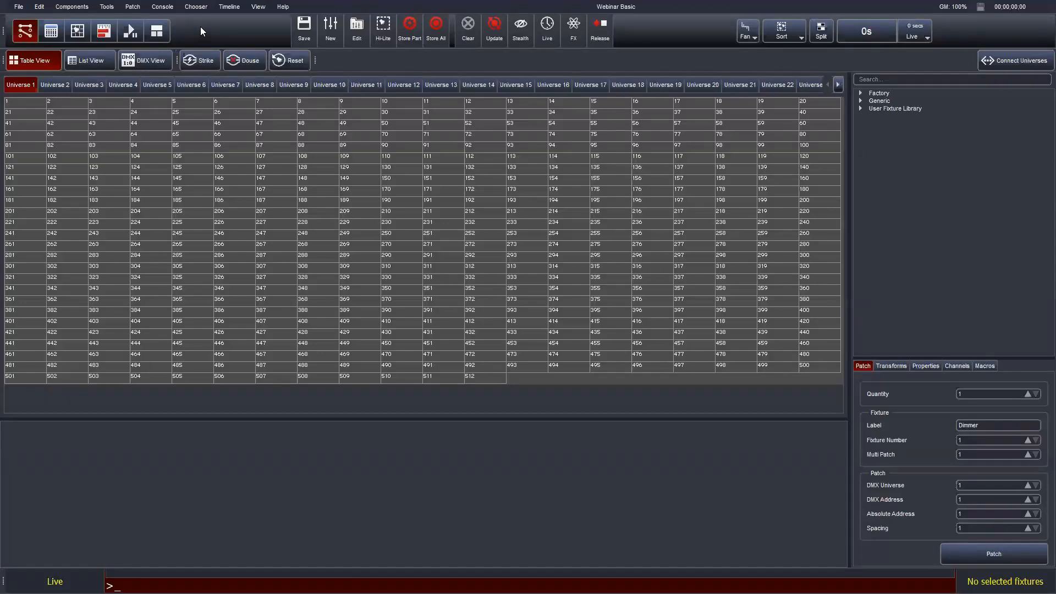
Look through the patch tables of Universes 2 to 10 and return to Universe 1
key(ctrl+b)
key(ctrl+b)
click(90, 86)
click(122, 84)
click(170, 85)
click(201, 85)
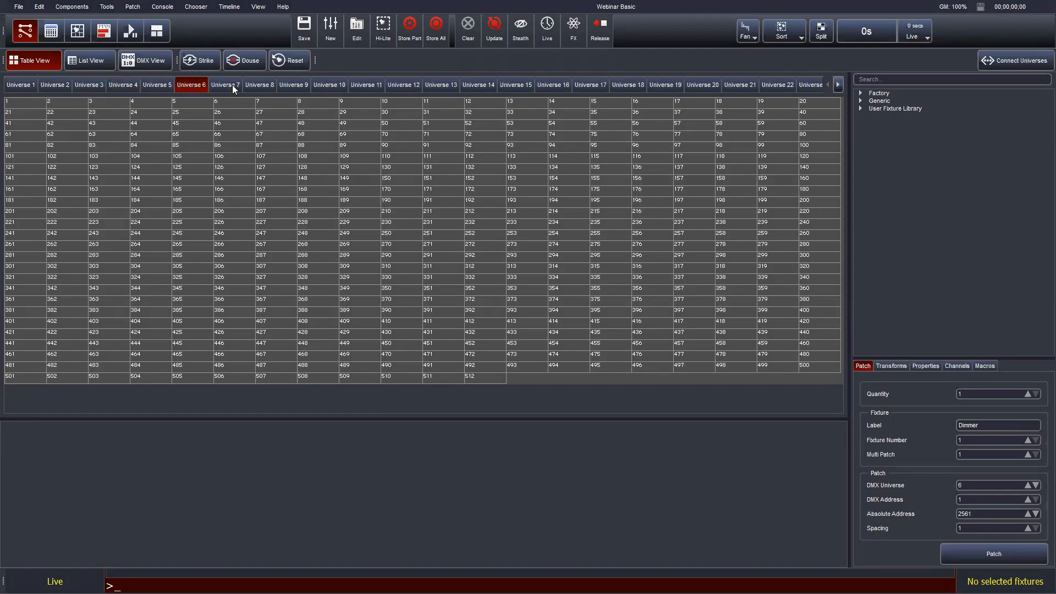
click(232, 86)
click(266, 85)
click(297, 86)
click(312, 87)
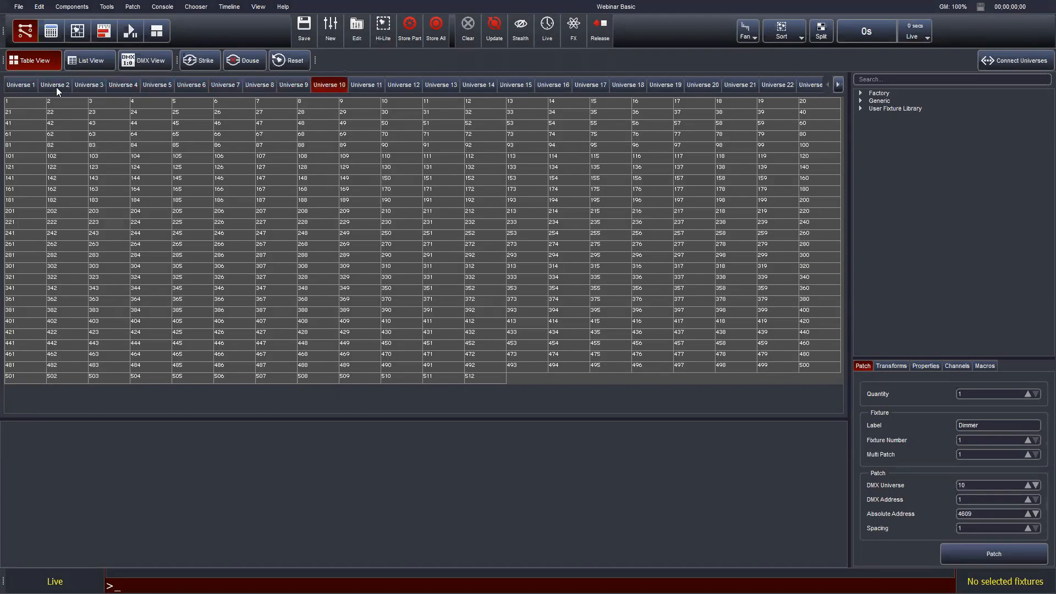
click(80, 84)
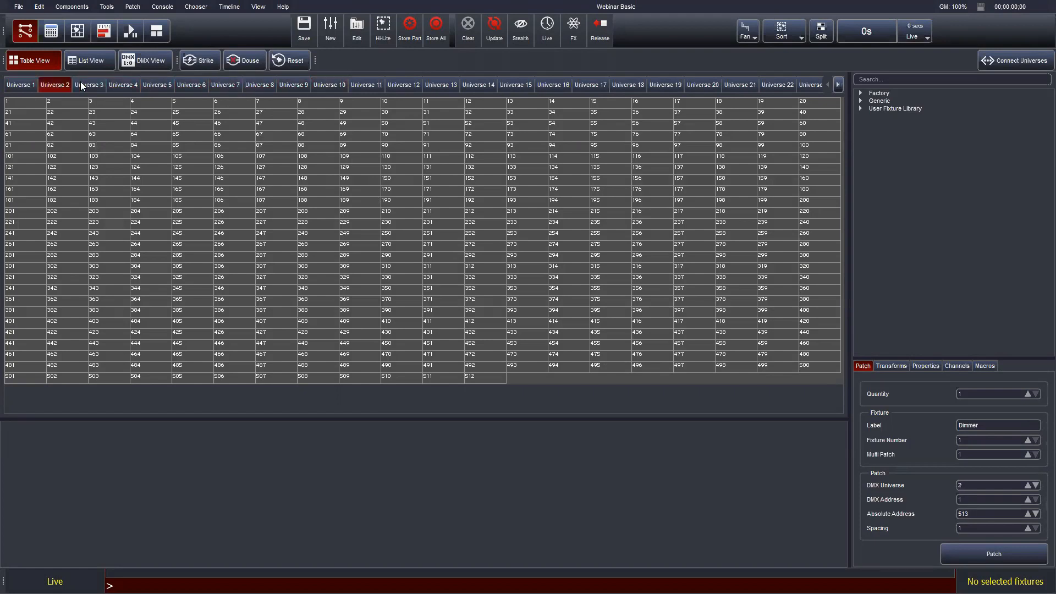
click(22, 87)
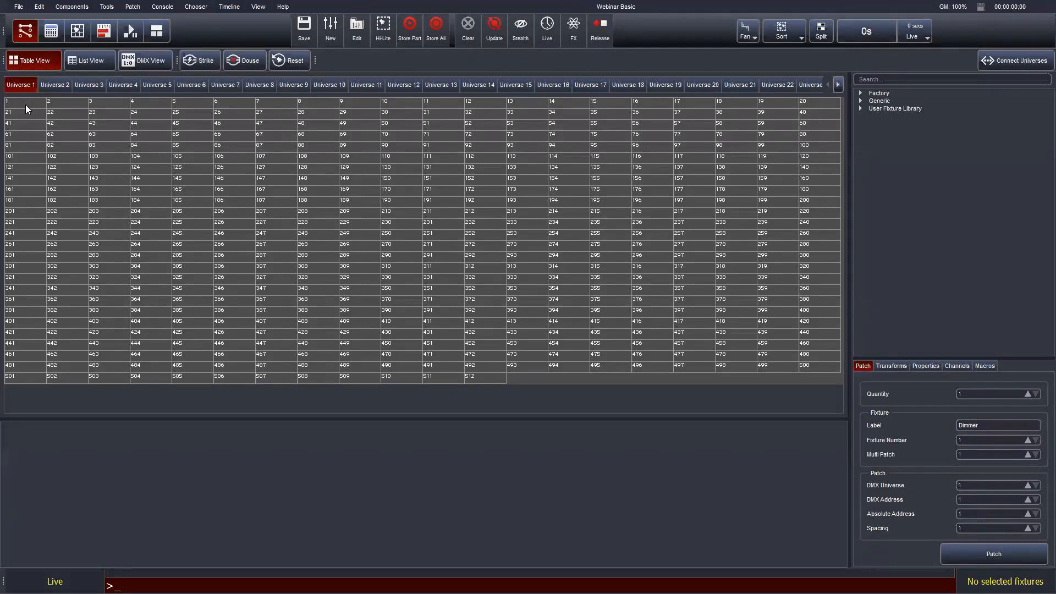
click(52, 84)
click(28, 87)
Browse the manufacturers listed in the Factory fixture library and collapse the list
click(913, 80)
click(861, 94)
scroll(984, 212, down, 1)
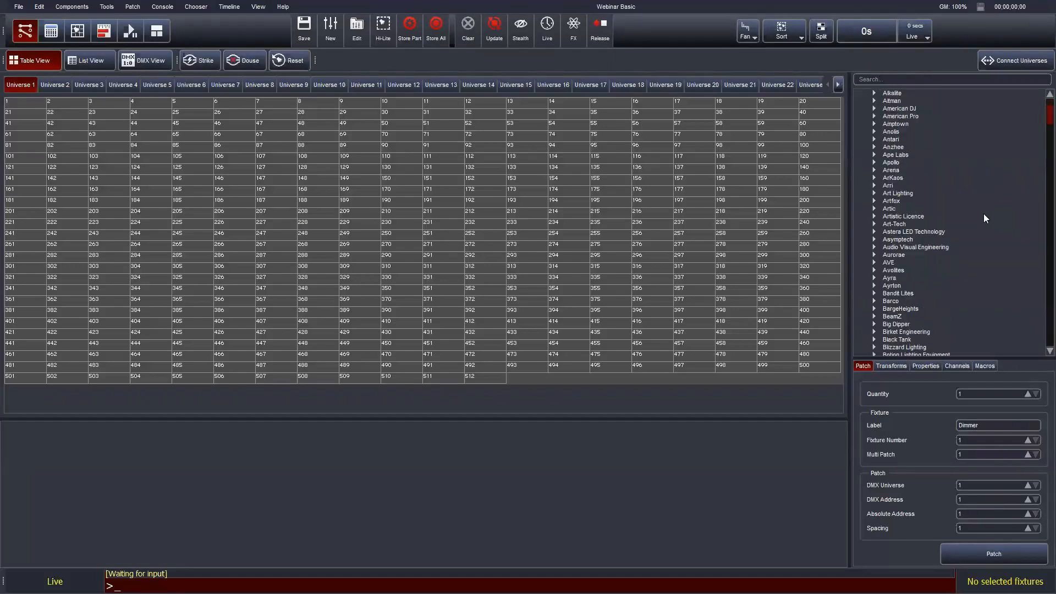
scroll(984, 218, down, 10)
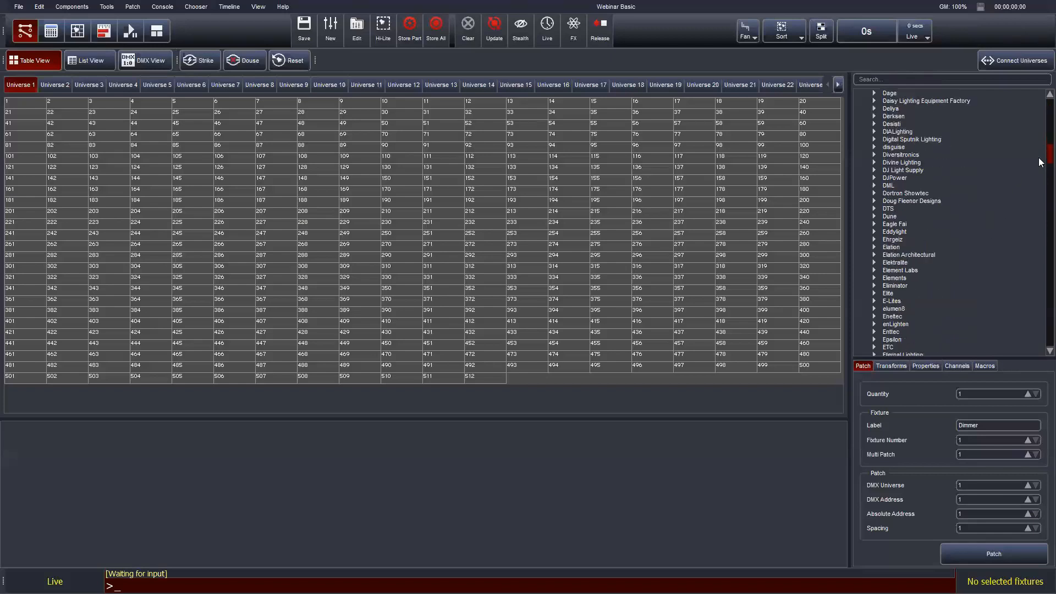
drag(1040, 162, 1035, 108)
scroll(1039, 277, down, 15)
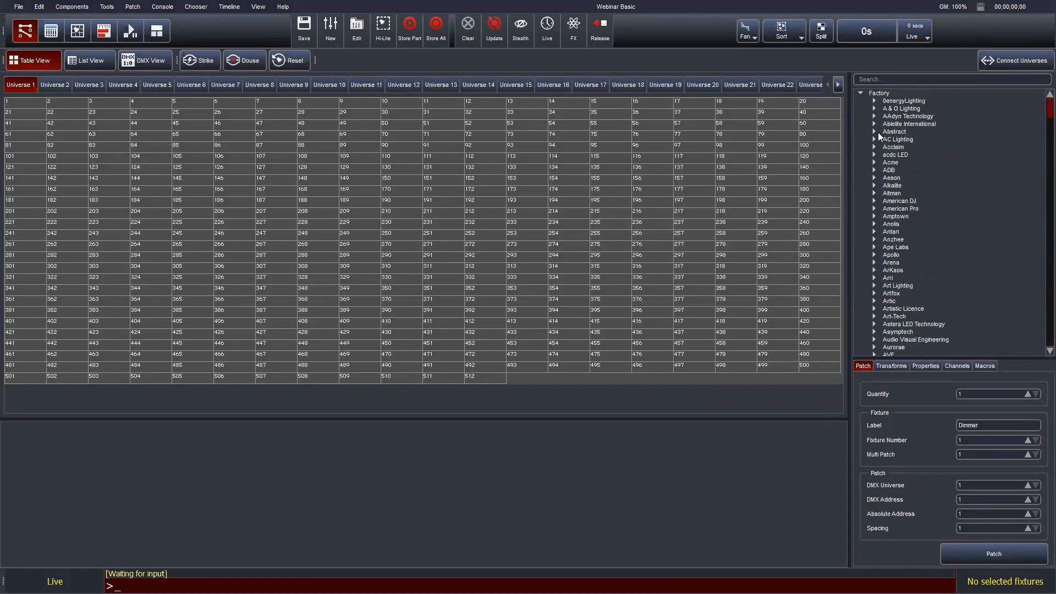
click(861, 94)
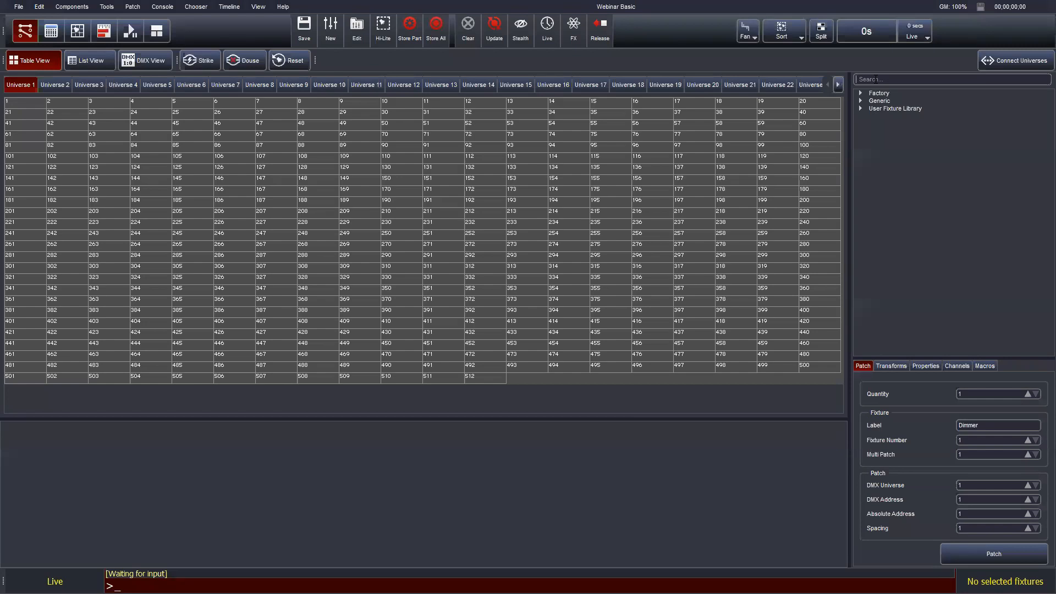
Search the fixture library for "Robin led 1200" and select Robin 1200 LEDWash Mode 1
text(Ro)
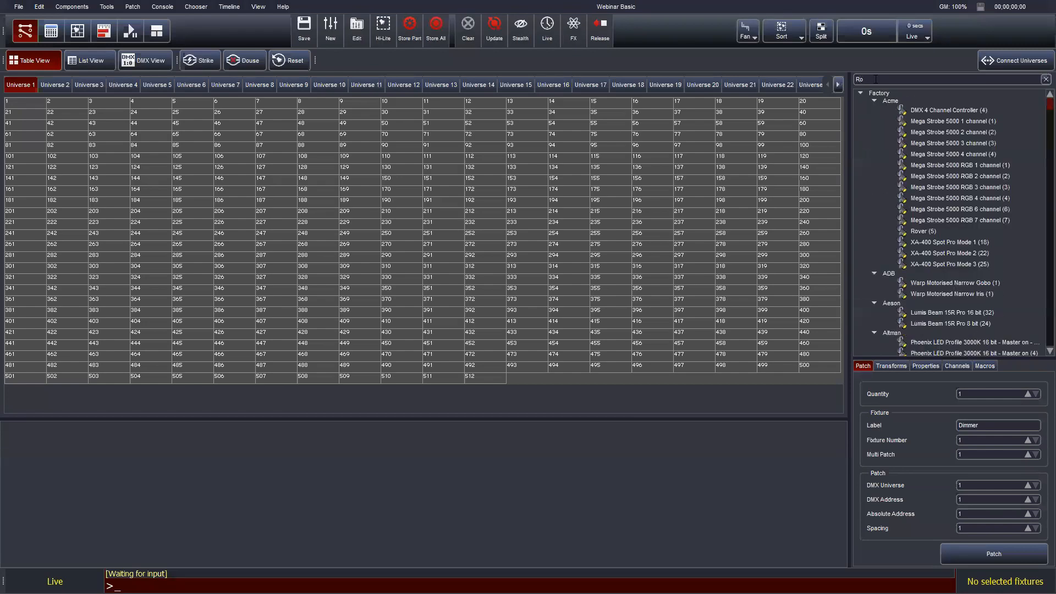
text(bin)
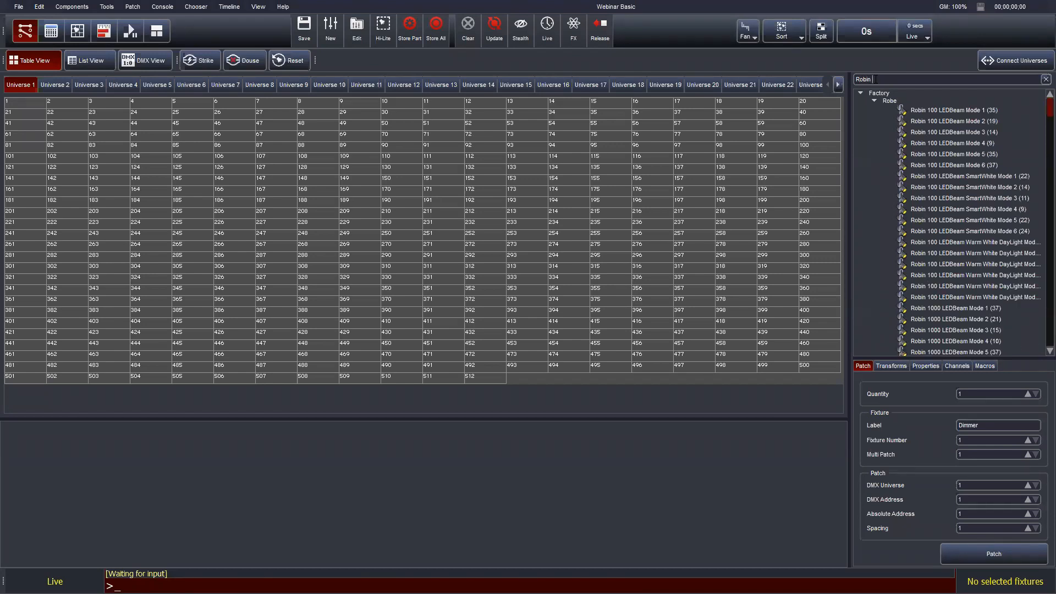
text( es 1200)
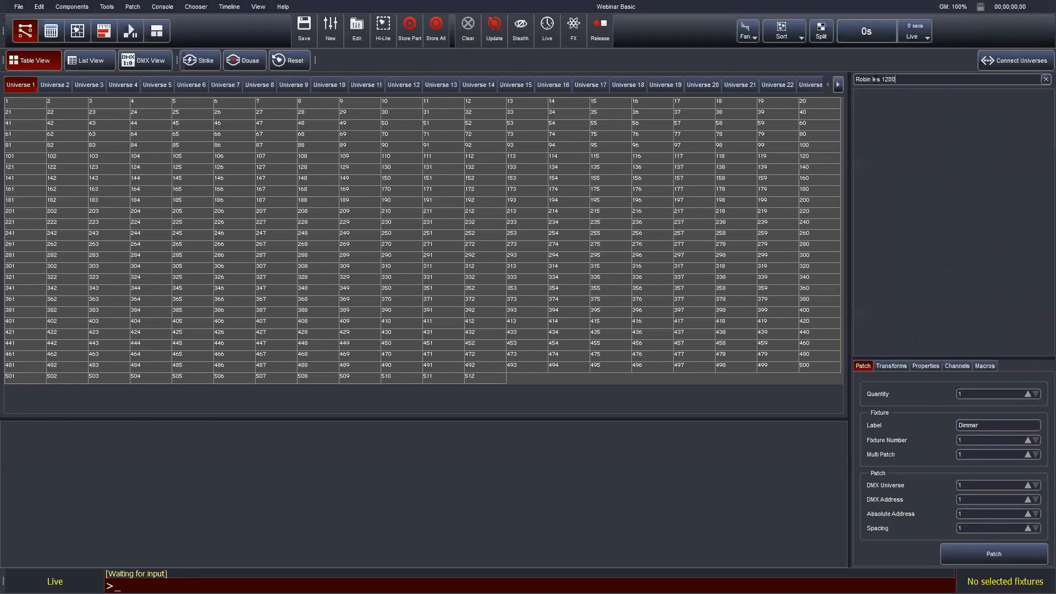
key(BackSpace)
key(BackSpace)
key(BackSpace)
key(BackSpace)
key(BackSpace)
key(BackSpace)
text(d 1200)
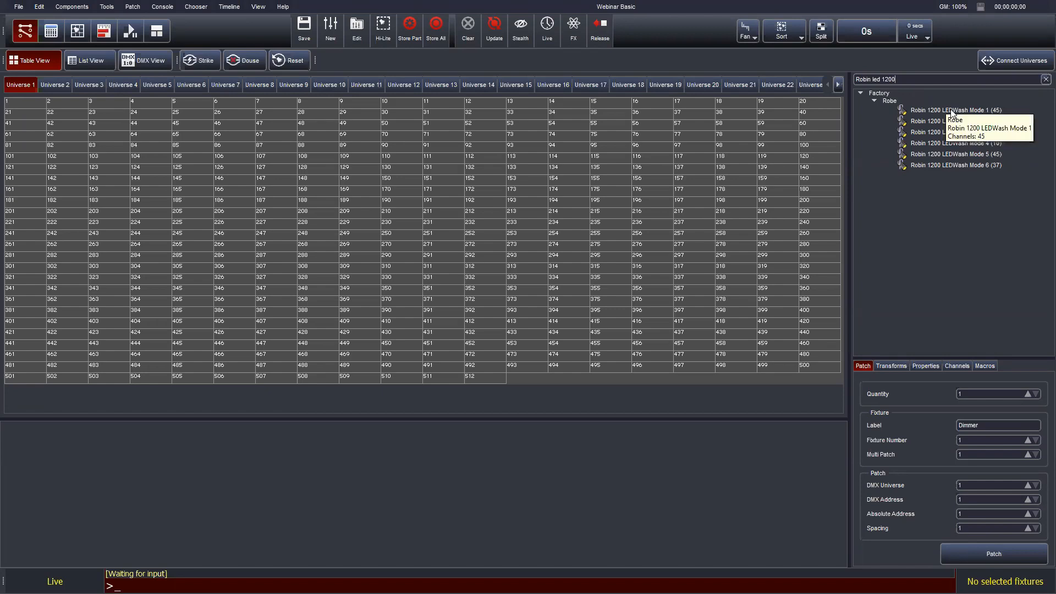
click(971, 111)
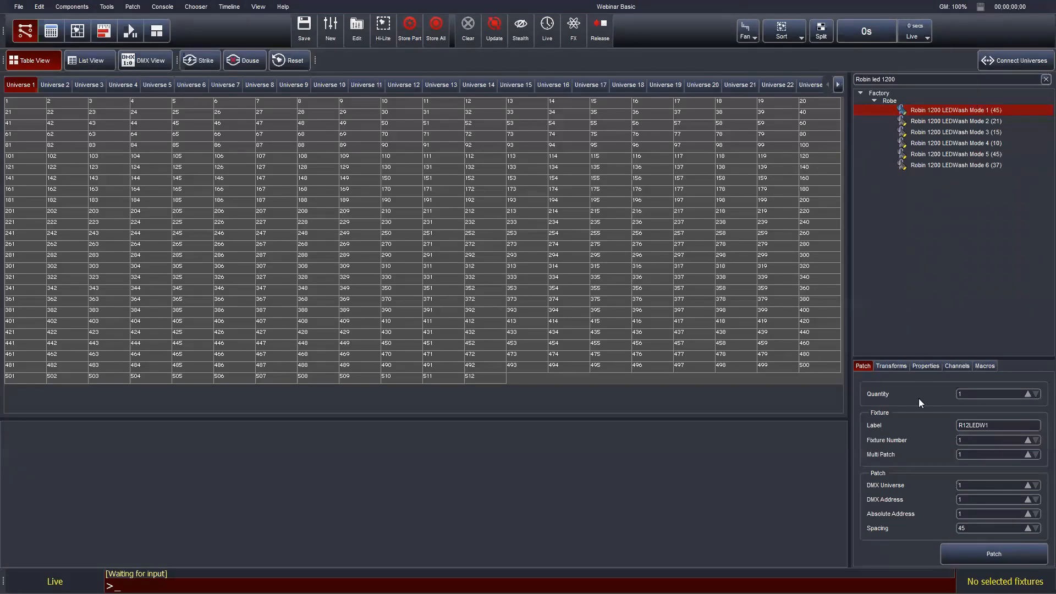
Place one Robin 1200 LEDWash Mode 1 at address 1 of Universe 1, and undo the placement
drag(904, 112, 25, 107)
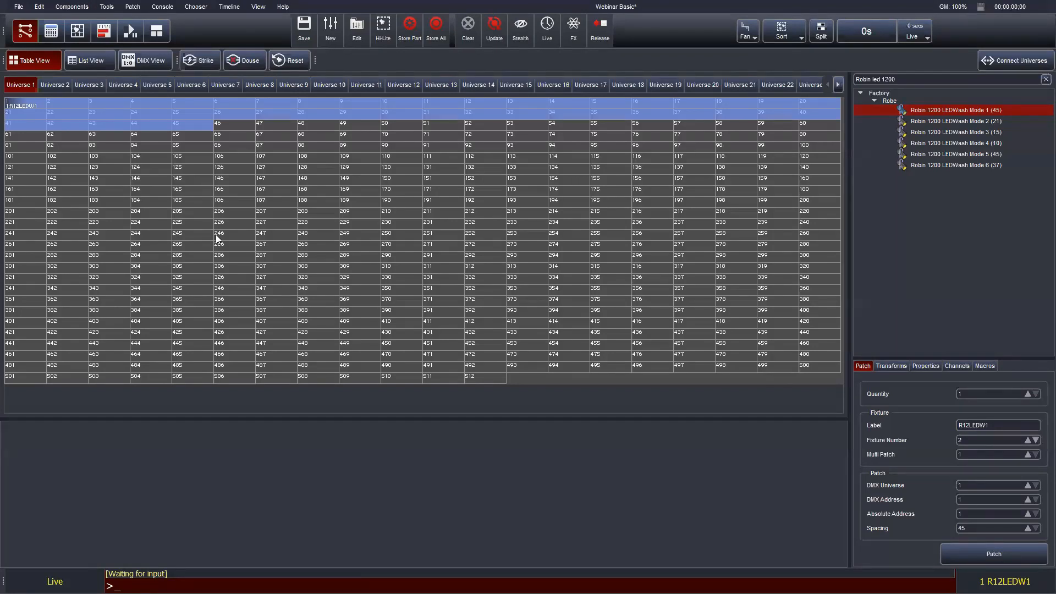
key(ctrl+z)
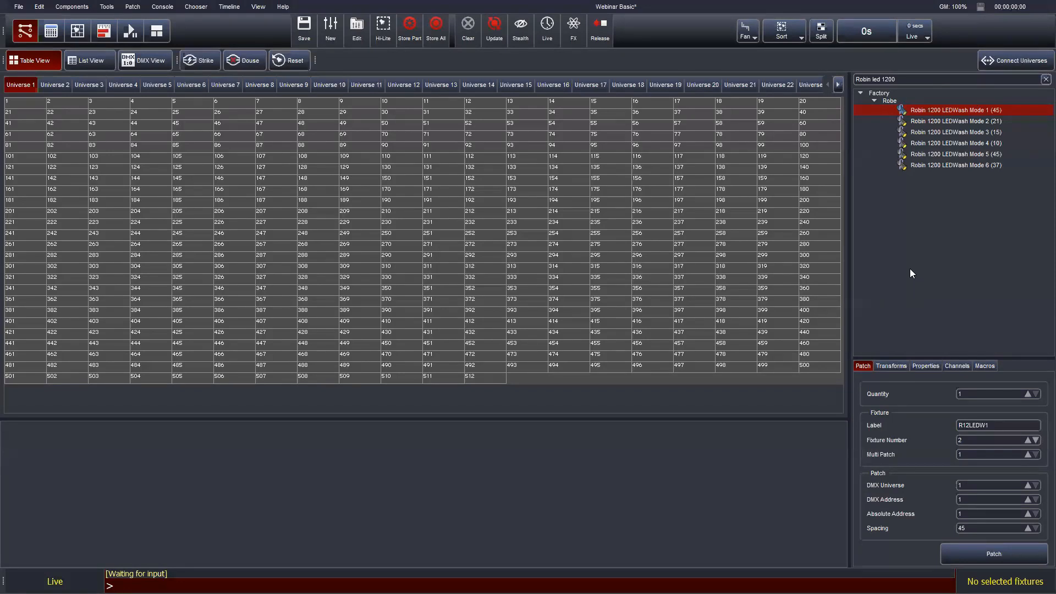
Patch 10 Robin 1200 LEDWash Mode 1 fixtures in Universe 1 from DMX address 1, starting at fixture number 1
click(975, 395)
text(10)
click(974, 440)
text(1)
click(985, 555)
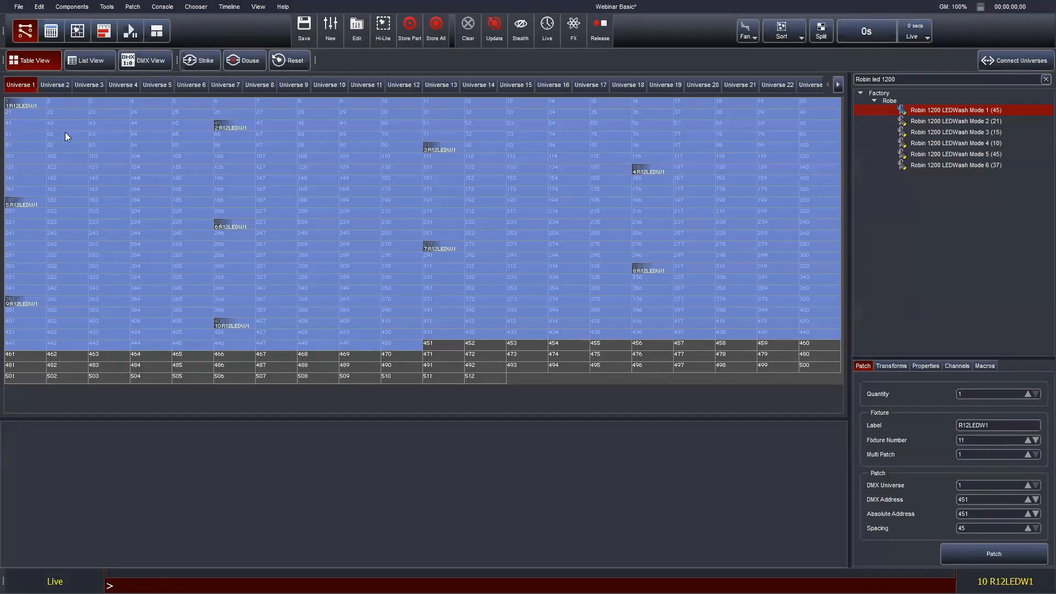
Switch the patch table to Universe 3 and deselect all fixtures
click(53, 85)
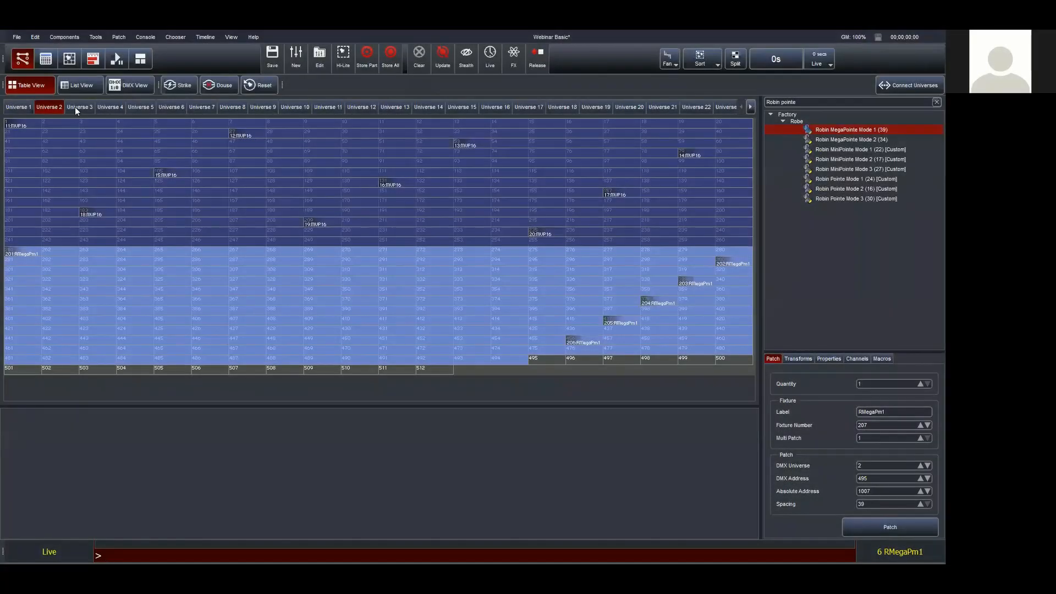
click(77, 107)
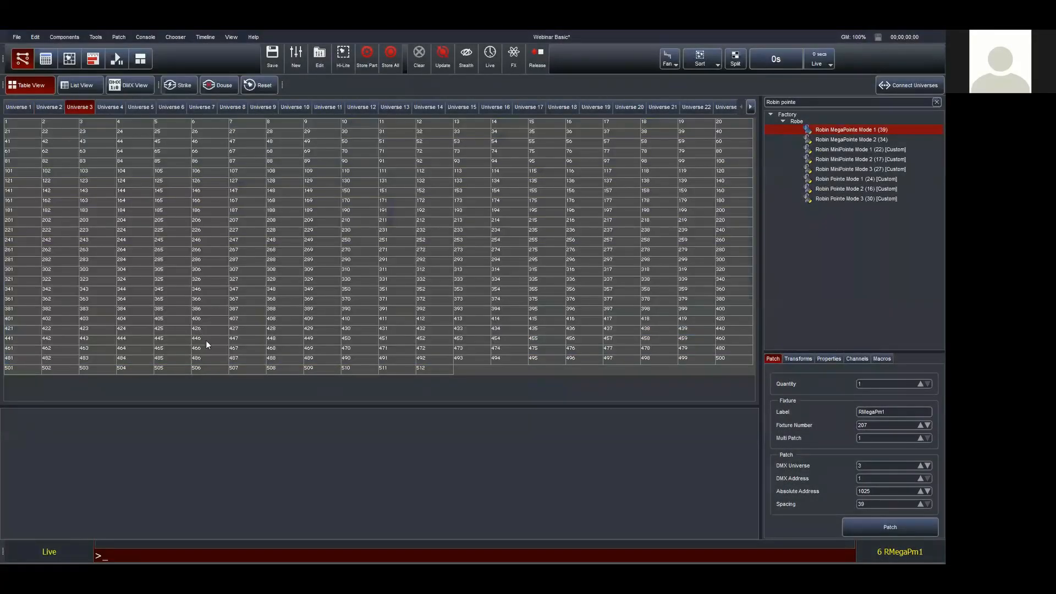
click(245, 472)
Search the fixture library for "dimmer" and select the Generic one-channel Dimmer
click(807, 100)
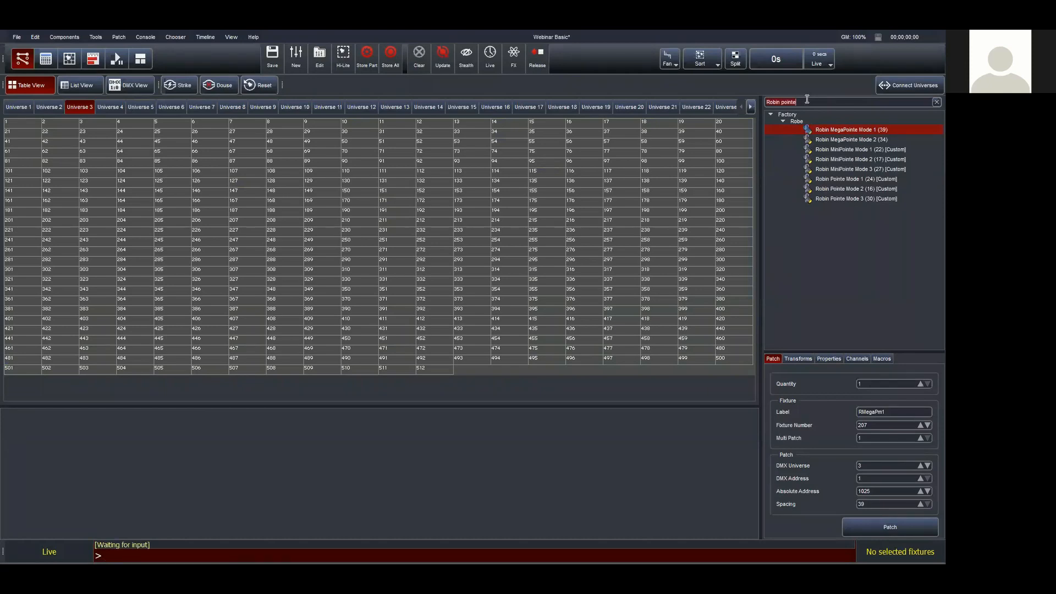
key(ctrl+a)
text(dimmm)
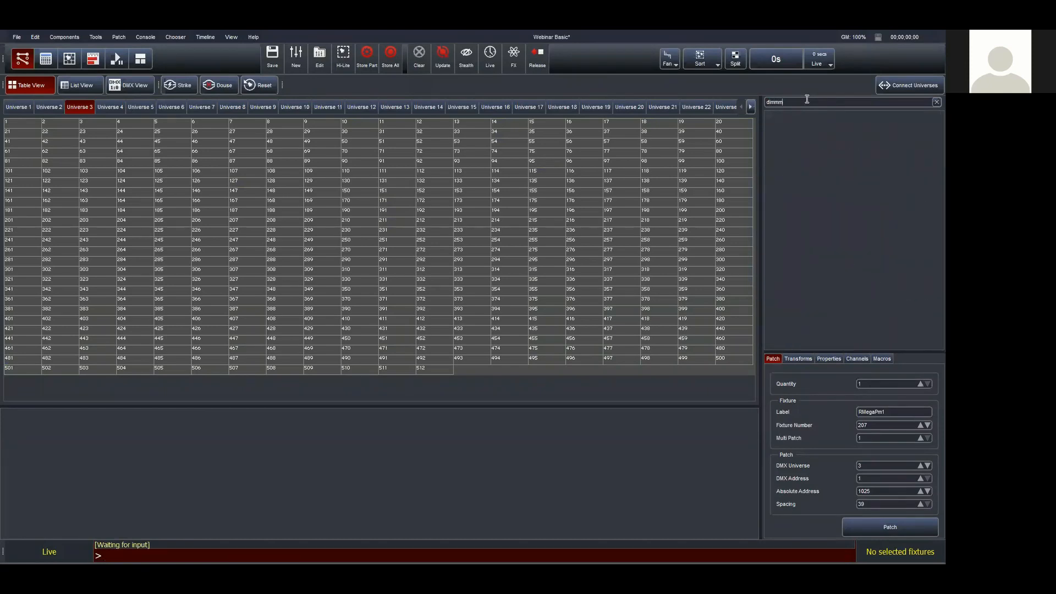
key(BackSpace)
text(ers)
key(BackSpace)
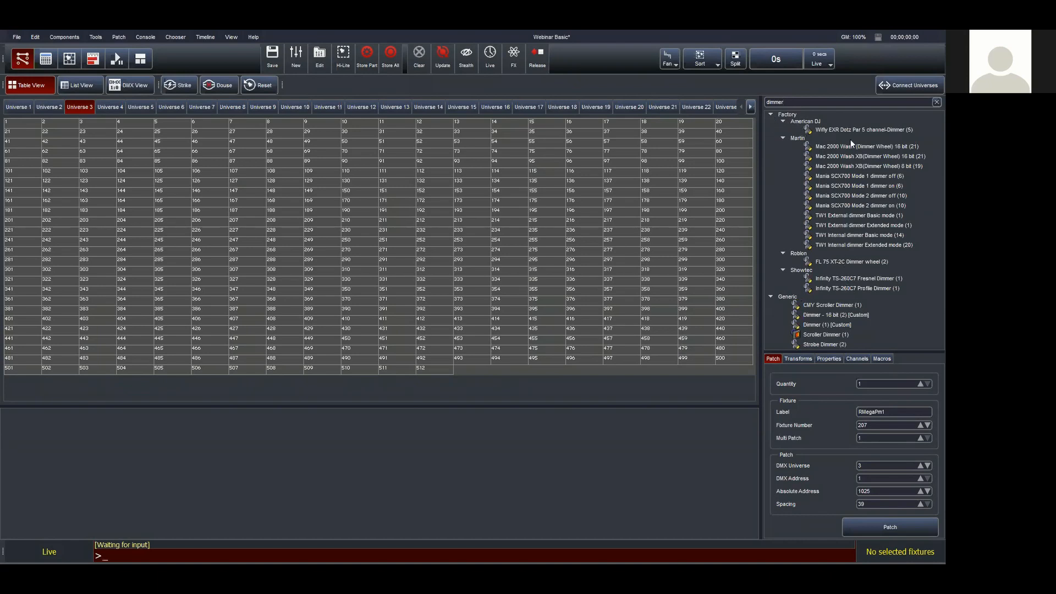
click(771, 115)
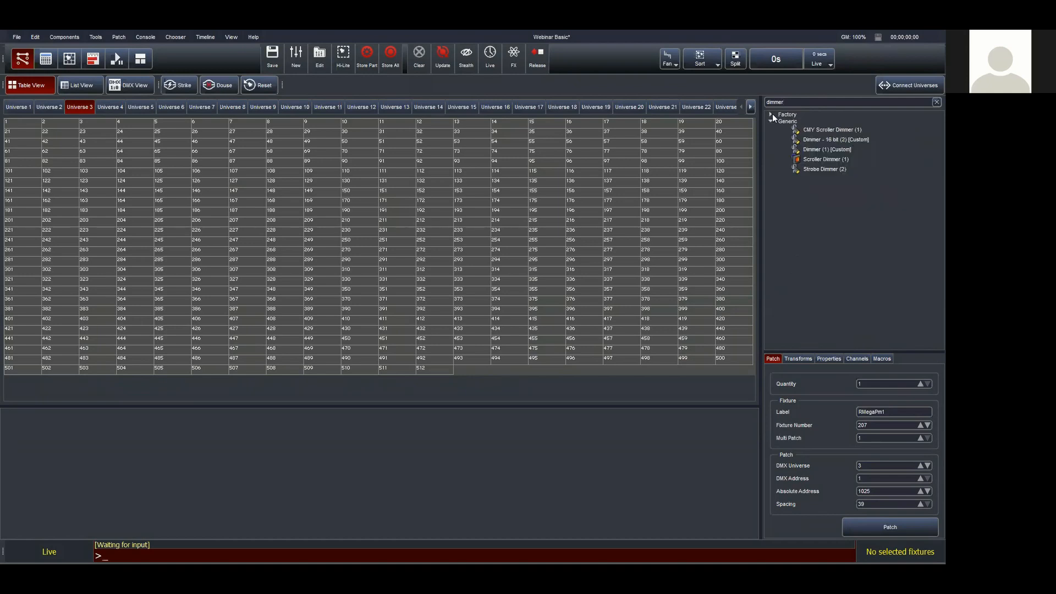
click(816, 150)
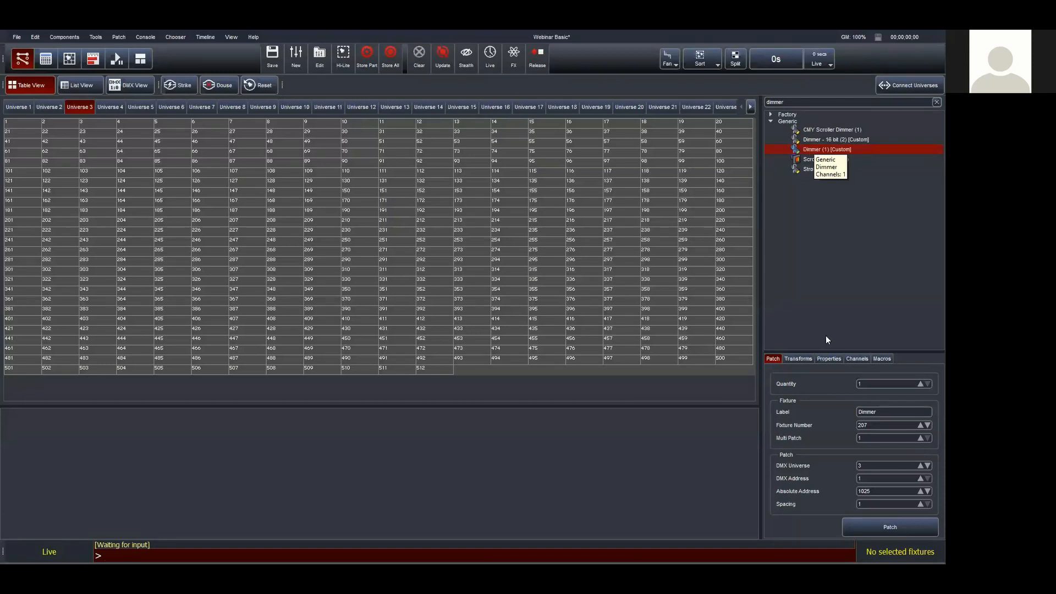
Patch 12 dimmers in Universe 3 starting at fixture number 301, and clear the fixture library search
double_click(871, 424)
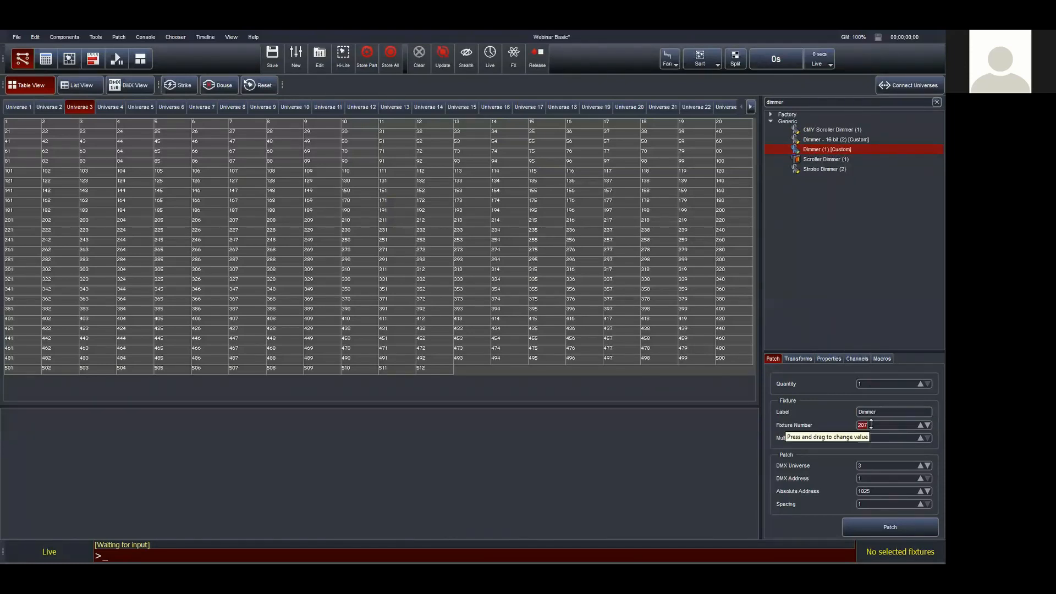
text(301)
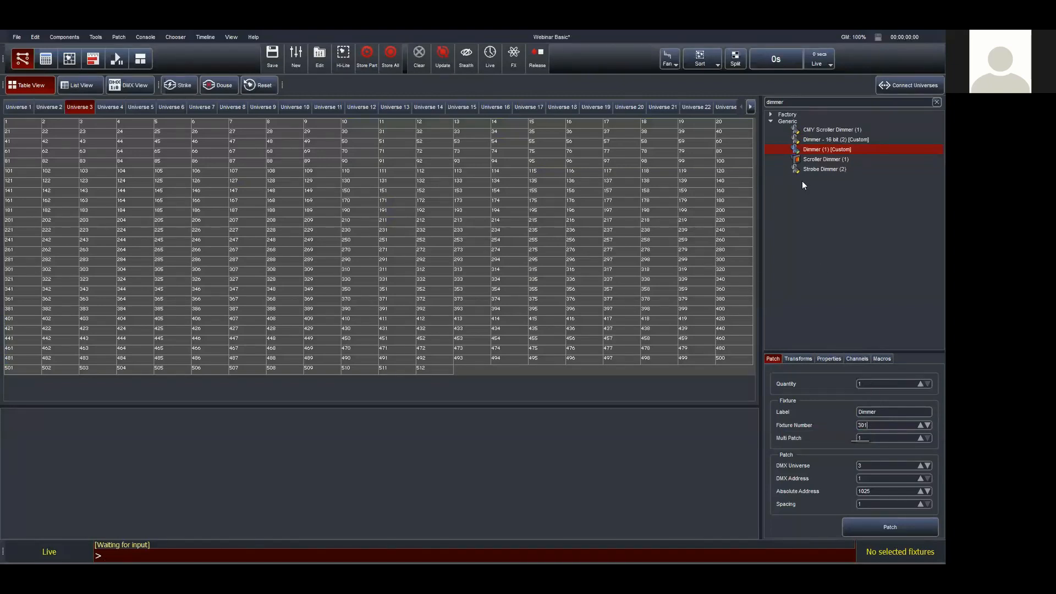
click(864, 380)
text(12)
click(876, 529)
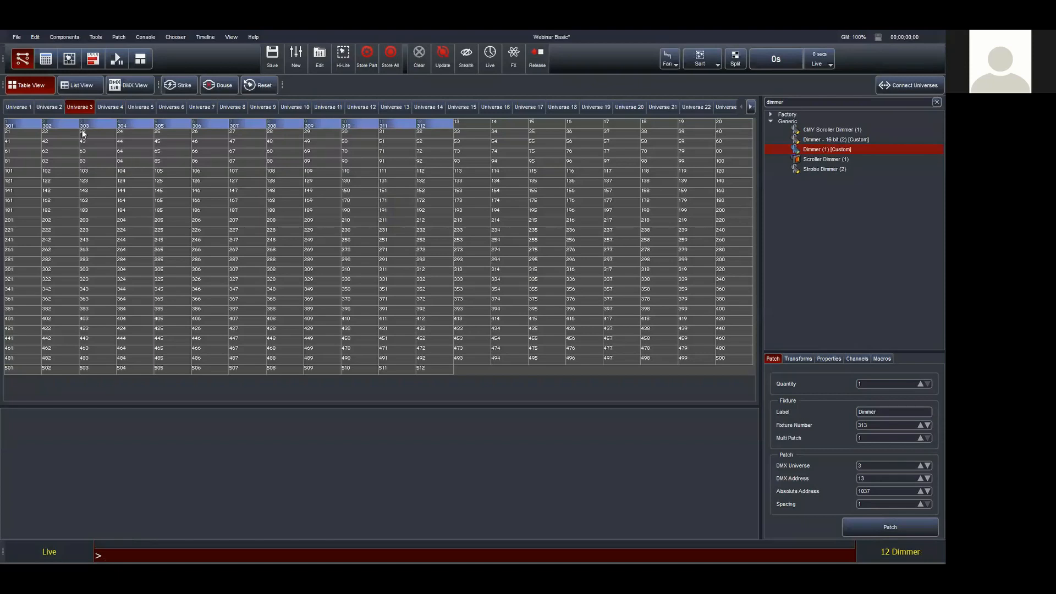
click(770, 122)
click(936, 102)
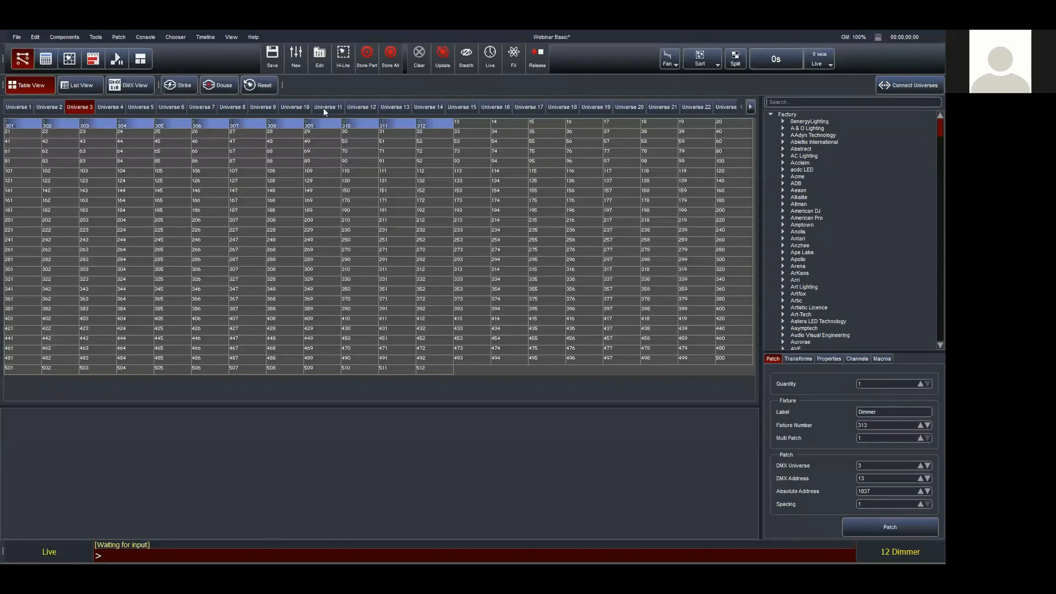
Open the universe connections and set the UD512 port's Vista Universe to 1
click(916, 85)
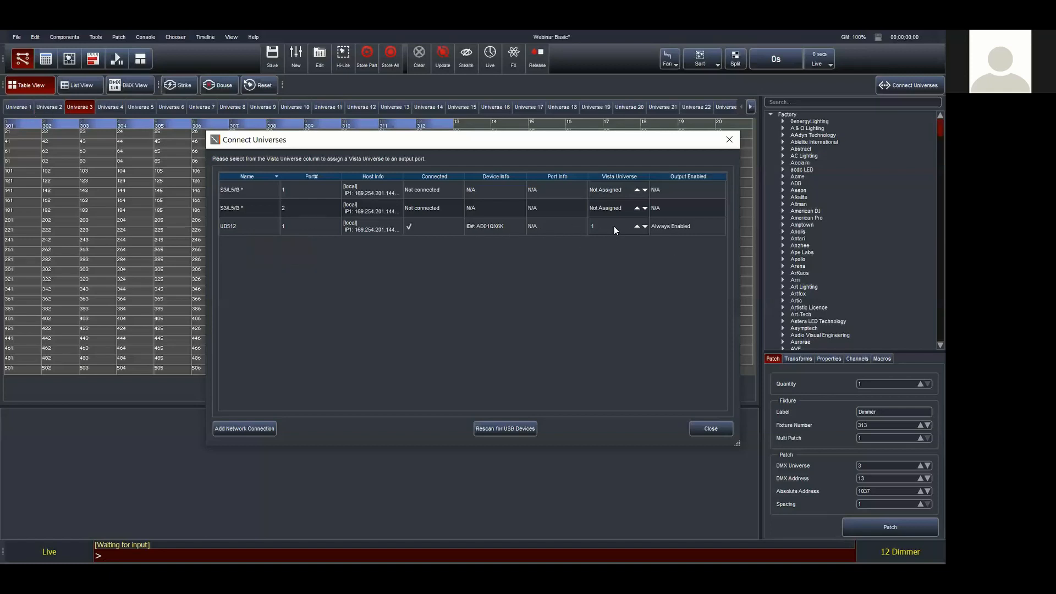
click(638, 226)
click(645, 225)
click(638, 226)
Add four Art-Net Broadcast network connections on Sub-Net 0 for Universes 0 to 3
click(262, 430)
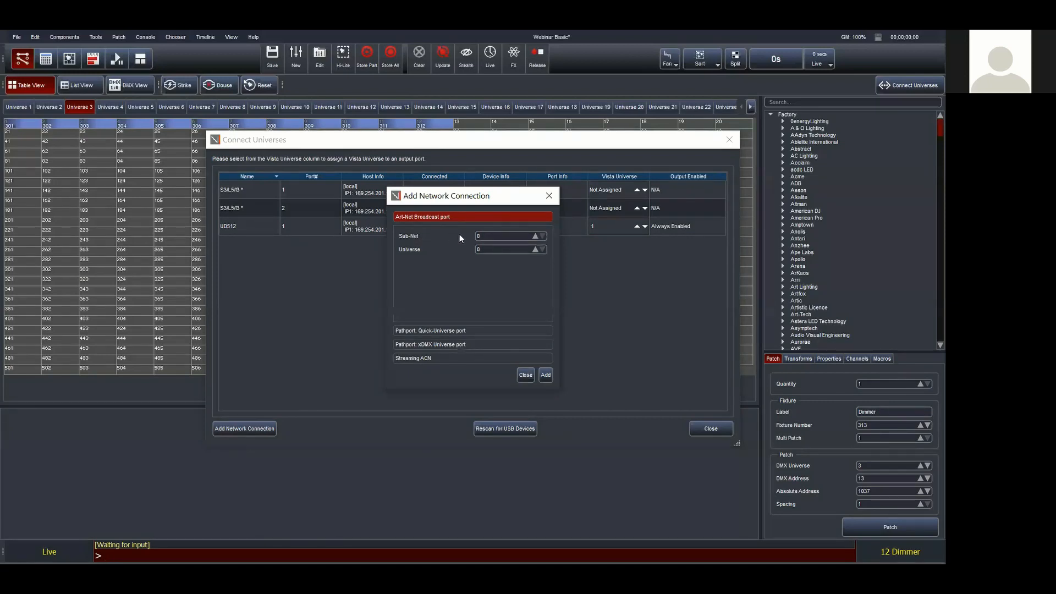
click(424, 359)
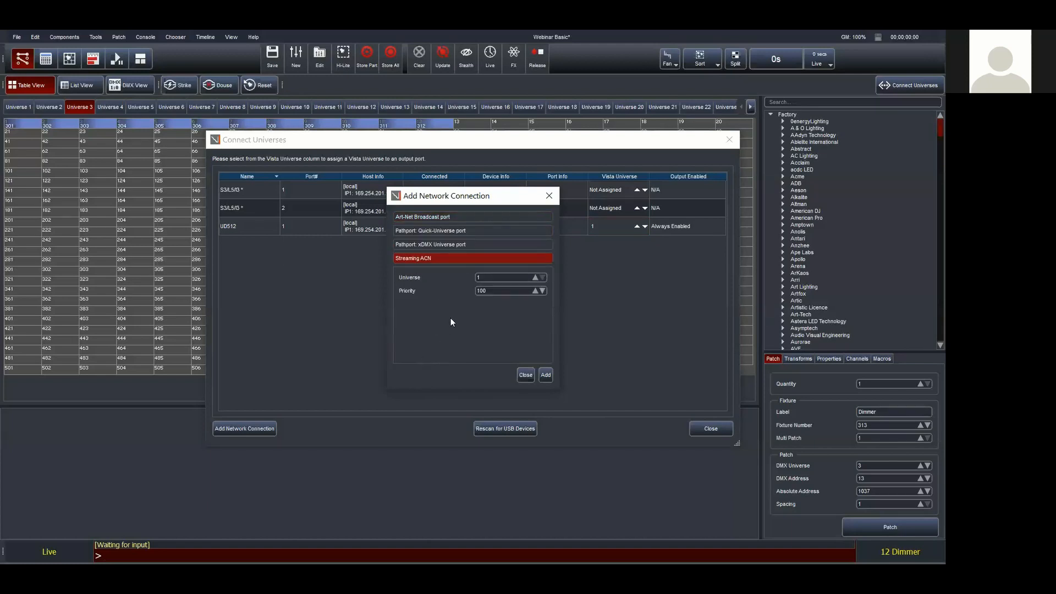
click(436, 217)
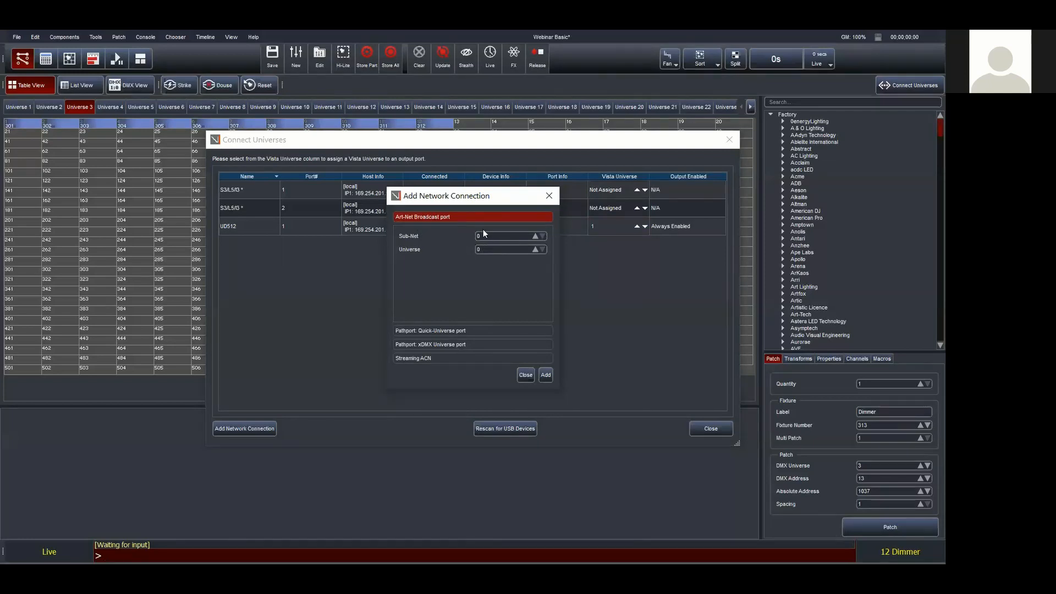
click(546, 375)
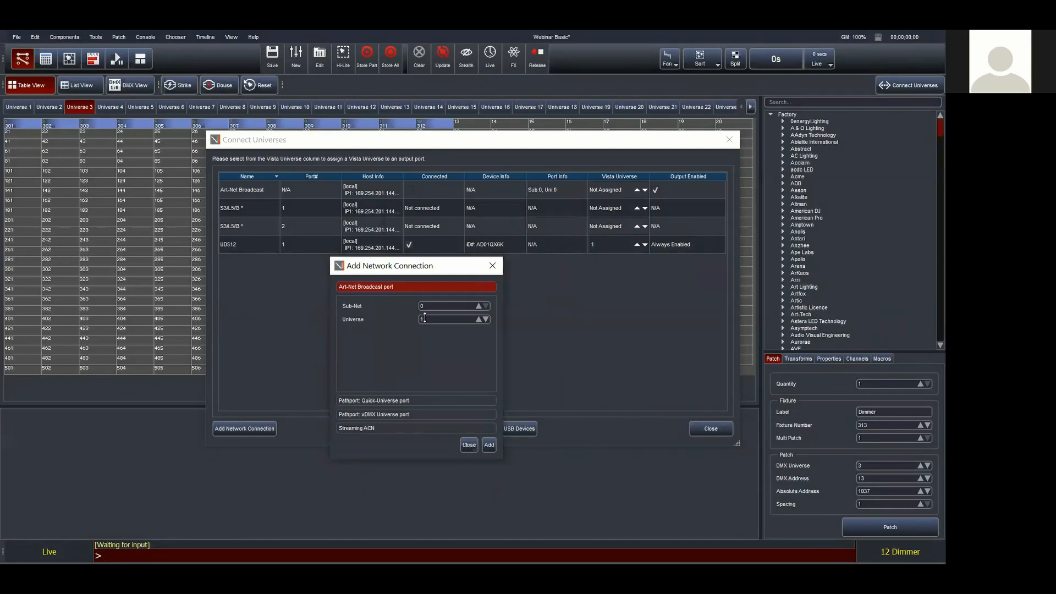
click(489, 445)
click(489, 445)
click(489, 446)
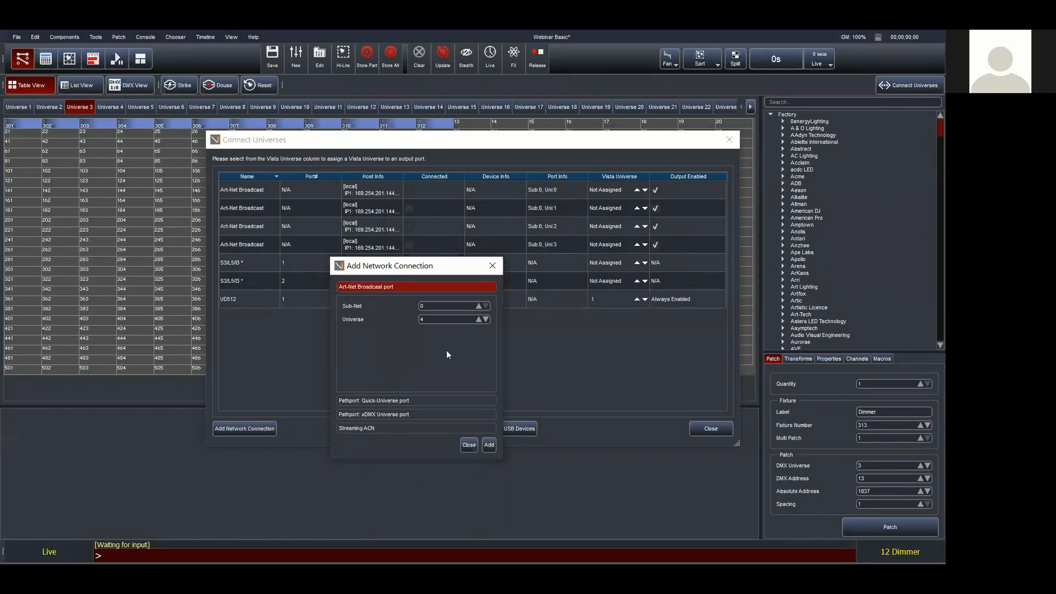
click(470, 446)
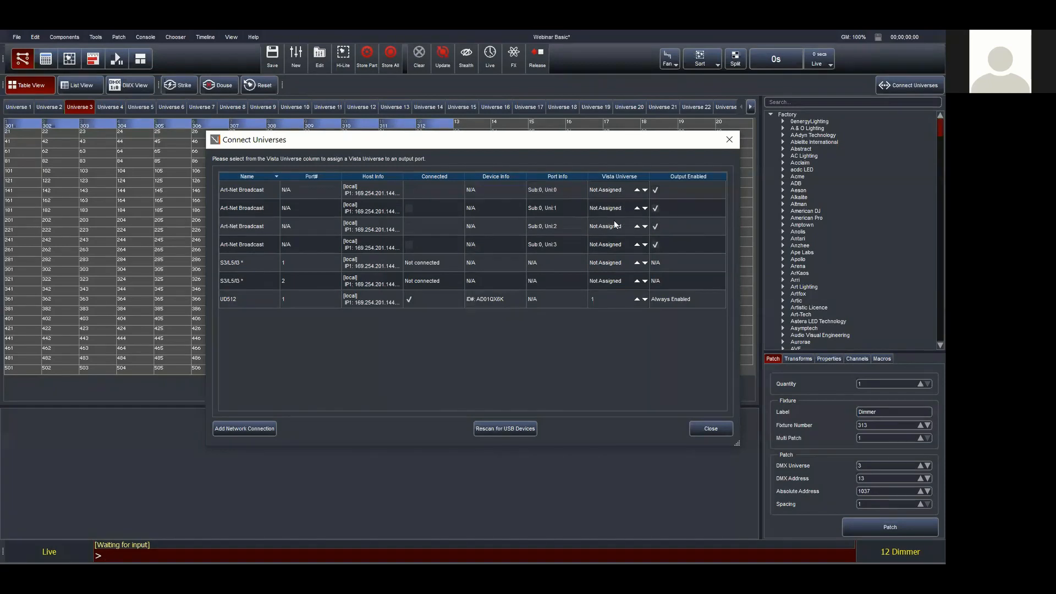
Check the Vista Universe settings of the Art-Net Broadcast connections, leave them unassigned, and close the universe connections
click(630, 248)
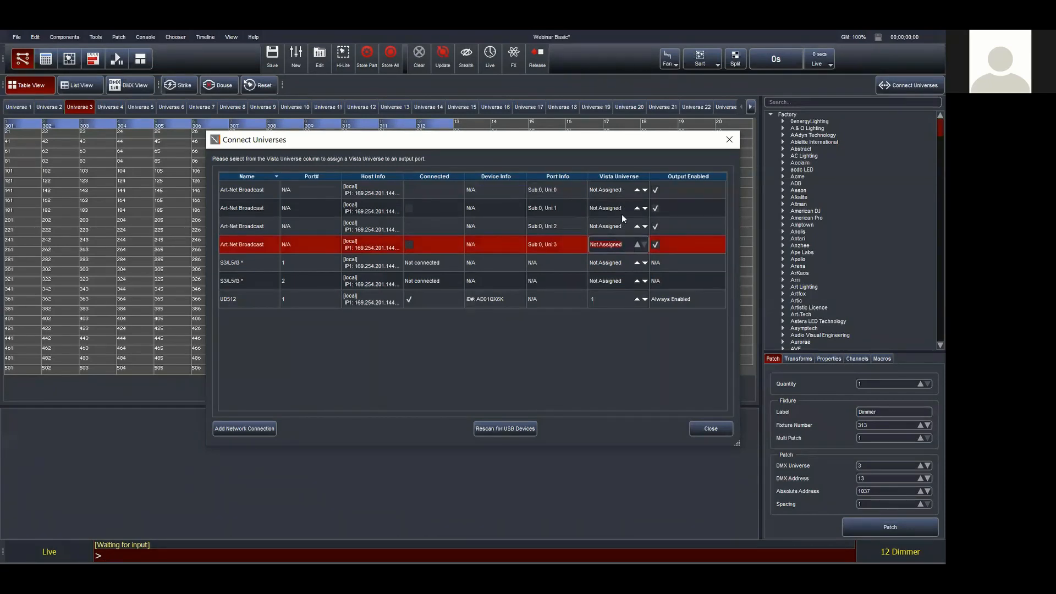
click(622, 220)
click(623, 210)
click(623, 195)
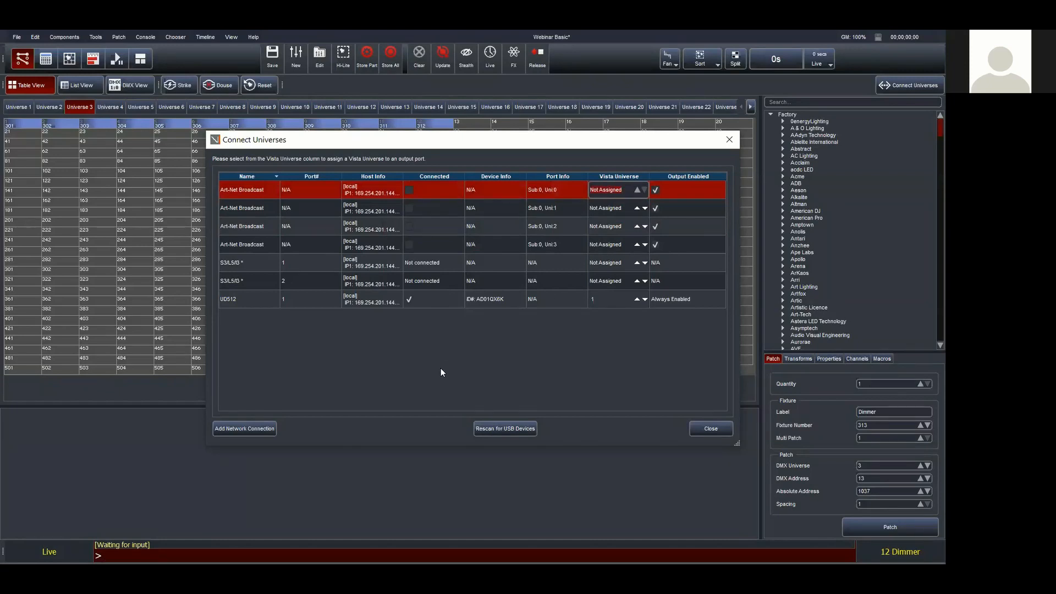
click(568, 372)
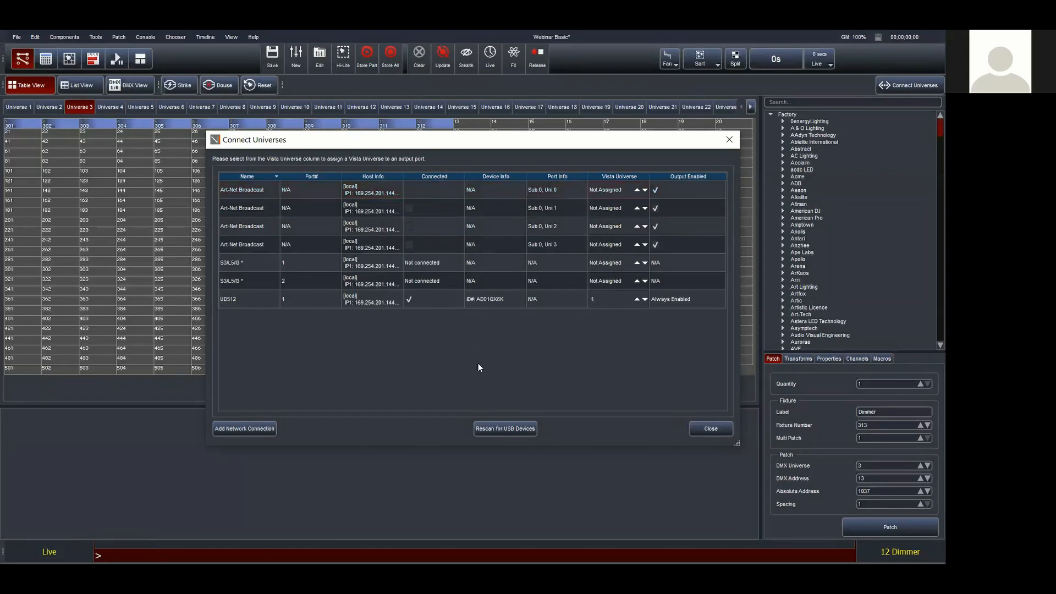
click(711, 428)
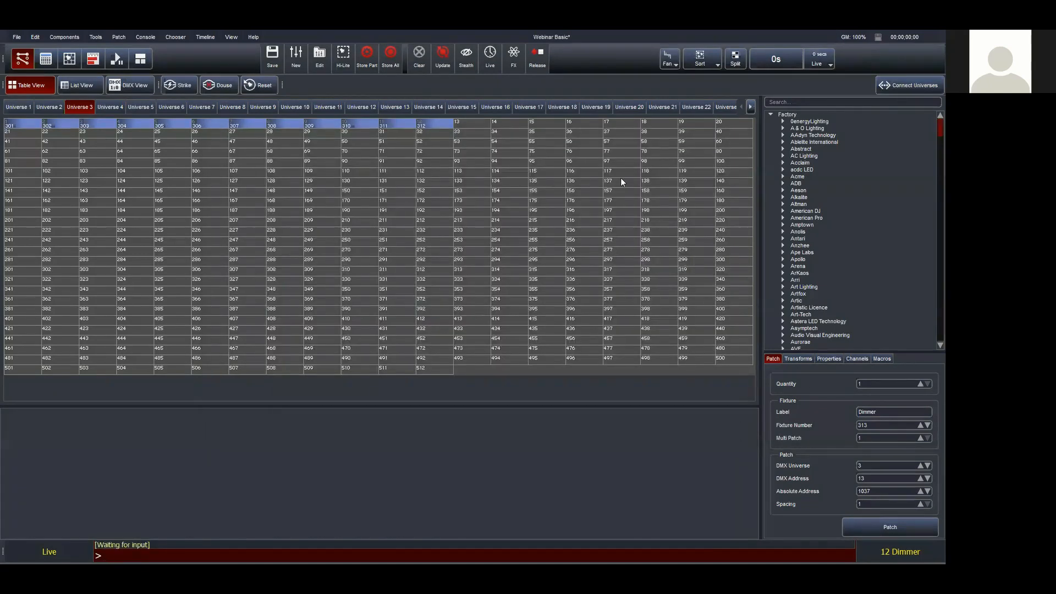
View the patched addresses in Universe 1 and examine the console's playback faders and buttons
click(18, 109)
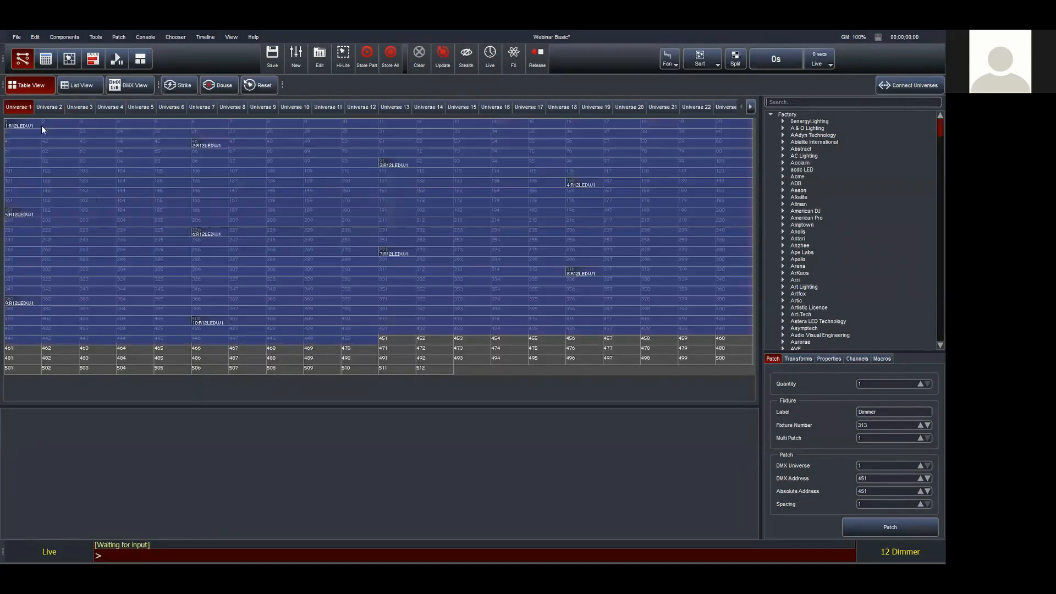
click(48, 61)
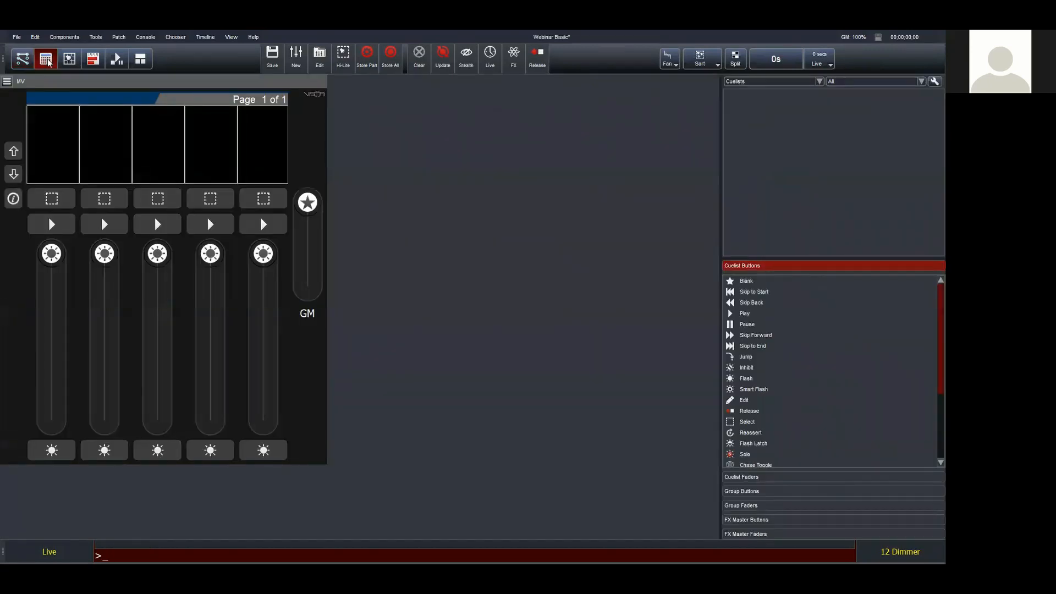
drag(45, 82, 245, 164)
mouse_move(61, 260)
mouse_down()
mouse_move(87, 477)
mouse_move(55, 245)
mouse_move(52, 268)
mouse_up()
drag(53, 221, 55, 196)
Show the full live fixture layout and move the ten R12LEDW fixtures right and slightly up, away from their group icon
click(70, 65)
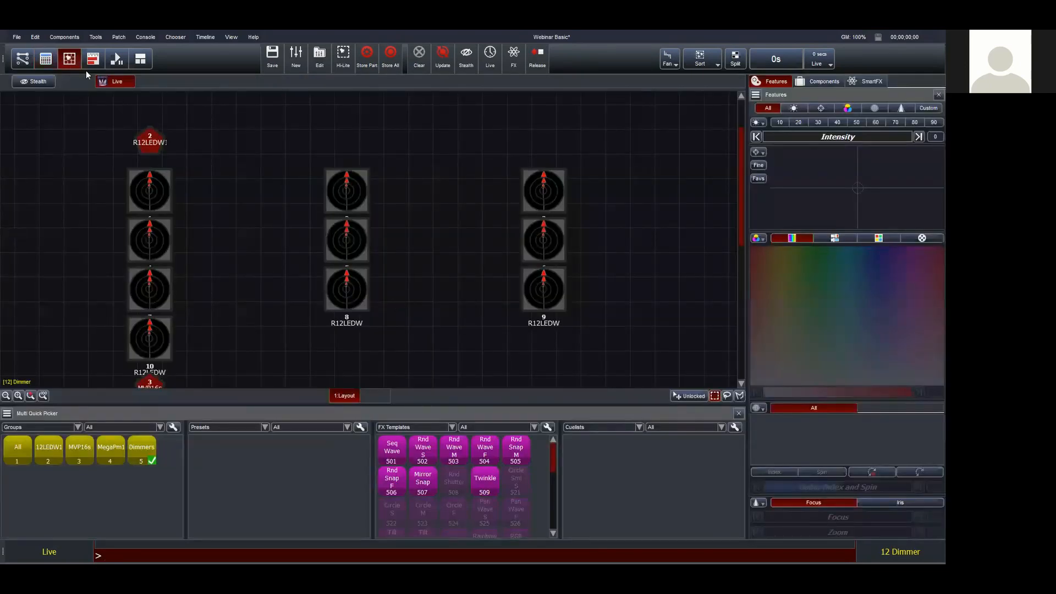
click(43, 395)
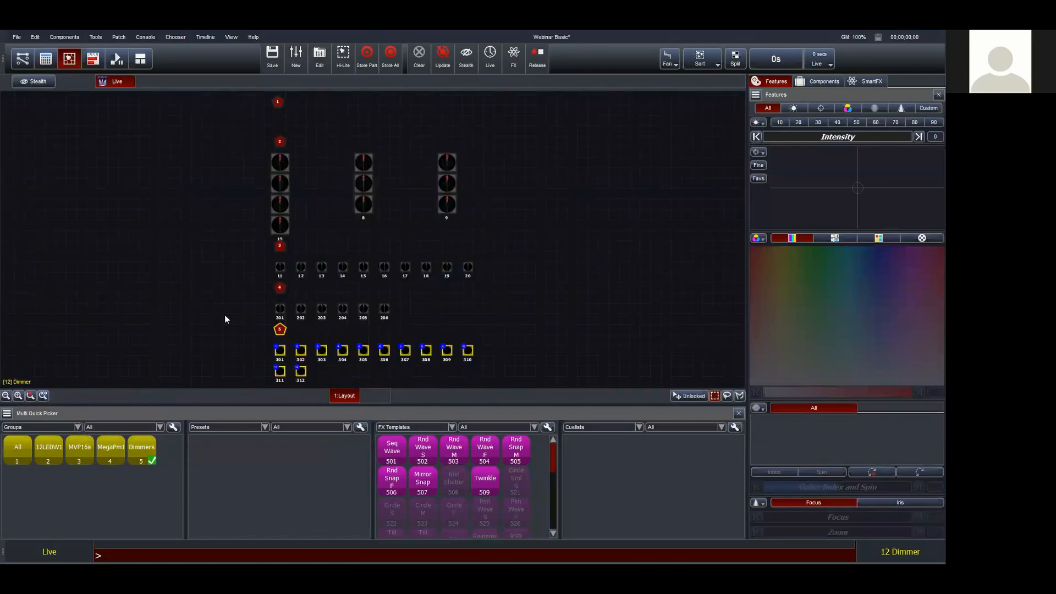
click(282, 336)
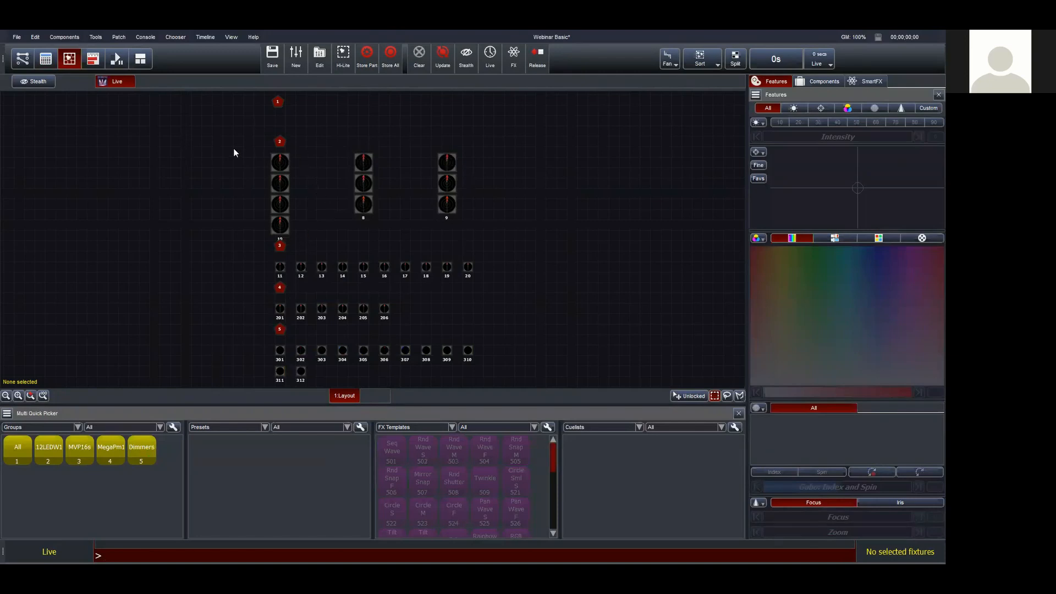
drag(236, 151, 480, 234)
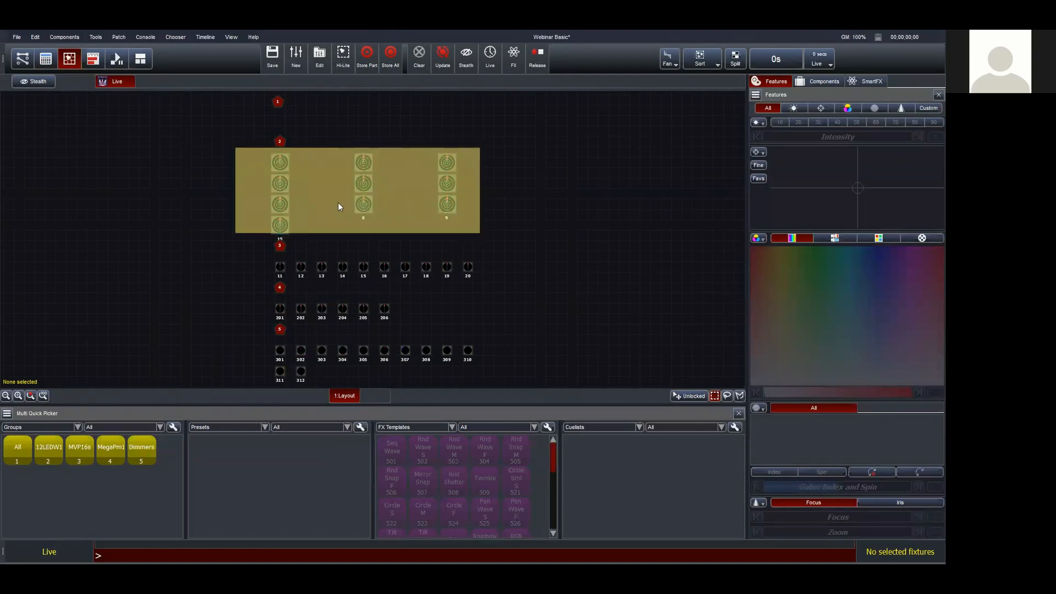
drag(275, 166, 358, 135)
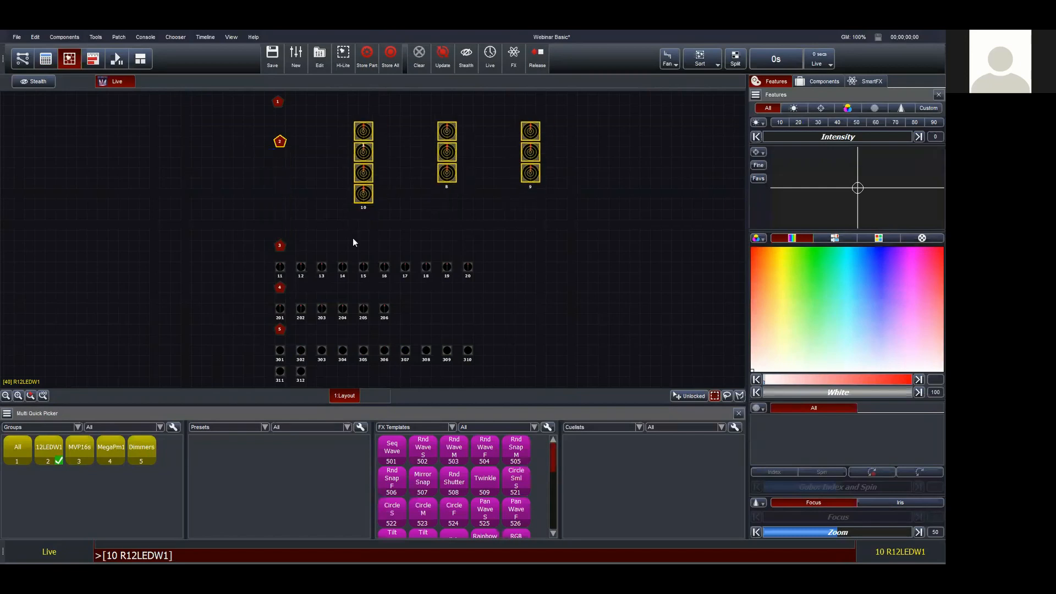
click(352, 238)
Move the row of ten MVP16 fixtures and its group icon right, so fixture 11 sits below fixture 10
drag(259, 259, 496, 278)
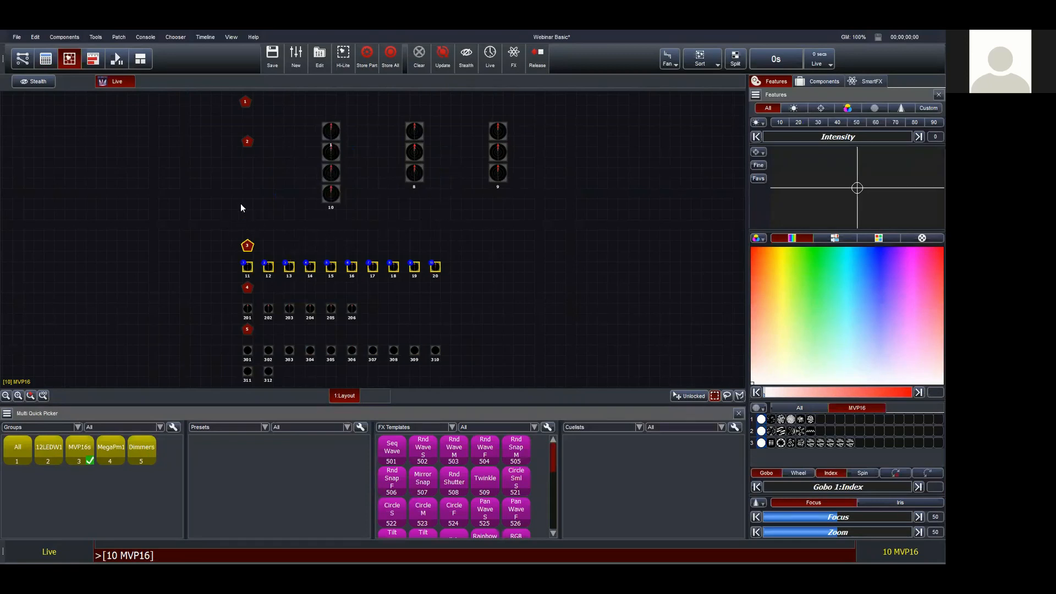
scroll(345, 226, up, 5)
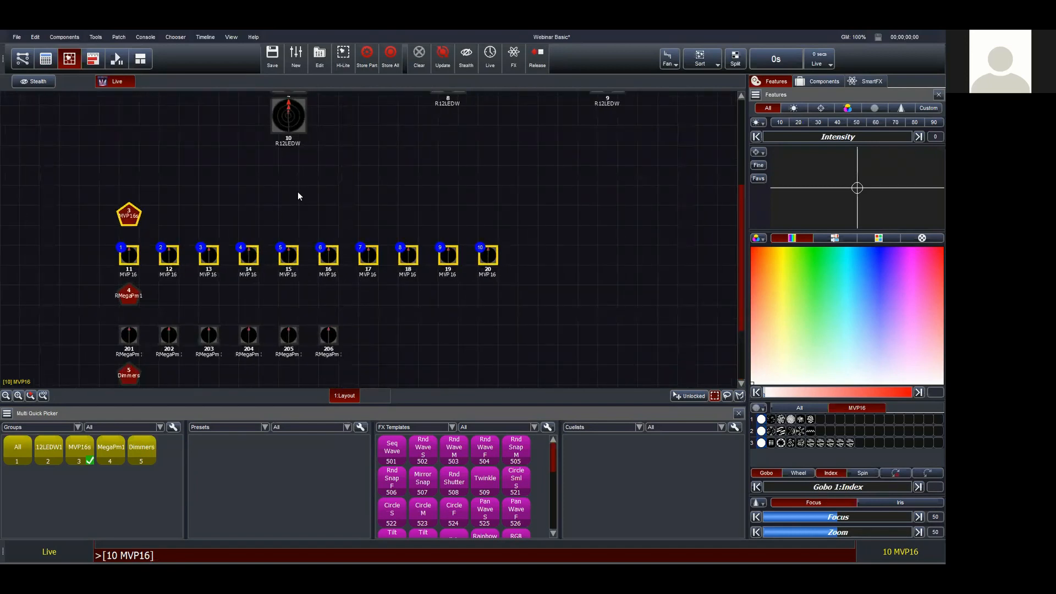
drag(135, 216, 402, 183)
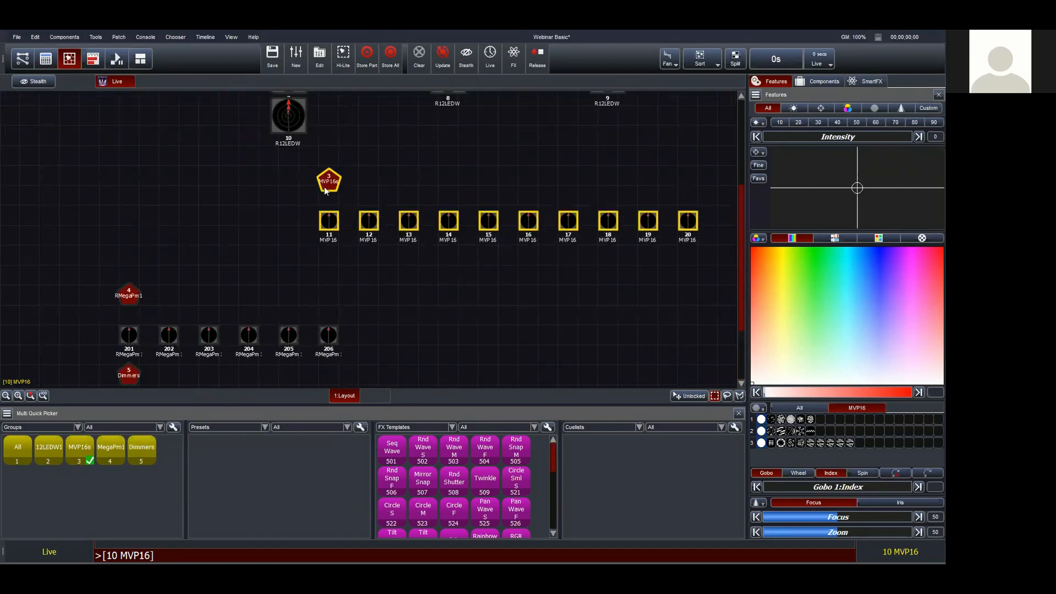
scroll(402, 187, down, 5)
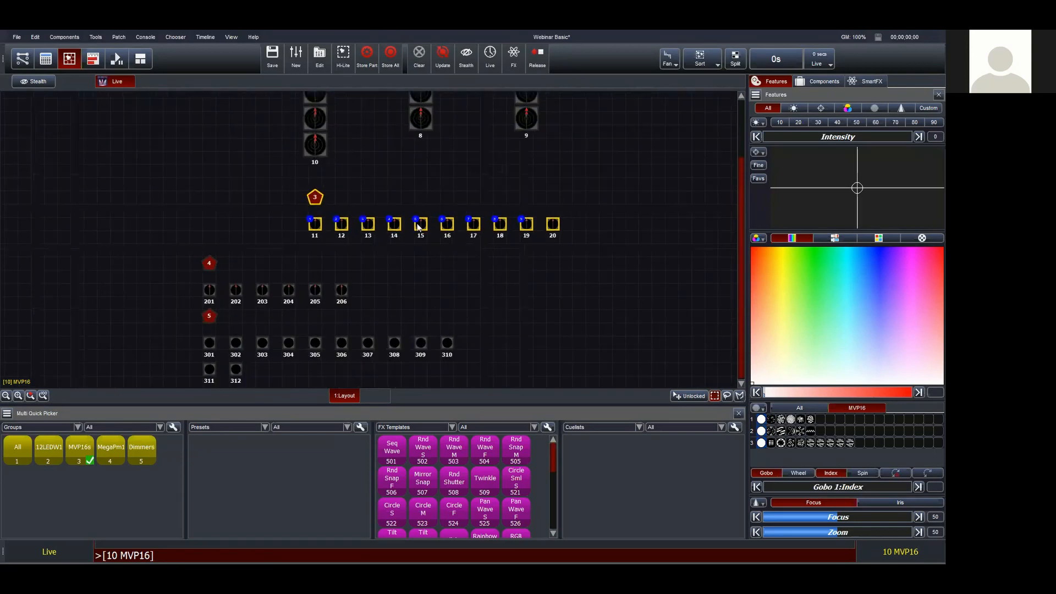
Reposition the icons of groups 2, 3, 4 and 5 just left of the fixtures they belong to
drag(216, 276, 188, 300)
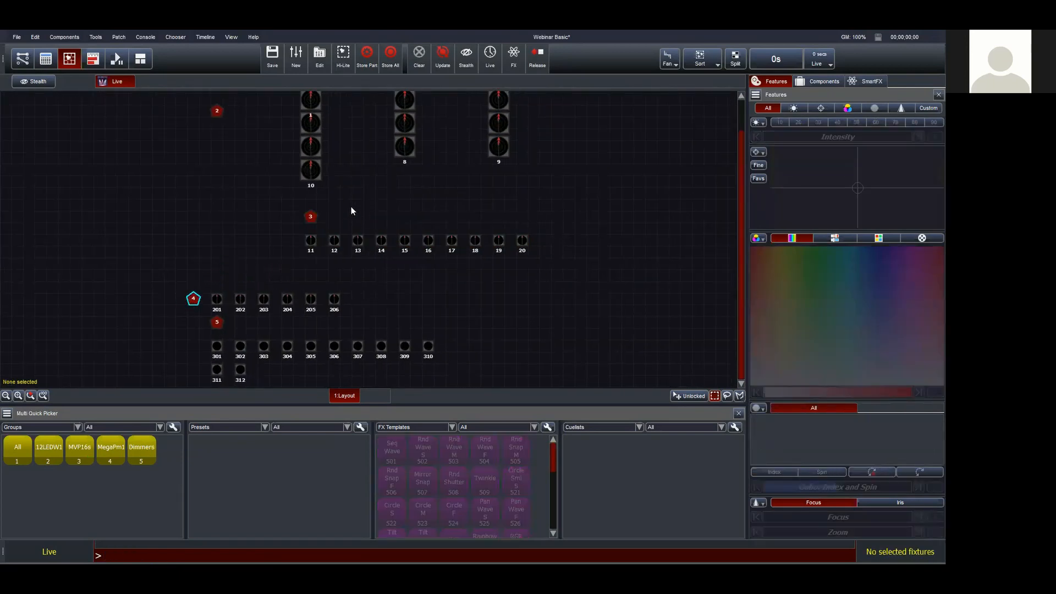
drag(308, 219, 289, 245)
click(229, 115)
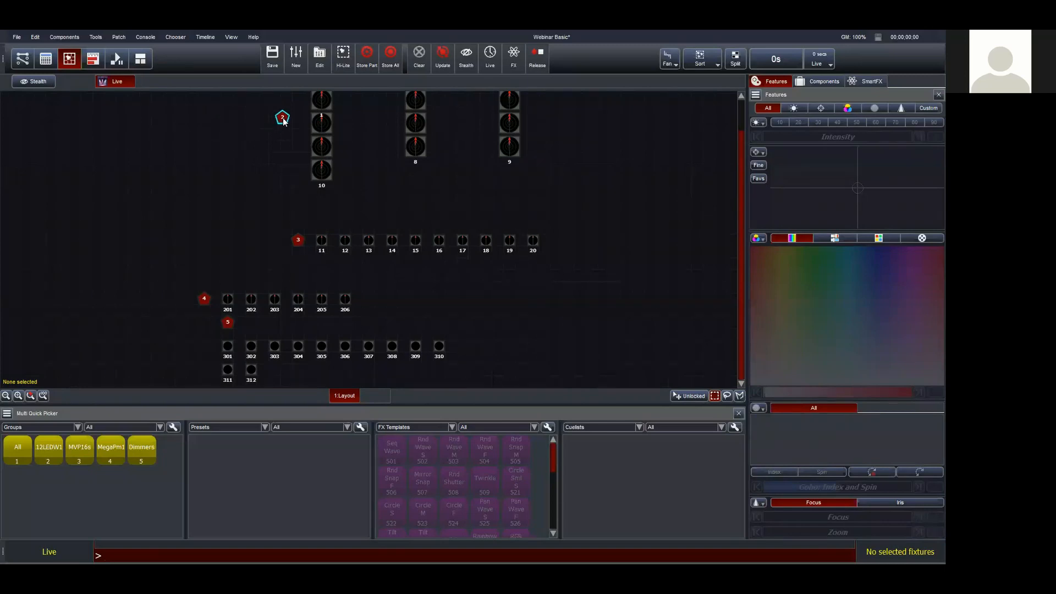
drag(284, 122, 286, 113)
click(286, 113)
click(286, 112)
click(298, 240)
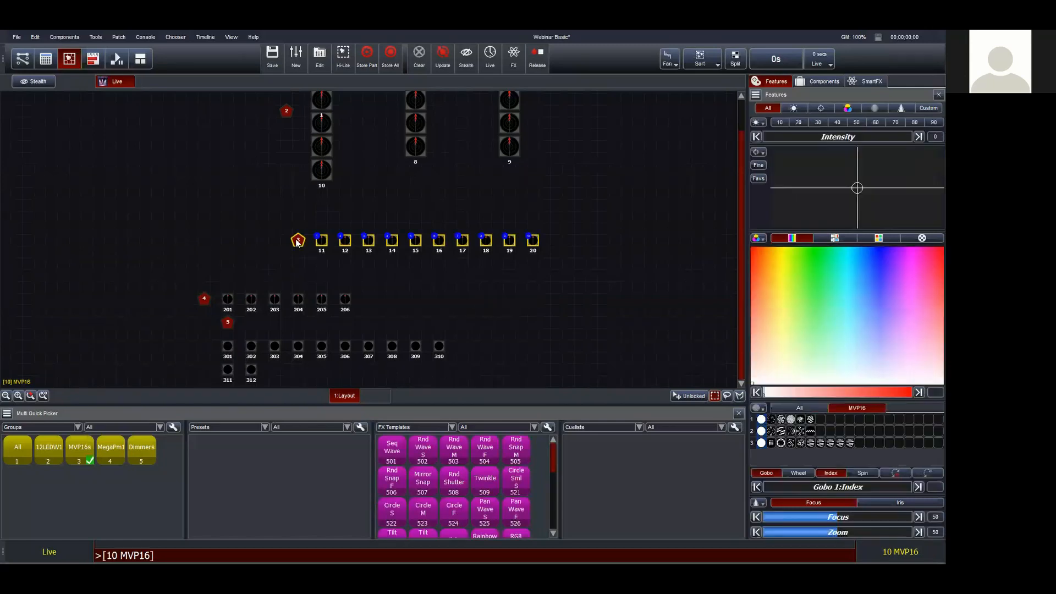
click(298, 240)
drag(228, 321, 204, 350)
click(204, 346)
click(204, 347)
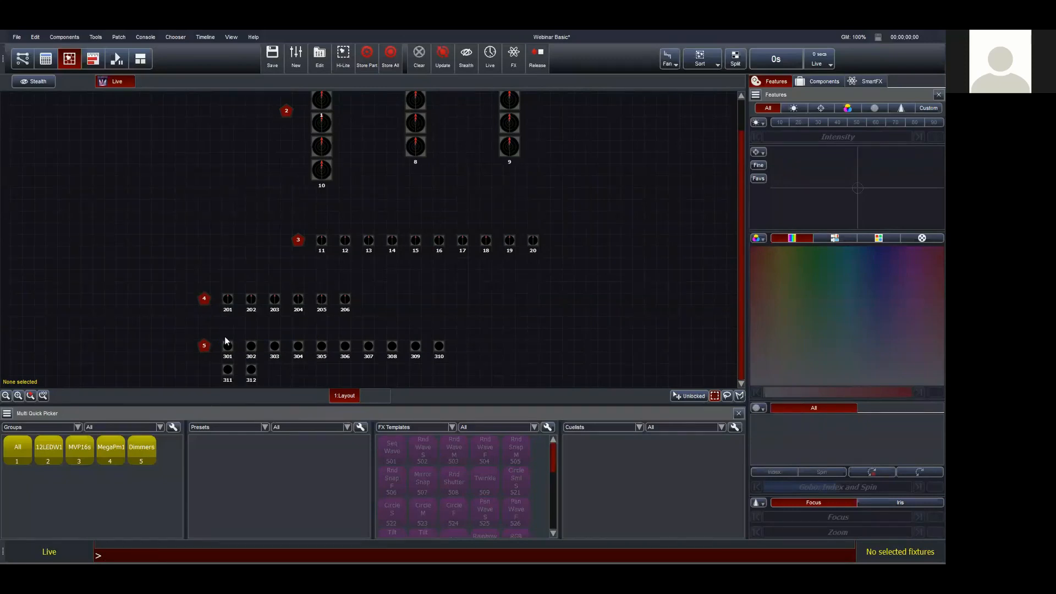
Arrange the 12 dimmers in a grid of 2 rows sorted by User ID
drag(220, 331, 450, 377)
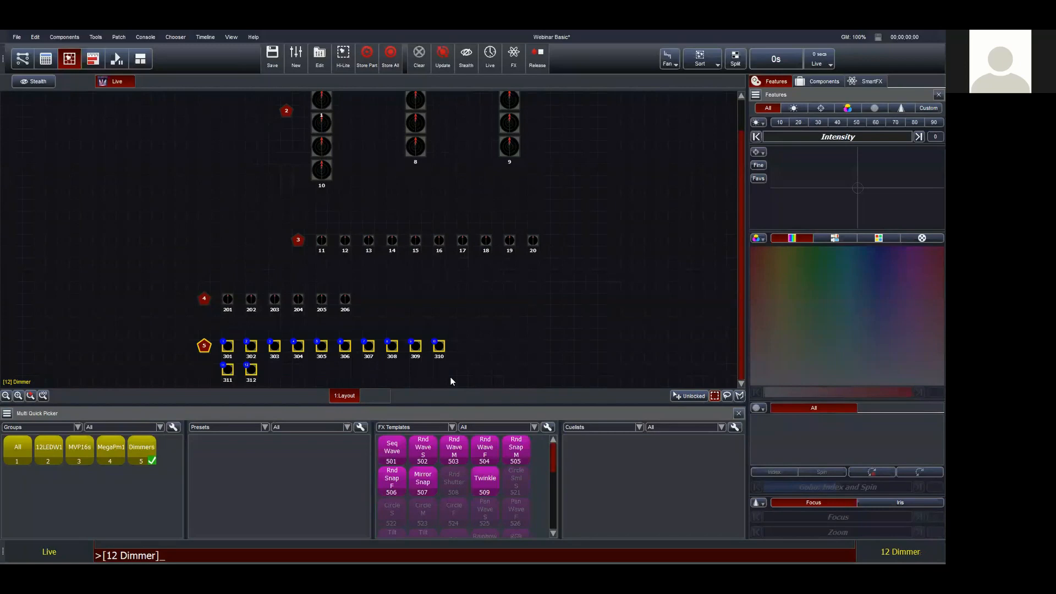
right_click(441, 350)
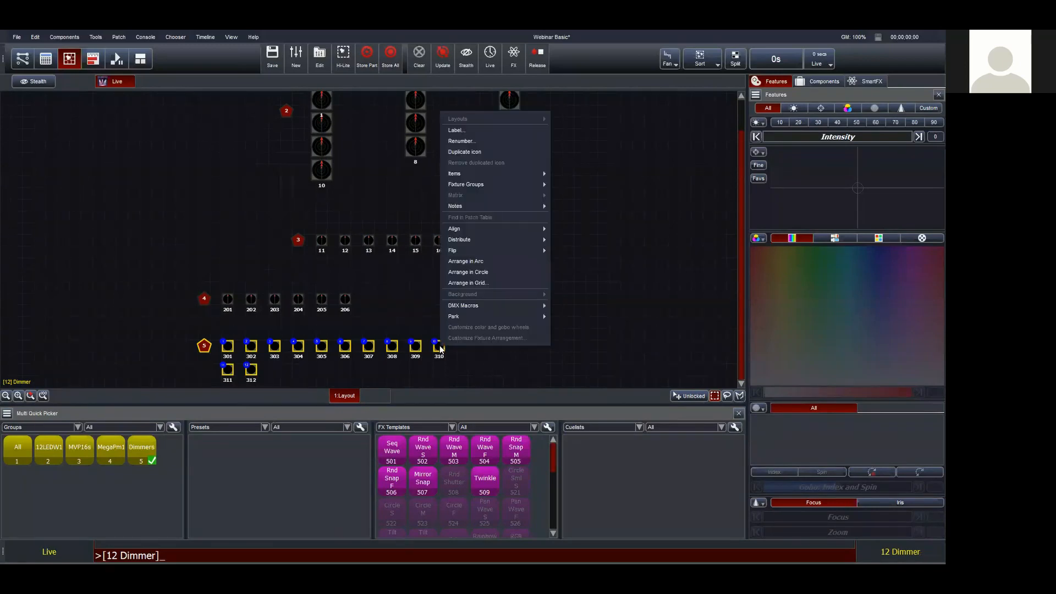
click(468, 282)
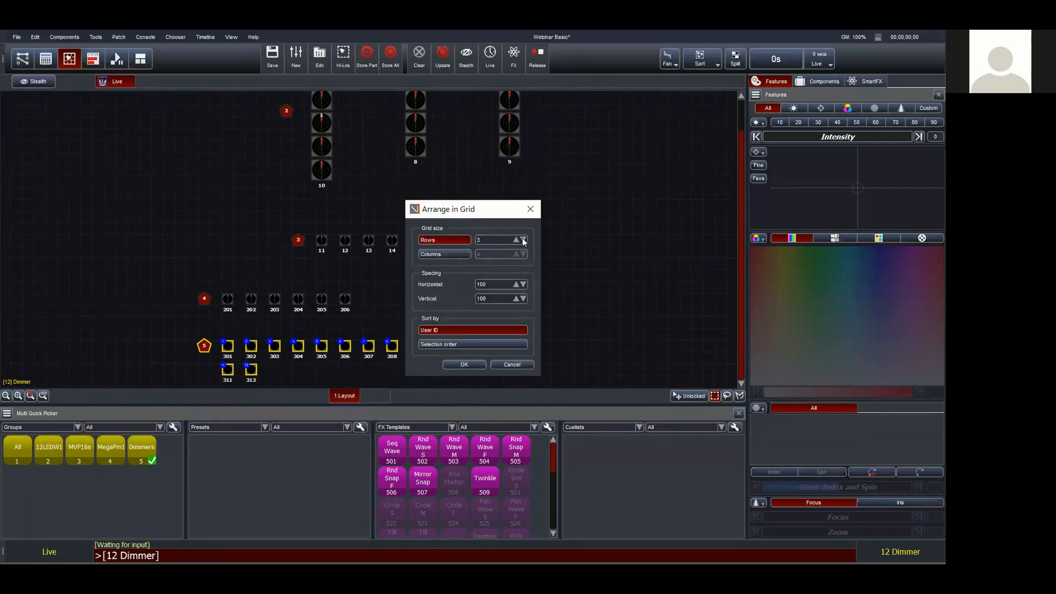
click(523, 240)
click(454, 364)
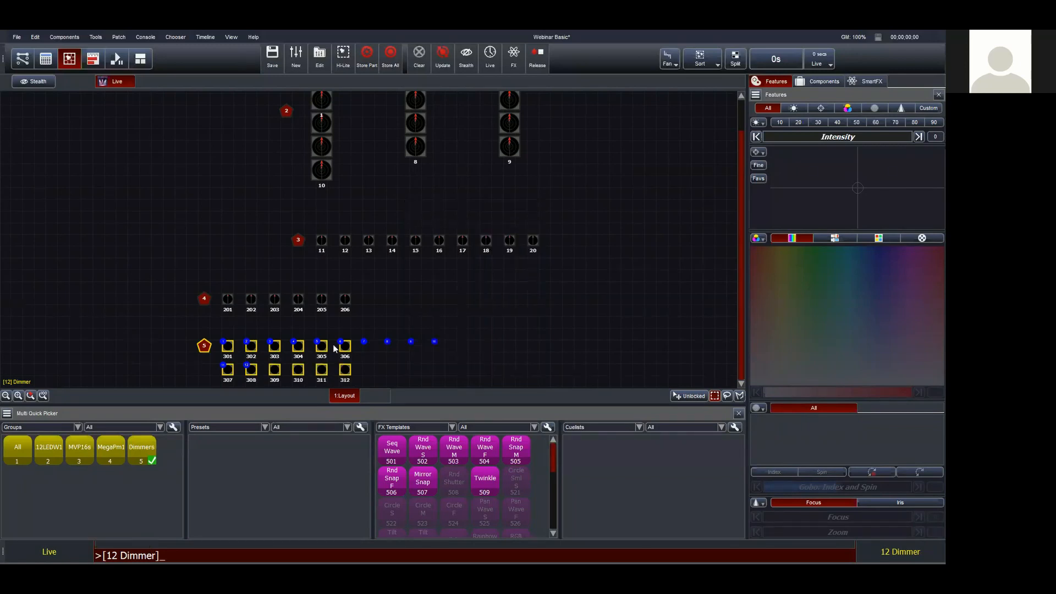
click(269, 326)
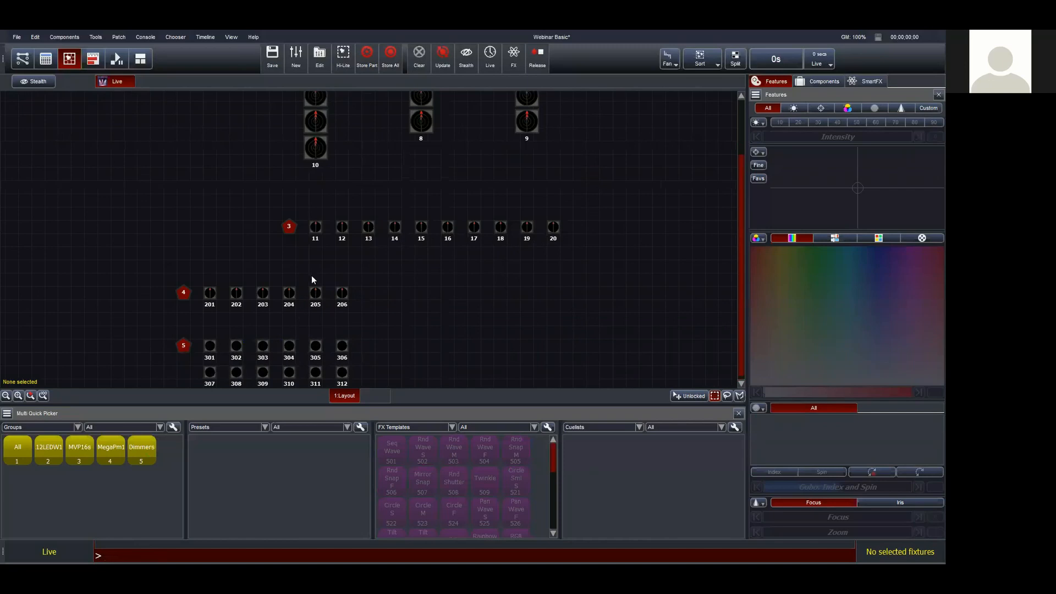
Split the dimmer grid into three separate two-by-two blocks and move them to the right side of the layout
drag(199, 329, 567, 311)
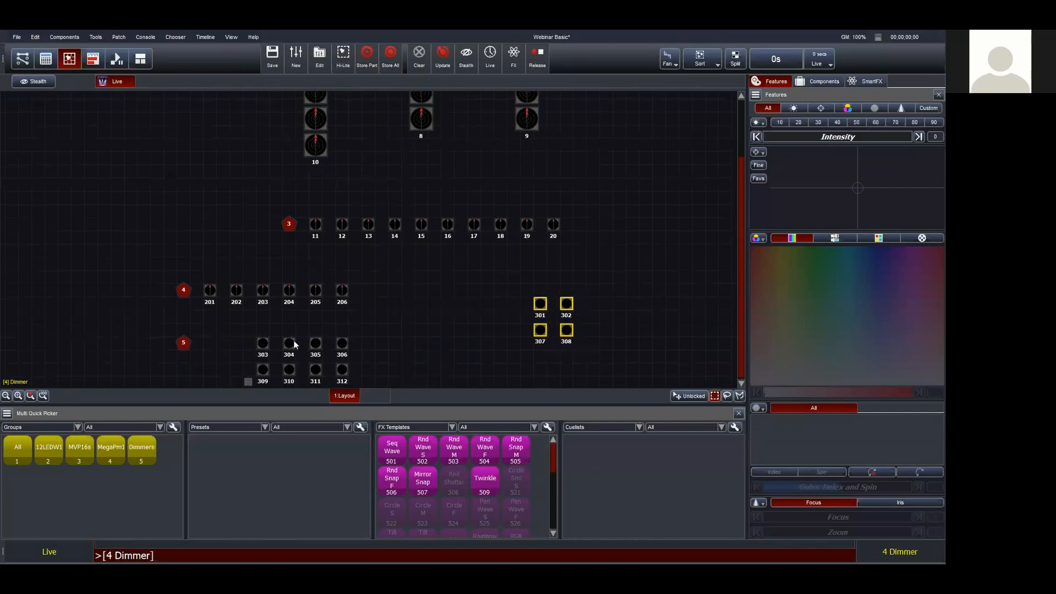
drag(246, 336, 599, 303)
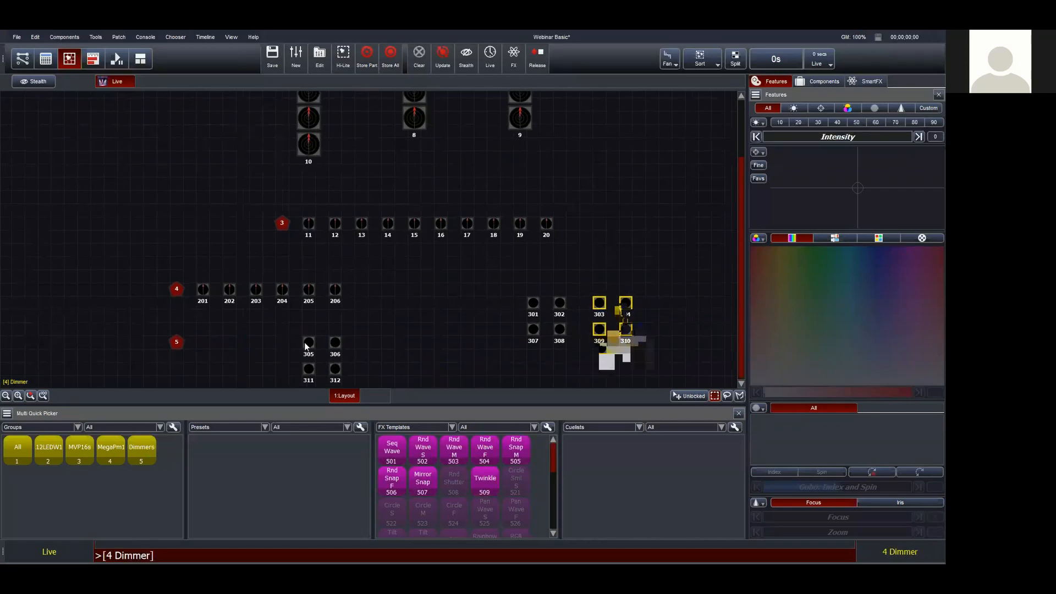
drag(261, 329, 374, 384)
drag(312, 355, 631, 302)
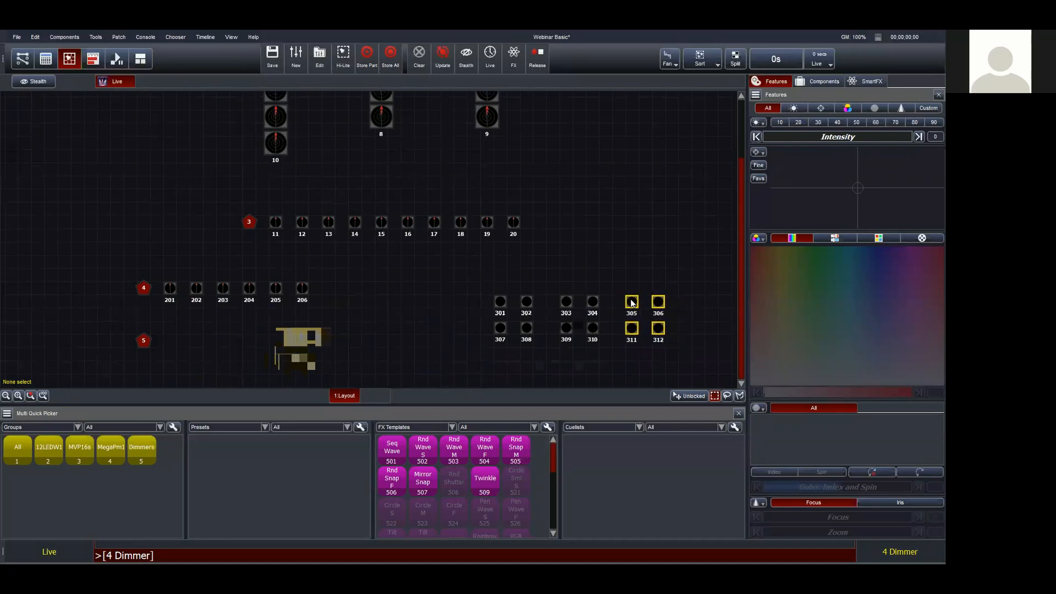
click(591, 260)
Set the icon color of dimmers 301, 302, 307 and 308 to pure red
drag(487, 284, 540, 346)
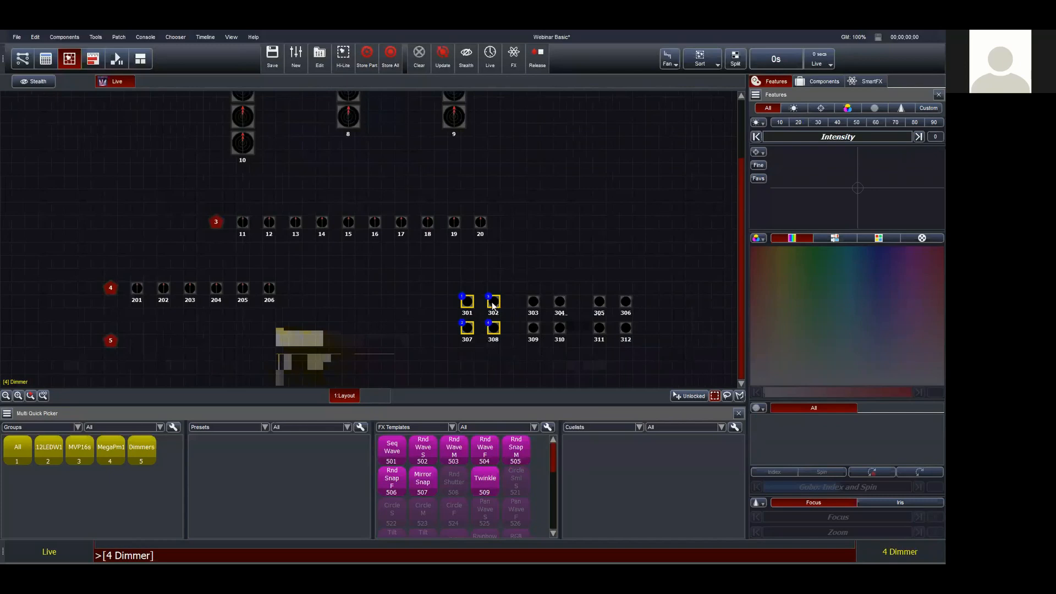
right_click(493, 304)
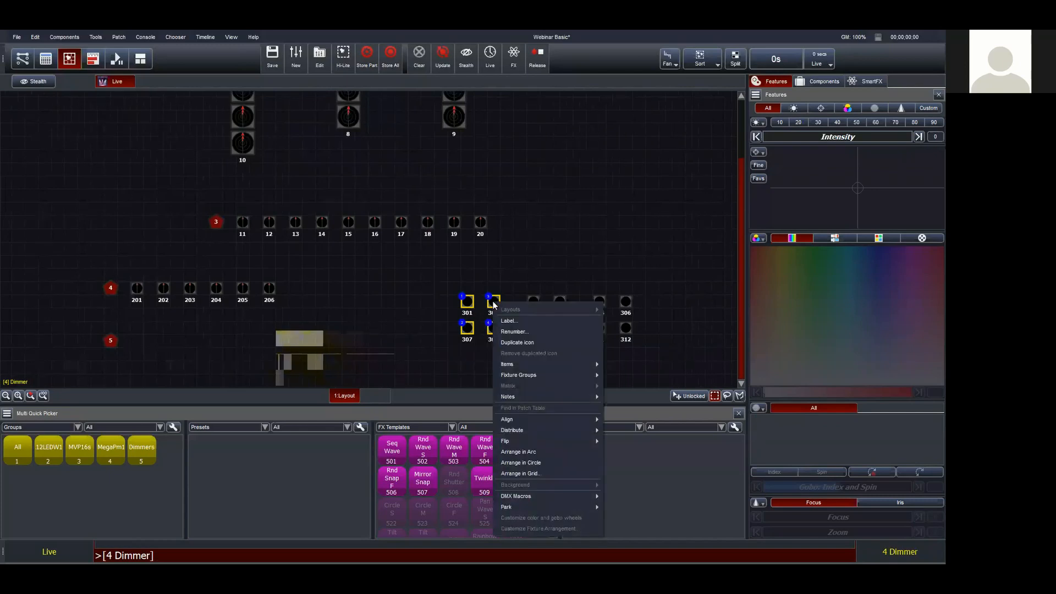
mouse_move(516, 364)
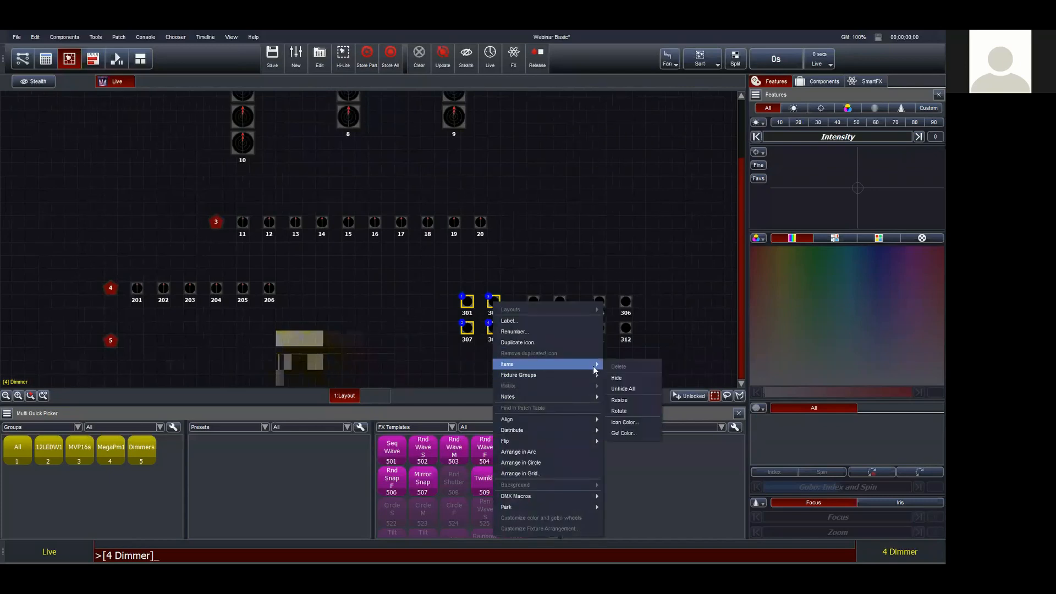
click(618, 421)
click(348, 209)
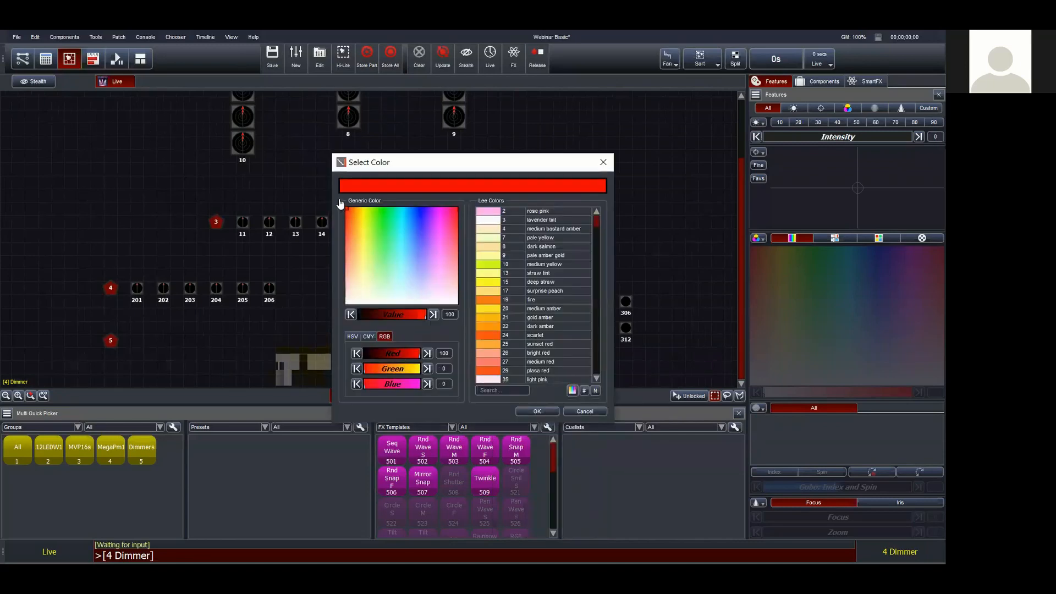
click(529, 410)
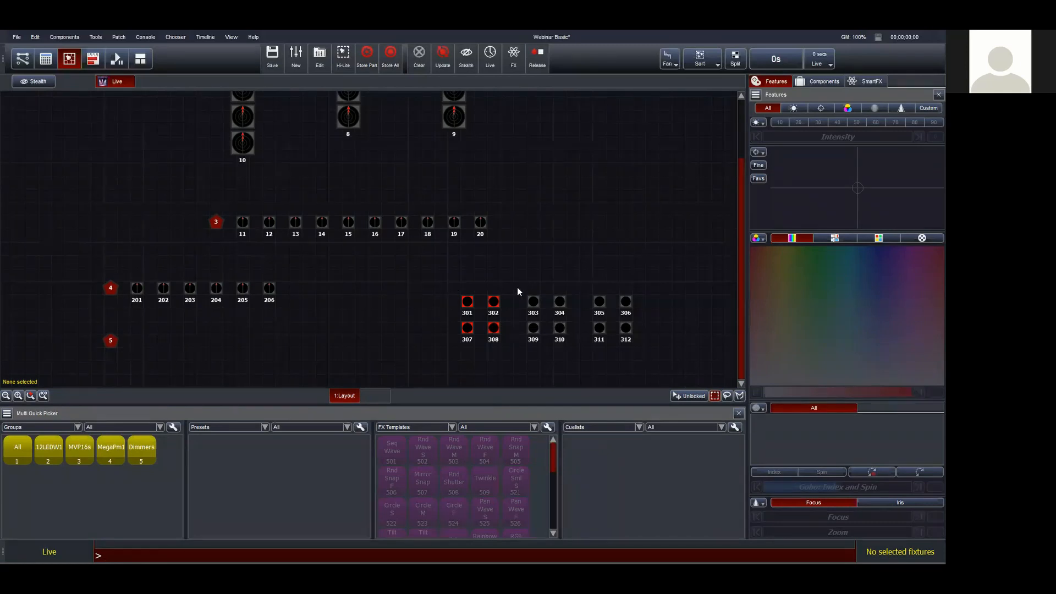
Set the icon color of dimmers 303, 304, 309 and 310 to blue
drag(516, 283, 576, 346)
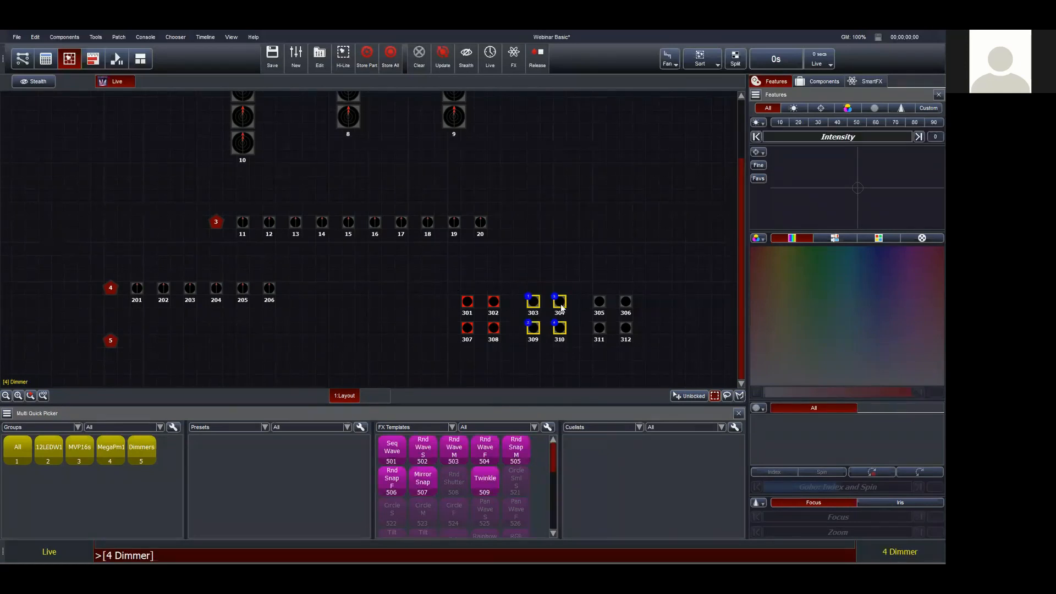
right_click(560, 304)
mouse_move(582, 367)
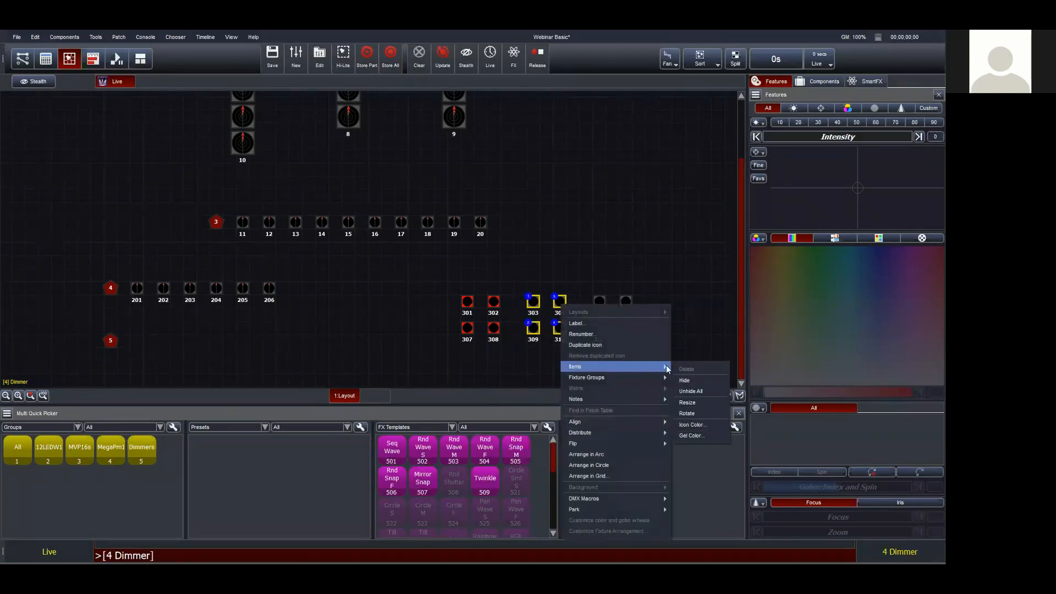
click(689, 426)
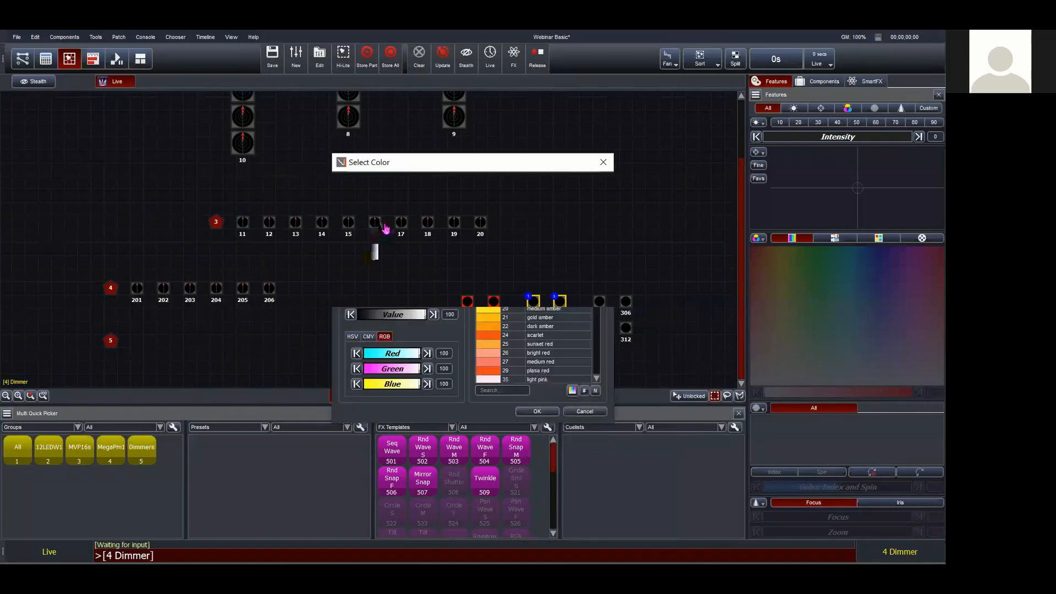
click(536, 412)
Set the icon color of dimmers 305, 306, 311 and 312 to yellow
drag(584, 277, 631, 306)
right_click(631, 306)
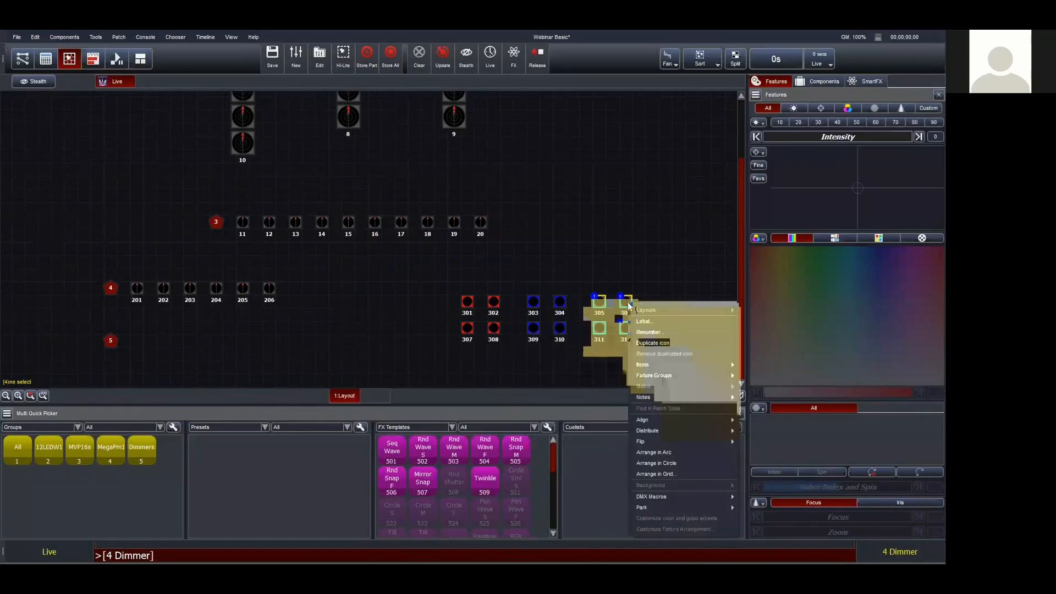
mouse_move(653, 373)
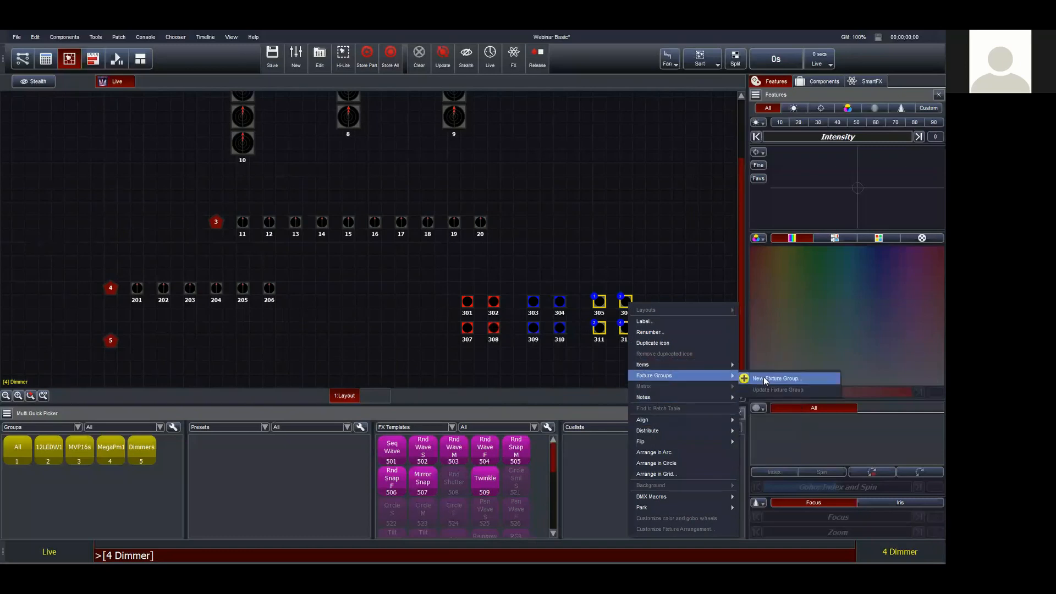
mouse_move(725, 365)
click(760, 422)
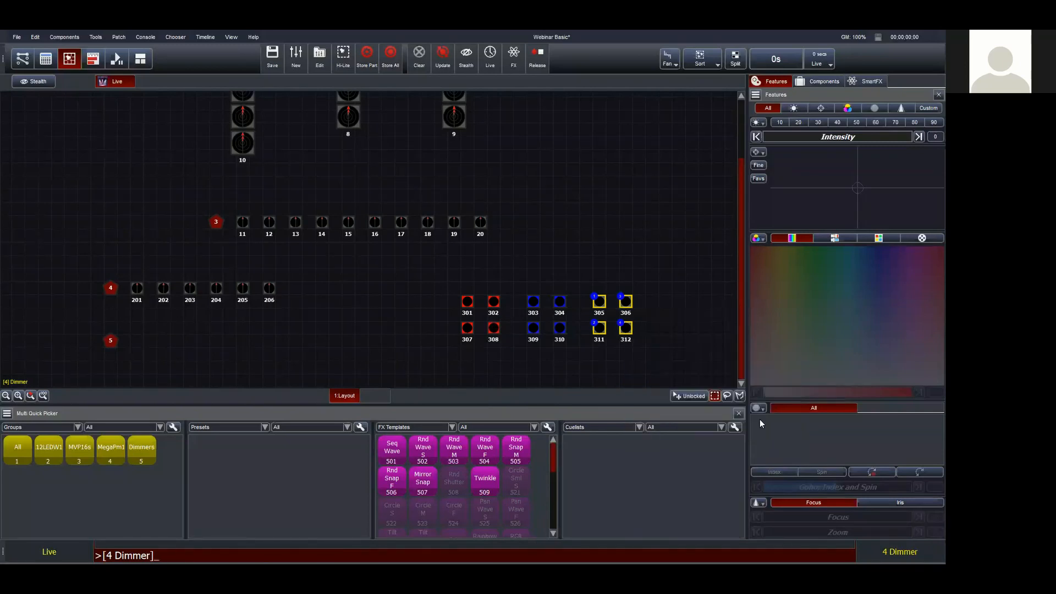
drag(378, 226, 360, 209)
click(532, 411)
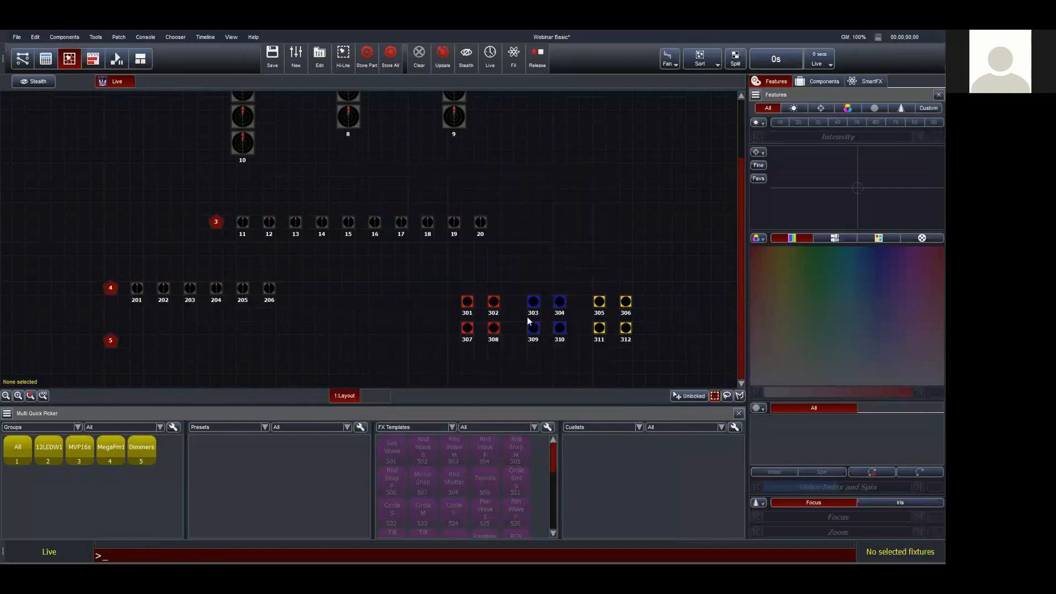
drag(443, 282, 516, 378)
drag(530, 283, 592, 368)
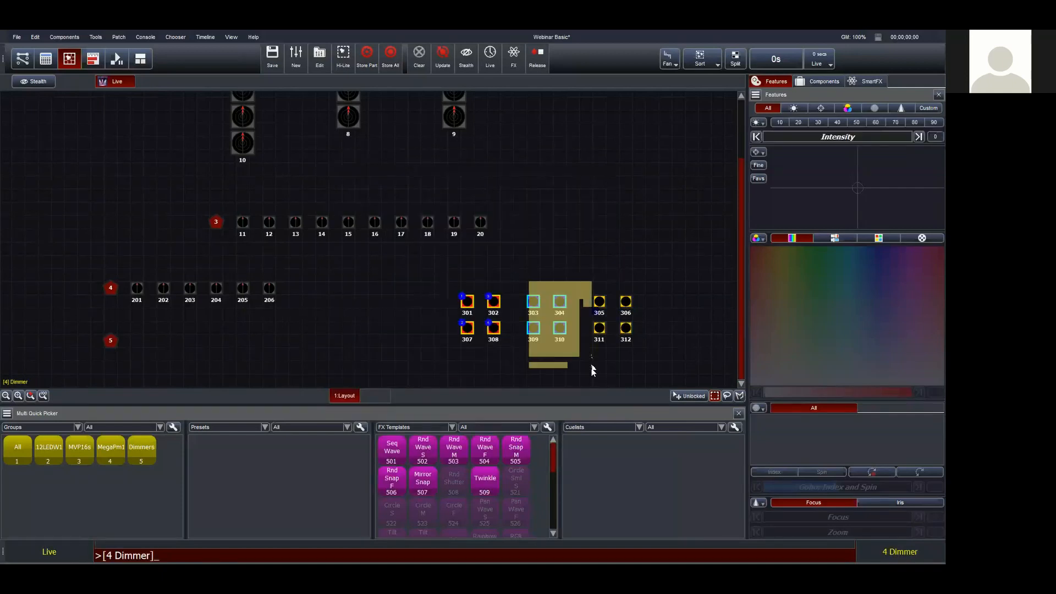
drag(594, 288, 648, 353)
click(452, 278)
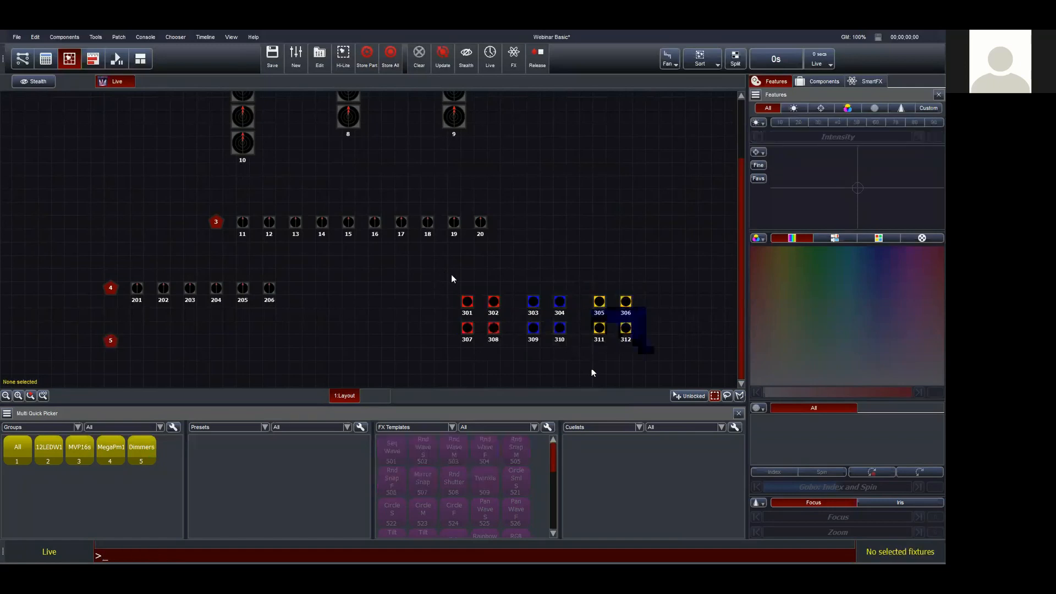
drag(449, 279, 502, 355)
right_click(495, 305)
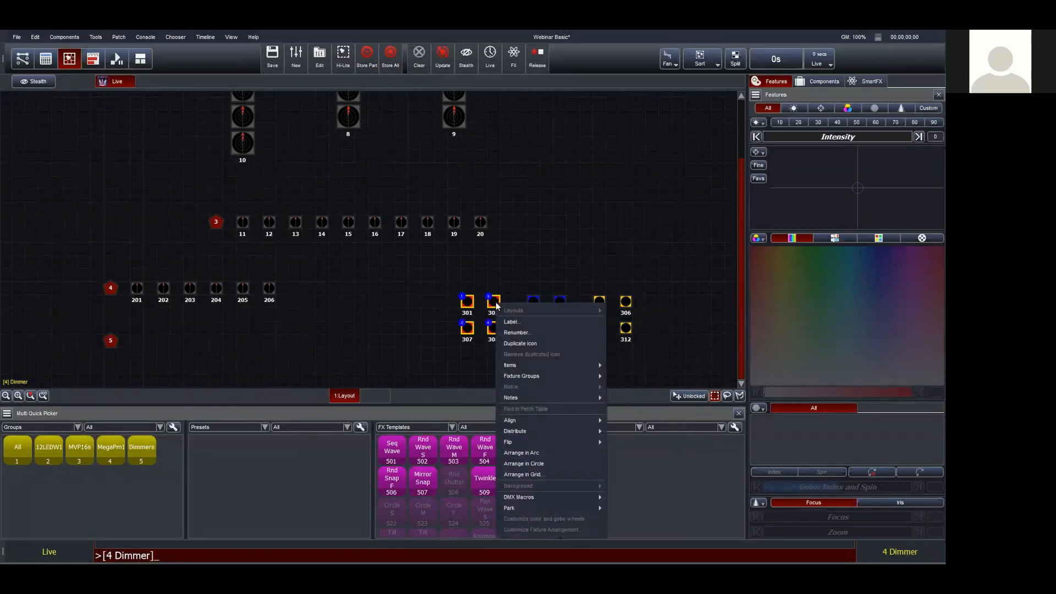
click(512, 332)
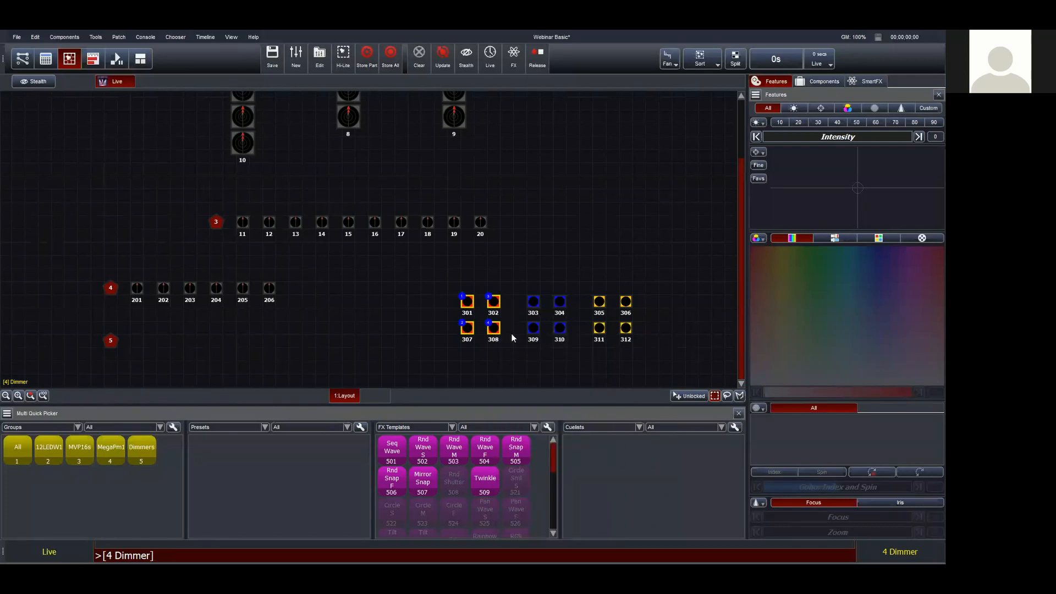
click(532, 309)
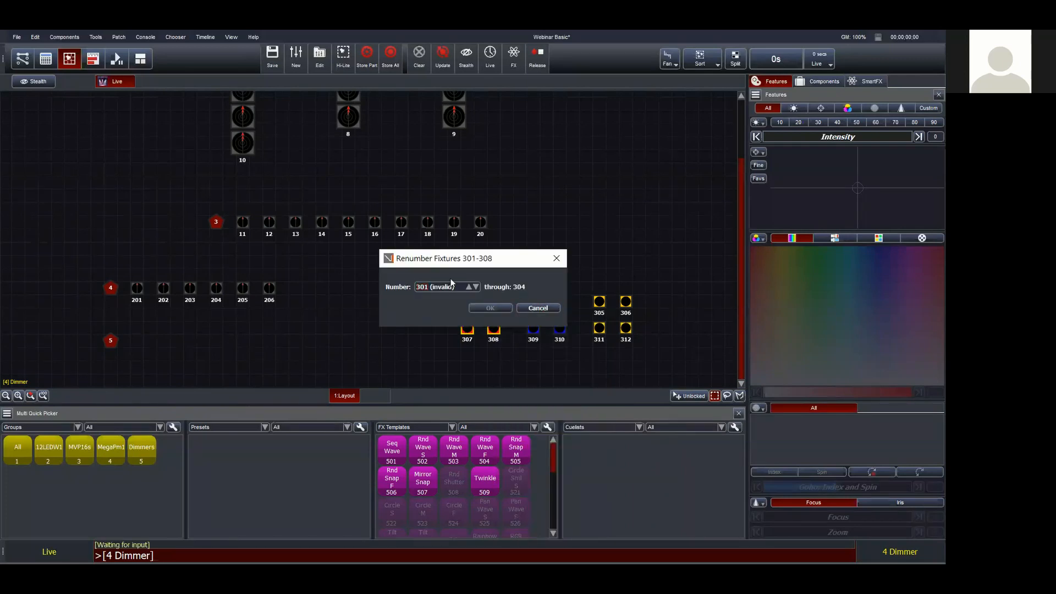
Label dimmers 301, 302, 307 and 308 as "Red" and clear the selection
drag(449, 279, 502, 355)
right_click(488, 304)
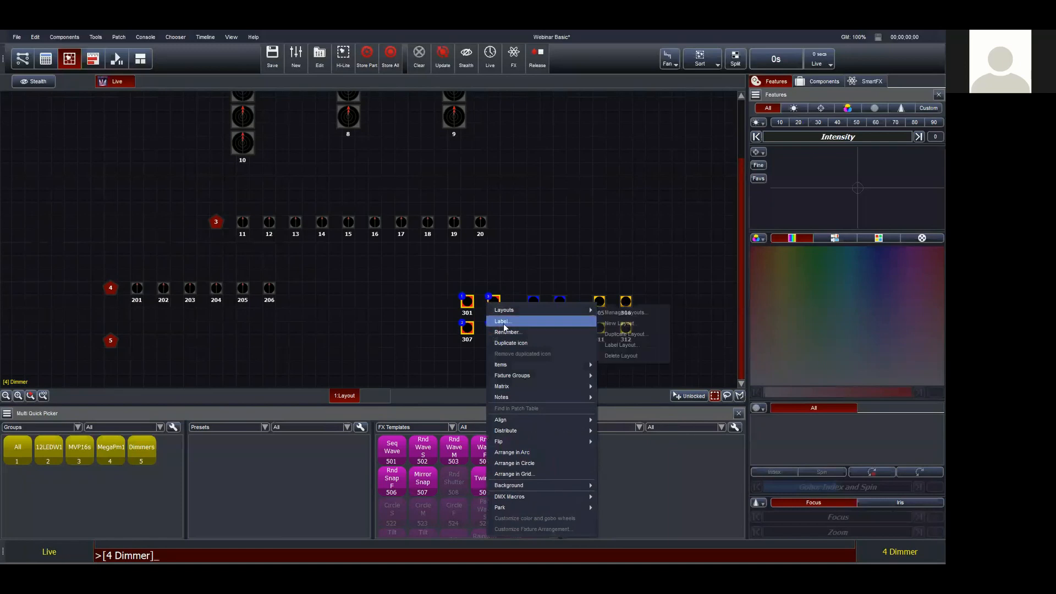
click(505, 321)
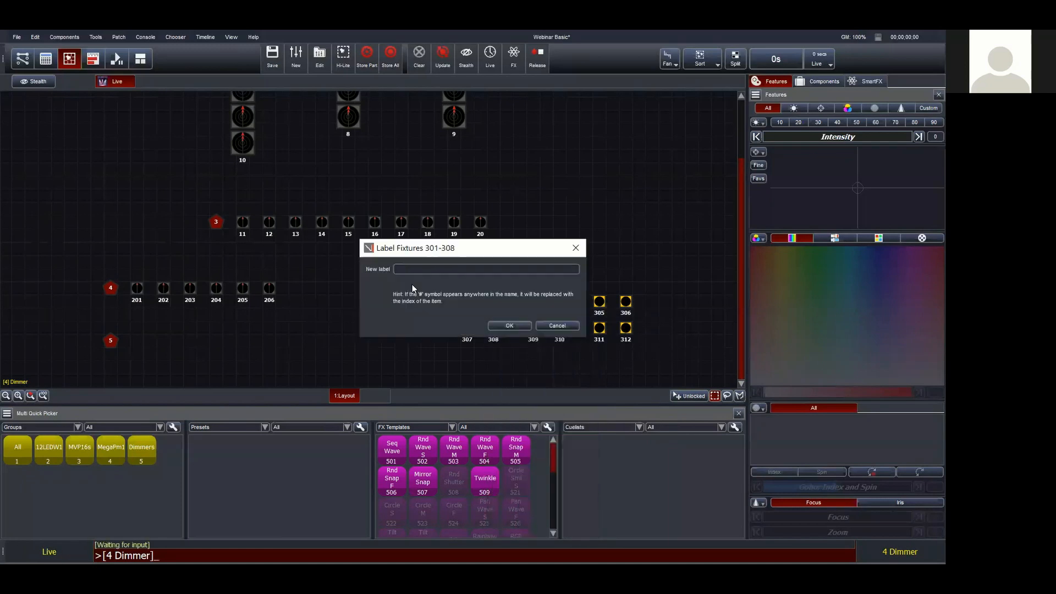
text(Red)
click(509, 326)
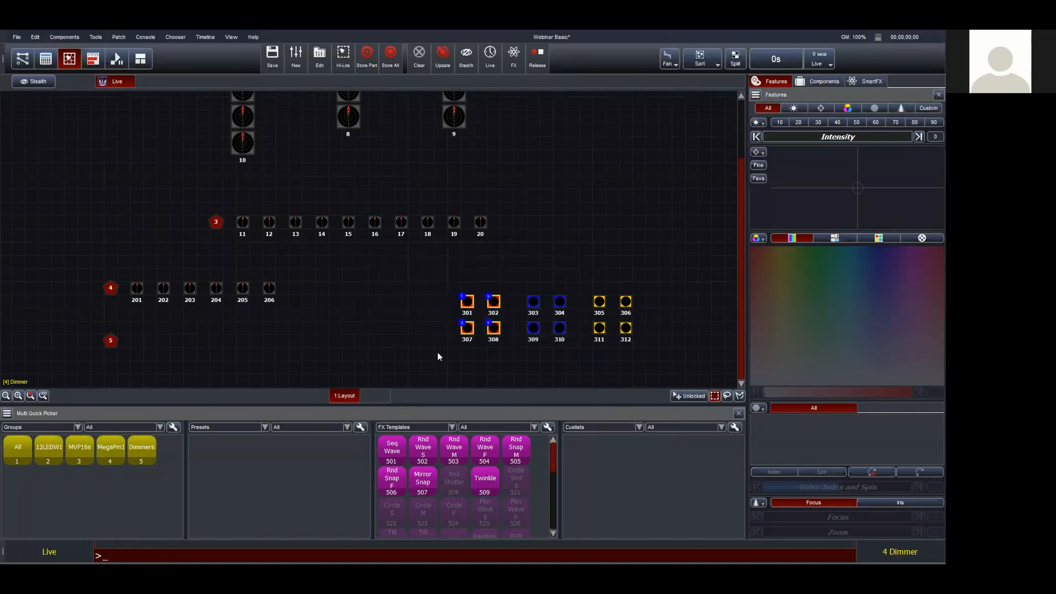
click(442, 328)
Examine the dimmer labels at closer zoom levels, fitting the view to the selected dimmers and back to the whole layout
scroll(539, 345, up, 4)
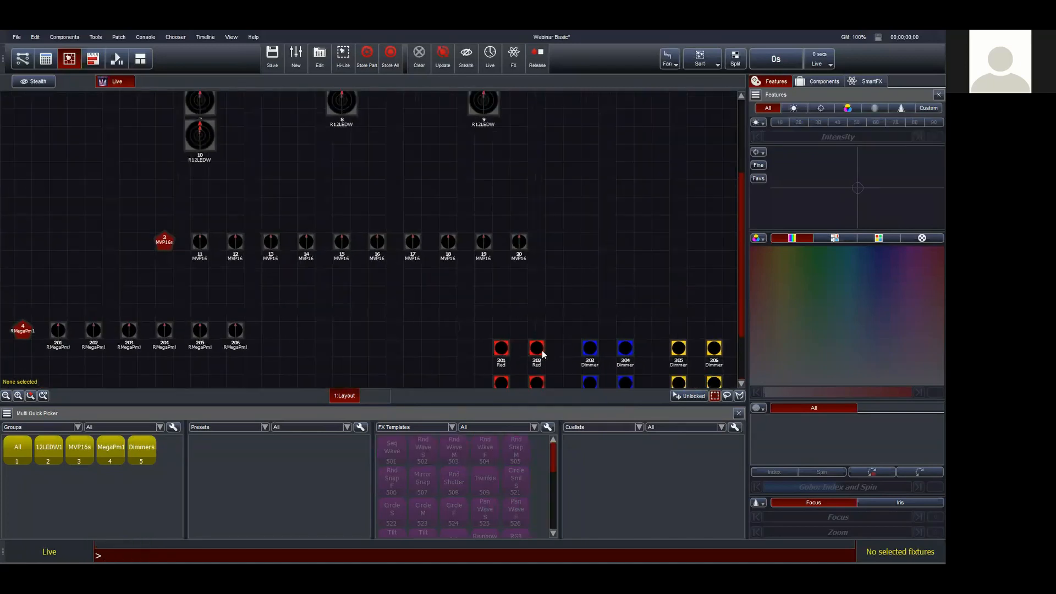
drag(741, 237, 741, 297)
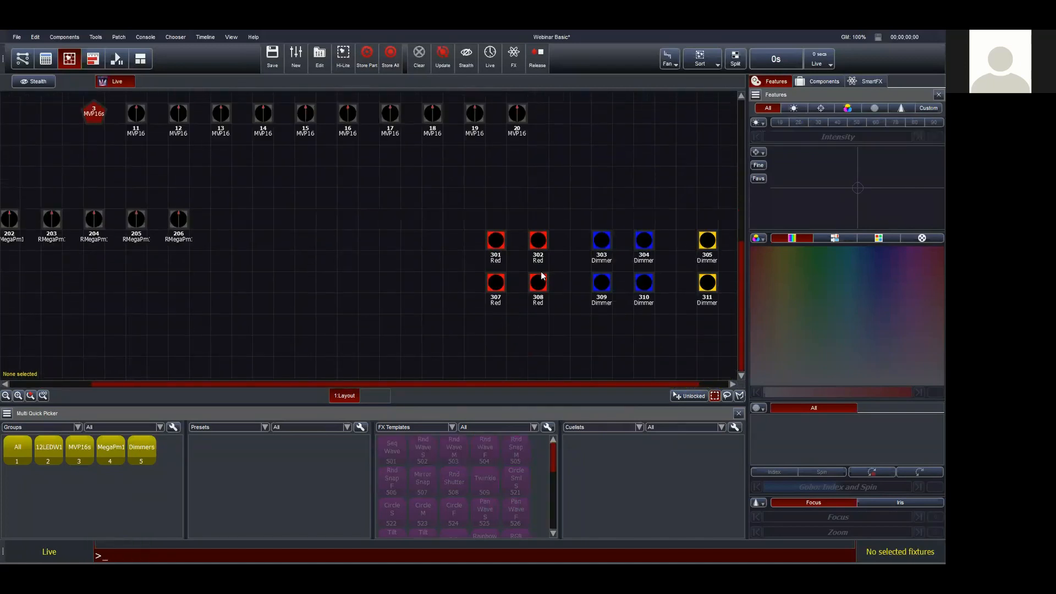
drag(517, 383, 597, 387)
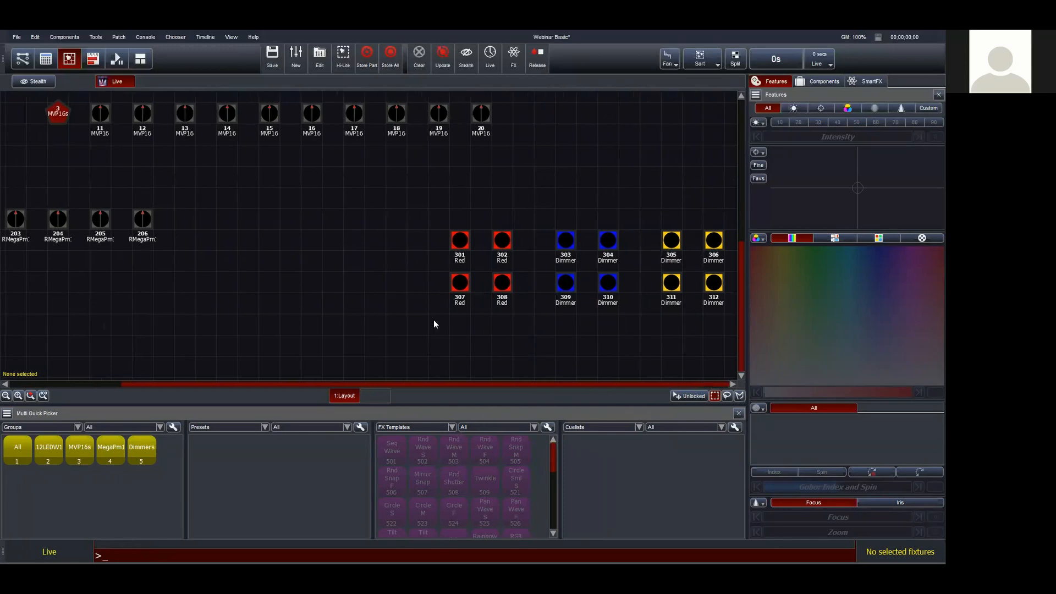
click(6, 396)
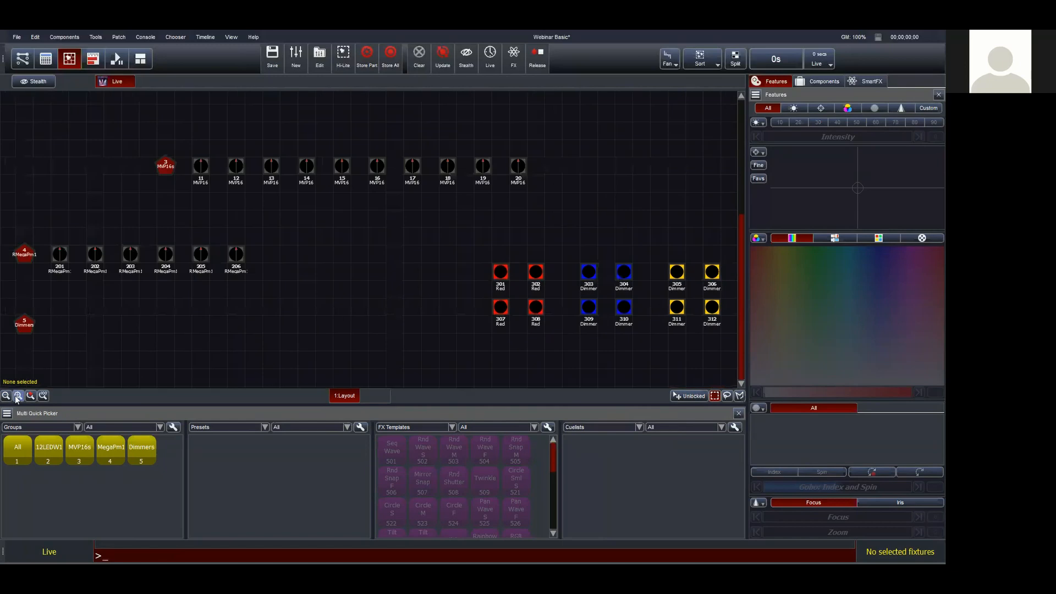
click(19, 397)
click(43, 396)
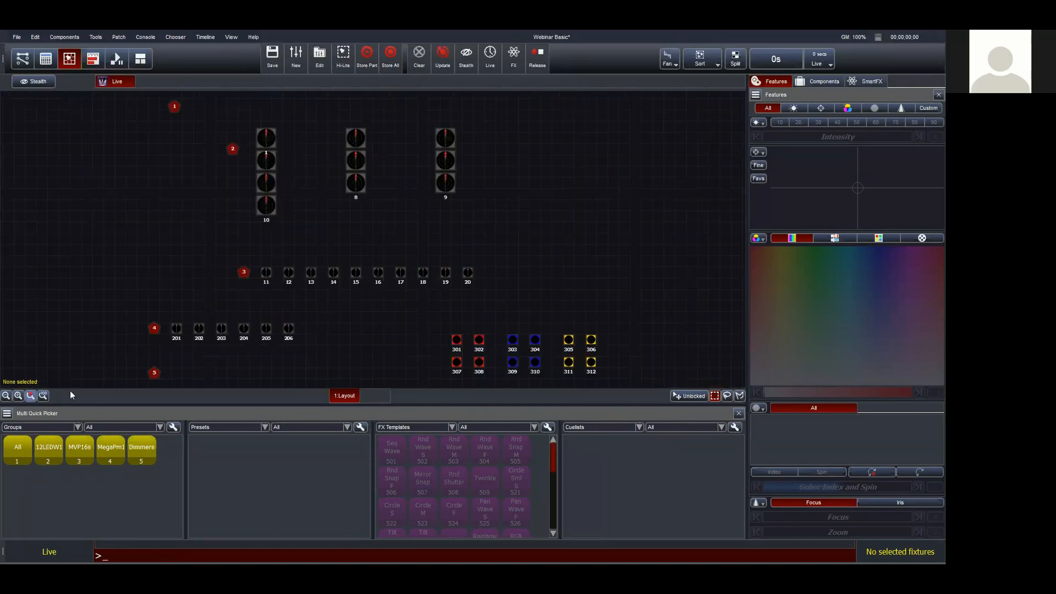
drag(435, 319, 629, 381)
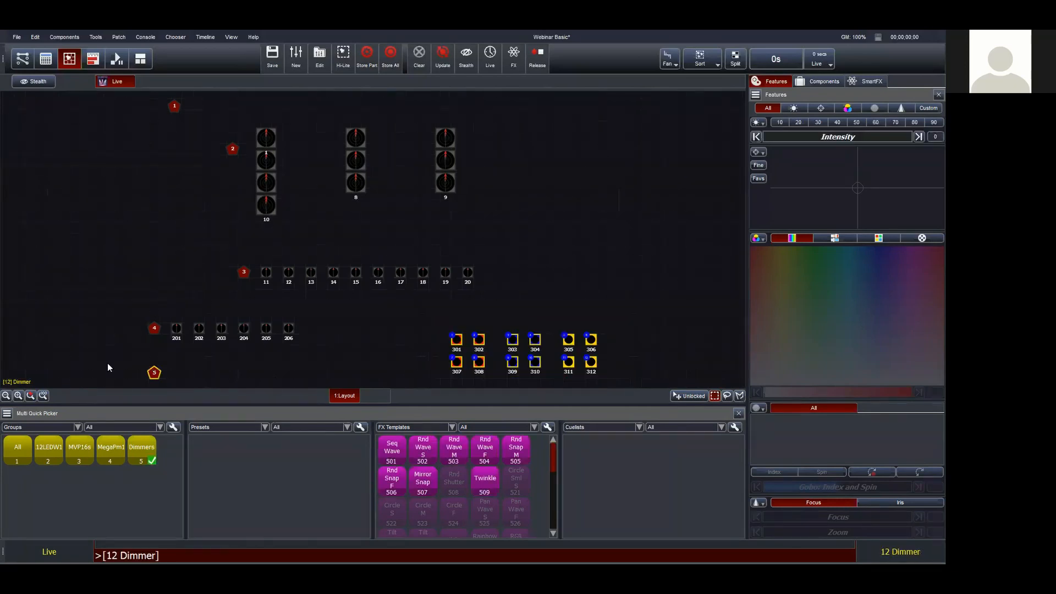
click(30, 396)
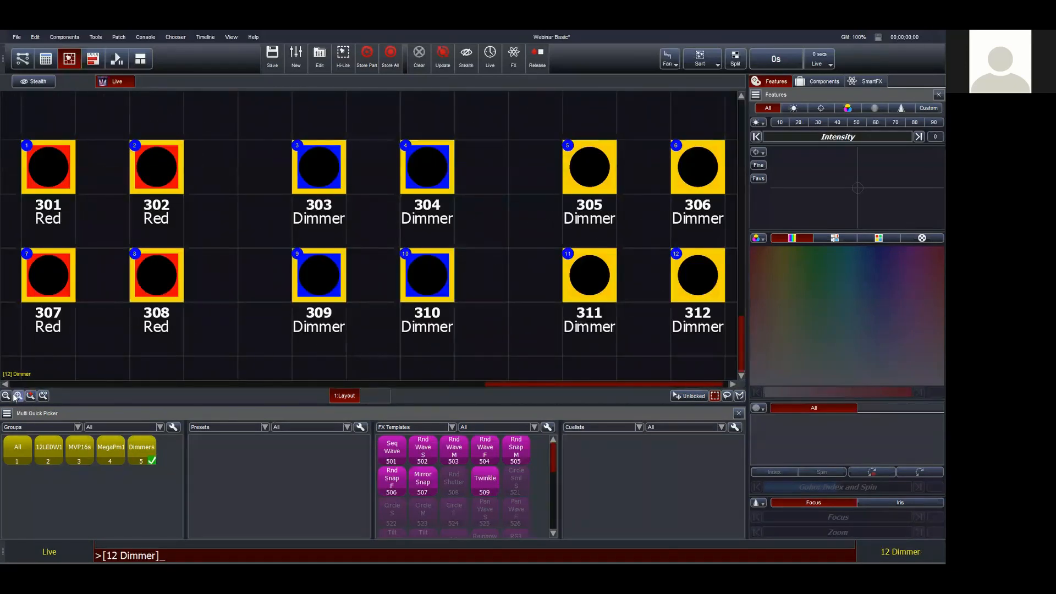
click(43, 396)
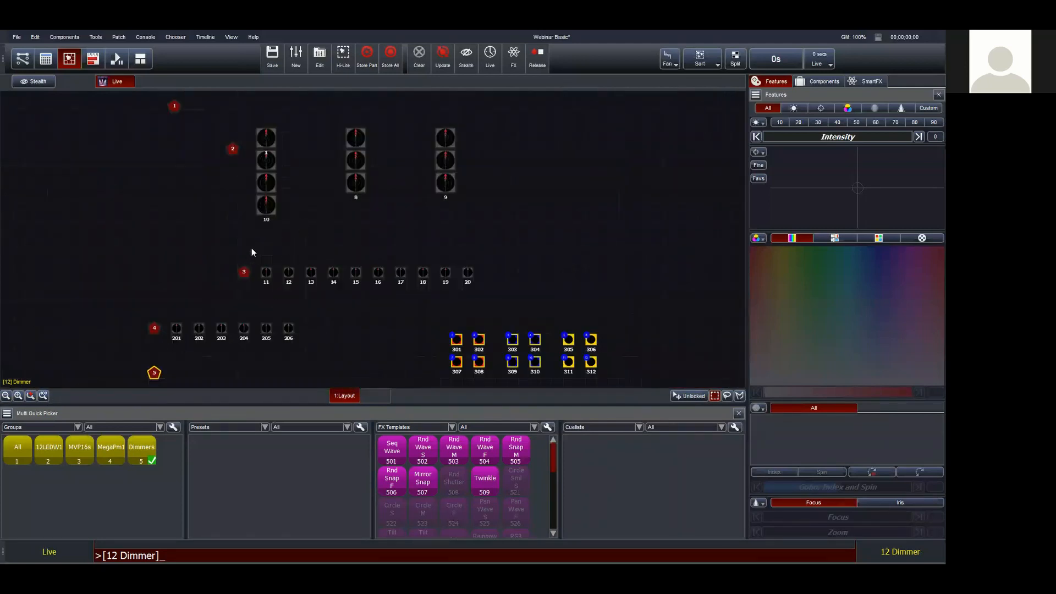
drag(252, 252, 499, 289)
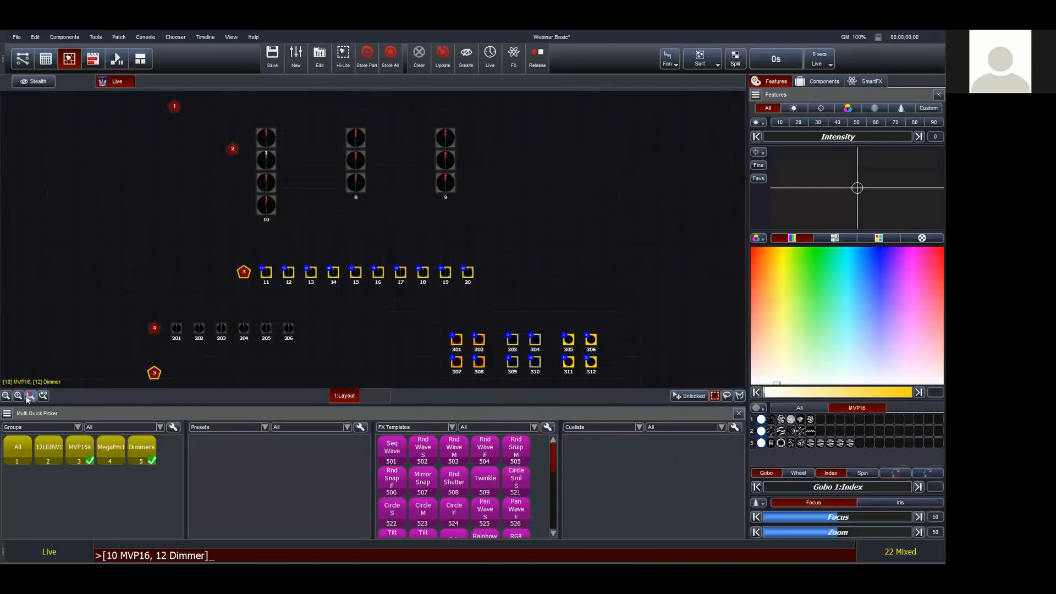
click(165, 223)
Move group 2's icon farther left of its fixtures and shift group 3 with fixtures 11 to 20 slightly up and left
drag(233, 150, 177, 149)
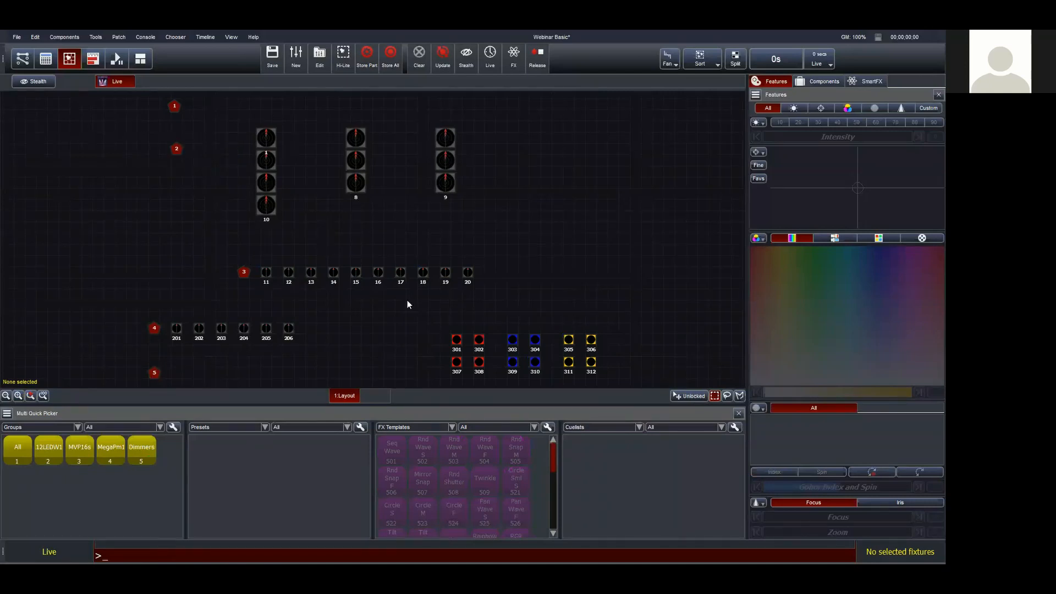
drag(252, 252, 498, 304)
mouse_move(244, 272)
mouse_down()
mouse_move(328, 271)
mouse_move(319, 262)
mouse_move(230, 265)
mouse_up()
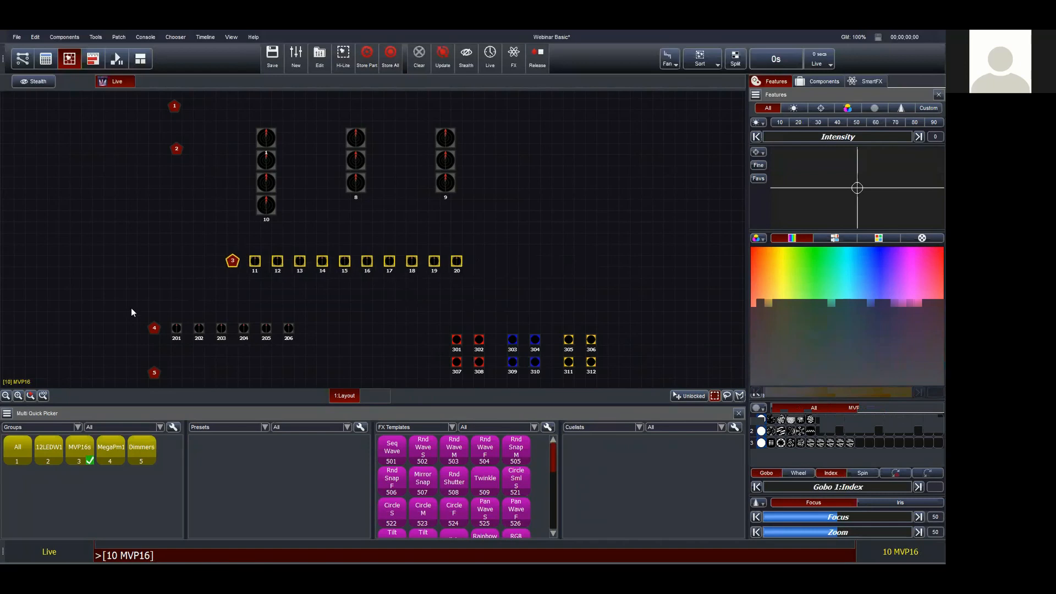
Place group 4 with fixtures 201 to 206 directly beneath fixtures 11 to 20, and group 5's icon just left of the dimmers
click(153, 328)
mouse_move(153, 329)
mouse_down()
mouse_move(232, 294)
mouse_move(232, 283)
mouse_up()
click(392, 338)
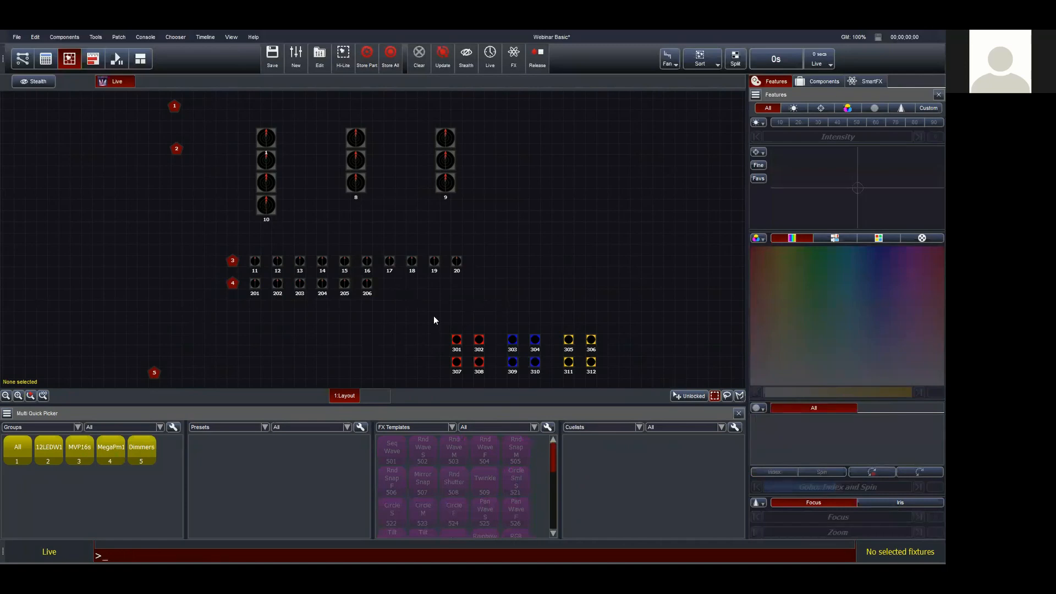
mouse_move(164, 370)
mouse_down()
mouse_move(210, 377)
mouse_move(428, 354)
mouse_up()
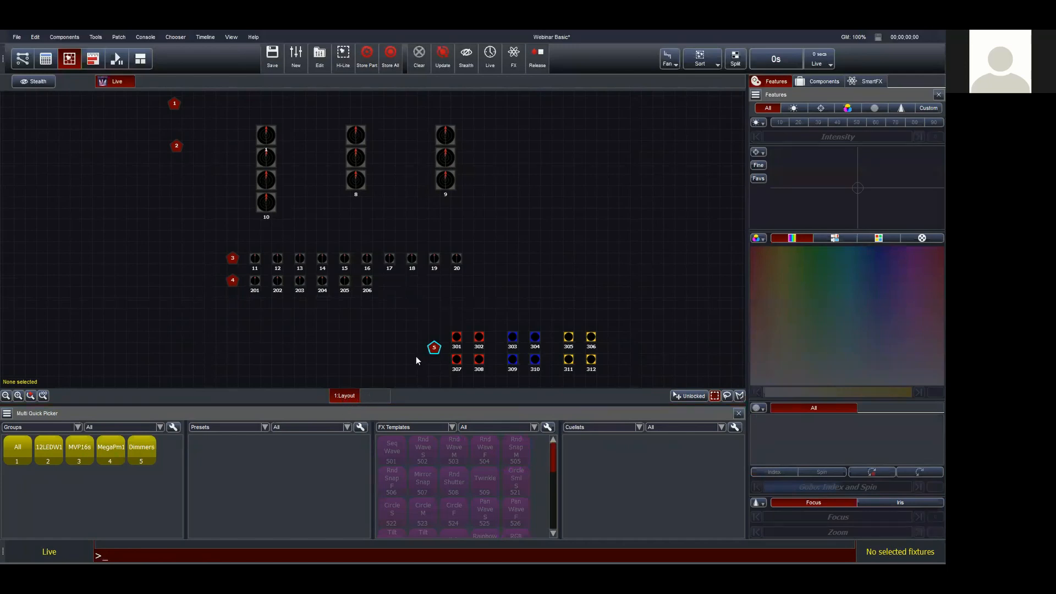
click(484, 286)
key(ctrl+b)
Duplicate the current layout under the name "Dimmer"
right_click(498, 231)
mouse_move(511, 238)
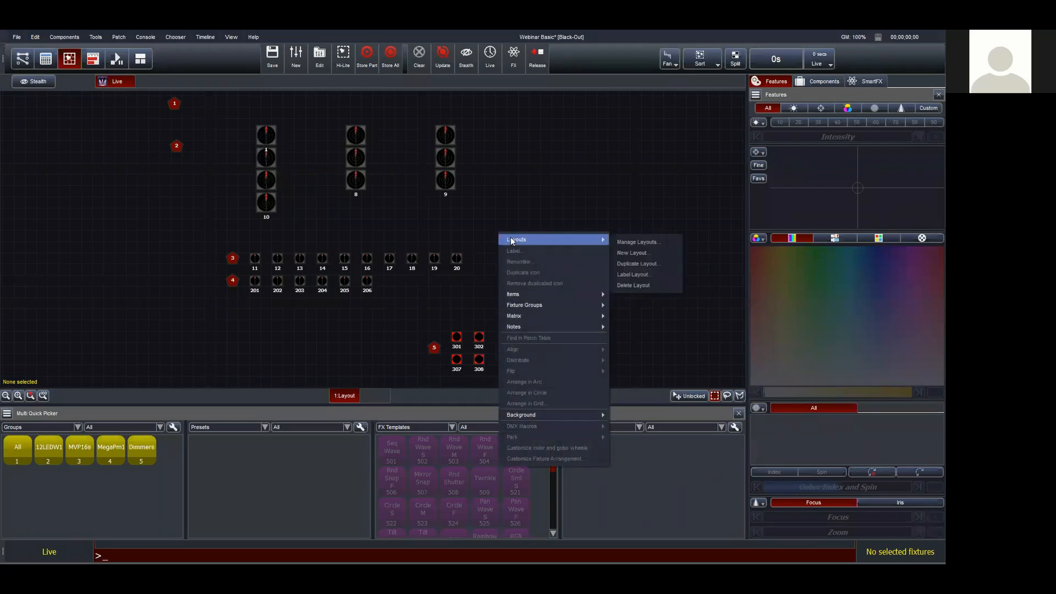
click(632, 264)
text(Dimmer)
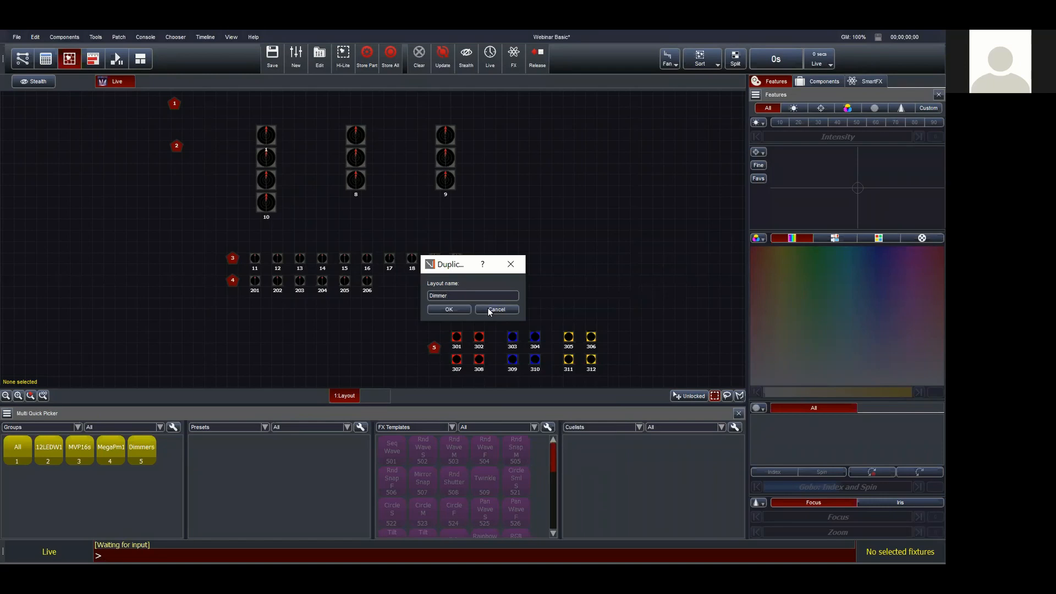
key(Return)
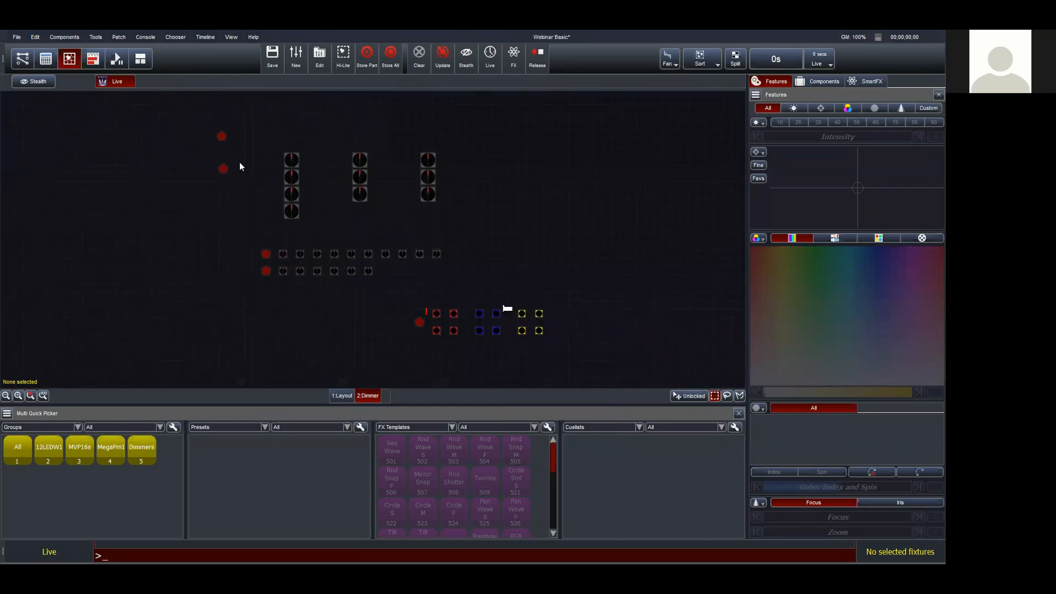
Hide groups 1 to 4 and all non-dimmer fixtures in the Dimmer layout
drag(198, 117, 486, 288)
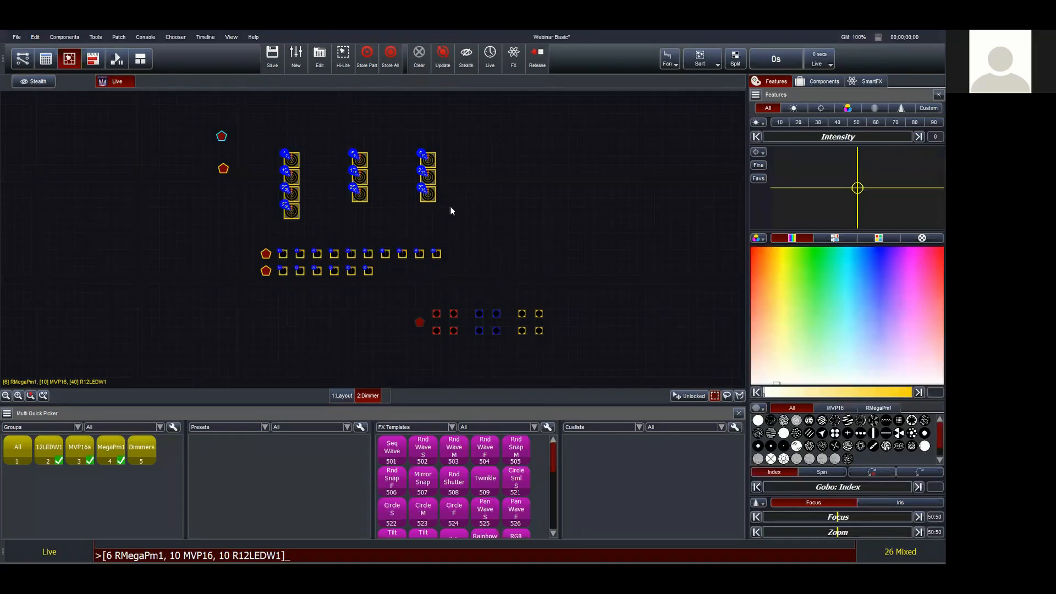
right_click(431, 198)
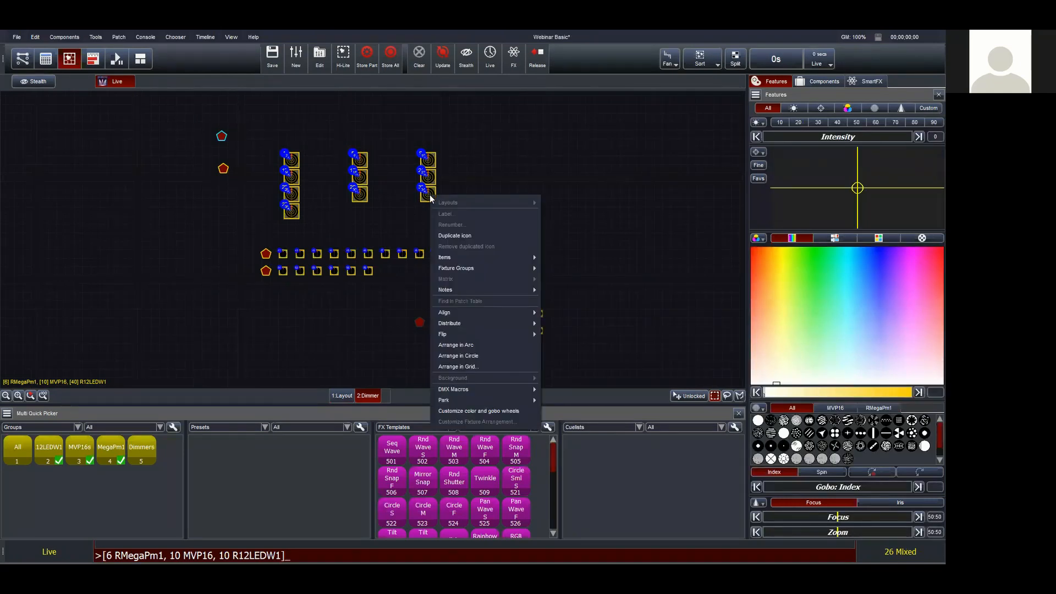
mouse_move(523, 255)
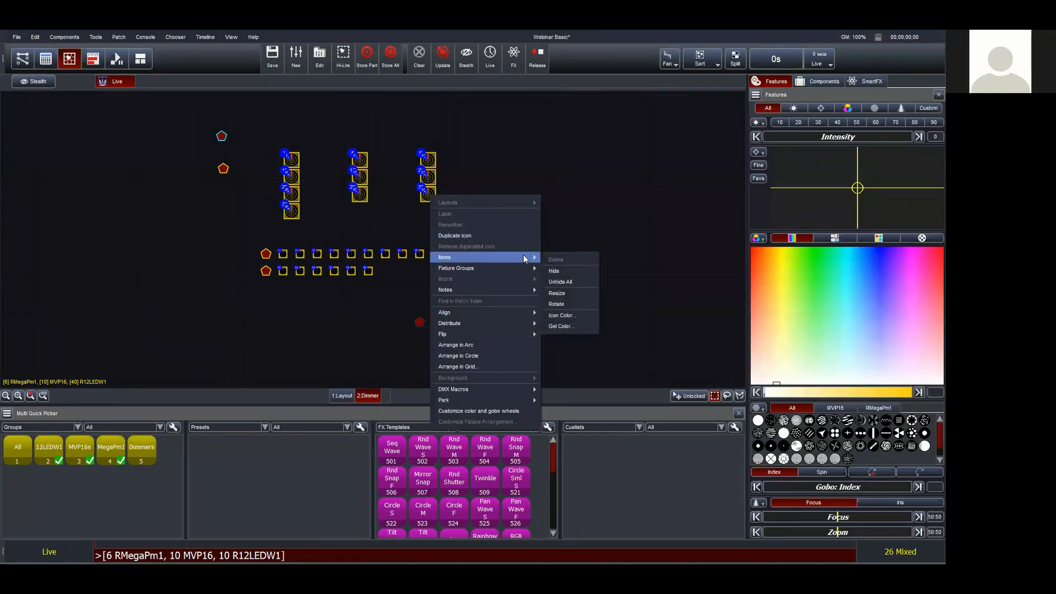
click(559, 272)
click(417, 279)
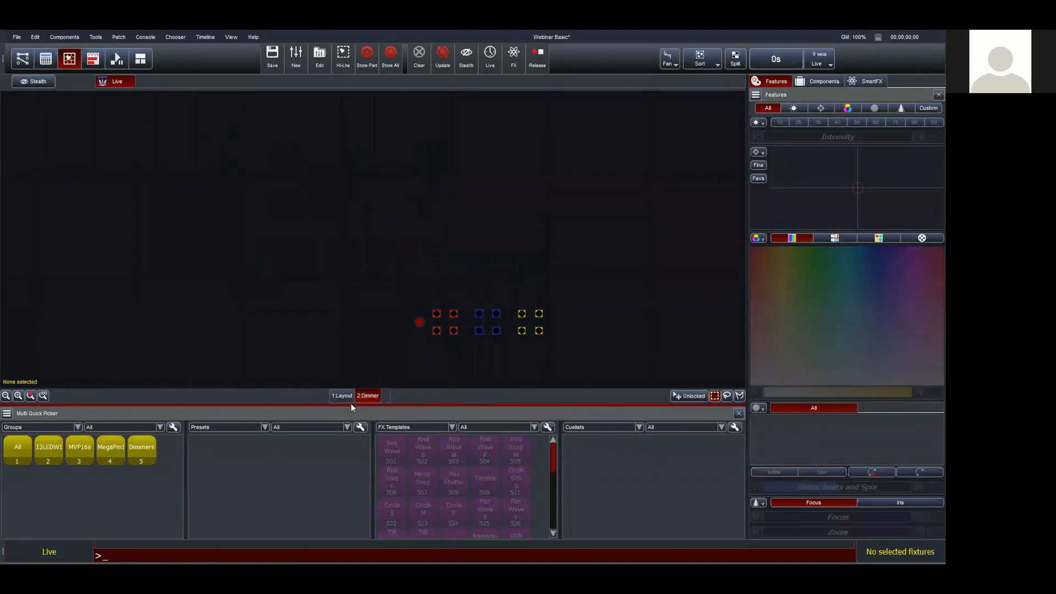
Open the layout manager and compare the properties and item visibility of the main Layout and the Dimmer layout
click(43, 396)
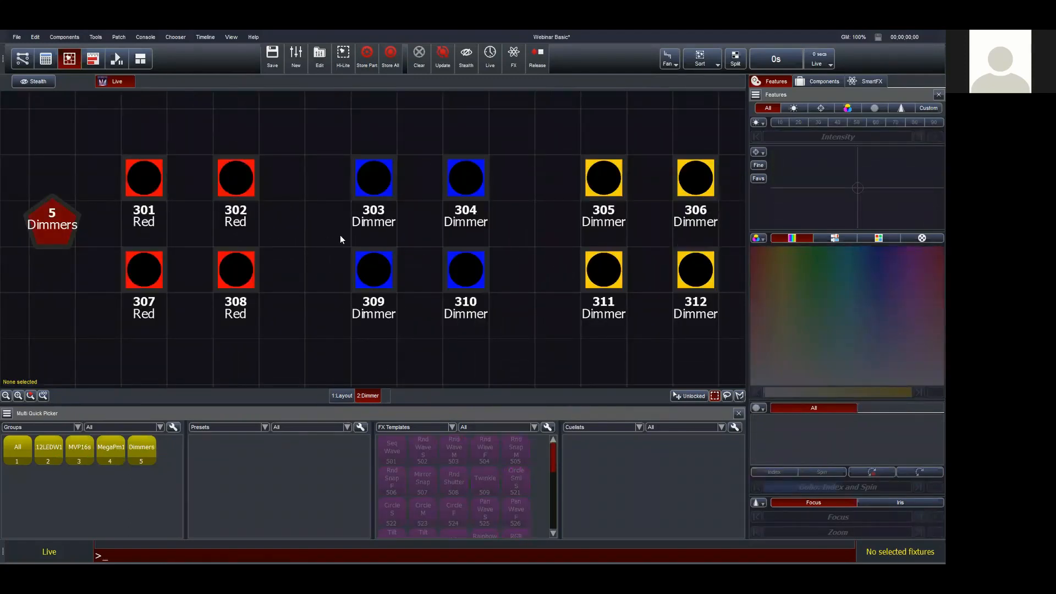
scroll(340, 235, down, 3)
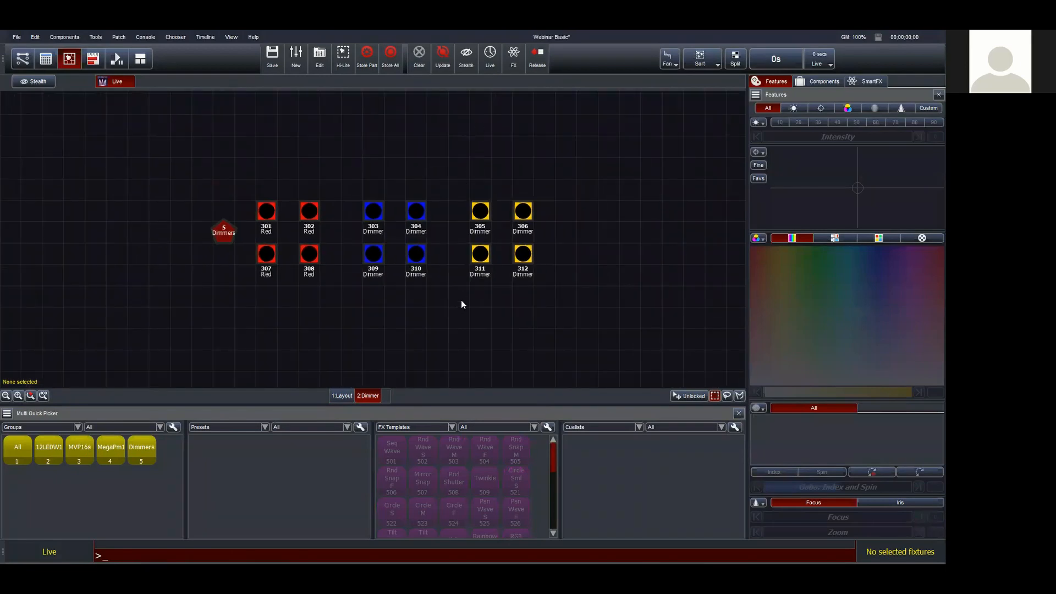
right_click(452, 145)
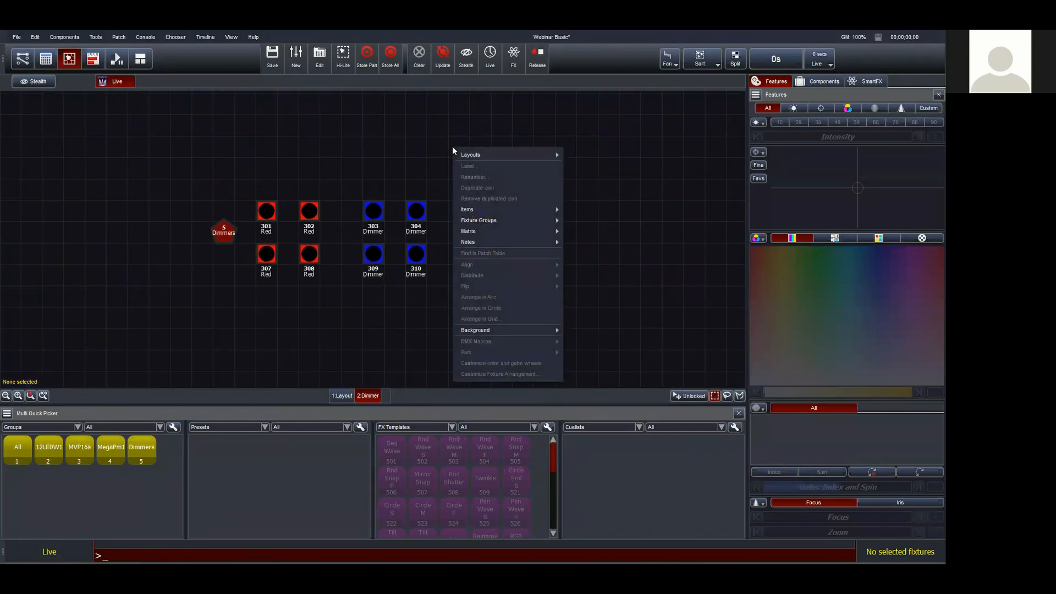
mouse_move(495, 155)
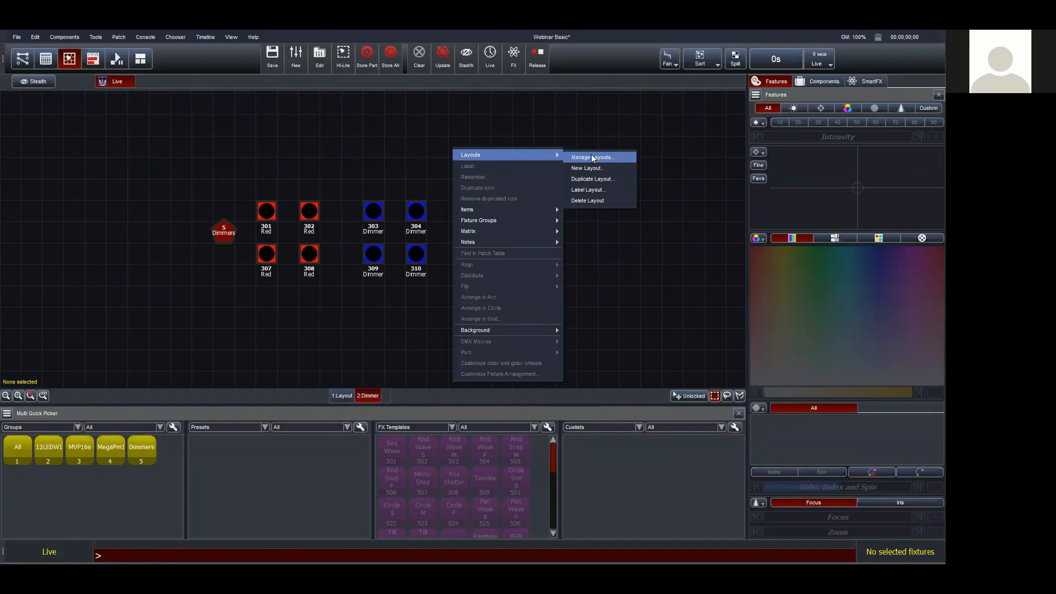
click(592, 158)
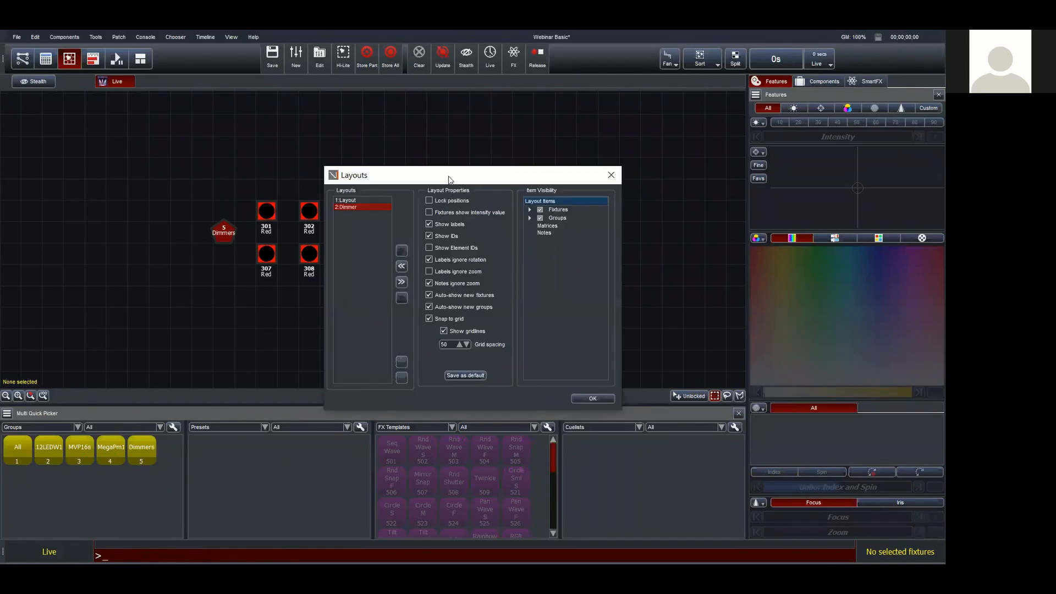
drag(448, 180, 403, 132)
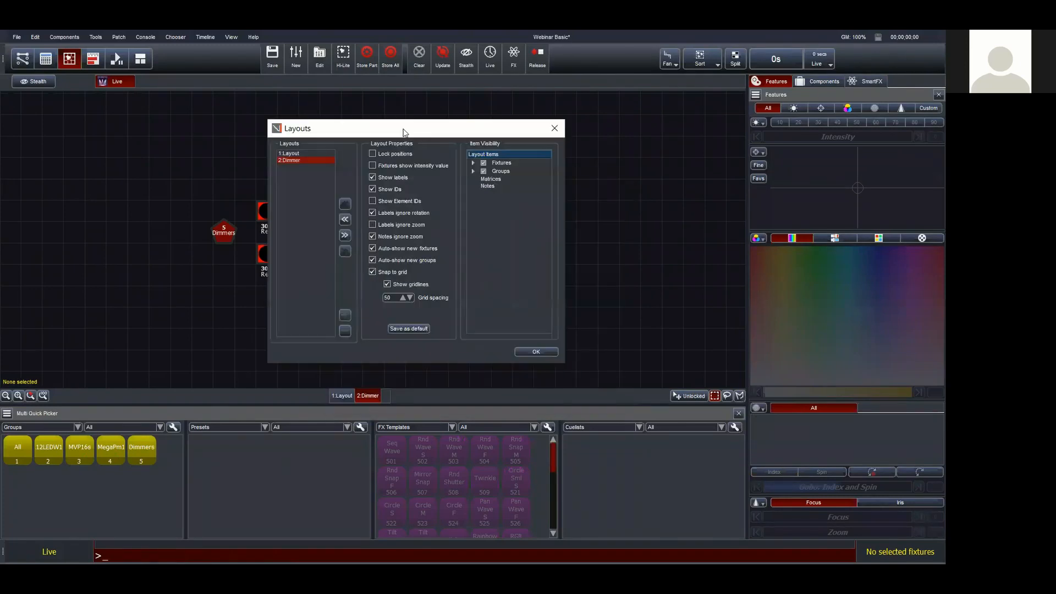
click(295, 155)
click(295, 160)
click(296, 154)
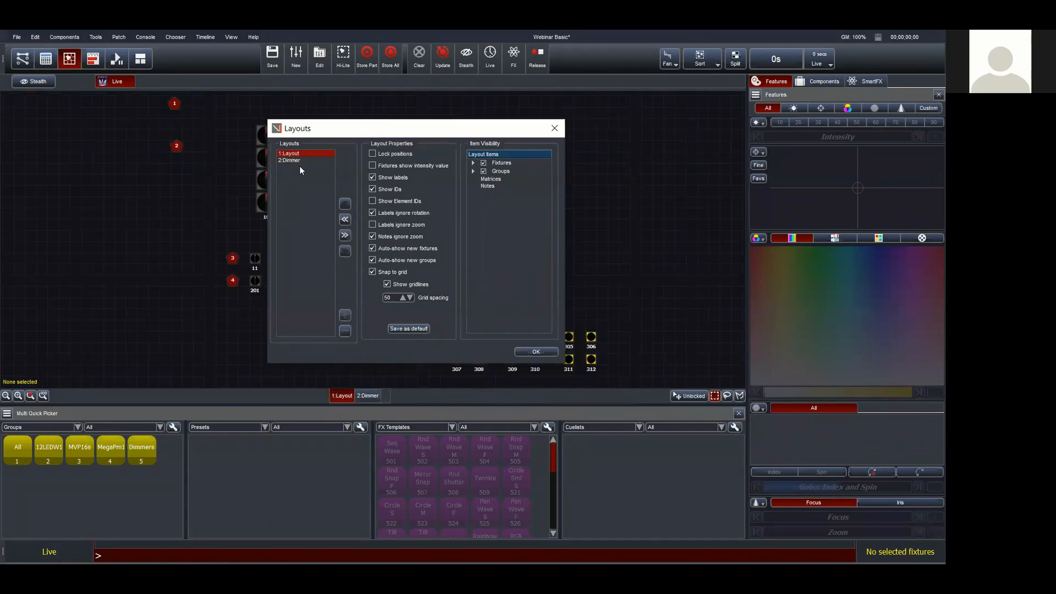
click(292, 160)
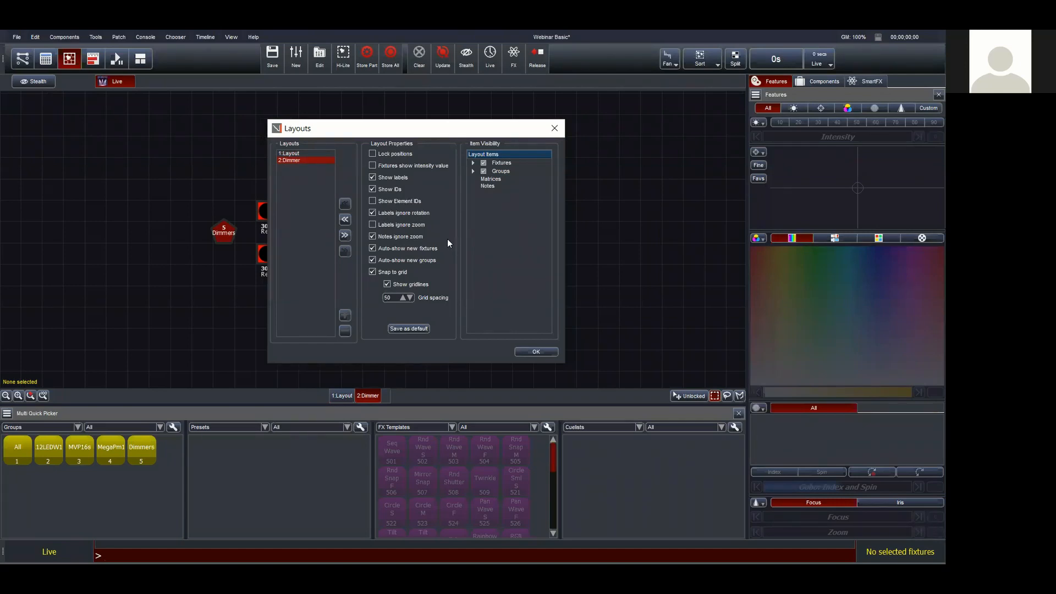
Enable fixture intensity values in the Dimmer layout's properties
click(372, 165)
drag(436, 133, 607, 158)
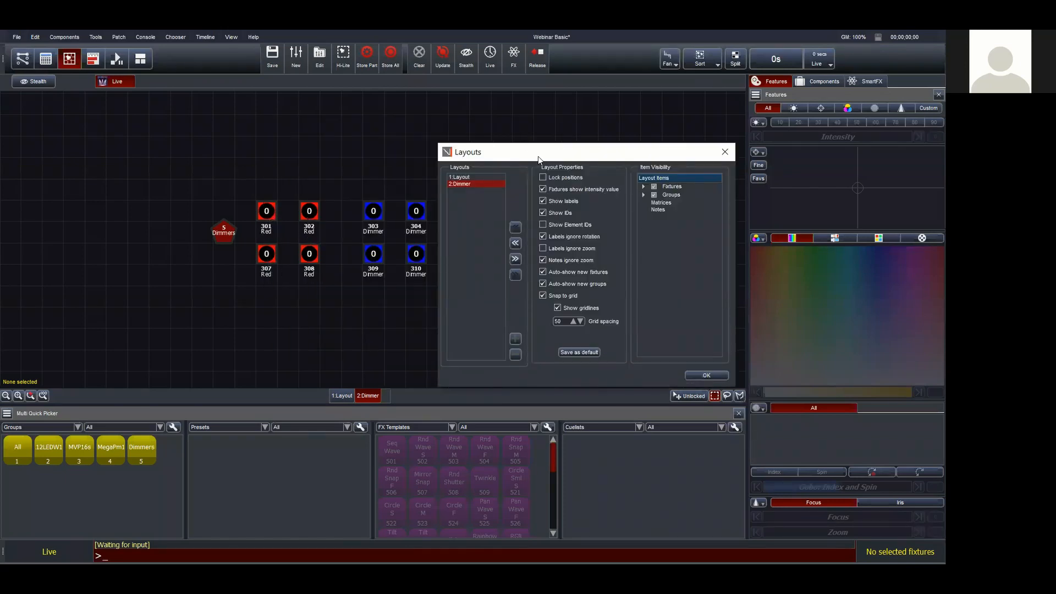
drag(523, 158, 360, 136)
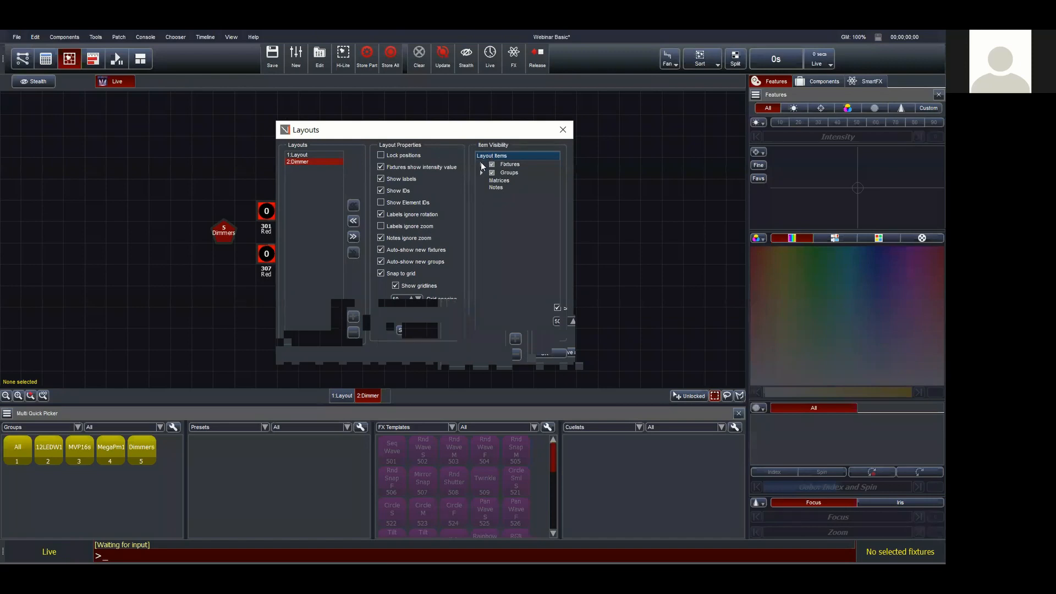
Try hiding fixtures 301, 302 and 303 through the Dimmer layout's item visibility and show them again
click(482, 164)
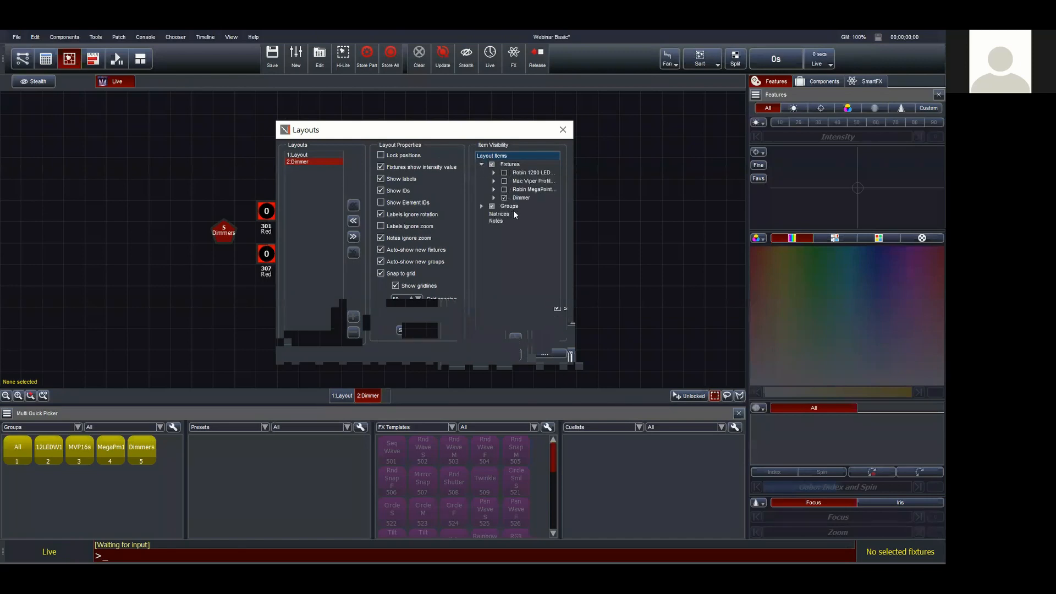
click(494, 198)
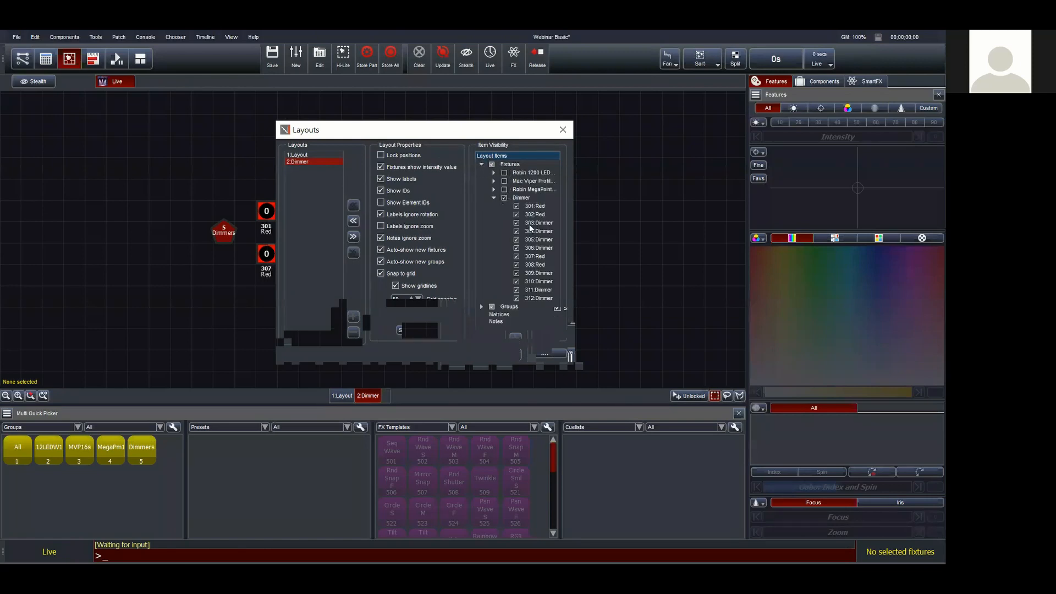
click(517, 206)
click(516, 215)
click(517, 223)
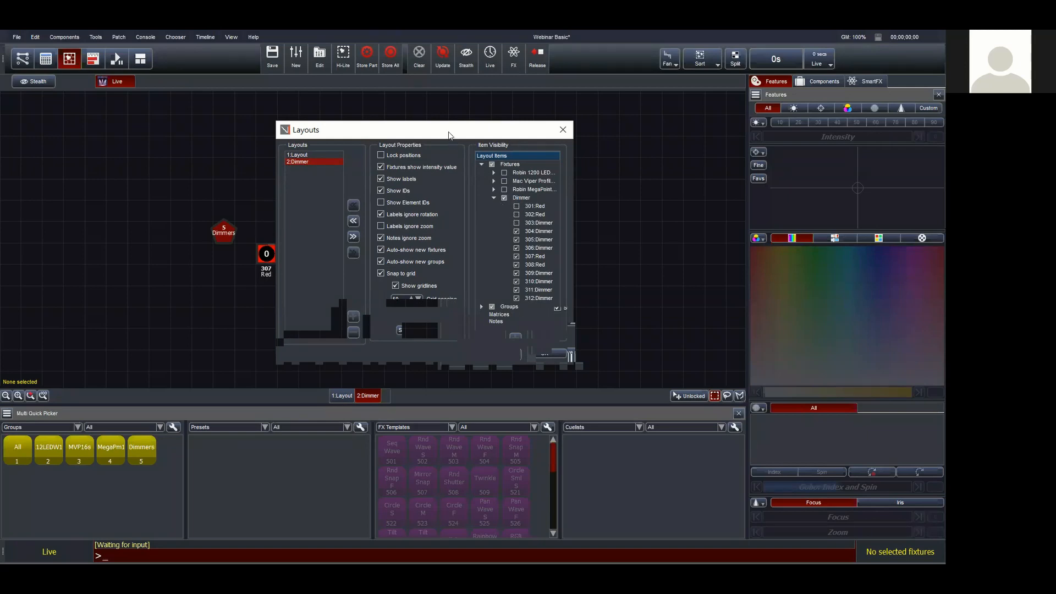
drag(448, 135, 538, 120)
click(606, 192)
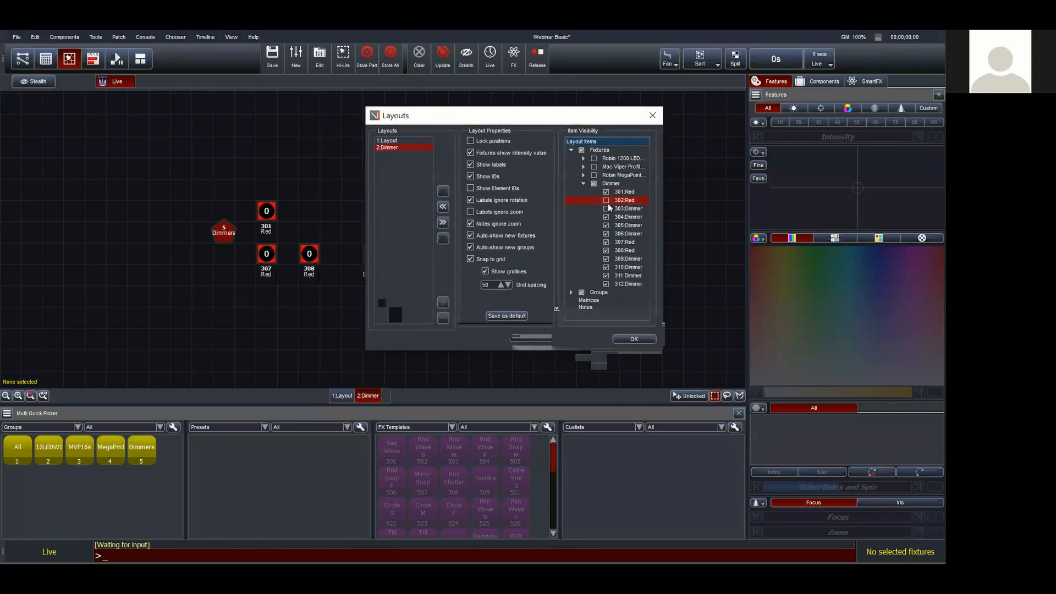
click(607, 207)
click(606, 201)
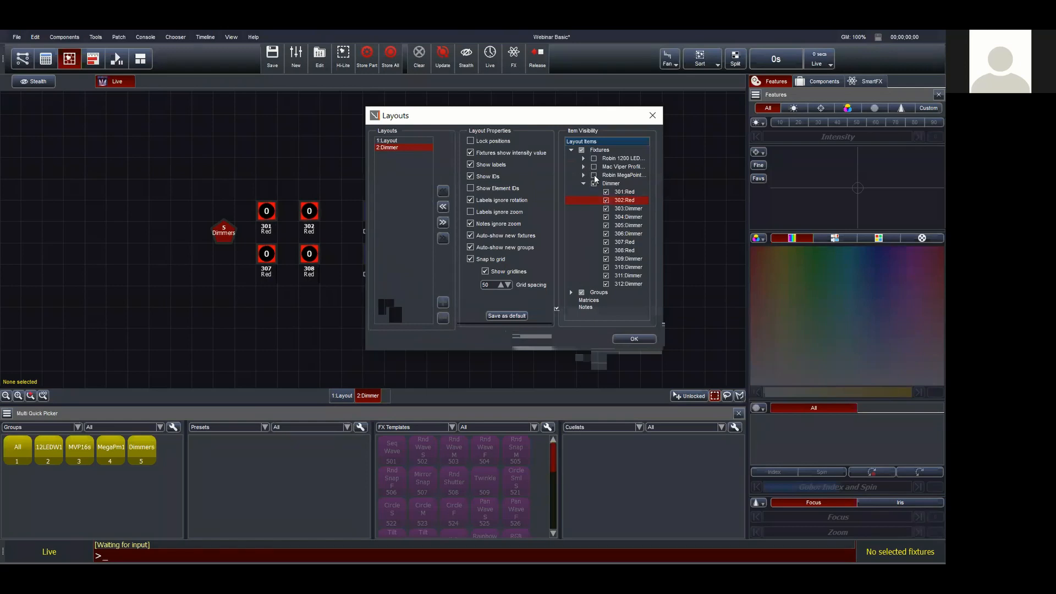
Review the Robin 1200 LED fixture and group visibility entries with fixture 1 kept hidden, and close the layout manager
click(583, 184)
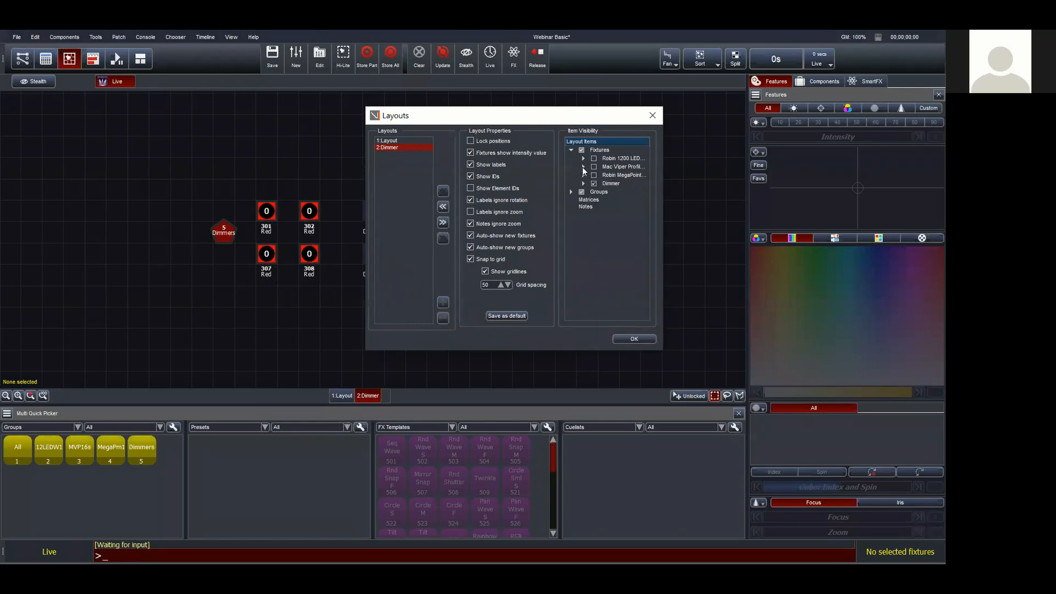
click(583, 159)
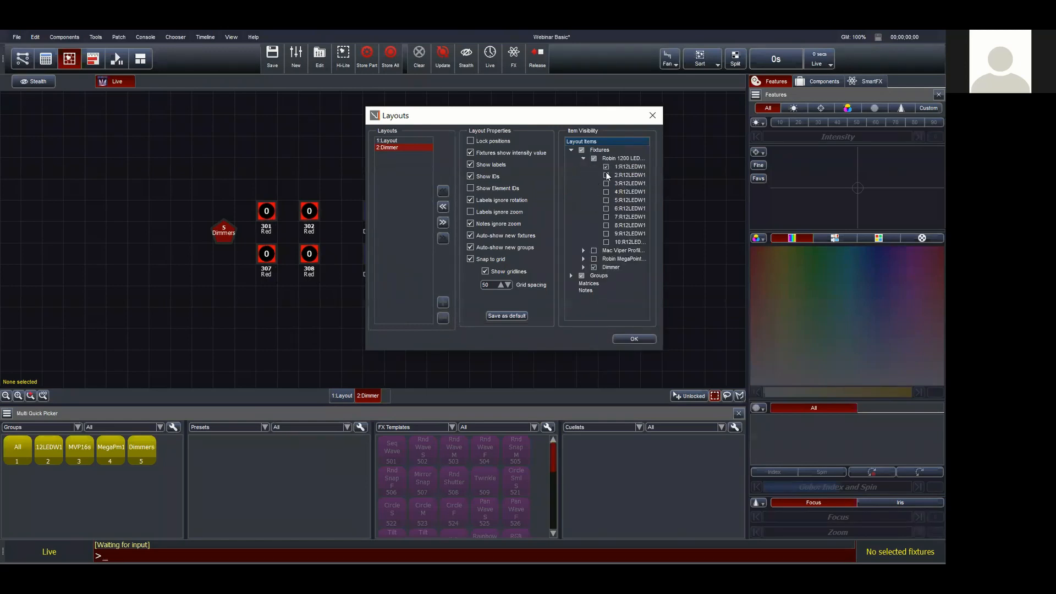
click(607, 167)
click(583, 159)
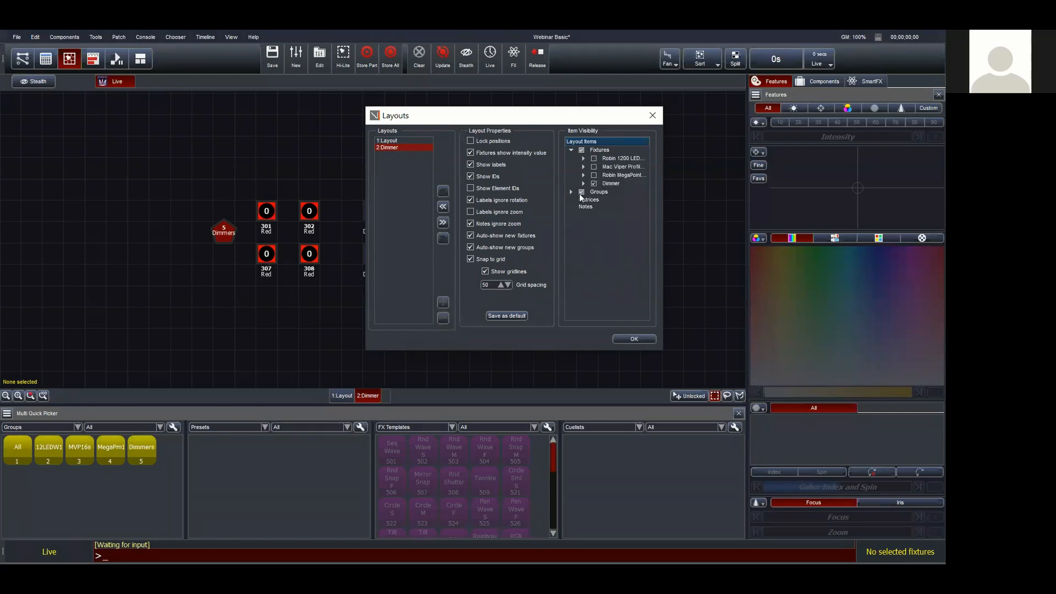
click(571, 192)
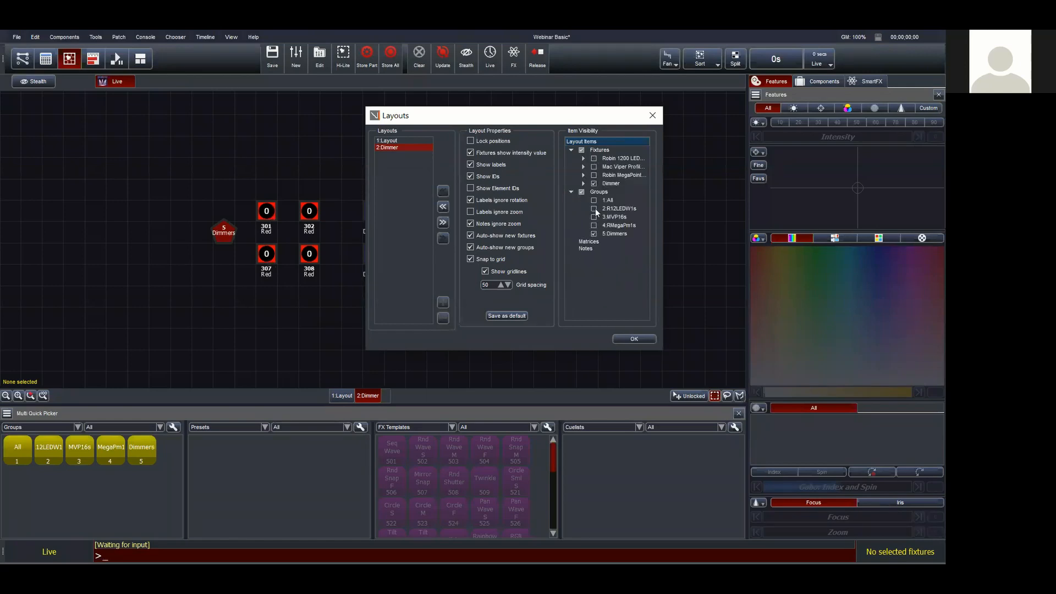
click(572, 192)
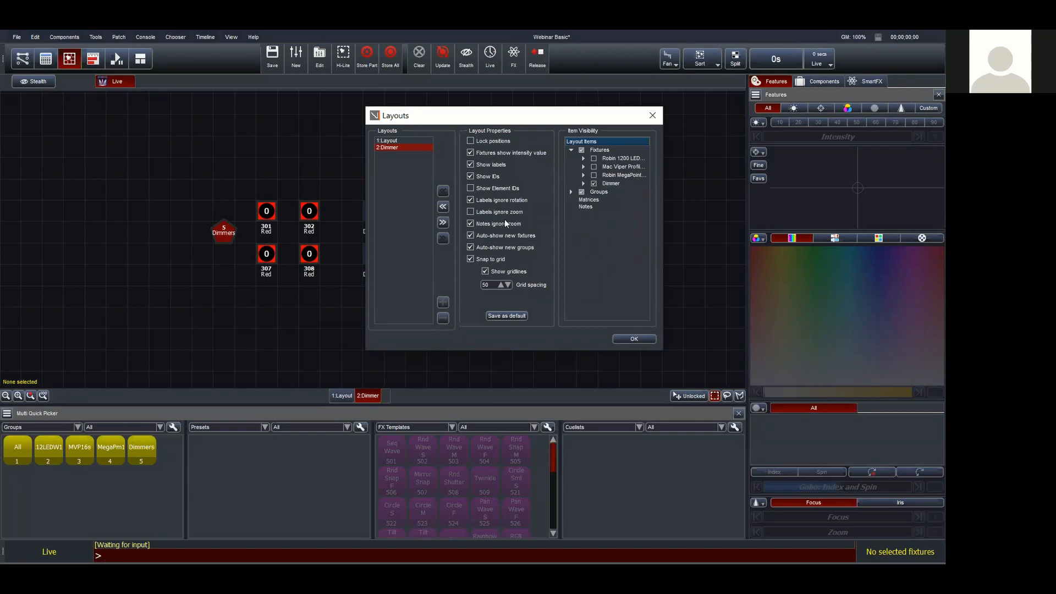
click(636, 339)
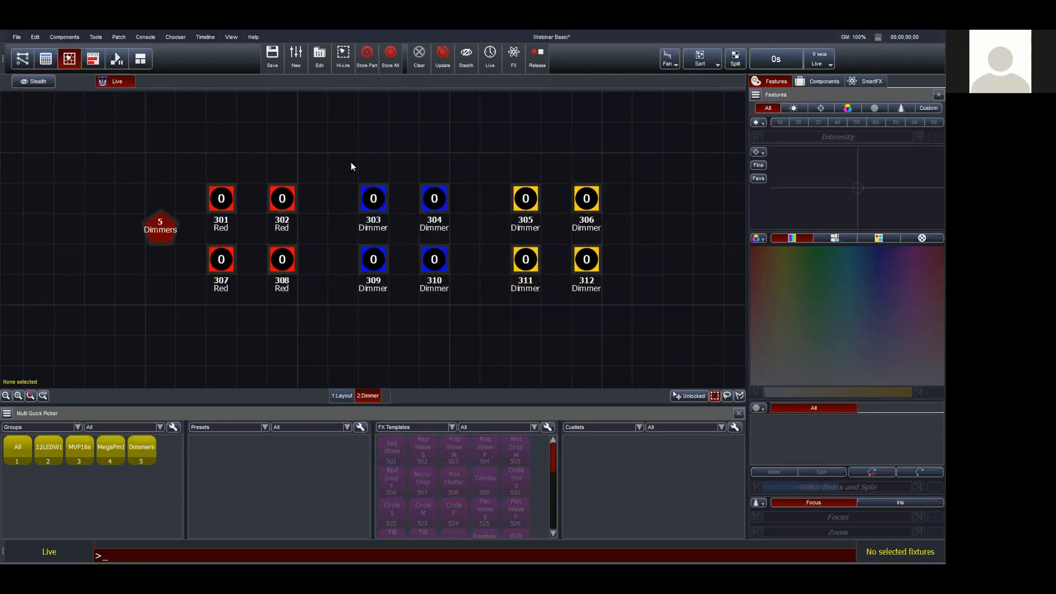
Lock icon positions in the Dimmer layout and test selecting fixture 305 and all the dimmers, clearing the selection each time
click(694, 395)
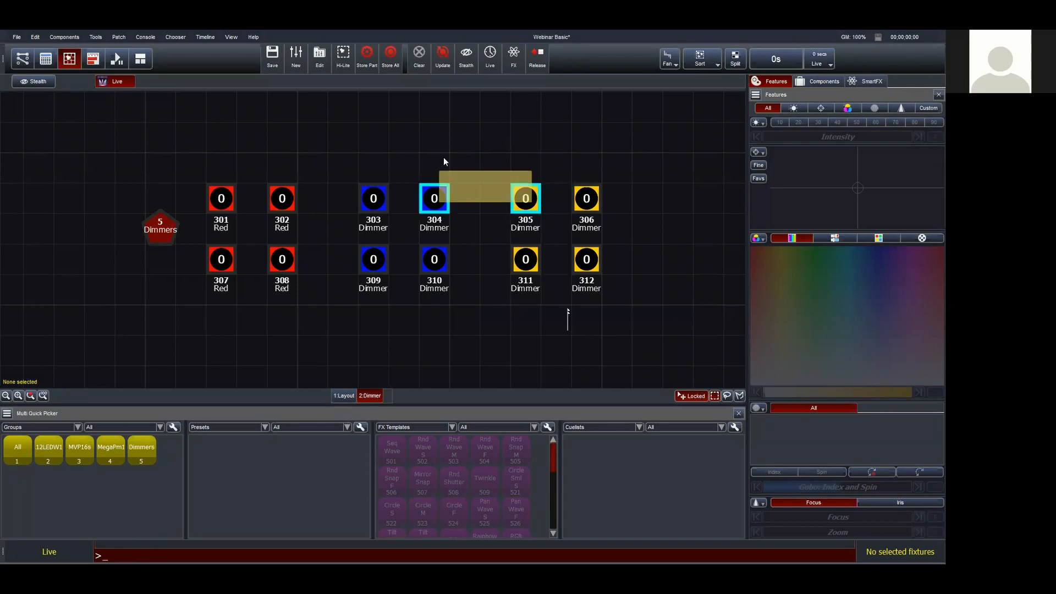
click(527, 201)
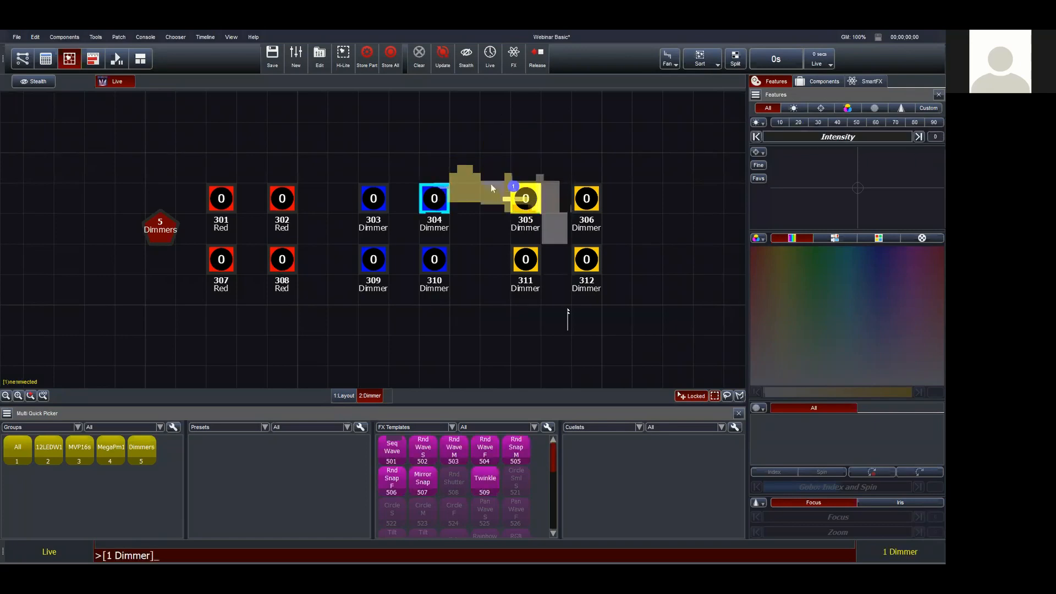
click(264, 215)
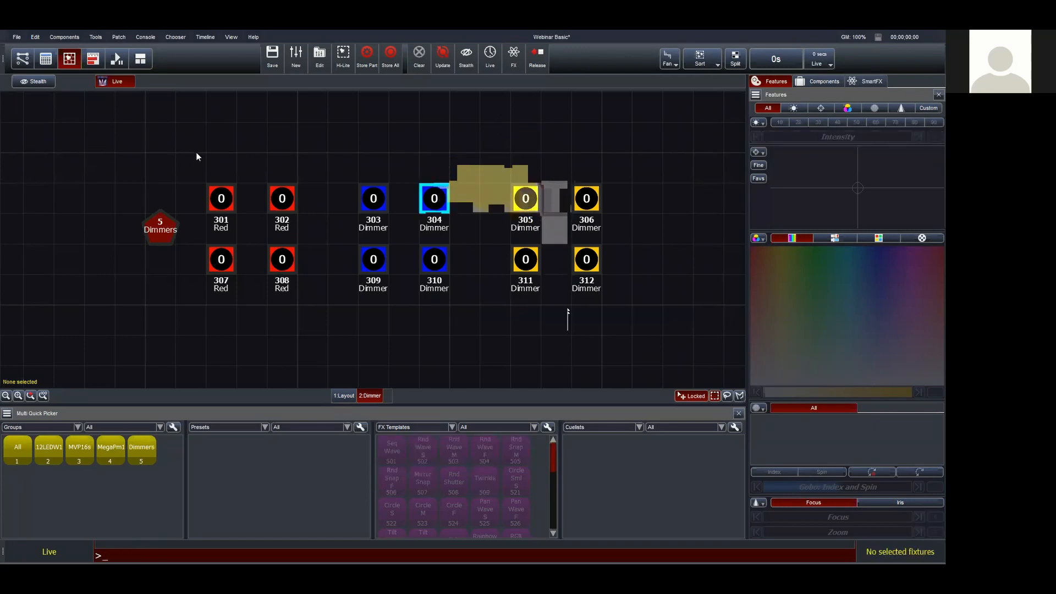
drag(196, 152, 627, 324)
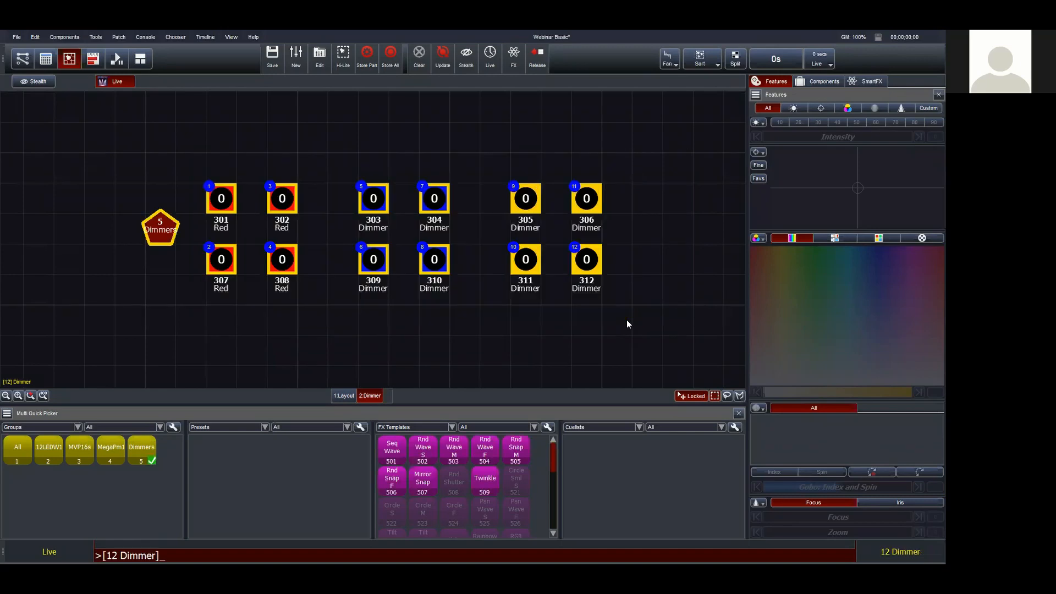
click(535, 302)
Unlock the Dimmer layout briefly to try moving fixture 305, and lock it again
click(697, 396)
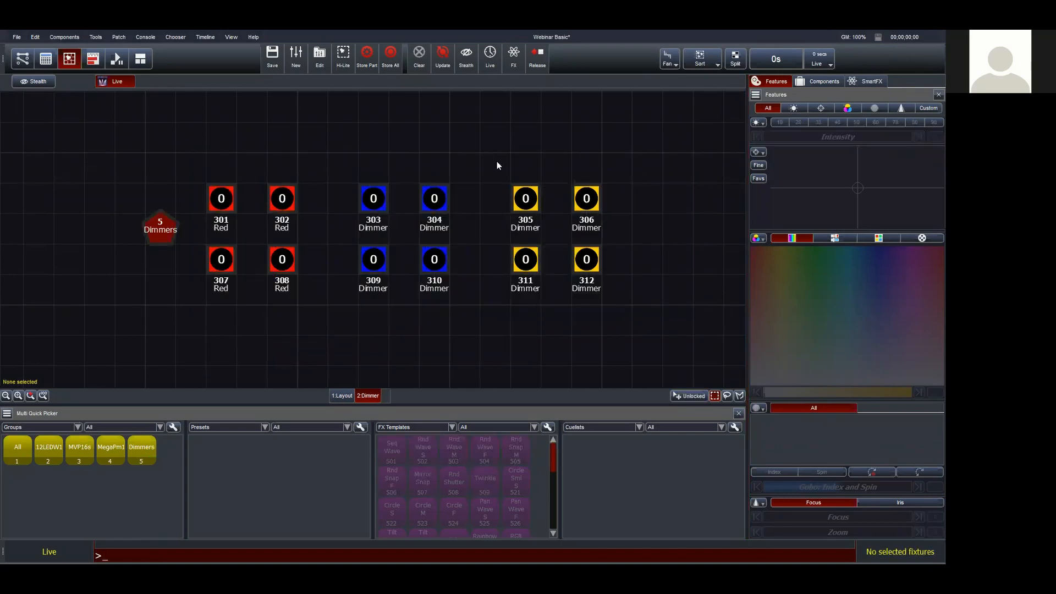
drag(525, 198, 546, 237)
click(688, 396)
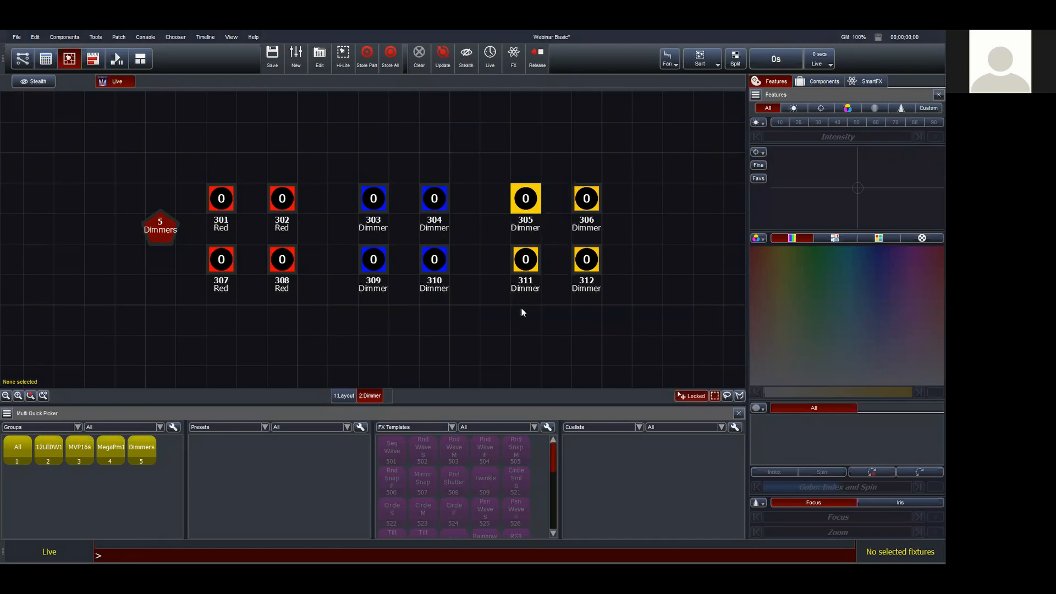
Switch to the main Layout and move group 4 with fixtures 201 to 206 down, away from fixtures 11 to 20
click(349, 395)
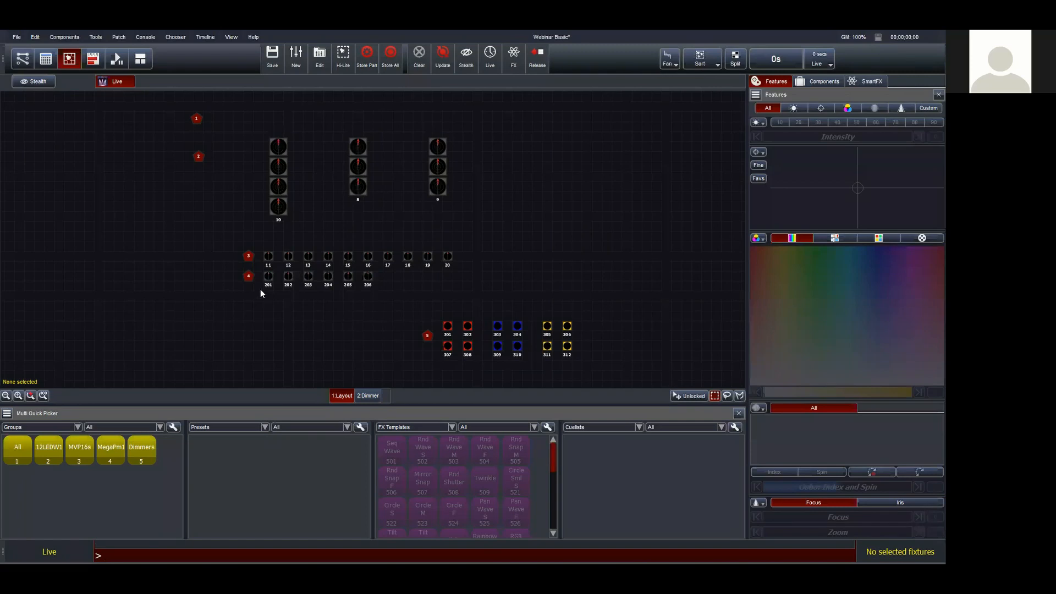
click(248, 275)
drag(248, 275, 258, 316)
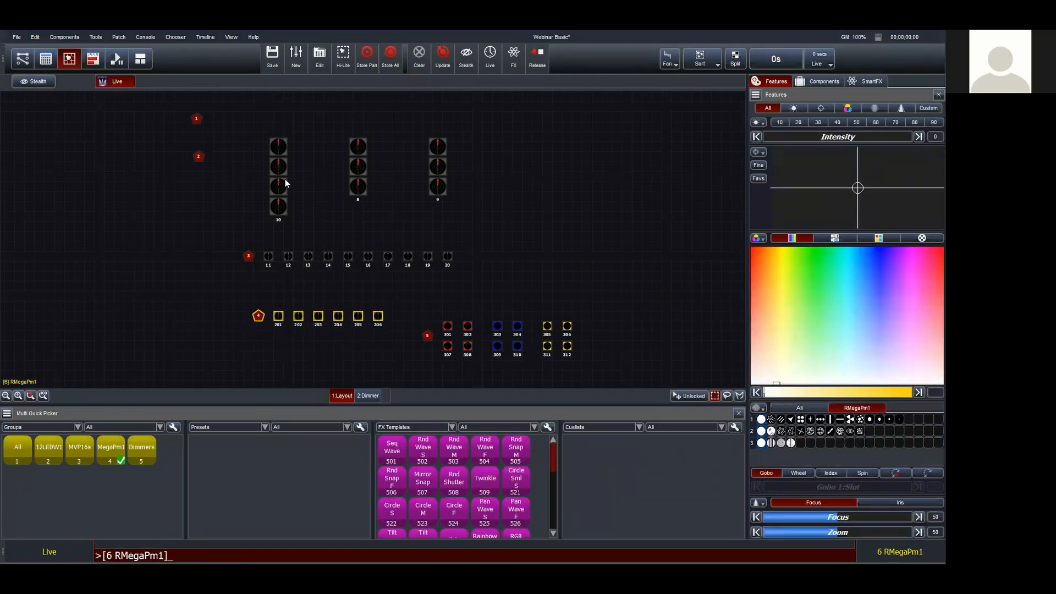
Rearrange fixtures 1 to 5 of the Robin 1200 LED fixtures into an evenly spaced horizontal row
drag(252, 118, 472, 234)
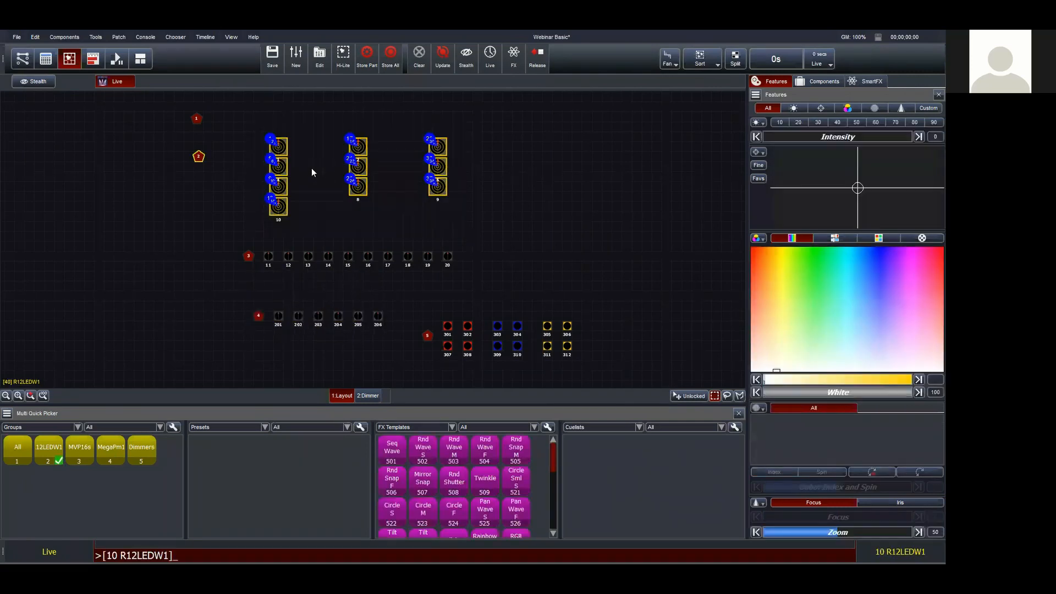
click(388, 176)
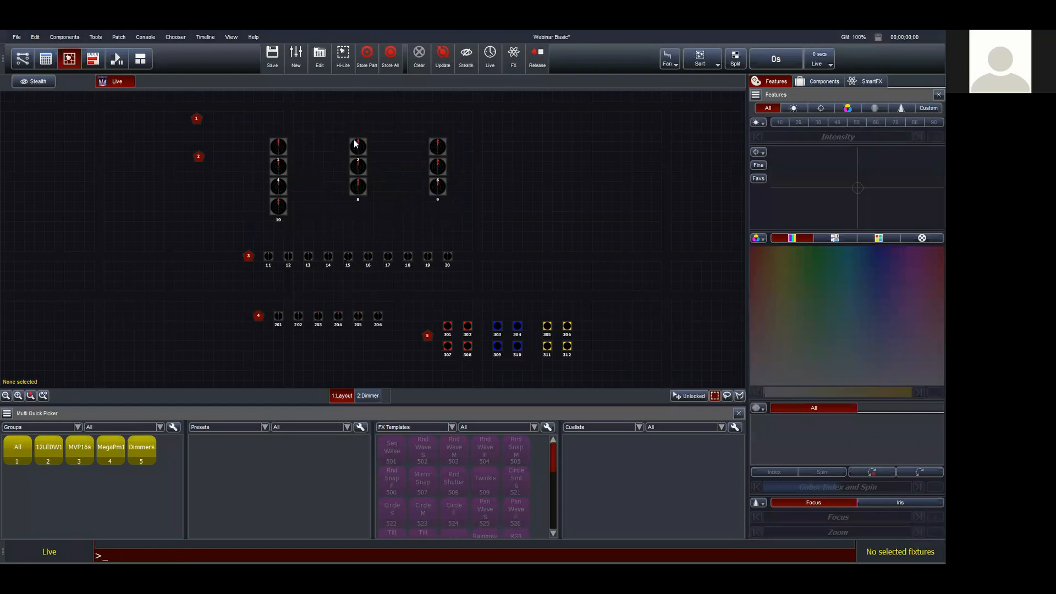
drag(356, 144, 308, 145)
drag(438, 146, 338, 147)
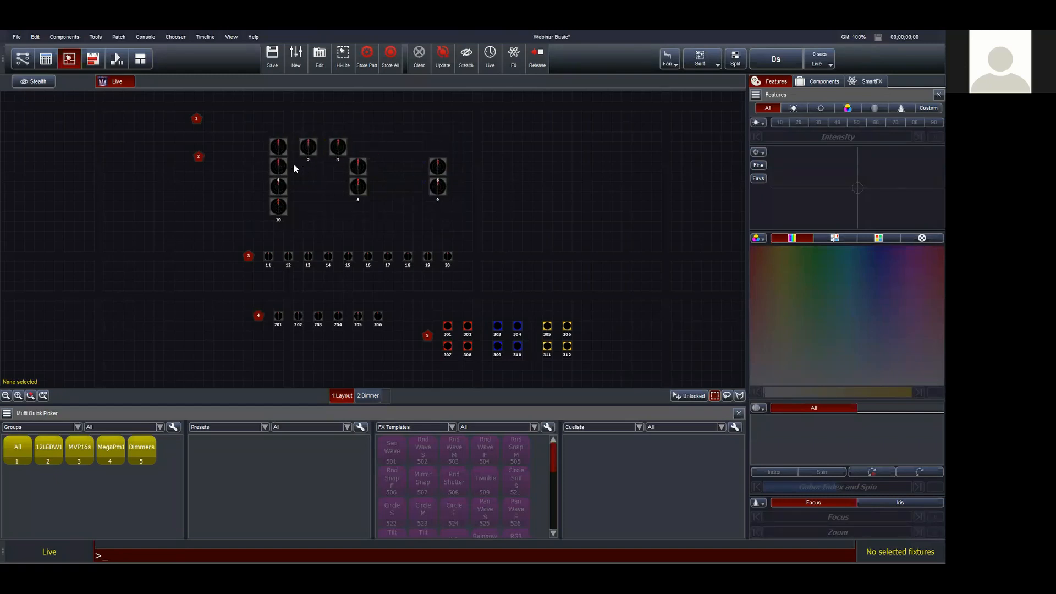
drag(361, 173, 401, 153)
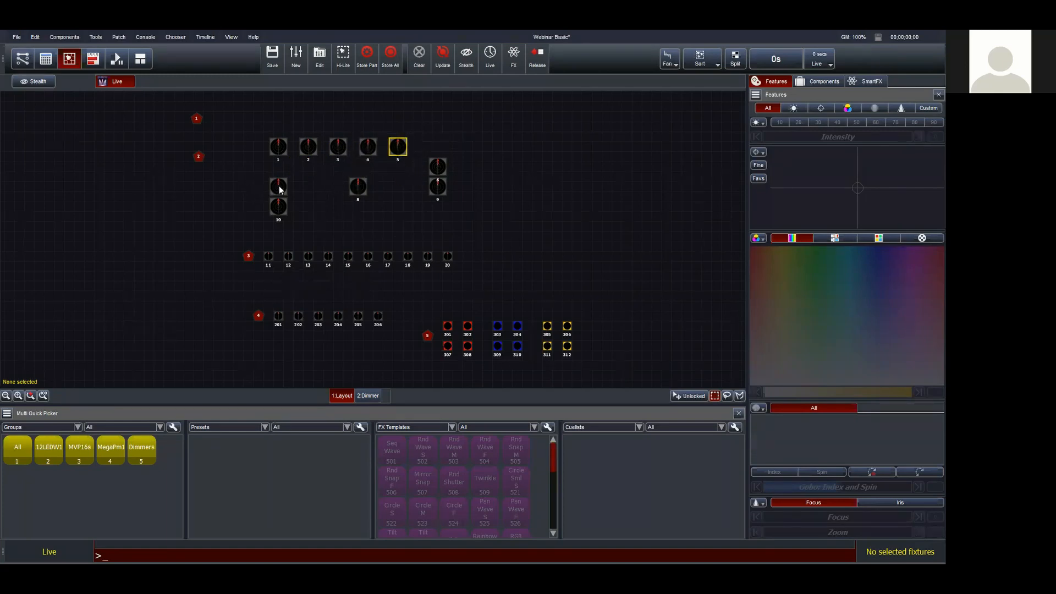
Arrange fixtures 6 to 10 in an evenly spaced row directly beneath fixtures 1 to 5
drag(280, 214, 320, 232)
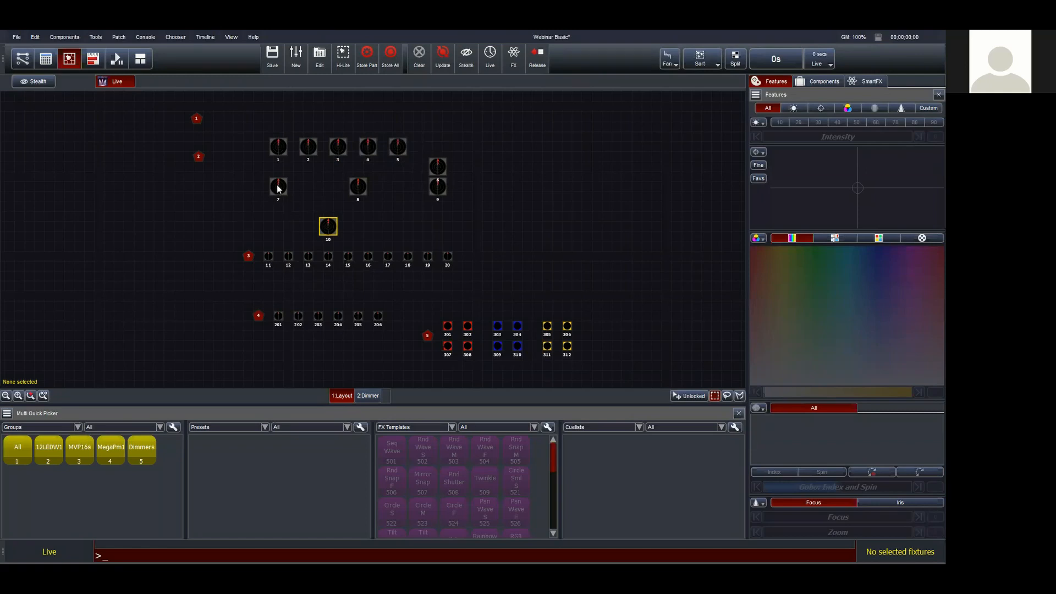
drag(434, 172, 314, 189)
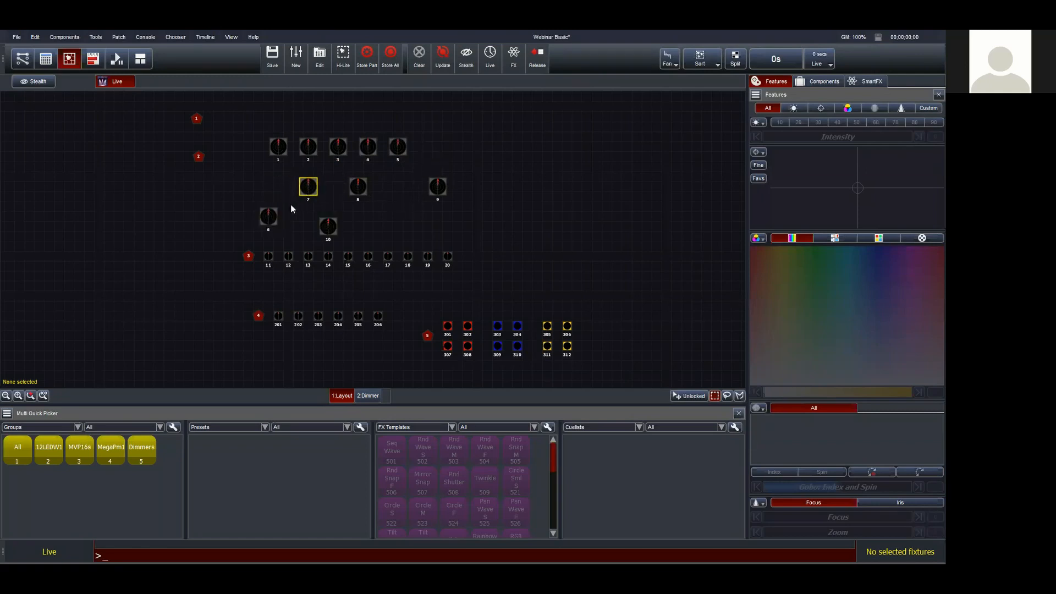
drag(271, 216, 284, 188)
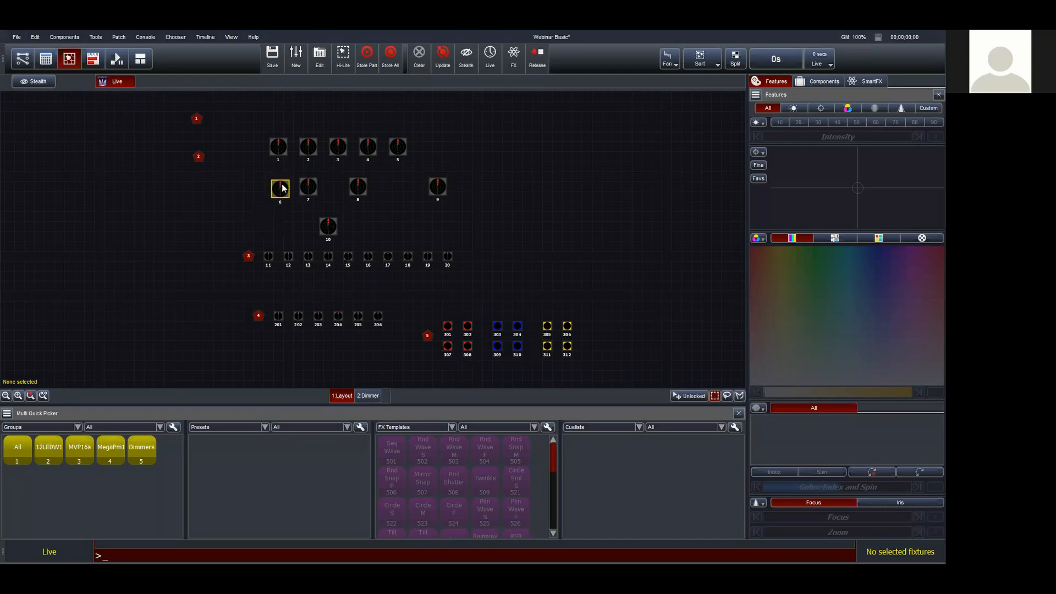
drag(358, 192, 373, 191)
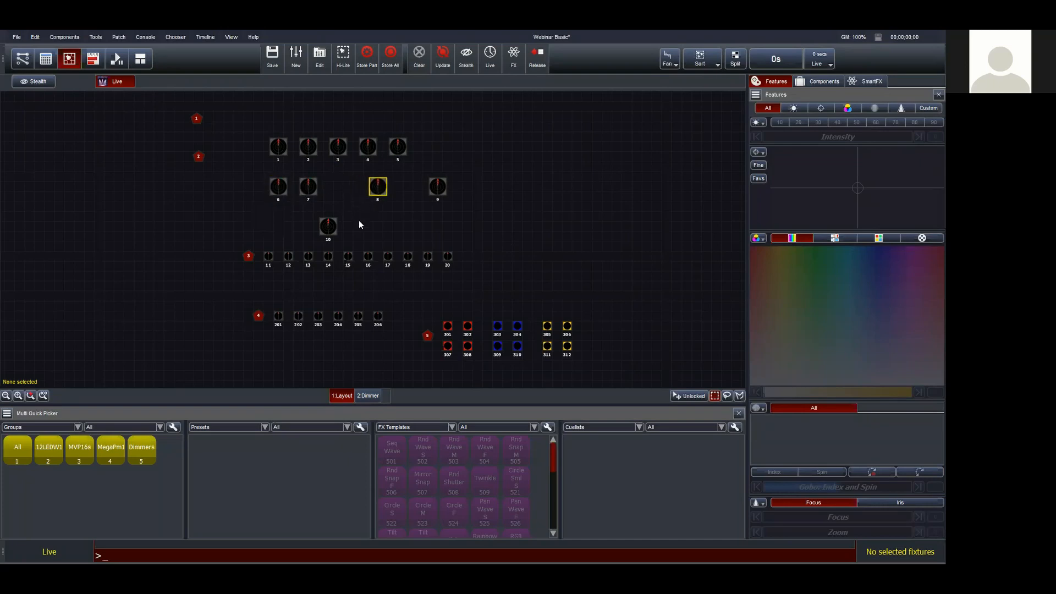
drag(329, 227, 390, 228)
drag(380, 192, 345, 189)
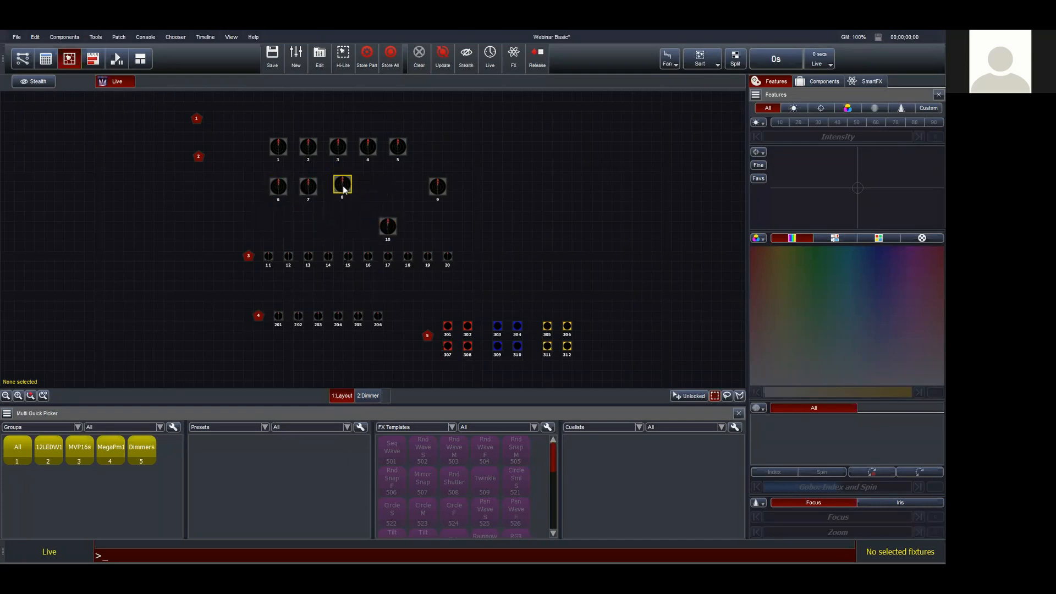
drag(389, 230, 367, 192)
drag(444, 191, 371, 190)
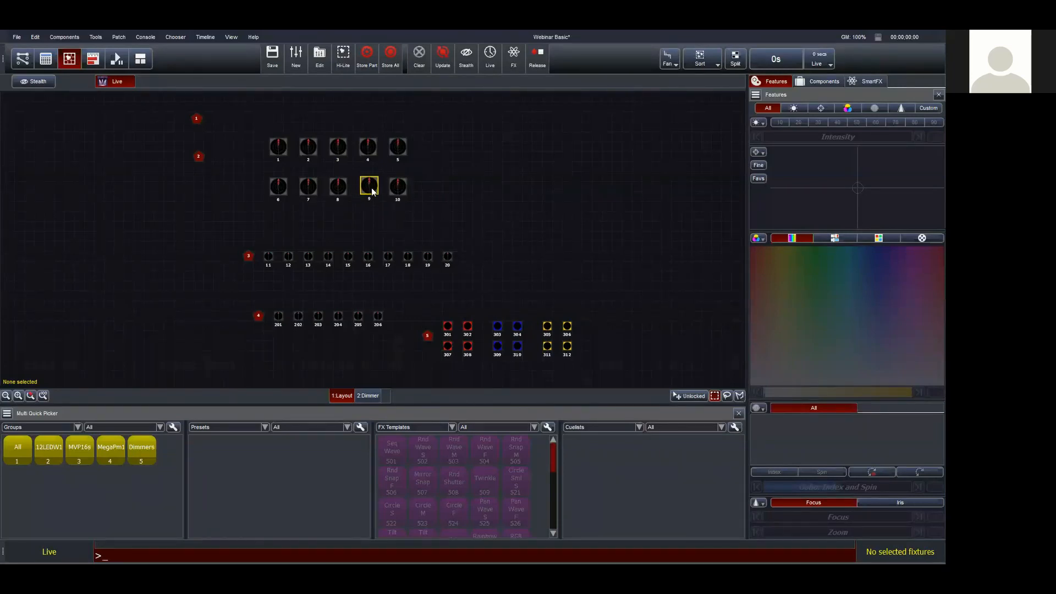
Customize the R12LEDW1 fixture arrangement from fixture 6 by moving its concentric elements down across the grid, and save it to the User Data directory
click(279, 187)
right_click(283, 183)
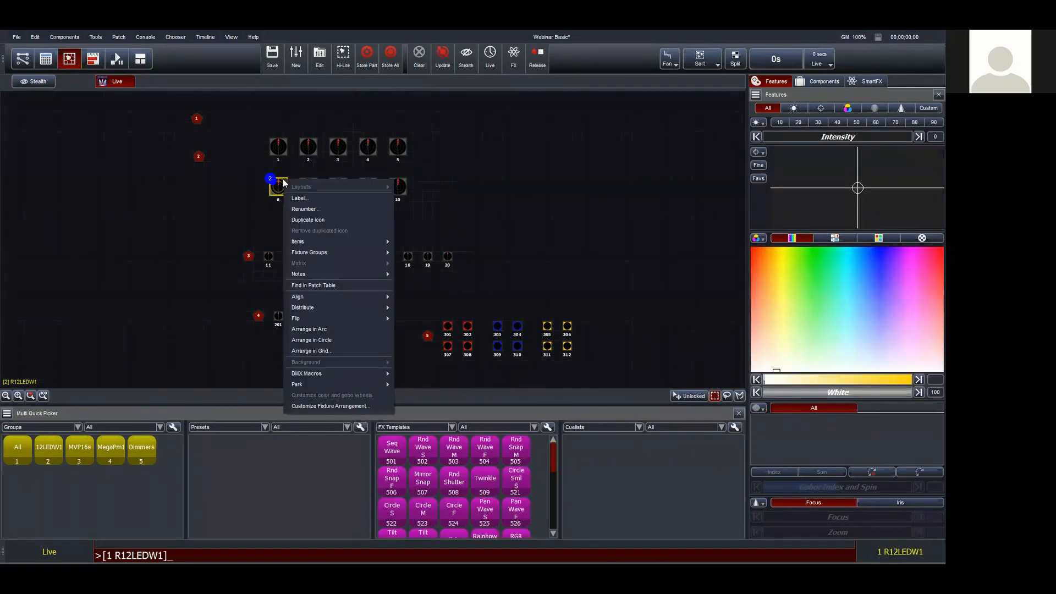
click(338, 407)
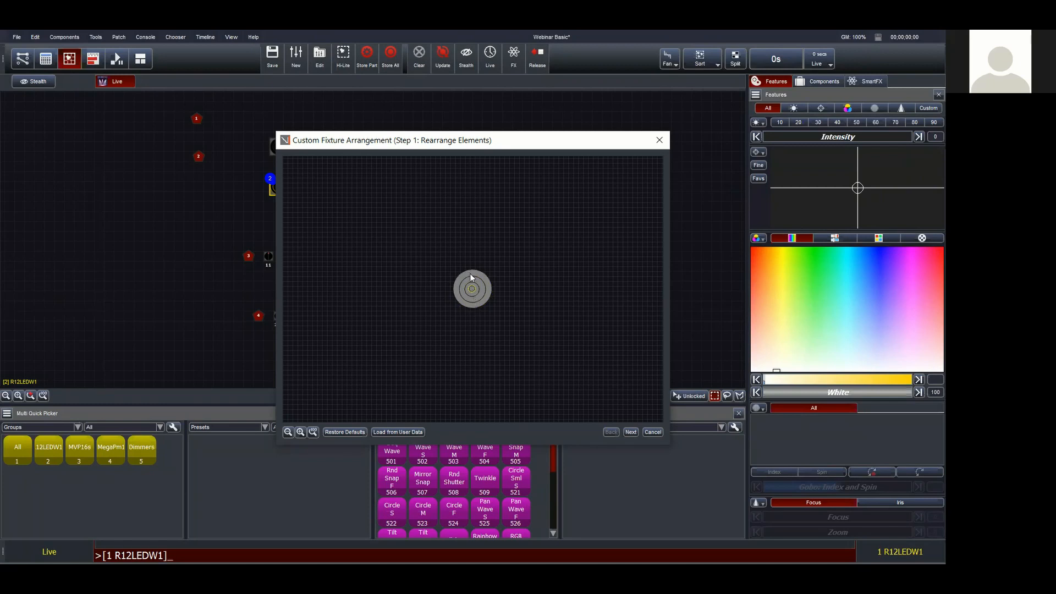
drag(468, 272, 516, 306)
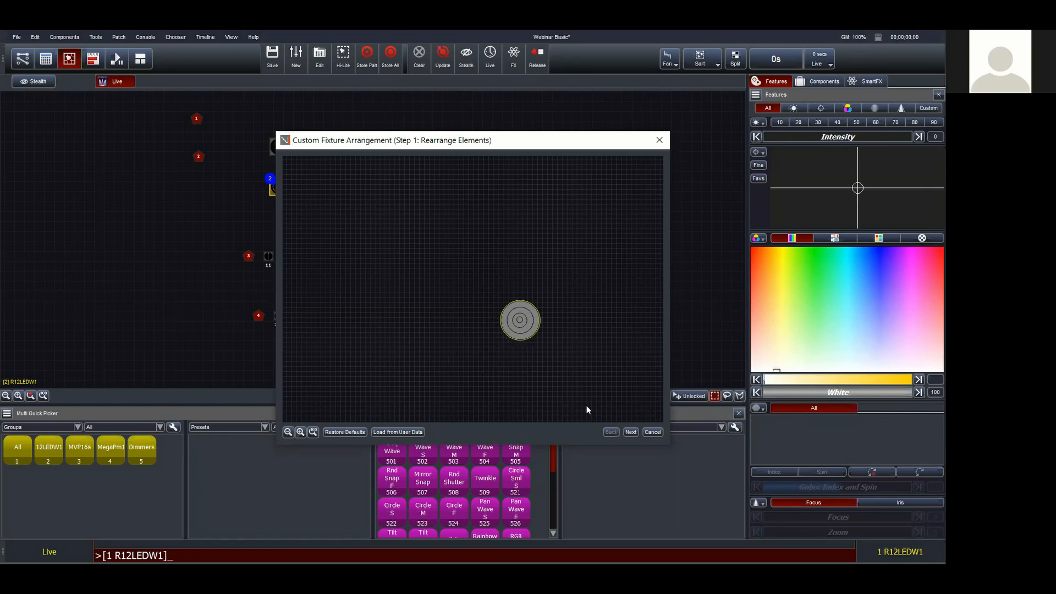
click(630, 433)
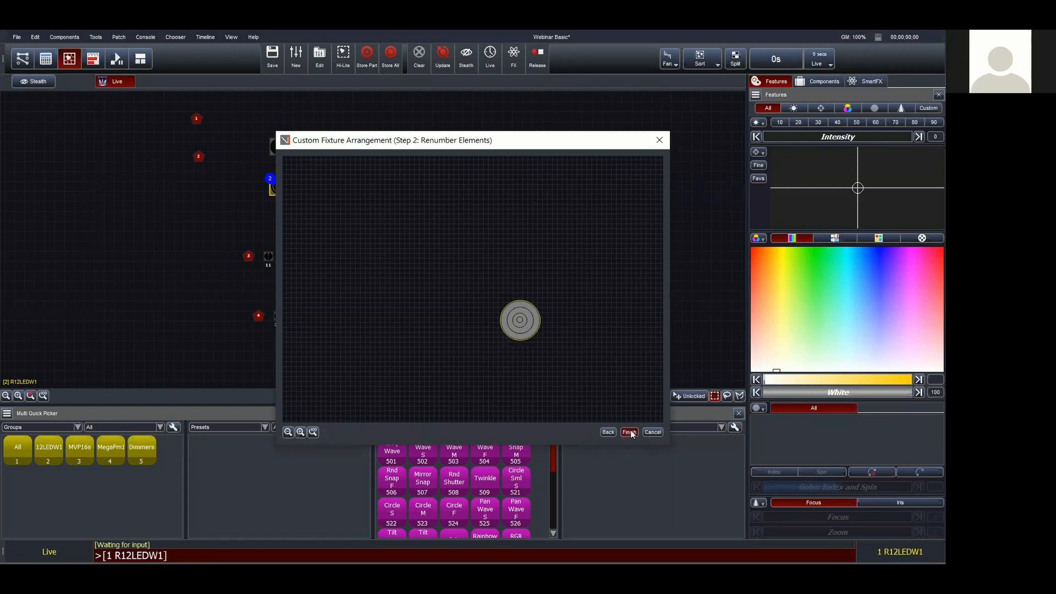
click(629, 433)
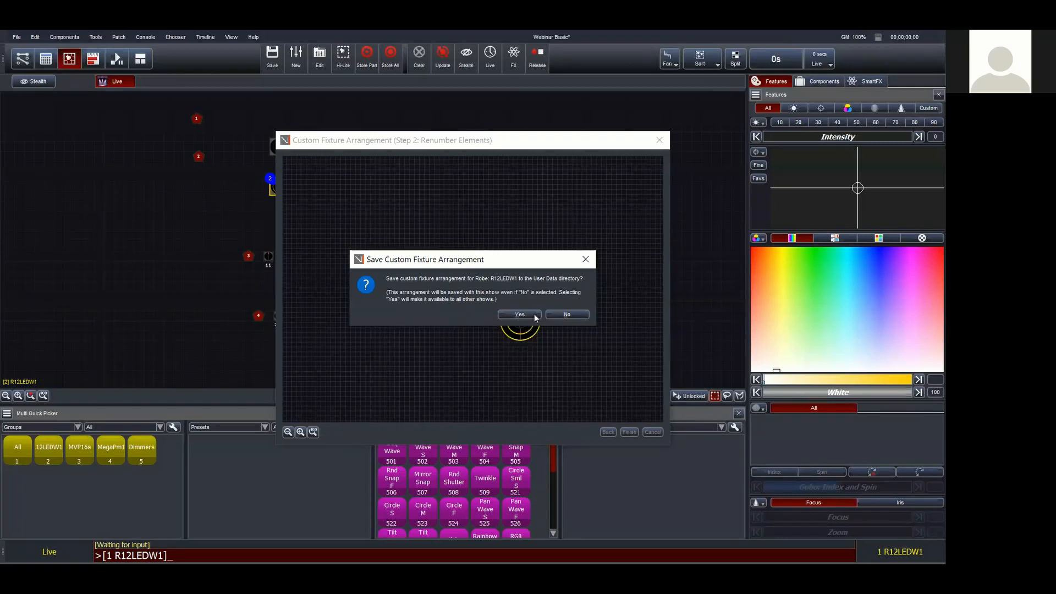
click(519, 314)
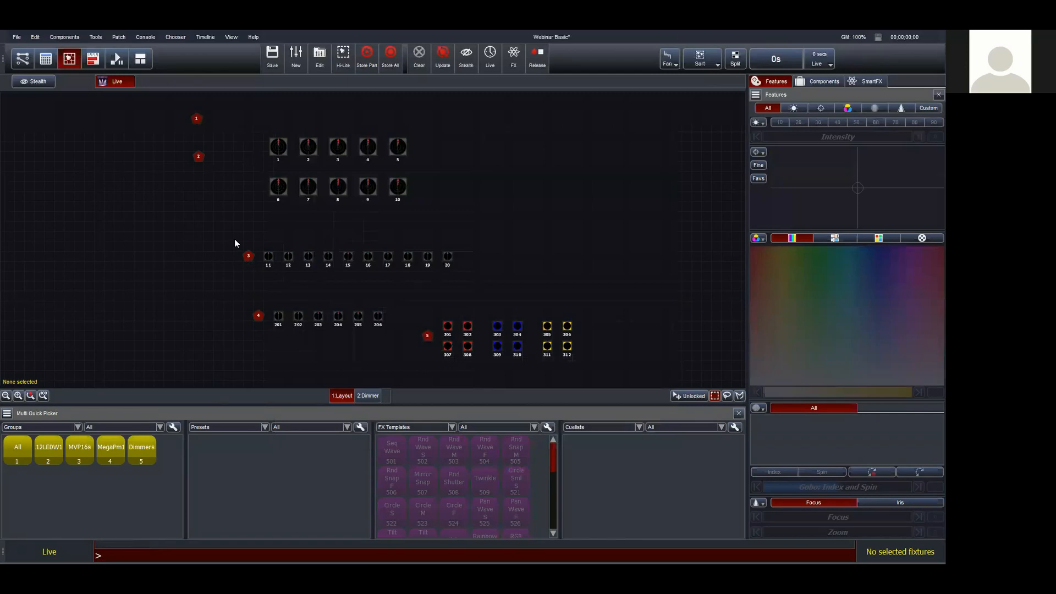
Move group 3 with fixtures 11 to 20 beside fixtures 1 to 5, and group 4 with fixtures 201 to 206 directly beneath it
drag(235, 240, 458, 151)
click(258, 316)
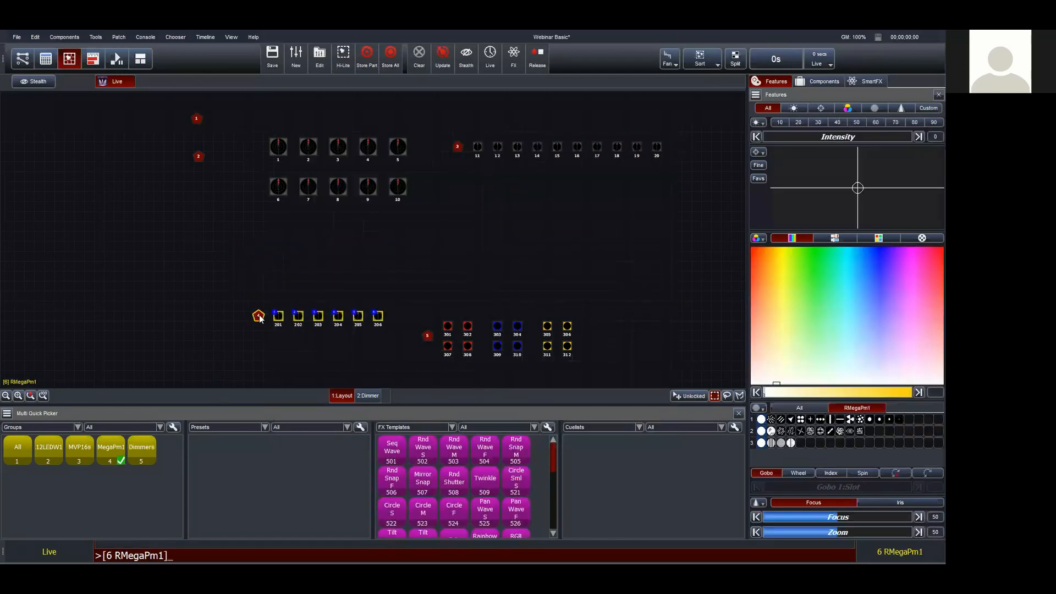
drag(258, 316, 432, 227)
drag(447, 183, 457, 176)
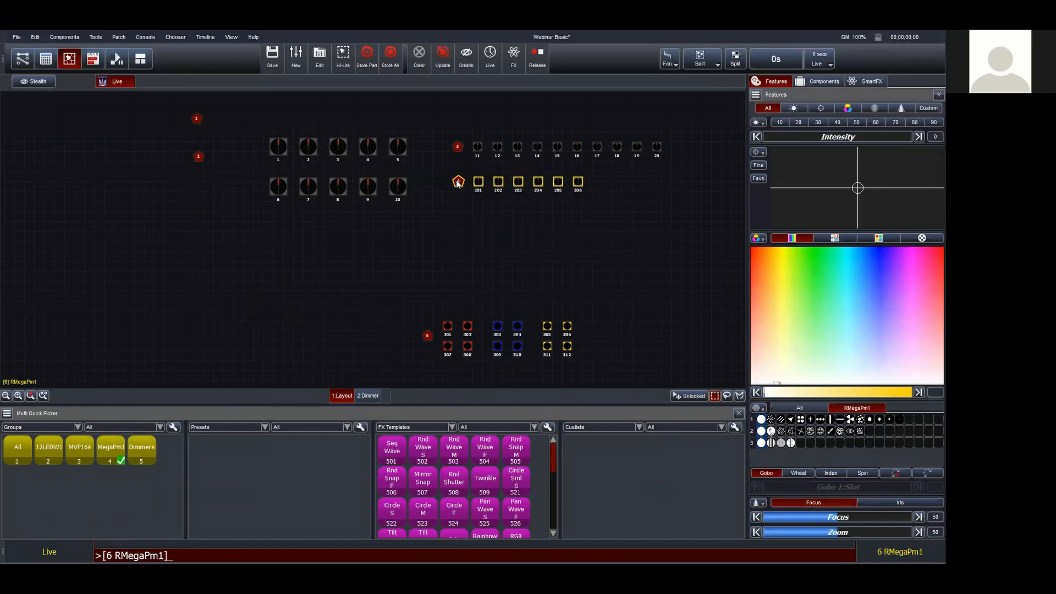
Move group 5 with the dimmers up beneath the Robin 1200 LED fixtures, clear the selection, and fit the layout to the view
click(427, 336)
mouse_move(428, 336)
mouse_down()
mouse_move(424, 225)
mouse_move(348, 248)
mouse_up()
click(539, 287)
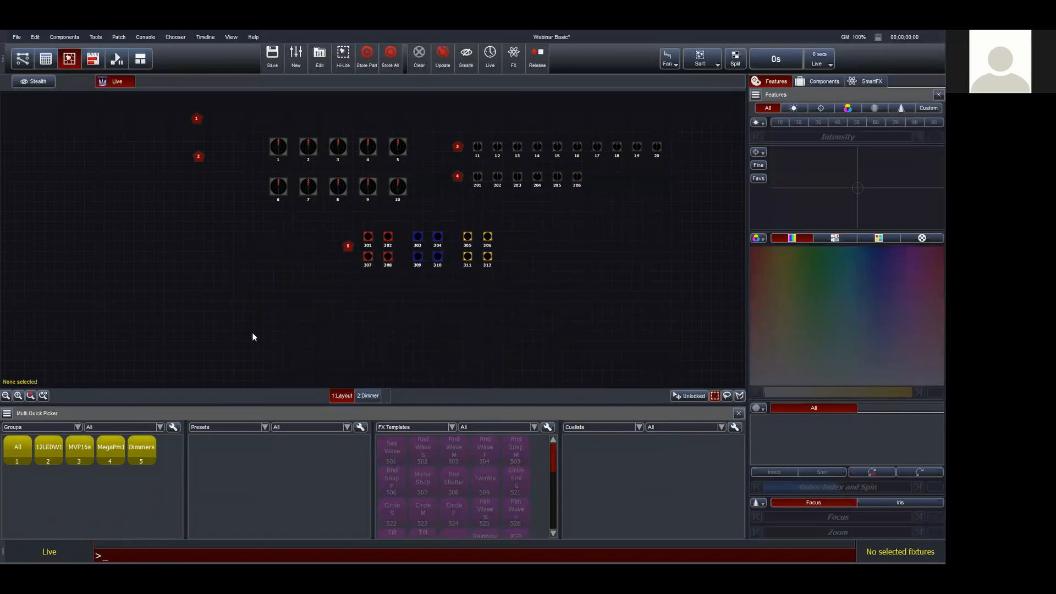
click(43, 396)
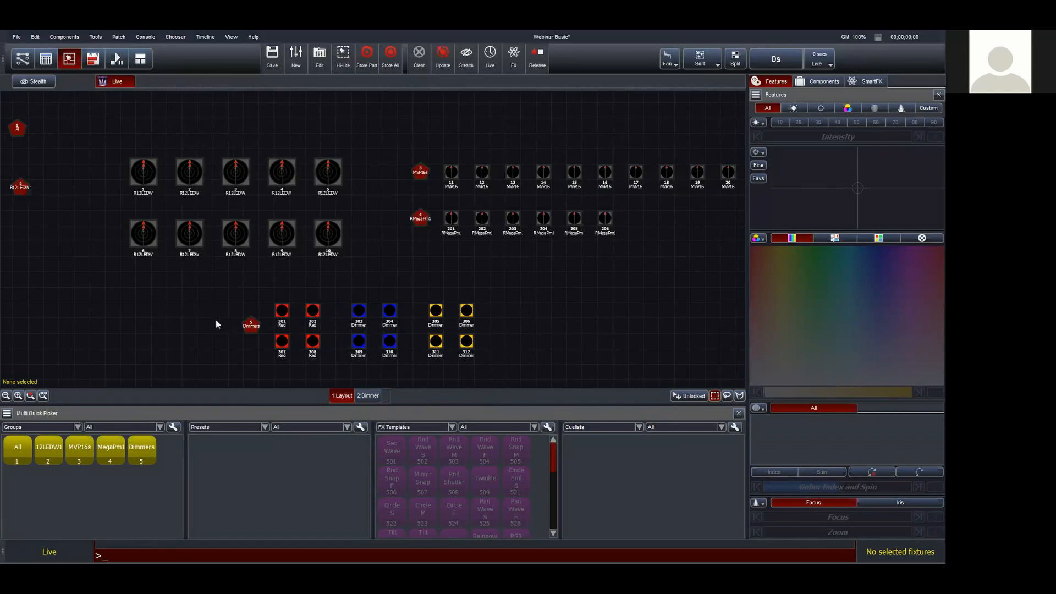
Select the Dimmers group, raise its intensity to 100, and bring it back down to 0
click(250, 325)
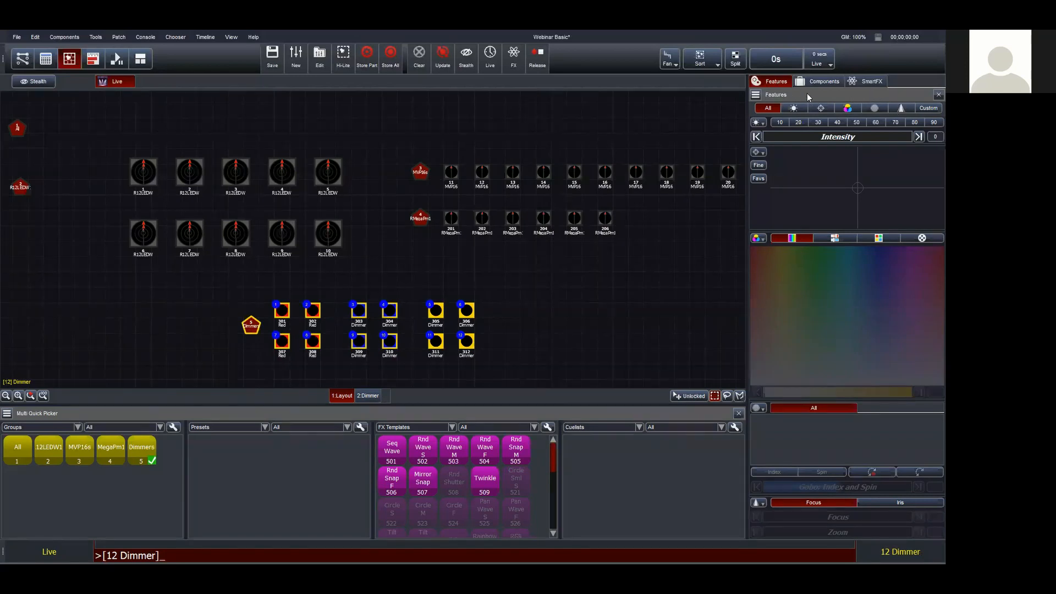
drag(807, 94, 817, 157)
drag(801, 136, 936, 136)
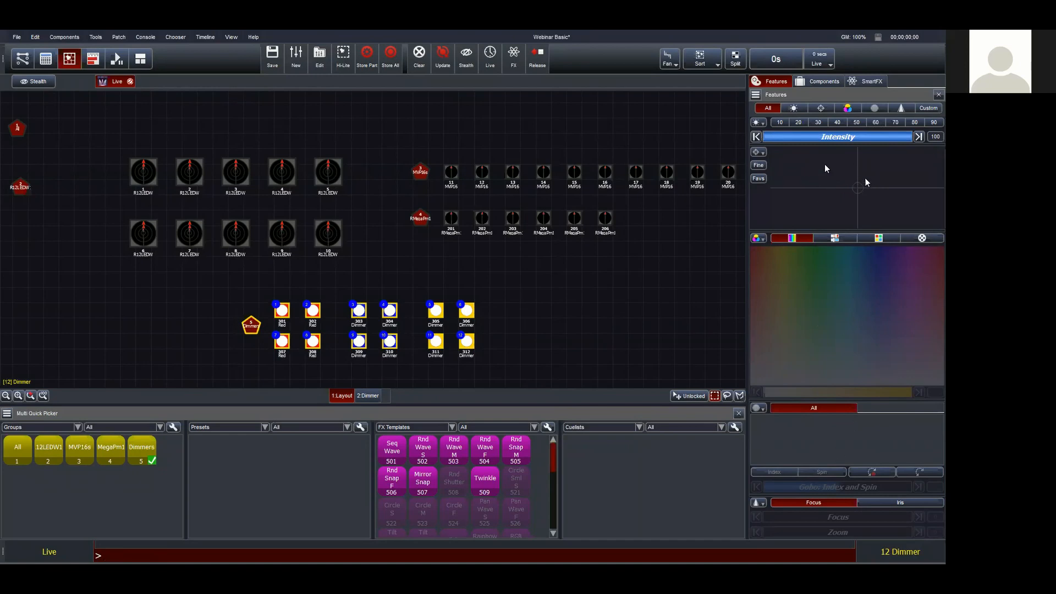
drag(908, 135, 548, 245)
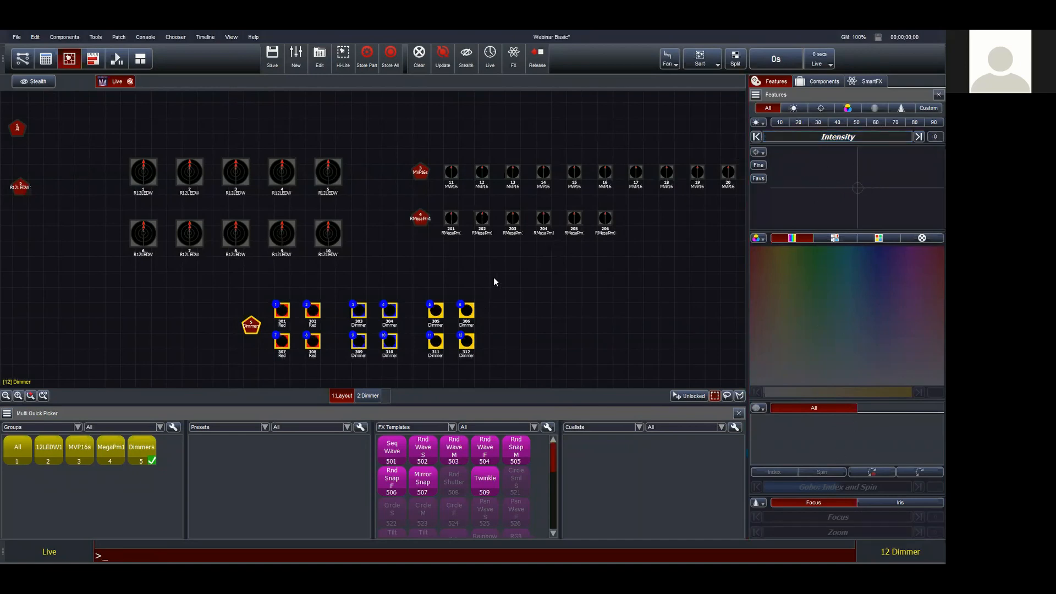
Try intensity 100, a pan/tilt change, a cyan colour and several gobos on the MVP16 group, and clear the changes
click(421, 174)
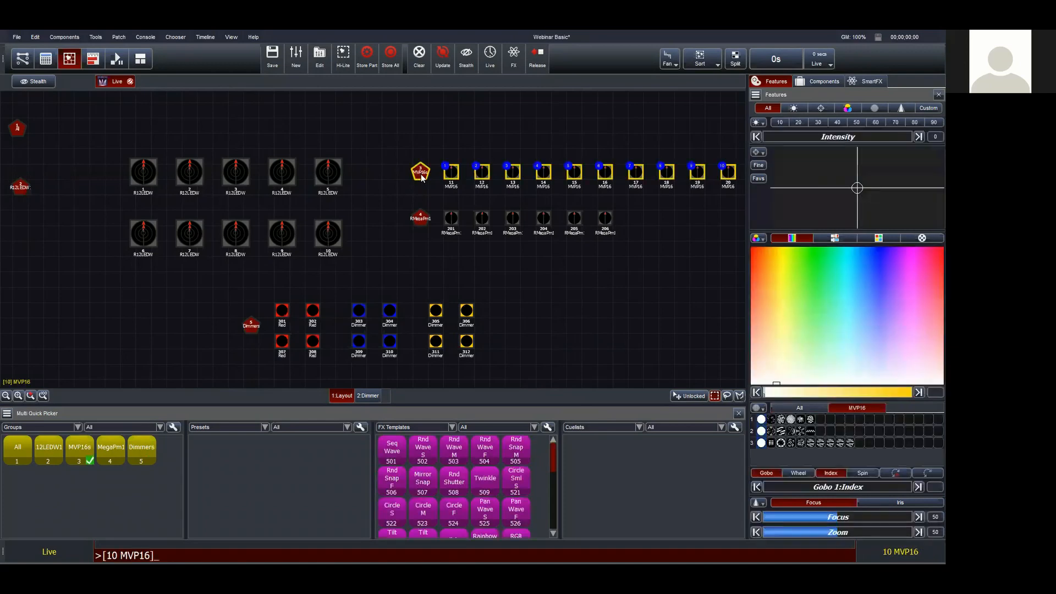
drag(789, 133, 861, 171)
click(845, 268)
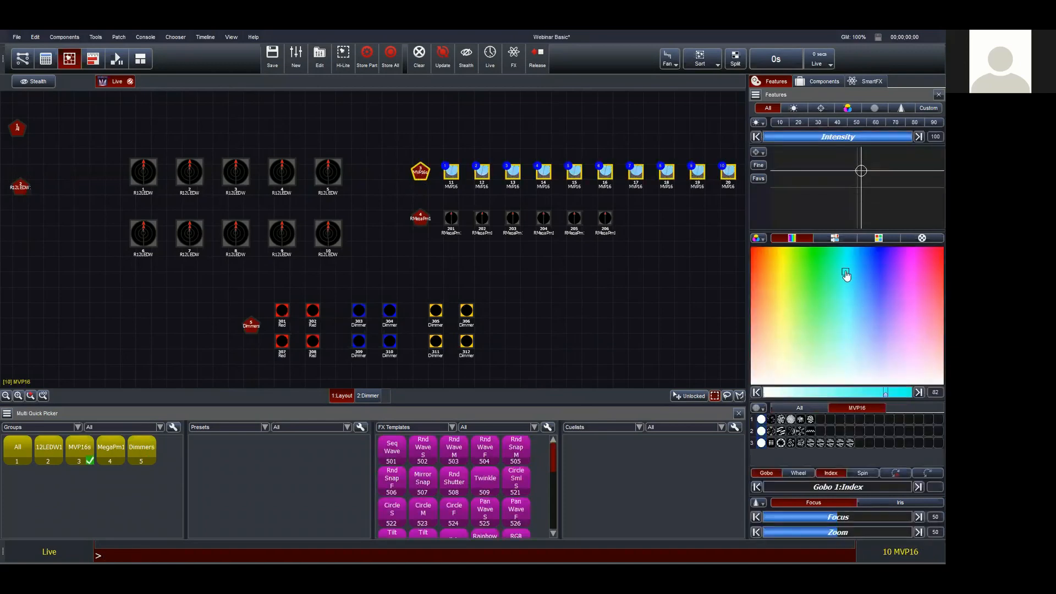
click(811, 444)
click(792, 433)
click(790, 421)
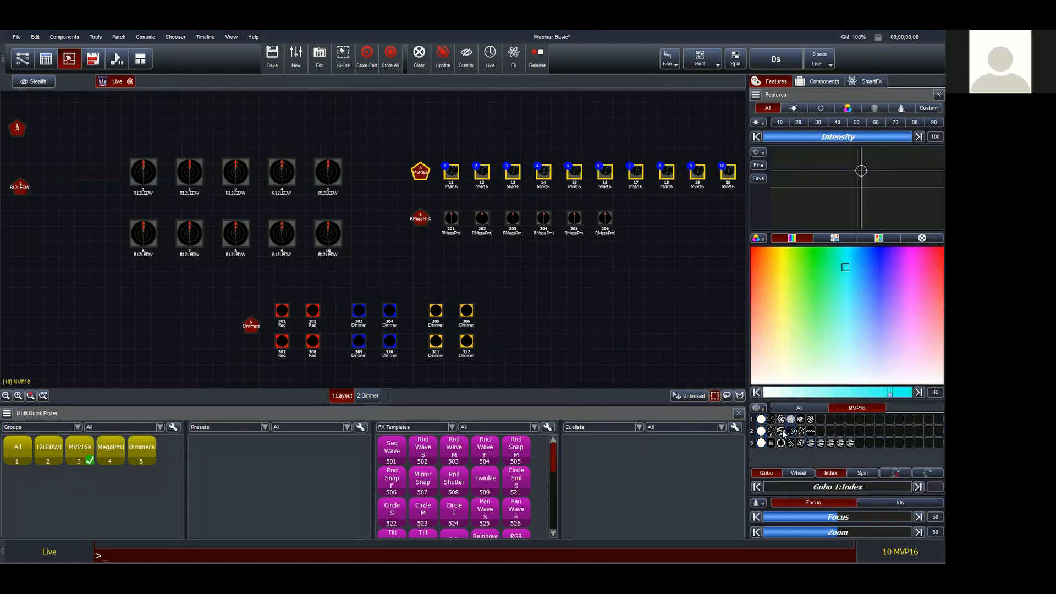
click(784, 433)
click(790, 444)
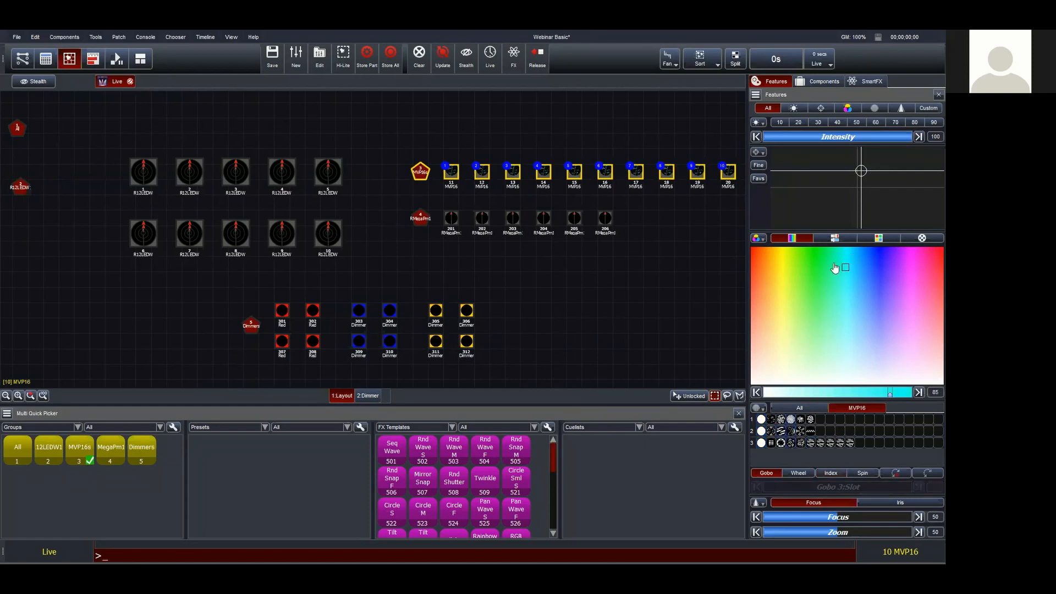
click(422, 64)
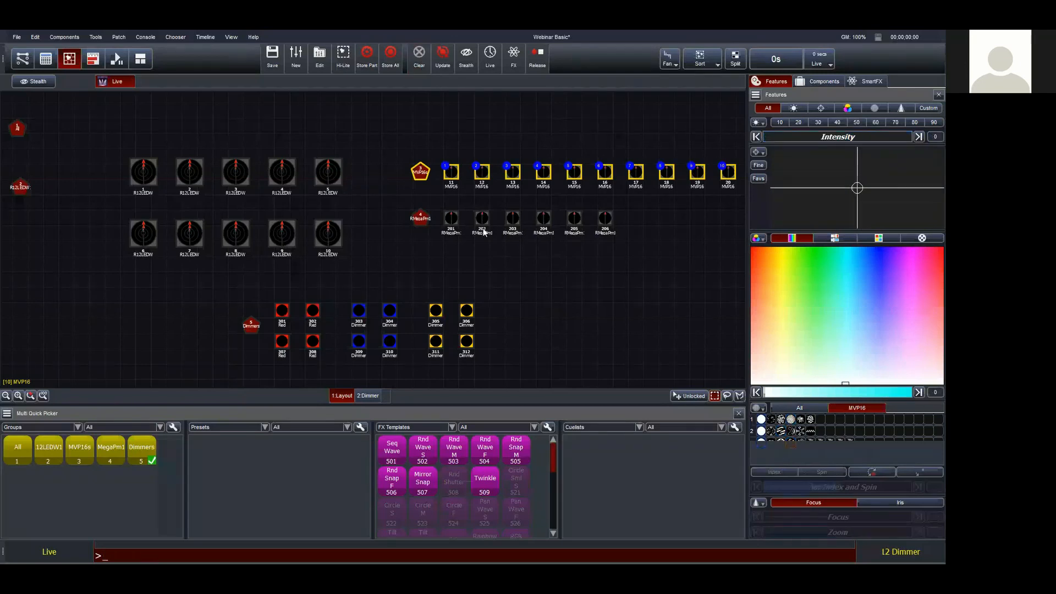
Select the Dimmers and MVP16 groups together, try intensity 100 and a pan/tilt change, and clear the changes
click(457, 287)
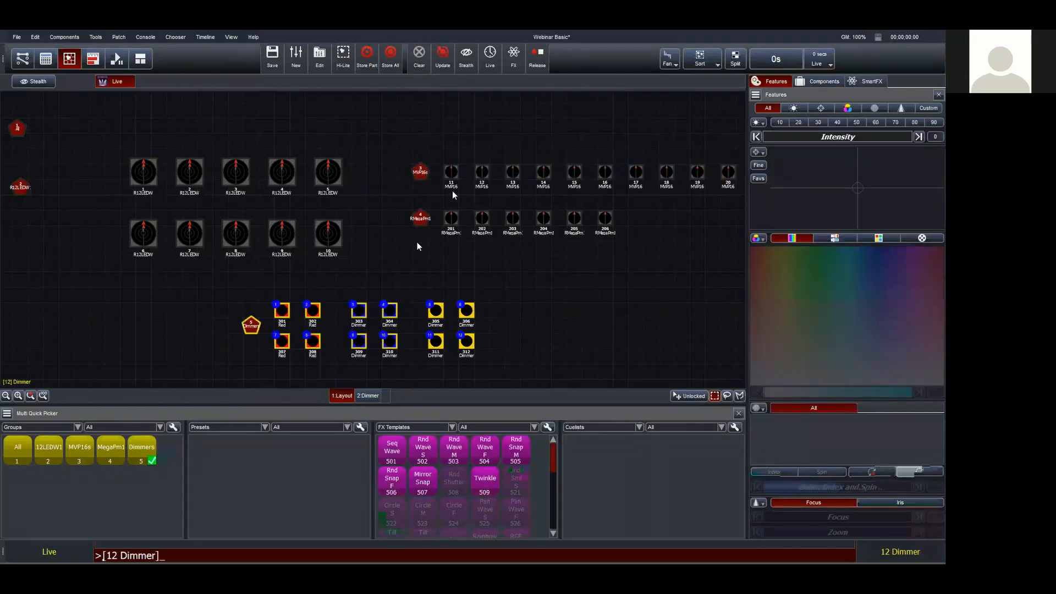
click(420, 171)
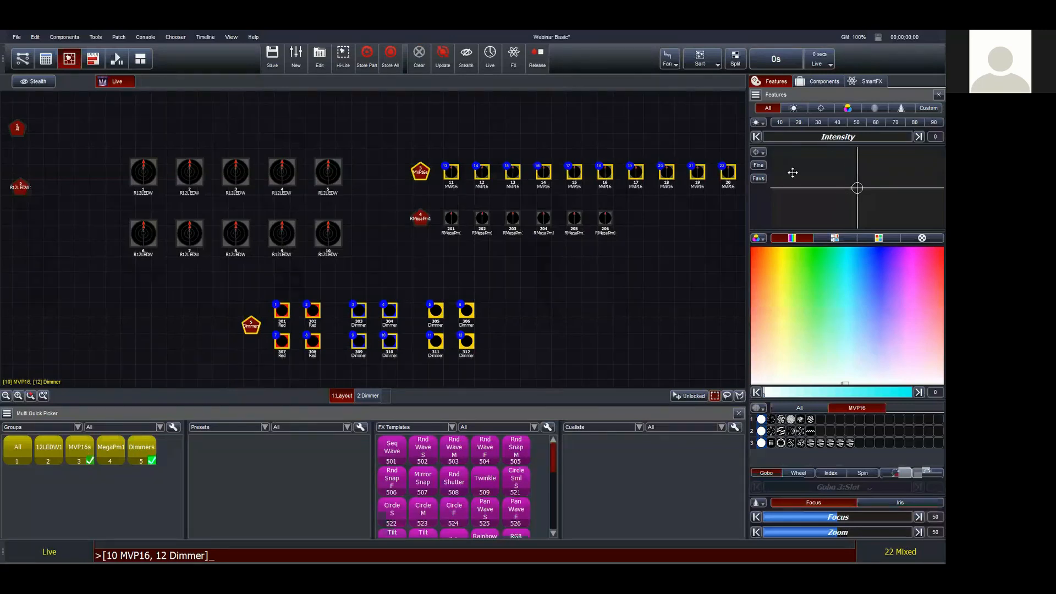
drag(768, 134, 933, 147)
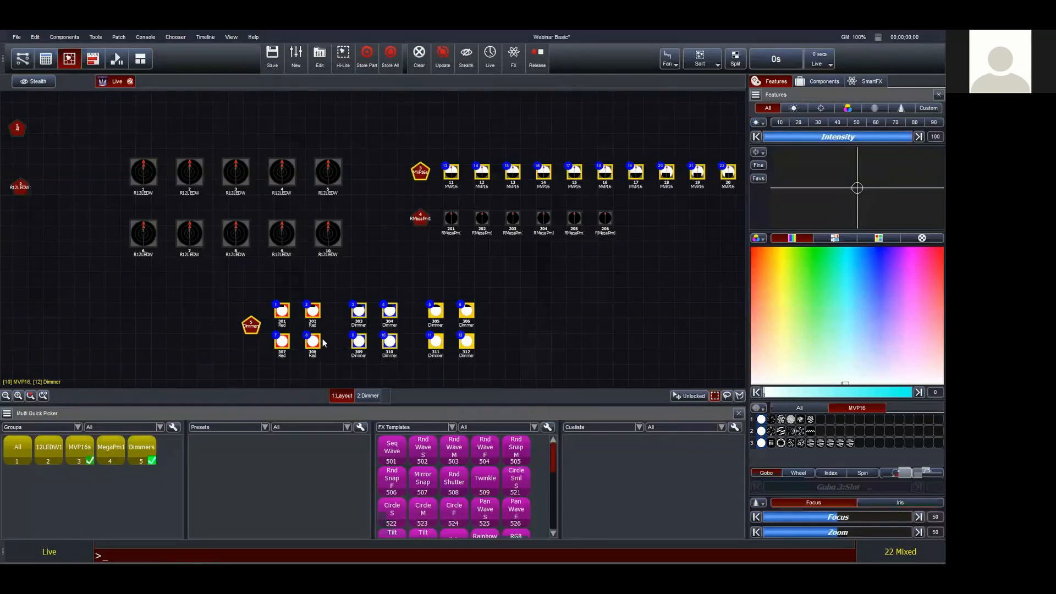
drag(858, 186, 853, 197)
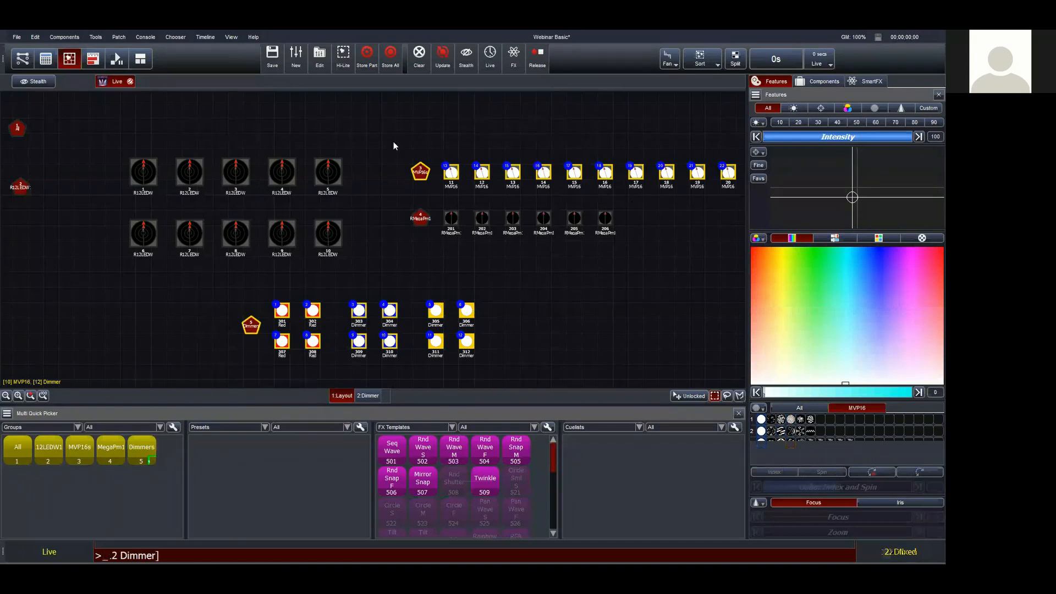
click(419, 53)
Select the MVP16 group and set its intensity to 50 using the intensity features, adjusting it in 5% steps to 45
click(417, 172)
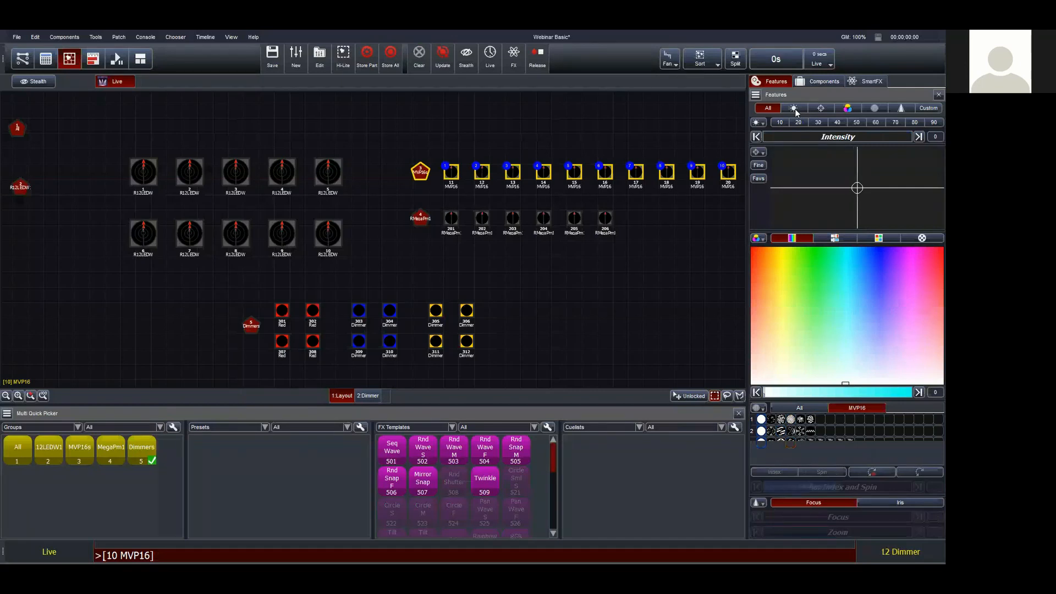
click(794, 107)
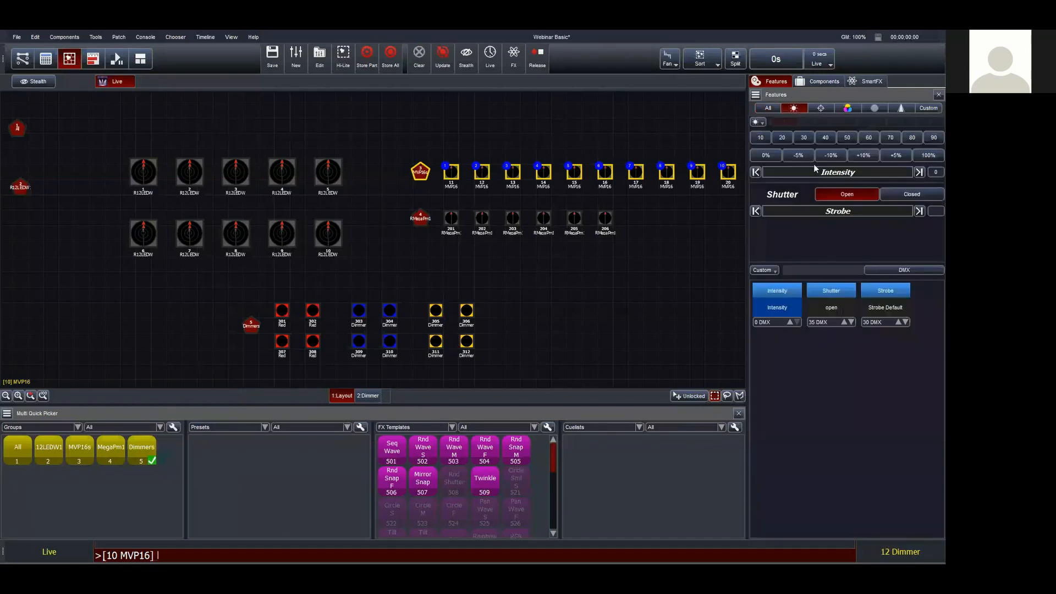
click(782, 138)
click(849, 139)
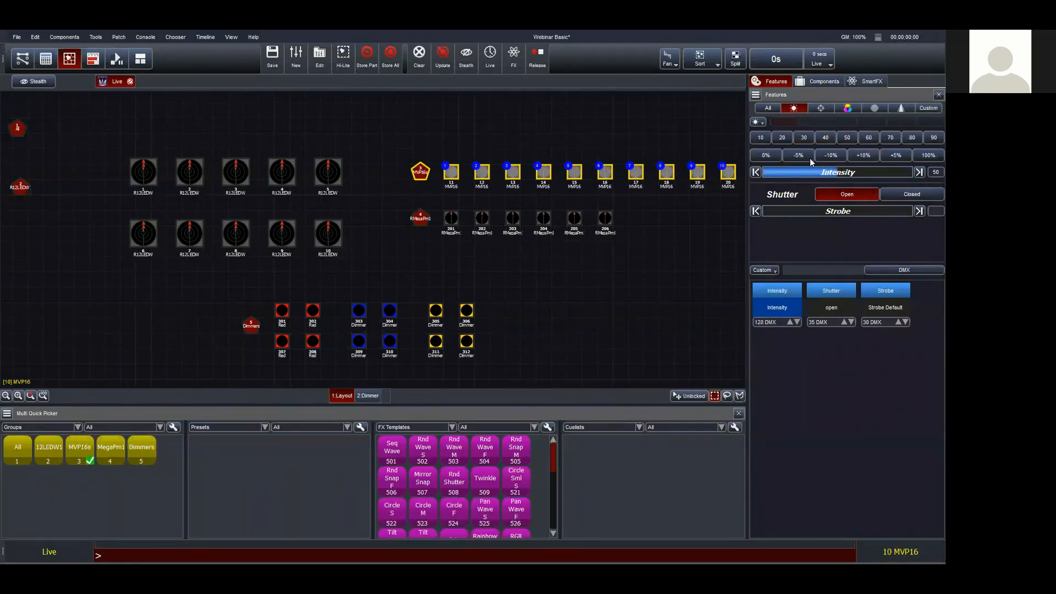
click(888, 156)
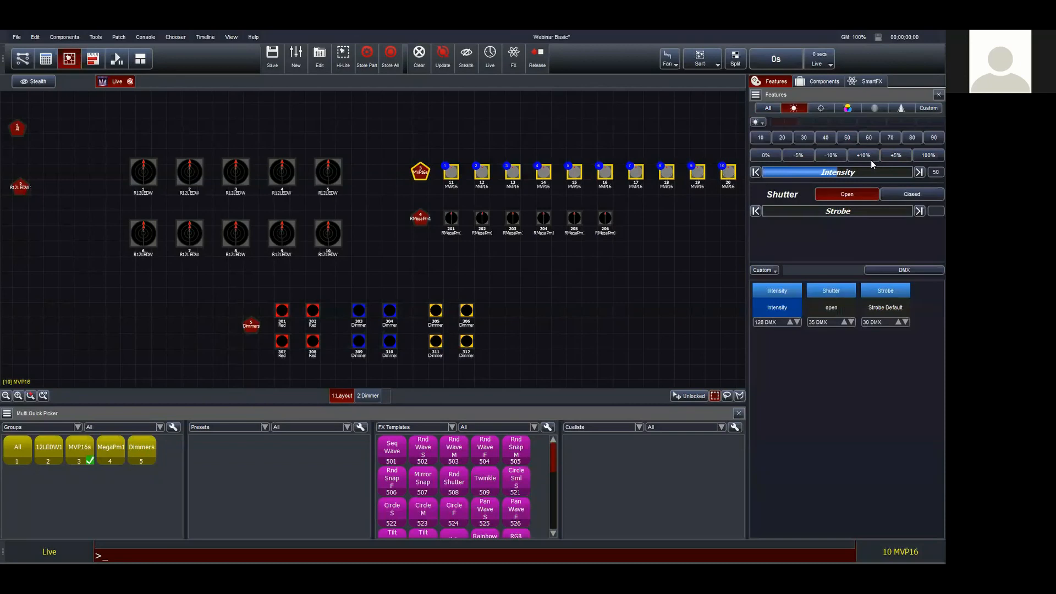
click(802, 158)
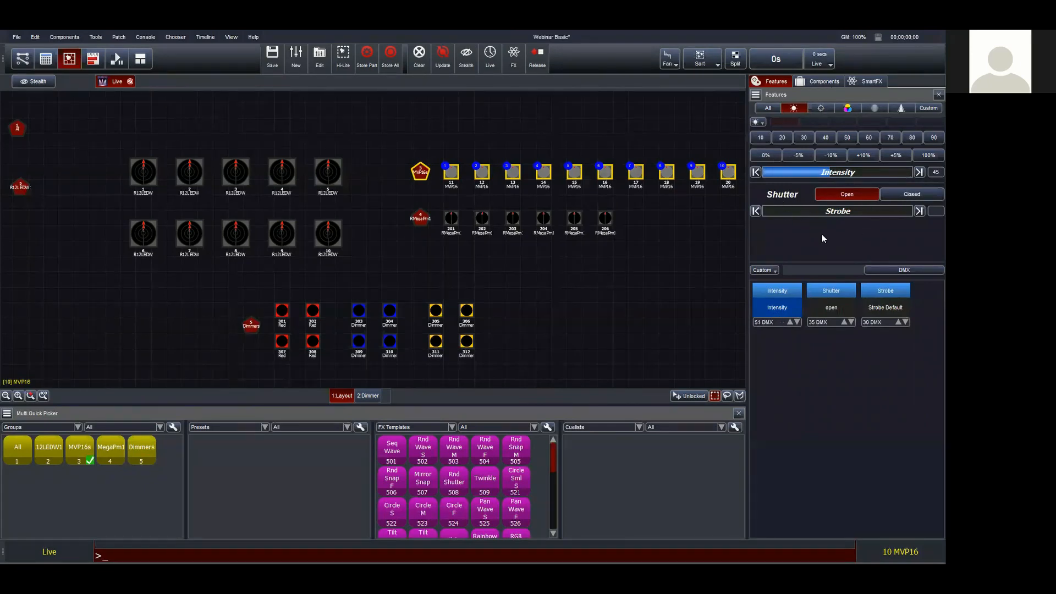
Set the MVP16 group's colour to orange-red with hue 4 and saturation 94
click(848, 108)
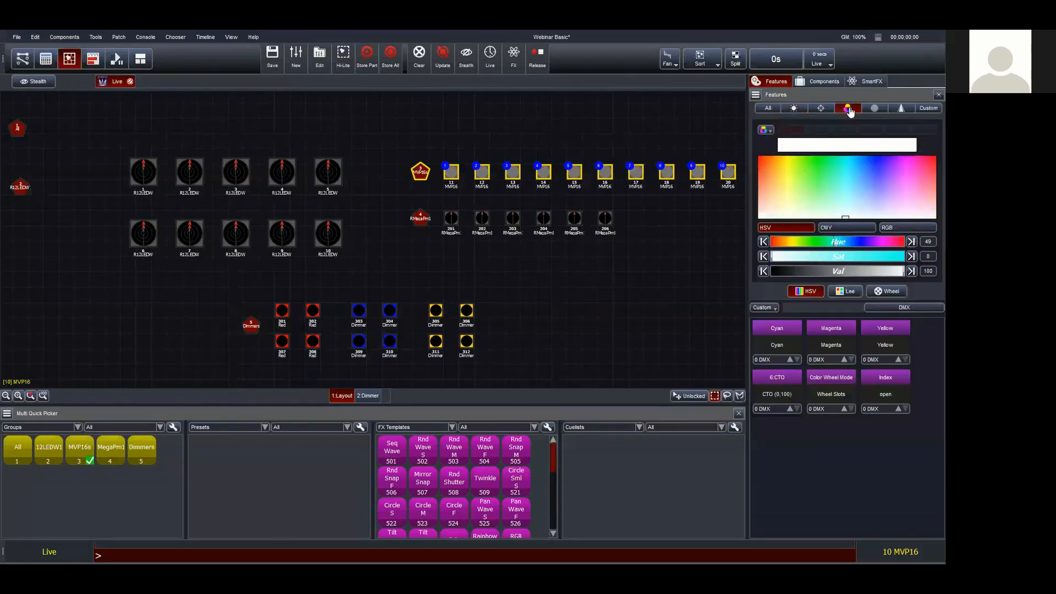
drag(782, 183, 765, 159)
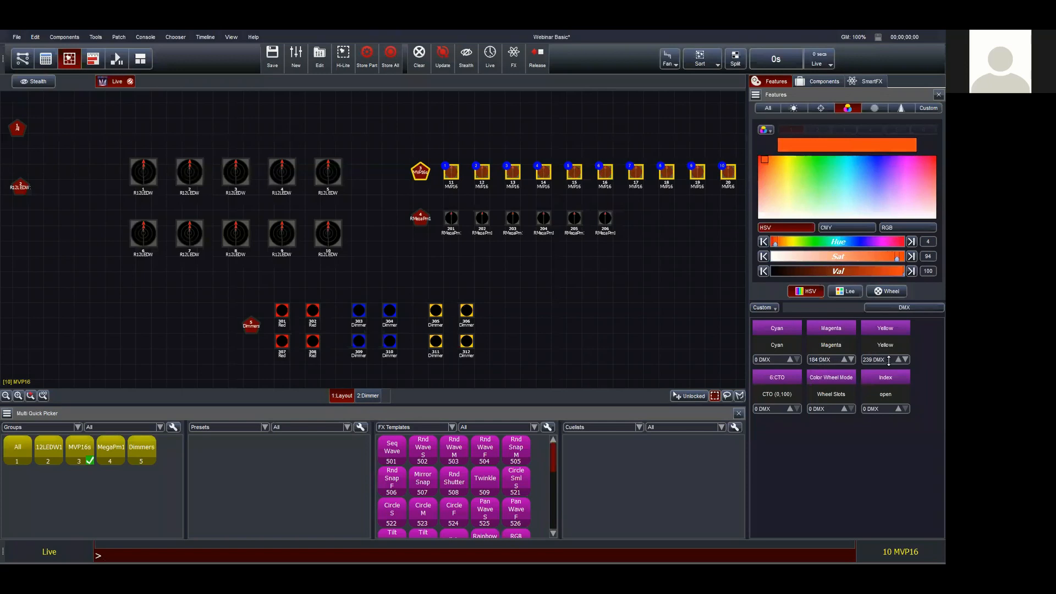
Set the MVP16 group's colour to pure red with hue 0 and saturation 100, and raise its intensity to 100
click(771, 161)
drag(772, 164, 762, 159)
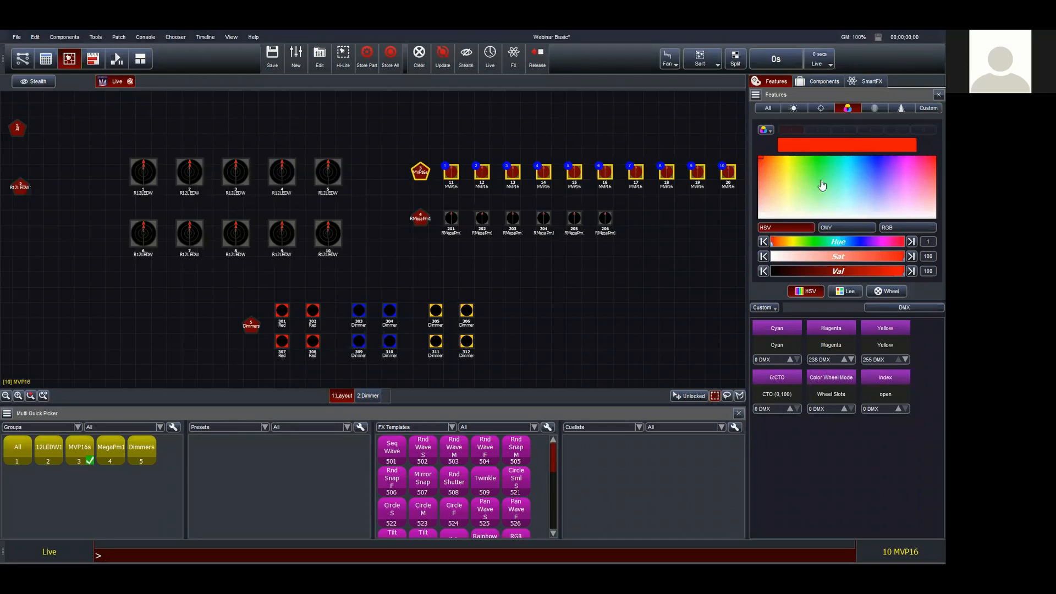
drag(822, 185, 741, 150)
click(796, 108)
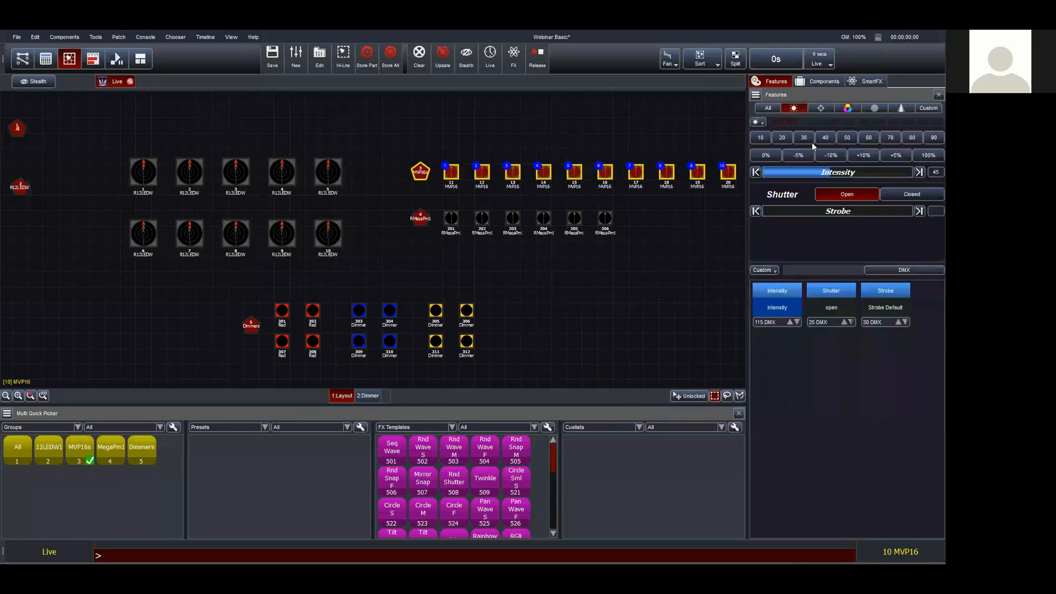
drag(832, 172, 913, 172)
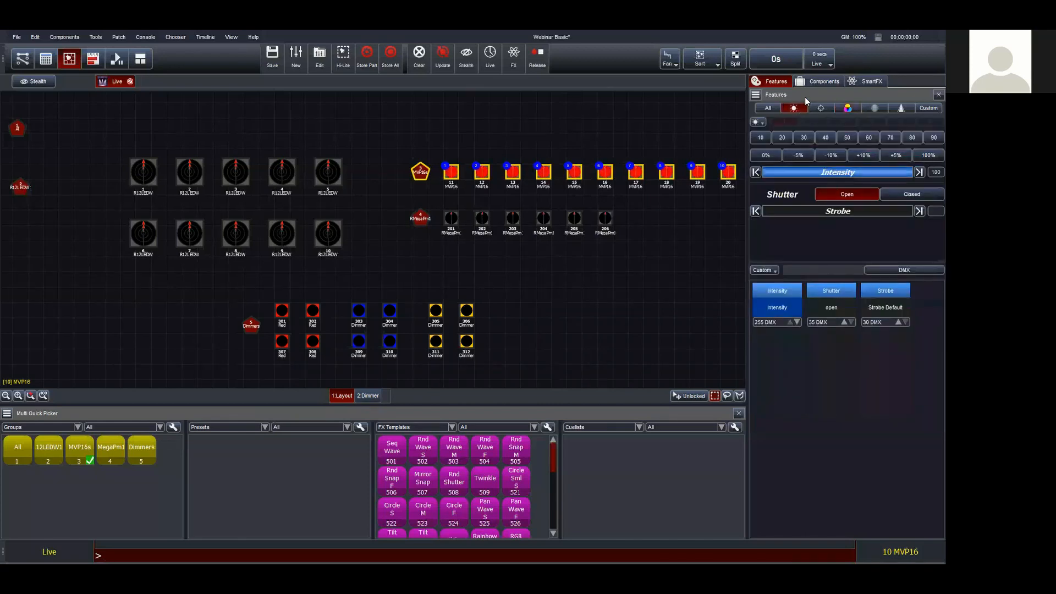
Lower the MVP16 group's tilt to about 18275 DMX and adjust its pan slightly
click(819, 109)
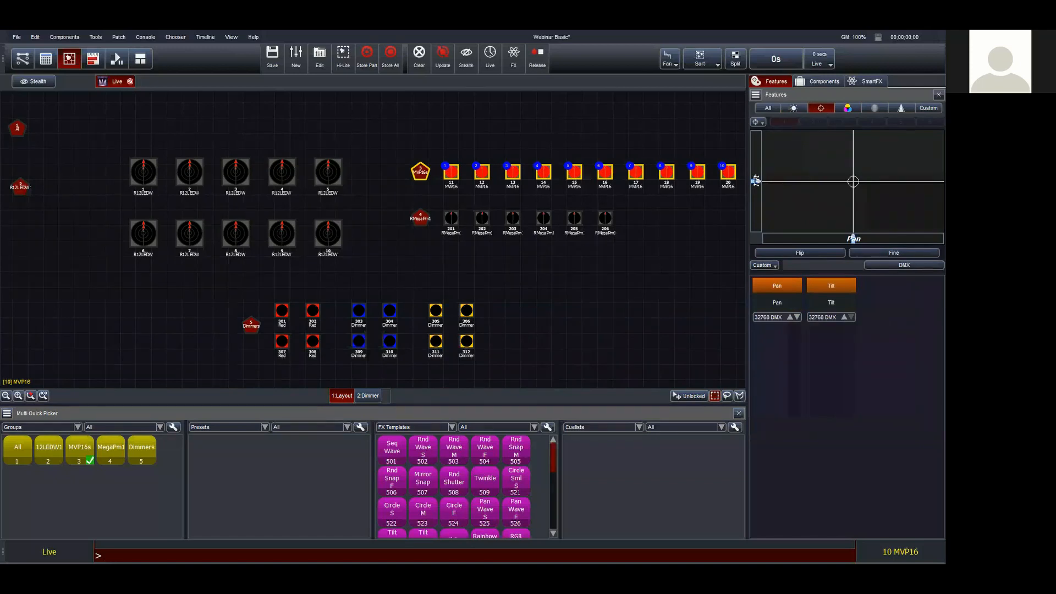
drag(756, 181, 757, 204)
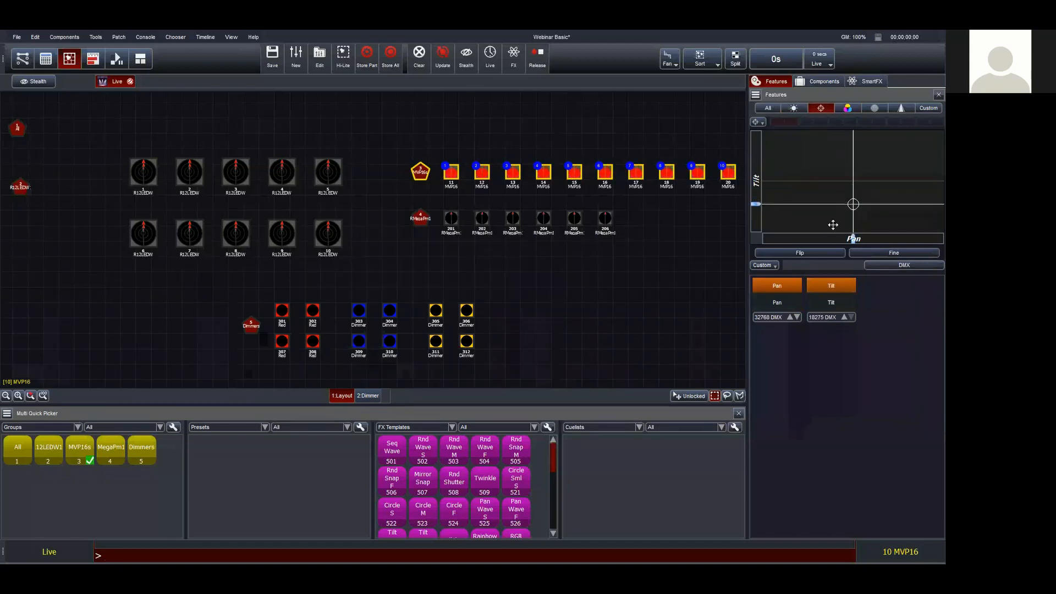
drag(853, 238, 852, 191)
mouse_move(851, 239)
mouse_down()
mouse_move(865, 238)
mouse_move(849, 239)
mouse_up()
Examine the MVP16 group's colour controls in the CMY, RGB and HSV models and on the colour wheel
click(849, 109)
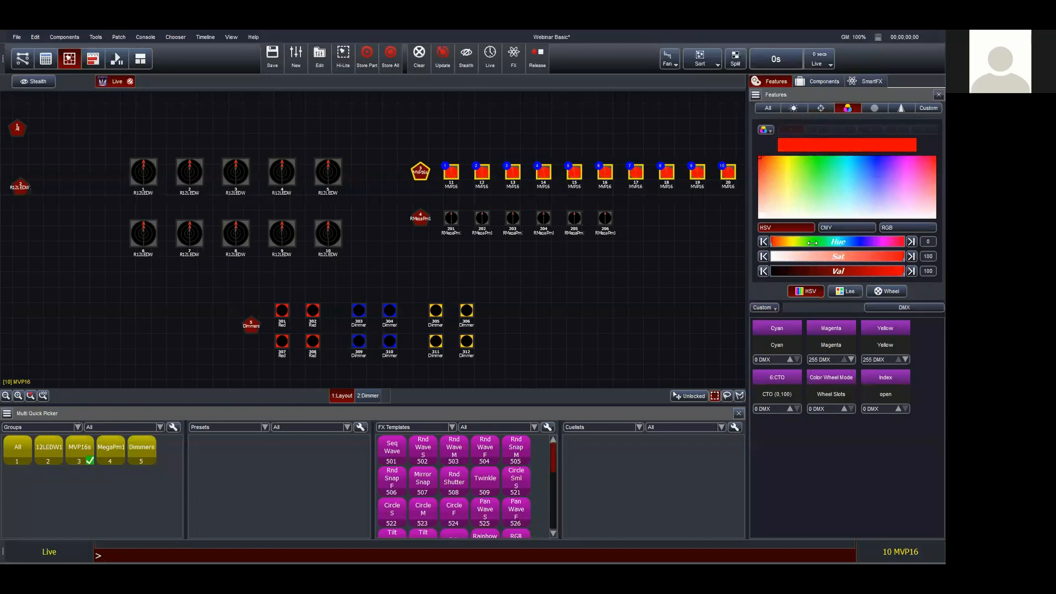
click(844, 226)
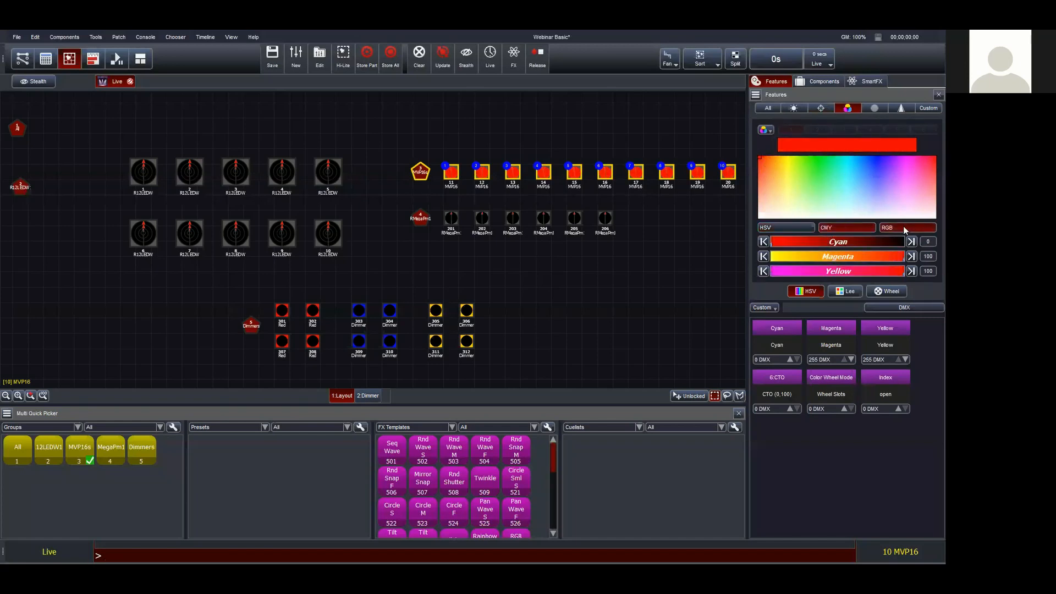
click(903, 226)
click(819, 231)
click(799, 226)
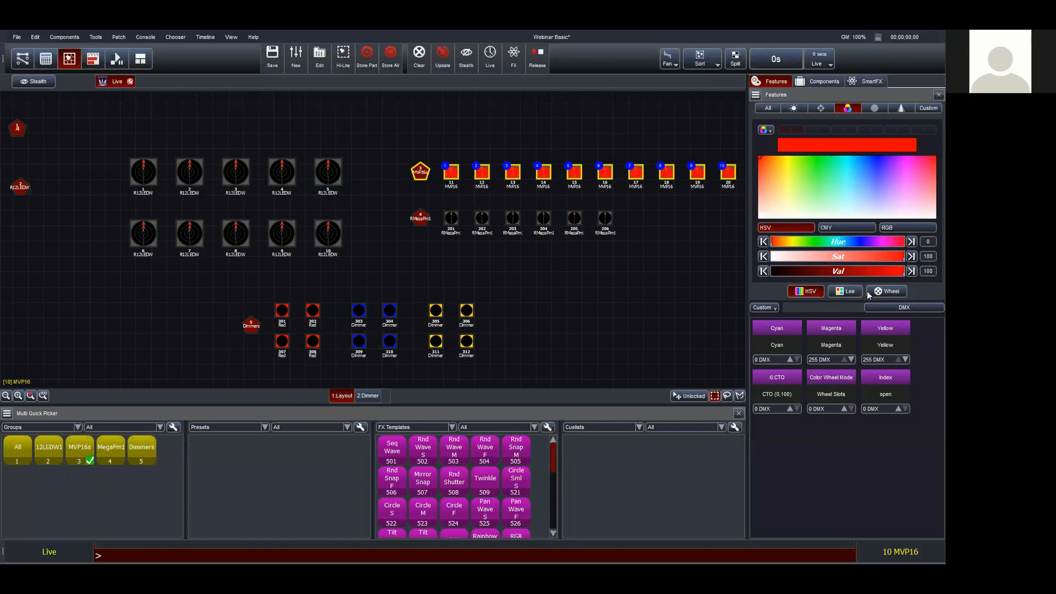
click(893, 294)
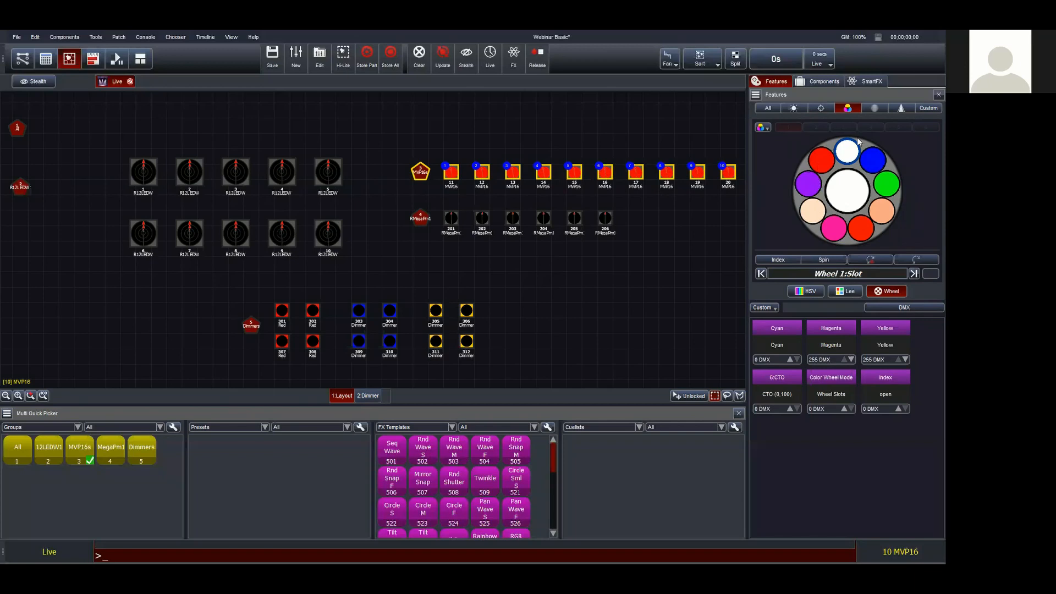
Apply the dotted gobo from gobo wheel 1 to the MVP16 group and make it spin at speed 8
click(875, 109)
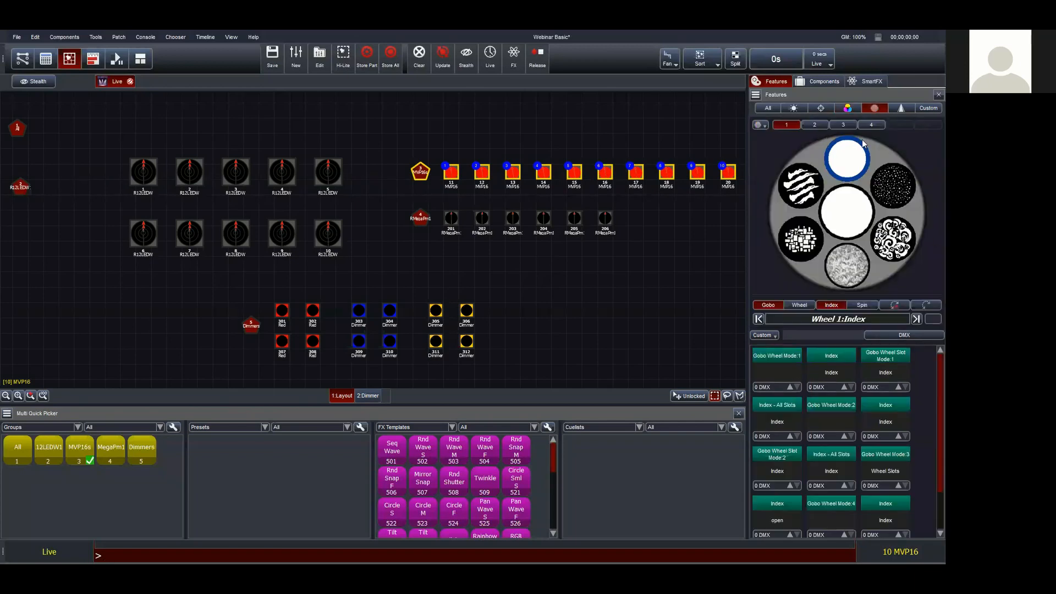
click(901, 197)
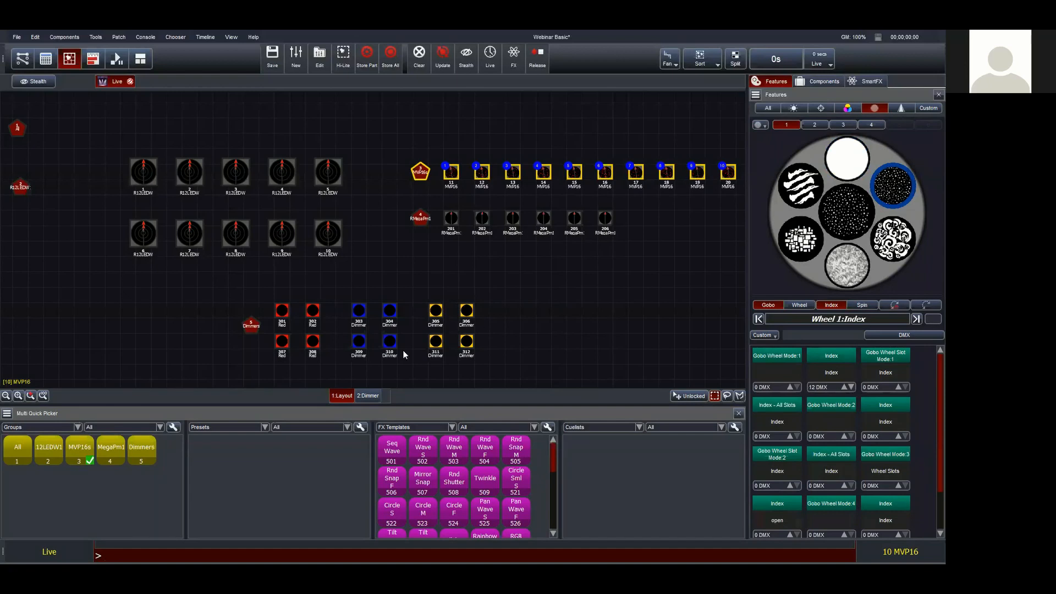
click(861, 305)
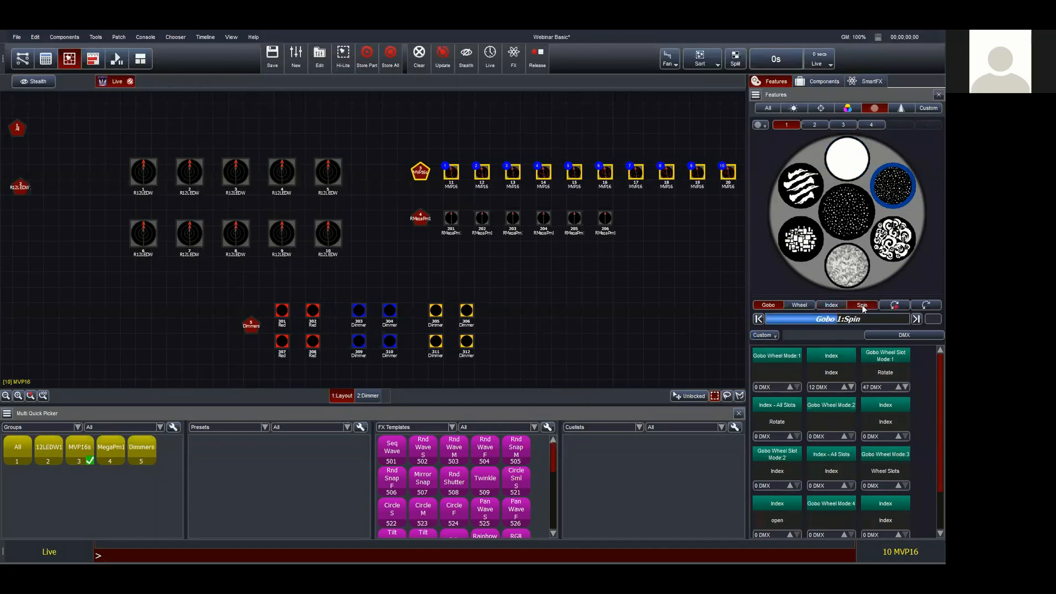
drag(835, 320, 864, 319)
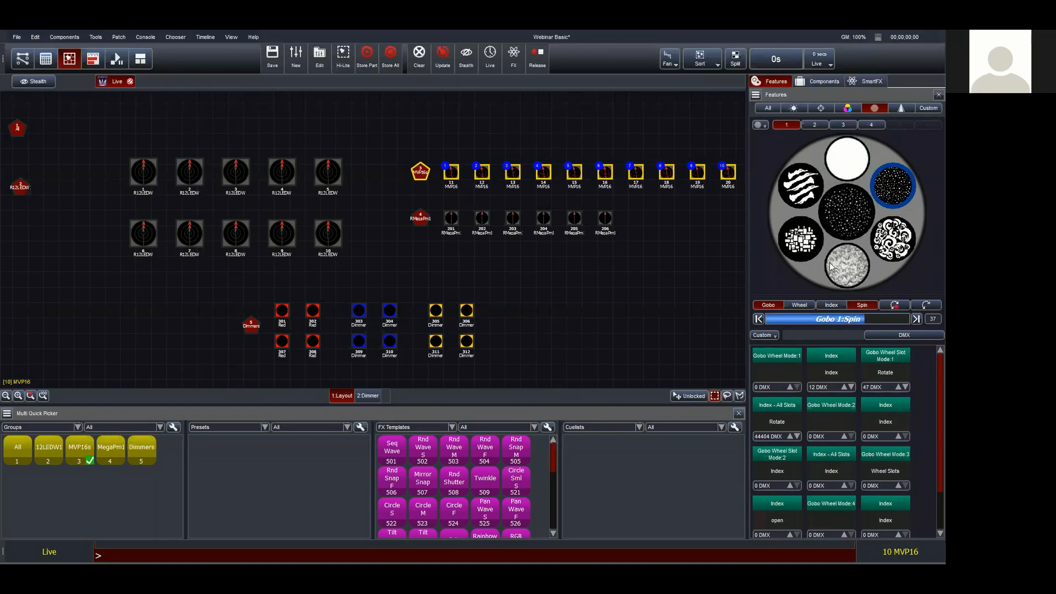
drag(863, 318, 843, 319)
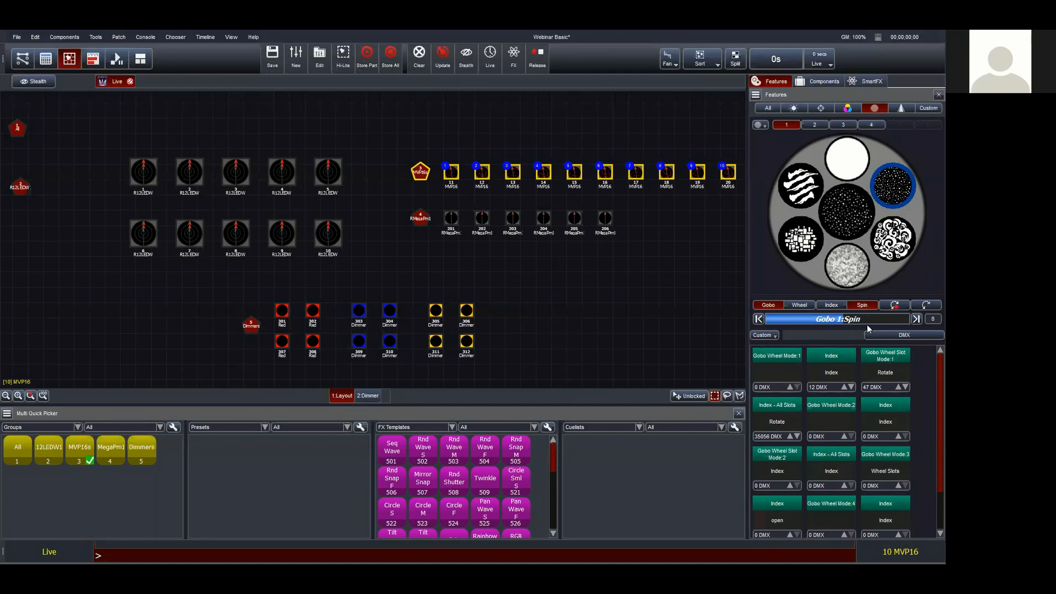
Set the MVP16 group's focus to 56 and its zoom to 40
click(896, 108)
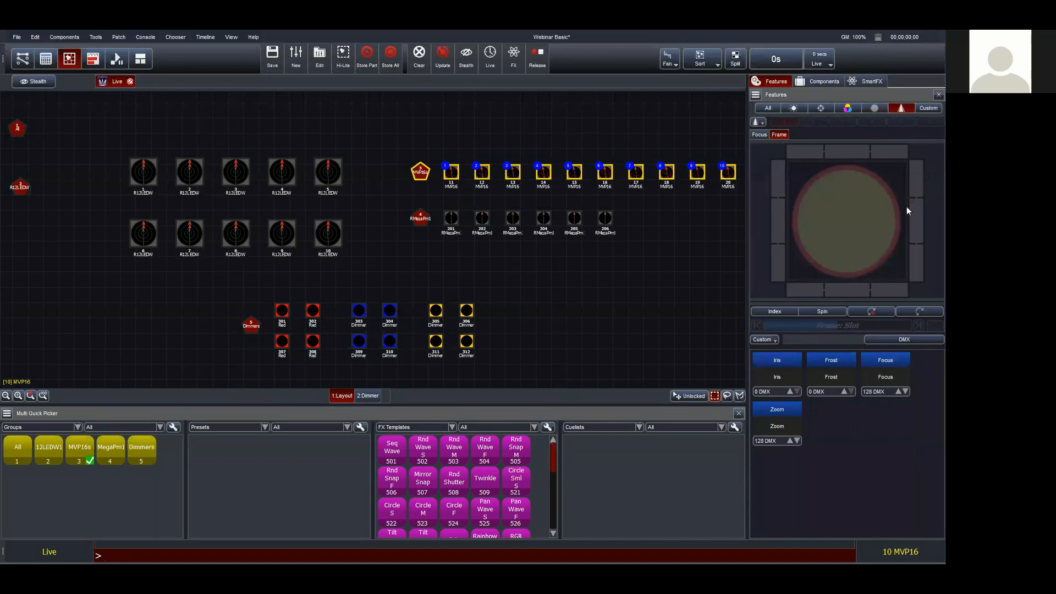
click(760, 135)
mouse_move(835, 148)
mouse_down()
mouse_move(851, 148)
mouse_move(823, 160)
mouse_up()
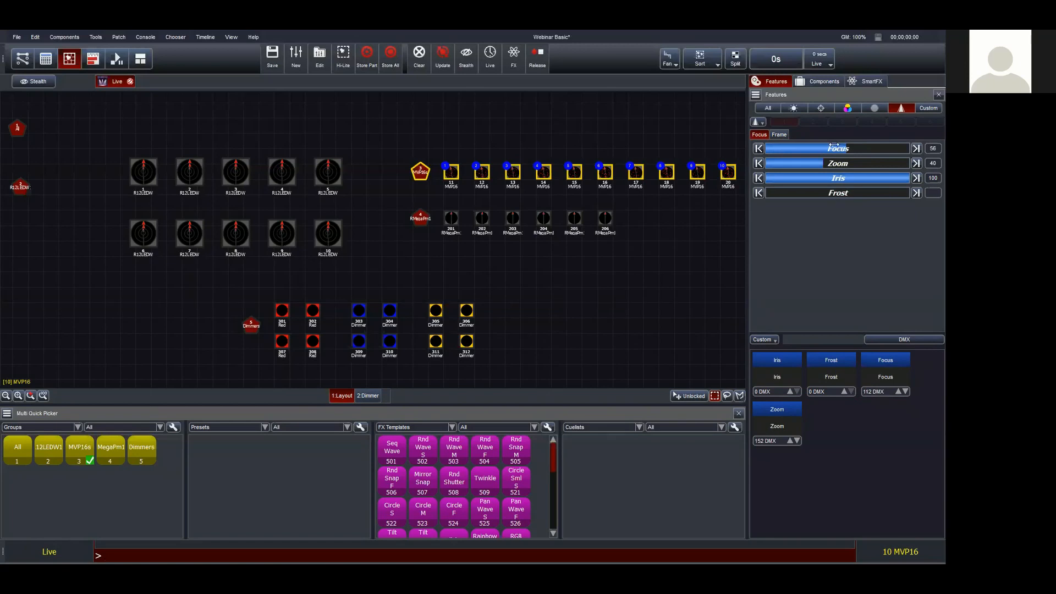
Compare the focus features of the RMegaPm1 and MVP16 groups, and deselect all fixtures
click(422, 219)
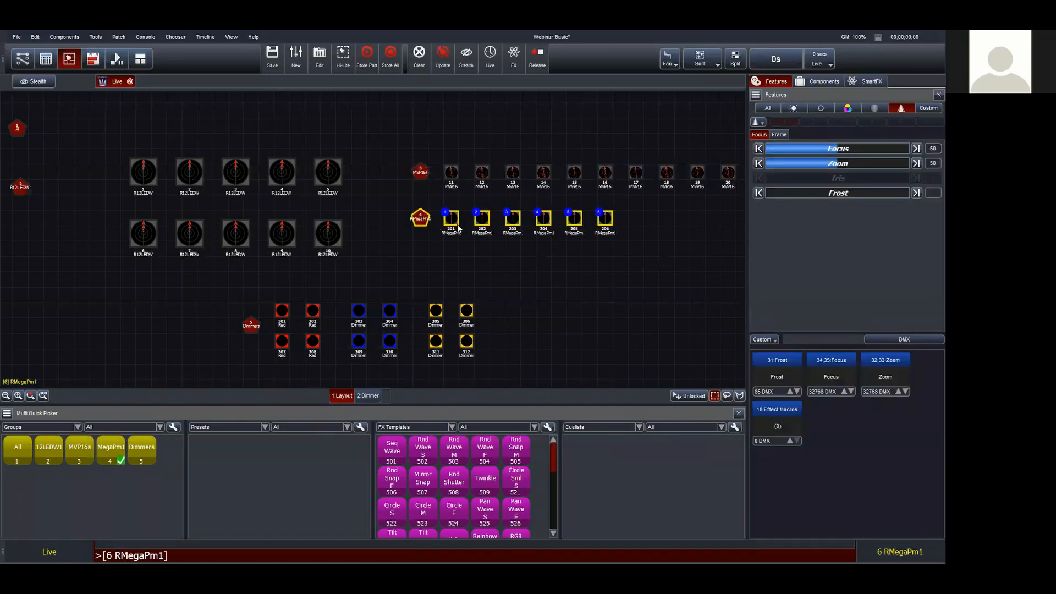
click(421, 174)
click(690, 255)
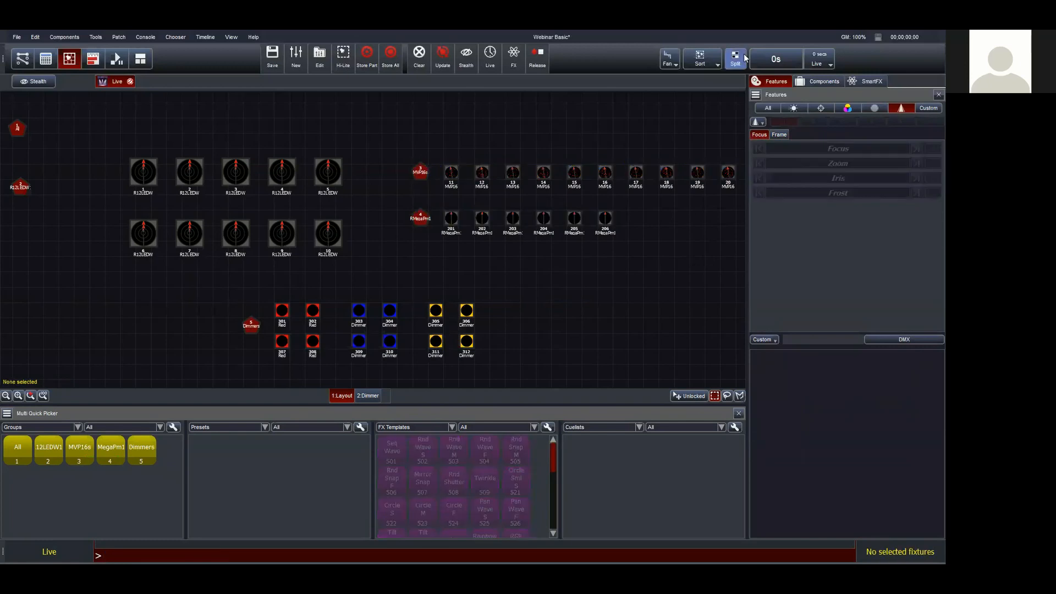
Check the custom features, return to the overview of all features, and clear the live changes
click(920, 110)
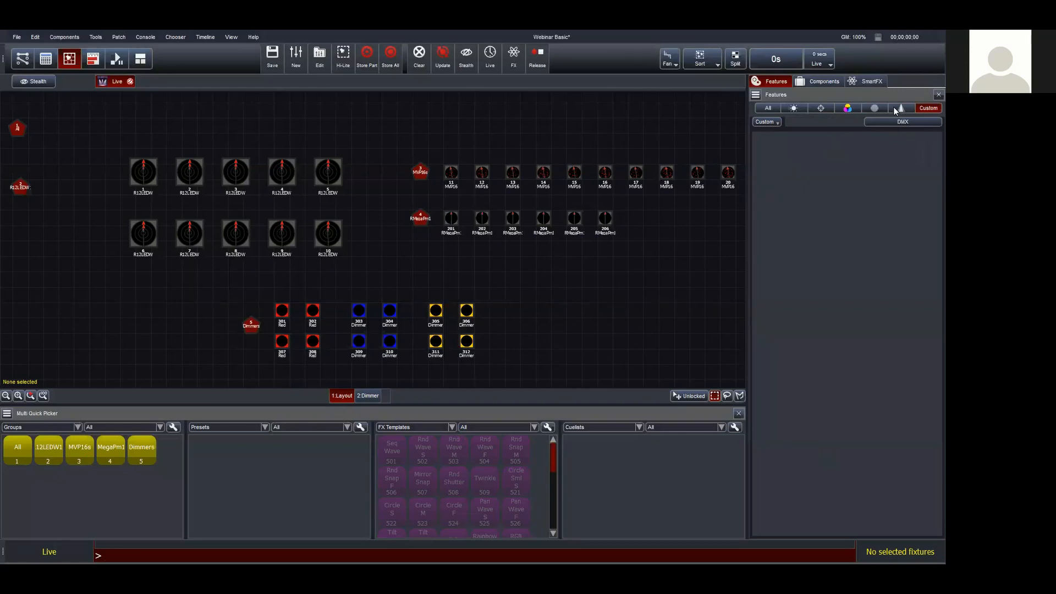
click(768, 109)
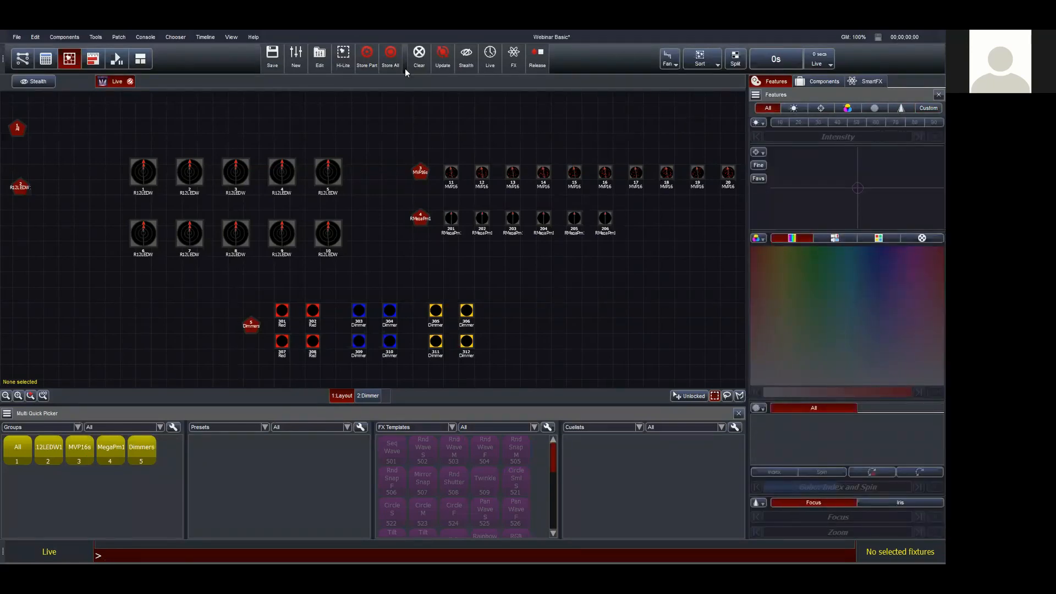
click(416, 59)
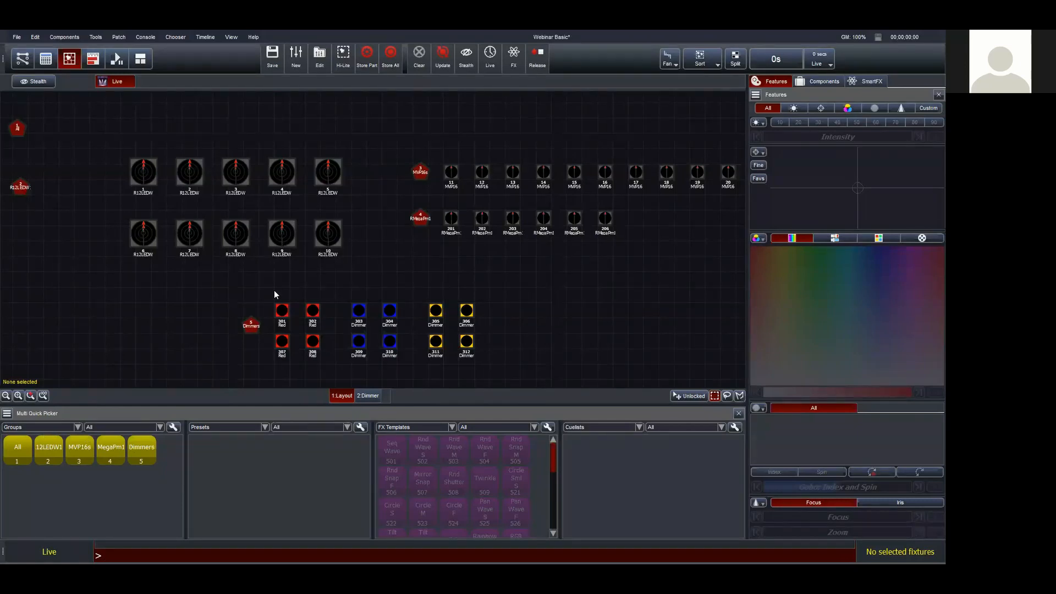
Create a fixture group named Red from dimmers 301, 302, 307 and 308, and place its icon centred below them
drag(269, 282, 321, 361)
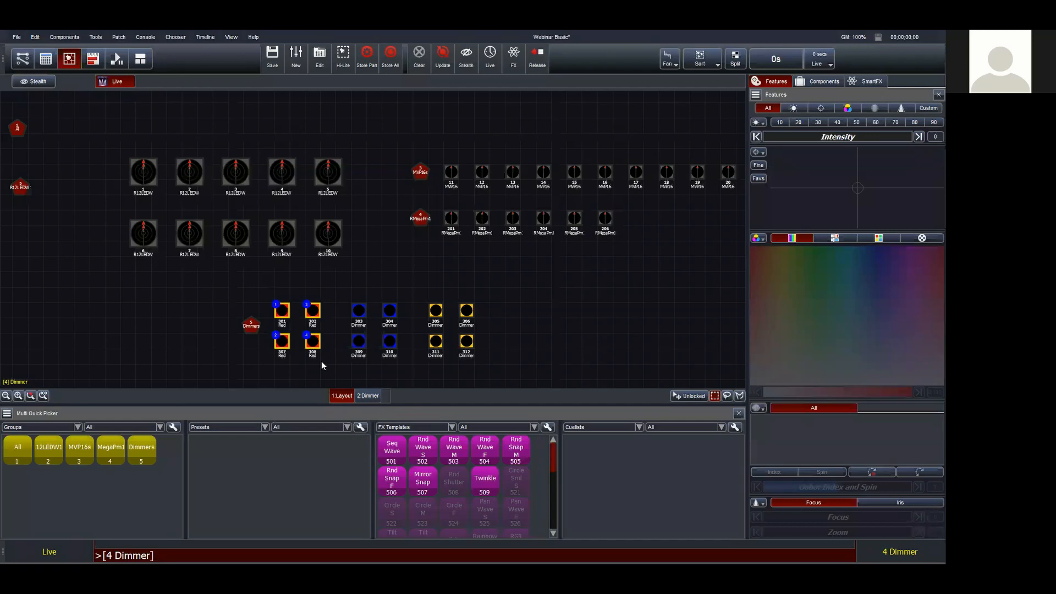
right_click(169, 319)
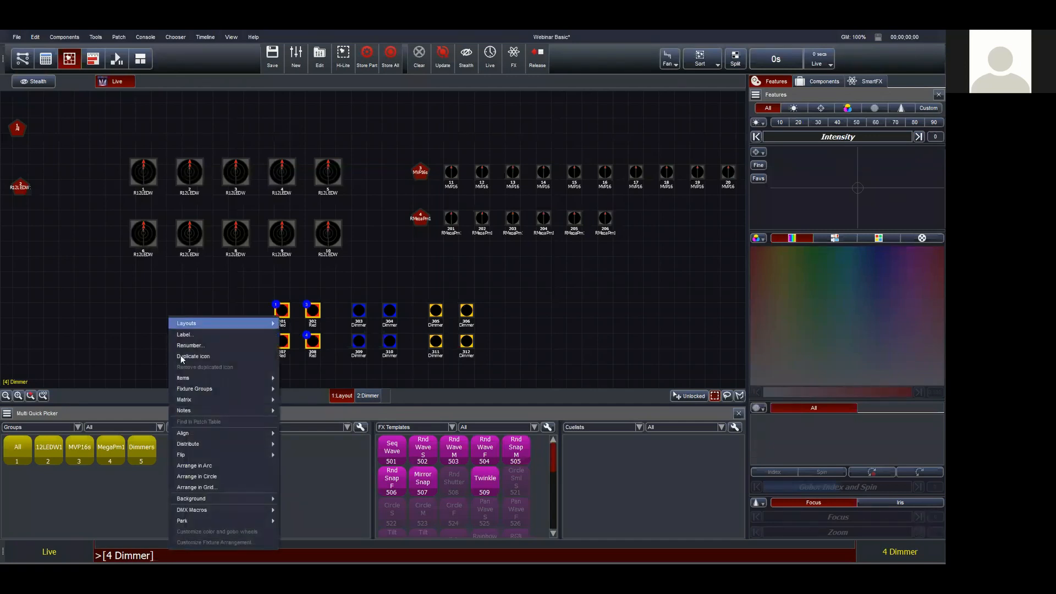
mouse_move(242, 378)
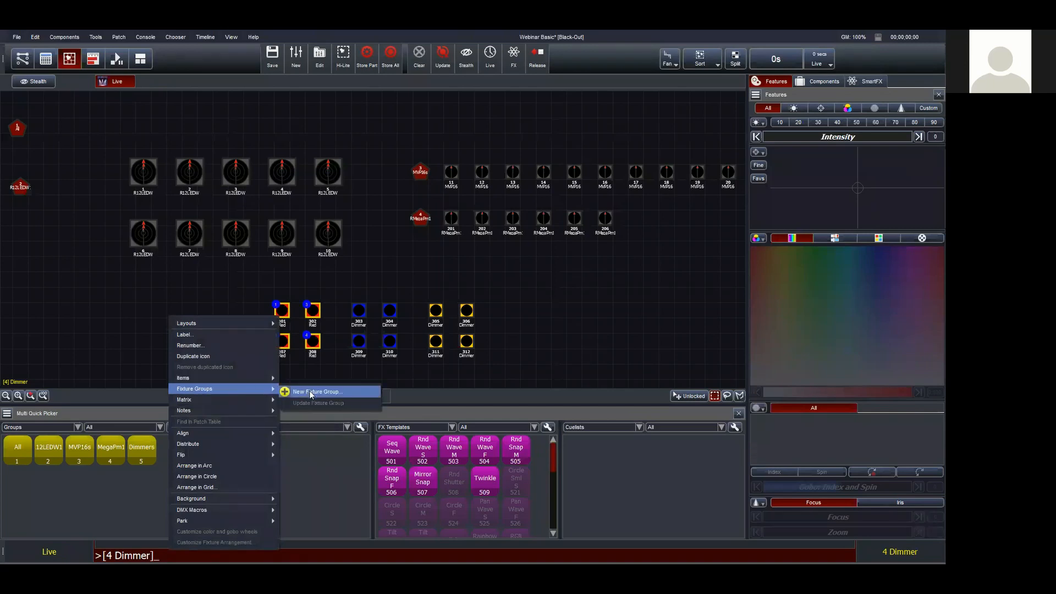
click(311, 392)
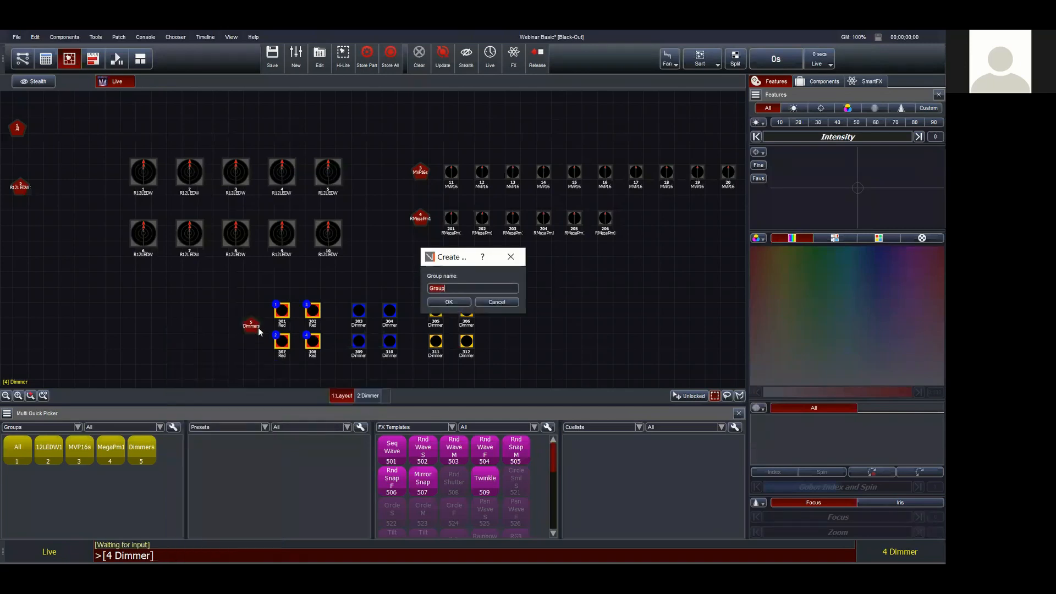
text(Red)
click(446, 302)
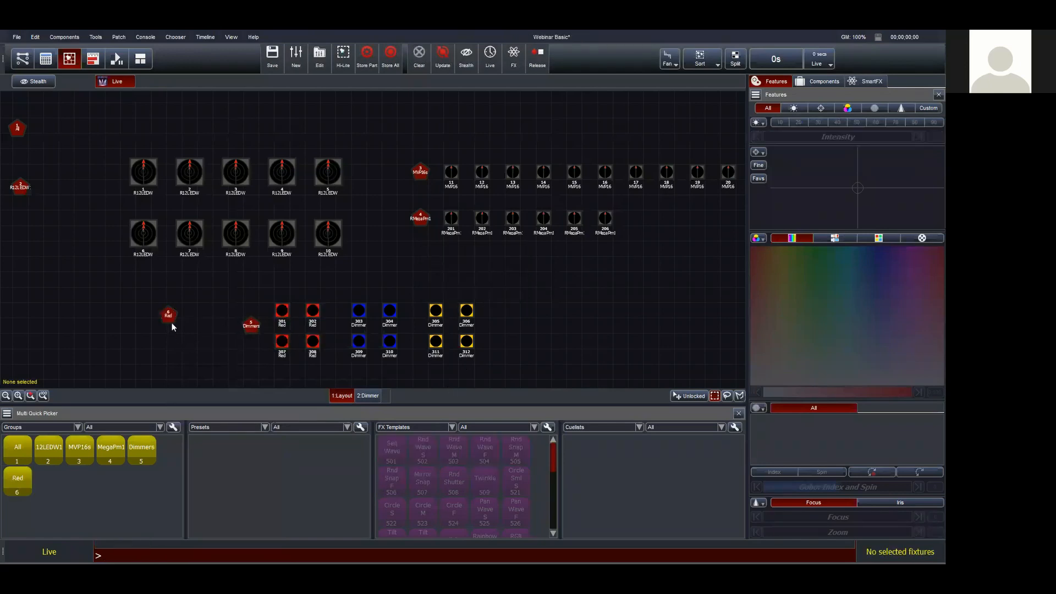
drag(169, 316, 291, 374)
click(301, 375)
click(301, 376)
Create a fixture group named Blue from dimmers 303, 304, 309 and 310, and place its icon centred below them
scroll(340, 303, down, 1)
drag(350, 284, 402, 346)
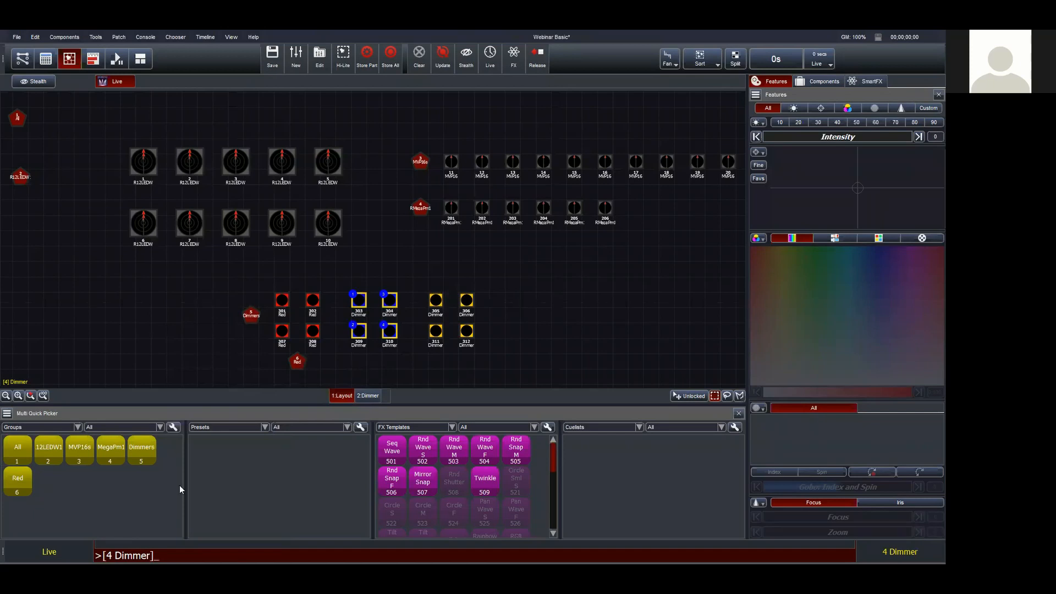
right_click(130, 487)
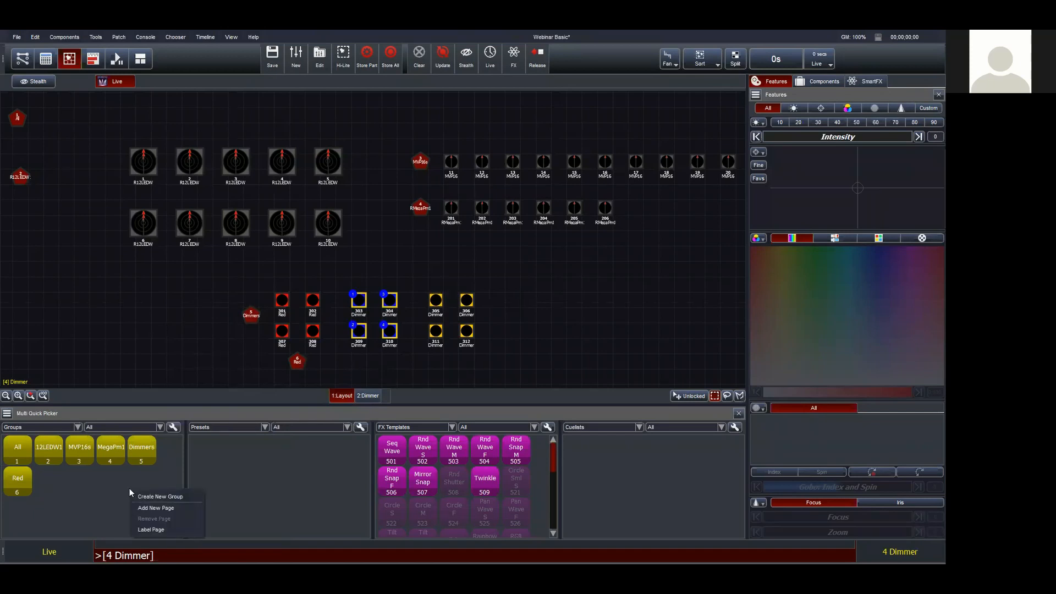
click(160, 497)
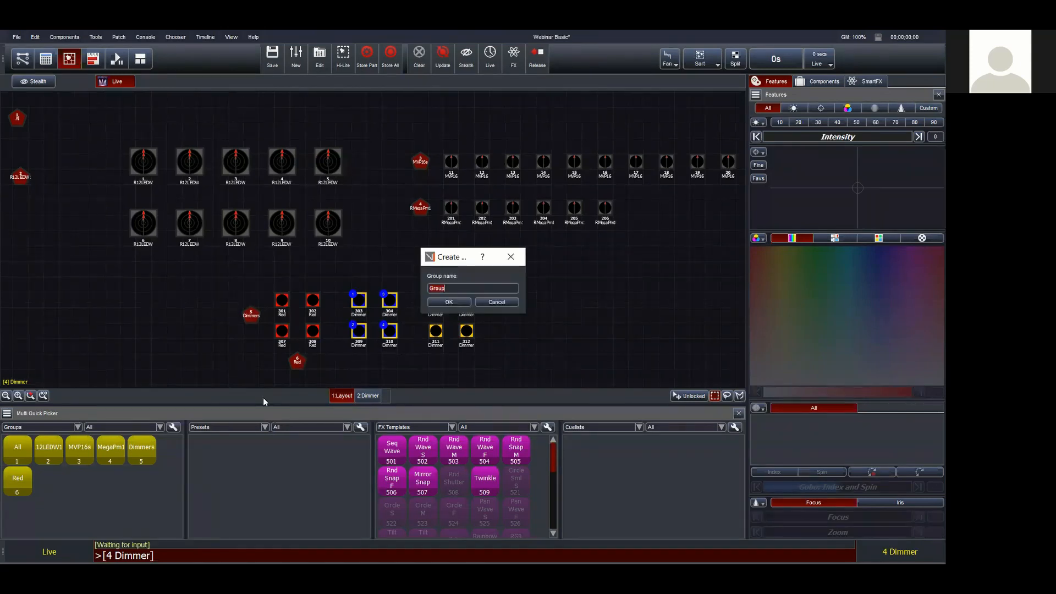
text(Blue)
key(Return)
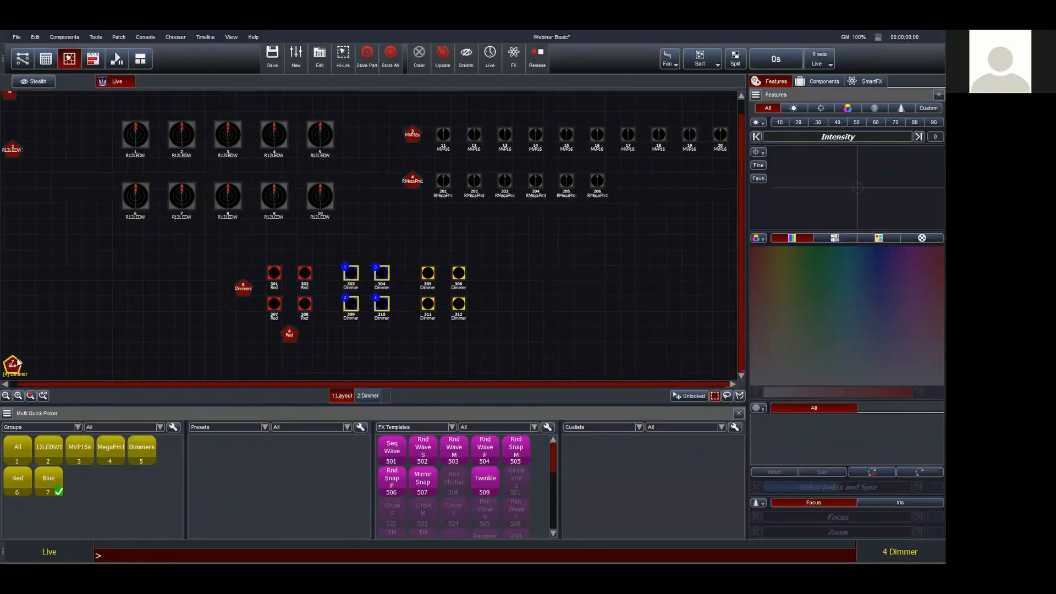
drag(12, 364, 369, 338)
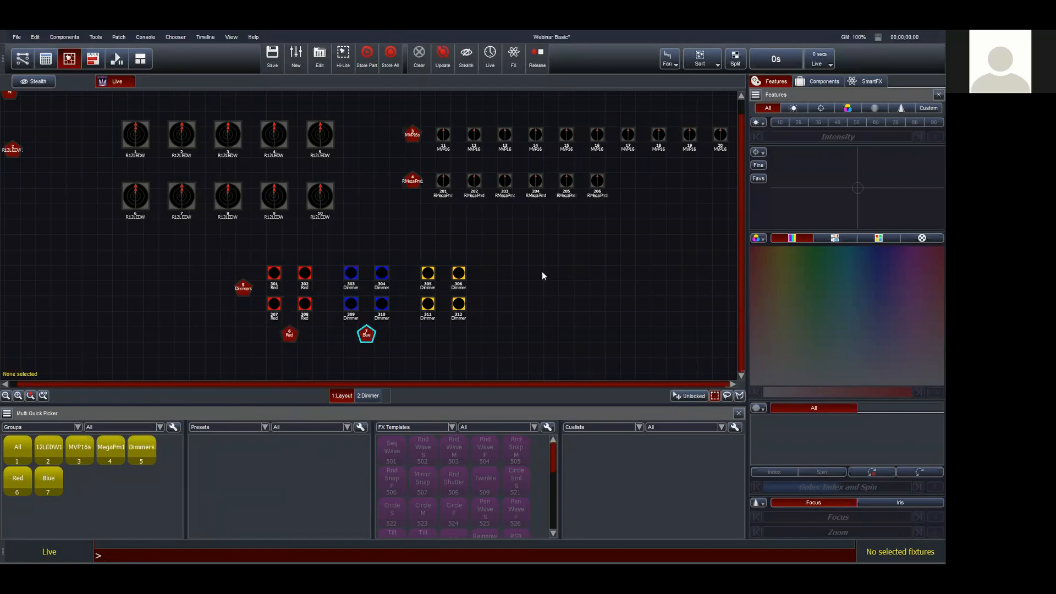
Create a fixture group named Amber from dimmers 305, 306, 311 and 312, and deselect the fixtures
drag(411, 250, 478, 322)
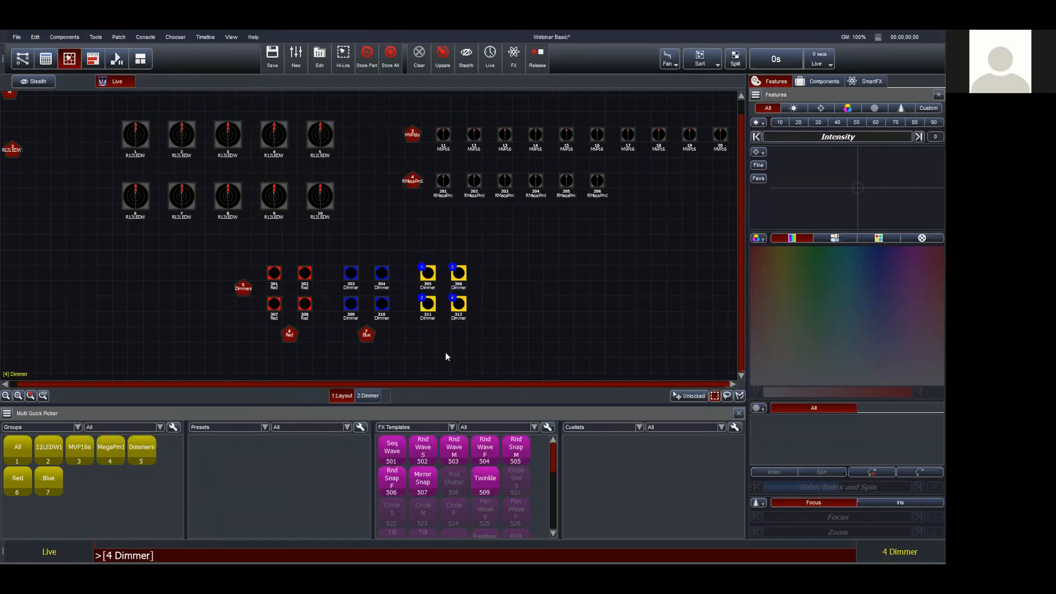
right_click(441, 335)
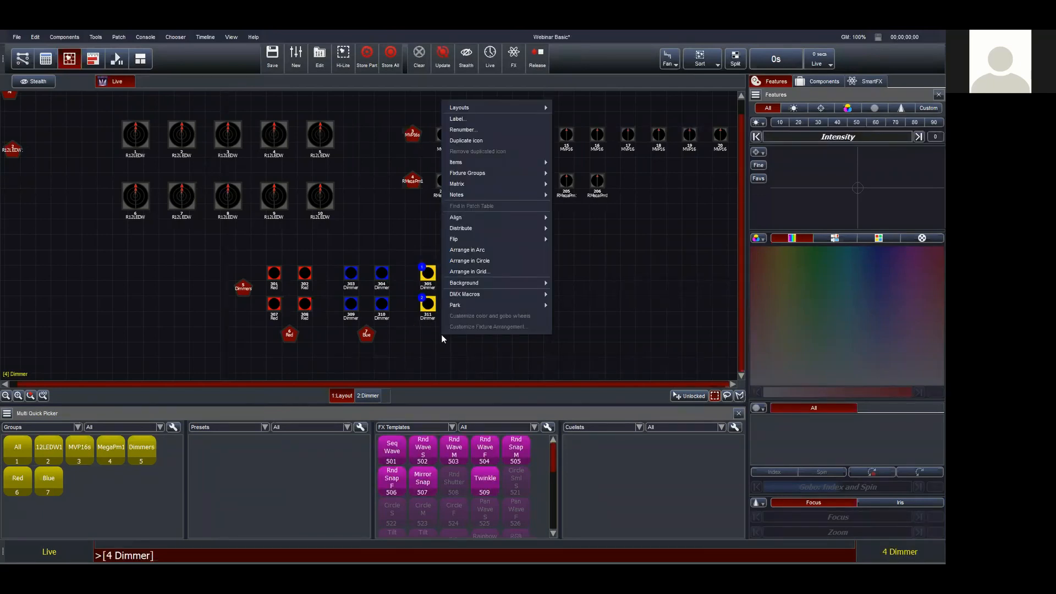
mouse_move(497, 173)
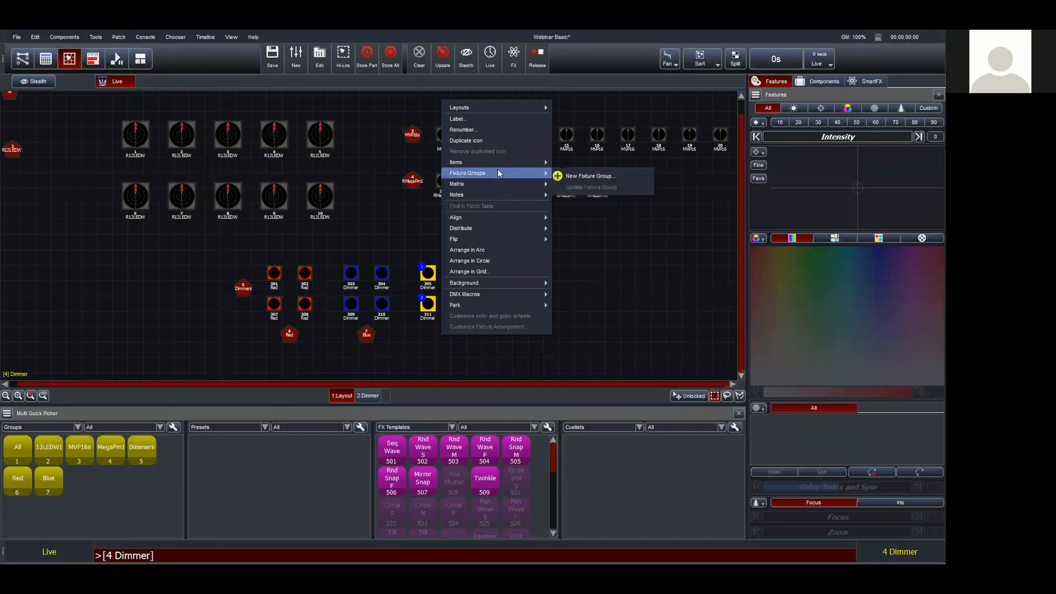
click(571, 177)
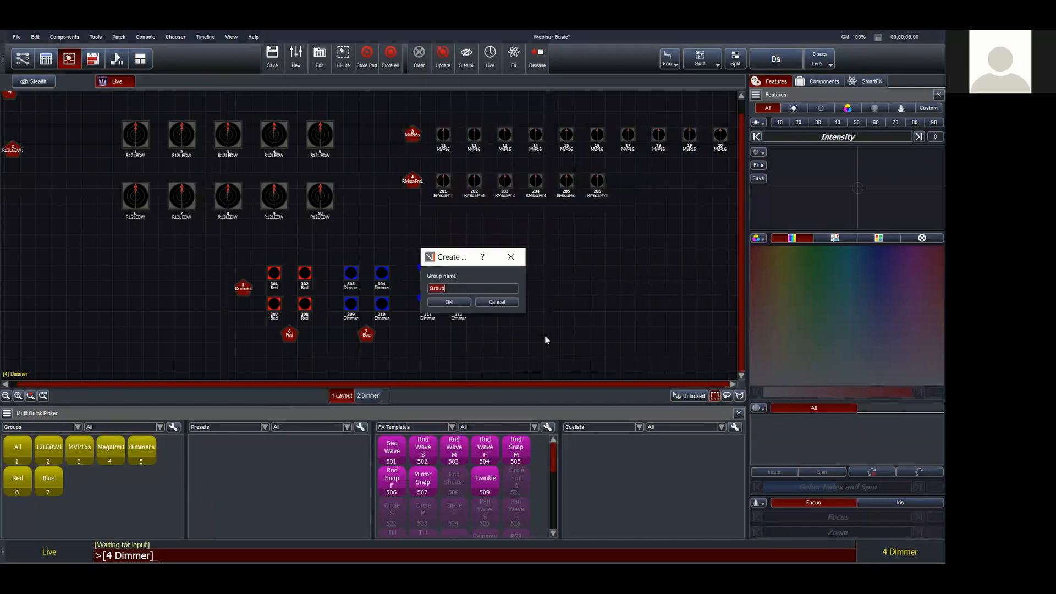
text(Amber)
key(Return)
click(548, 335)
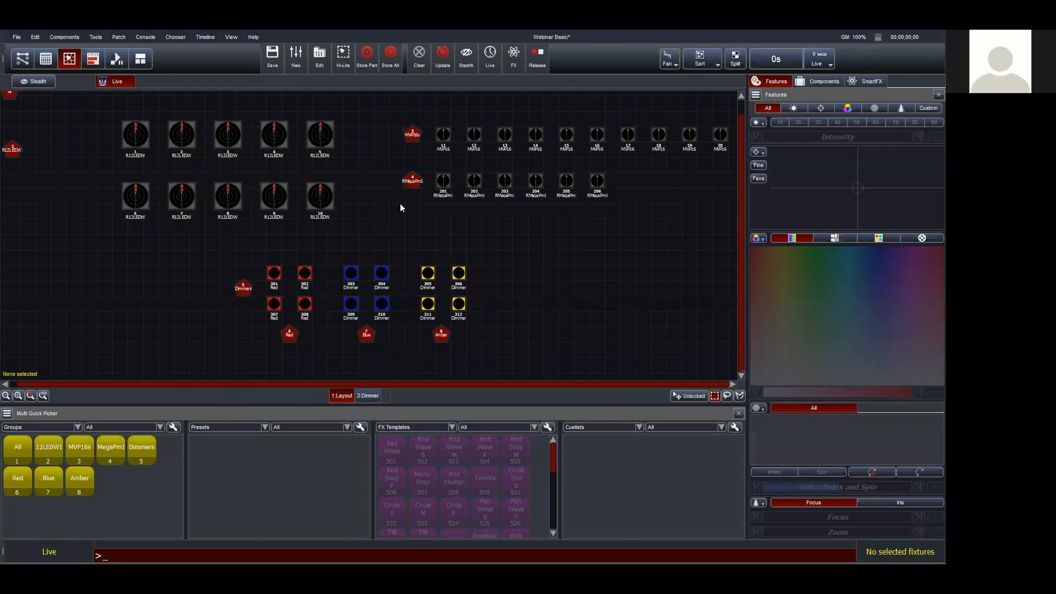
Set the RMegaPm1 group to full intensity and tilt its fixtures down from the centre position
click(412, 182)
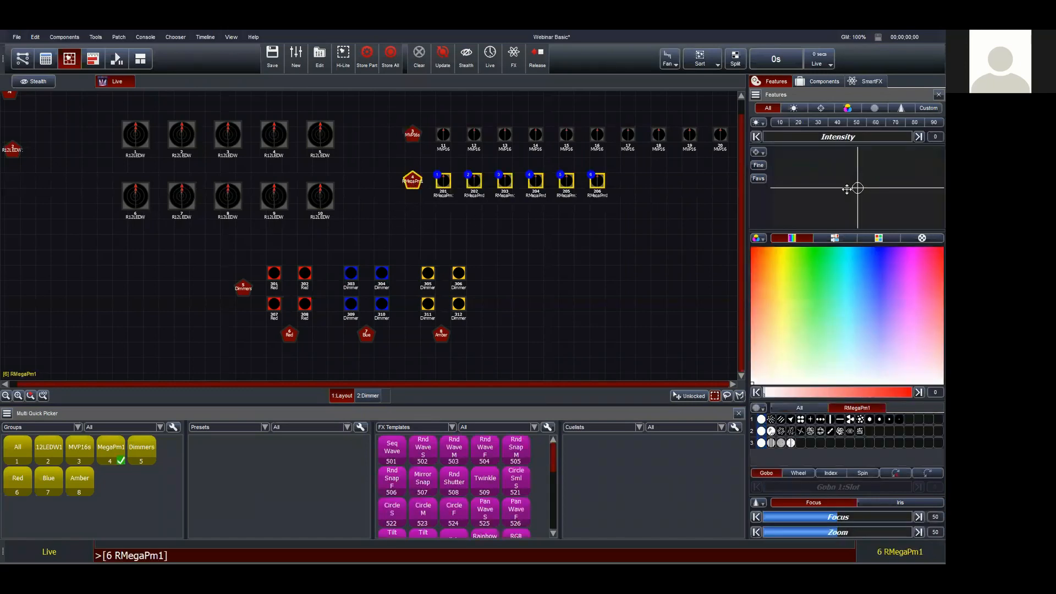
click(911, 135)
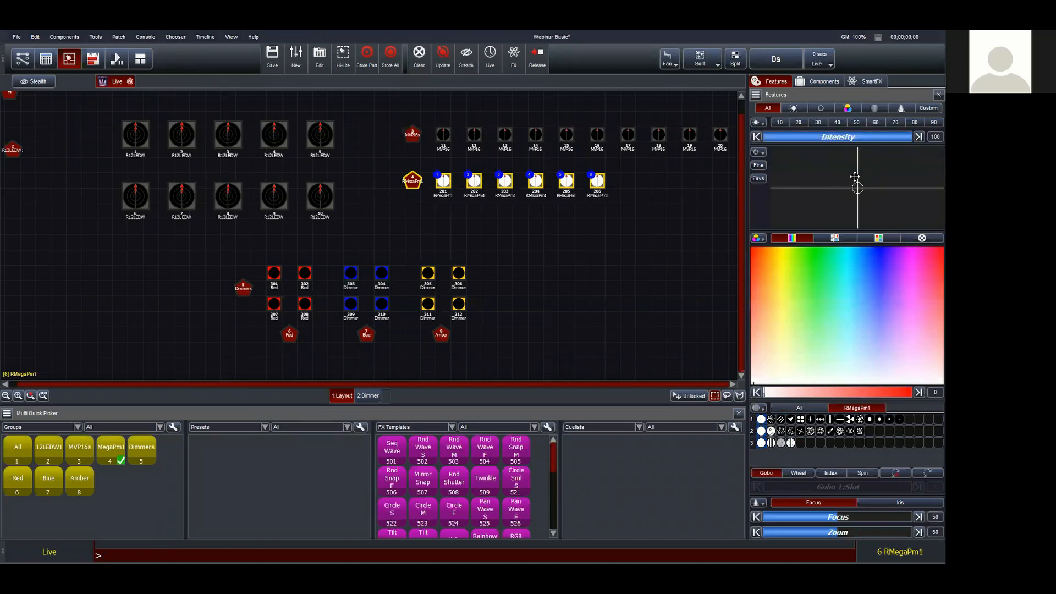
click(821, 107)
drag(757, 182, 757, 209)
Try the dark red colour wheel slot on the RMegaPm1 fixtures, compare the HSV picker, and return the wheel to open
click(848, 109)
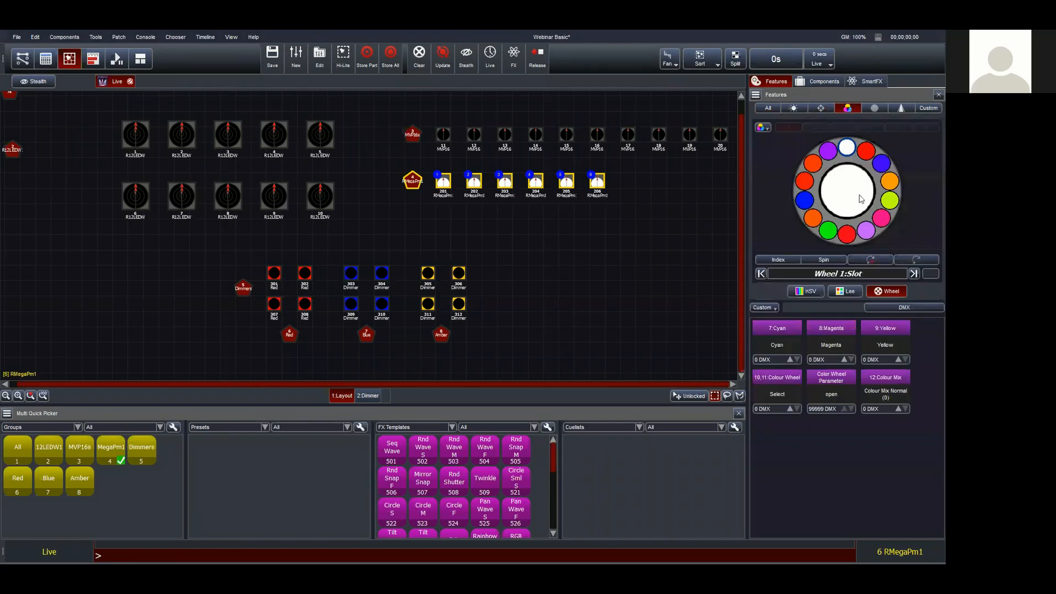
click(867, 150)
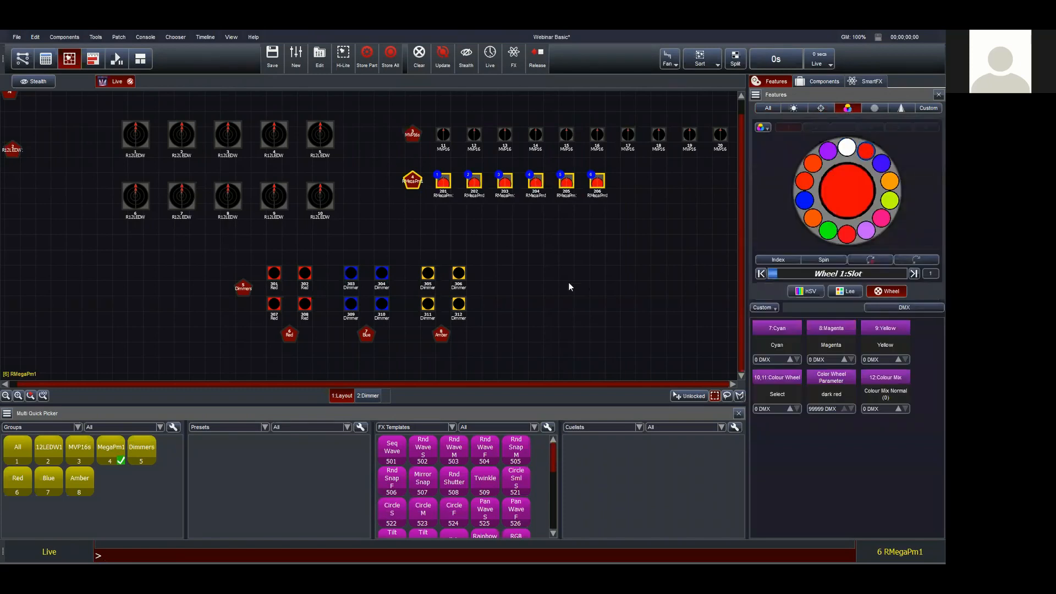
click(822, 294)
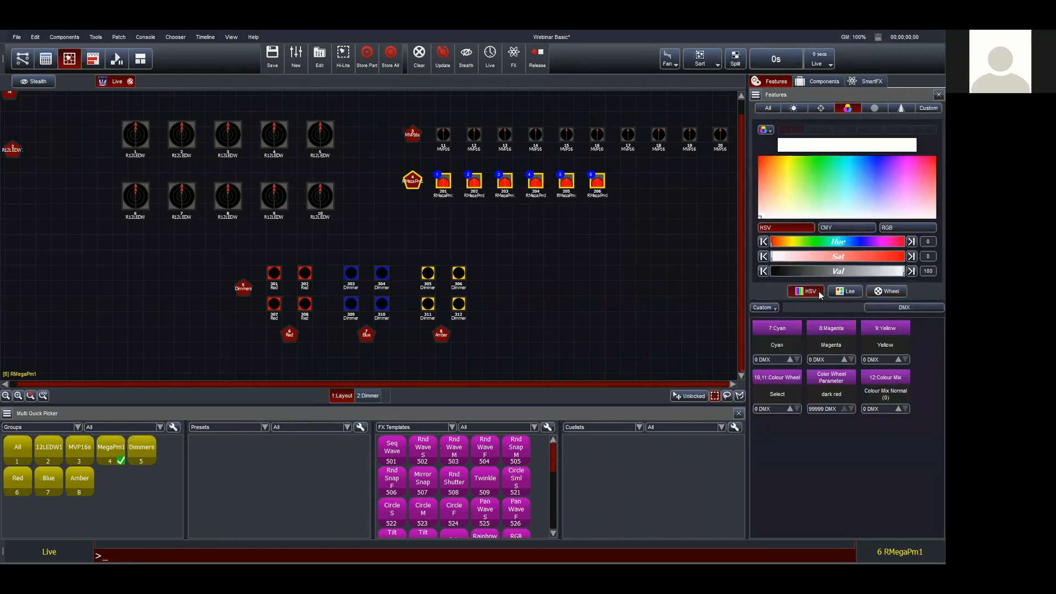
click(887, 292)
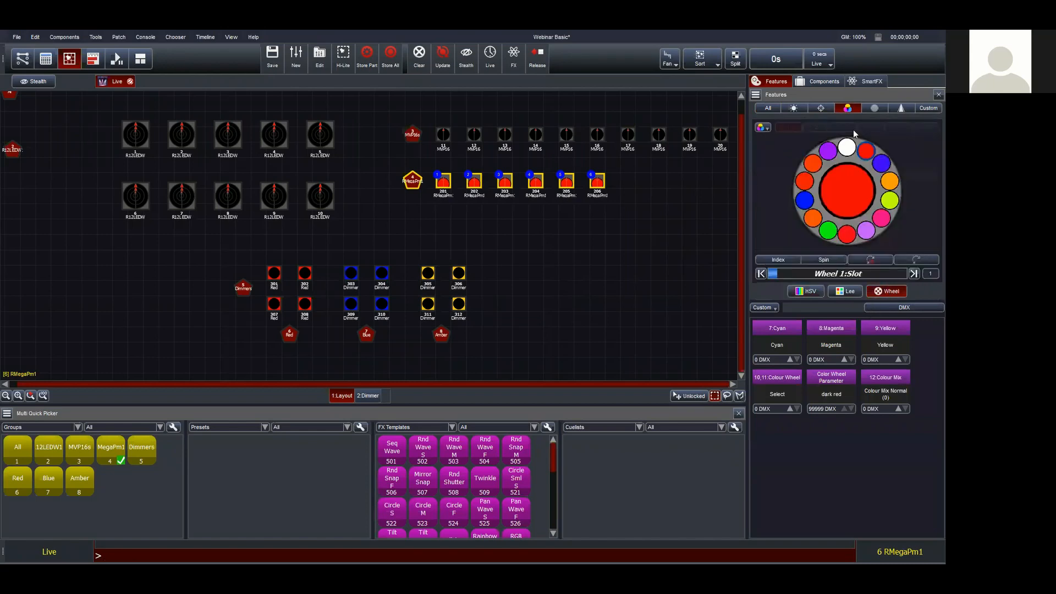
click(847, 149)
Mix a fully saturated red for the RMegaPm1 fixtures with hue 0 and saturation 100, and return to the overview of all features
click(806, 291)
drag(774, 174, 759, 158)
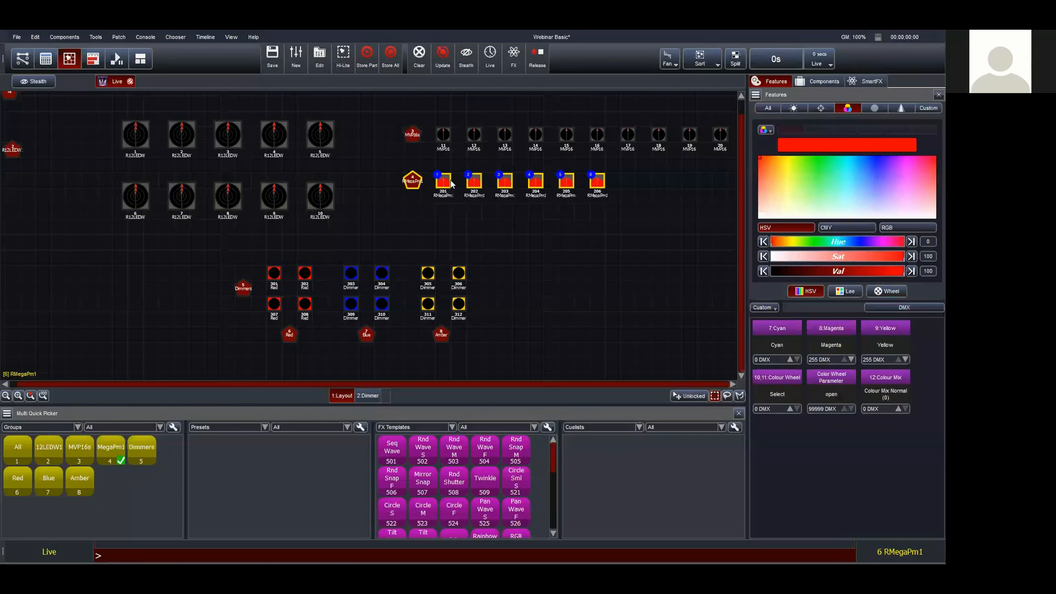
click(769, 107)
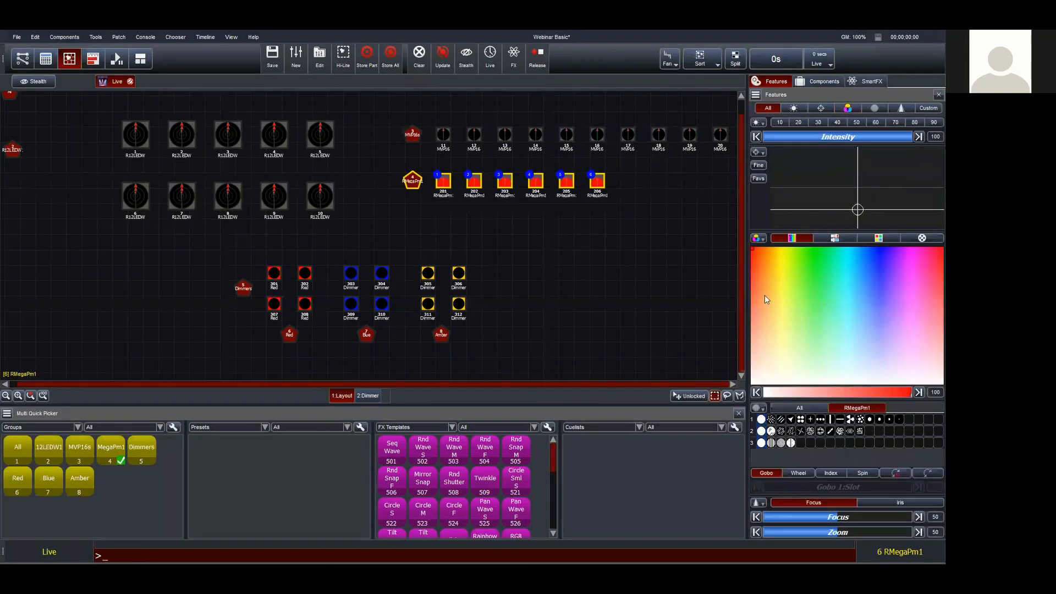
Create a preset named Red Down from the selected fixtures, storing global values for the position and colour features
right_click(223, 454)
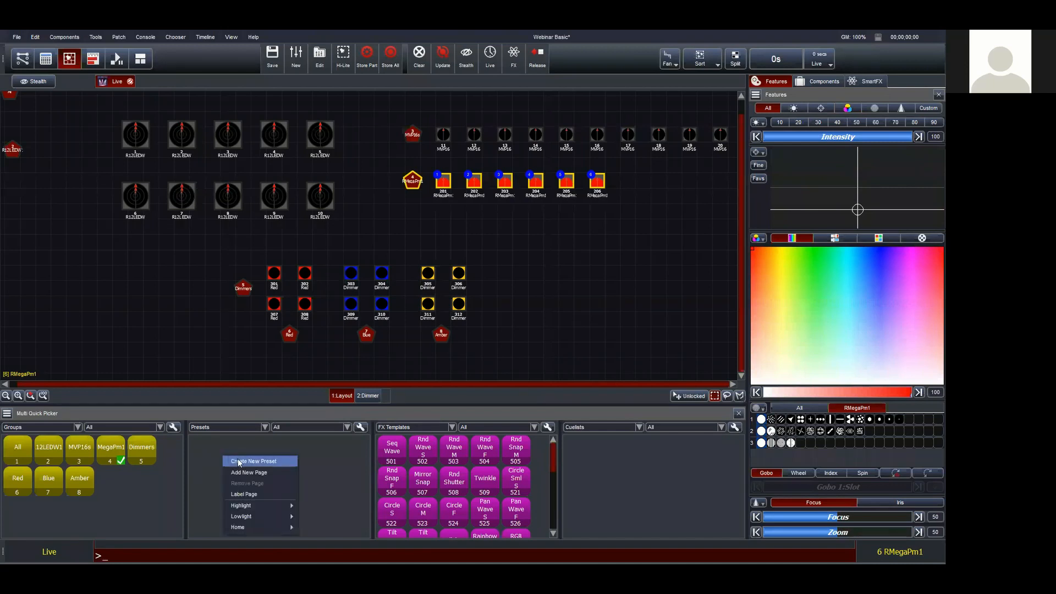
click(236, 462)
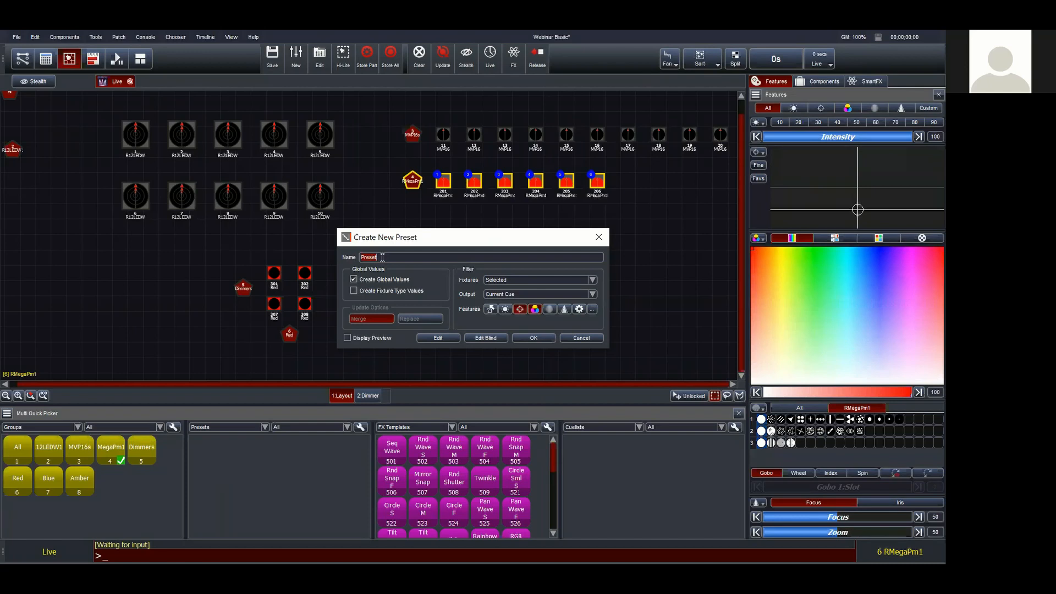
text(Red Down)
key(BackSpace)
text(wn)
key(BackSpace)
key(BackSpace)
key(BackSpace)
key(BackSpace)
text(own)
click(530, 314)
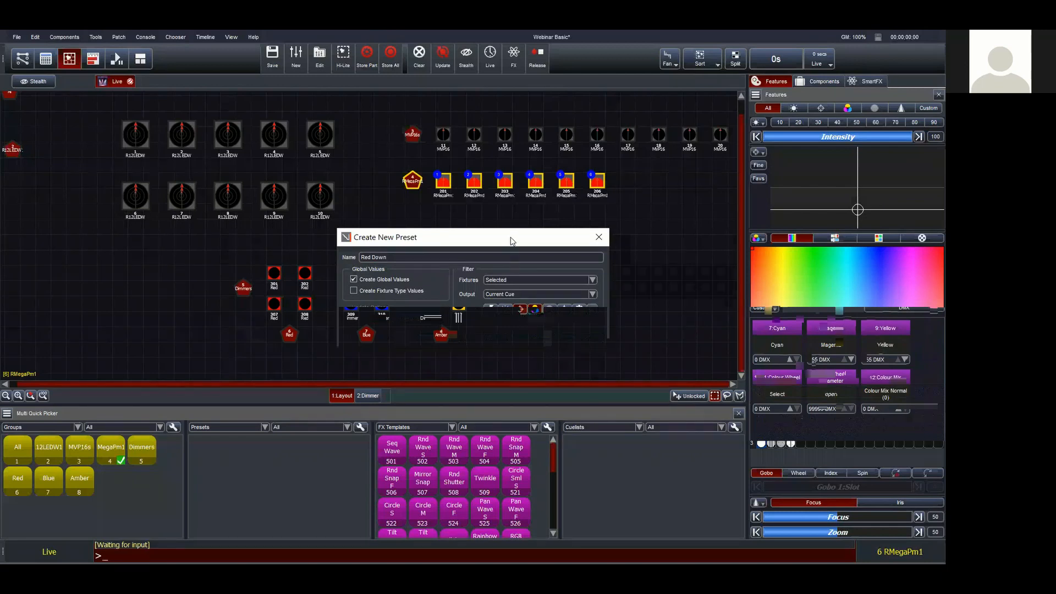
drag(511, 241, 575, 224)
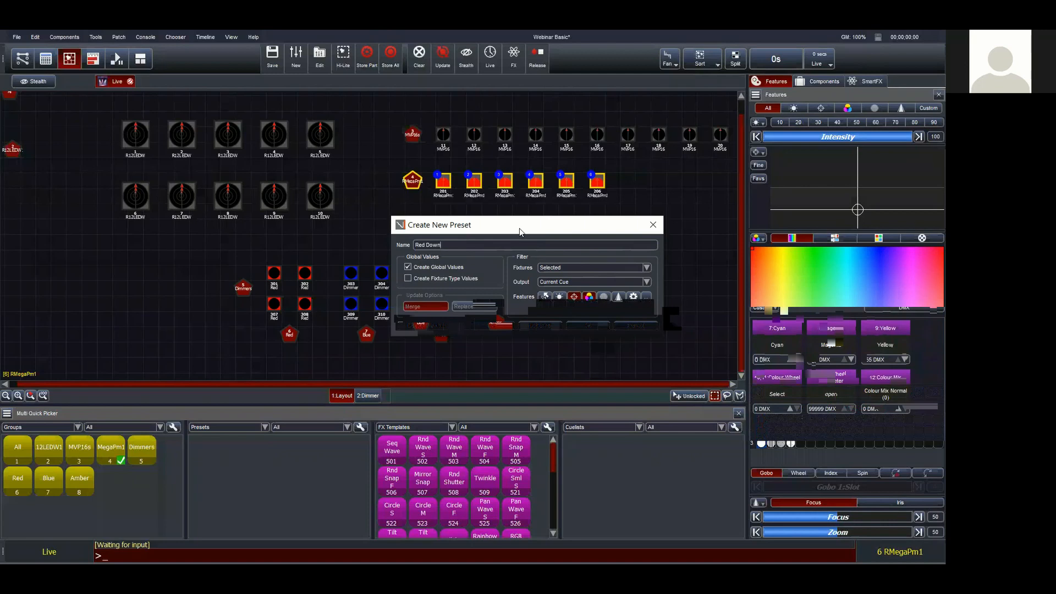
click(559, 298)
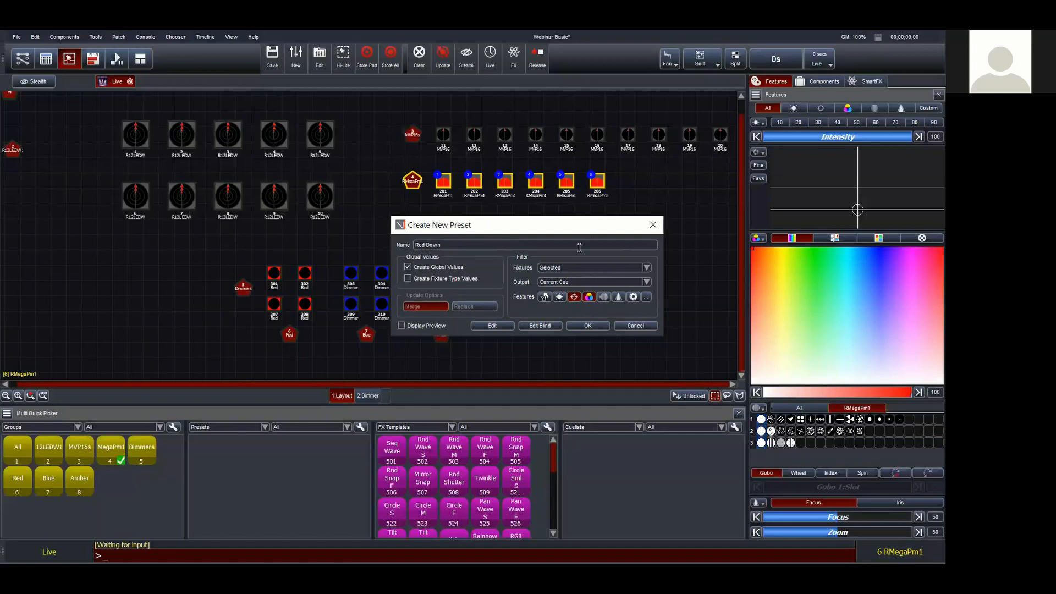
click(581, 326)
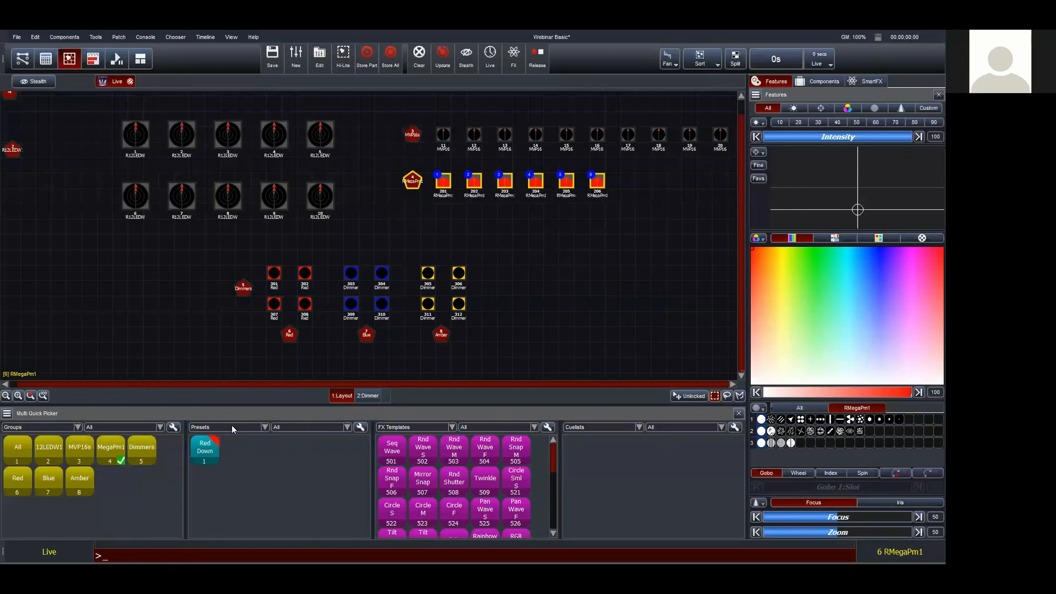
Filter the presets by position and other feature categories, and restore the list to all presets
click(300, 428)
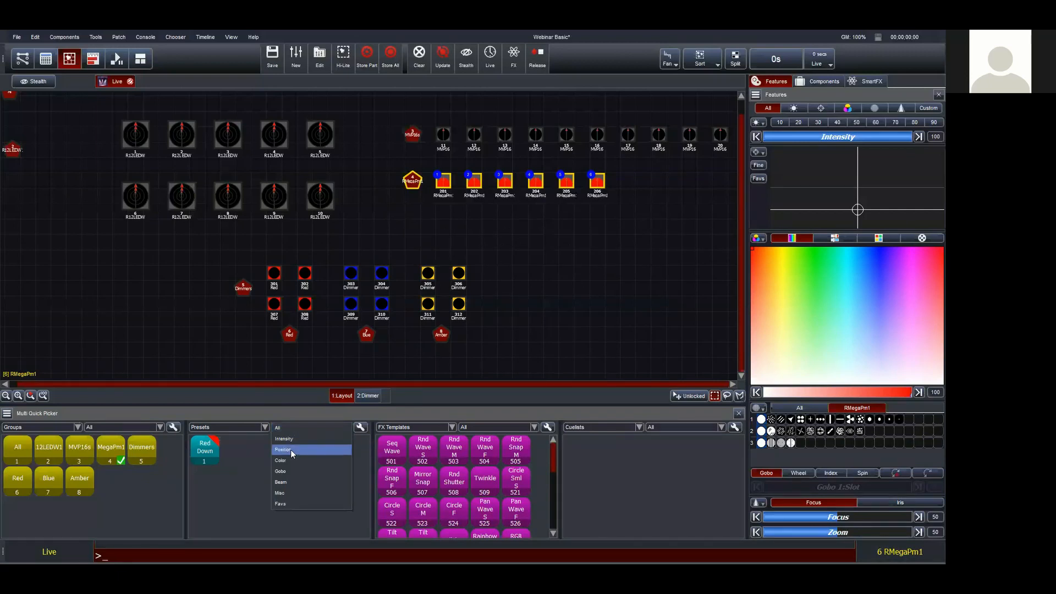
click(290, 450)
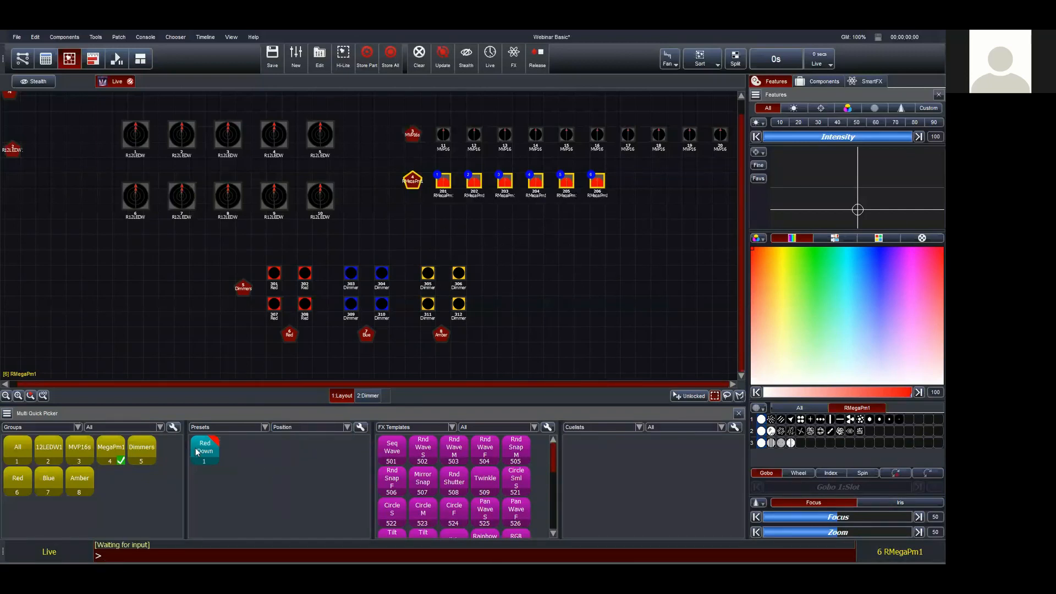
click(308, 425)
click(299, 440)
click(329, 424)
click(300, 449)
click(331, 427)
click(299, 387)
Clear the live values, test the Red Down preset on the MVP16 group at full intensity, and clear the live changes again
click(541, 273)
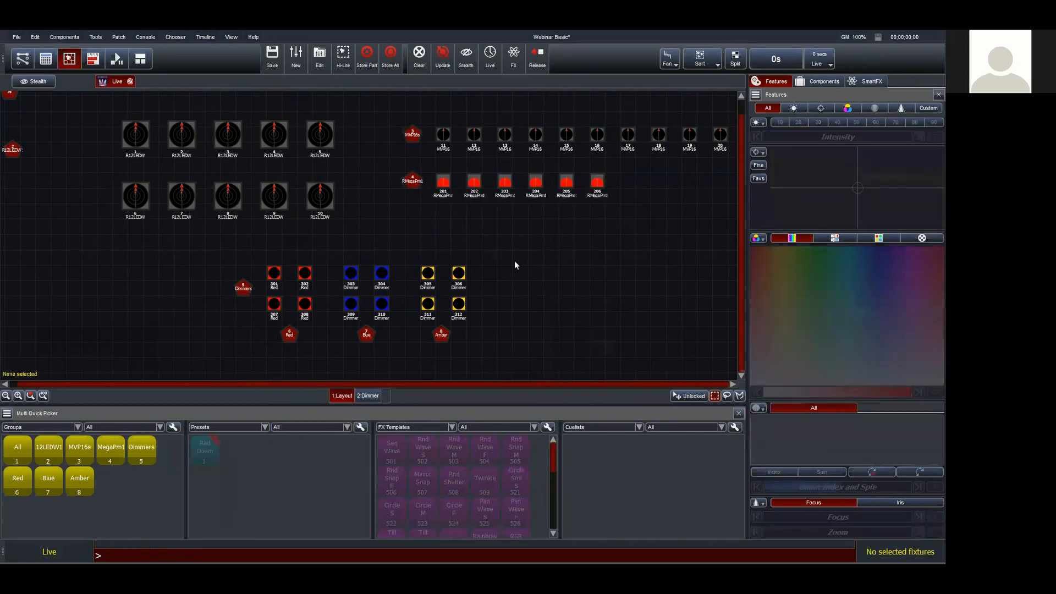
click(418, 53)
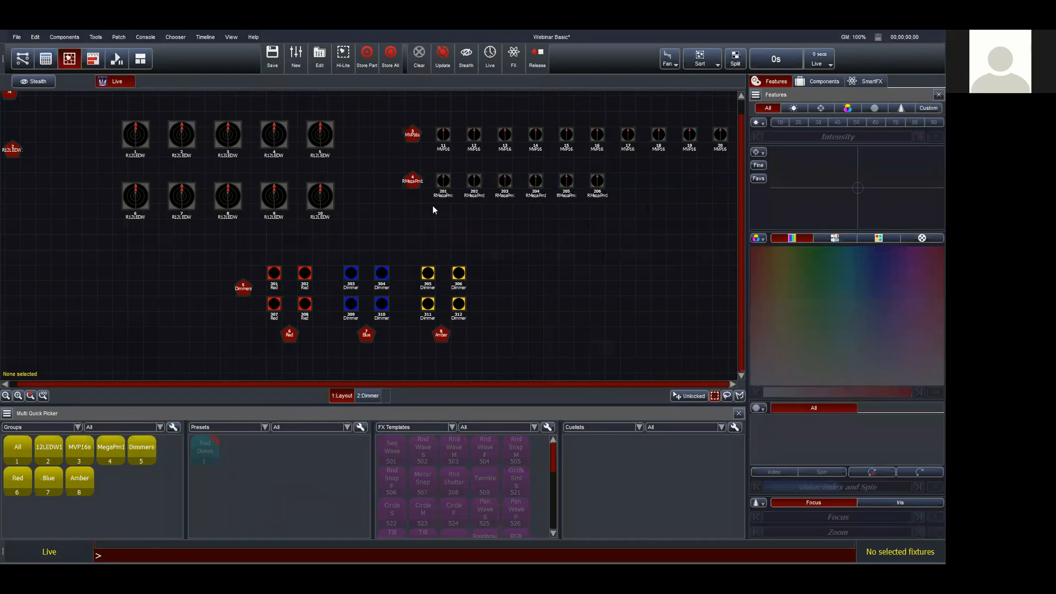
click(412, 133)
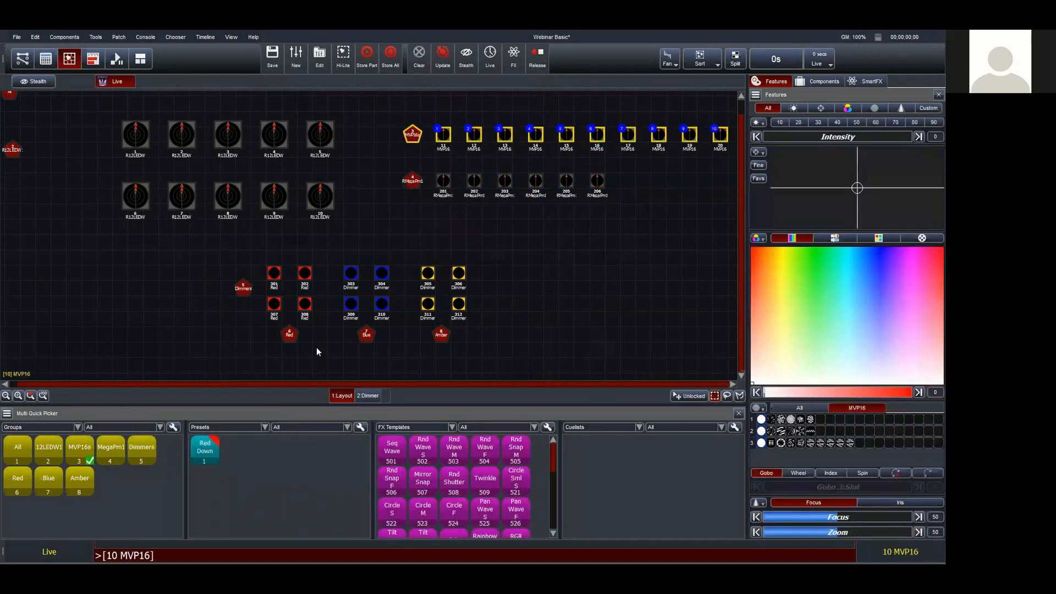
click(918, 136)
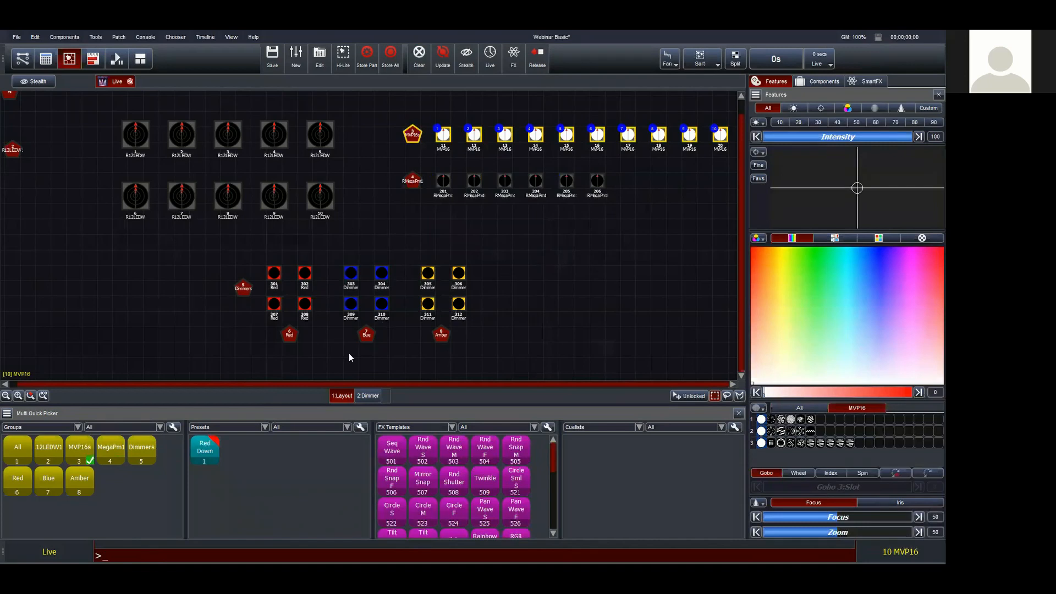
click(210, 444)
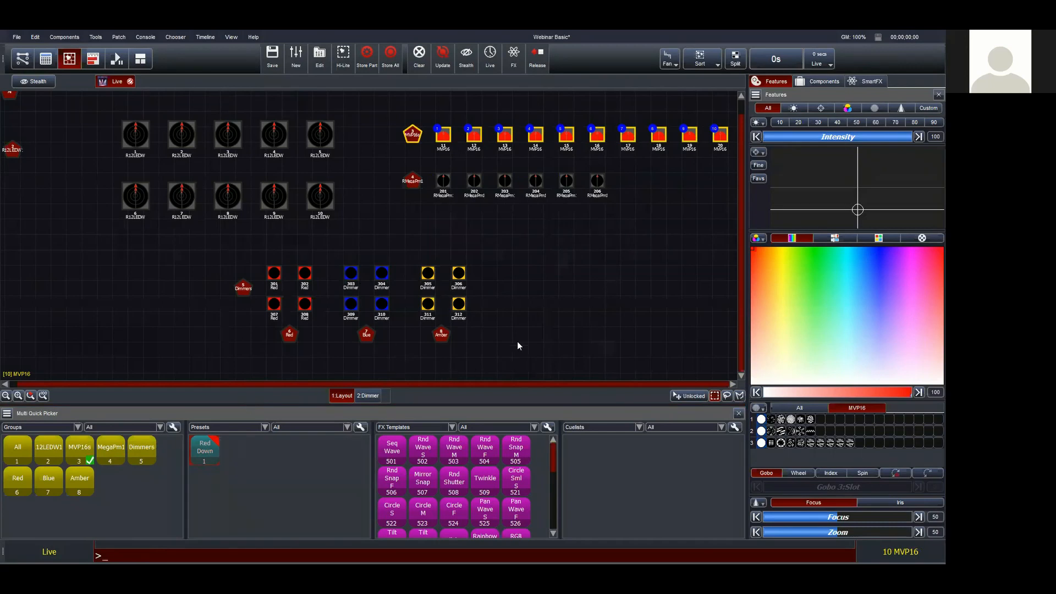
click(419, 52)
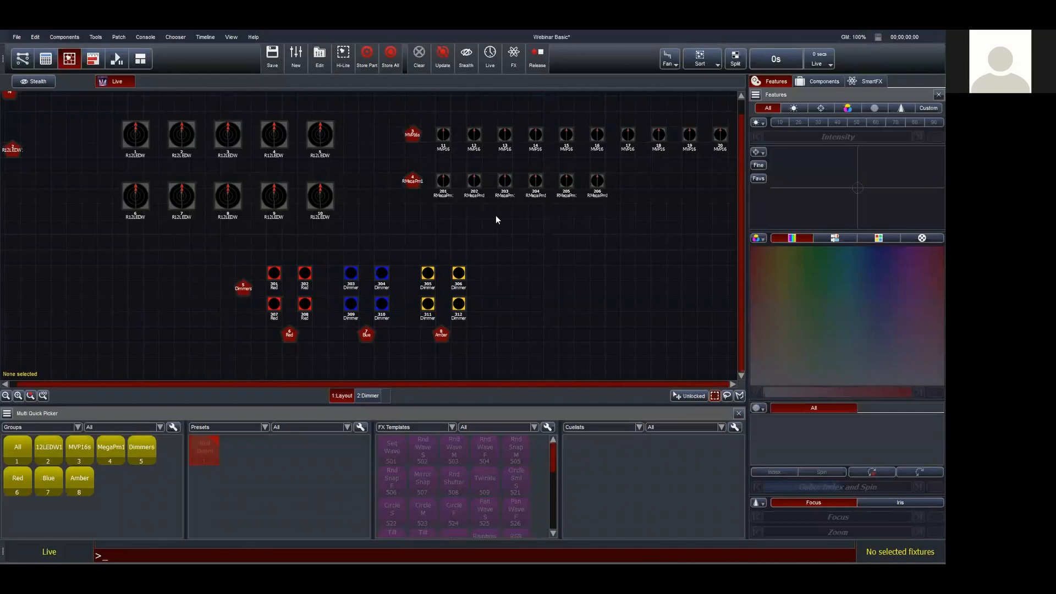
Set MVP16 fixtures 11 and 12 to full intensity and deselect them
click(443, 135)
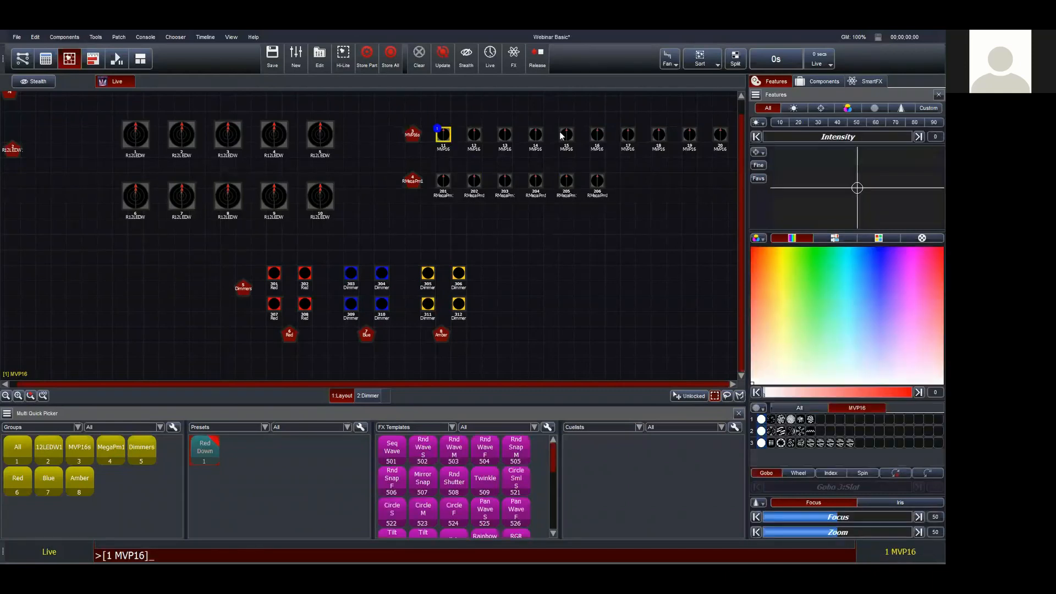
drag(432, 108, 488, 149)
drag(773, 137, 935, 150)
click(472, 157)
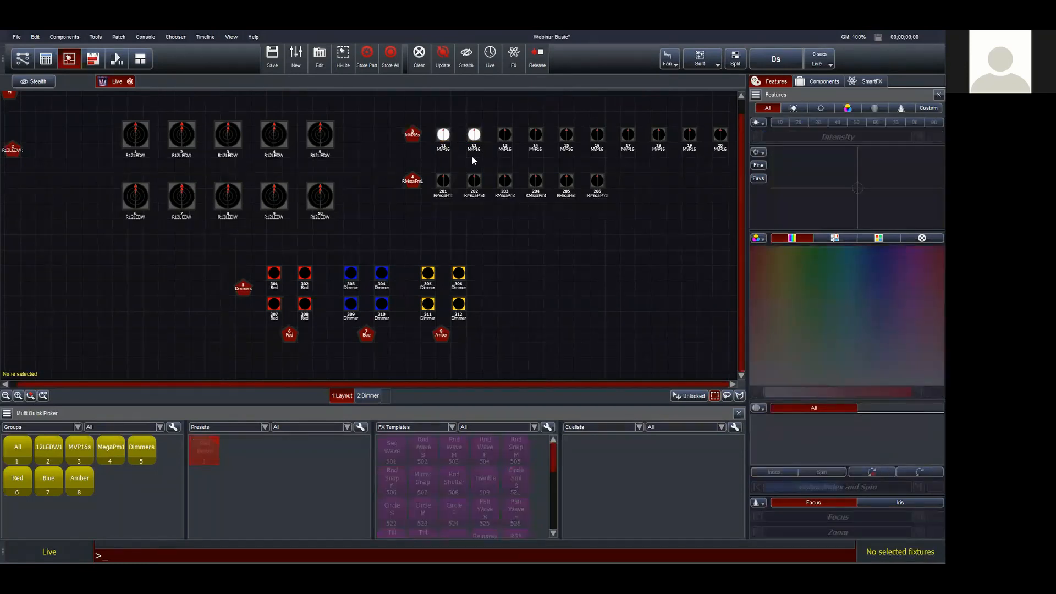
Colour MVP16 fixture 11 red and fixture 12 cyan at full saturation, and deselect them
click(443, 135)
drag(781, 287, 679, 199)
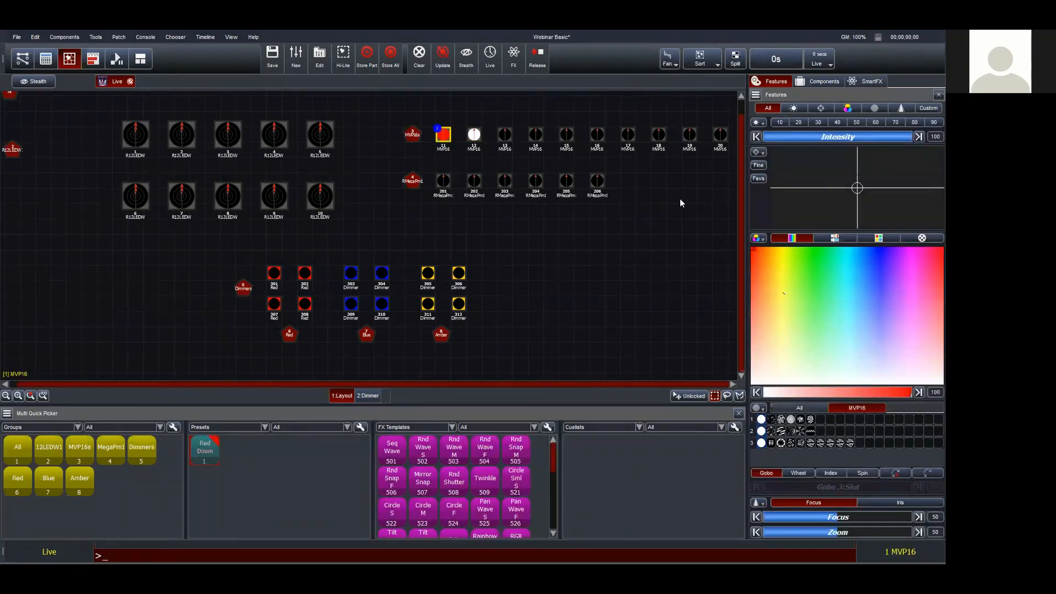
click(498, 142)
click(475, 134)
drag(840, 295, 833, 218)
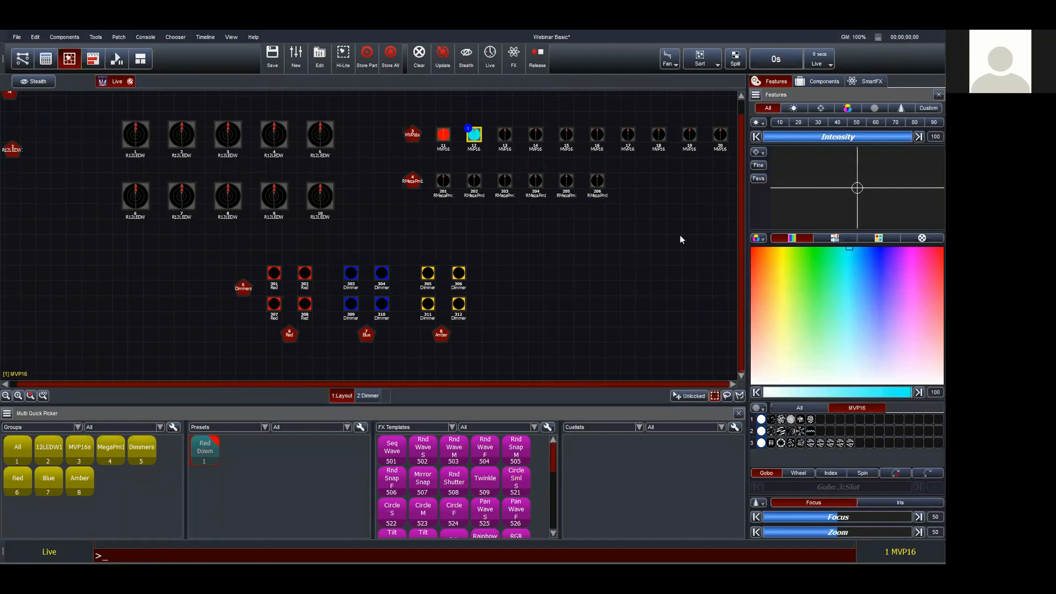
click(655, 260)
Select MVP16 fixtures 11 and 12, look up the command for copying their values, and deselect them
drag(428, 114, 486, 153)
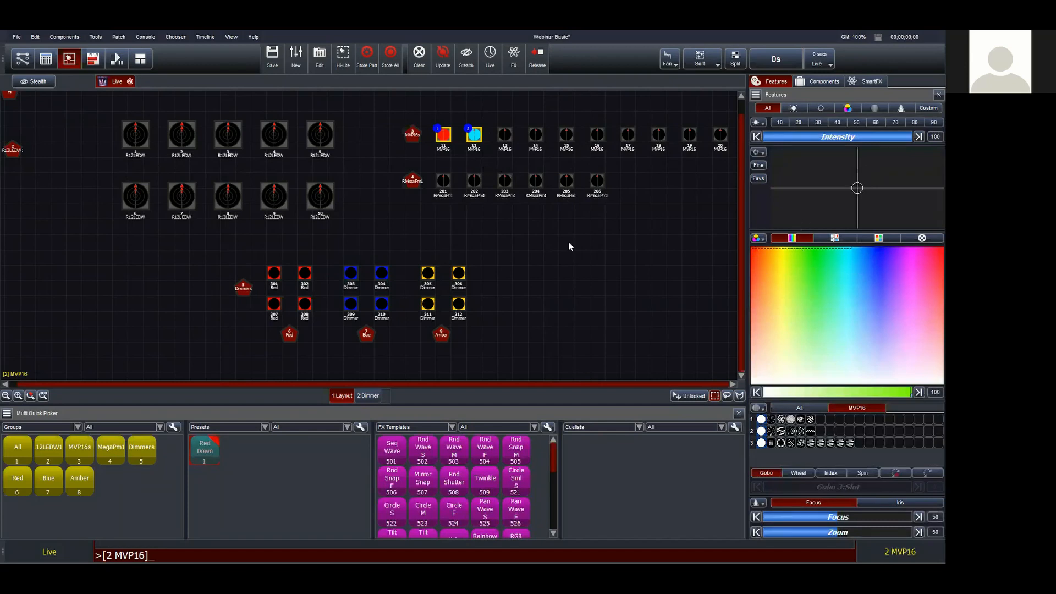
click(572, 264)
drag(431, 117, 483, 150)
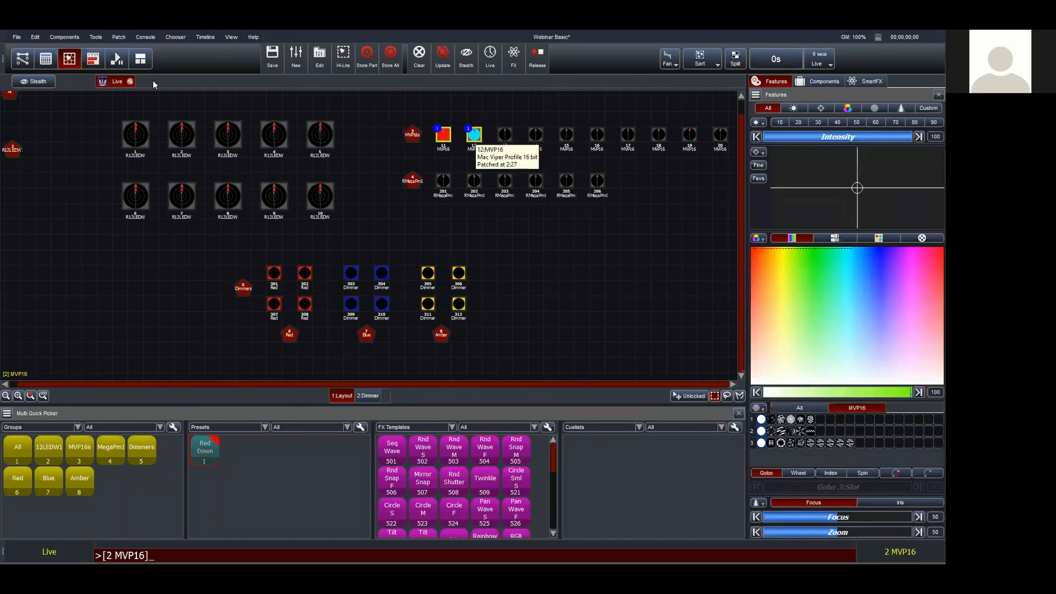
click(35, 39)
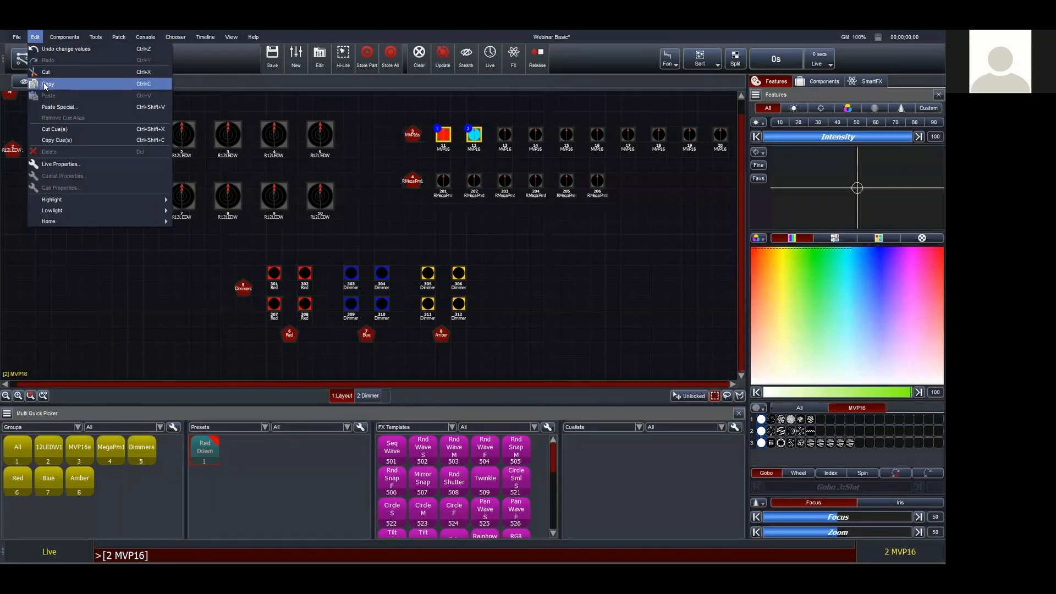
click(446, 166)
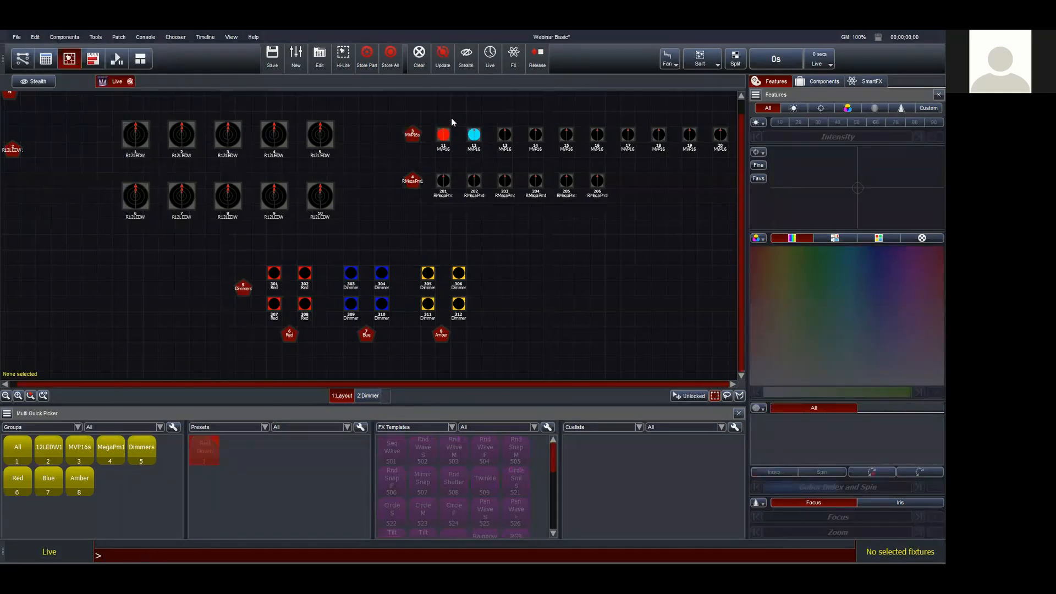
Copy the values of MVP16 fixtures 11 and 12 and paste them across the whole MVP16 group
drag(437, 120, 471, 138)
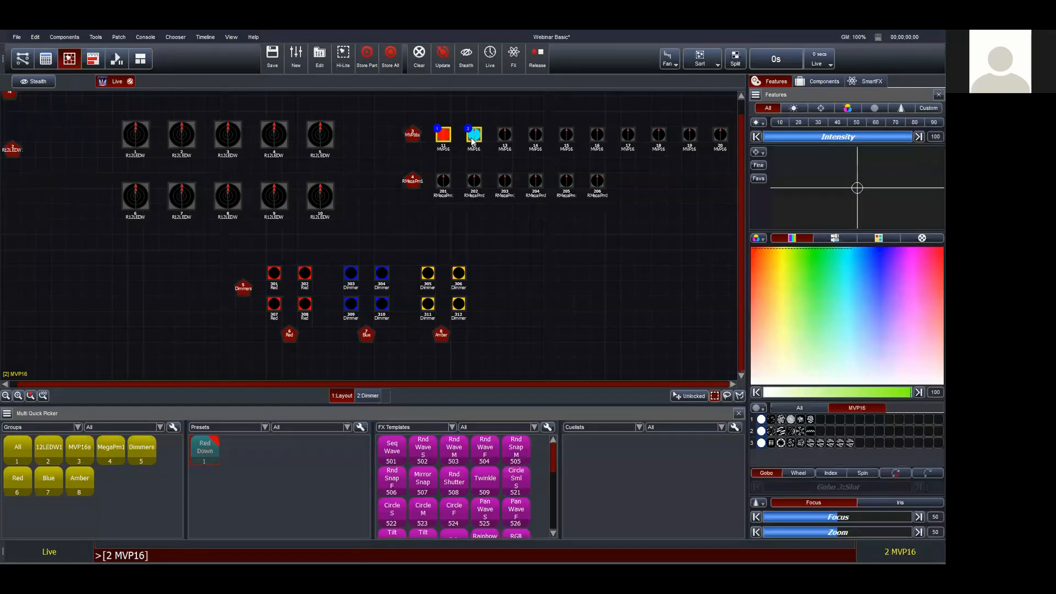
key(ctrl+c)
click(414, 140)
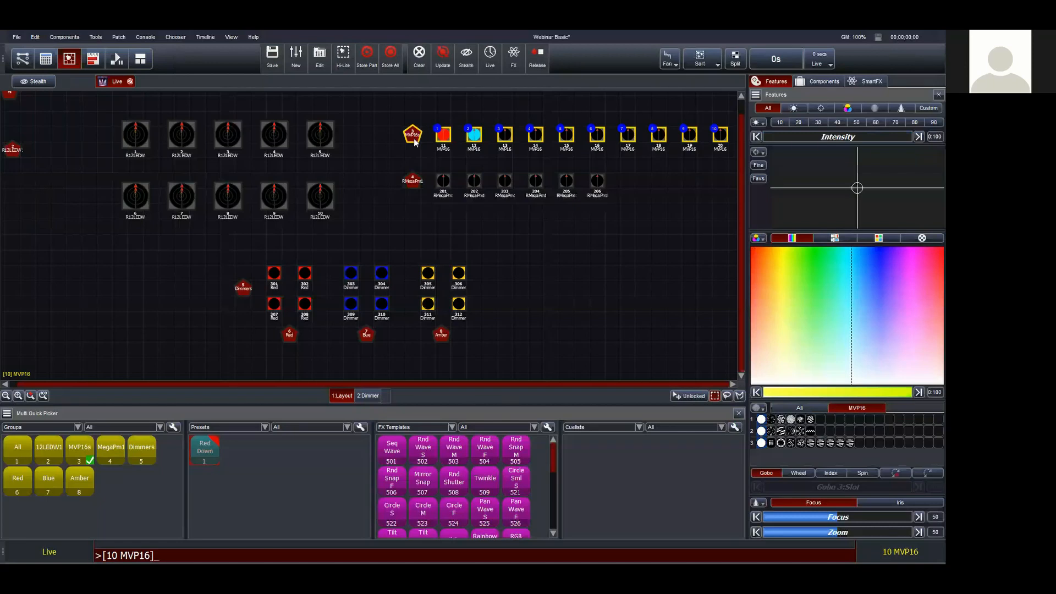
key(shift)
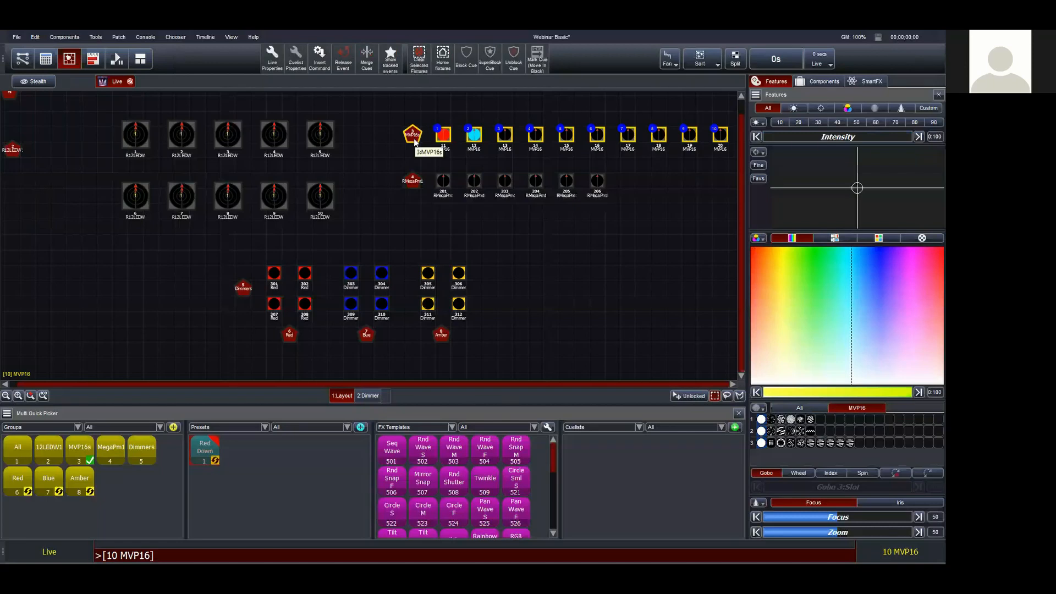
key(ctrl+v)
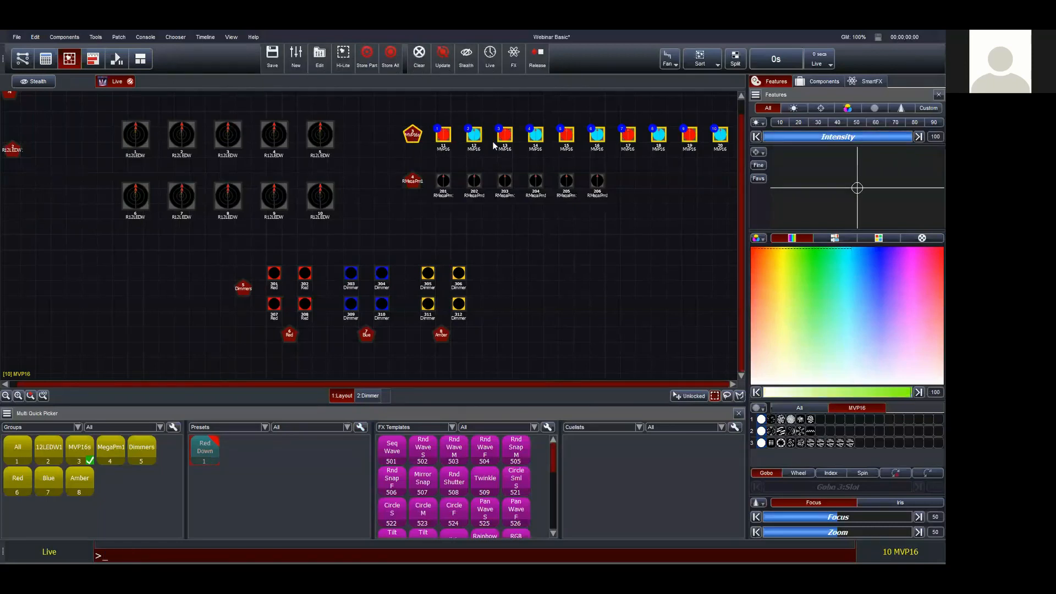
Paste the copied red and cyan values onto the six-fixture RMegaPm1 group and deselect it
click(412, 181)
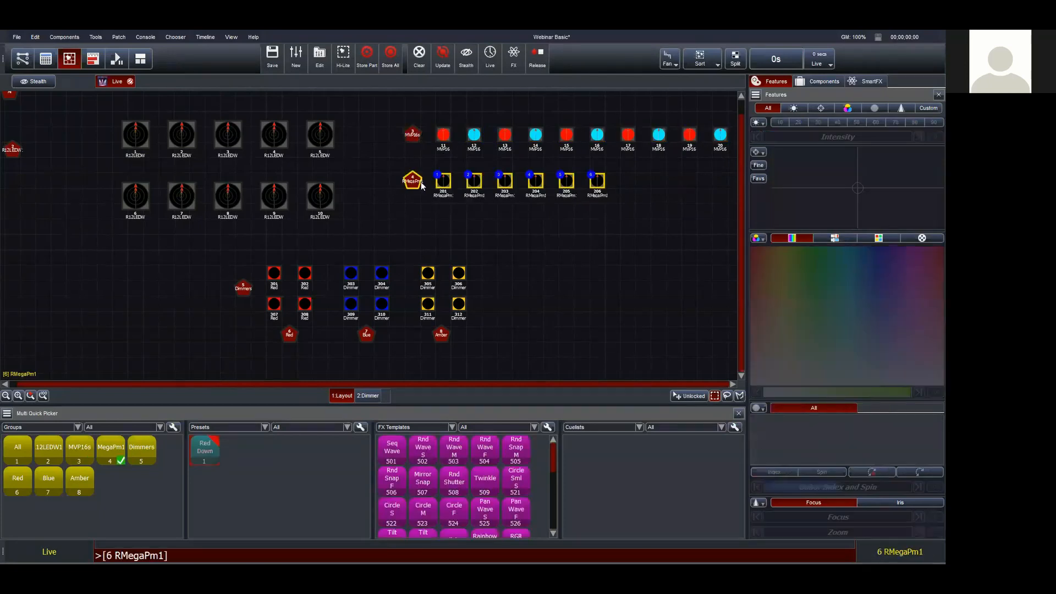
key(shift)
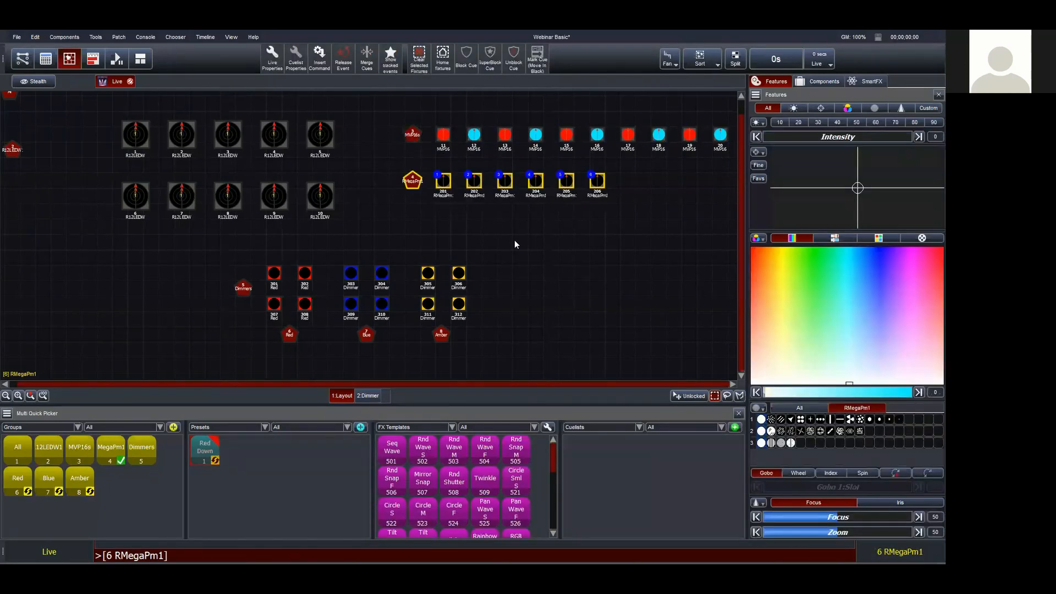
key(ctrl+v)
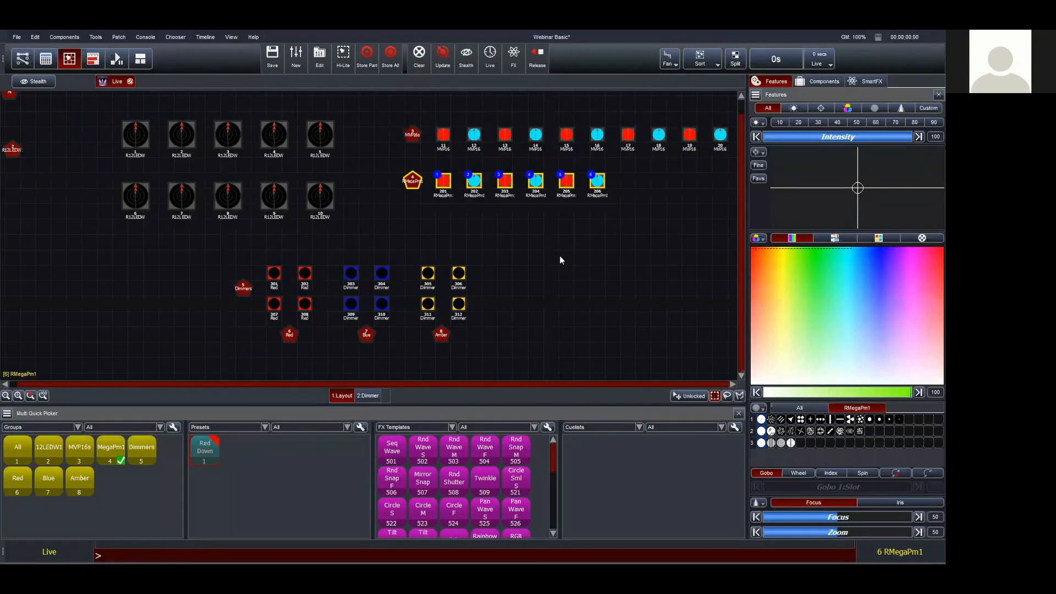
click(462, 209)
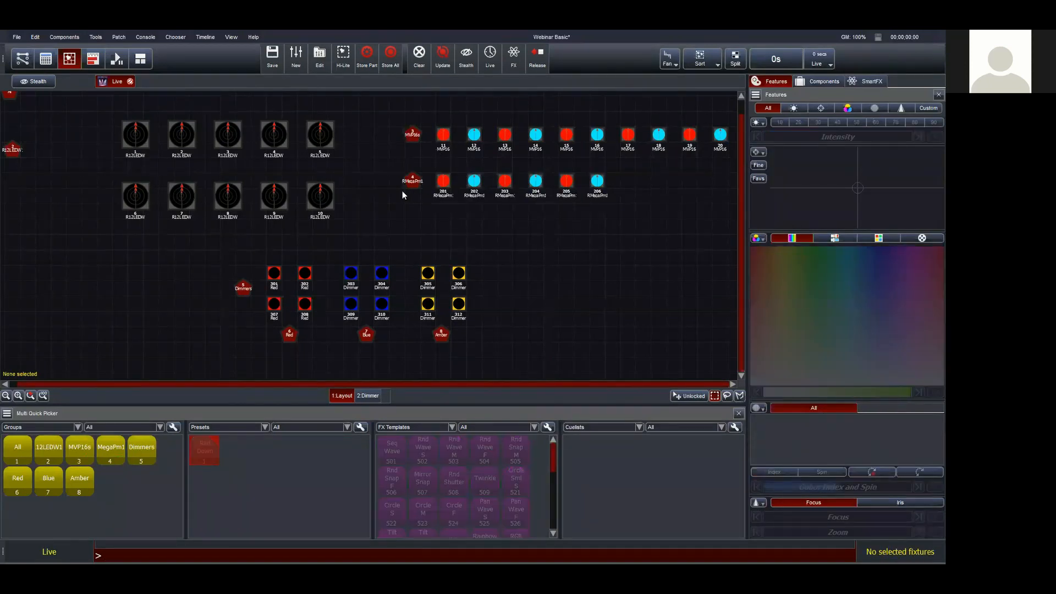
Examine the colour wheel slots of RMegaPm1 fixture 201 during a temporary blackout, restore the colour spectrum view, and deselect the fixture
key(ctrl+b)
click(445, 180)
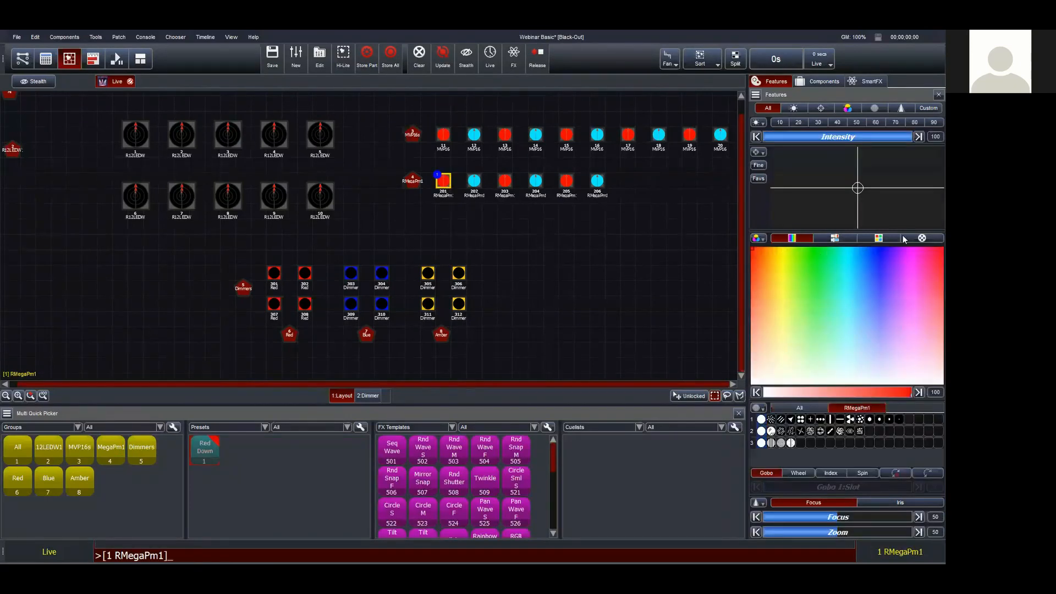
click(922, 238)
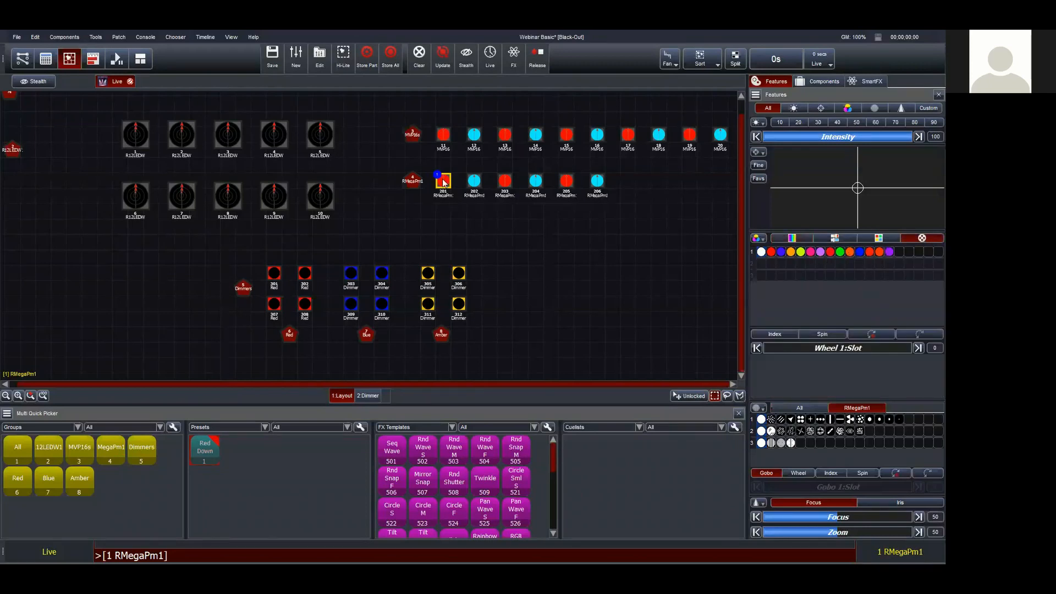
key(ctrl+b)
click(787, 238)
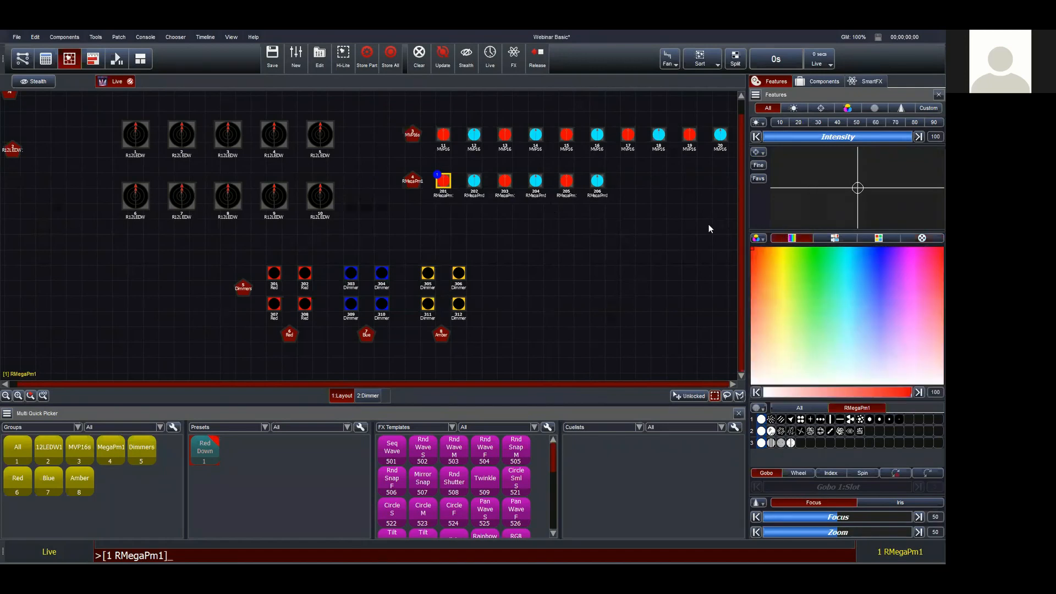
click(440, 213)
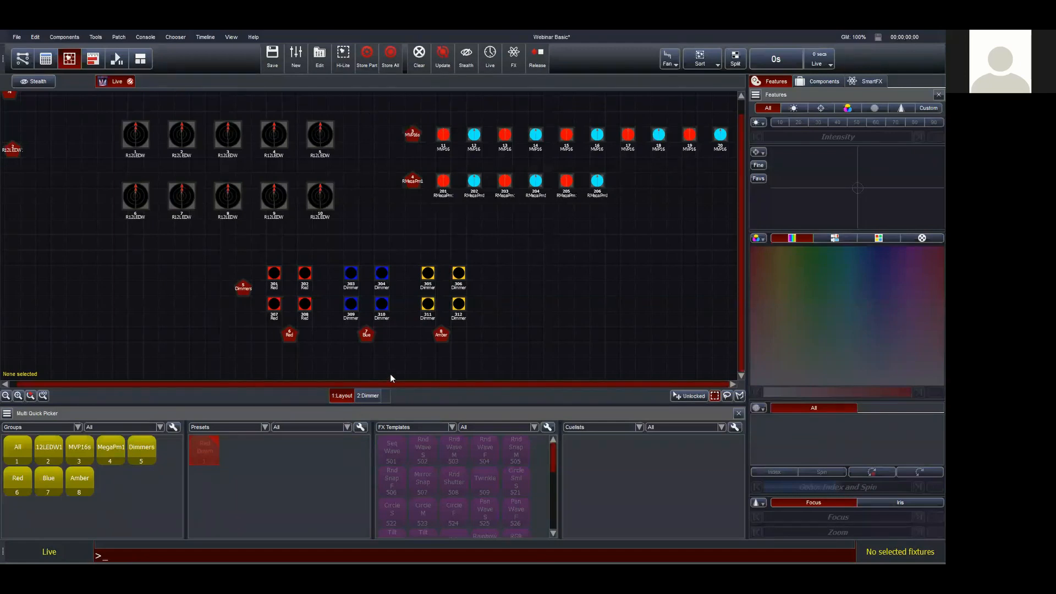
Clear the live values and set up two preset pickers, one filtered to Color and one replacing FX Templates filtered to Position
click(419, 55)
click(413, 183)
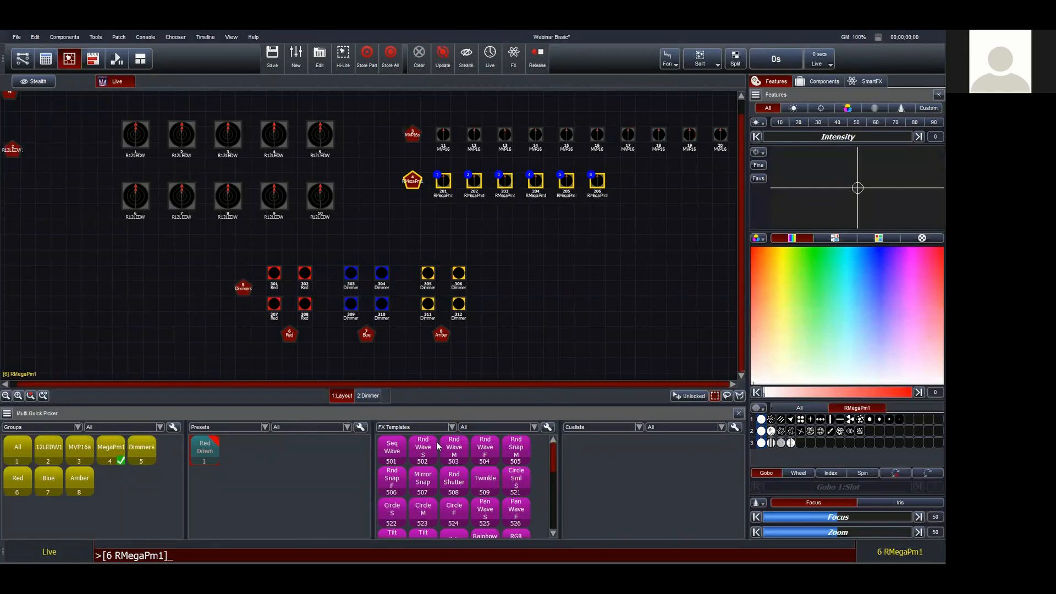
click(418, 427)
click(401, 417)
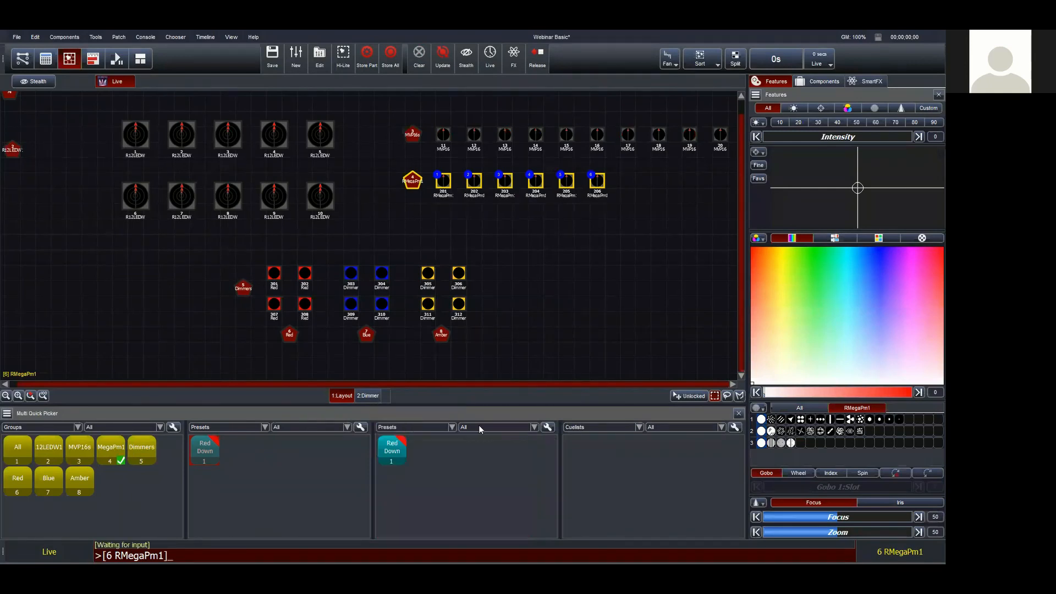
click(479, 427)
click(478, 450)
click(310, 428)
click(296, 460)
Test the colour part of the Red Down preset on the RMegaPm1 group at 99% intensity, and clear the live values
drag(778, 135, 911, 137)
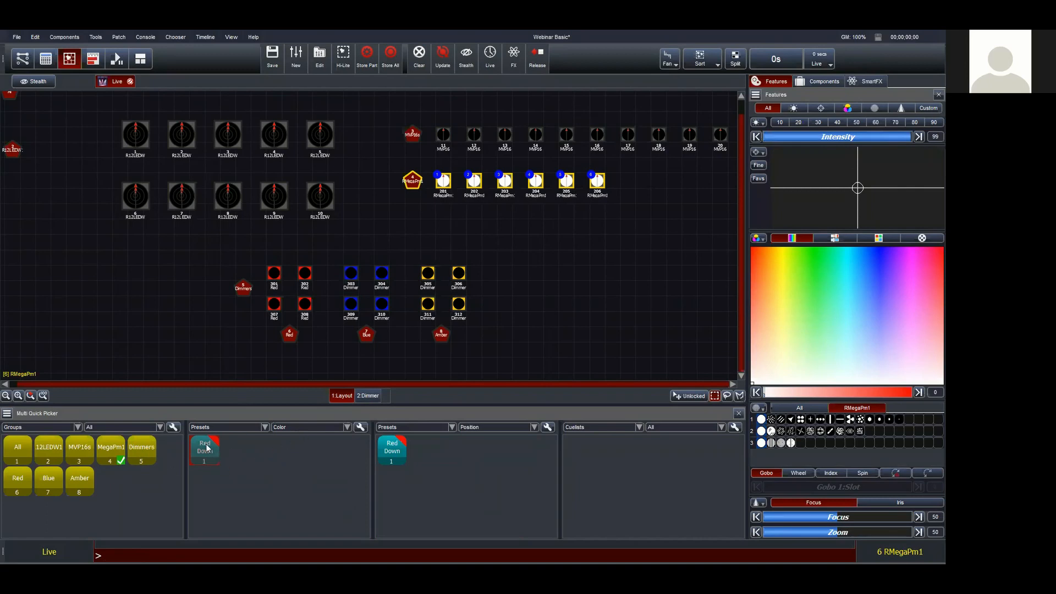
click(207, 447)
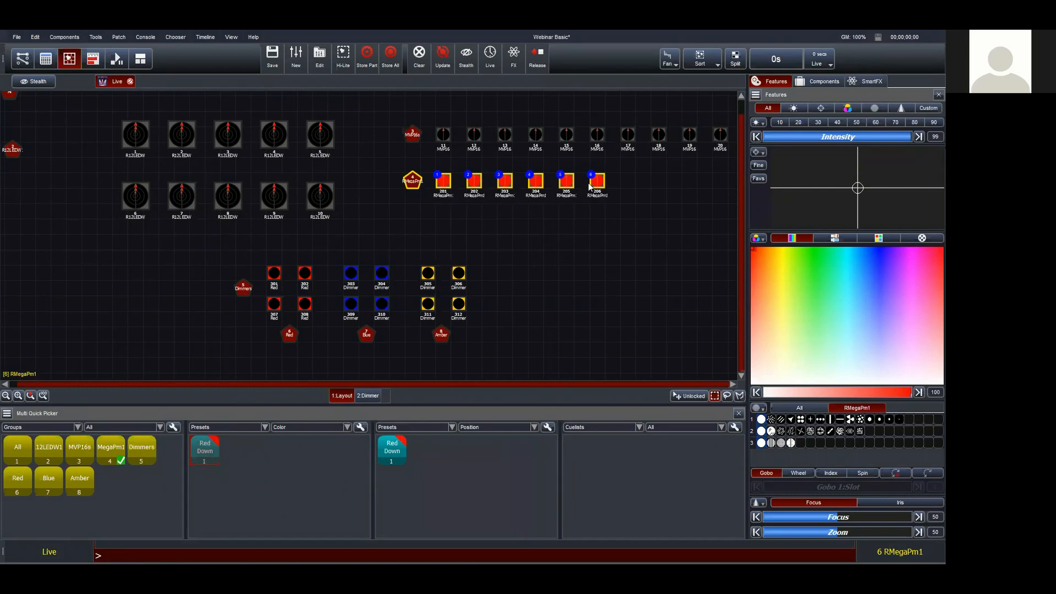
click(420, 53)
Test the position part of the Red Down preset on the RMegaPm1 group at full intensity, then deselect and clear the live values
drag(774, 136, 913, 138)
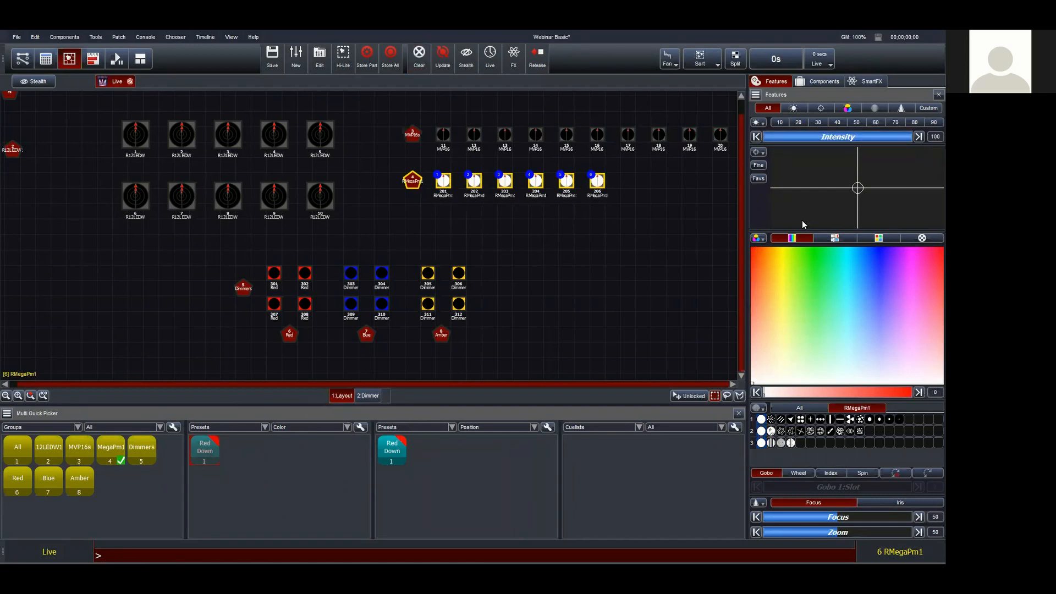
click(398, 450)
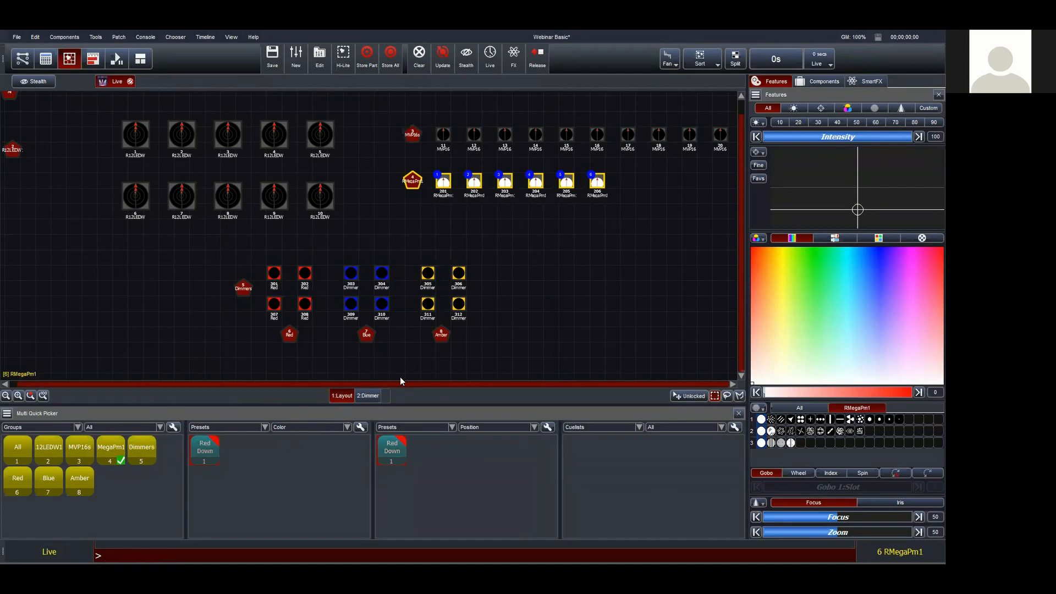
click(577, 321)
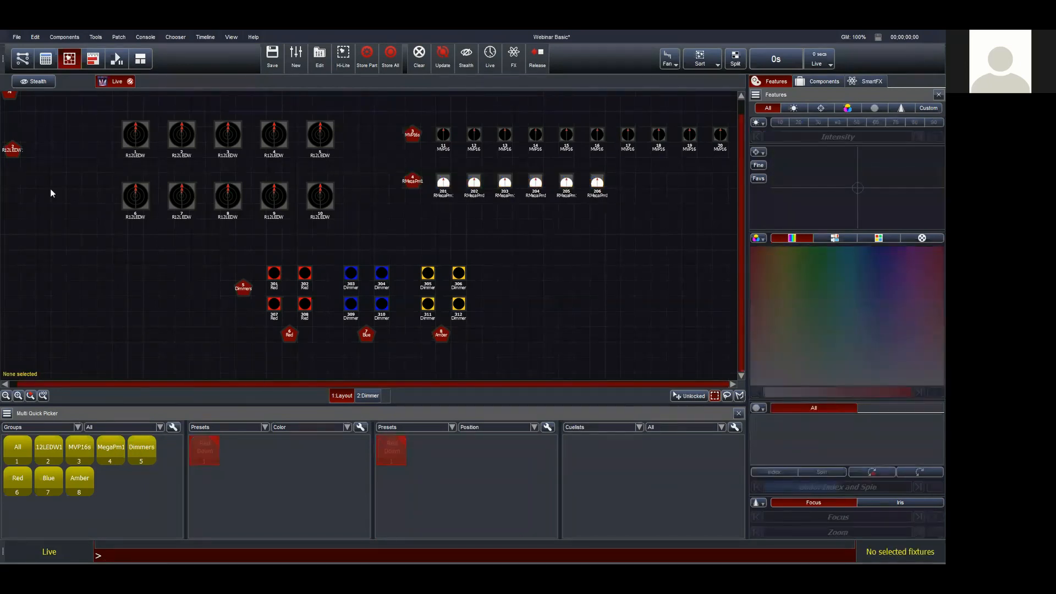
click(130, 81)
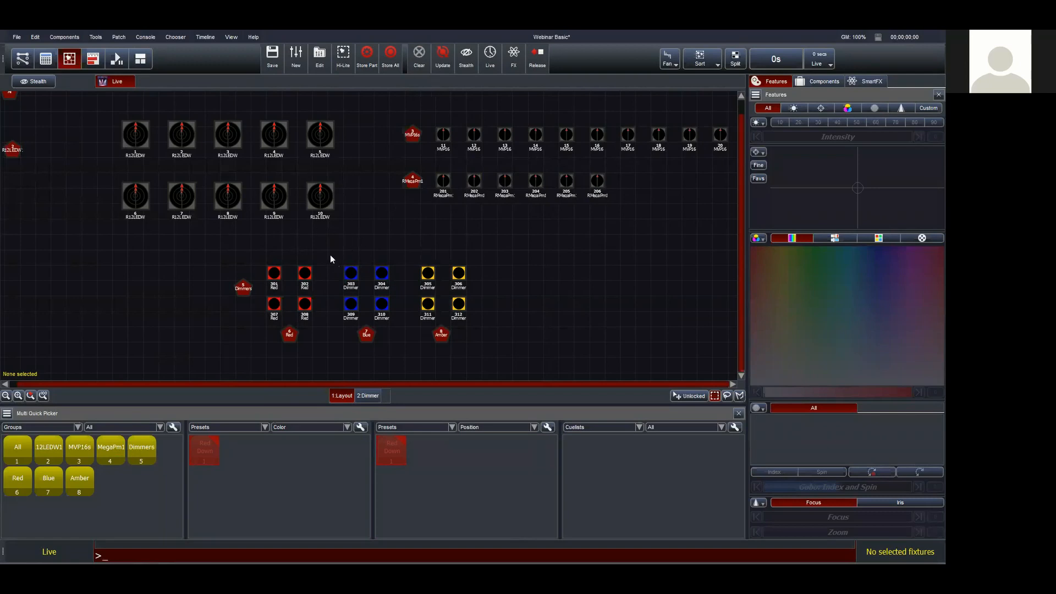
Bring the Blue dimmer group to full intensity, clear the live values, and deselect the group
drag(333, 246, 404, 348)
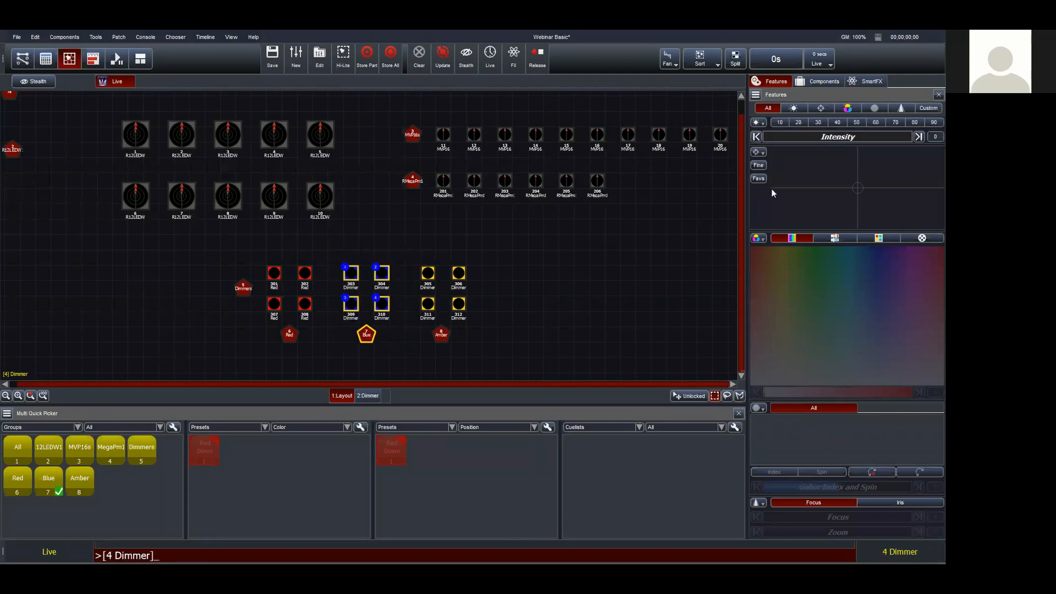
drag(774, 137, 936, 145)
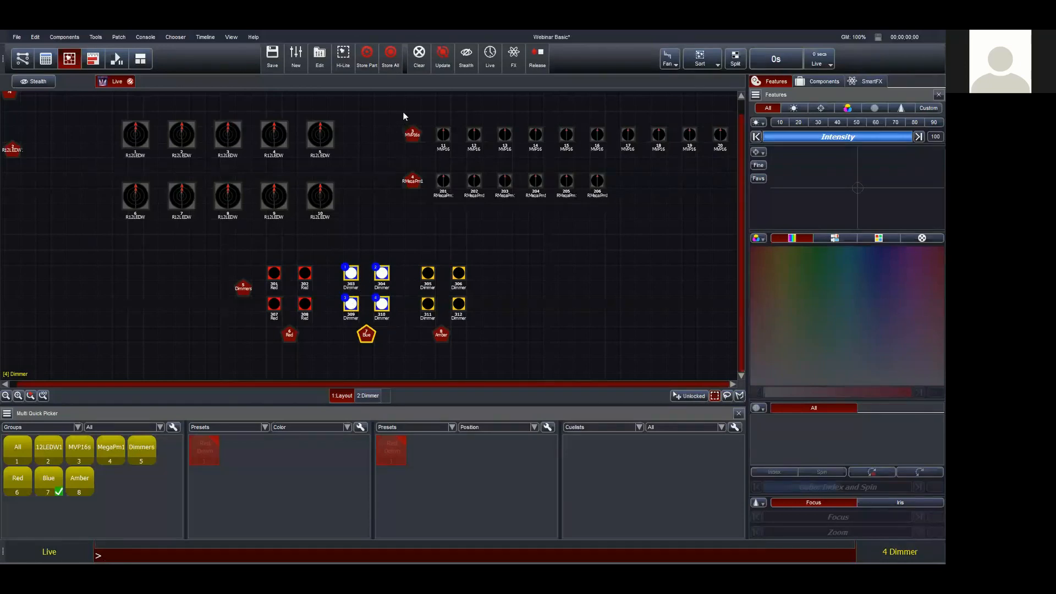
click(419, 55)
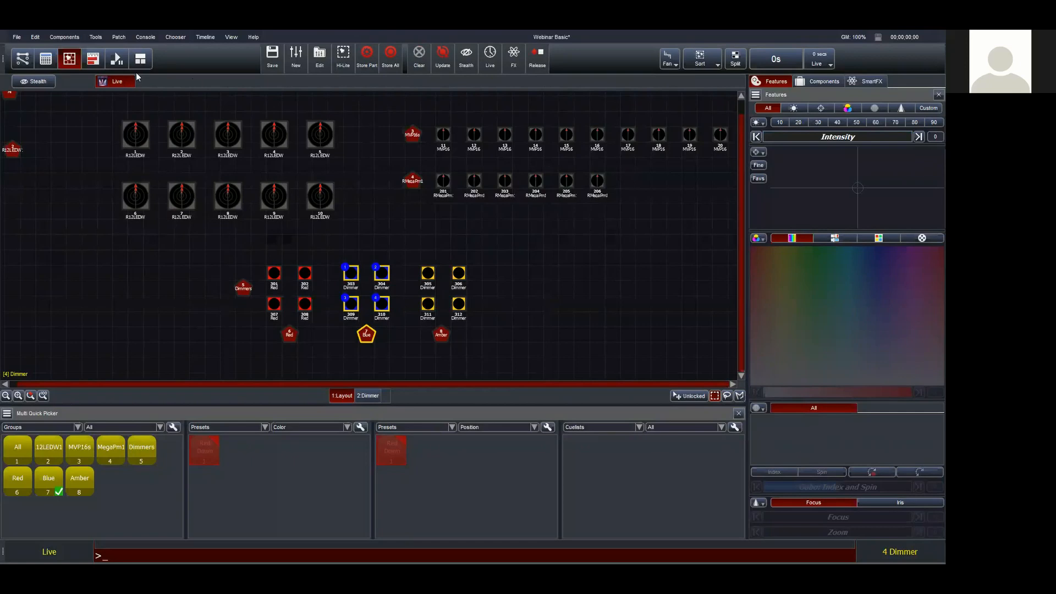
click(386, 223)
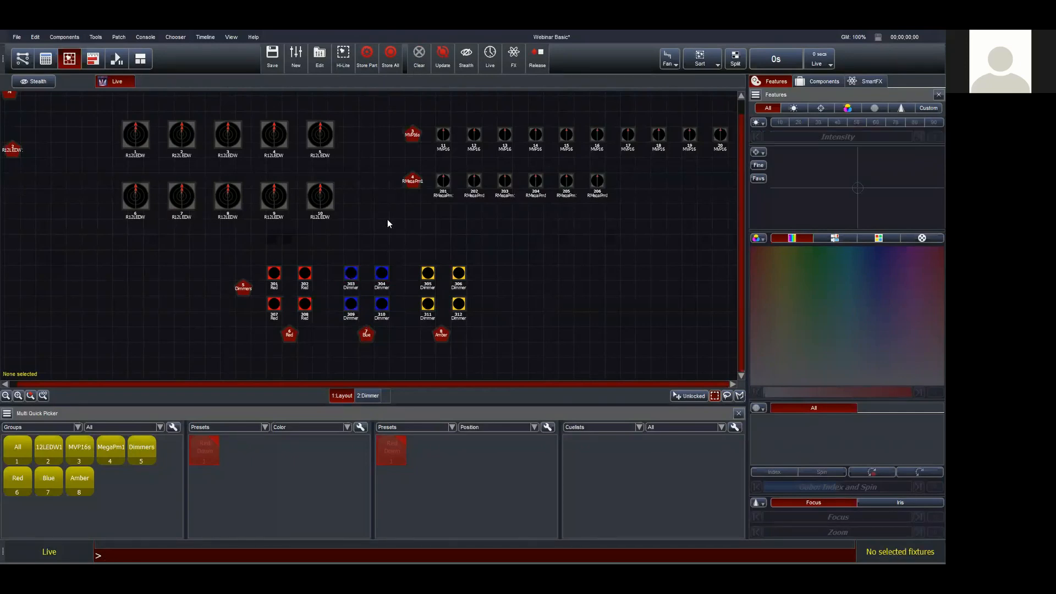
Select the RMegaPm1 fixtures with a rectangle running from 206 back to 201, and deselect them
click(413, 181)
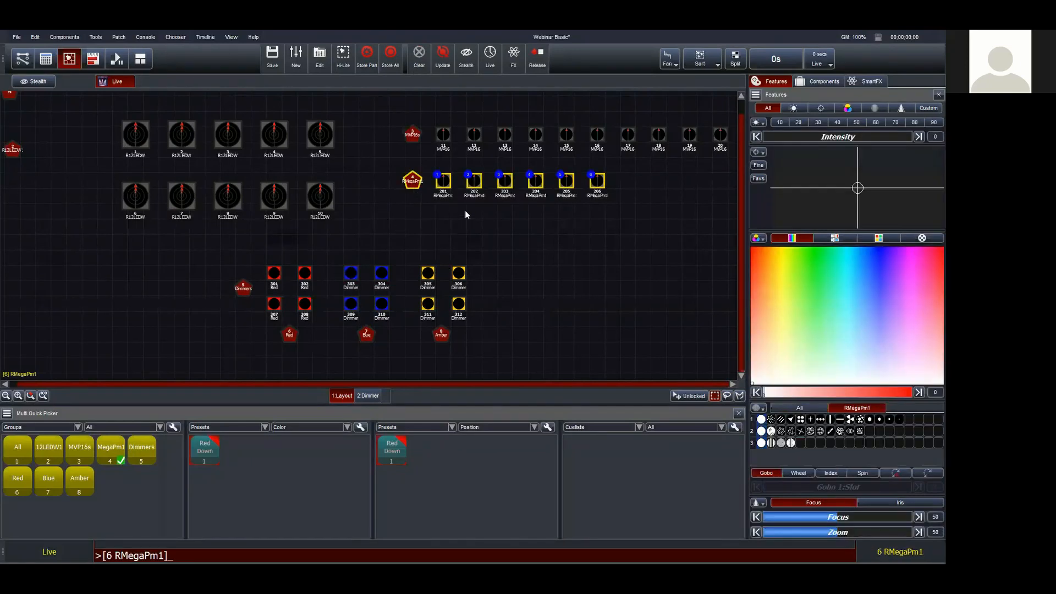
click(42, 396)
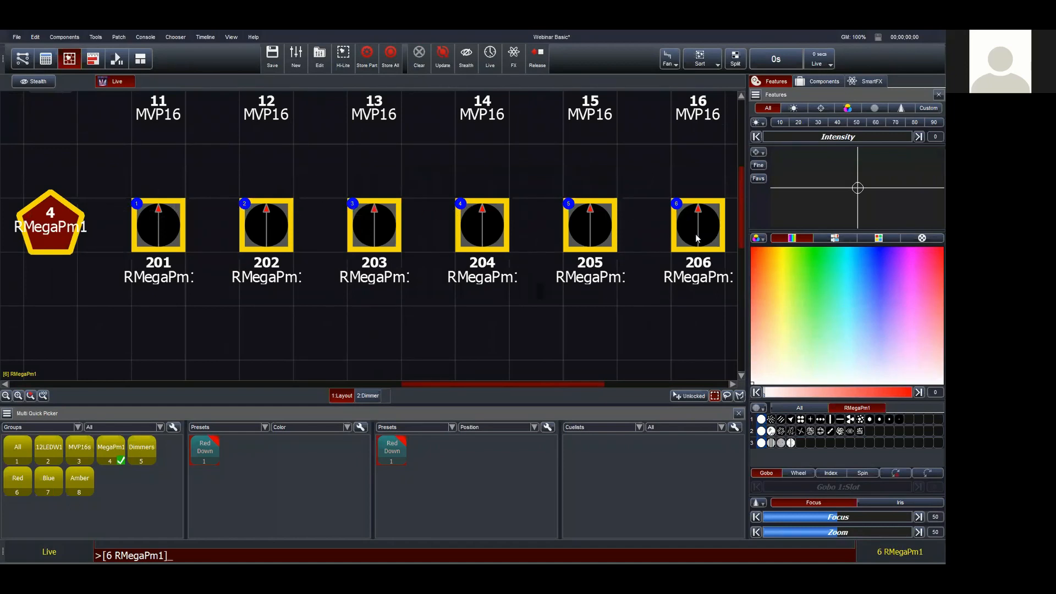
click(503, 326)
drag(718, 326, 152, 178)
click(70, 175)
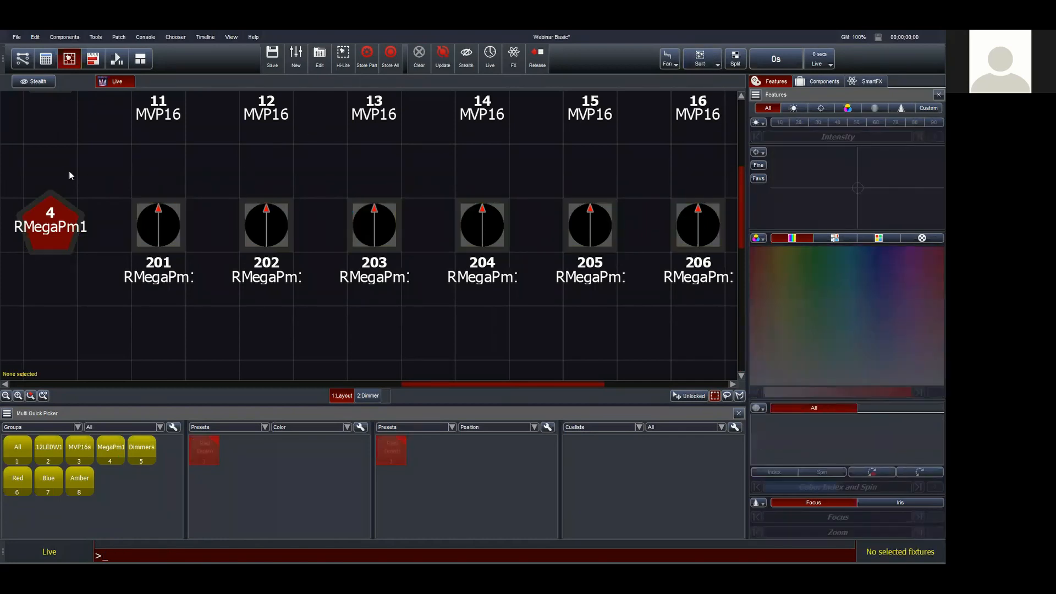
Select RMegaPm1 fixtures 201 to 206, try the Odd/Even sort, restore the Selection sort, and clear the selection
drag(109, 159, 707, 310)
click(712, 62)
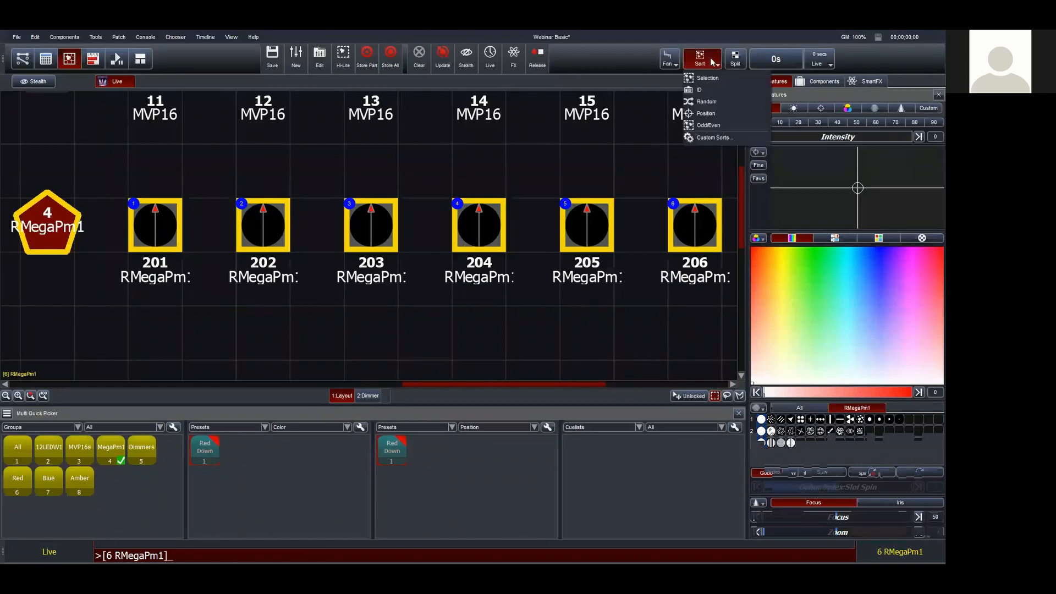
click(708, 125)
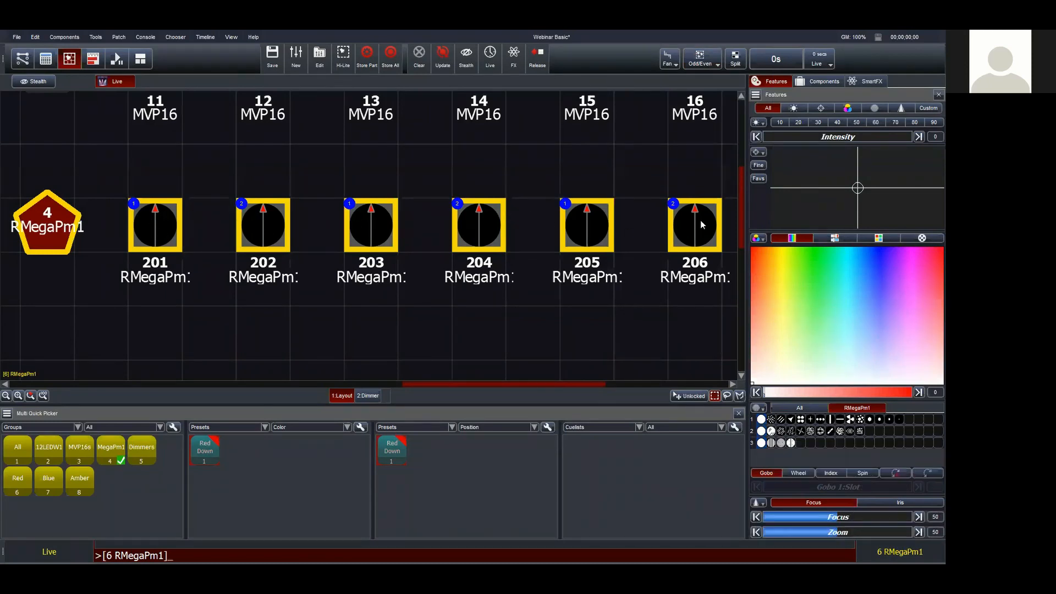
click(709, 64)
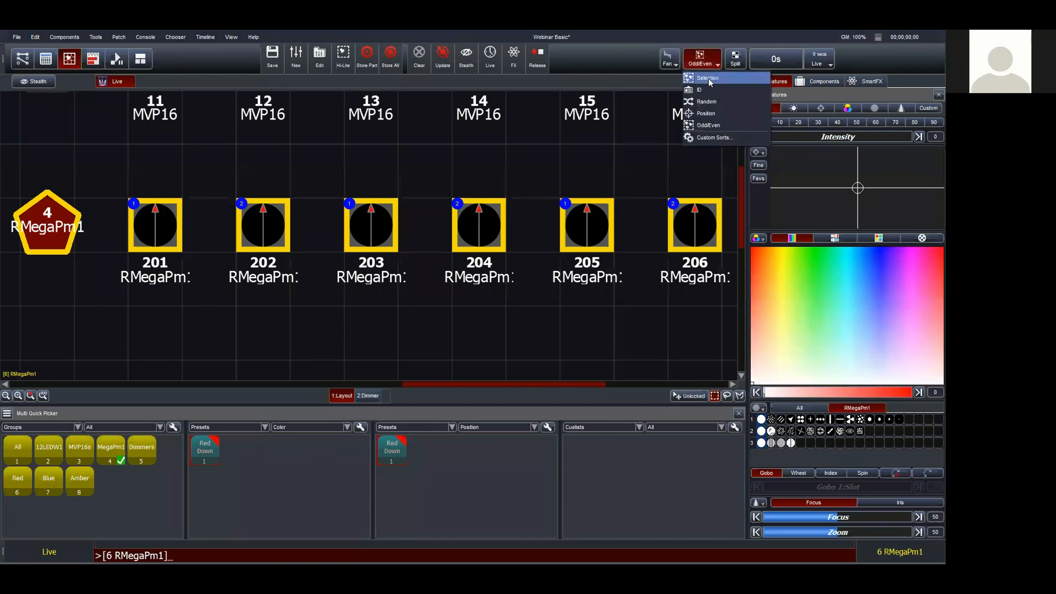
click(710, 77)
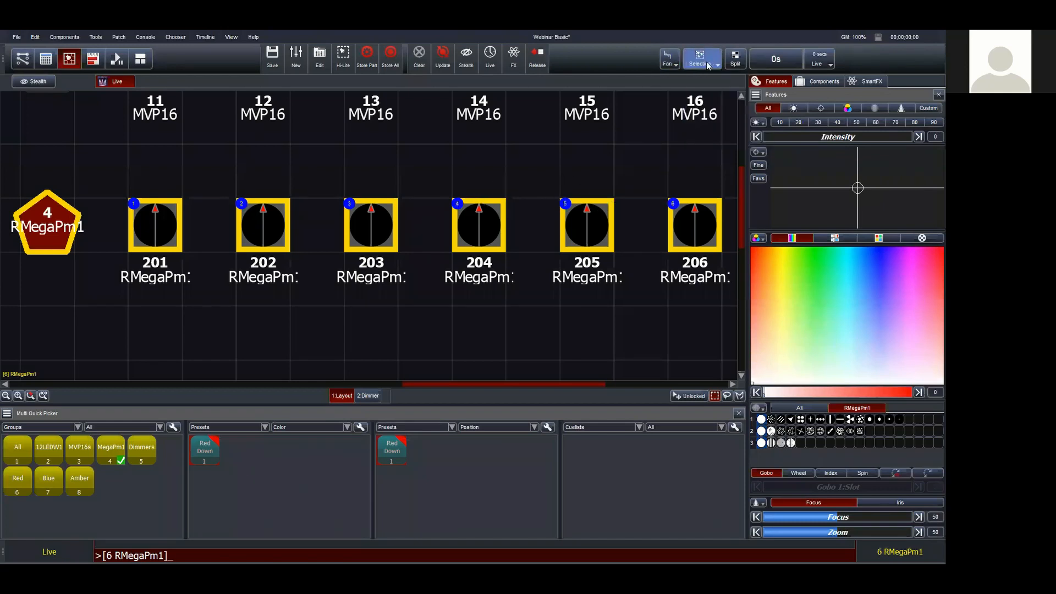
drag(110, 180, 672, 254)
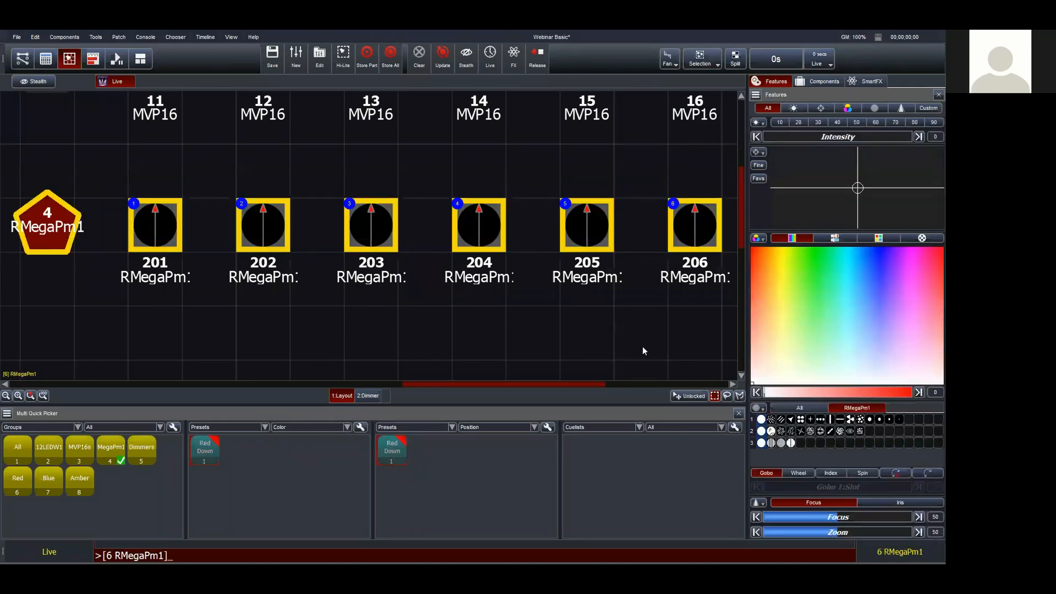
click(652, 351)
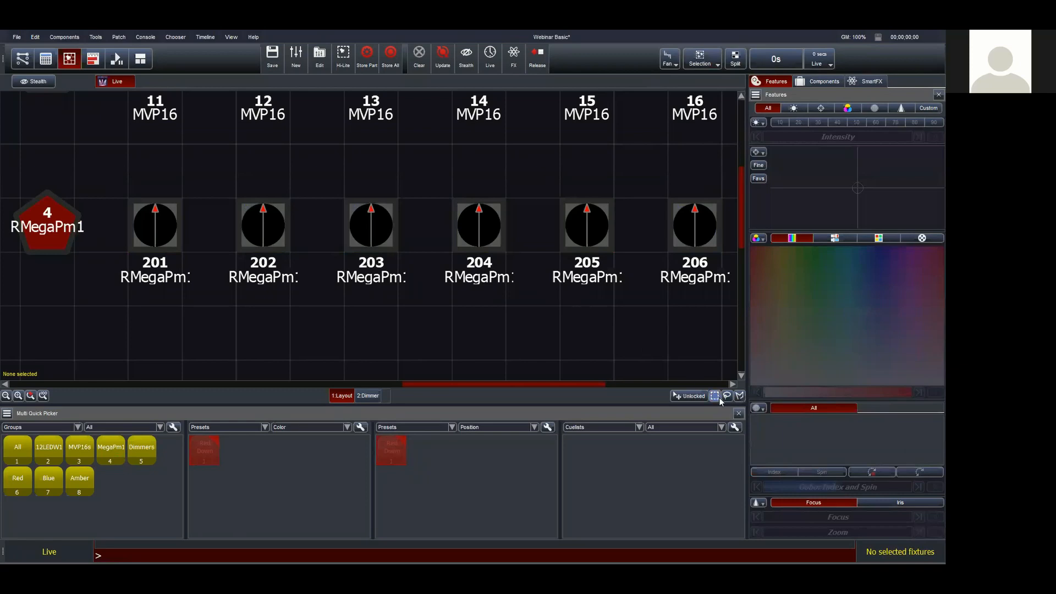
Try the line selection mode on the RMegaPm1 fixtures, return to rectangle selection, and select fixtures 201 to 206
click(739, 396)
mouse_move(698, 318)
mouse_down()
mouse_move(701, 291)
mouse_move(583, 163)
mouse_move(372, 336)
mouse_move(274, 258)
mouse_move(214, 170)
mouse_move(154, 254)
mouse_move(334, 353)
mouse_move(386, 194)
mouse_move(554, 176)
mouse_move(620, 318)
mouse_up()
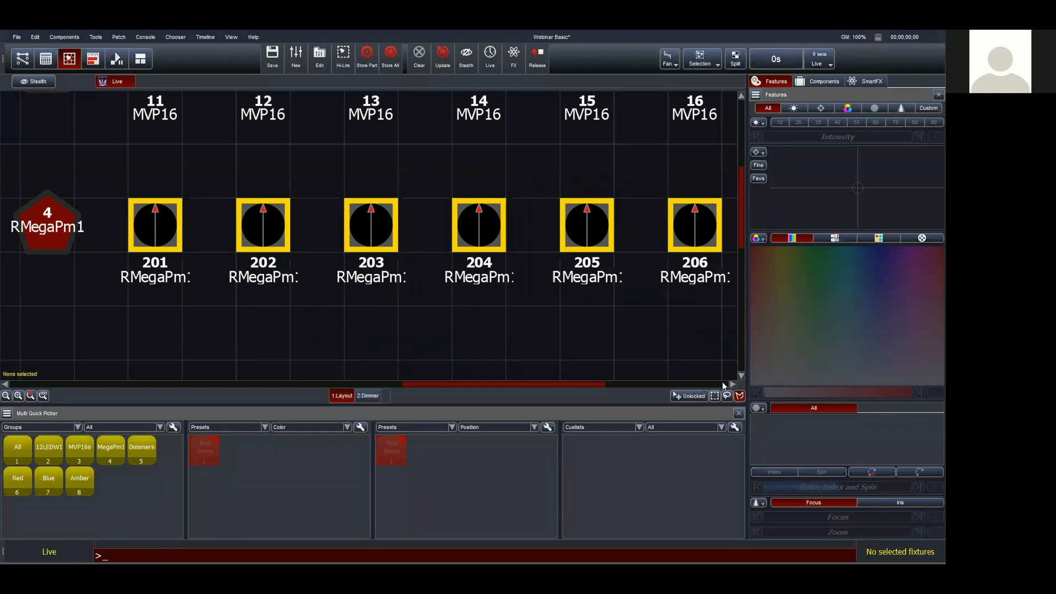
click(715, 397)
drag(137, 187, 702, 296)
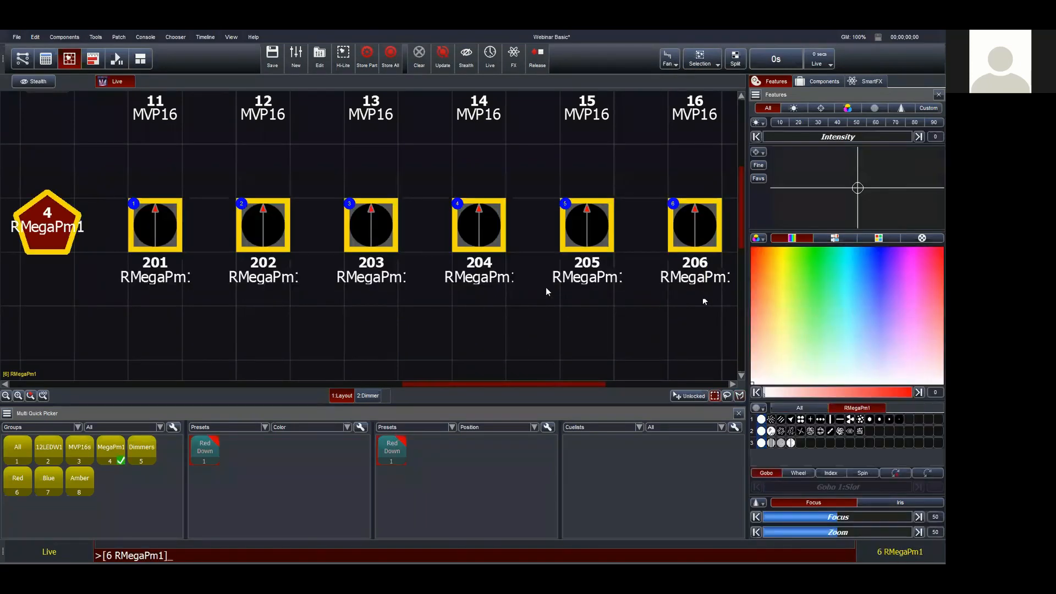
Try lasso selection on RMegaPm1 fixtures 204, 205, 202 and 203, restore rectangle selection, then select and clear 201 to 206
click(634, 326)
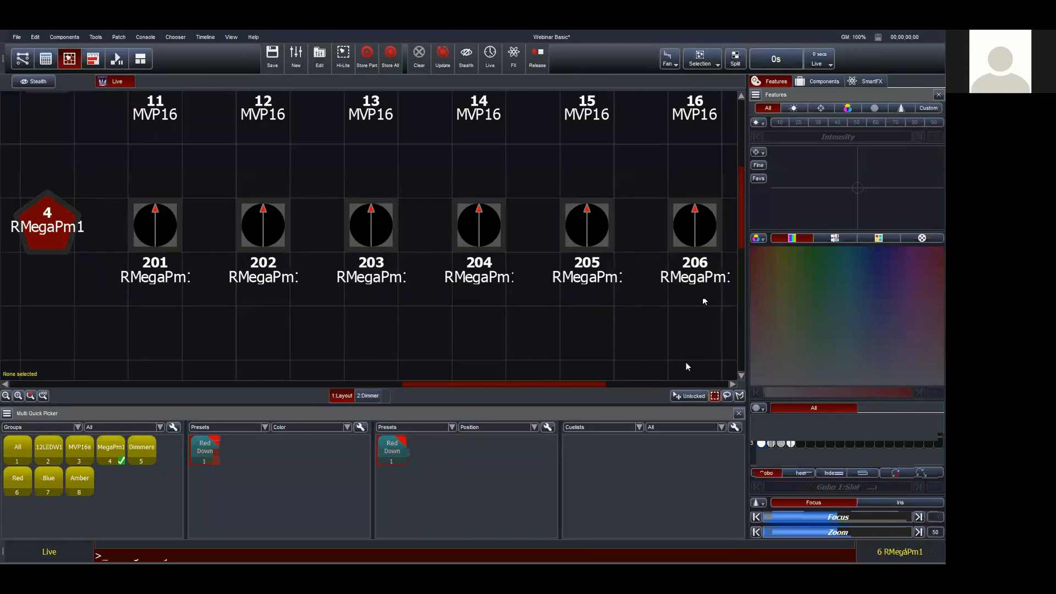
click(728, 396)
mouse_move(575, 328)
mouse_down()
mouse_move(395, 202)
mouse_move(634, 183)
mouse_move(558, 344)
mouse_move(503, 315)
mouse_up()
mouse_move(391, 332)
mouse_down()
mouse_move(237, 153)
mouse_move(390, 336)
mouse_up()
click(715, 396)
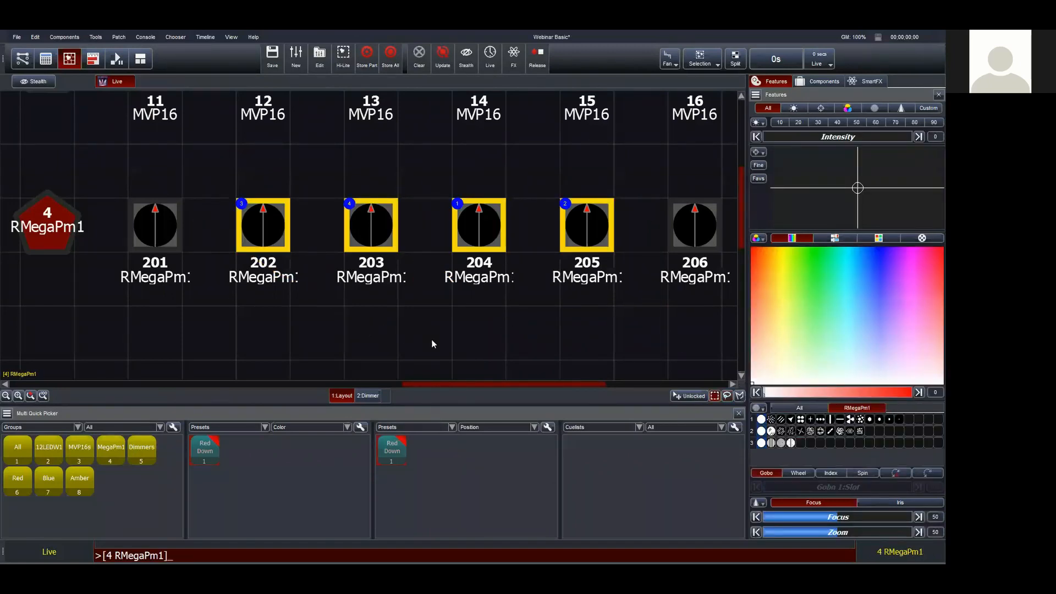
mouse_move(98, 177)
mouse_down()
mouse_move(113, 208)
mouse_move(700, 266)
mouse_up()
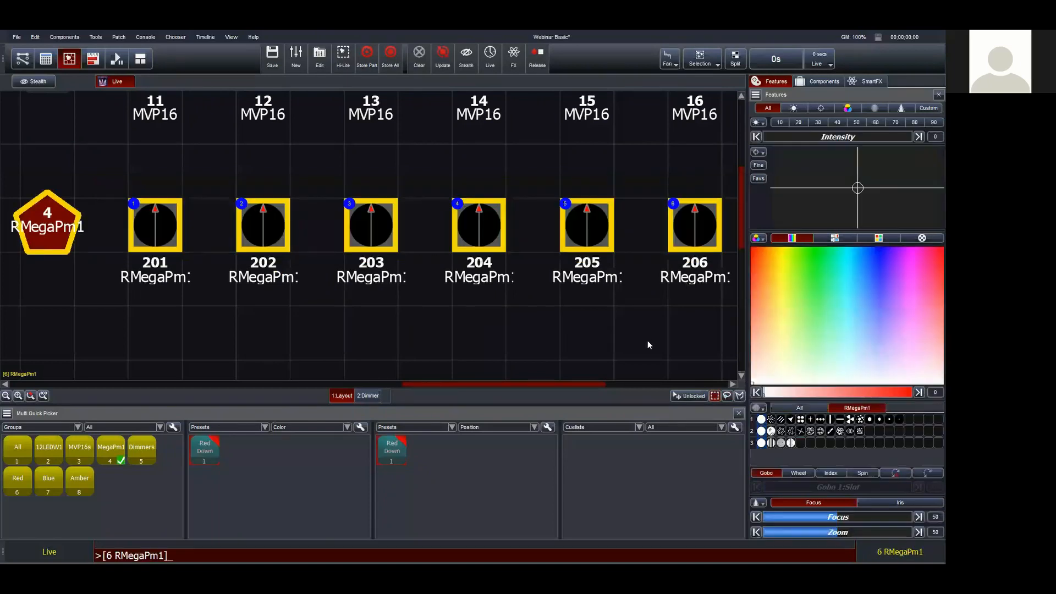
click(649, 341)
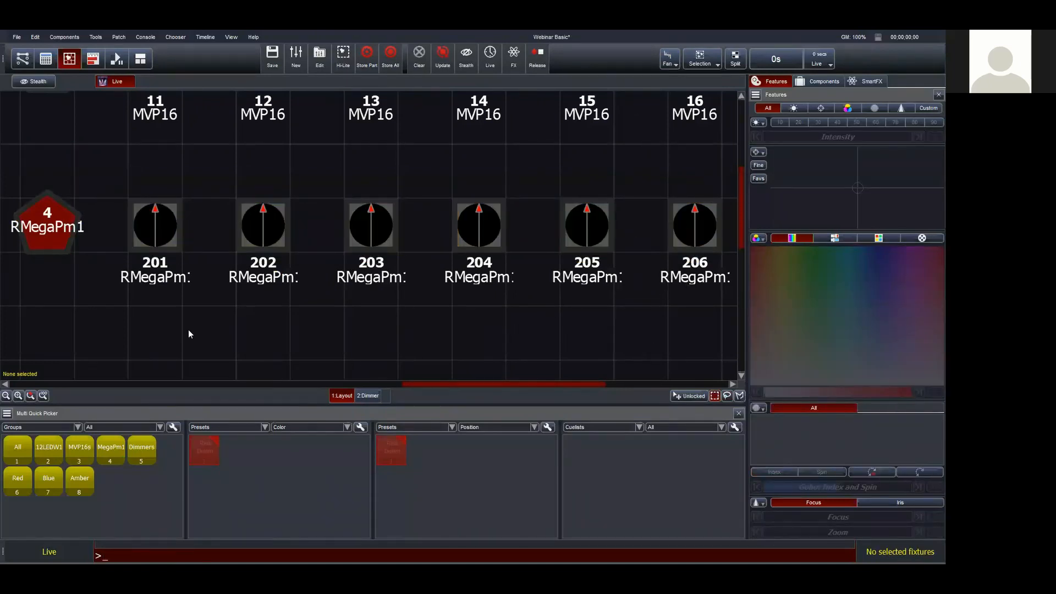
Select the MVP16s group, fit it in the view, and bring its intensity to 100
scroll(189, 331, down, 5)
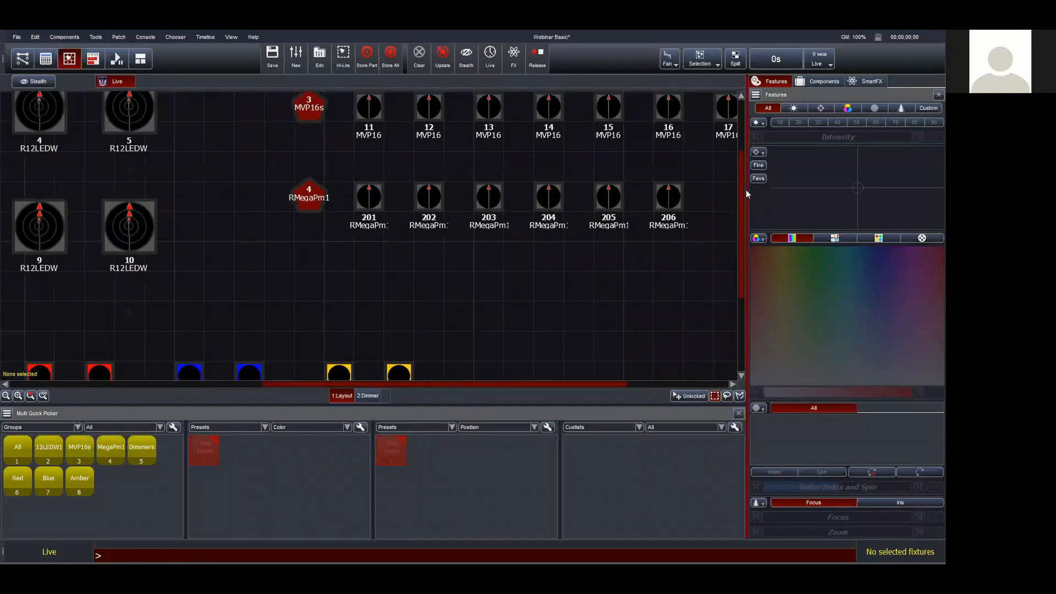
drag(741, 181, 740, 155)
click(317, 164)
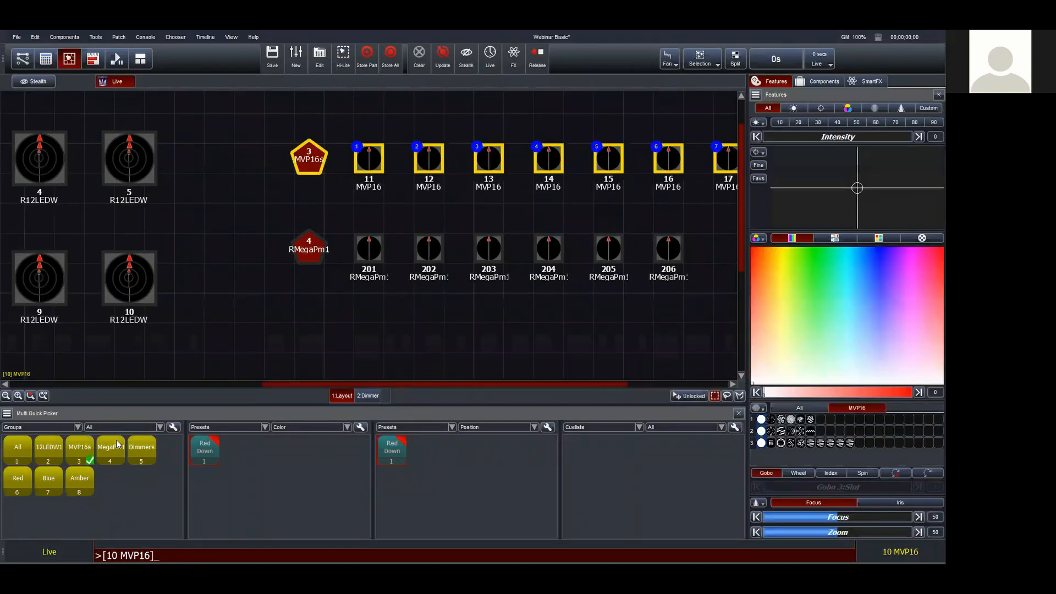
click(30, 396)
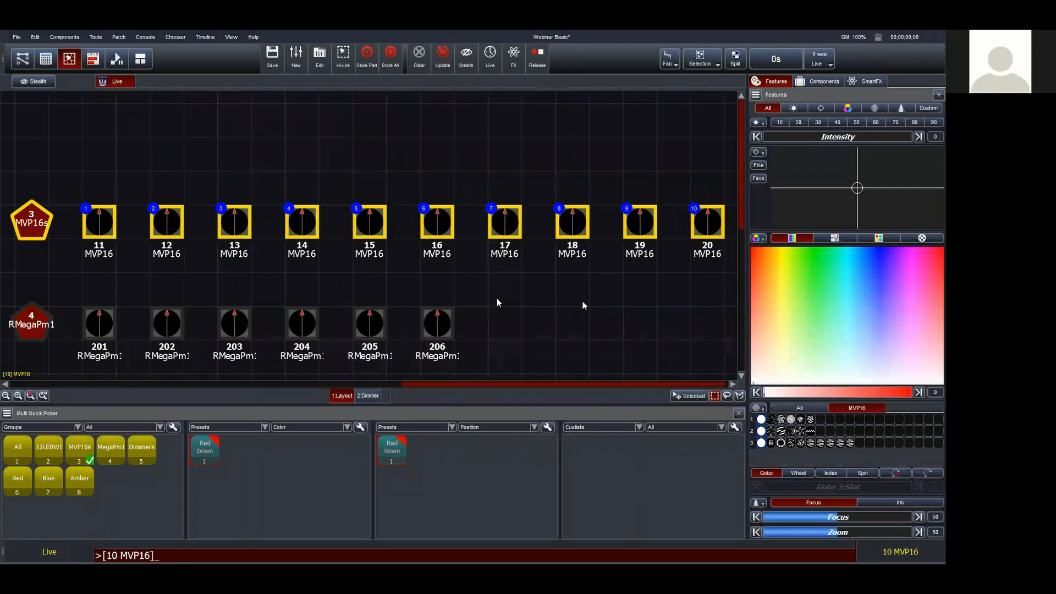
click(665, 57)
click(668, 59)
drag(790, 137, 916, 137)
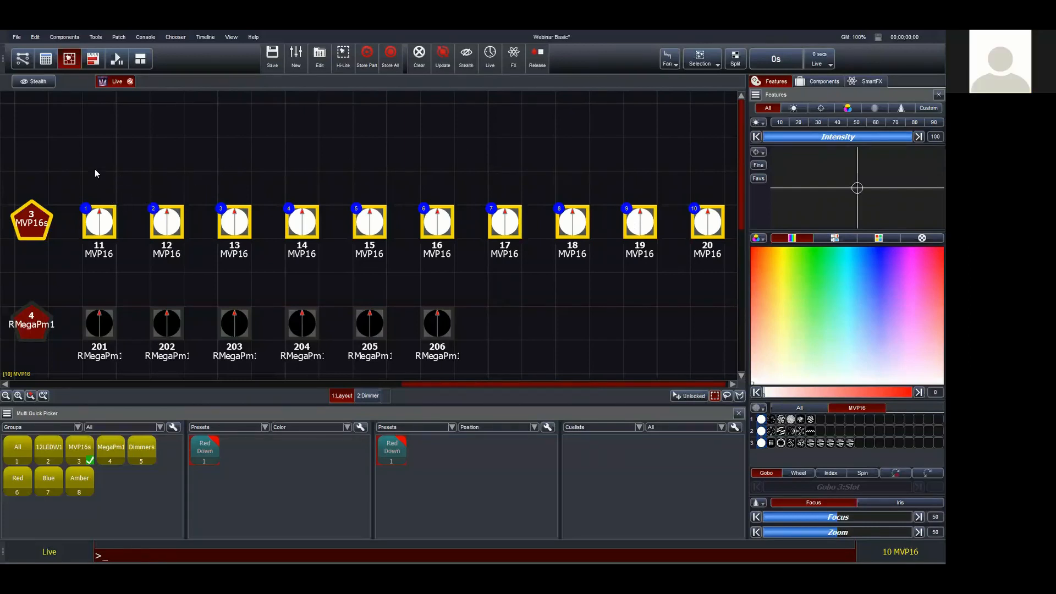
Colour MVP16 fixtures 11 and 12 full red, aim them straight down, and match the whole MVP16s group to that look
click(494, 173)
click(30, 230)
drag(73, 191, 214, 265)
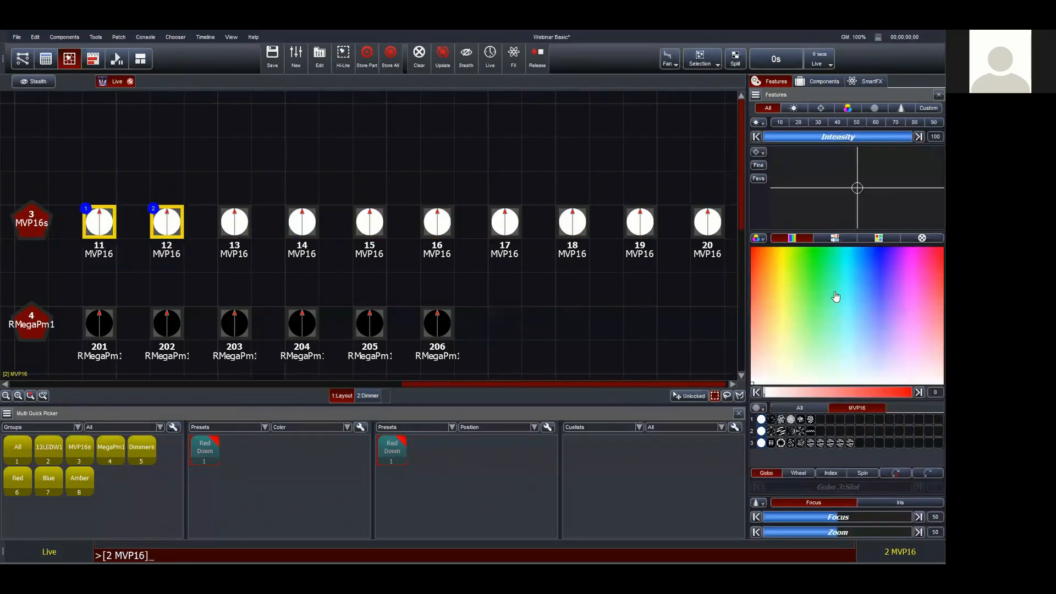
click(758, 283)
drag(857, 187, 858, 223)
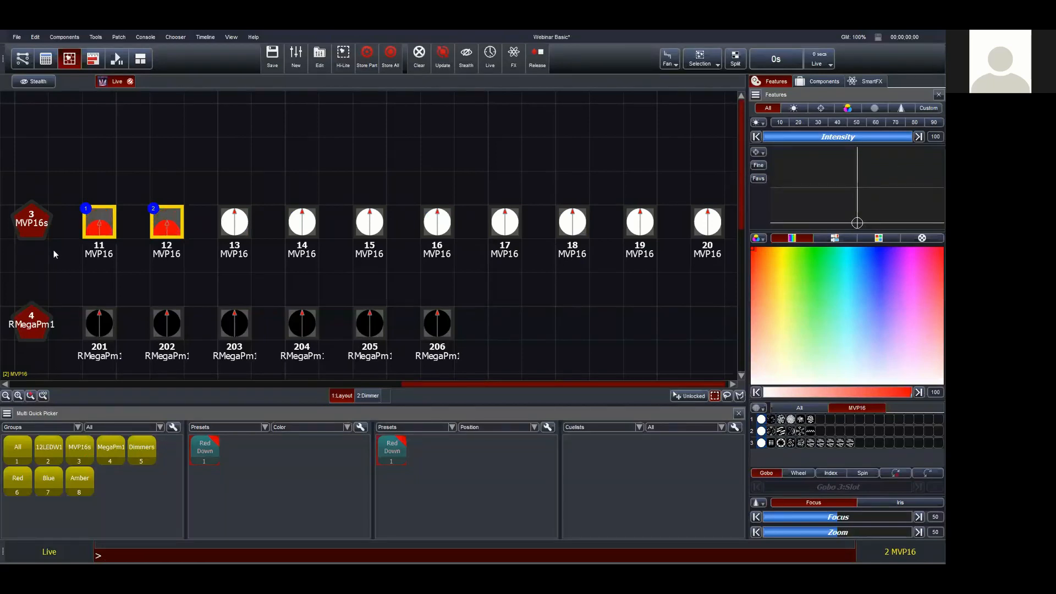
click(31, 231)
key(ctrl+m)
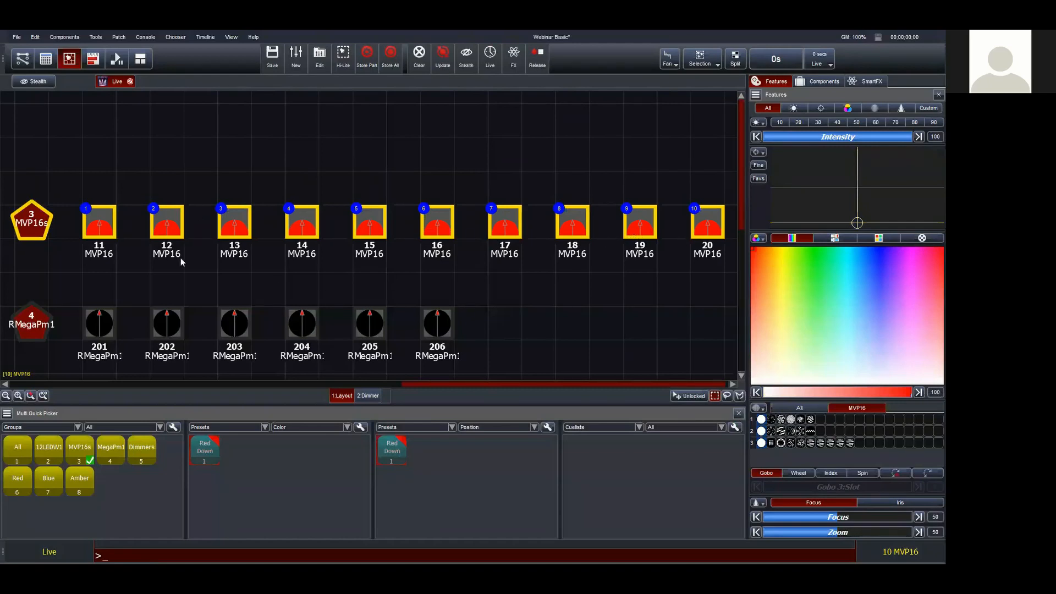
Paste the complete MVP16 look onto the RMegaPm1s group, and undo the paste
click(45, 316)
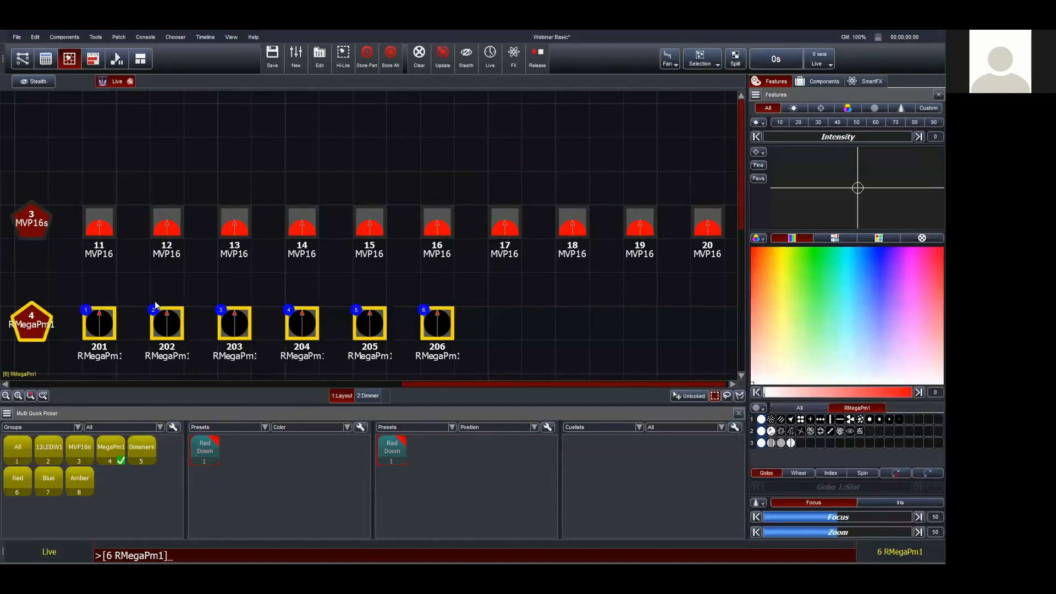
key(ctrl)
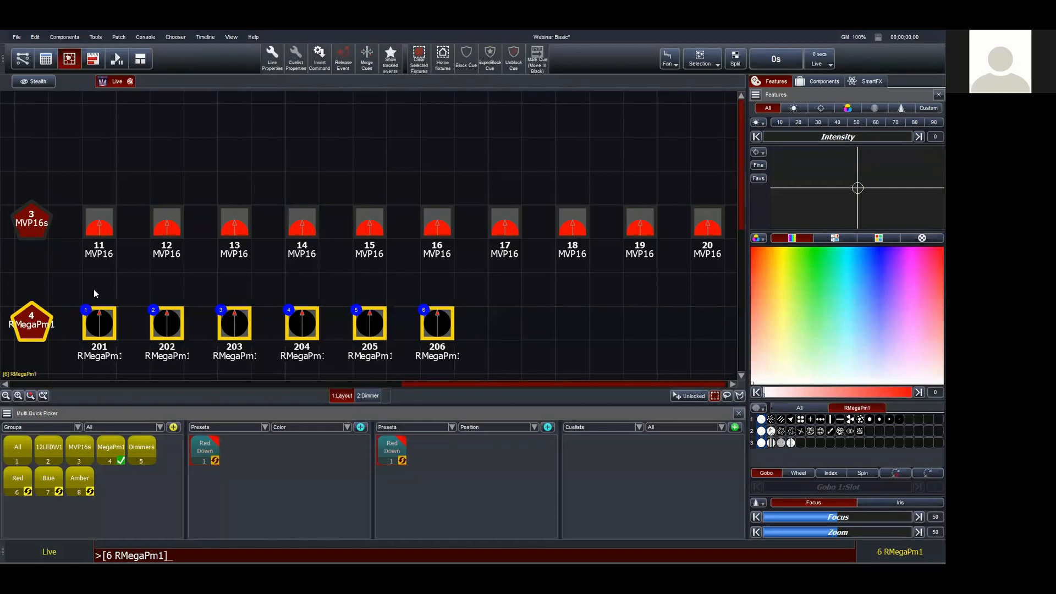
key(ctrl+v)
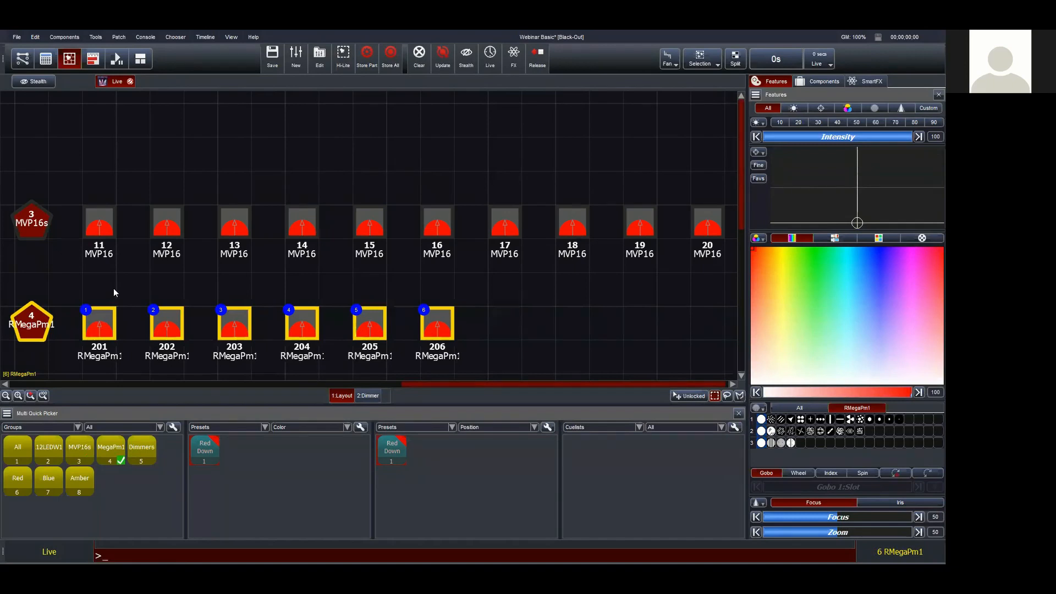
key(ctrl+z)
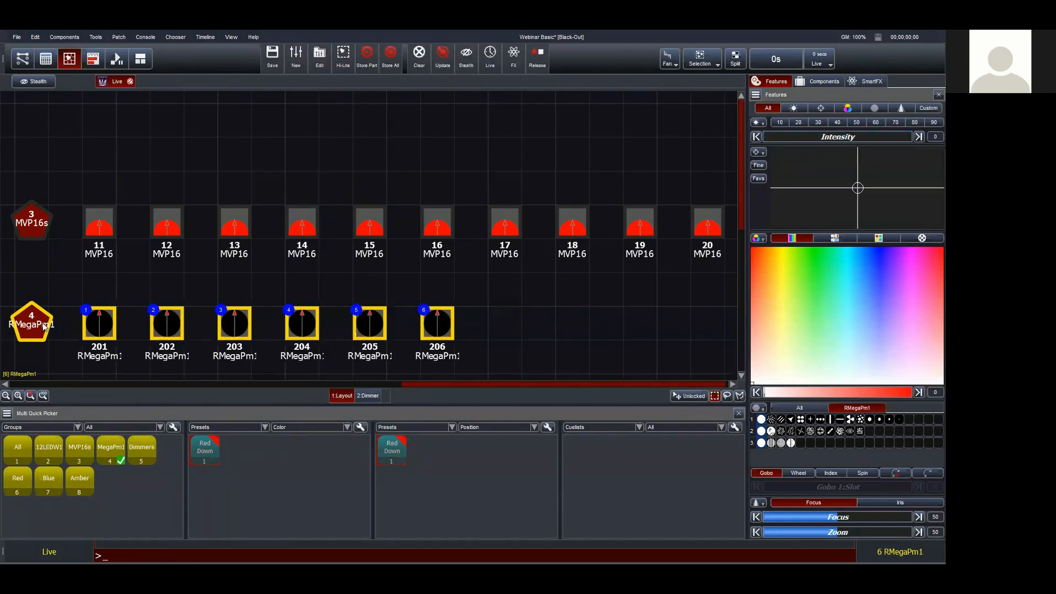
Use Paste Special to paste only the intensity and colour features onto the RMegaPm1s group, keeping Source Event Timing
key(ctrl)
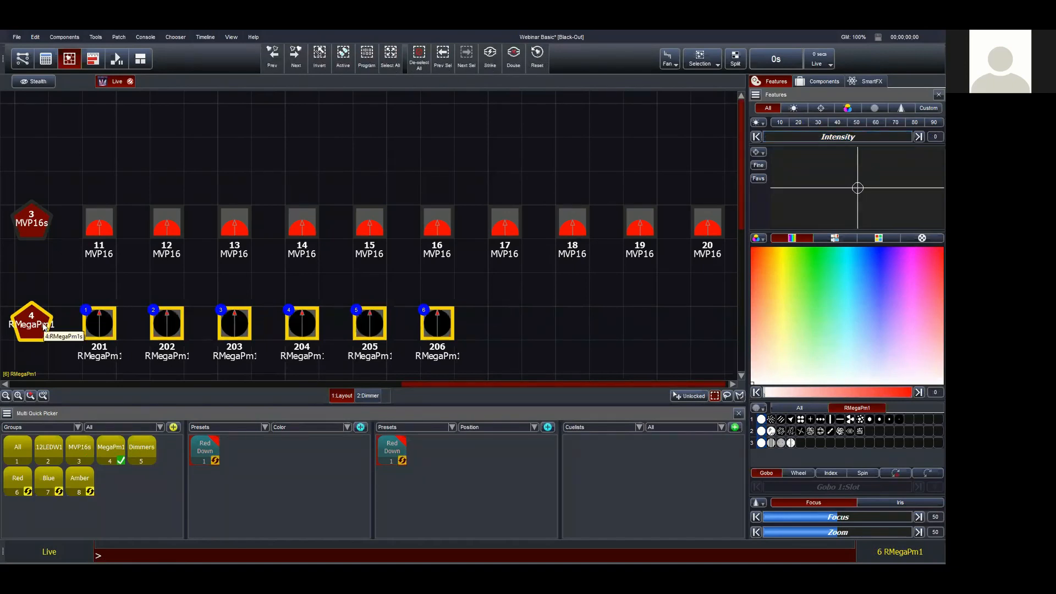
key(ctrl+shift+v)
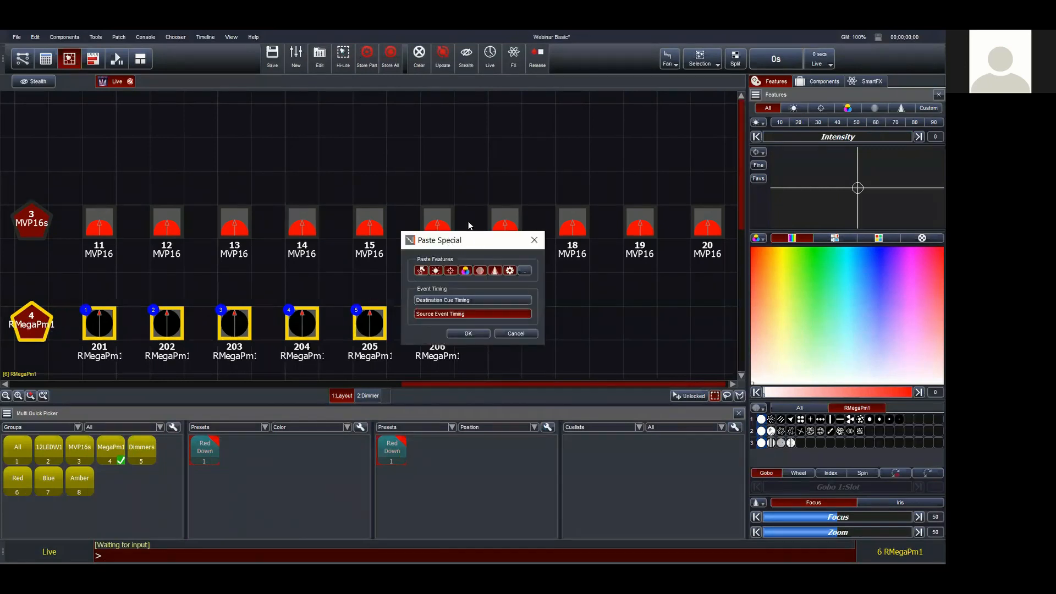
drag(481, 245, 413, 157)
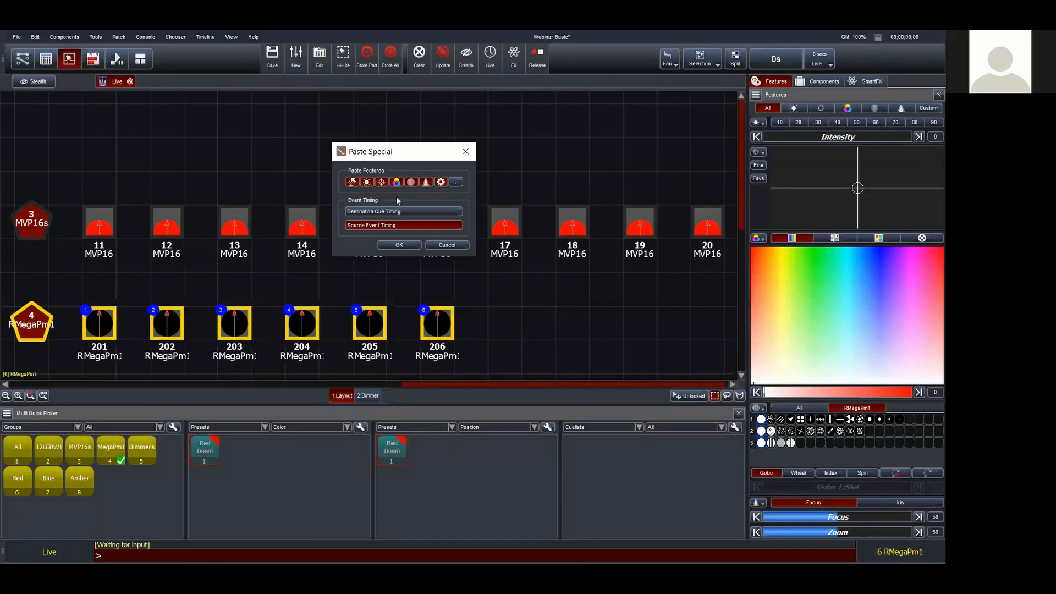
click(352, 184)
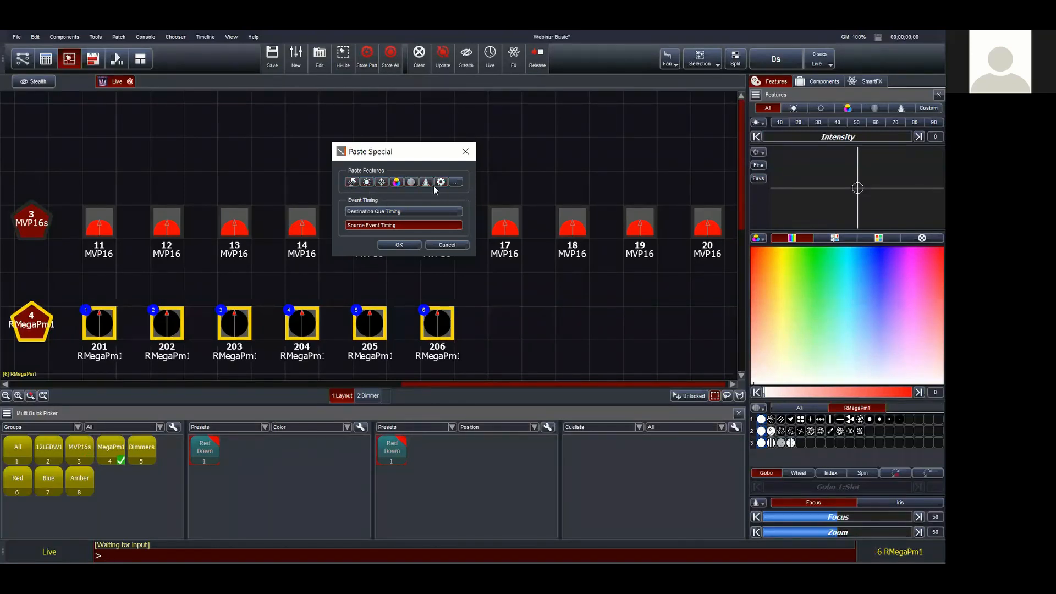
click(397, 183)
click(366, 182)
click(400, 245)
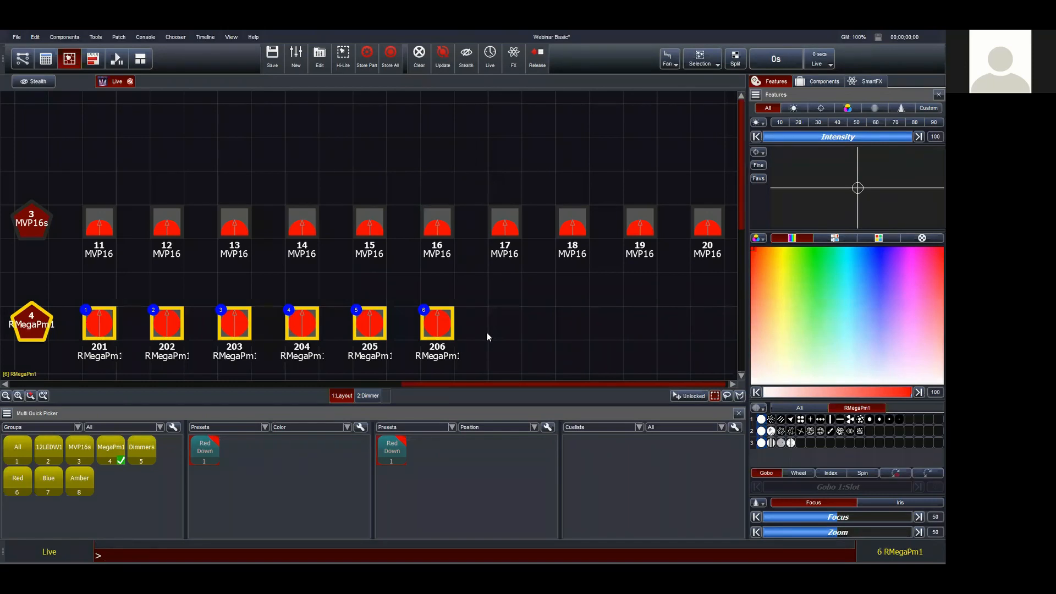
Locate the Paste Special command among the editing commands, and clear the fixture selection
right_click(369, 317)
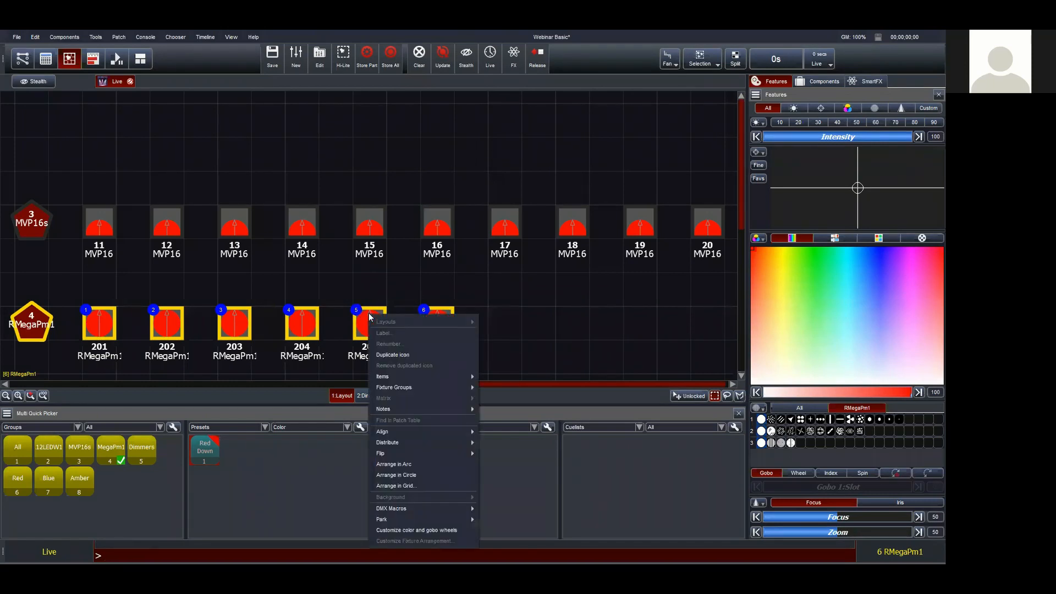
click(36, 37)
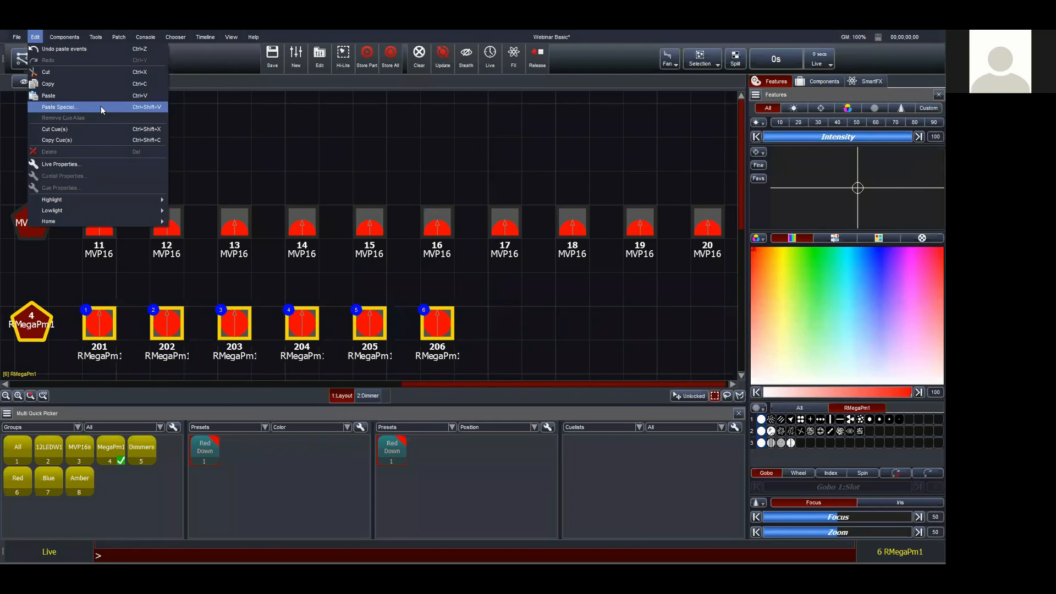
click(441, 166)
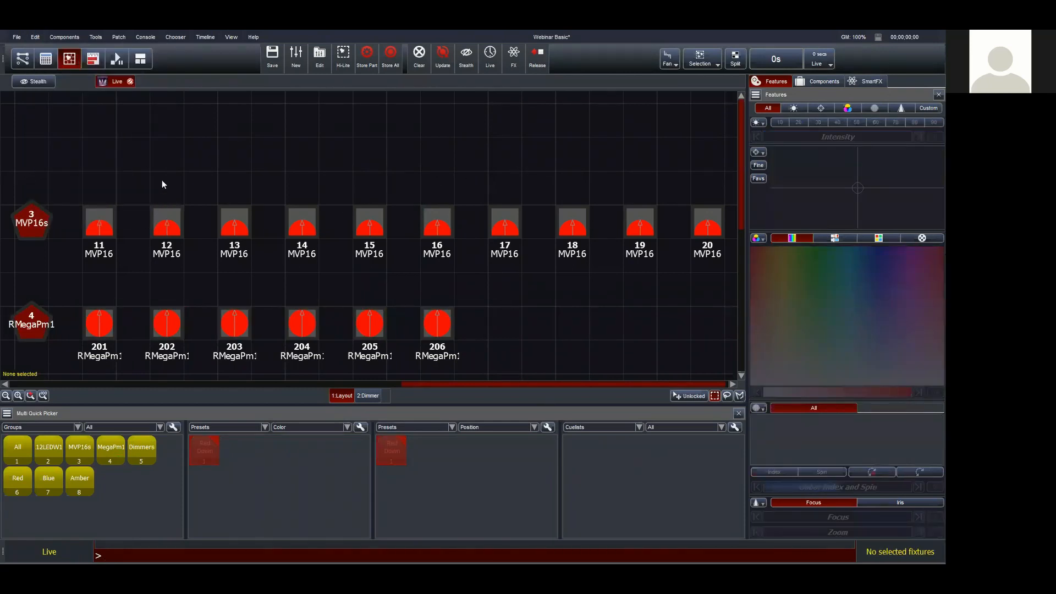
Select the MVP16s group and review the available fan types
click(32, 216)
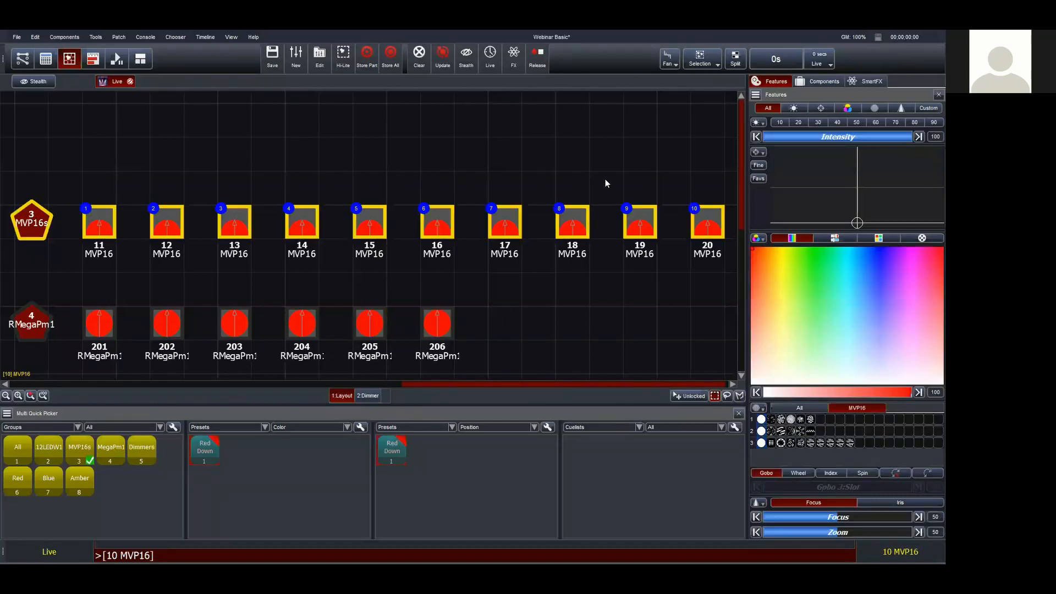
click(670, 65)
click(670, 66)
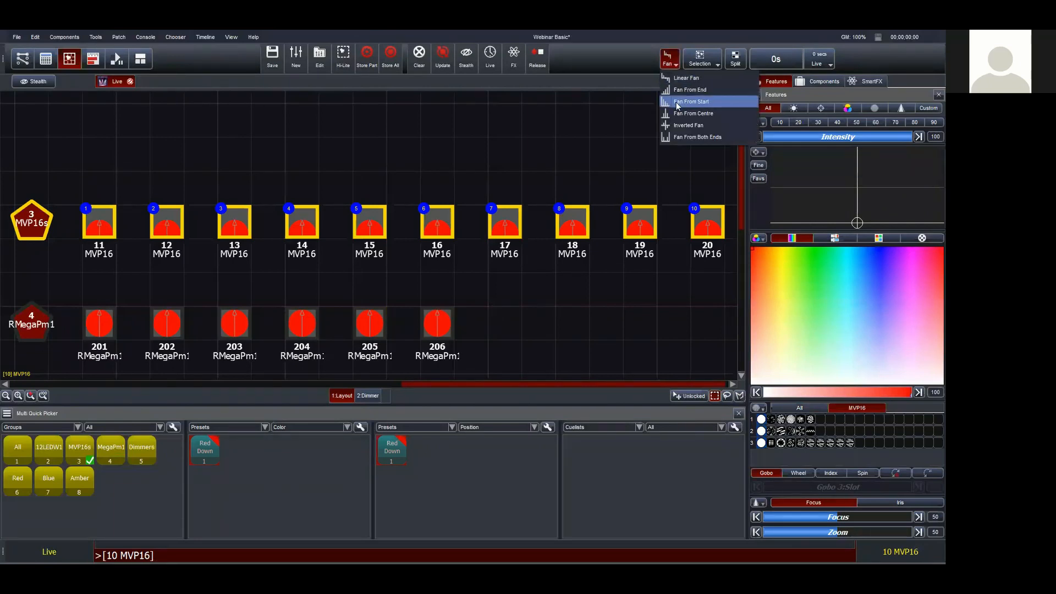
click(361, 162)
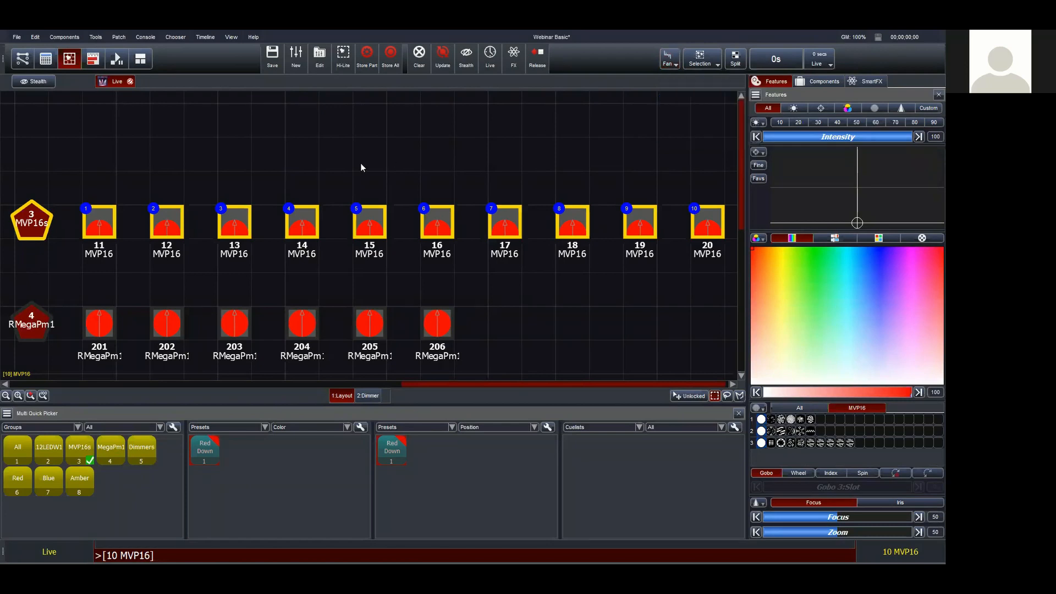
Colour MVP16 fixtures 11 to 20 light blue and fan the colour linearly from pink at 11 to amber at 20
drag(55, 177, 728, 269)
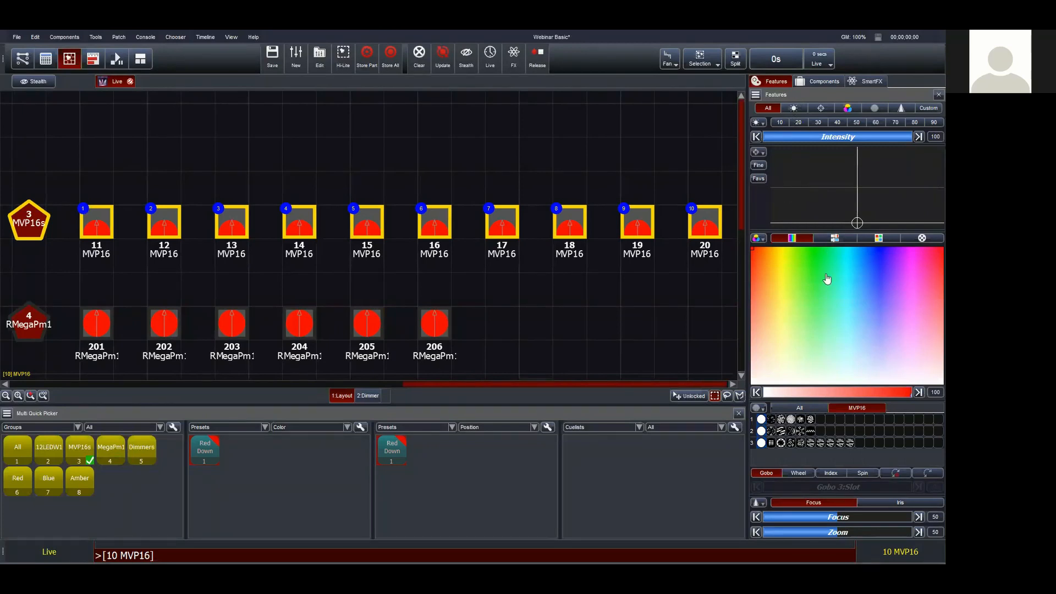
click(840, 253)
drag(840, 253, 853, 253)
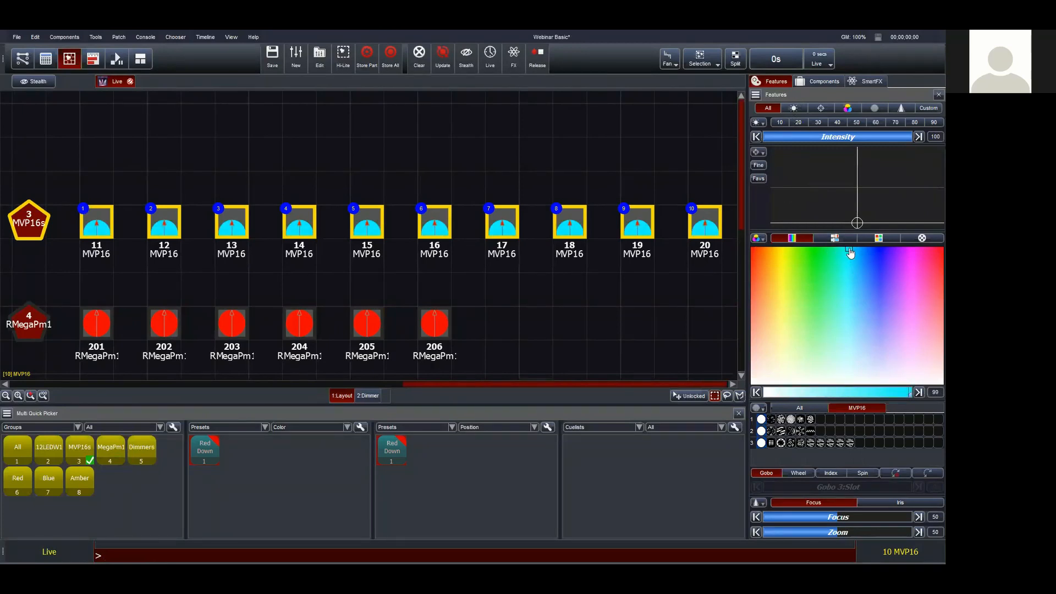
key(shift)
key(ctrl)
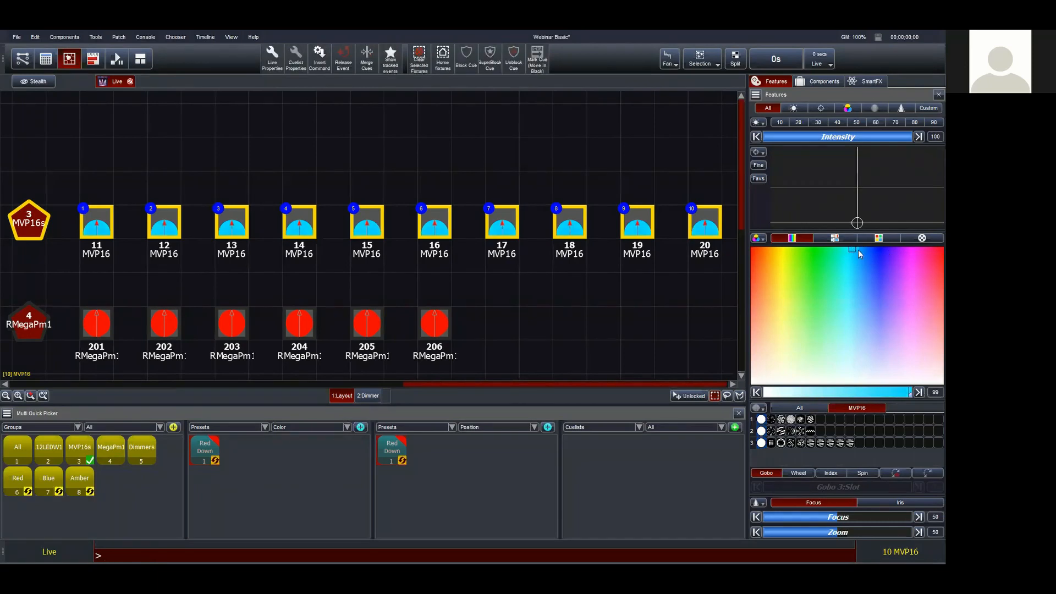
drag(853, 253, 926, 257)
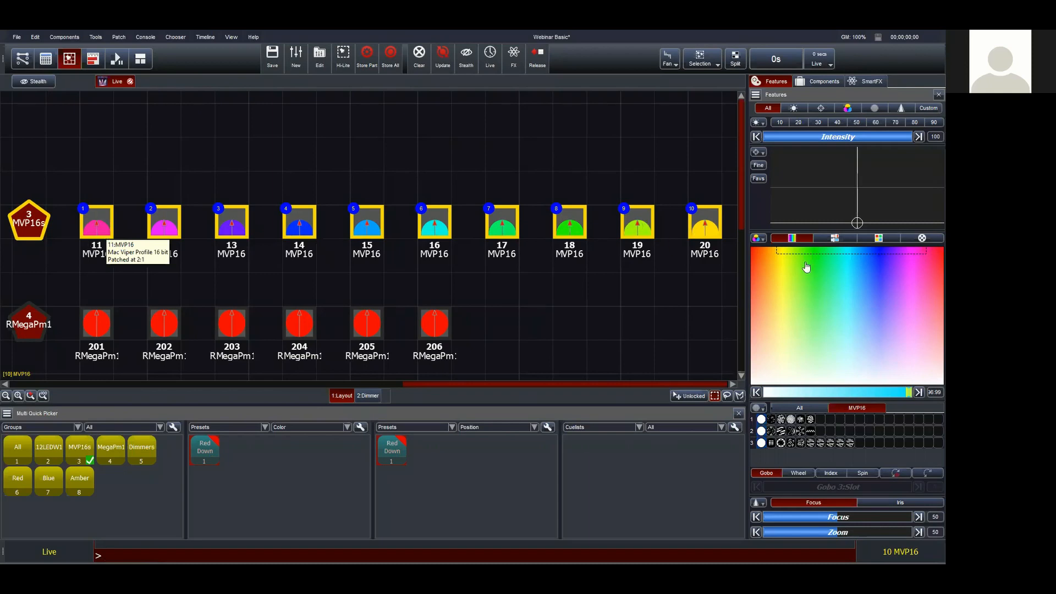
Set the MVP16s to cyan again and fan the colour from magenta at fixture 11 to yellow at fixture 20
click(853, 262)
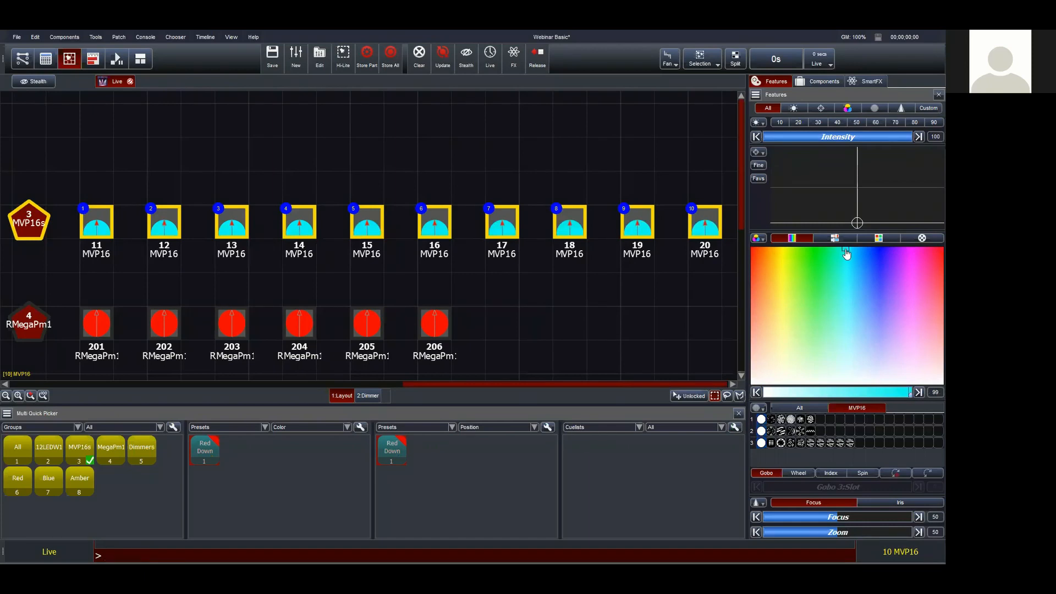
key(shift)
mouse_move(846, 253)
mouse_down()
mouse_move(926, 254)
mouse_move(911, 254)
mouse_up()
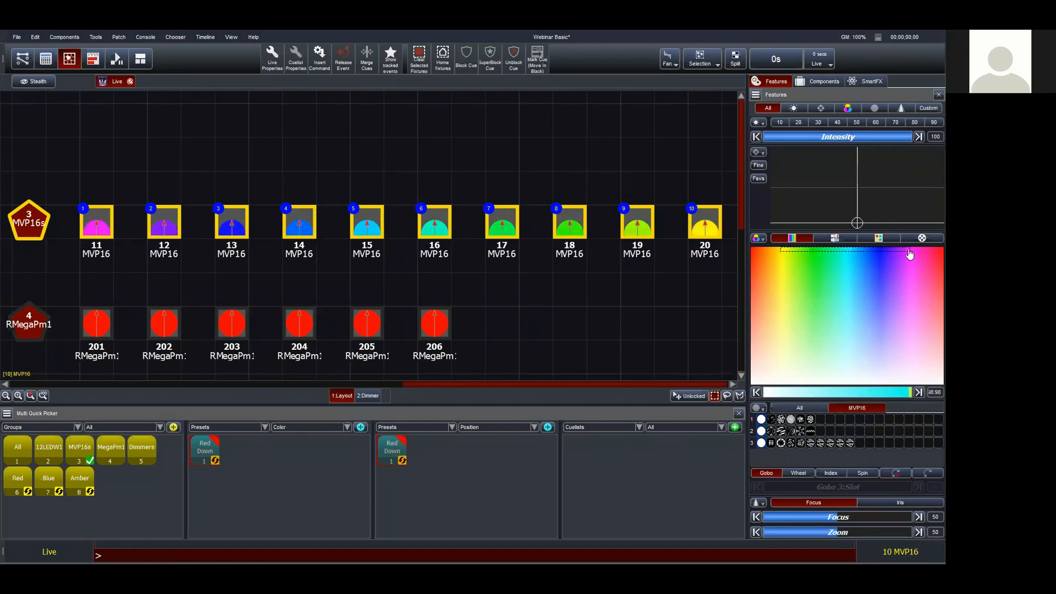
Apply Fan From Centre to the MVP16s colour, with green in the middle and cyan at both ends, and restore Linear Fan
click(674, 58)
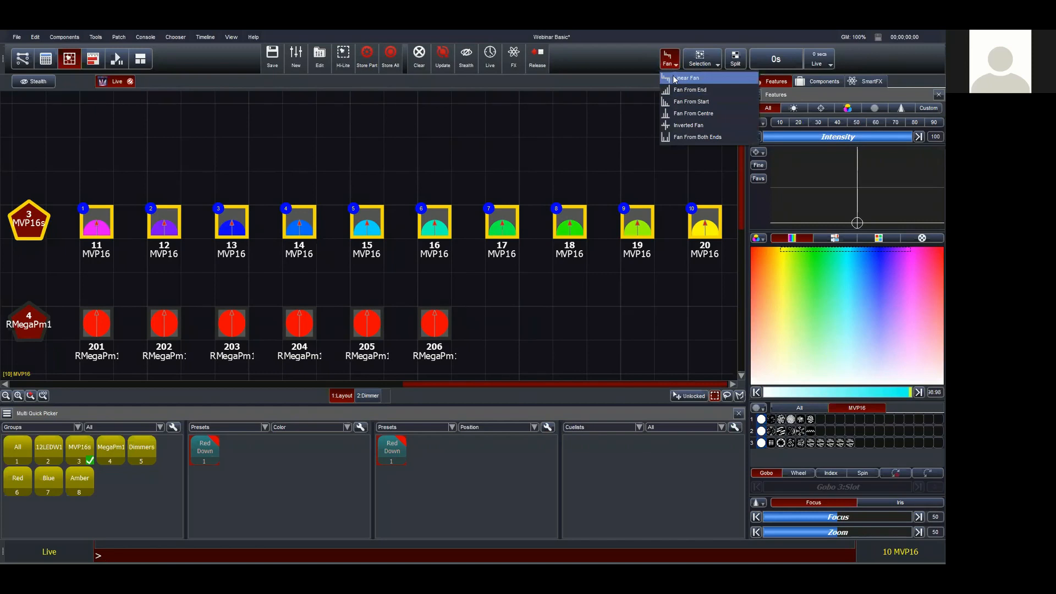
click(683, 113)
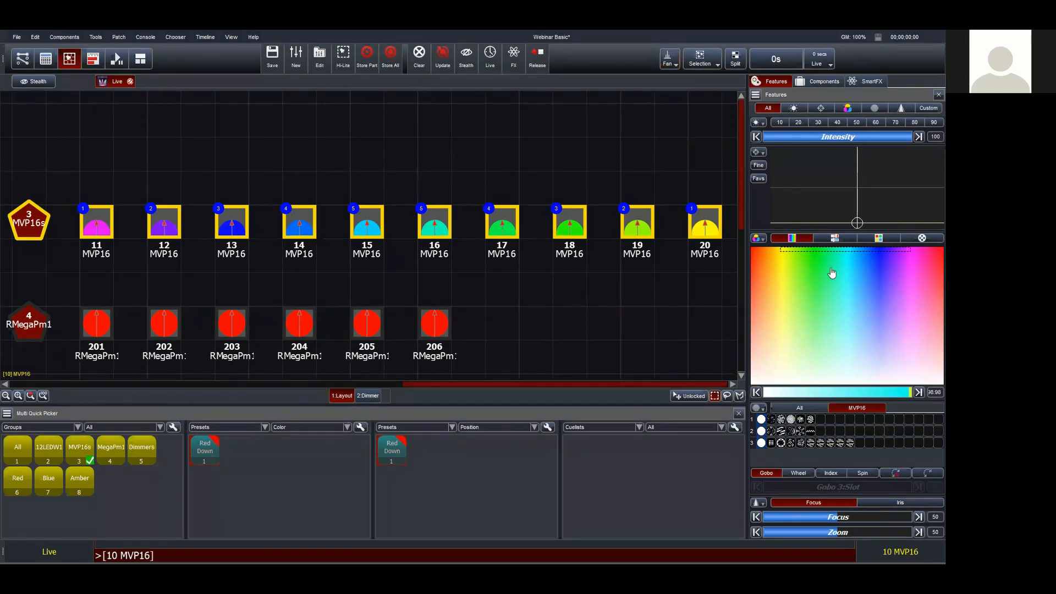
drag(843, 263, 823, 251)
click(671, 62)
click(680, 81)
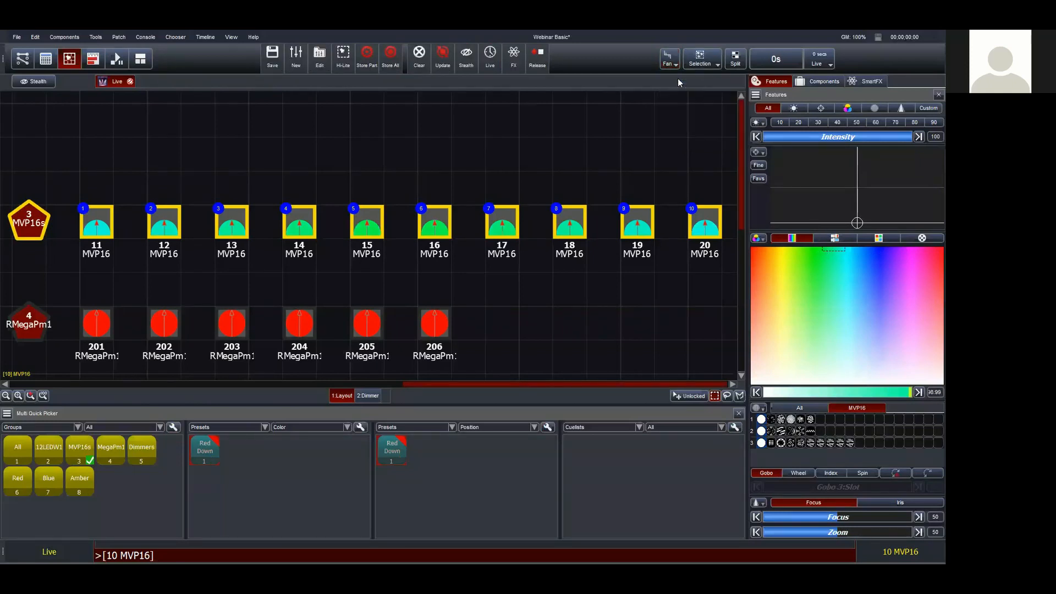
Deselect the MVP16s and clear all live values with the whole layout in view
click(418, 143)
scroll(467, 307, down, 8)
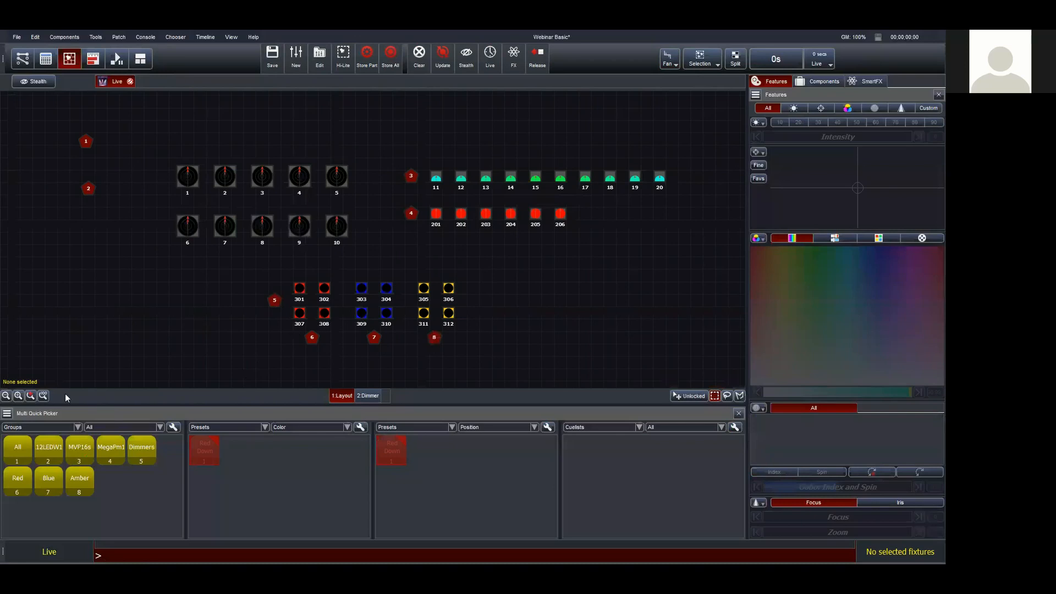
click(43, 396)
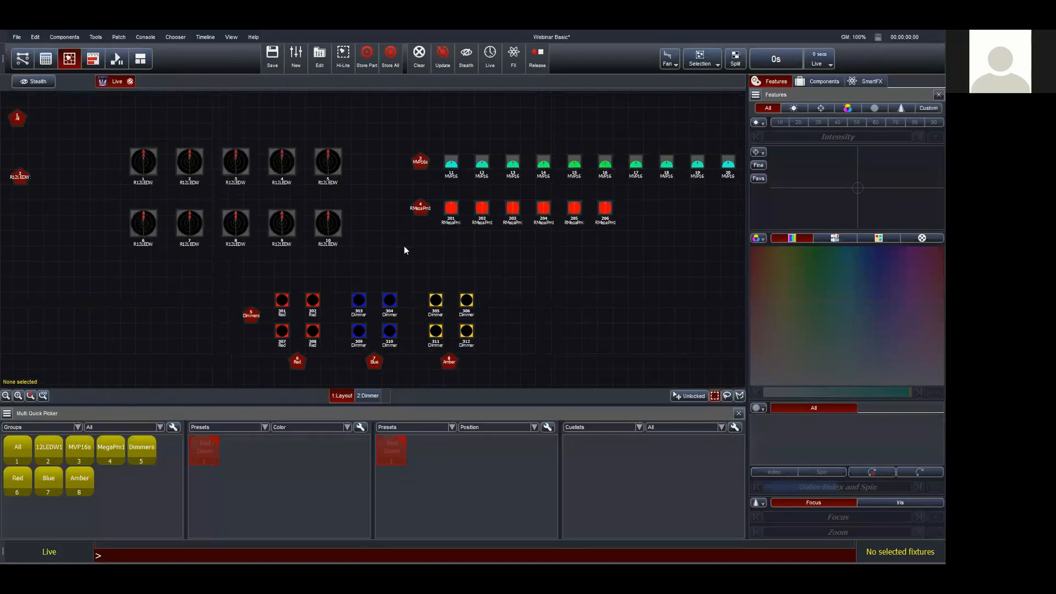
click(420, 53)
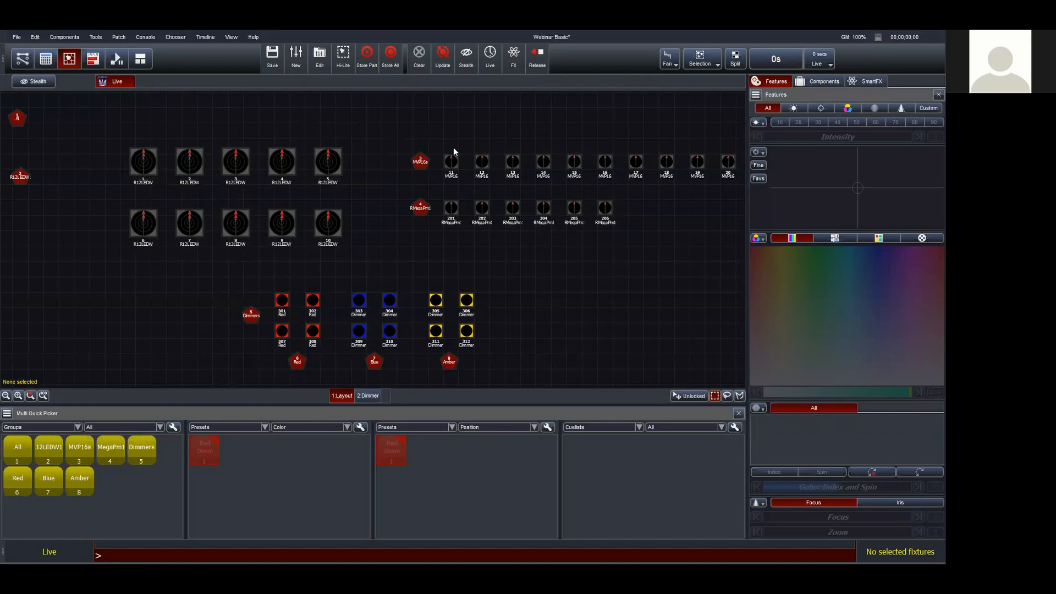
Create a new cuelist
click(297, 58)
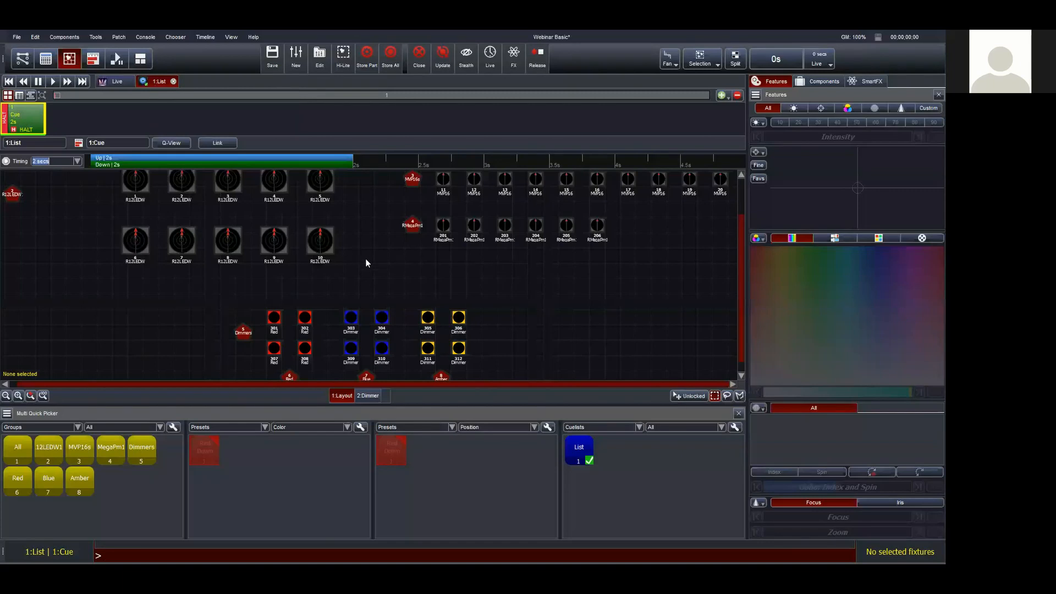
Set the MVP16 group (fixtures 11 to 20) to 100 intensity and fully saturated red in cue 1
scroll(529, 303, down, 3)
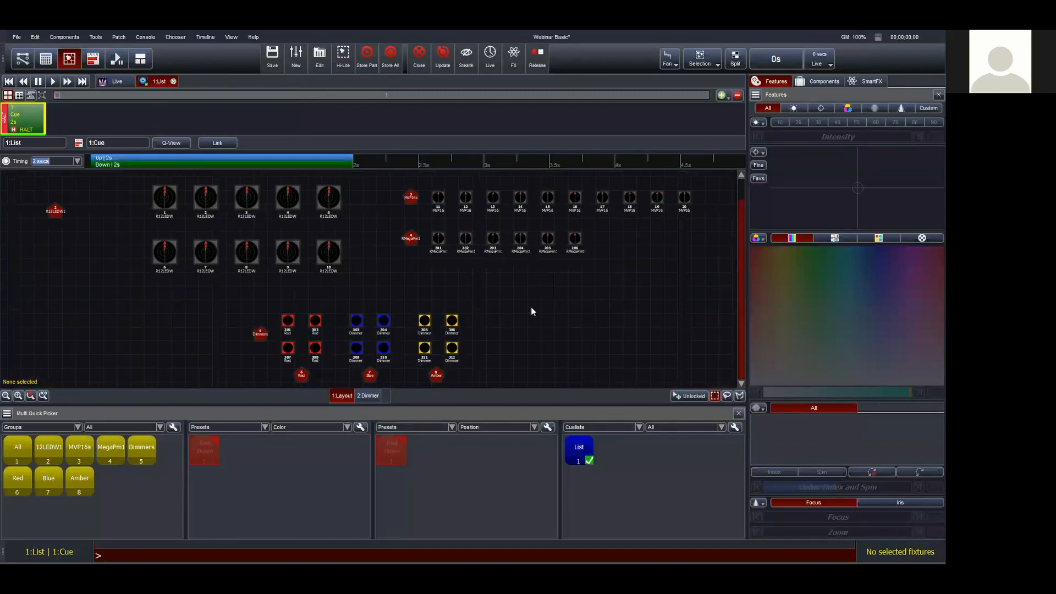
click(44, 395)
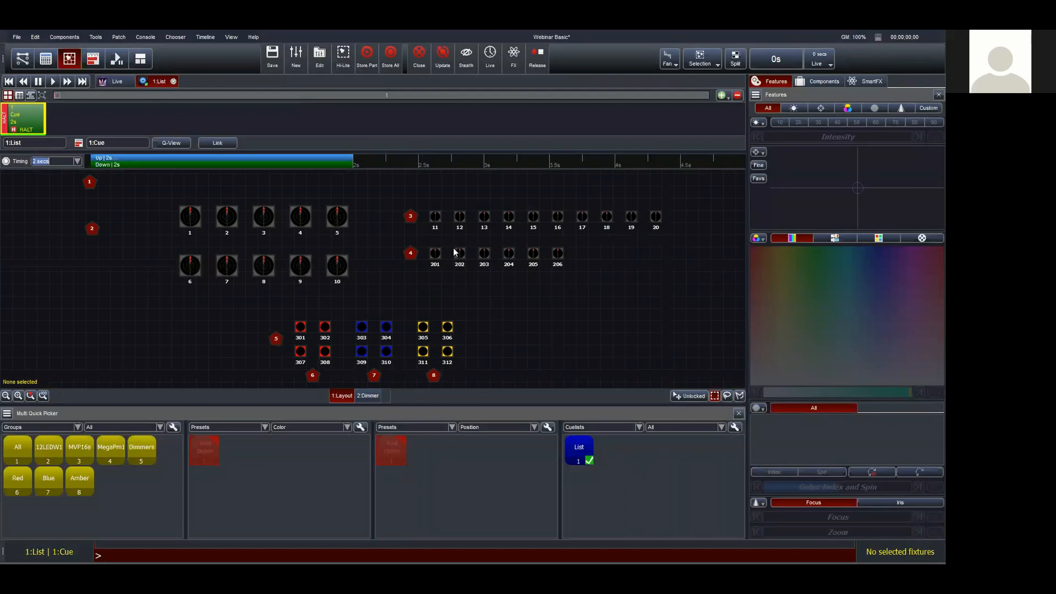
click(410, 217)
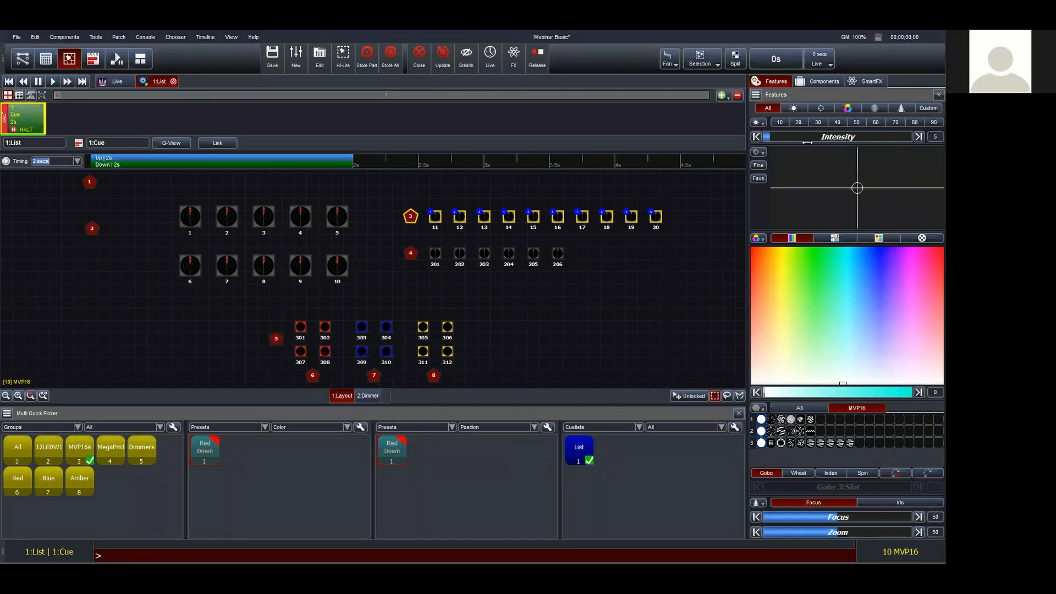
drag(779, 136, 931, 157)
drag(802, 284, 752, 249)
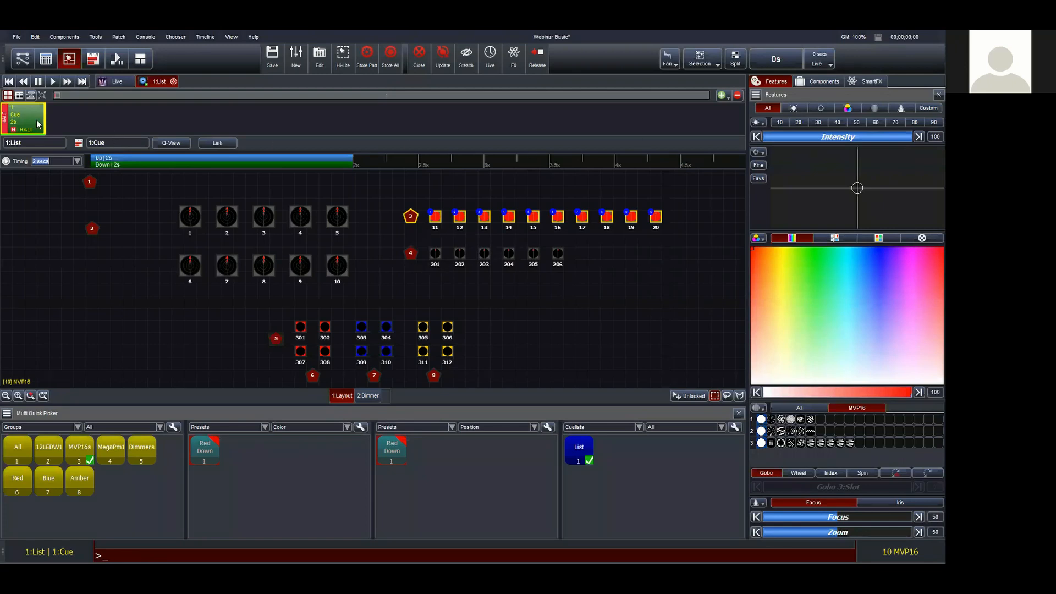
Add a second cue with the MVP16 fixtures in blue and their tilt moved down from centre
click(722, 96)
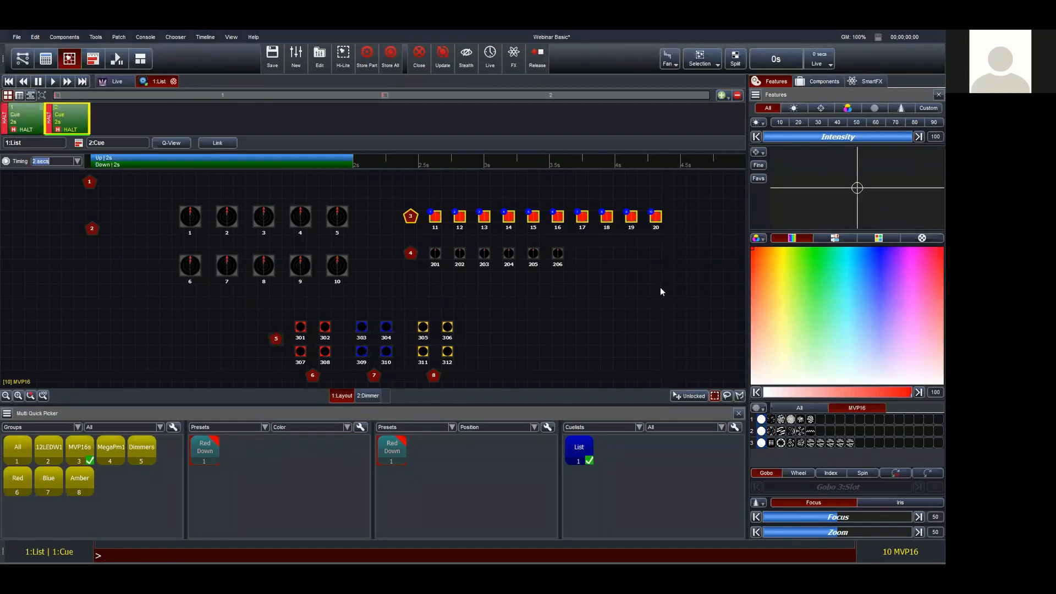
click(875, 248)
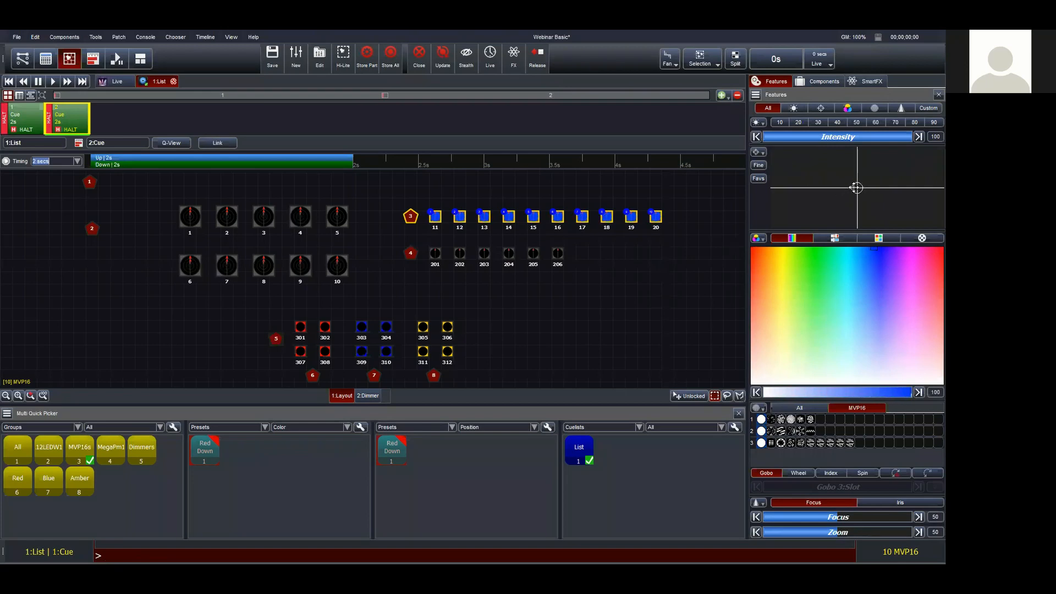
drag(856, 188, 858, 216)
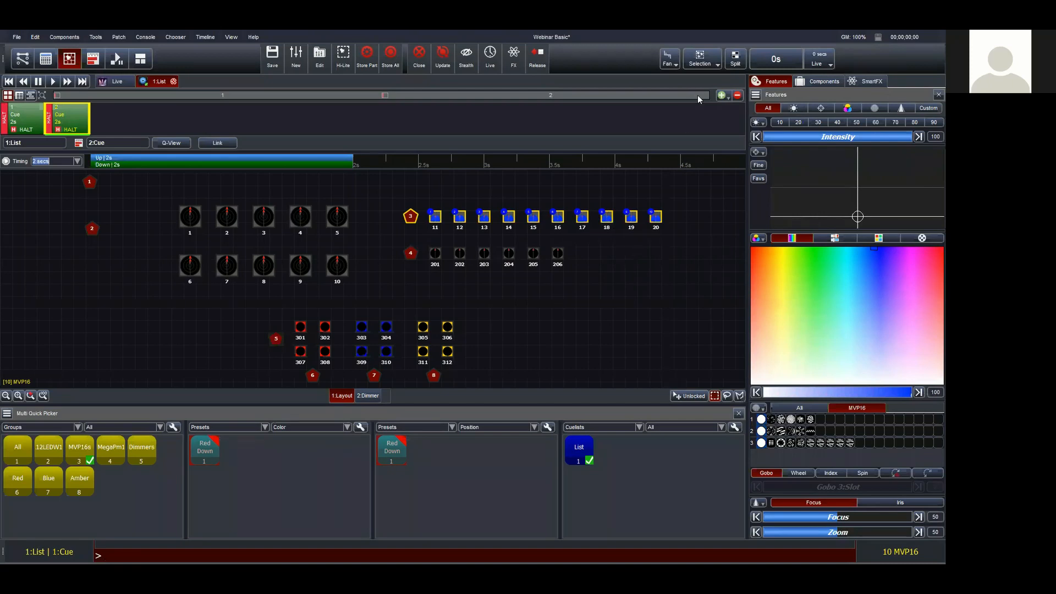
Add a third cue with the MVP16 fixtures in yellow and a fourth cue with their intensity at 0, then clear the fixture selection
click(722, 95)
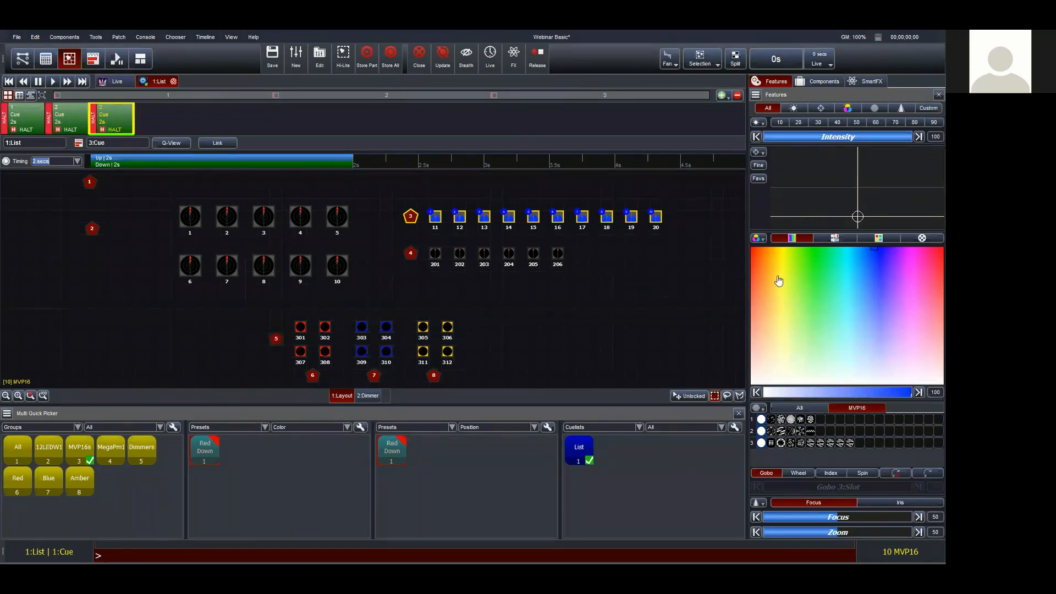
drag(779, 281, 784, 248)
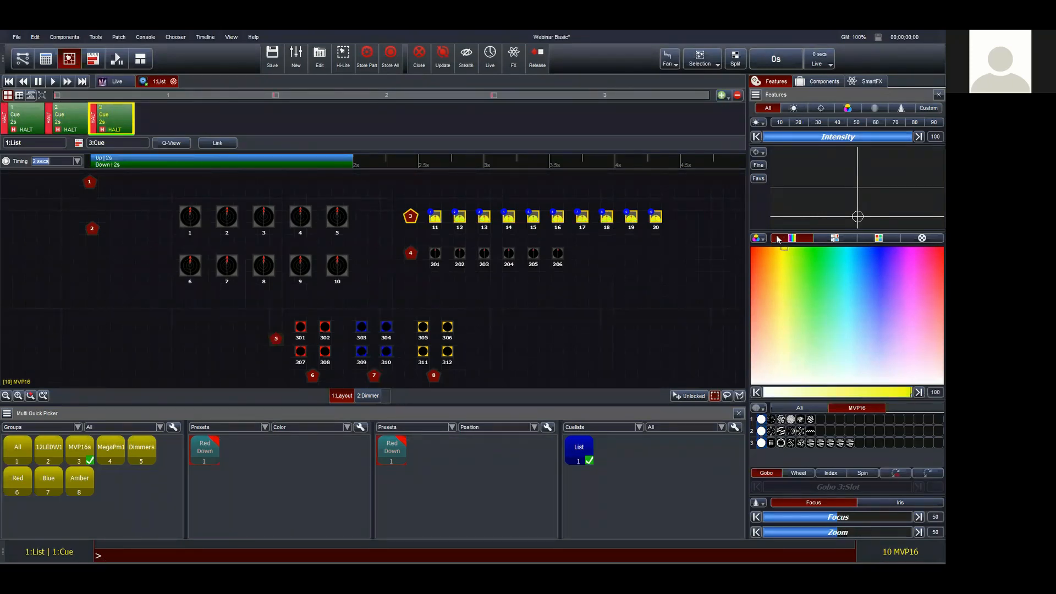
click(721, 95)
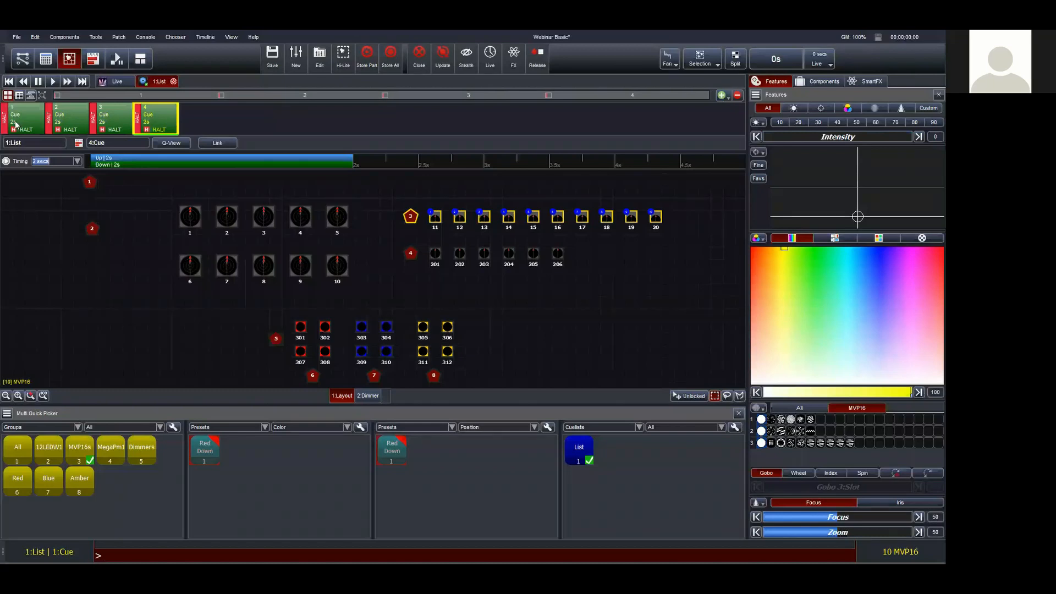
click(645, 317)
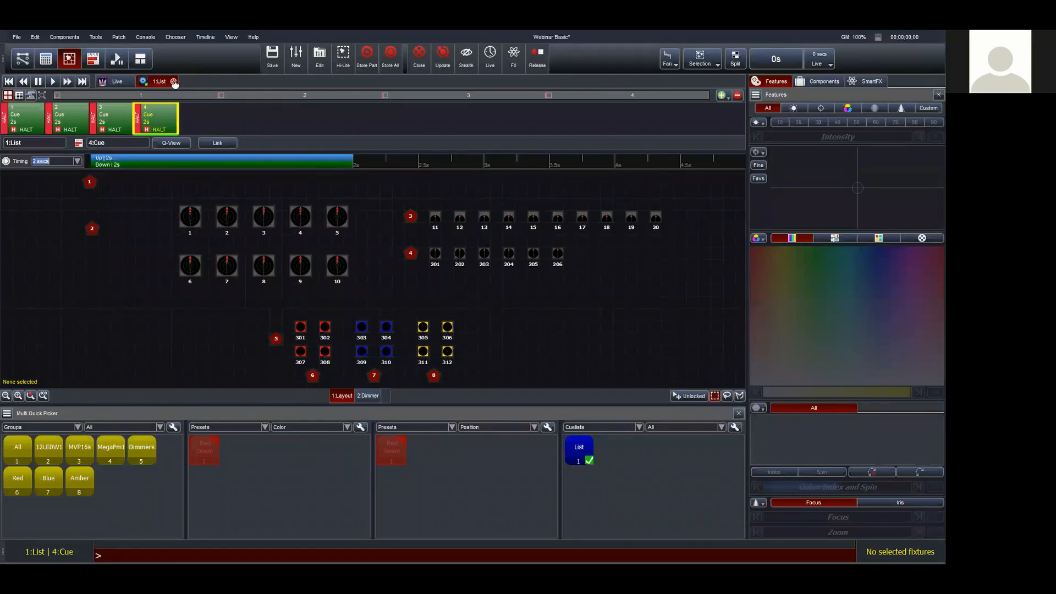
Return the cuelist to its first cue and play through all four cues in order
click(9, 81)
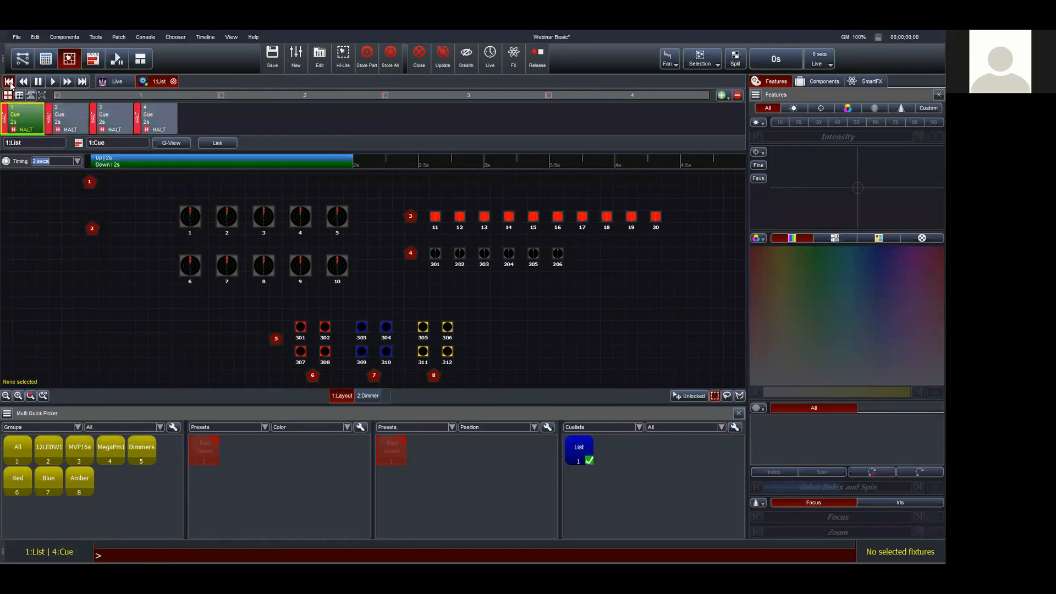
click(53, 81)
click(54, 81)
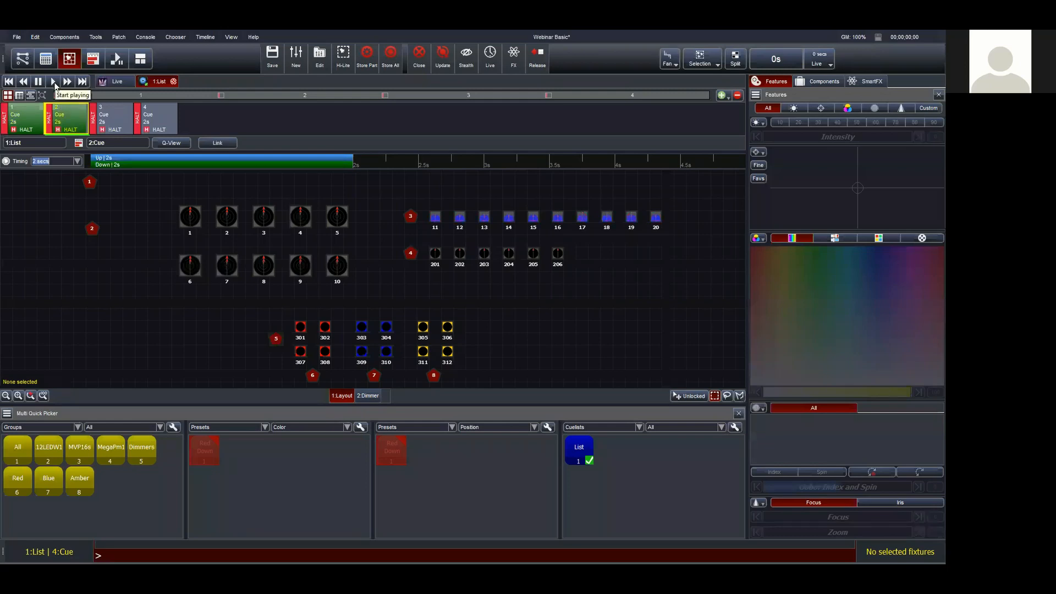
click(54, 81)
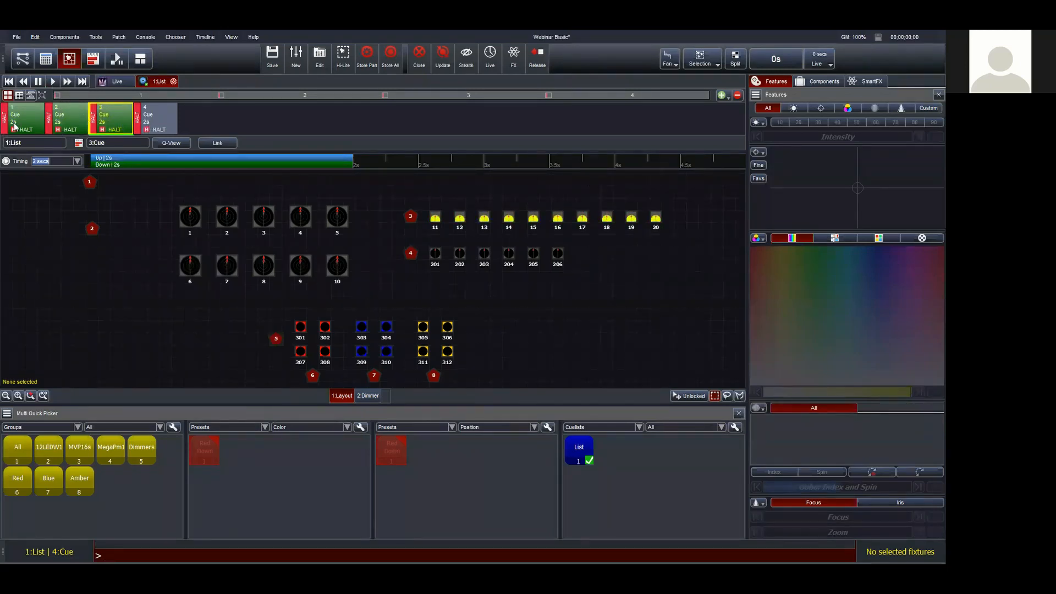
click(56, 83)
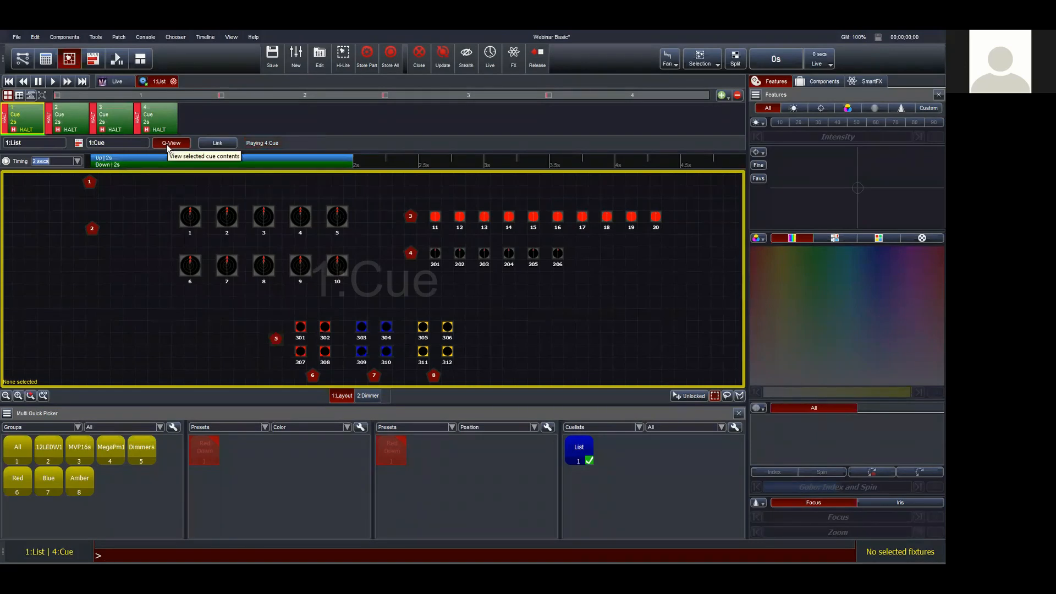
Preview cue 3's contents with Q-View while cue 1 is playing, check fixture 15, and turn Q-View off
click(8, 82)
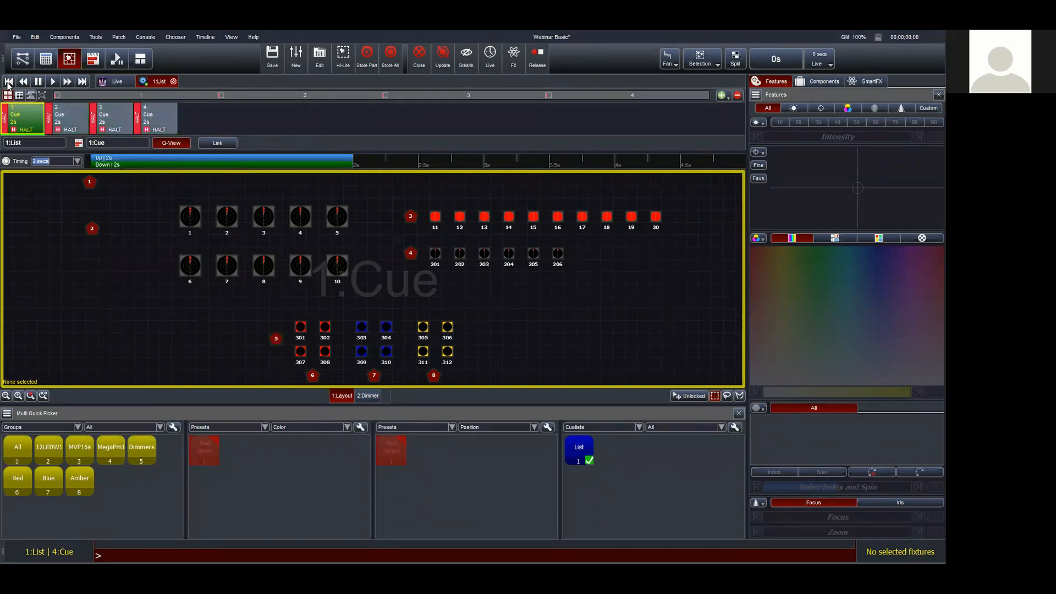
double_click(122, 121)
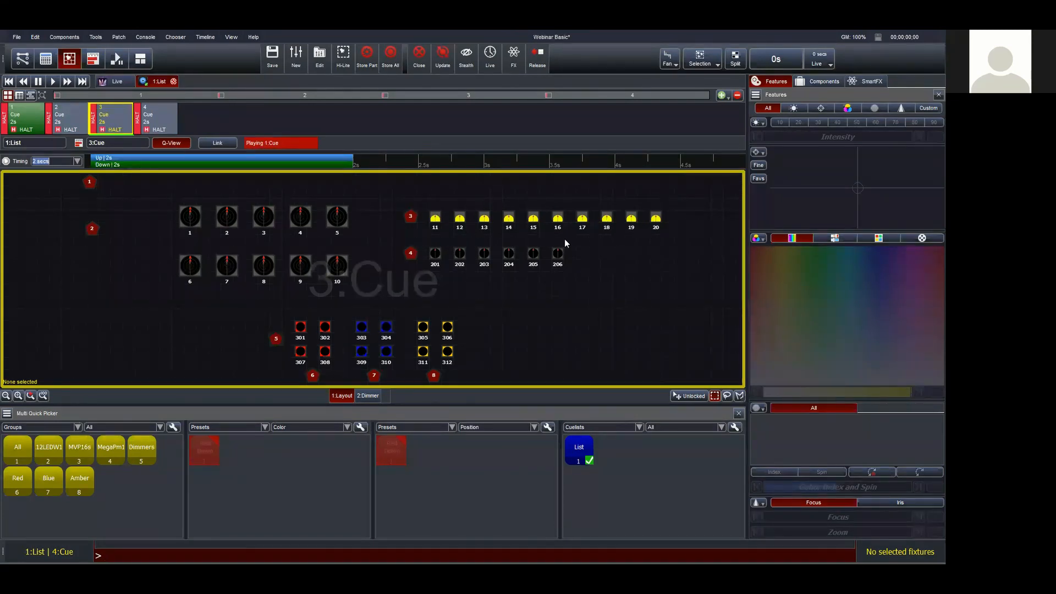
click(540, 230)
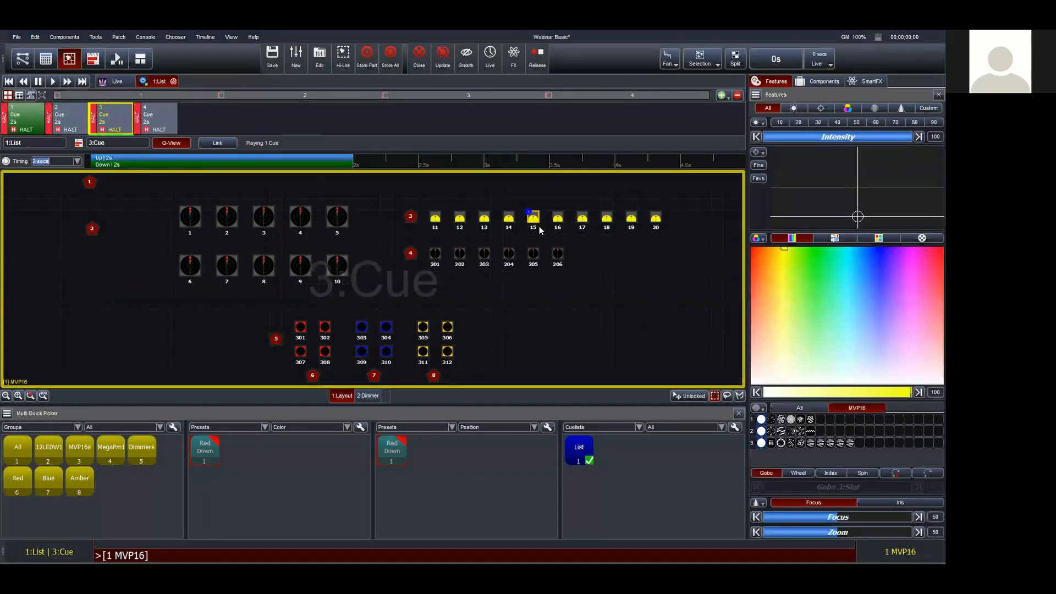
click(554, 238)
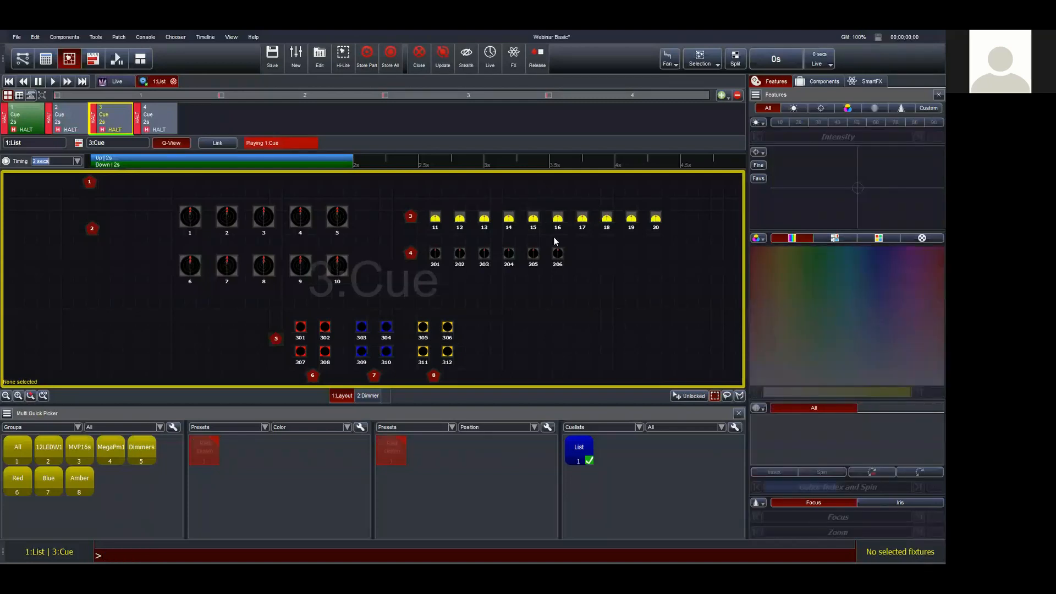
click(174, 144)
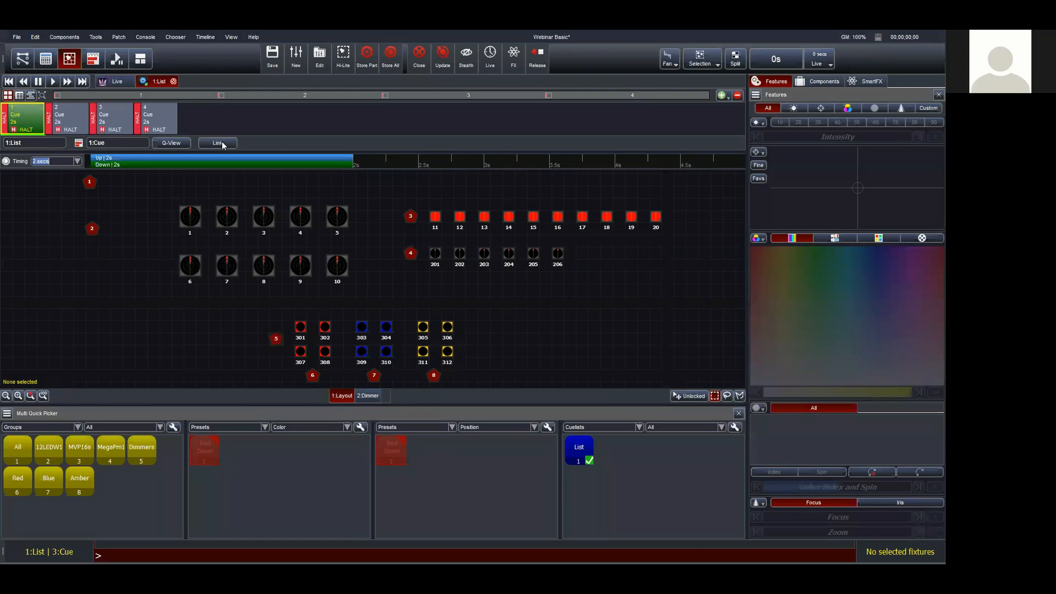
With Link enabled, select cues 1 to 4 back and forth to check each look, ending on cue 1
click(156, 117)
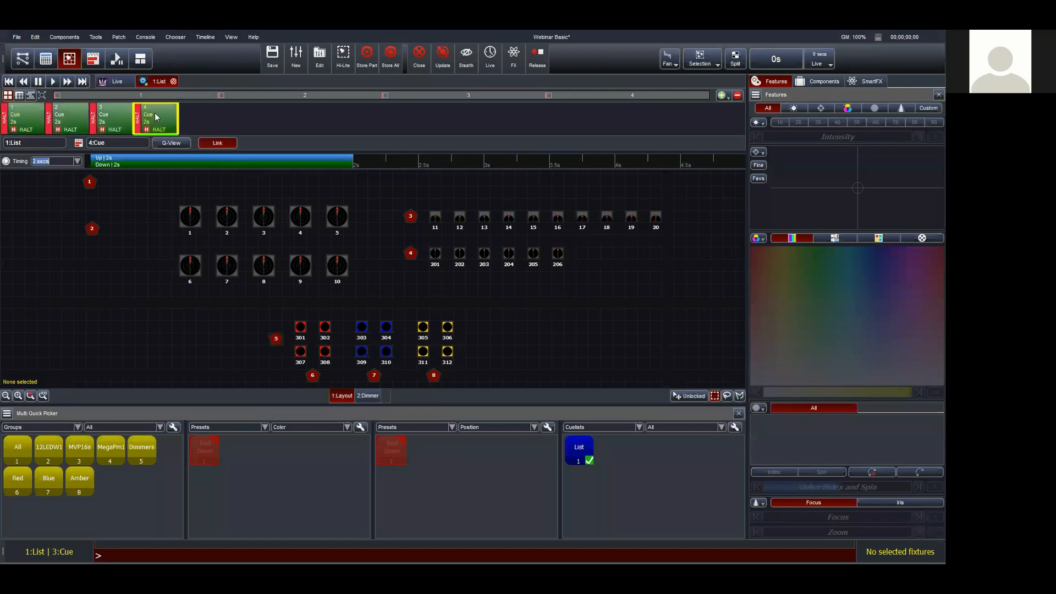
click(117, 112)
click(48, 127)
click(40, 125)
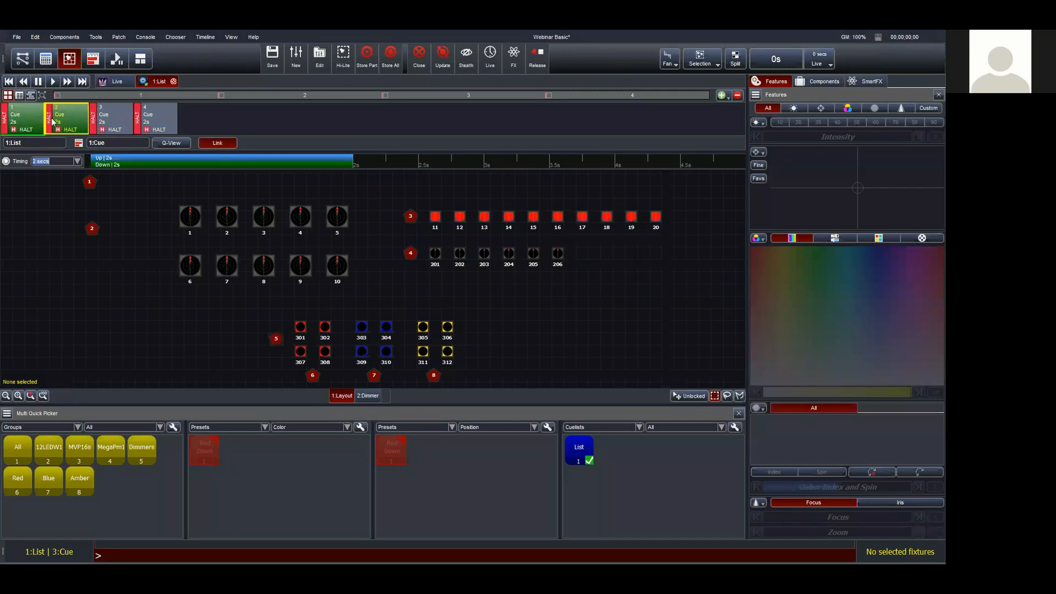
click(73, 118)
click(120, 117)
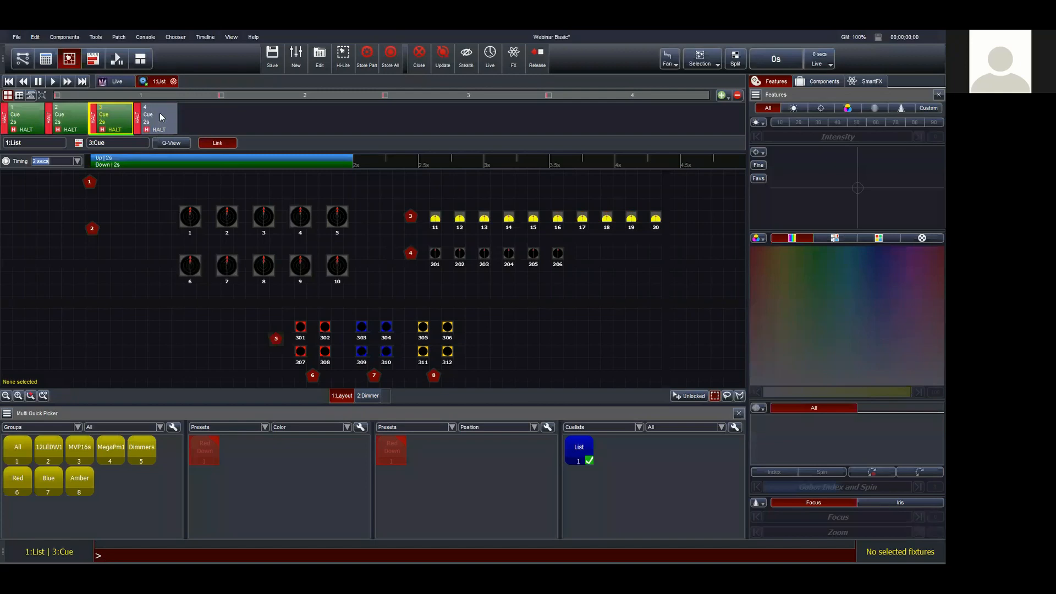
click(163, 121)
click(114, 122)
click(60, 120)
click(36, 118)
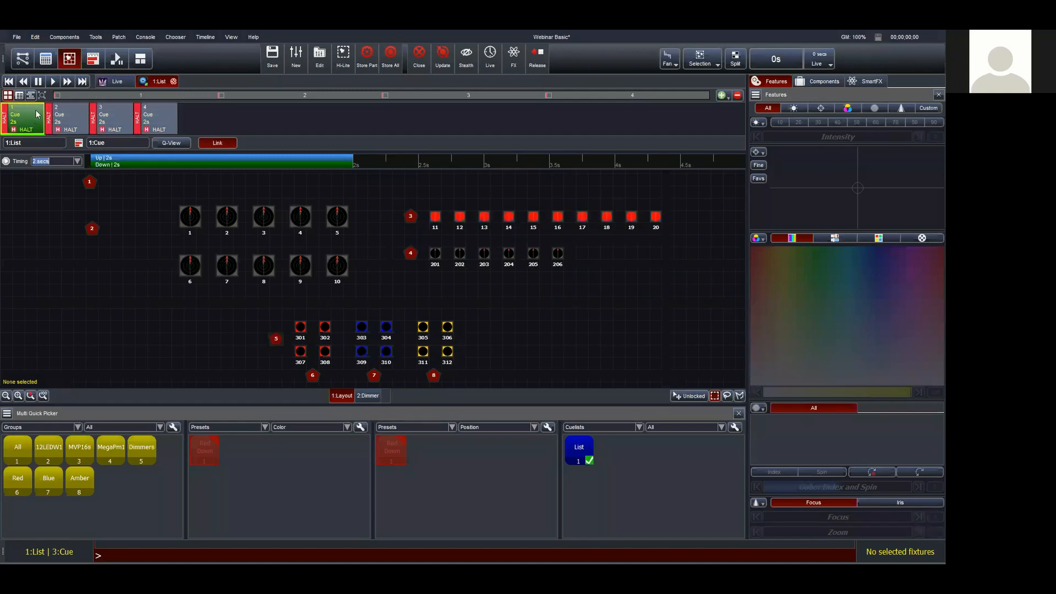
click(77, 121)
click(112, 118)
click(157, 118)
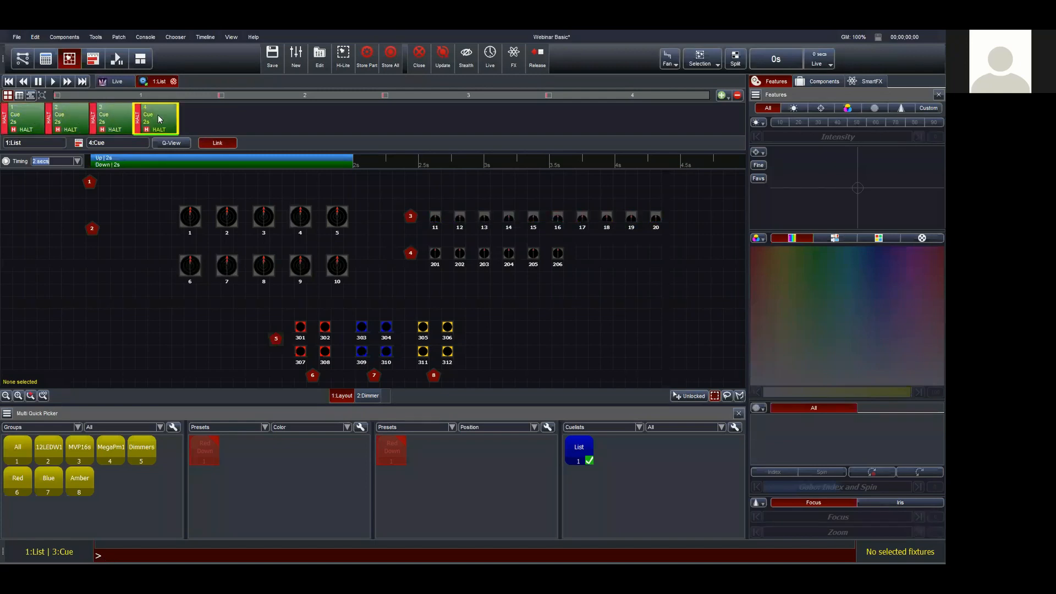
click(117, 116)
click(81, 121)
click(44, 118)
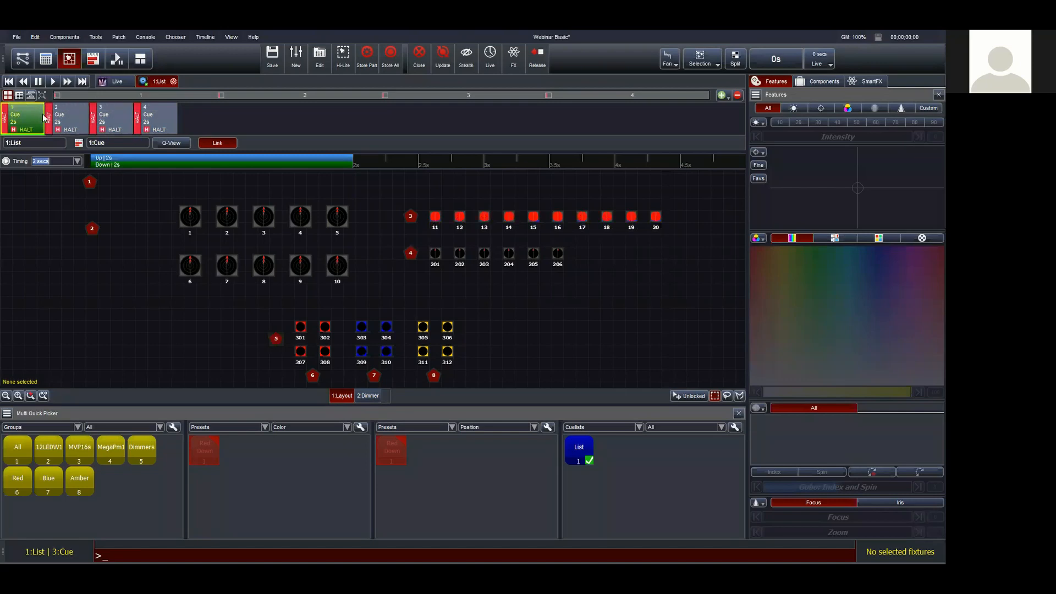
Turn Link off, preview cue 3 with Q-View, and return to cue 1 with Q-View off
click(216, 143)
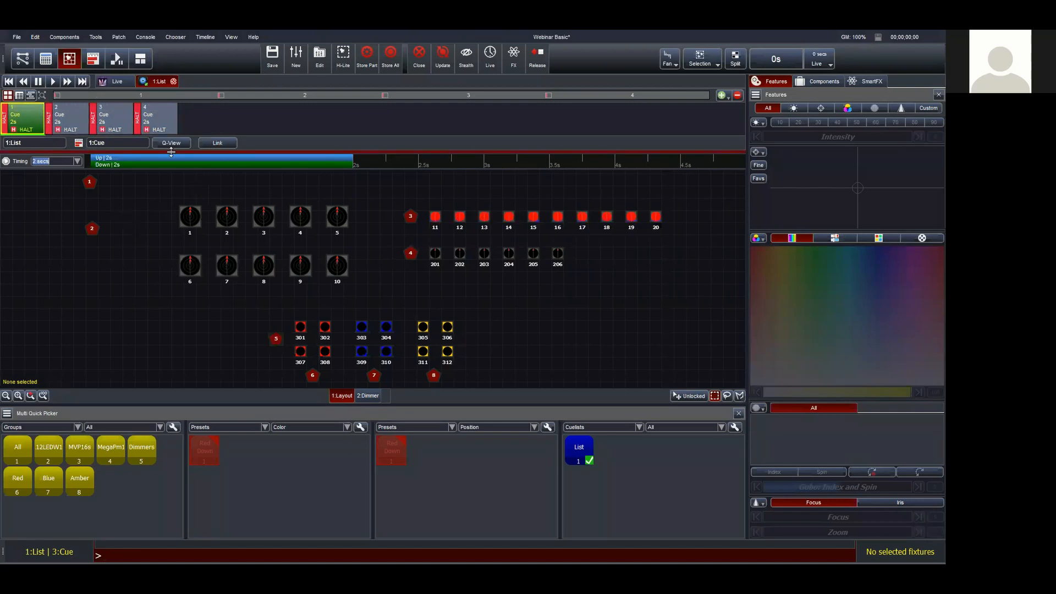
click(121, 116)
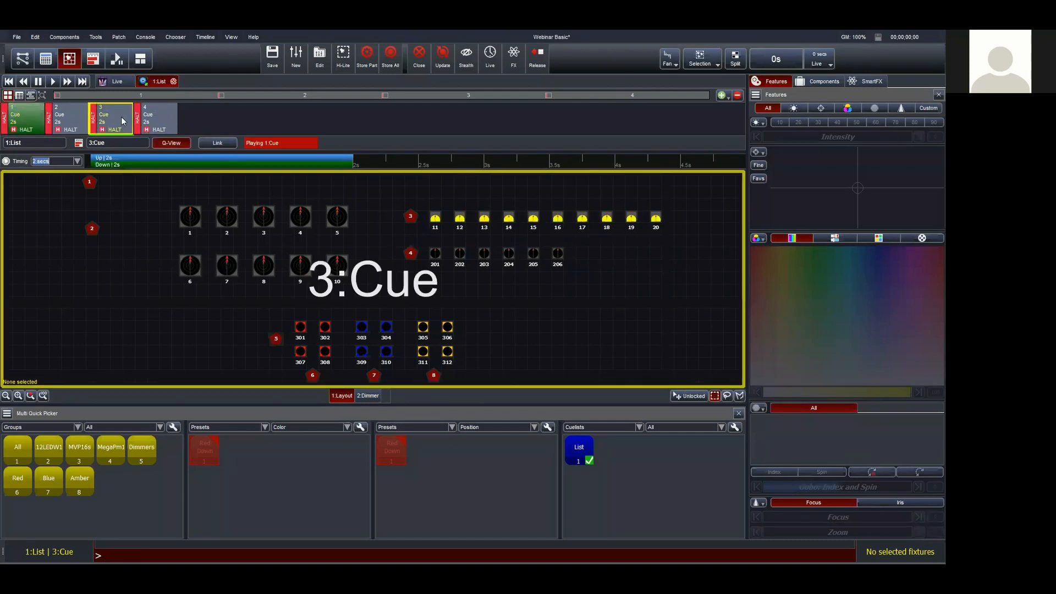
click(28, 128)
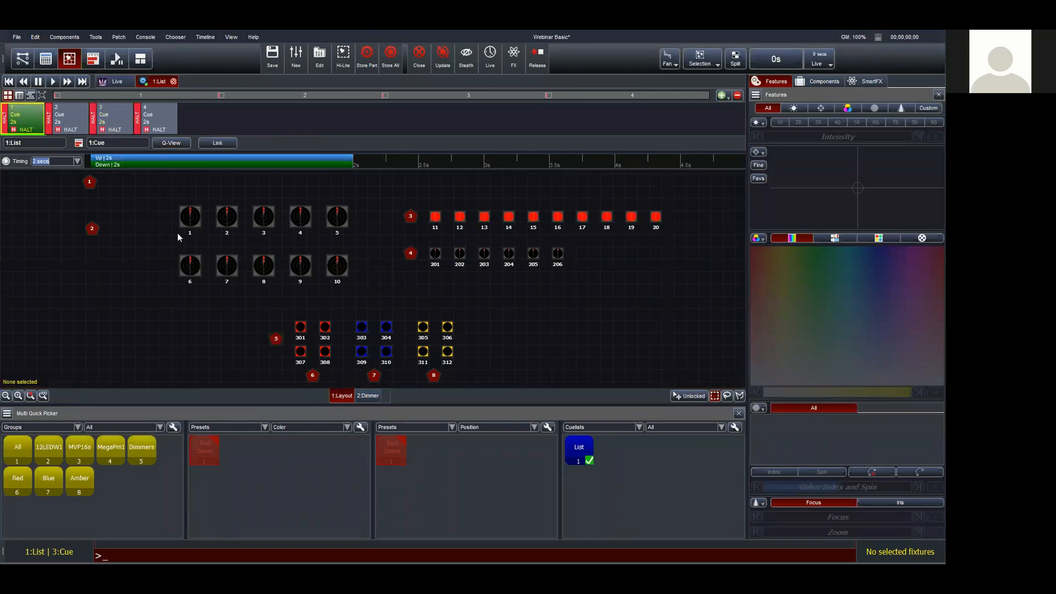
Close the cuelist, saving it with the label "Quick Move" and releasing it
click(174, 82)
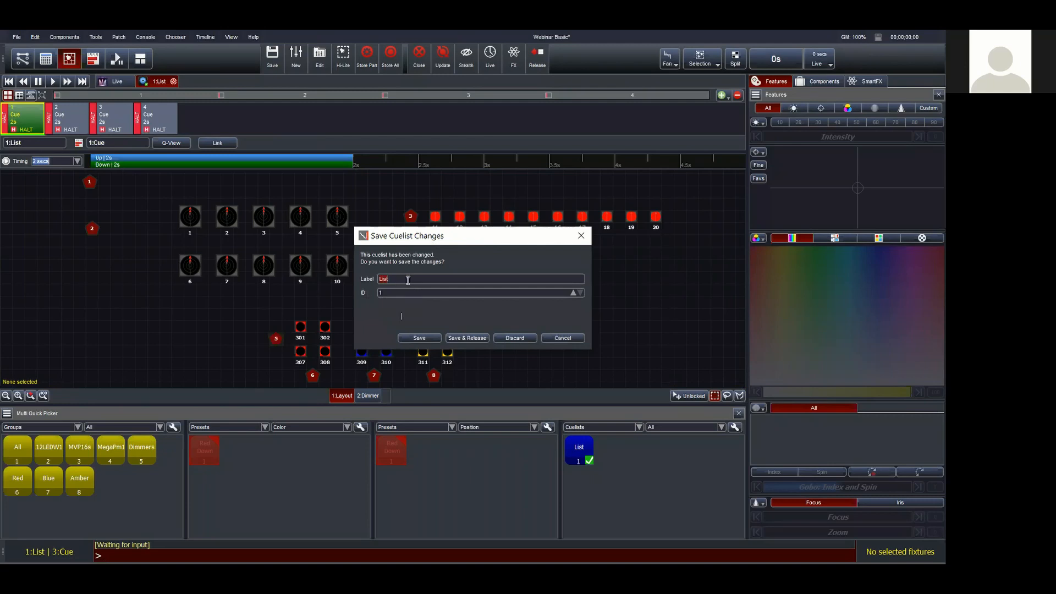
text(Quick Move)
click(460, 337)
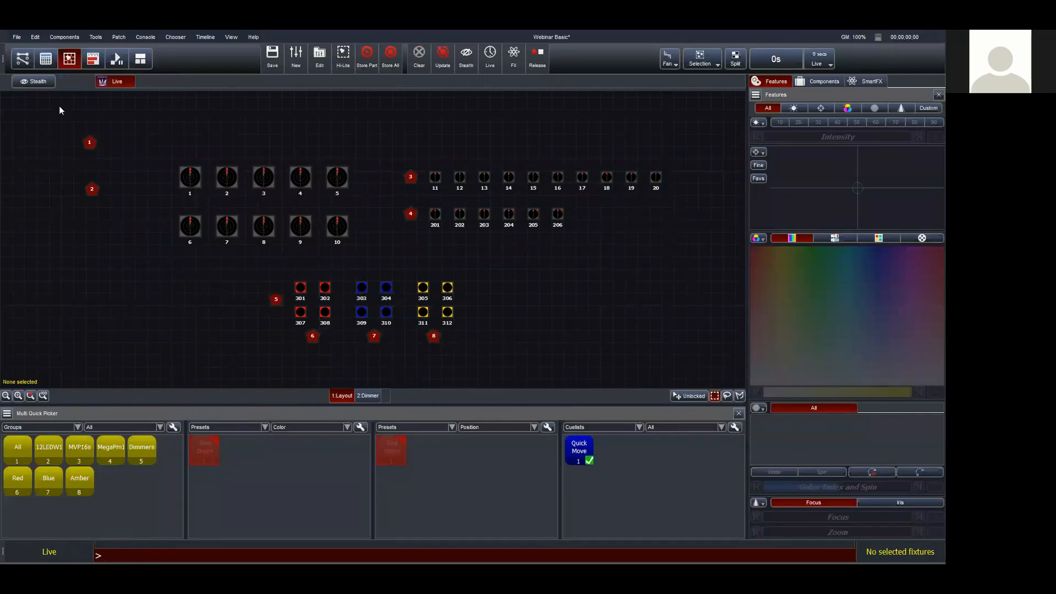
Assign the Quick Move cuelist to the fifth playback of the MV surface and start playing it
click(49, 66)
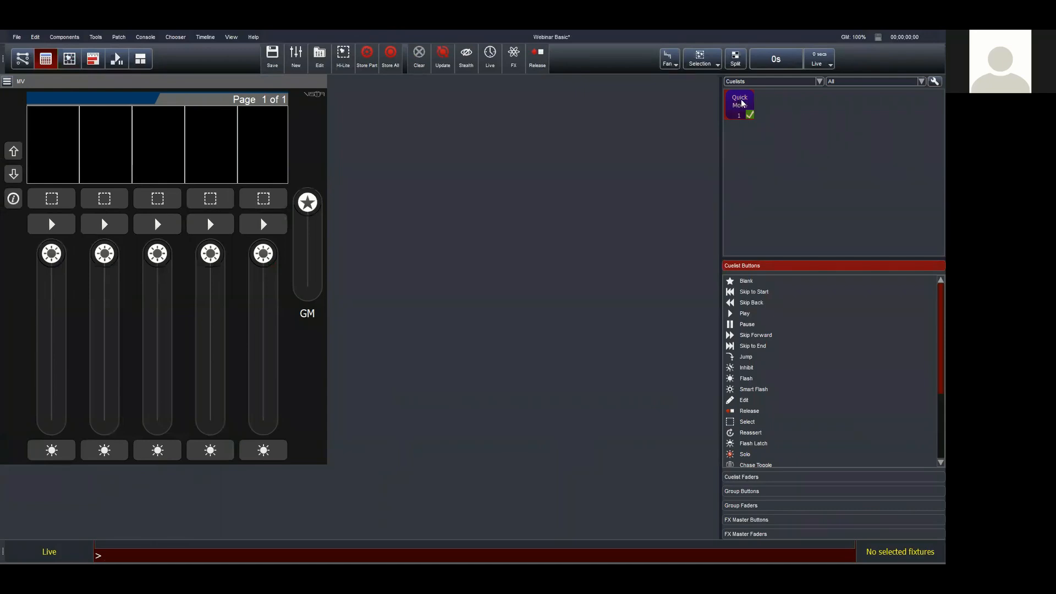
drag(741, 103, 264, 147)
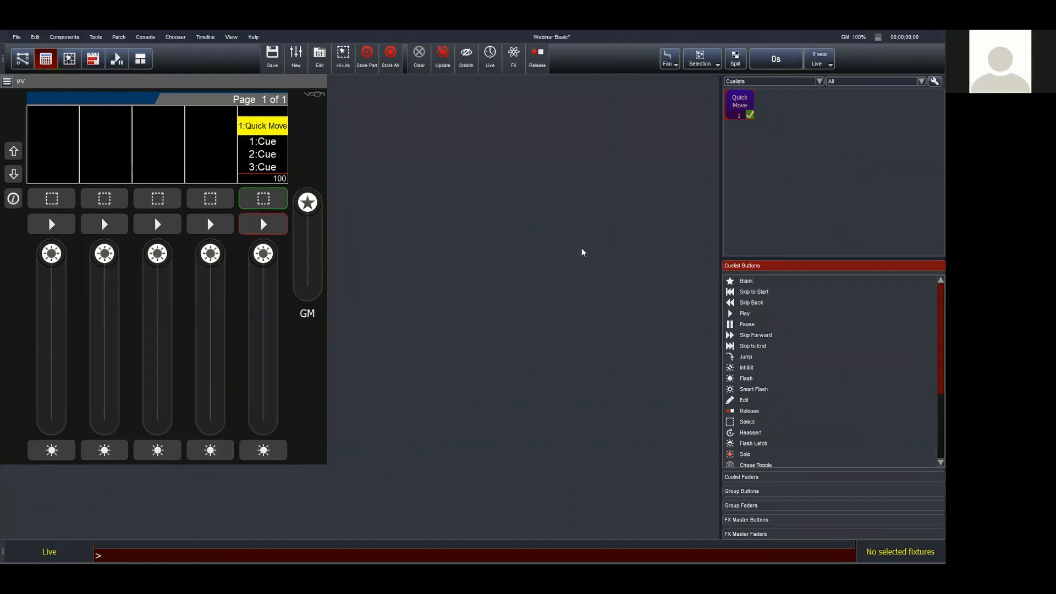
click(266, 229)
Float the MV playback window over the fixture layout and advance Quick Move to cues 2 and 3
drag(109, 78, 702, 150)
click(69, 59)
click(837, 290)
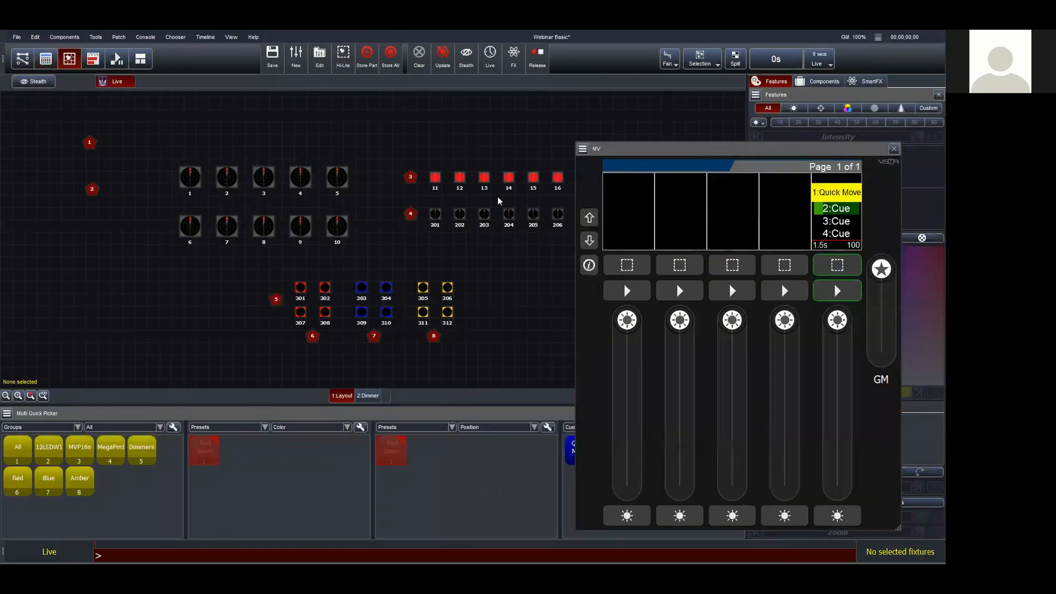
click(849, 293)
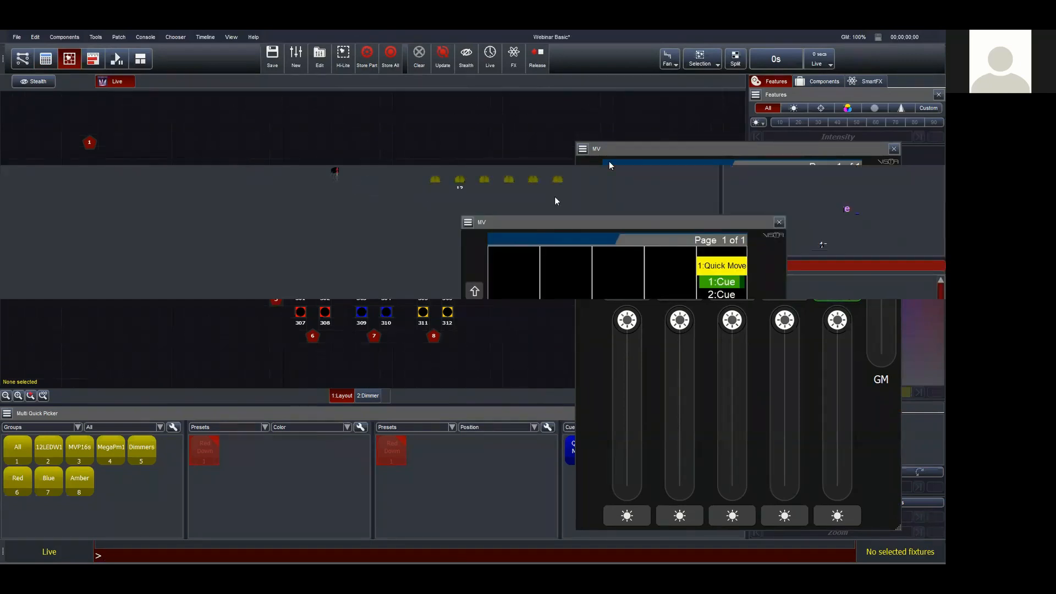
Return the MV playback window to the playback view, release the Quick Move cuelist and go back to the fixture layout
click(847, 292)
drag(777, 152, 106, 87)
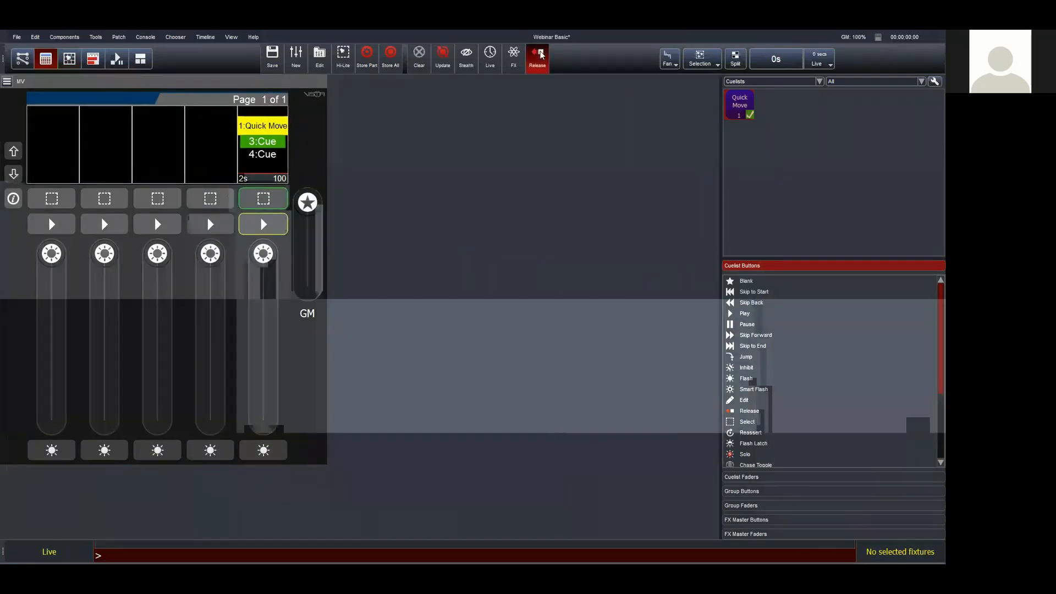
click(74, 64)
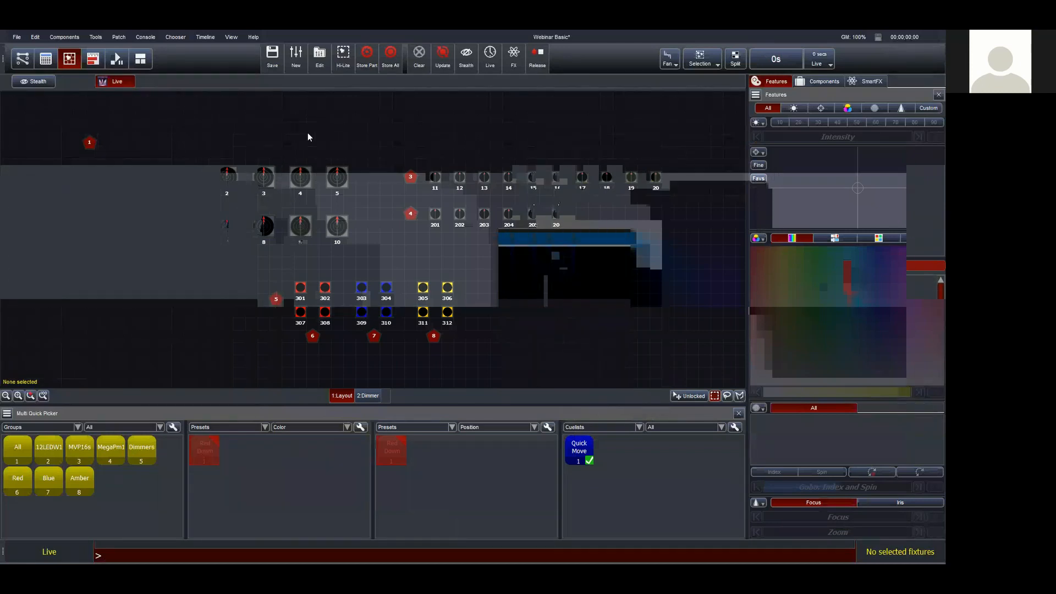
Open the Quick Move cuelist for editing to view its cues, and close it again
click(320, 61)
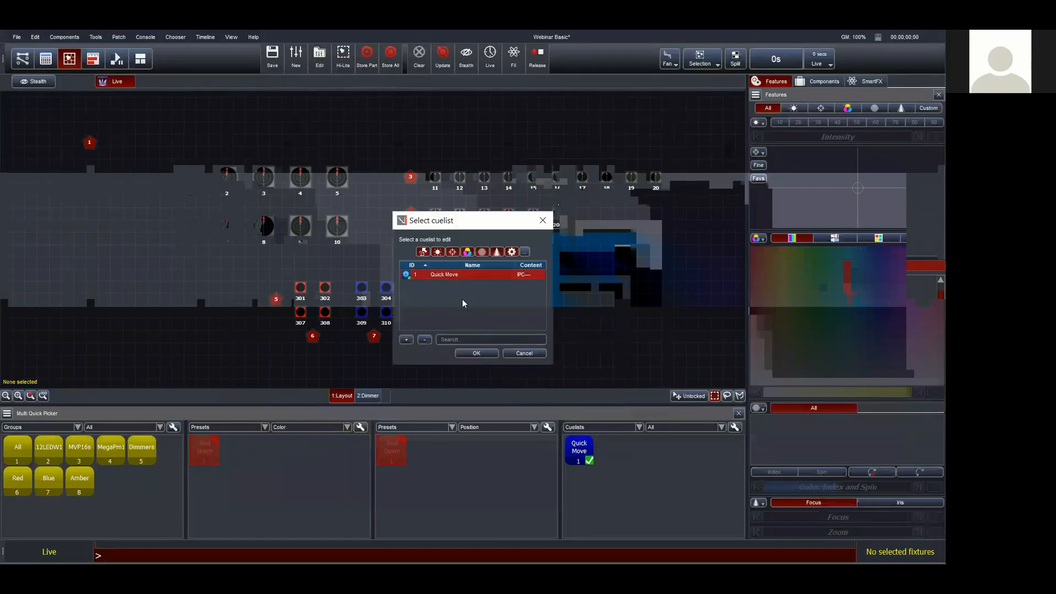
click(477, 353)
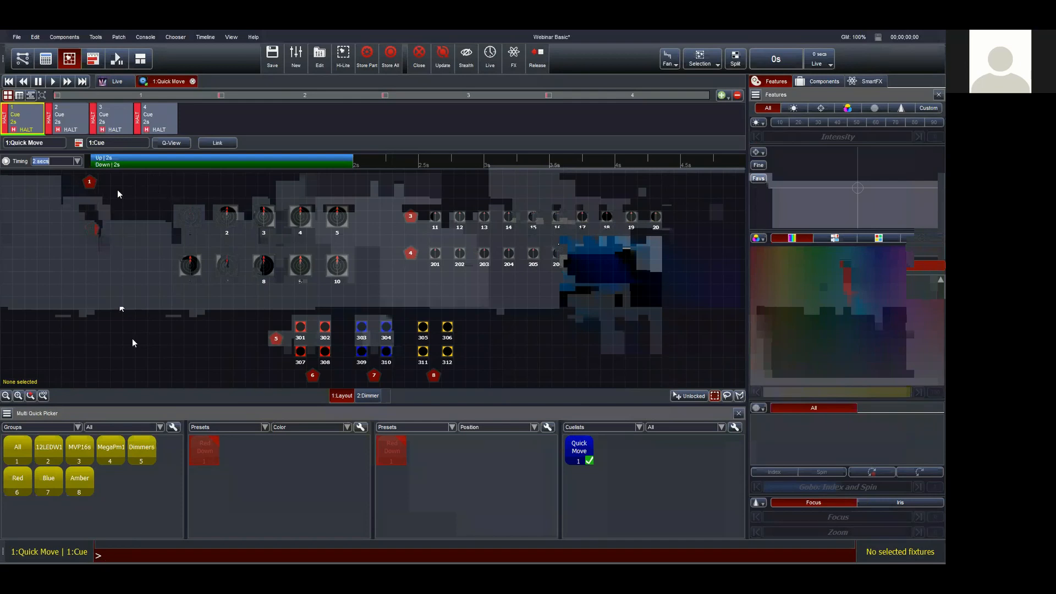
click(192, 82)
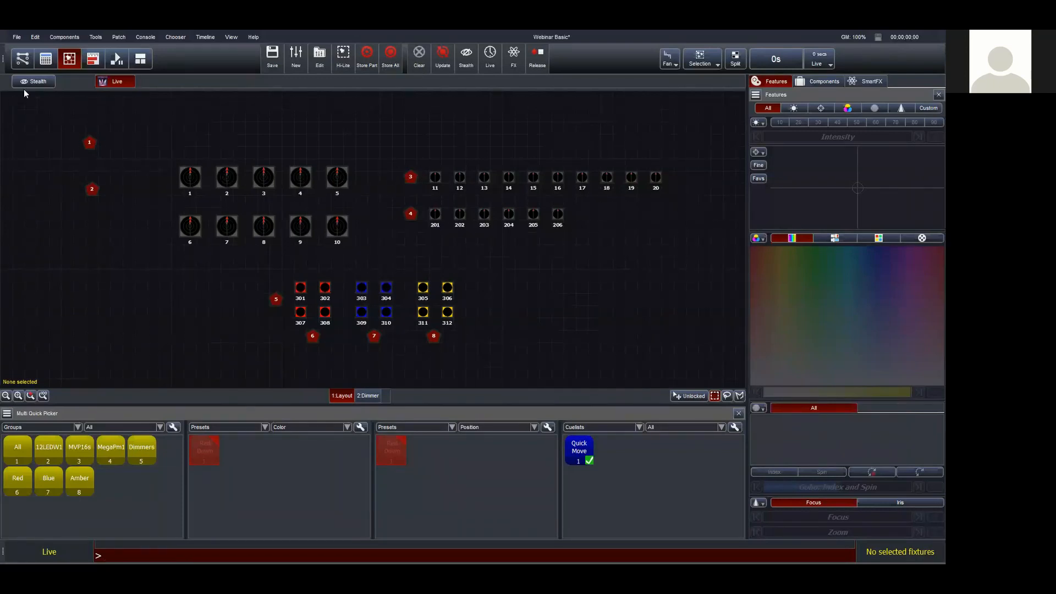
Float the MV playback window over the fixture layout, clear of the fixtures
click(45, 58)
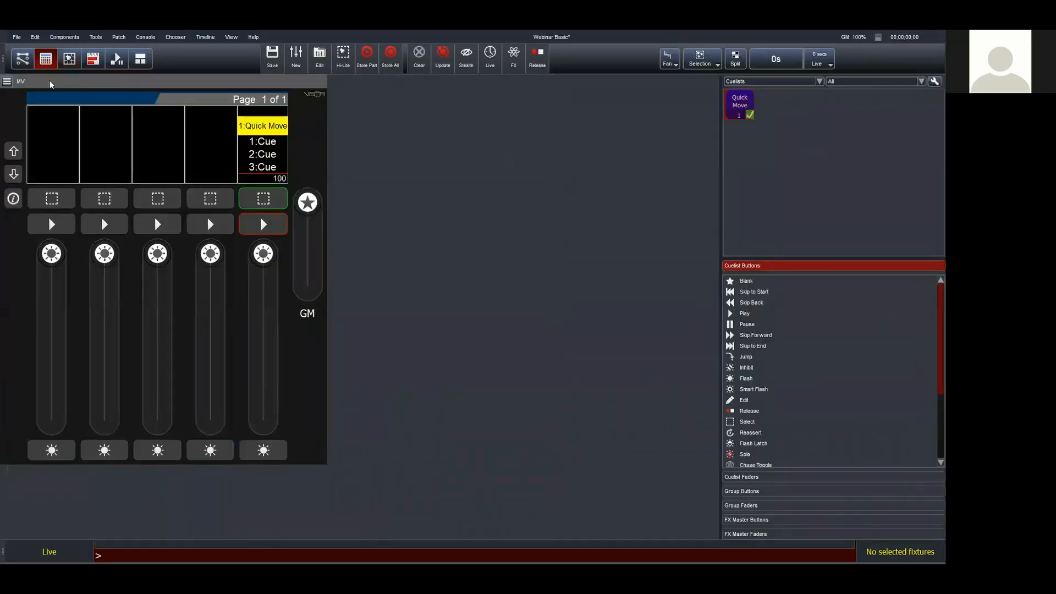
drag(50, 84, 604, 169)
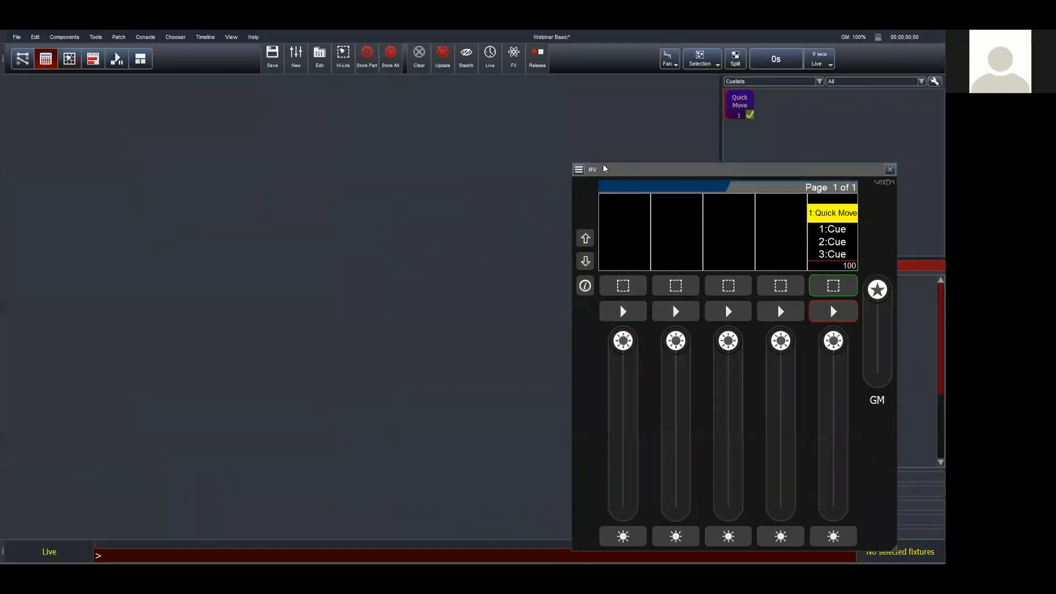
click(70, 59)
drag(632, 170, 662, 277)
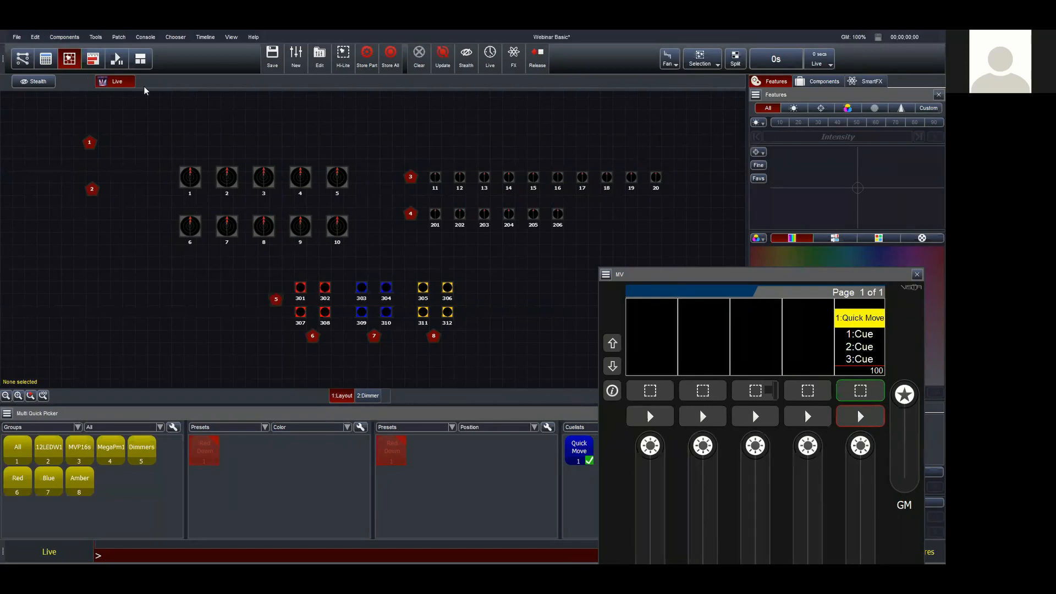
click(411, 177)
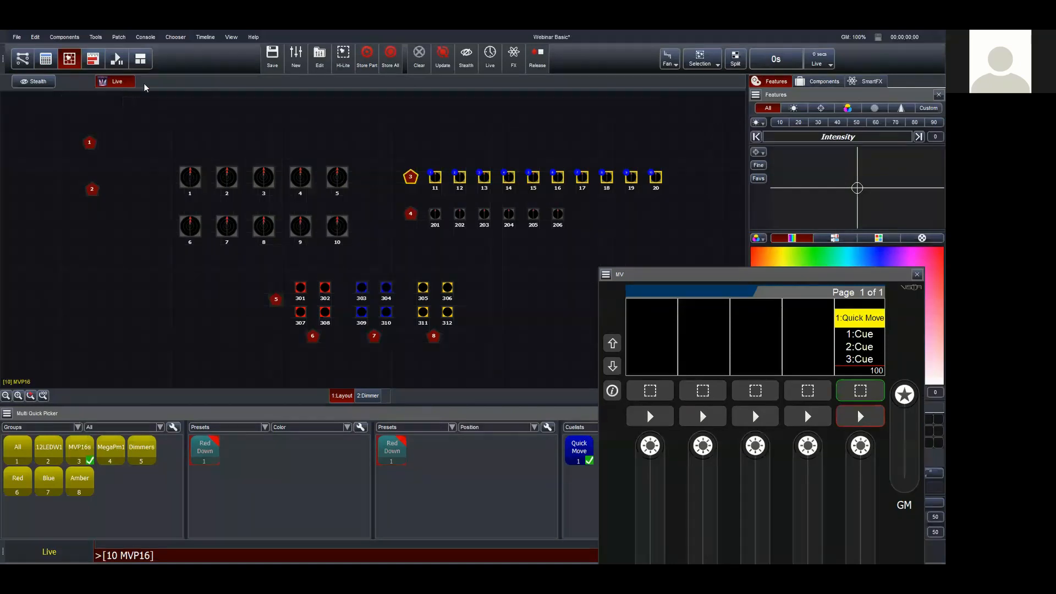
click(388, 196)
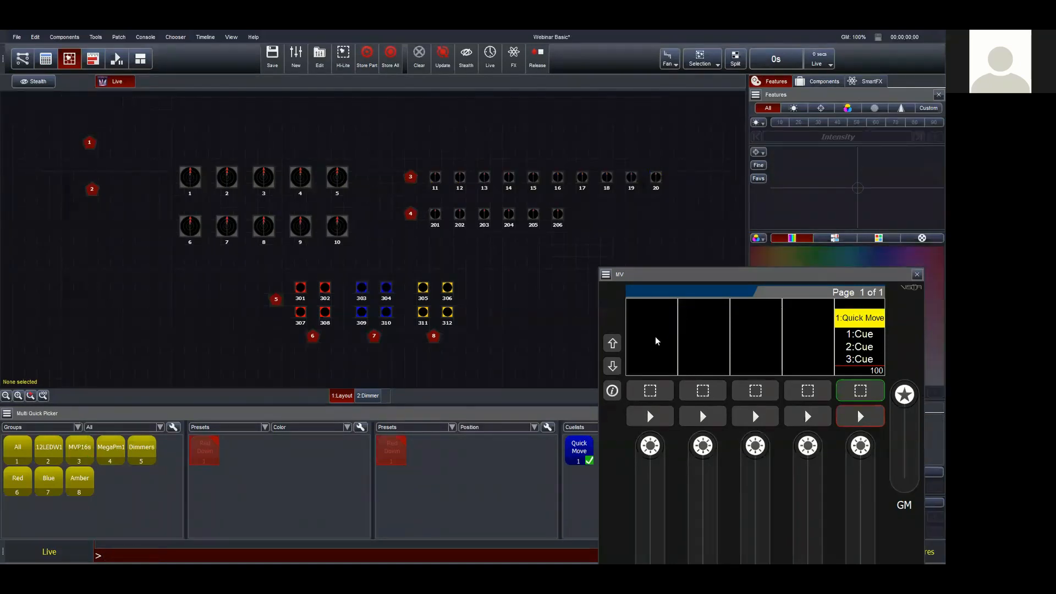
click(410, 214)
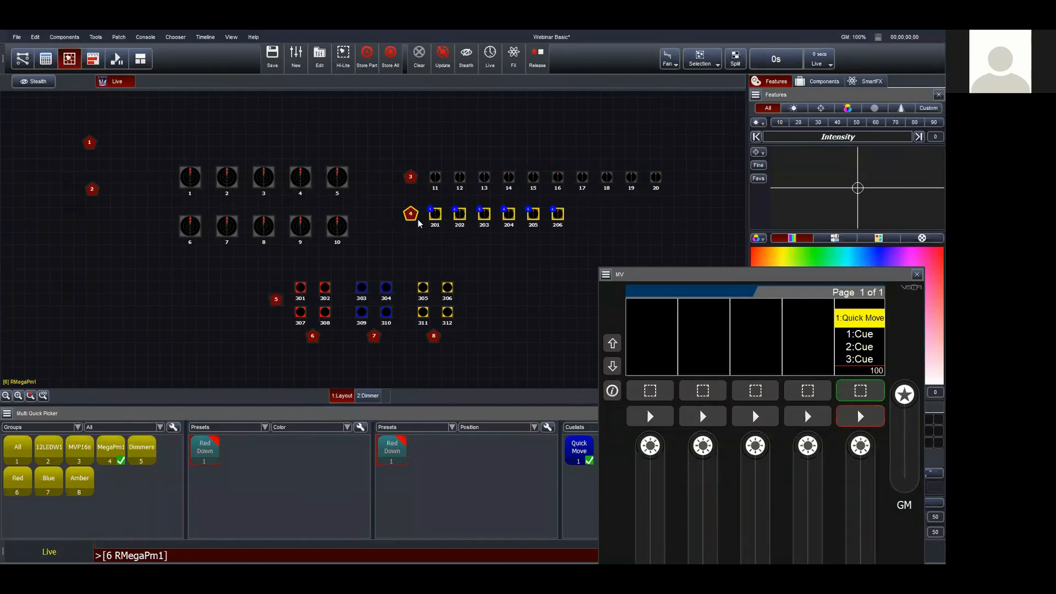
click(409, 241)
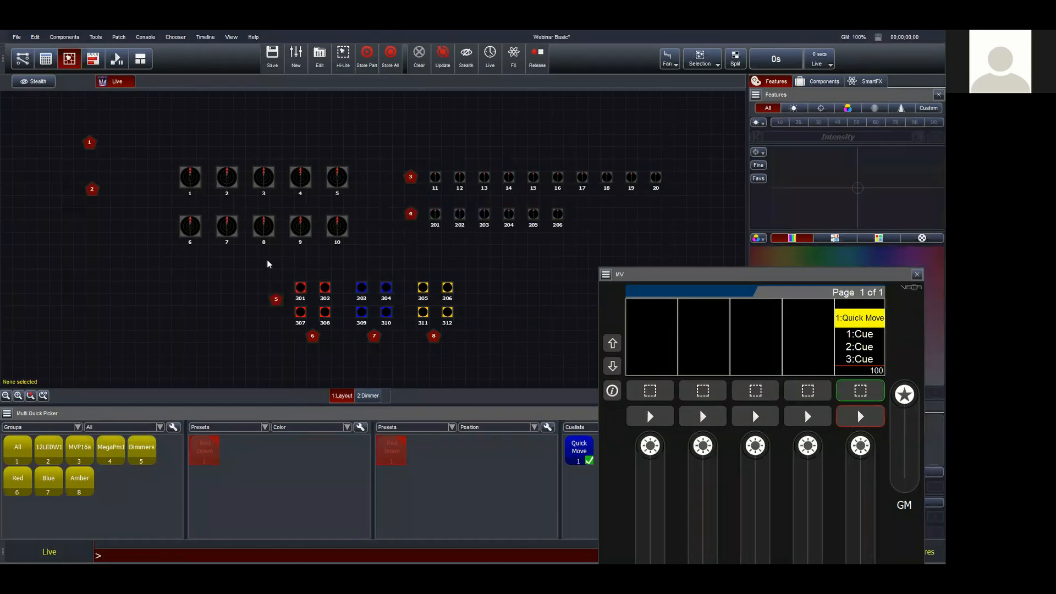
Set red dimmers 301, 302, 307 and 308 to intensity 100 and target Store All at cue 1 of a new cuelist
drag(291, 272, 340, 325)
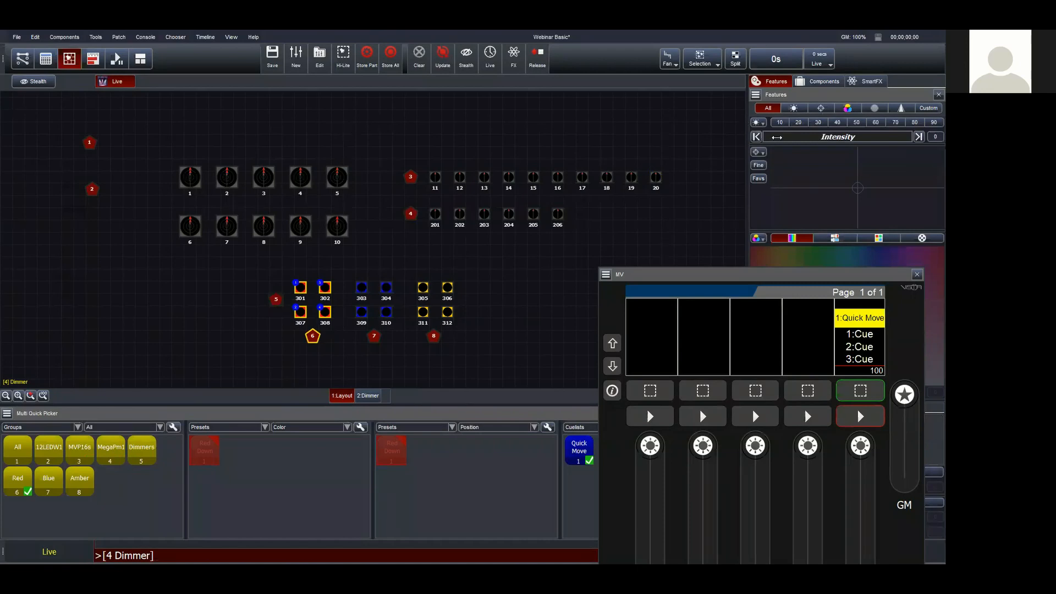
drag(777, 137, 915, 137)
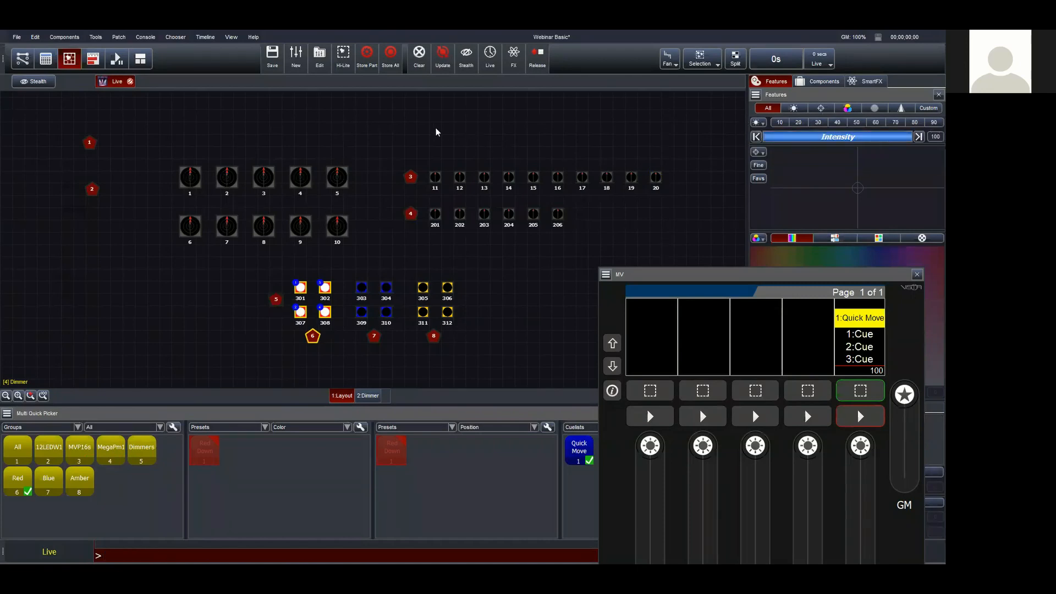
click(391, 59)
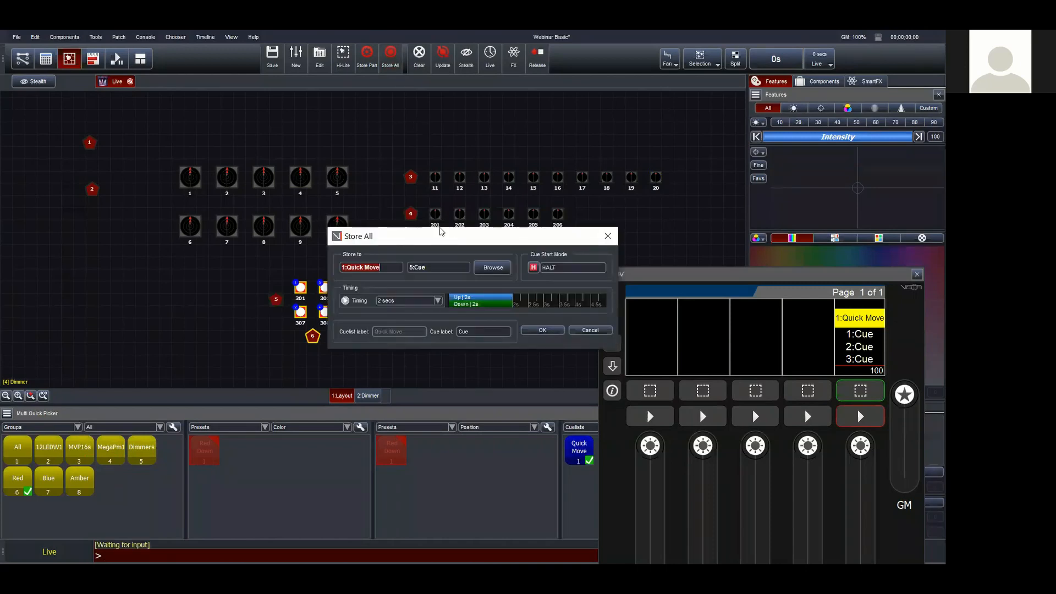
drag(441, 232, 352, 141)
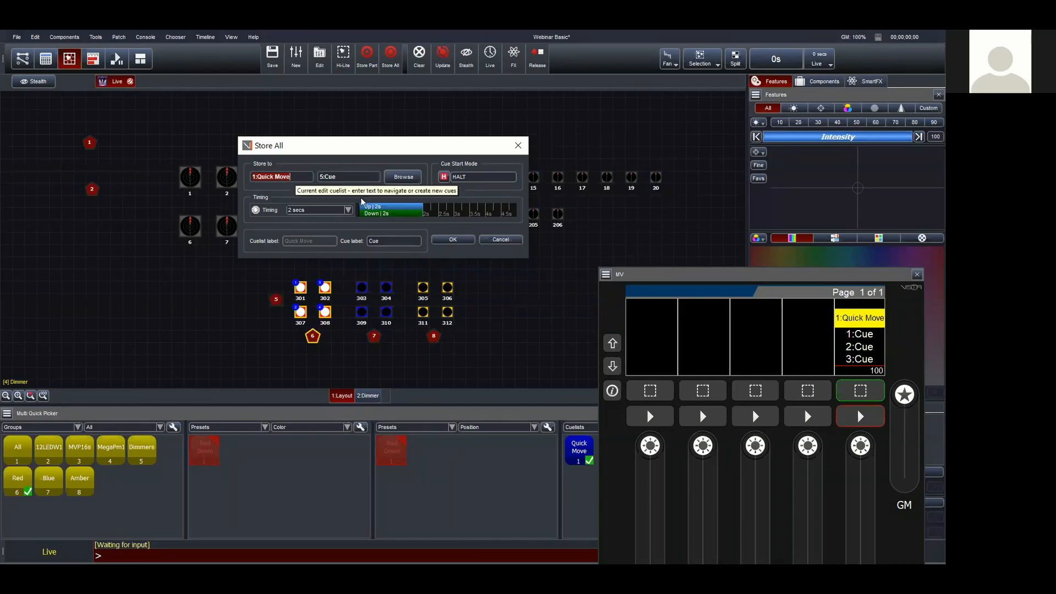
click(407, 179)
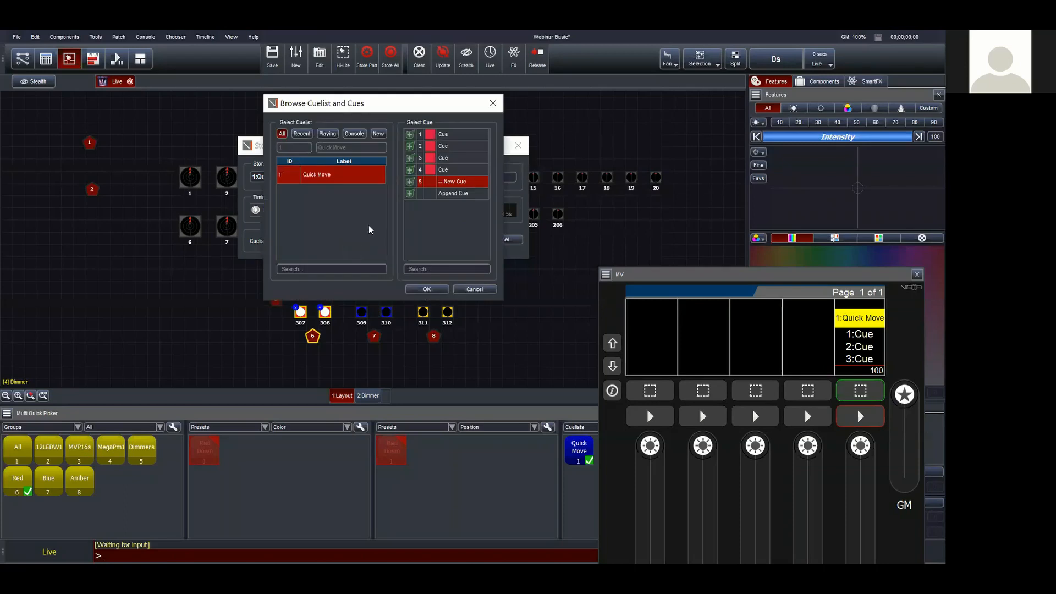
drag(380, 106, 395, 111)
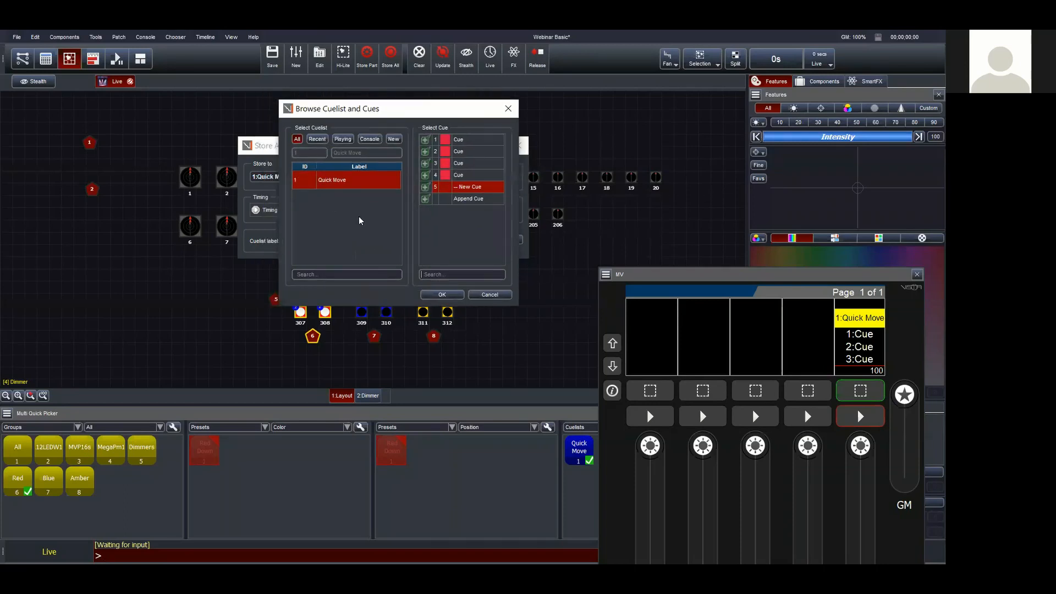
click(394, 140)
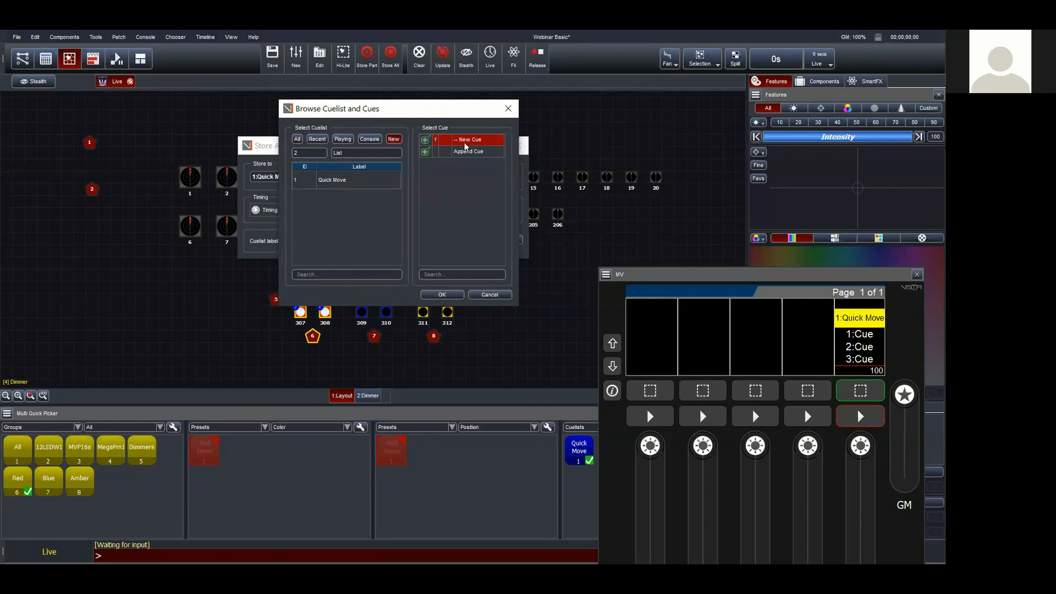
click(442, 295)
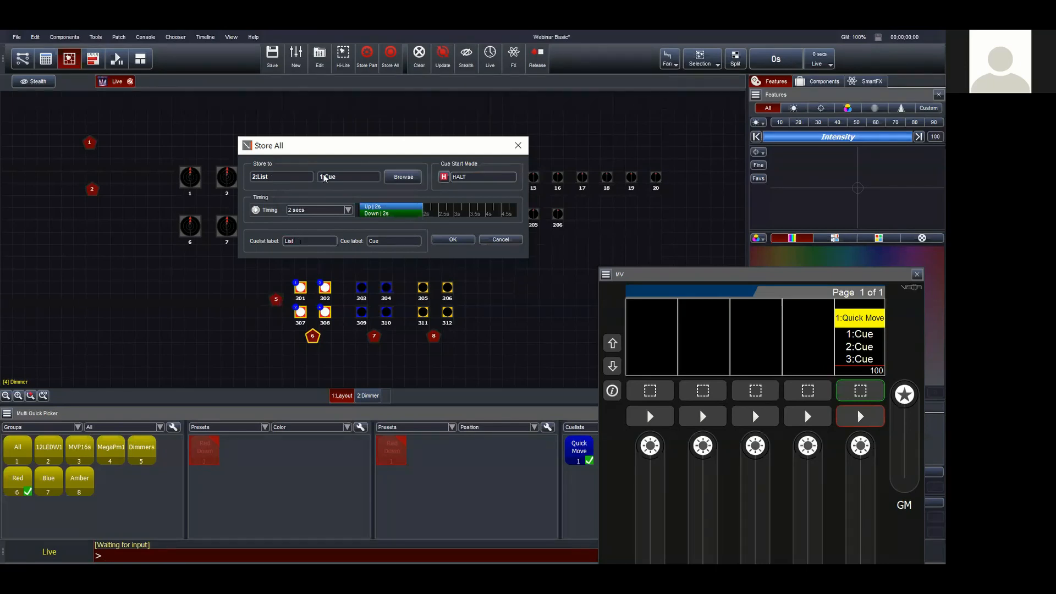
Label the new cuelist "Pars" and its cue "Red", assign it to the first MV playback and store it
text(Pars)
double_click(382, 241)
text(Red)
click(654, 395)
click(453, 240)
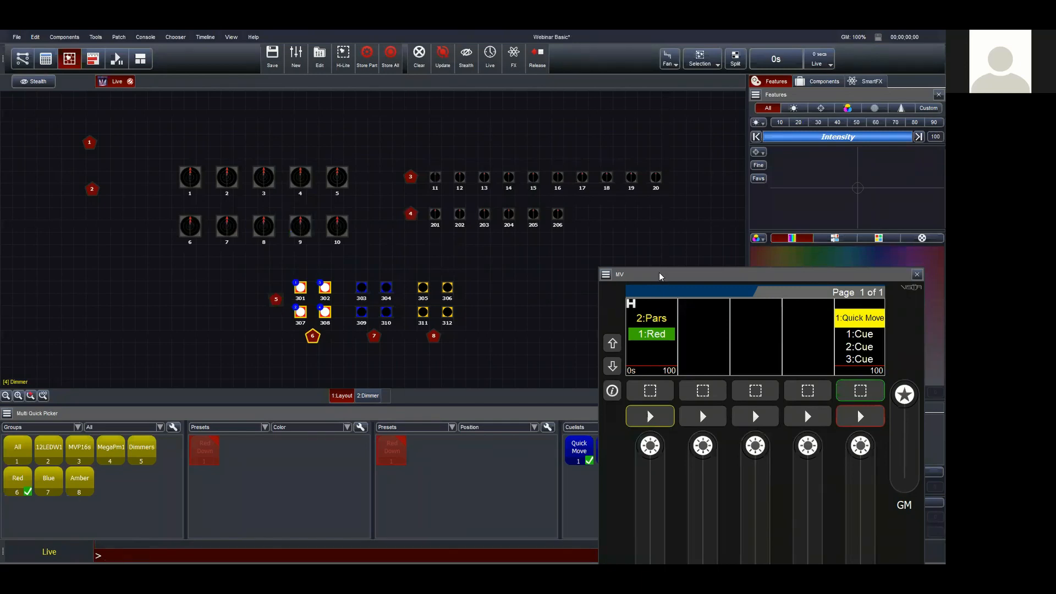
Test the Pars playback by lowering its fader to 0, clearing the live changes and returning the fader to 100
drag(660, 276, 664, 153)
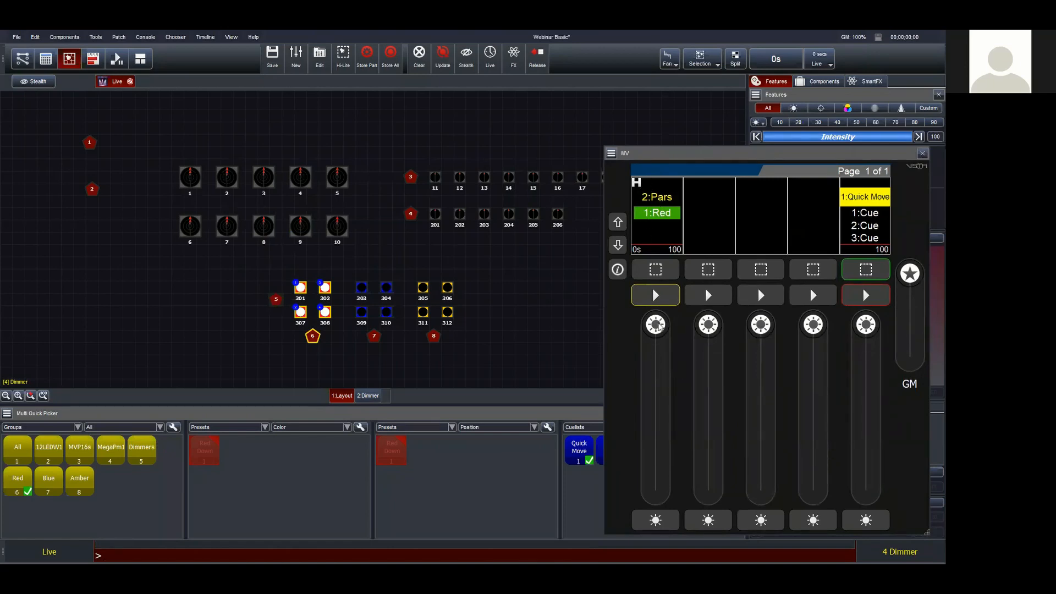
drag(659, 329, 655, 490)
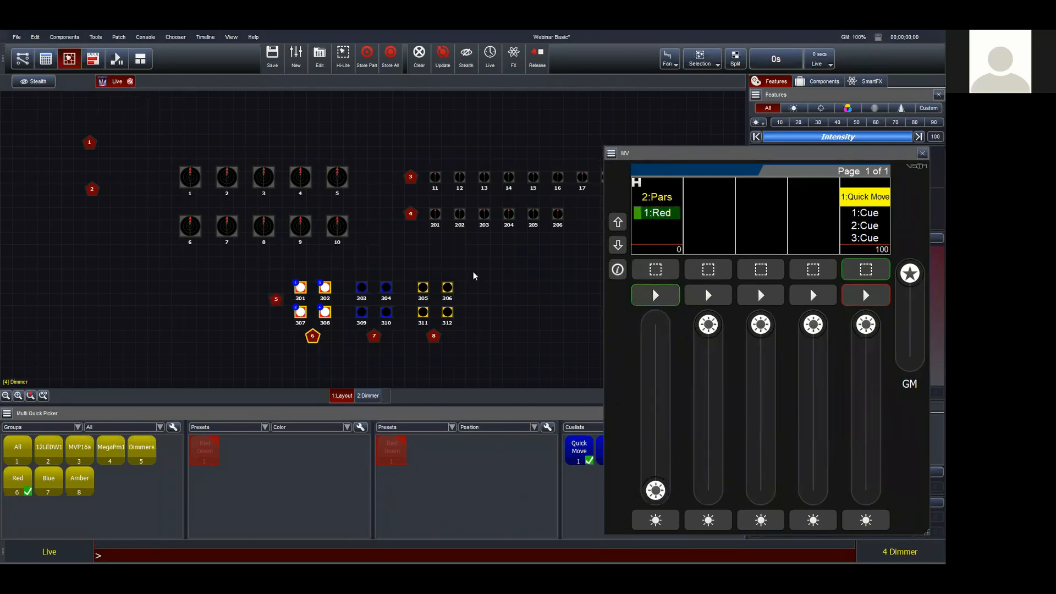
click(149, 105)
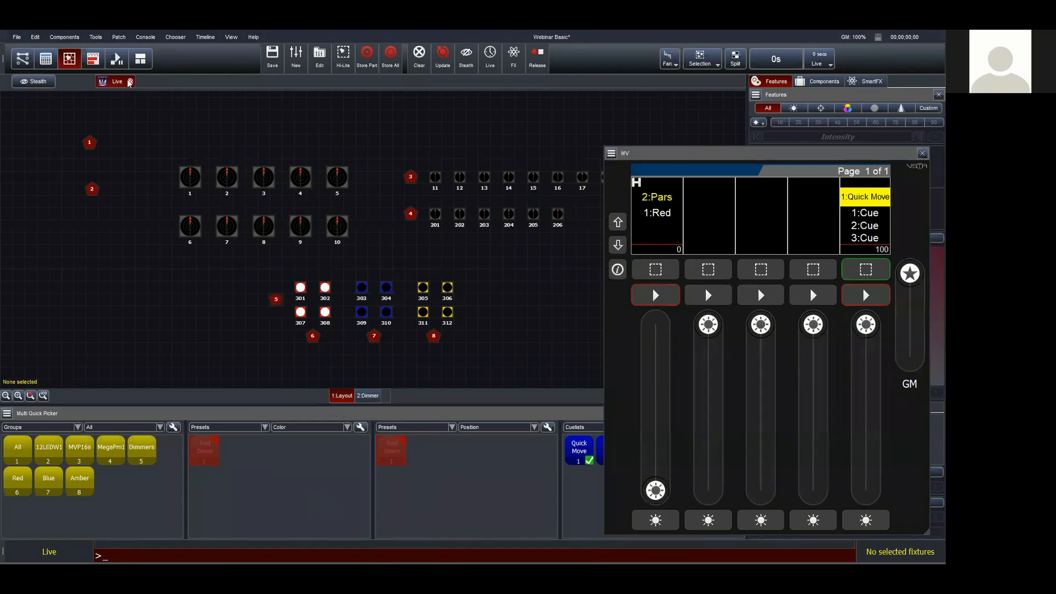
click(655, 295)
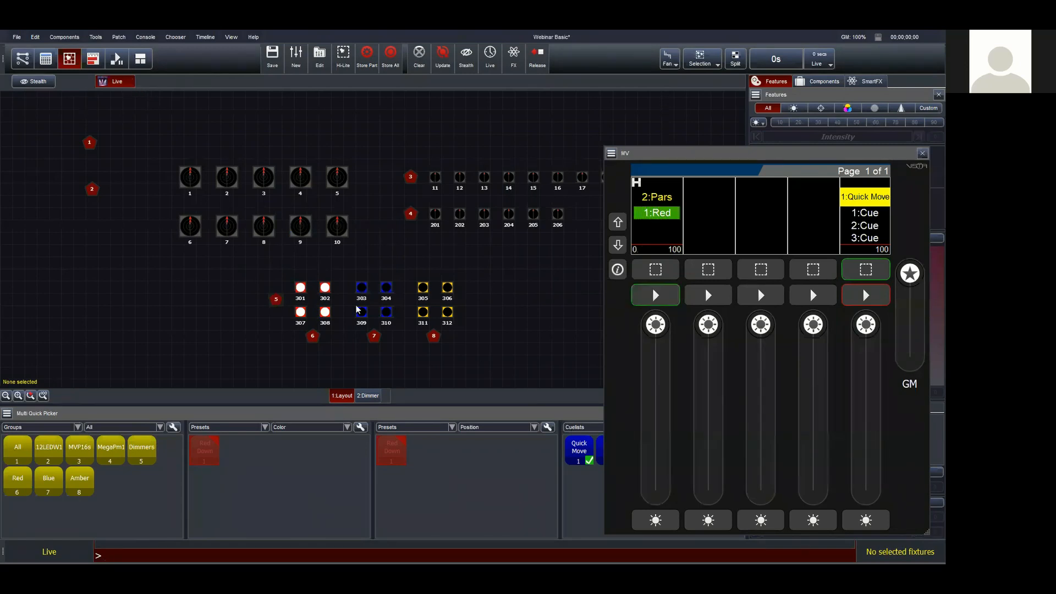
mouse_move(657, 331)
mouse_down()
mouse_move(655, 370)
mouse_move(652, 329)
mouse_up()
click(646, 287)
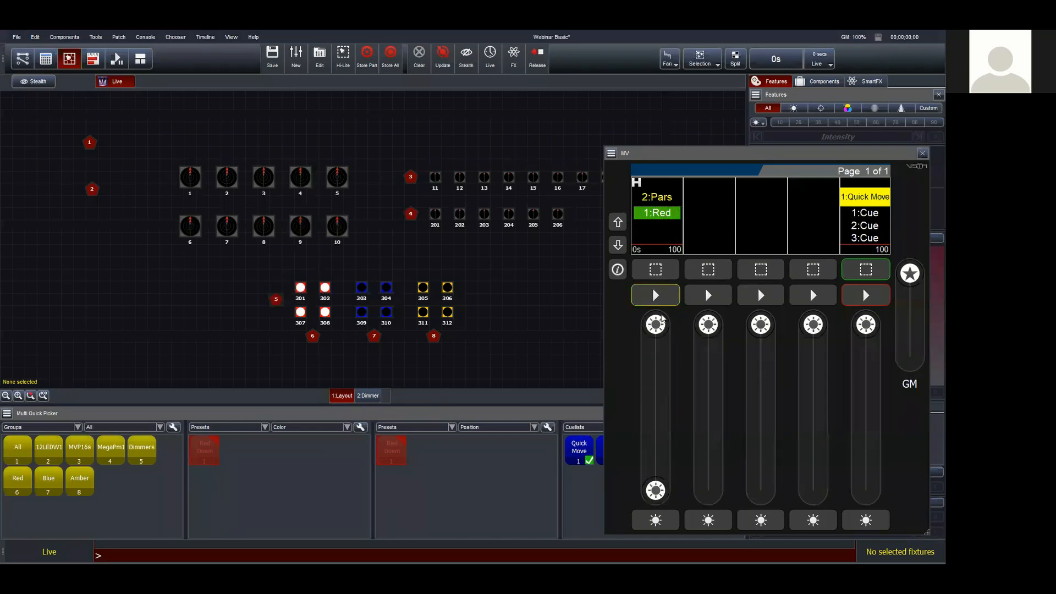
mouse_move(663, 329)
mouse_down()
mouse_move(673, 516)
mouse_move(656, 489)
mouse_move(658, 330)
mouse_move(670, 316)
mouse_move(654, 491)
mouse_move(659, 332)
mouse_up()
Set blue dimmers 303, 304, 309 and 310 to intensity 100 and the four red dimmers to 0
drag(634, 159, 669, 253)
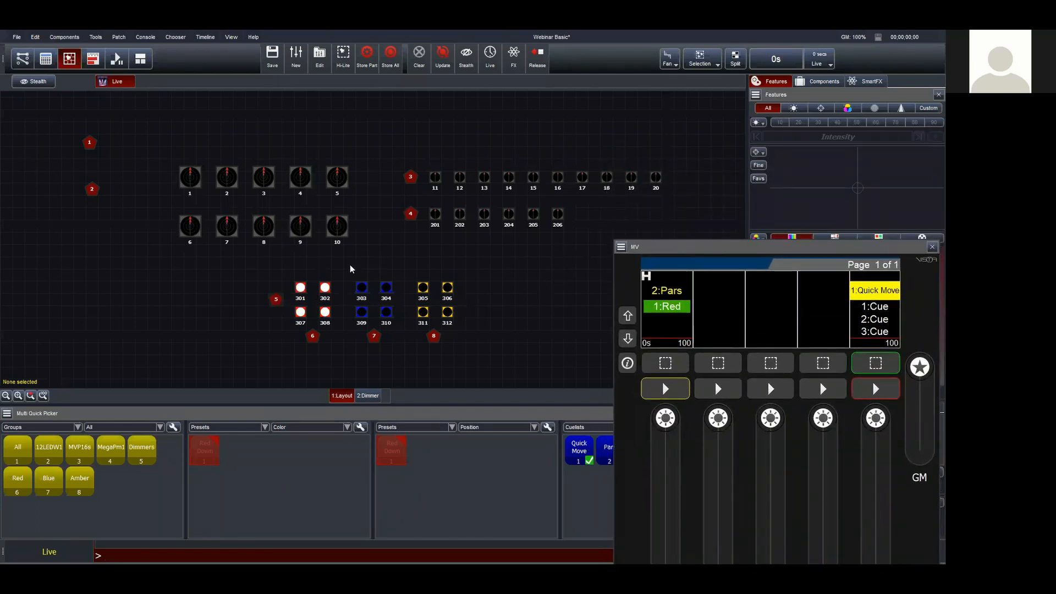
drag(352, 273, 403, 329)
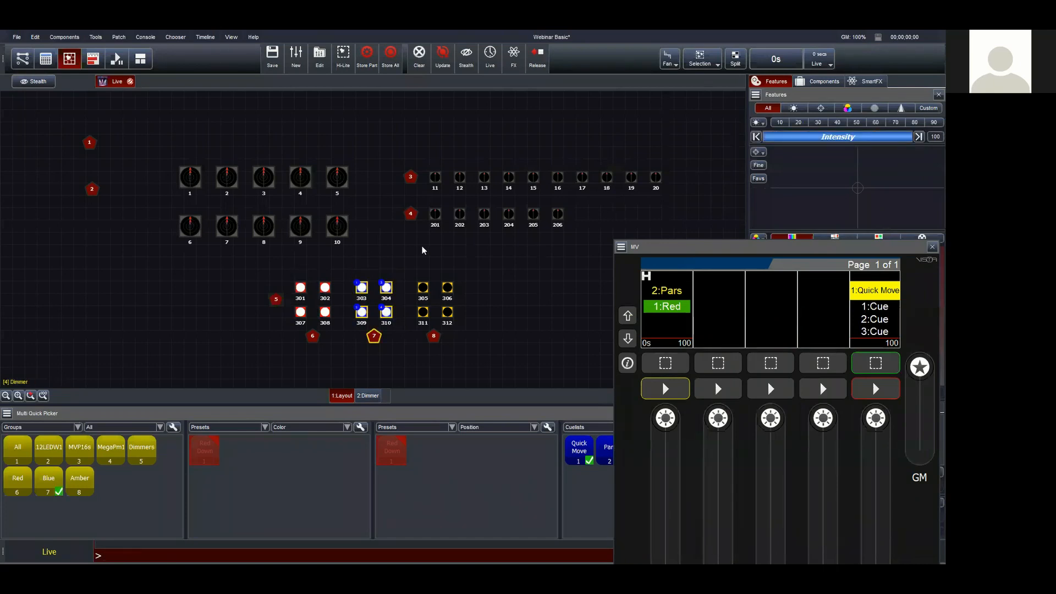
drag(297, 275, 330, 326)
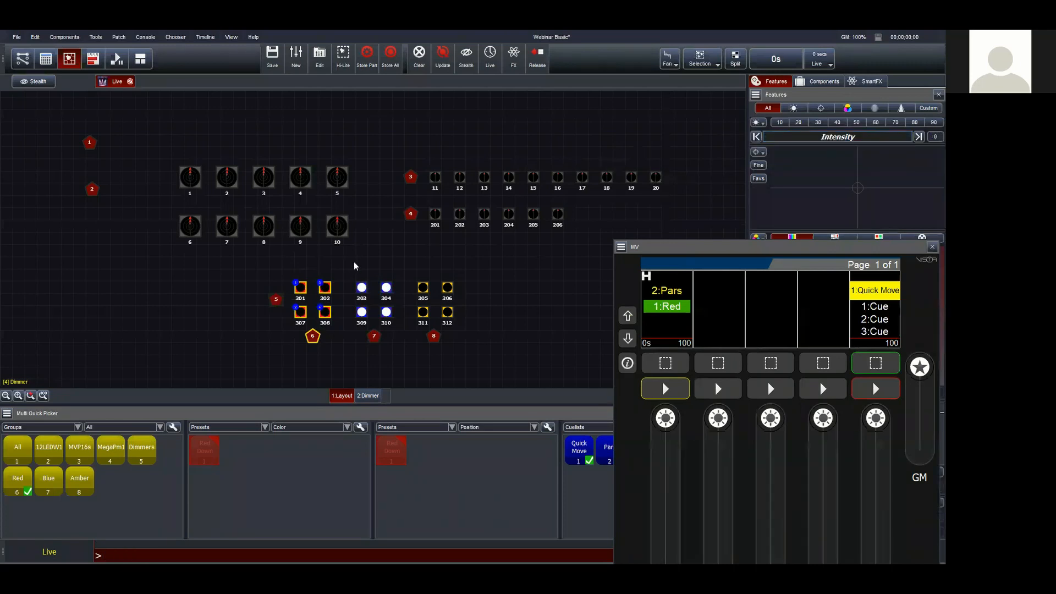
Store the blue look as cue 2 of the Pars cuelist and deselect the fixtures
click(390, 53)
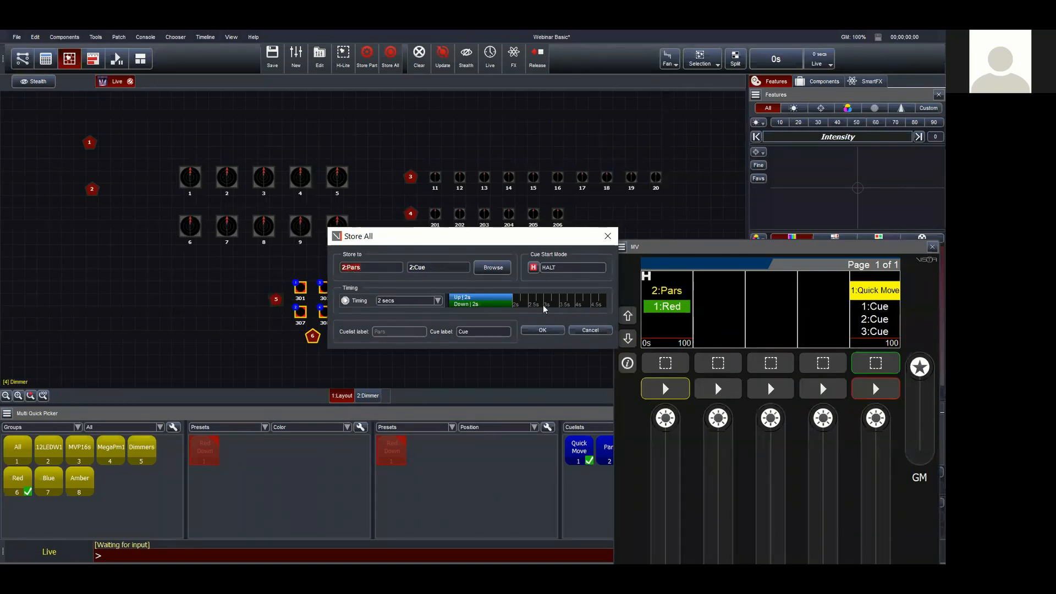
click(541, 332)
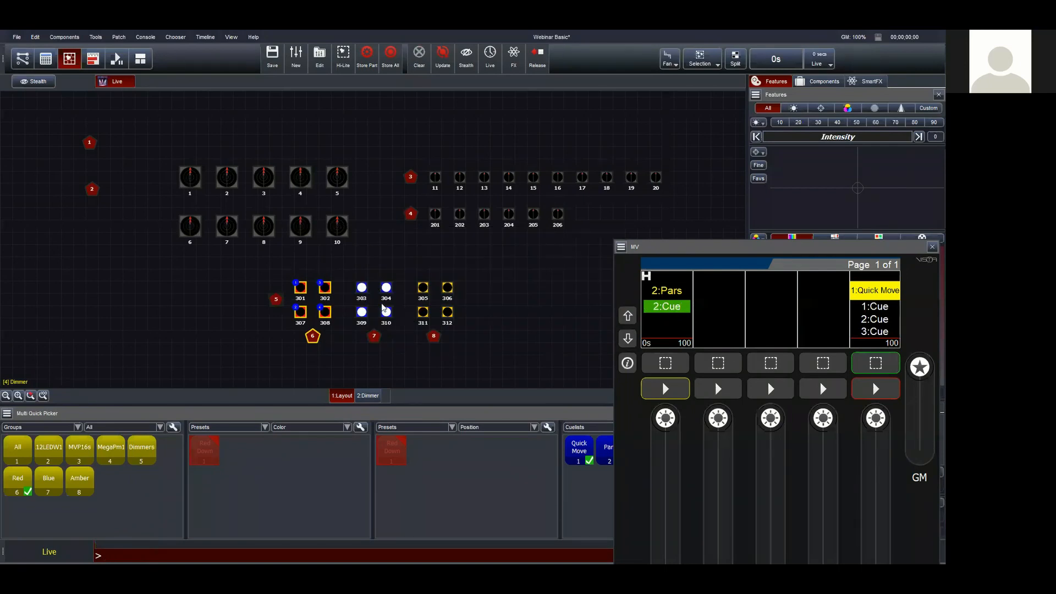
click(360, 262)
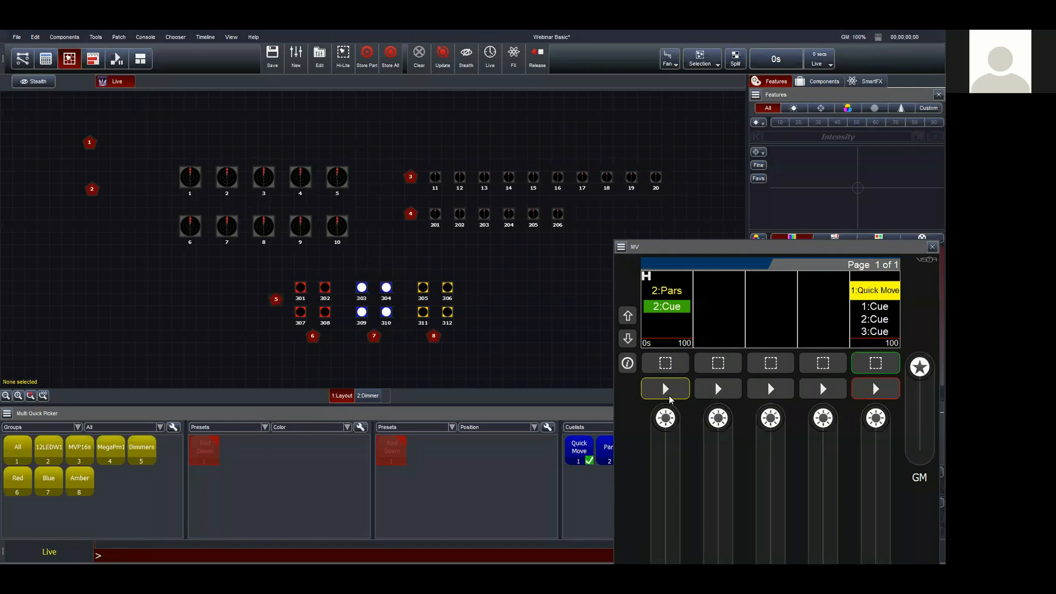
Set amber dimmers 305, 306, 311 and 312 to intensity 100 and the four blue dimmers to 0
drag(677, 247, 672, 215)
click(433, 335)
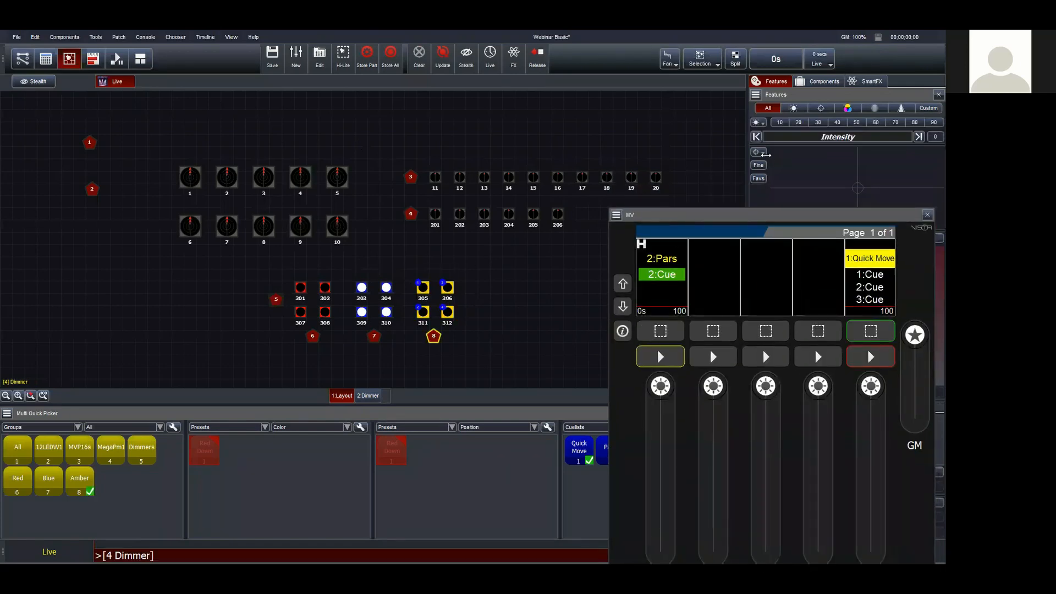
drag(361, 269, 394, 323)
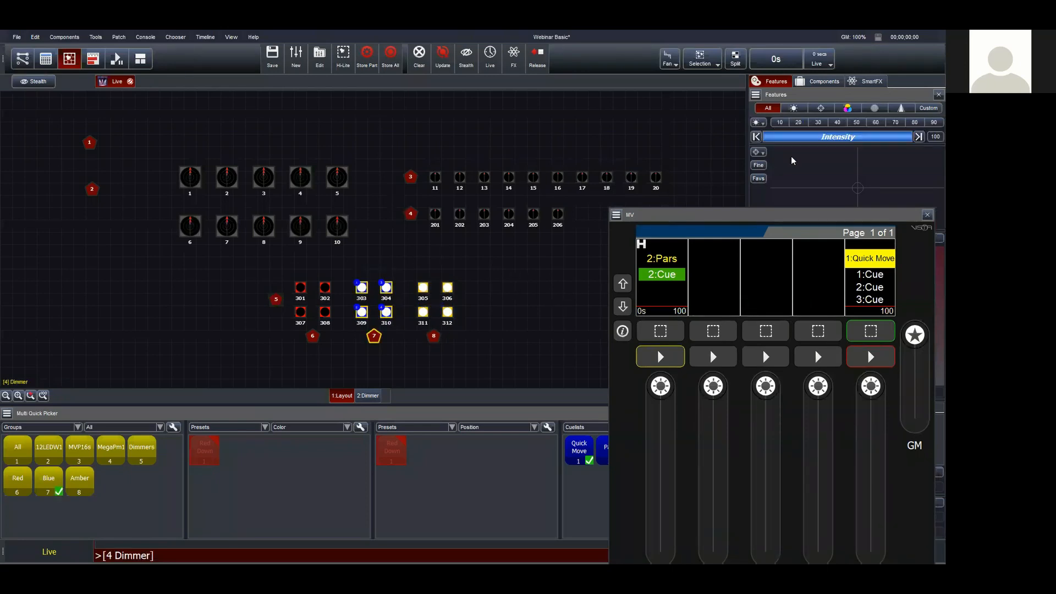
drag(906, 138, 645, 136)
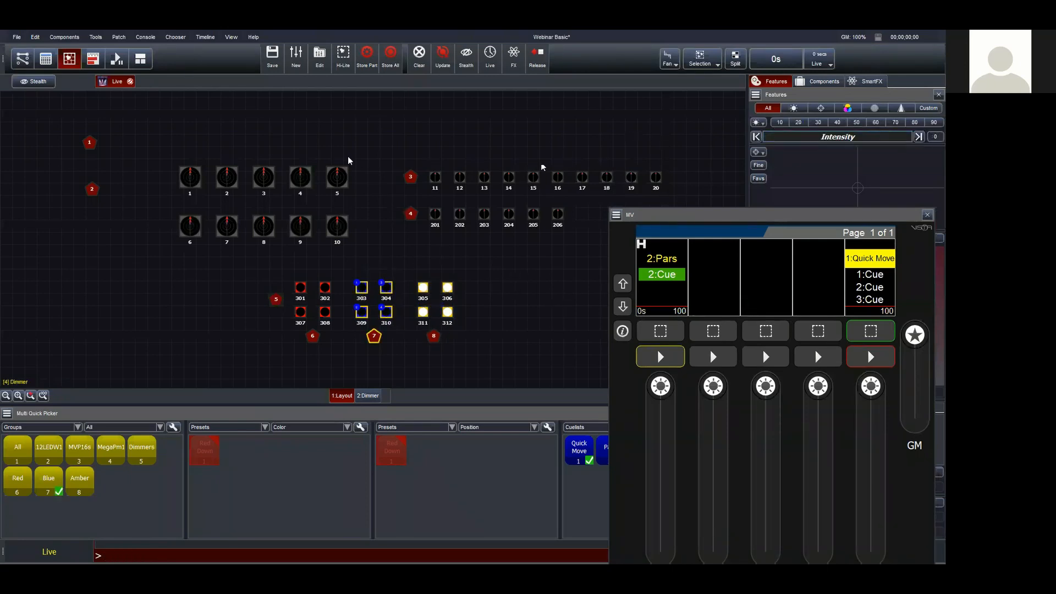
Store the amber look as cue 3 of the Pars cuelist and play through its three cues
click(389, 57)
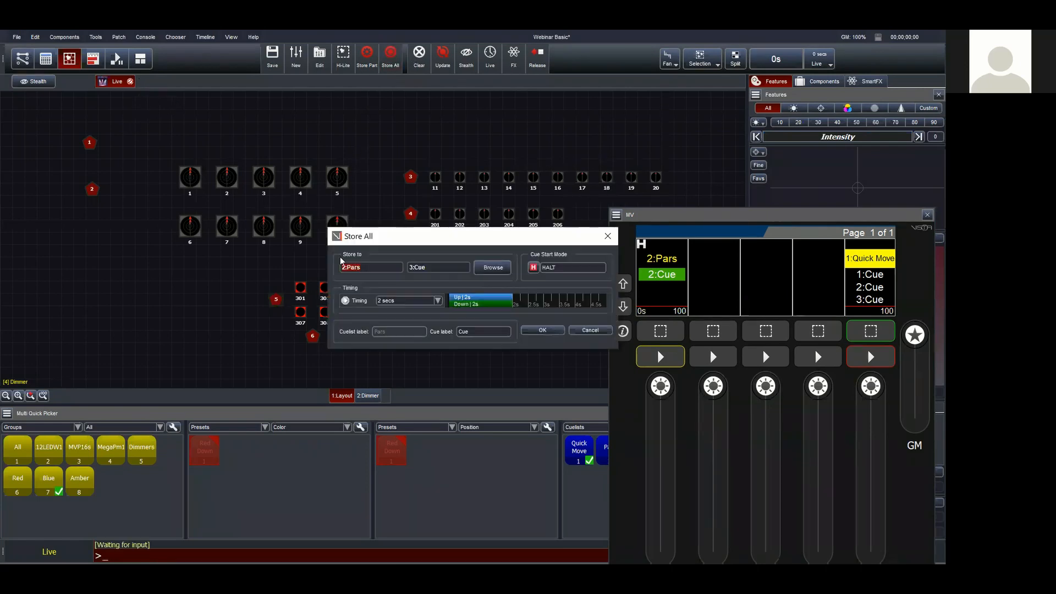
click(542, 331)
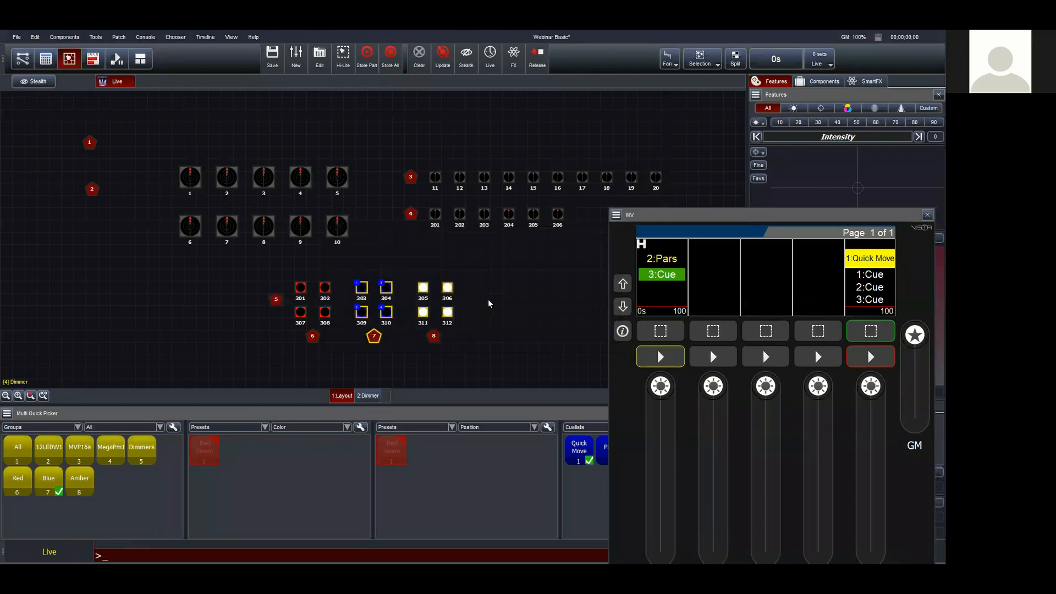
click(660, 356)
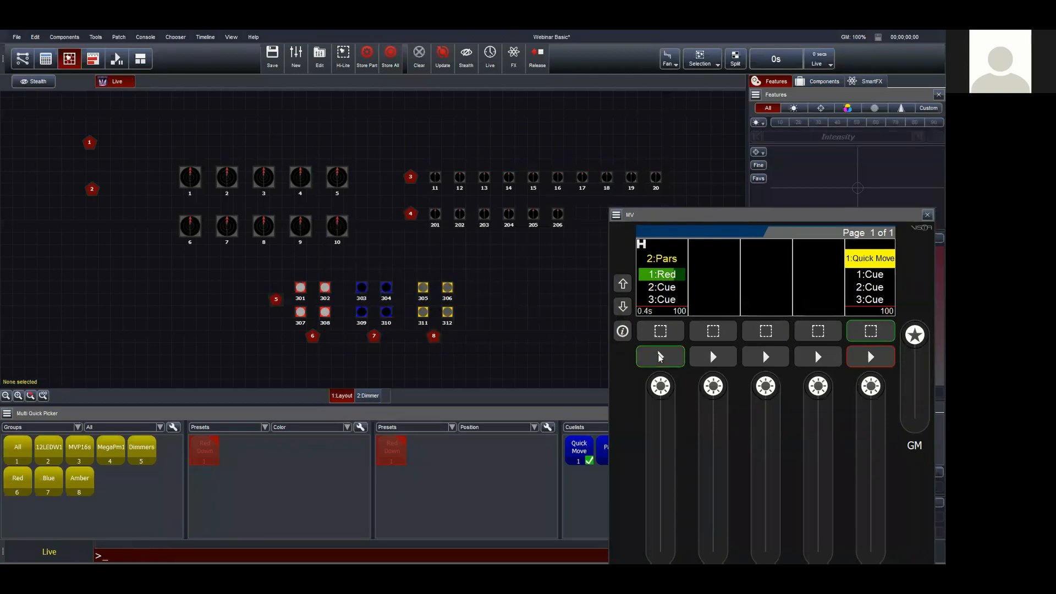
click(661, 359)
click(663, 362)
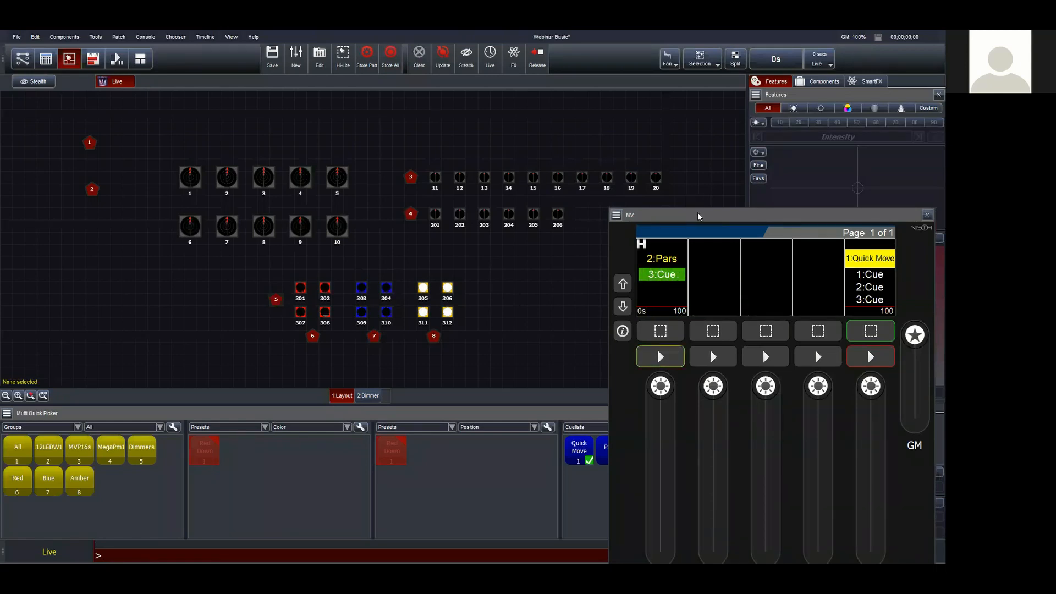
drag(698, 213, 692, 166)
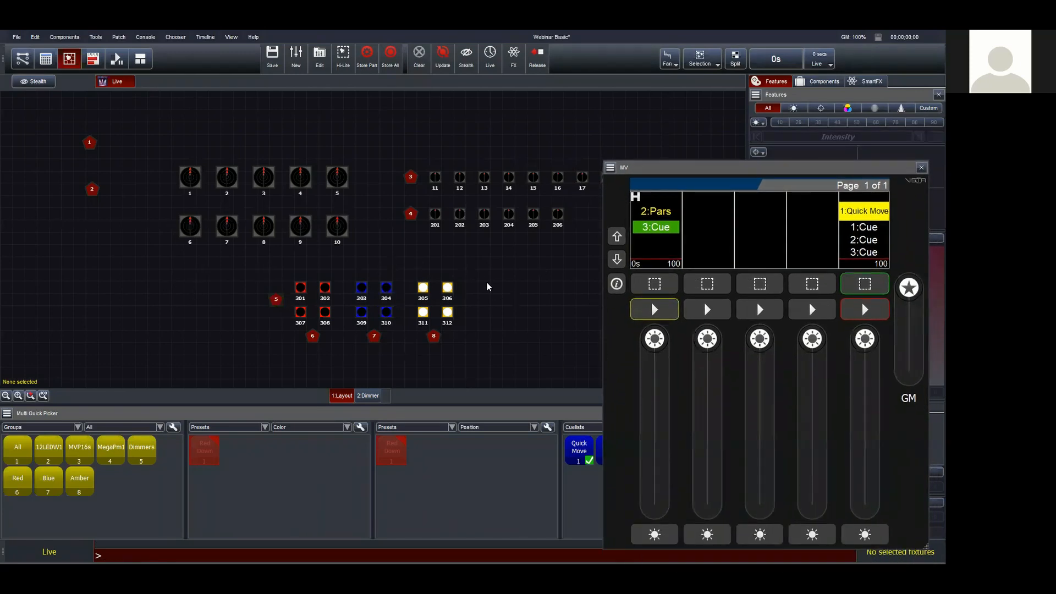
drag(698, 169, 701, 223)
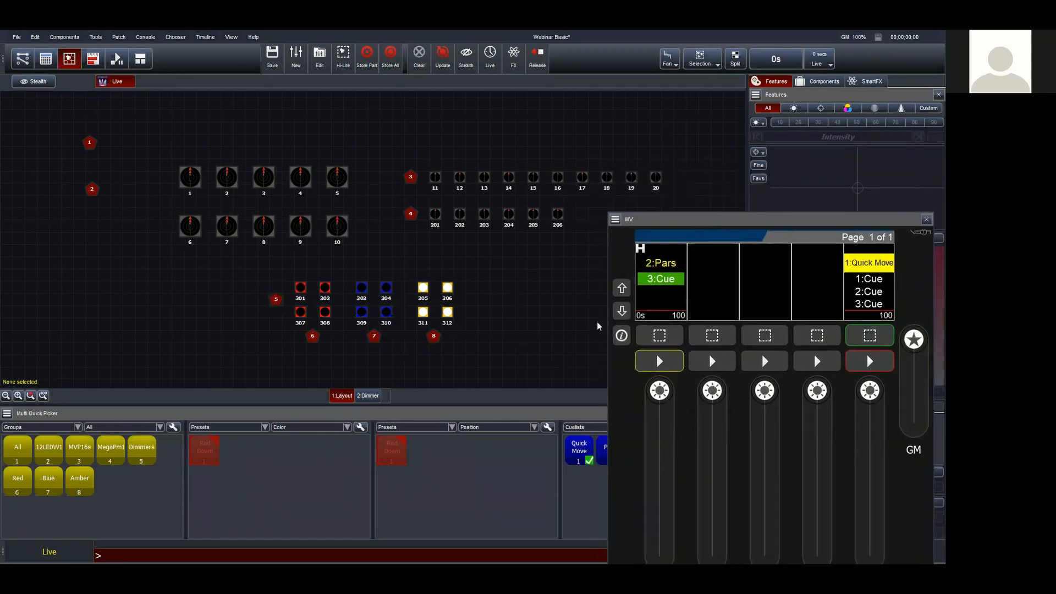
Play the Pars cuelist again from cue 1 and lower its fader to 0
click(670, 371)
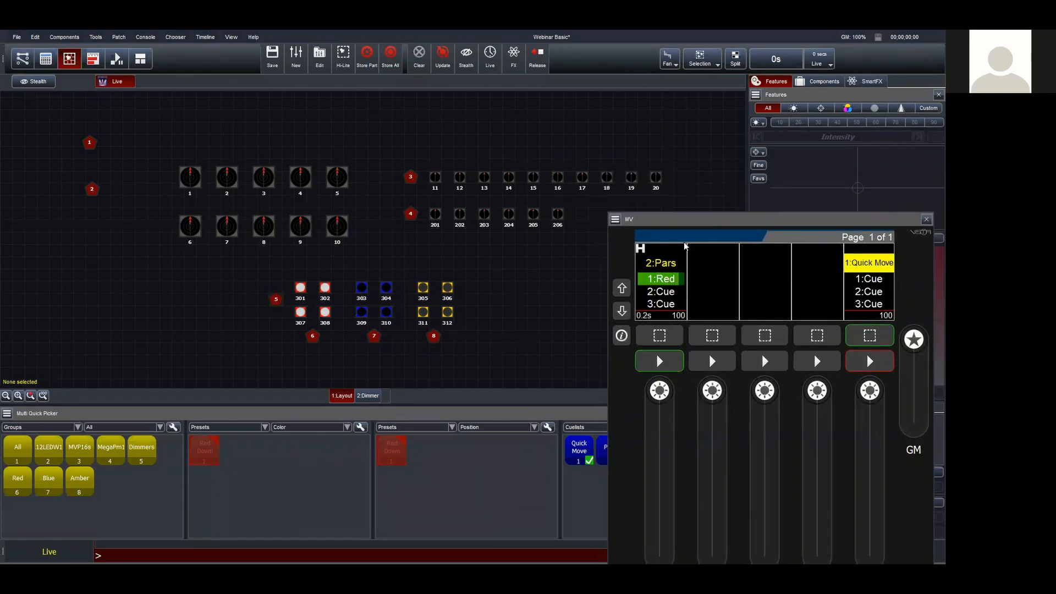
drag(686, 223, 681, 145)
drag(657, 310, 690, 548)
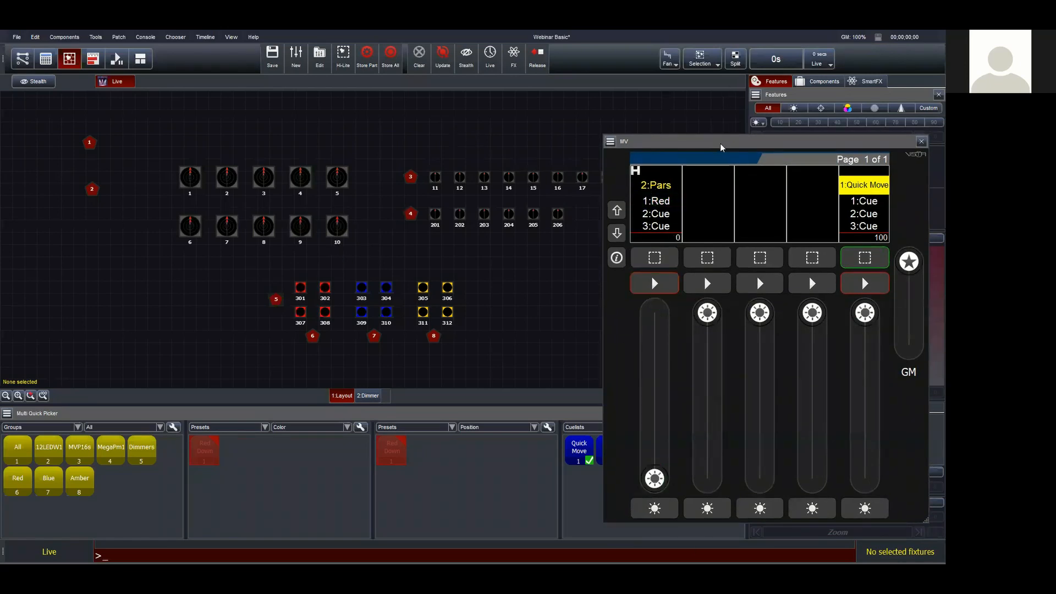
mouse_move(721, 143)
mouse_down()
mouse_move(724, 245)
mouse_move(719, 163)
mouse_up()
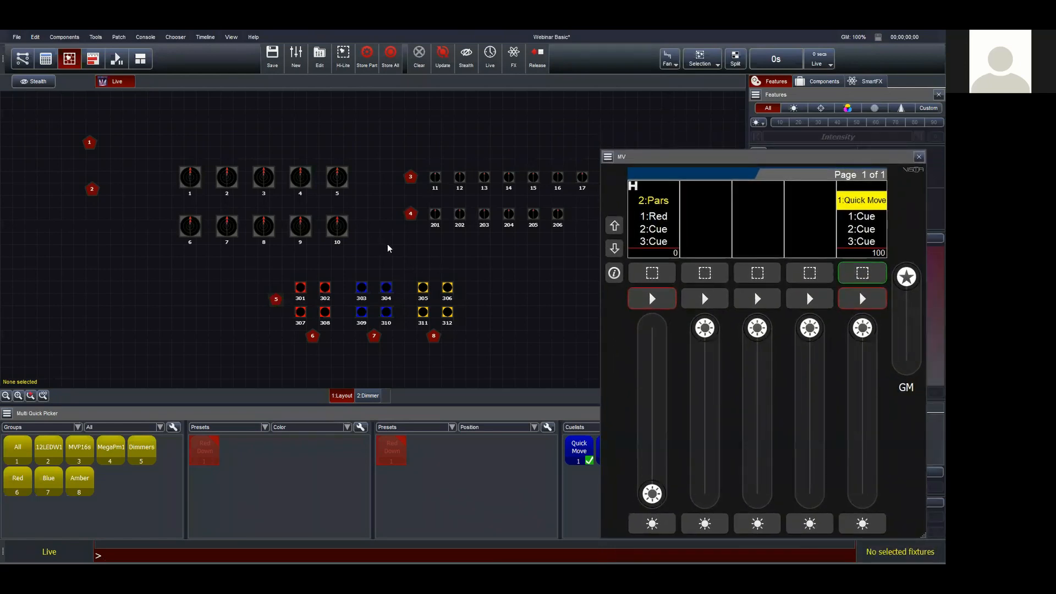
drag(689, 156, 670, 154)
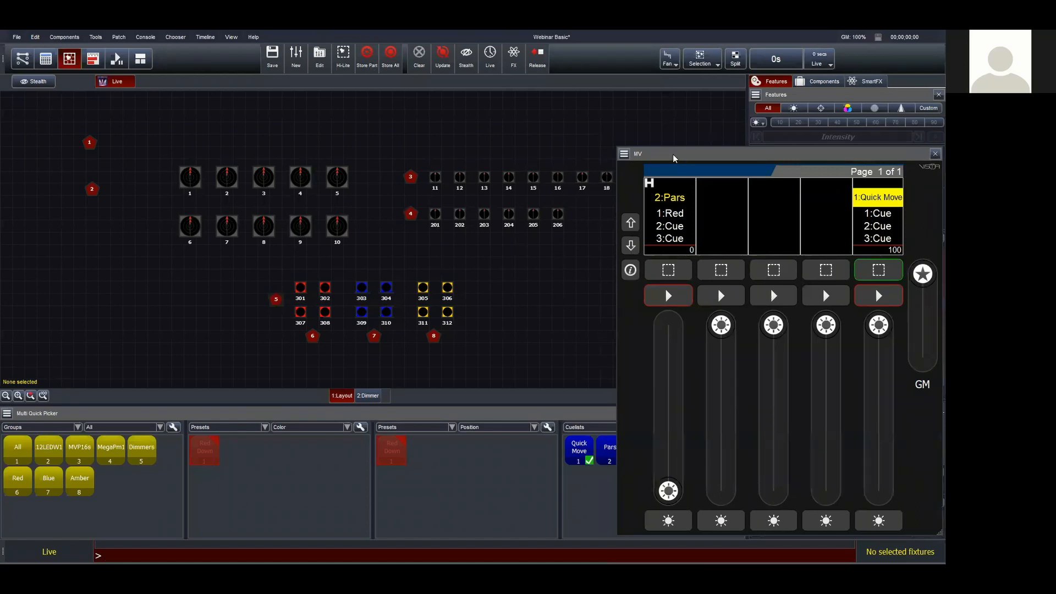
mouse_move(671, 156)
mouse_down()
mouse_move(688, 156)
mouse_move(679, 143)
mouse_up()
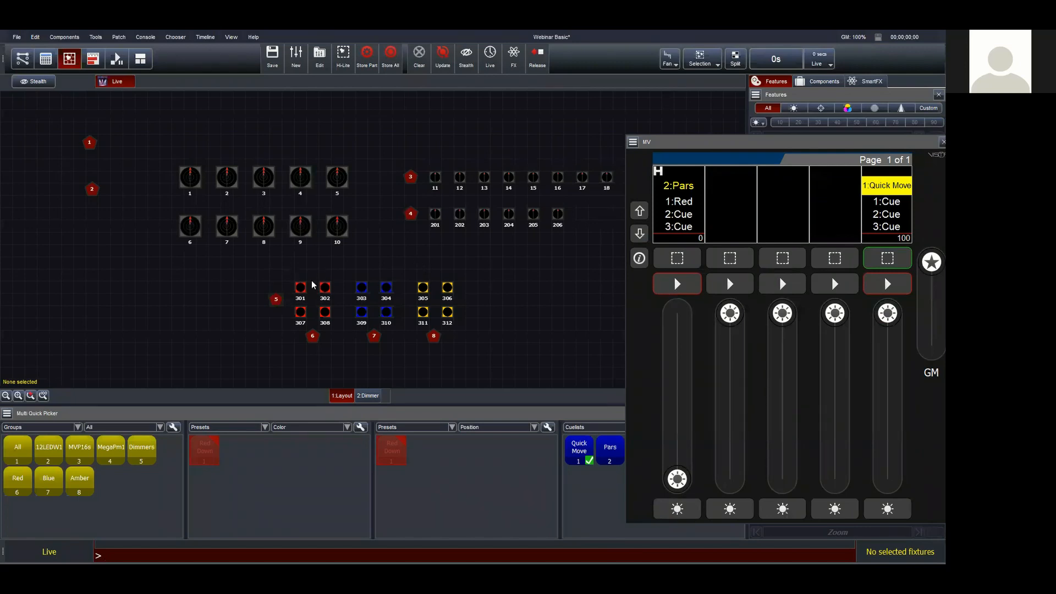
drag(334, 321, 293, 270)
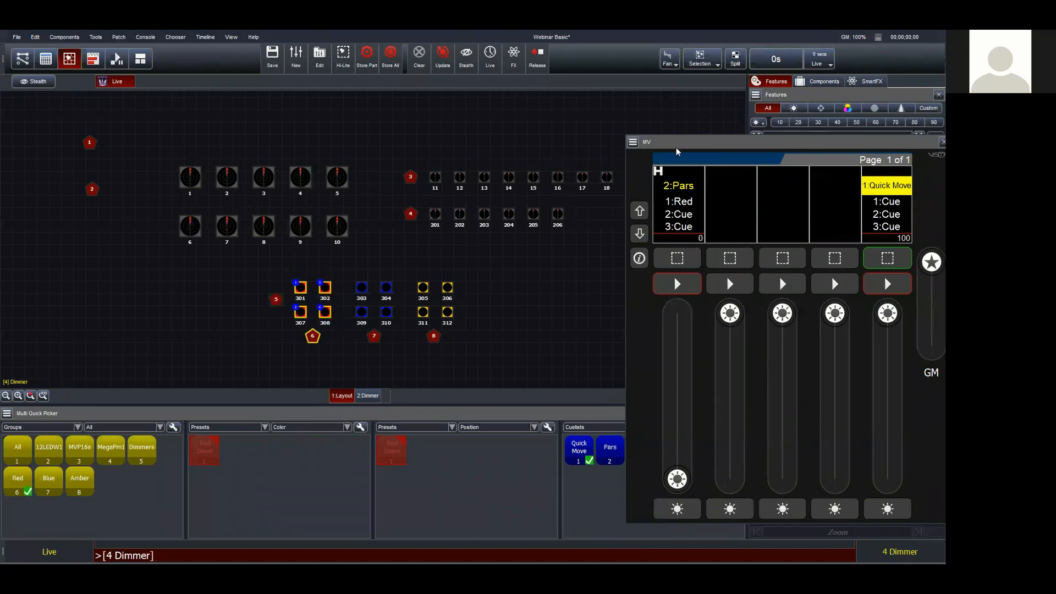
drag(683, 146, 673, 226)
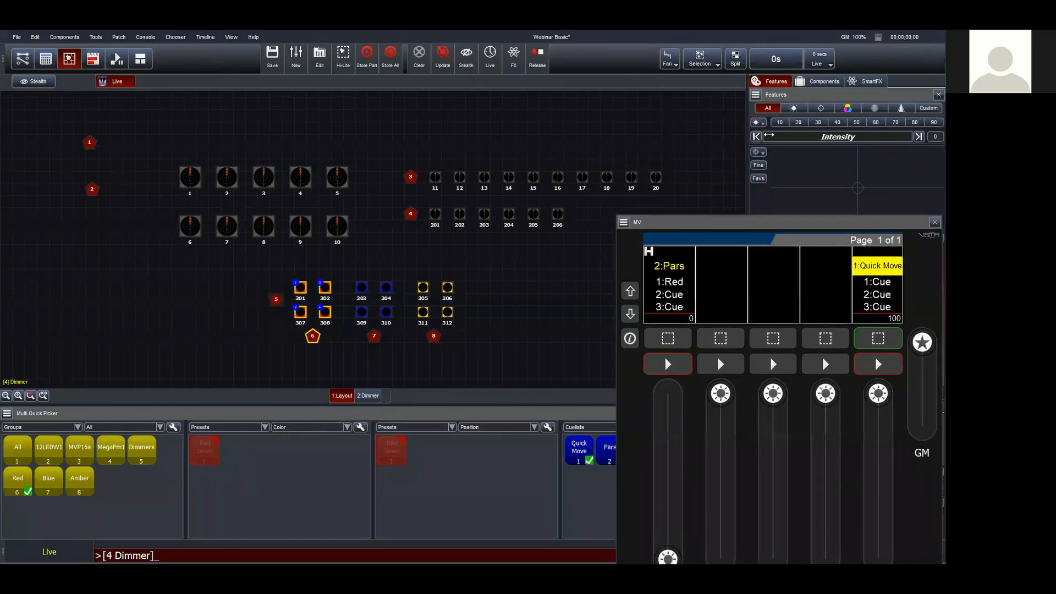
click(919, 136)
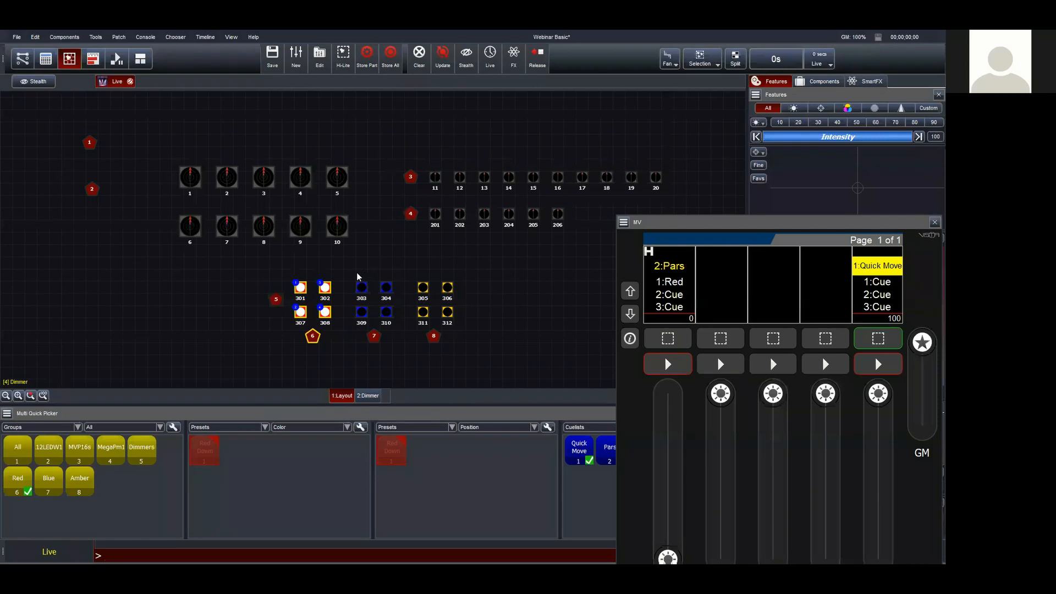
click(368, 267)
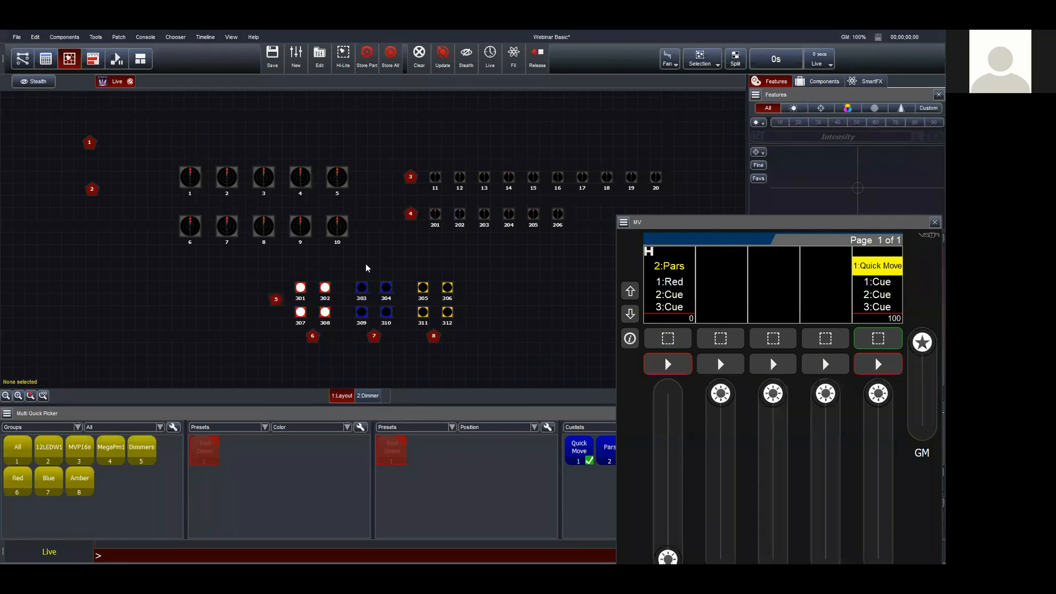
click(413, 59)
Set the six MegaPm1 fixtures 201 to 206 to intensity 98 and colour them red
click(411, 214)
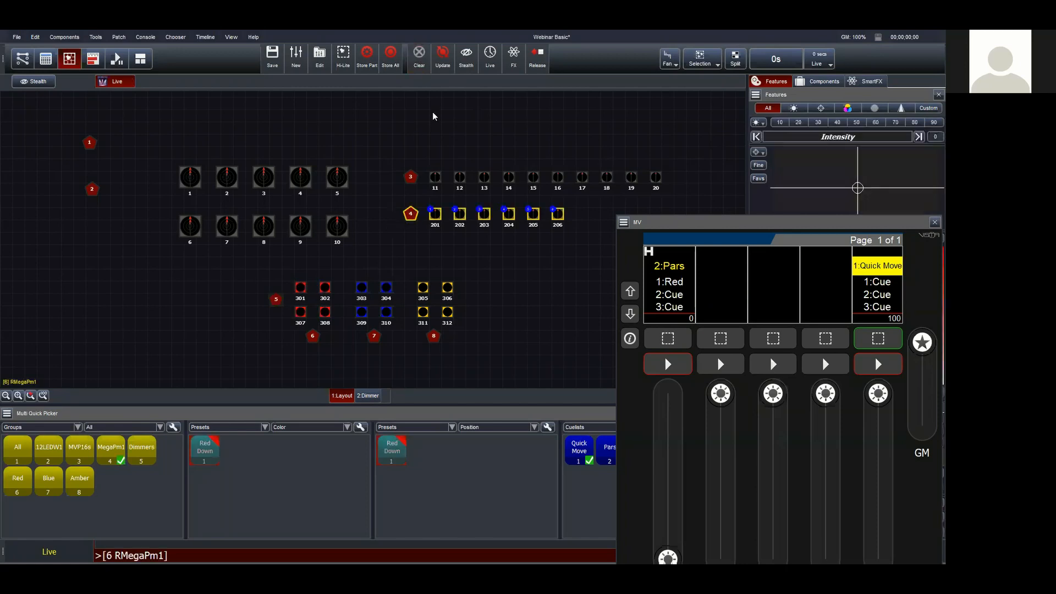
drag(772, 137, 935, 154)
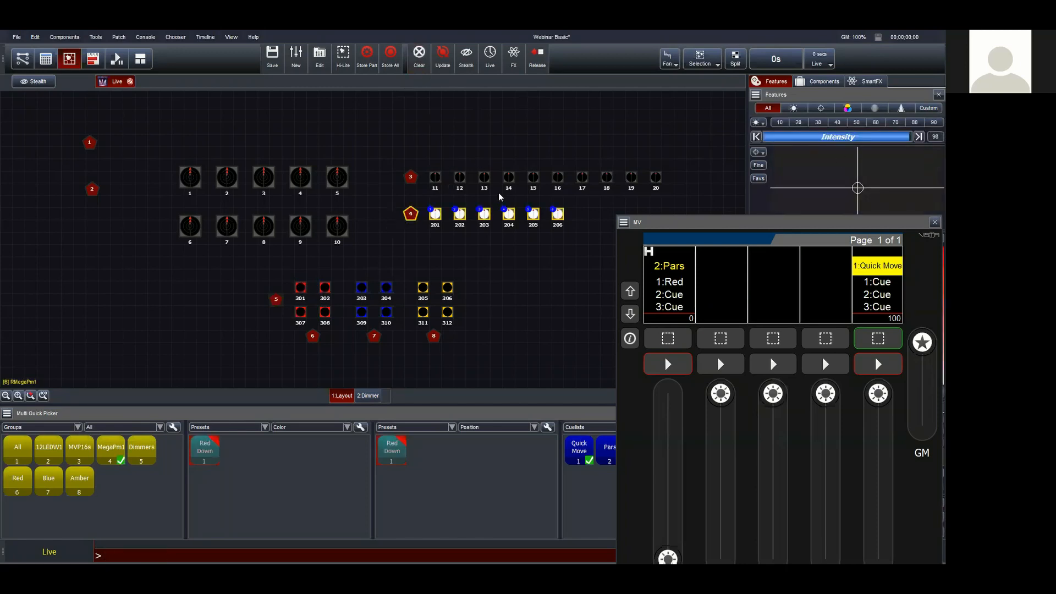
drag(834, 227, 796, 211)
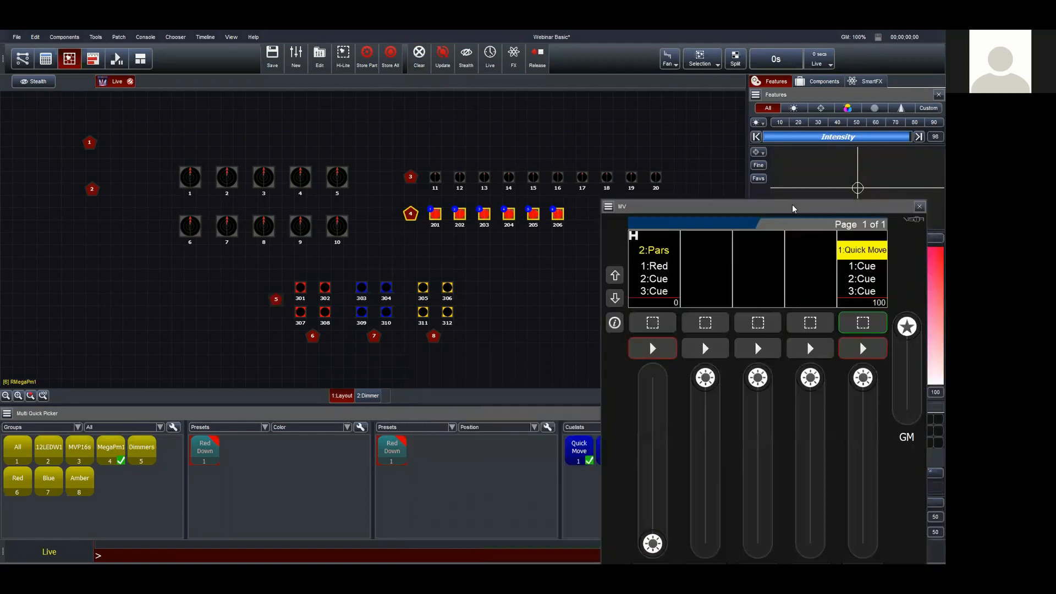
Begin a Store Part into a new cuelist with ID 3 labelled Wow
click(365, 54)
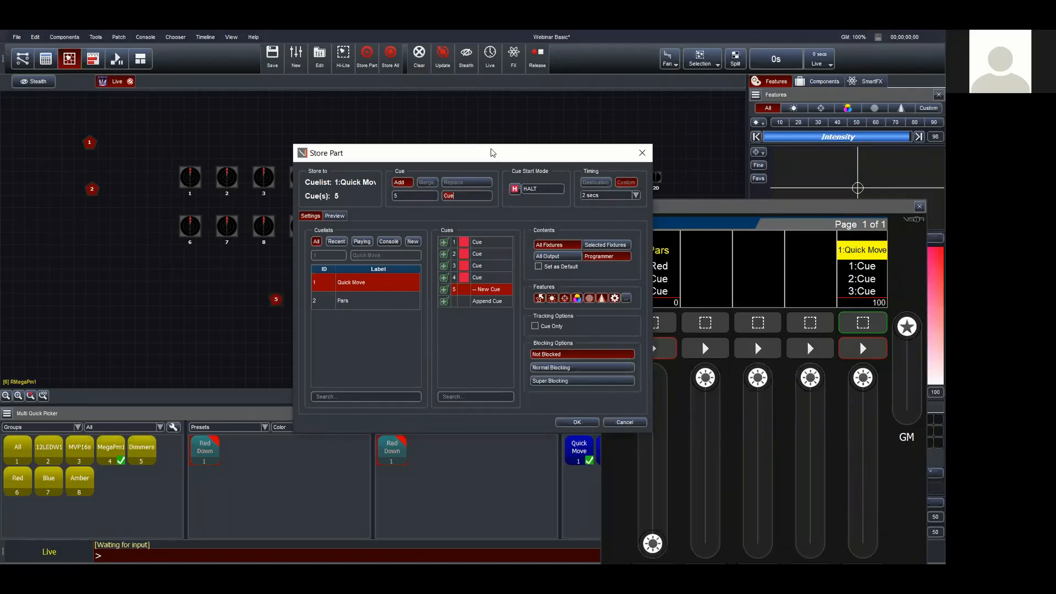
drag(492, 152, 422, 115)
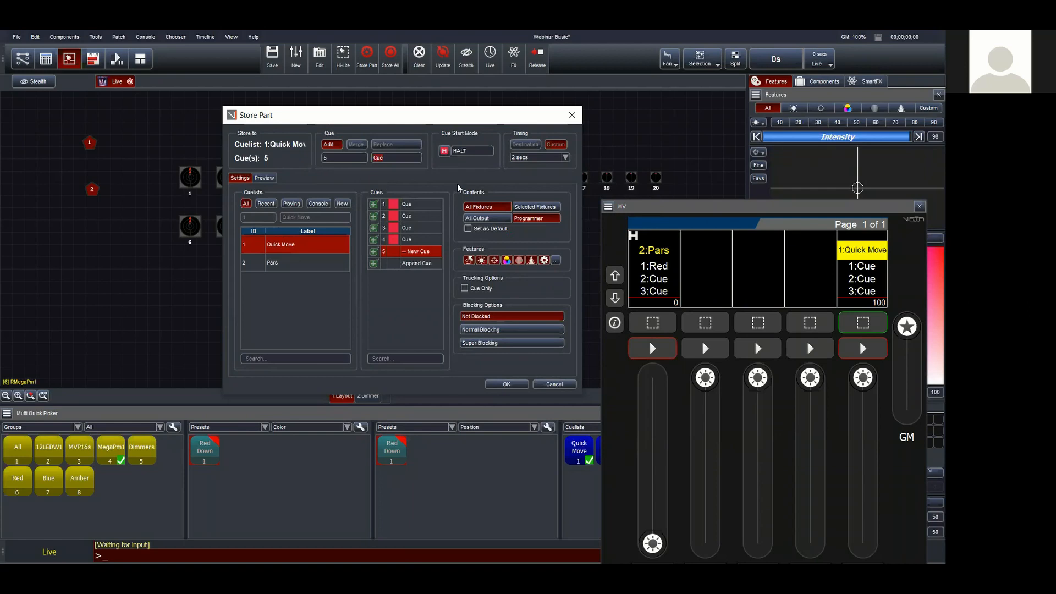
click(342, 203)
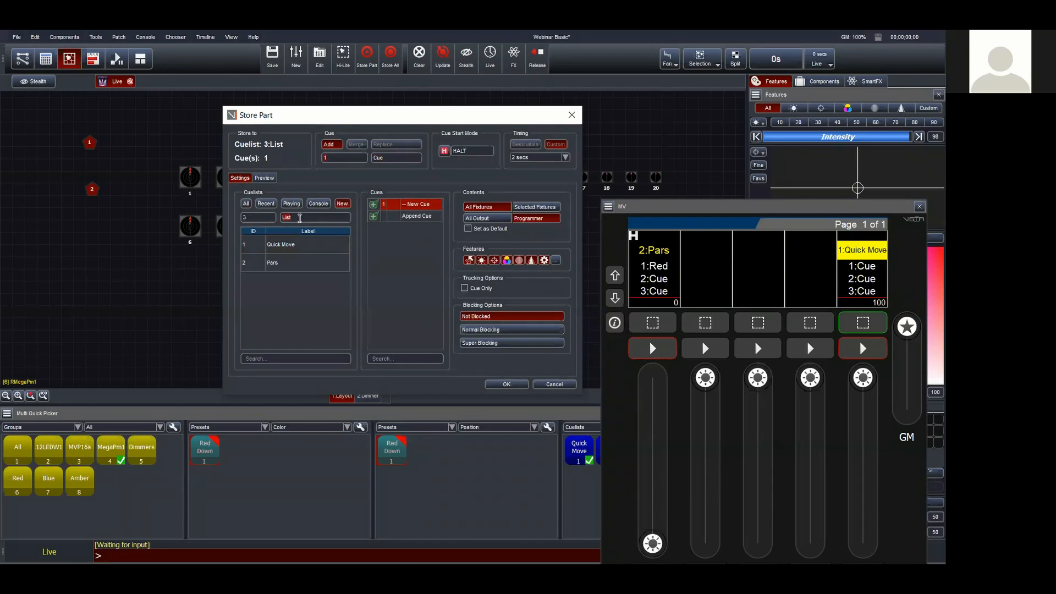
text(Wow)
drag(448, 115, 430, 123)
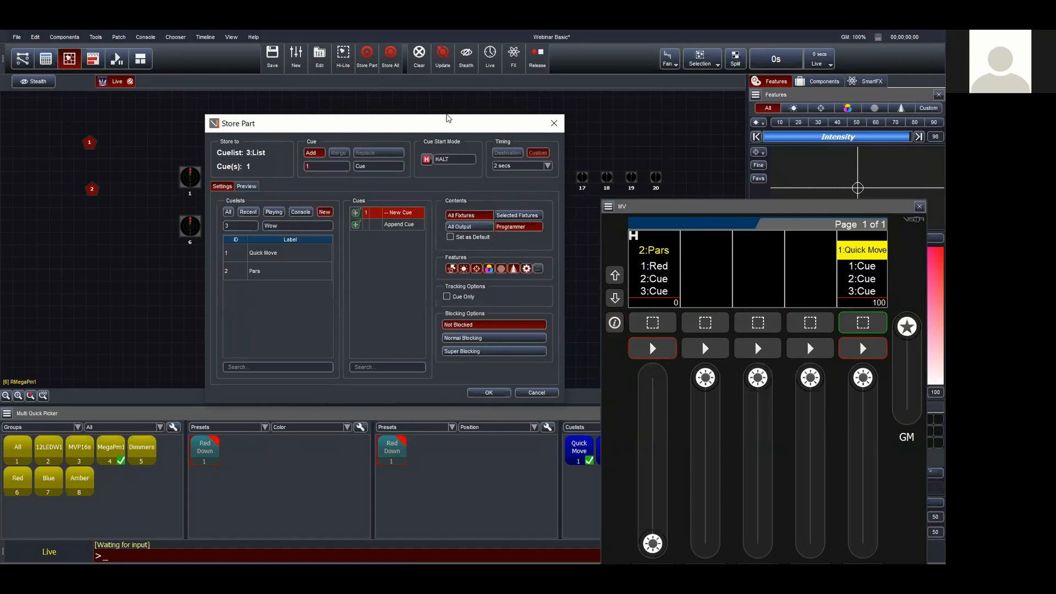
Limit the stored contents to selected fixtures with programmer values and store them as cue 1 of the Wow cuelist
drag(436, 133, 340, 243)
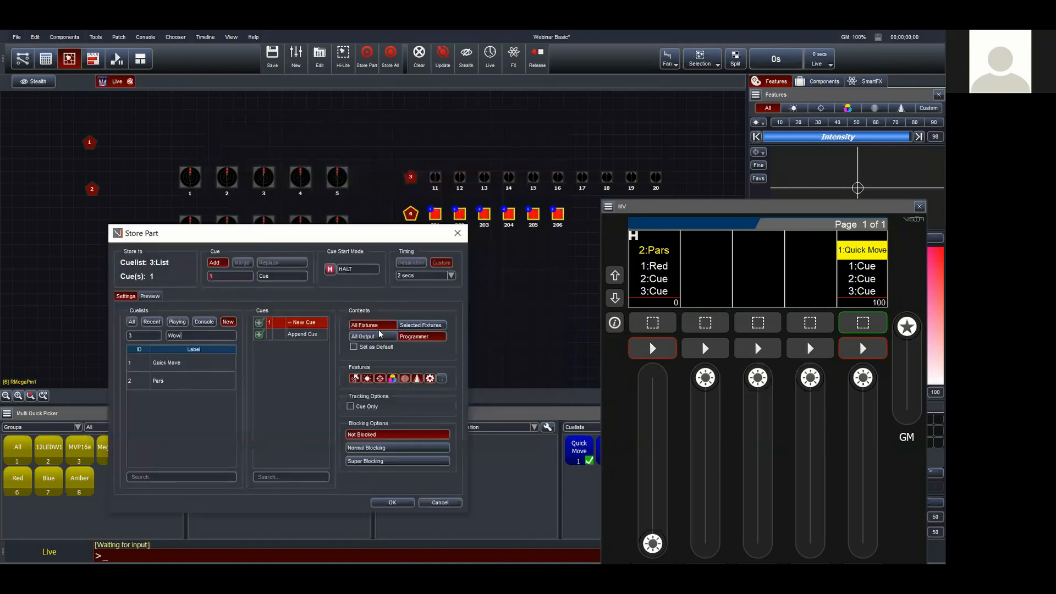
click(419, 326)
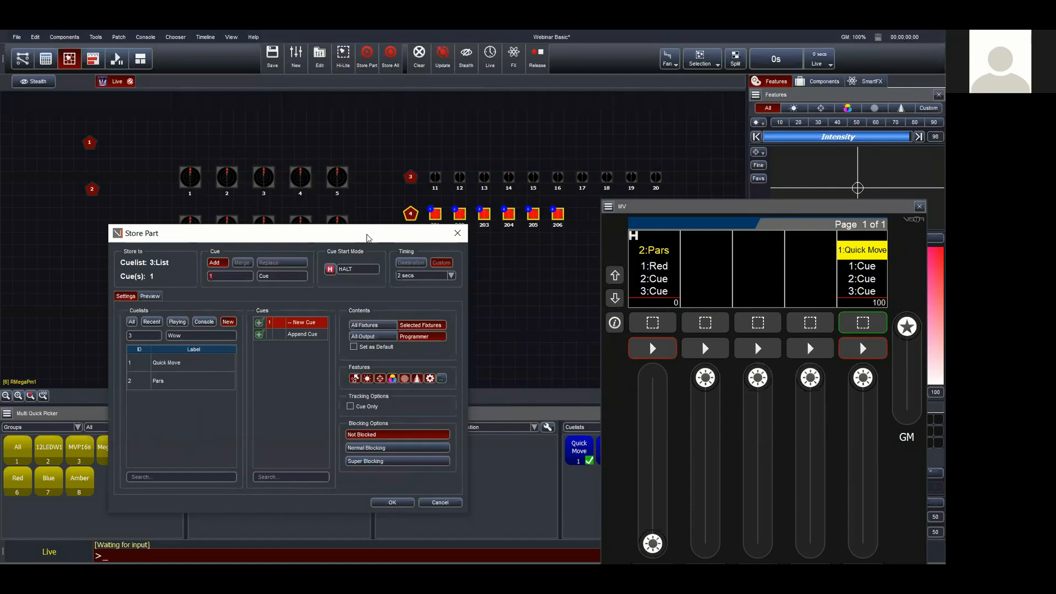
drag(379, 230, 388, 110)
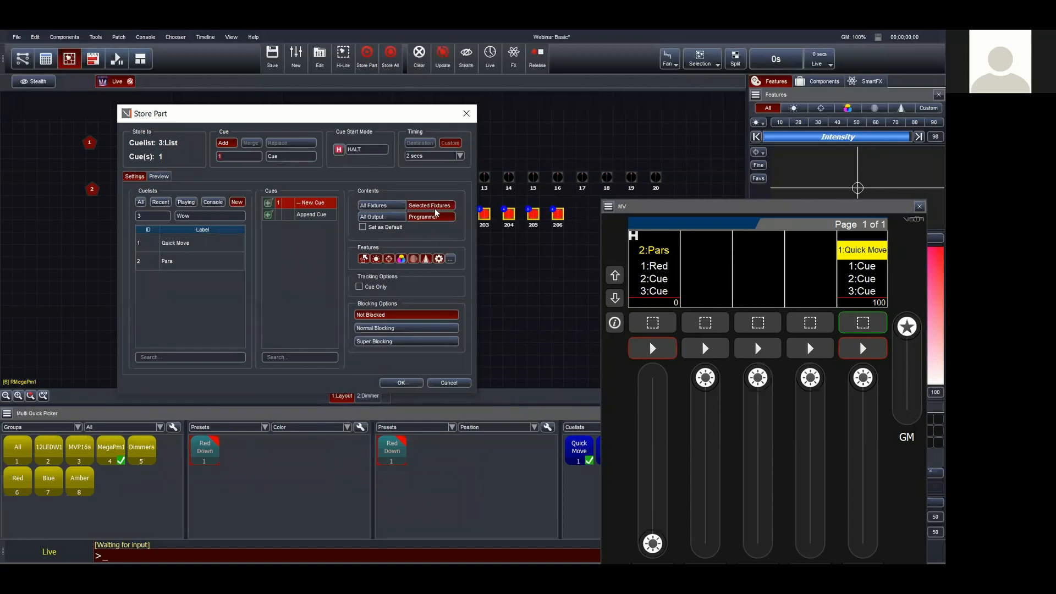
click(365, 259)
click(364, 259)
click(401, 382)
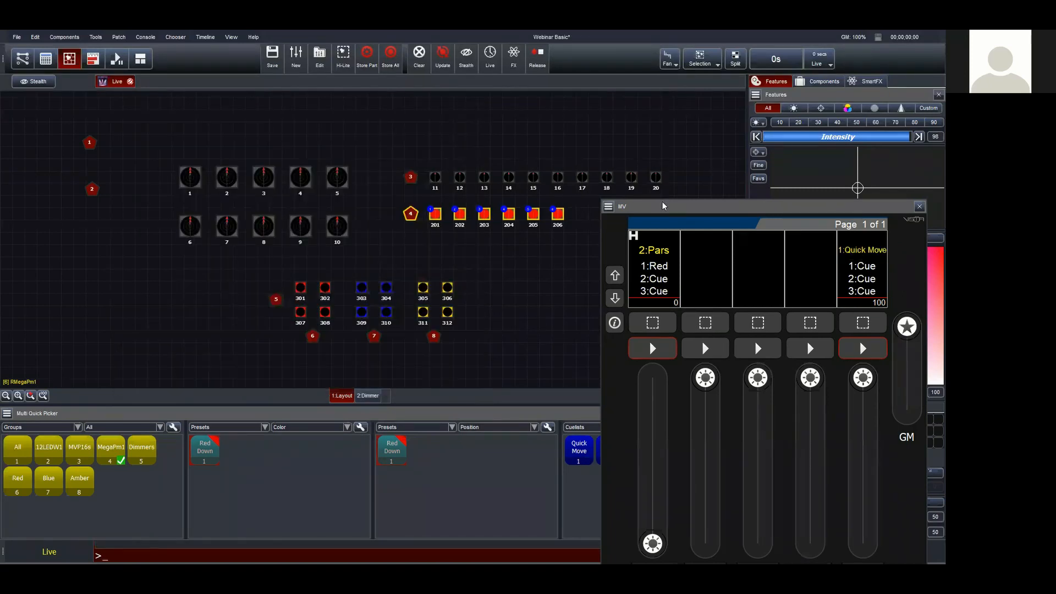
Assign the Wow cuelist to the second playback of the MV console, next to Pars
drag(663, 208, 700, 208)
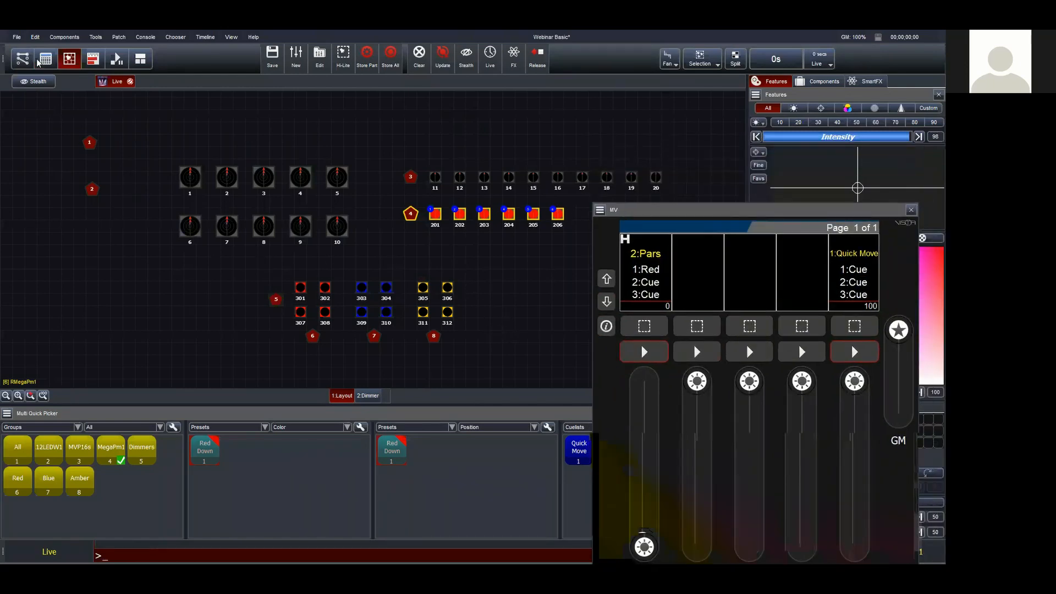
drag(640, 210, 250, 151)
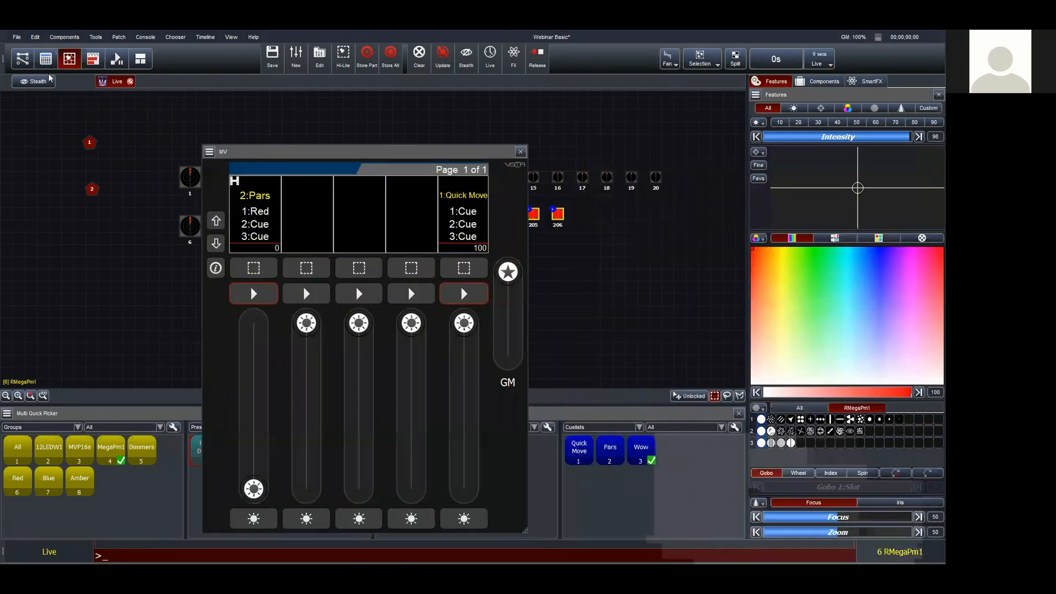
click(52, 60)
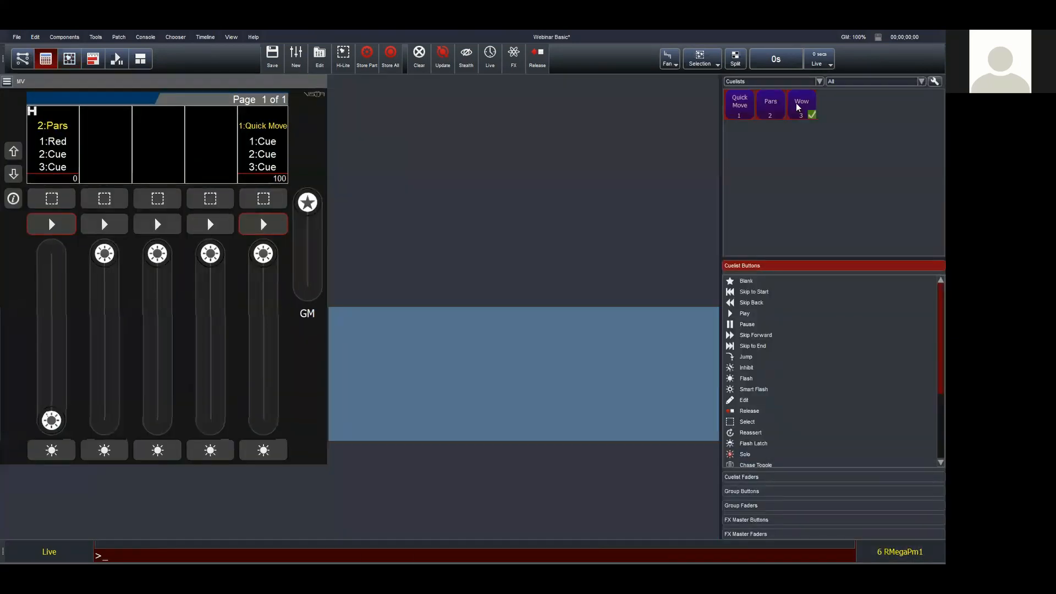
drag(798, 107, 102, 130)
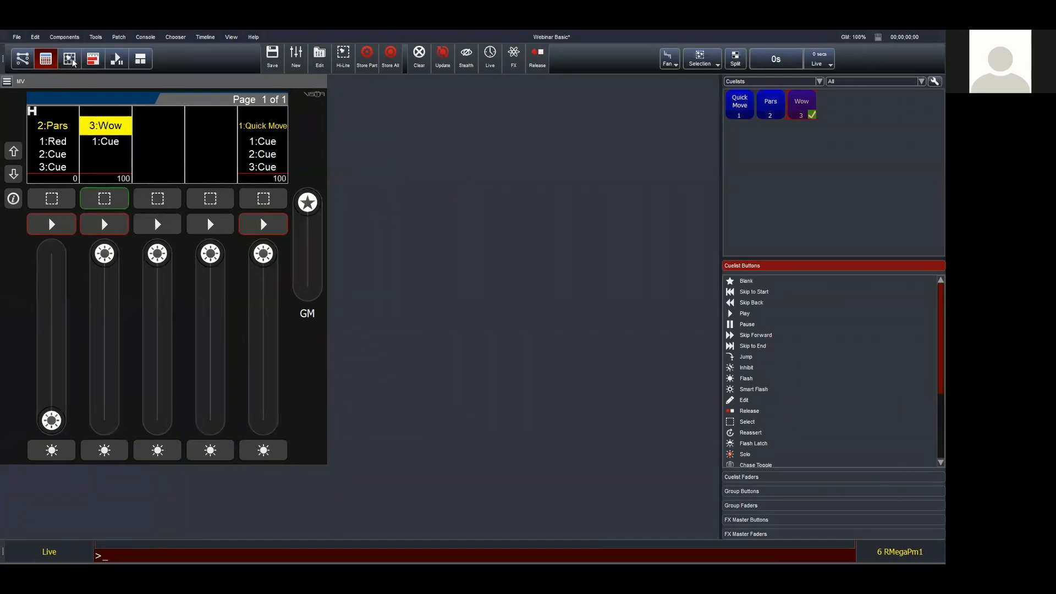
Return to the fixture layout with the MV playback window moved clear of the fixtures, and deselect the MegaPm1 fixtures
click(72, 60)
click(48, 61)
drag(131, 83, 490, 203)
click(70, 59)
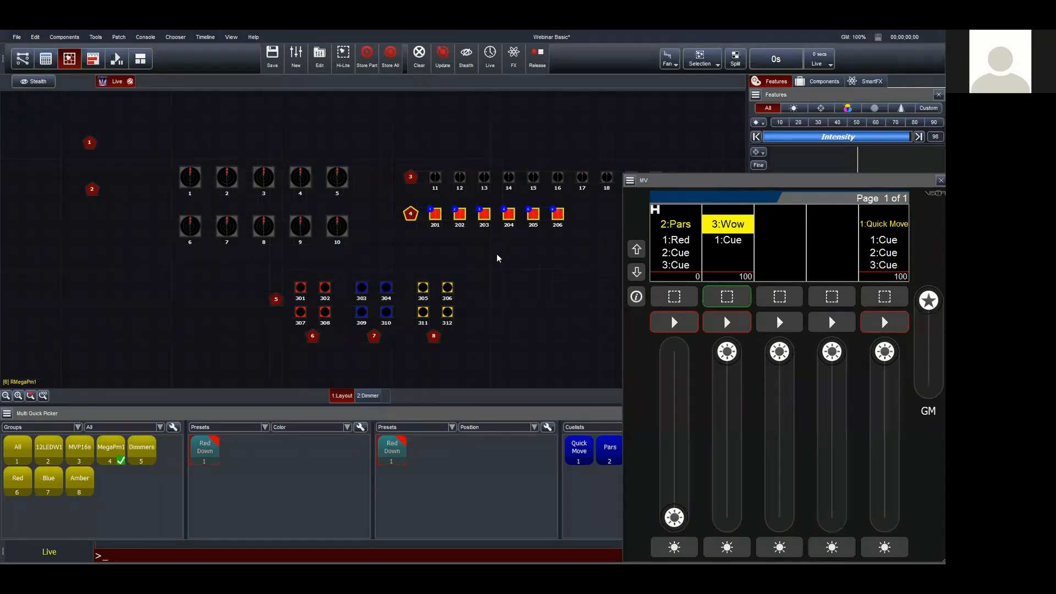
click(586, 268)
drag(695, 182, 746, 153)
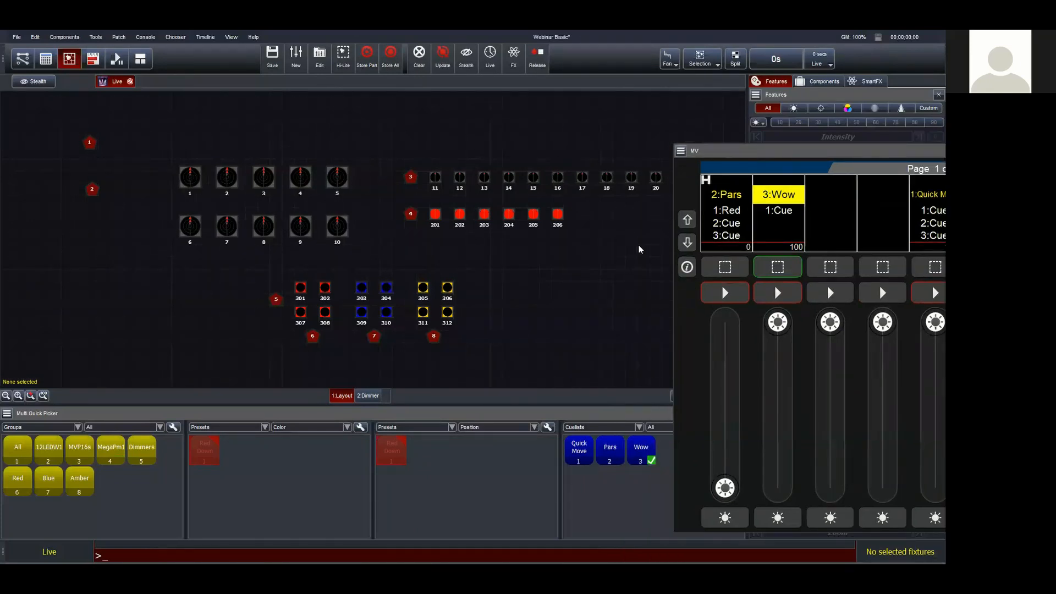
Raise the Pars fader to 100, advance Pars to cue 2 and play cue 1 of Wow alongside it
drag(726, 491, 740, 293)
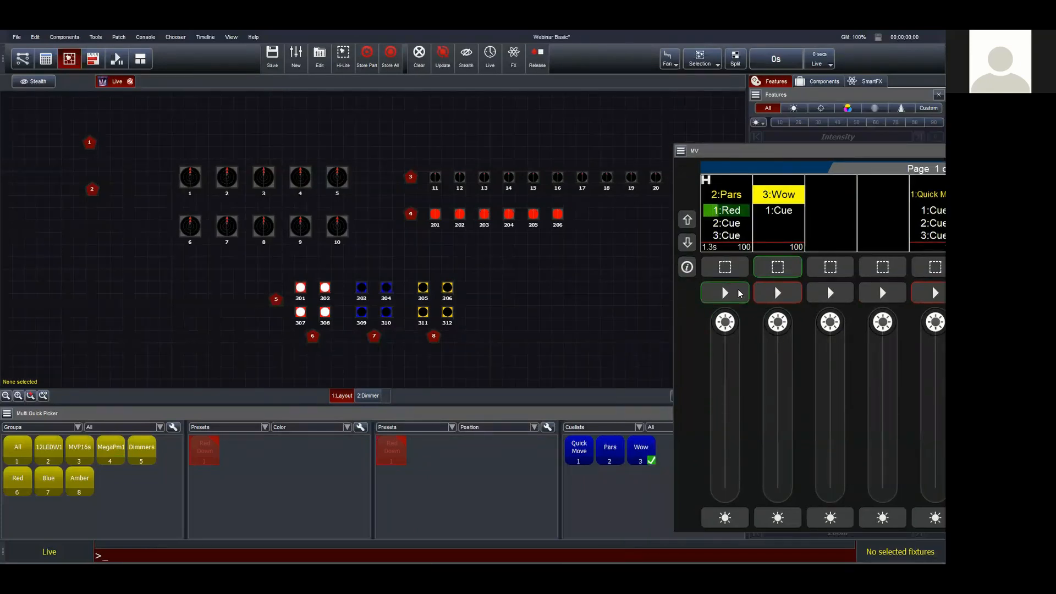
click(740, 294)
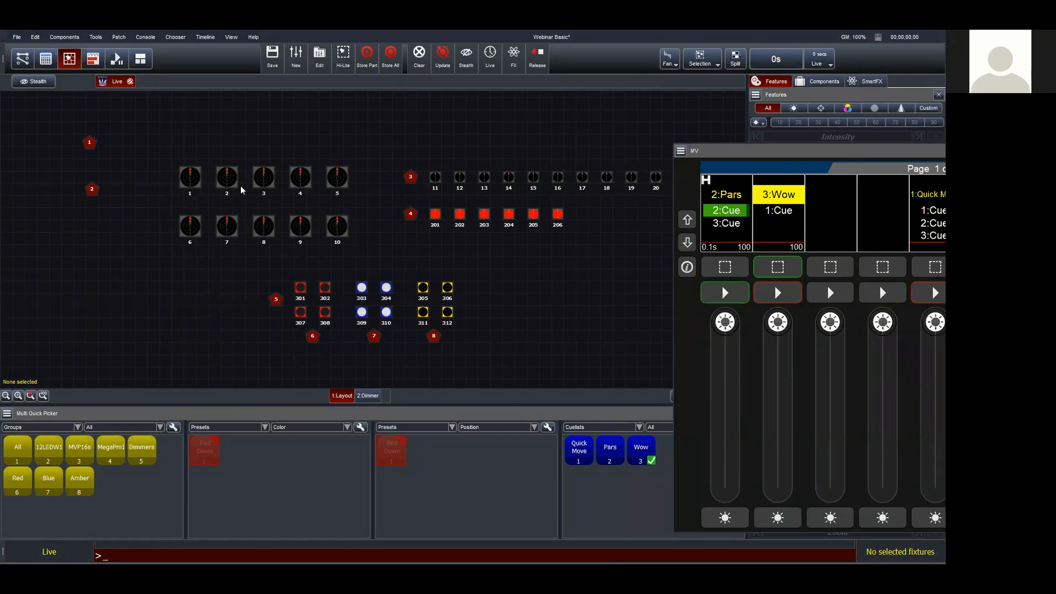
click(780, 298)
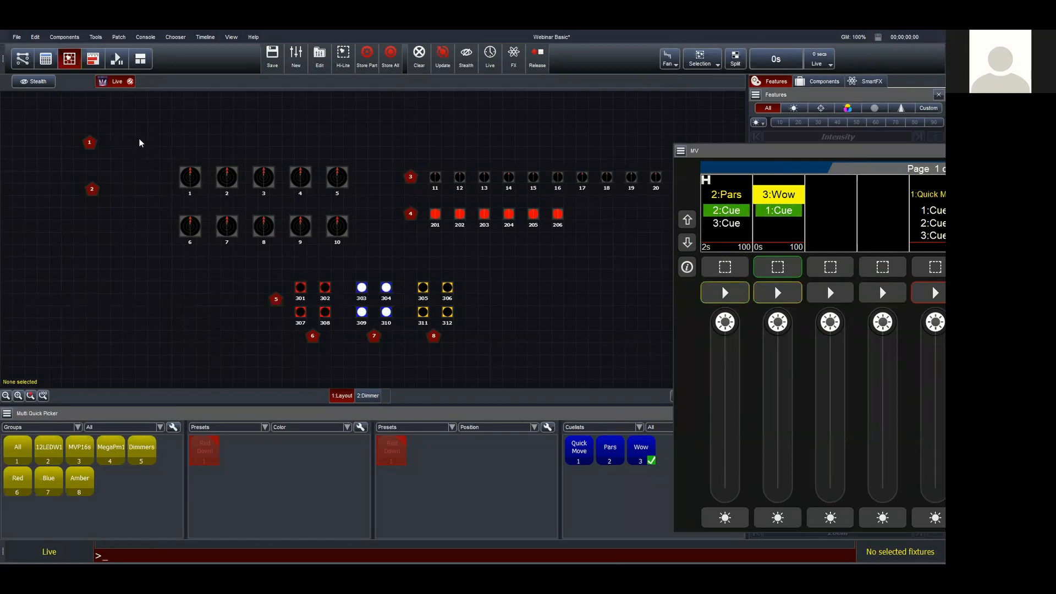
Select all fixtures in the layout and override their intensity to 0 in the programmer, keeping the MV playback window accessible
drag(140, 143, 662, 363)
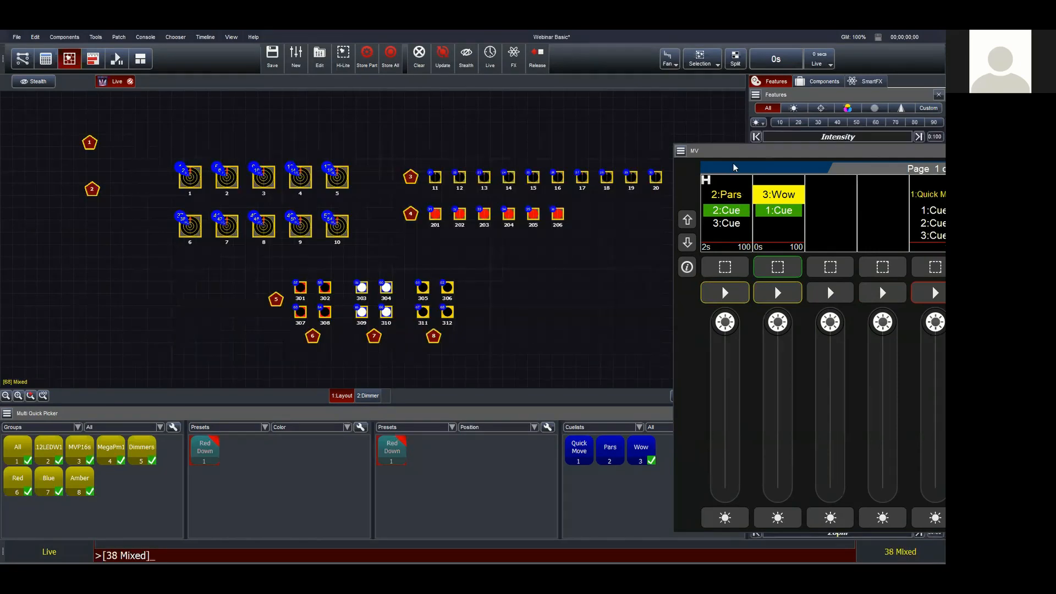
drag(735, 156, 748, 214)
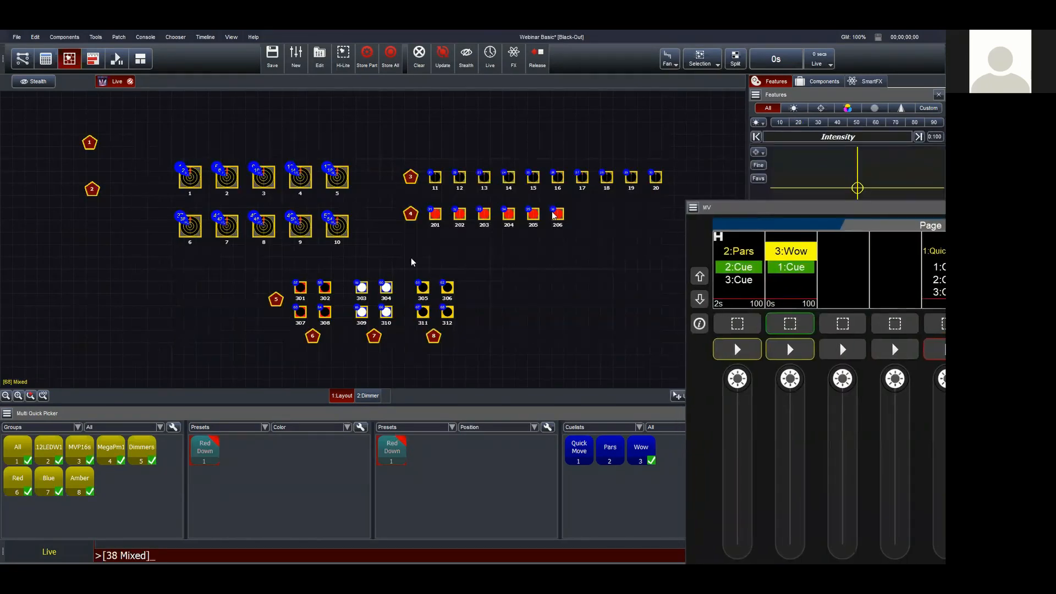
click(760, 140)
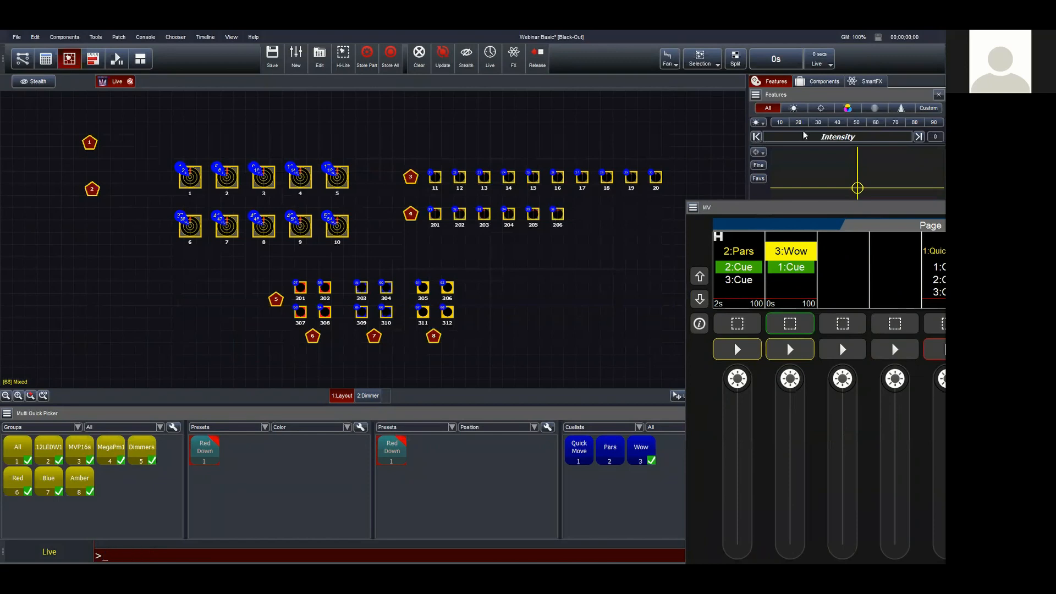
drag(779, 212, 771, 152)
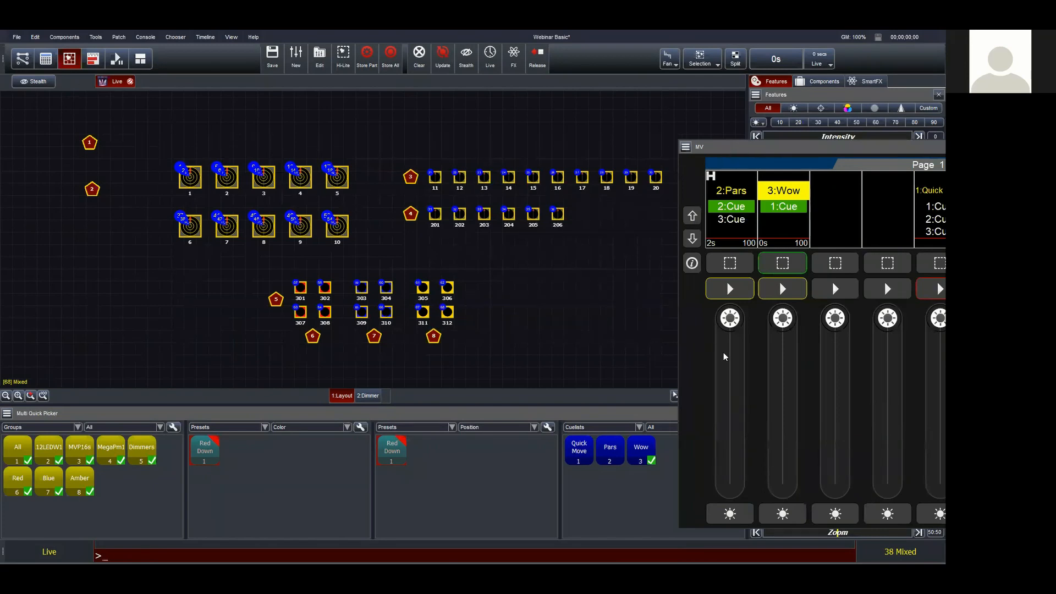
Advance the Pars cuelist repeatedly through its cues with the zero-intensity override active, and deselect all fixtures
click(734, 290)
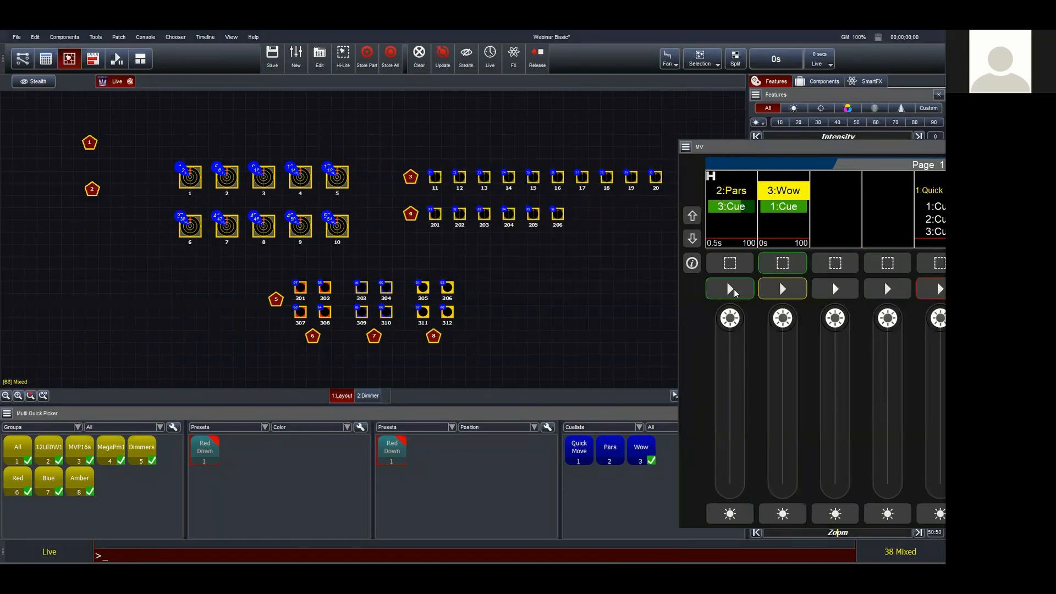
click(735, 290)
click(735, 290)
click(735, 290)
click(735, 290)
click(734, 290)
click(735, 290)
click(563, 314)
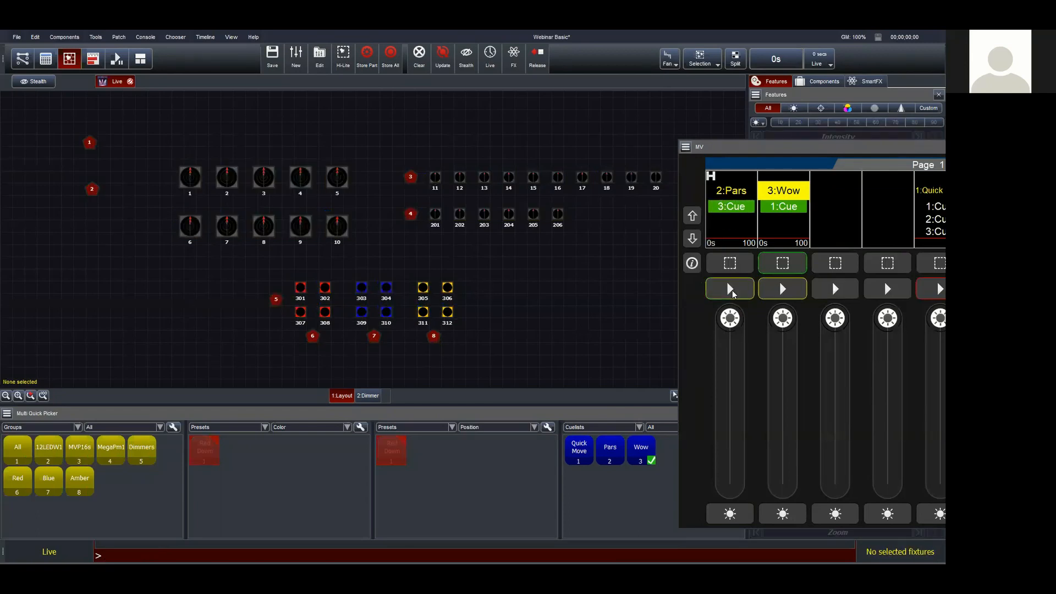
click(731, 288)
click(730, 288)
click(730, 288)
Clear the programmer and advance Pars through cues 1, 2 and 3 with Wow cue 1 playing alongside
click(130, 83)
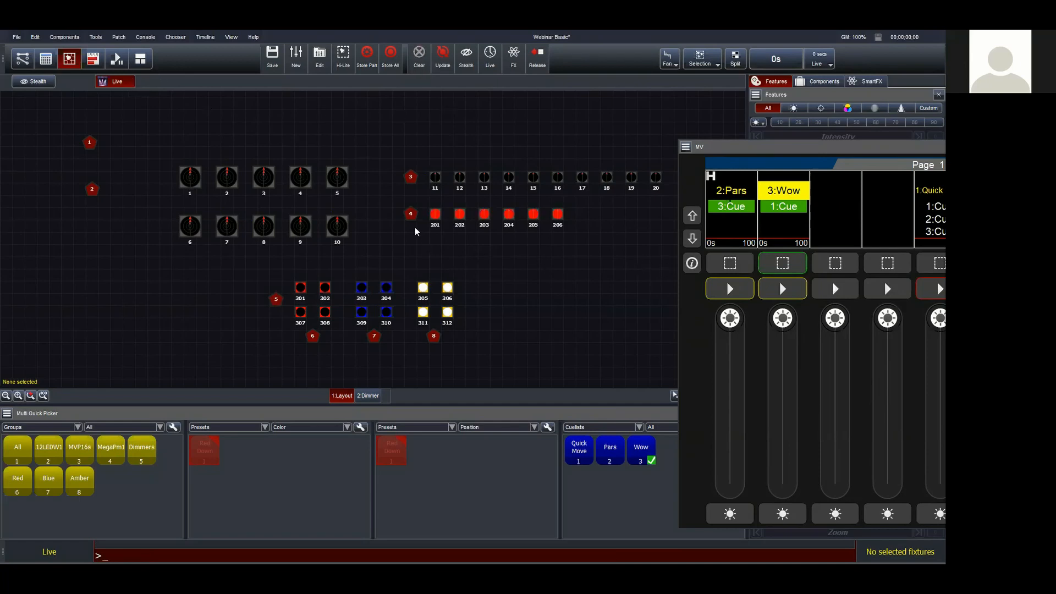
click(728, 295)
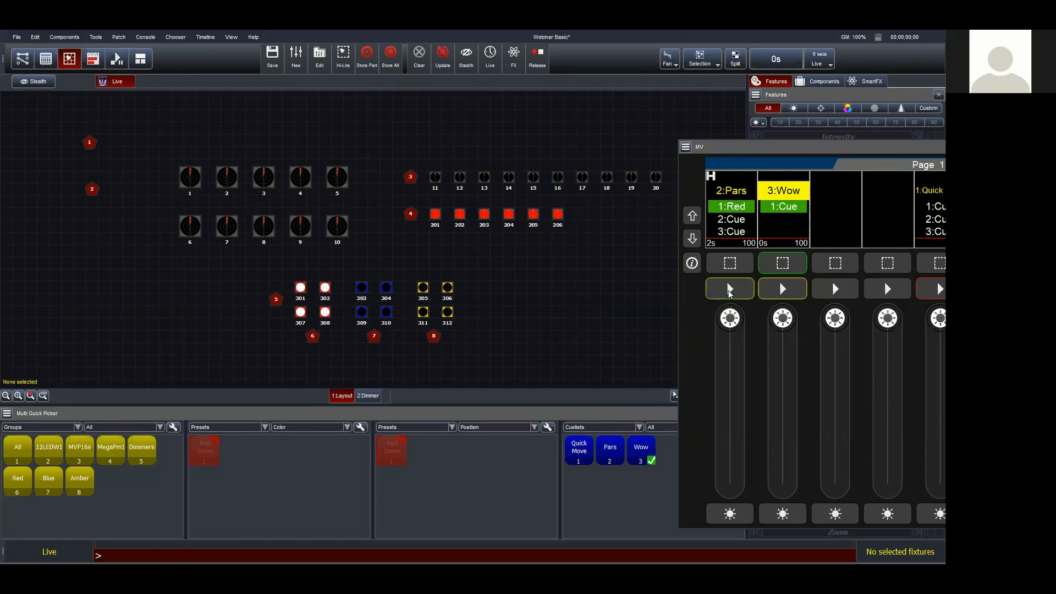
click(729, 290)
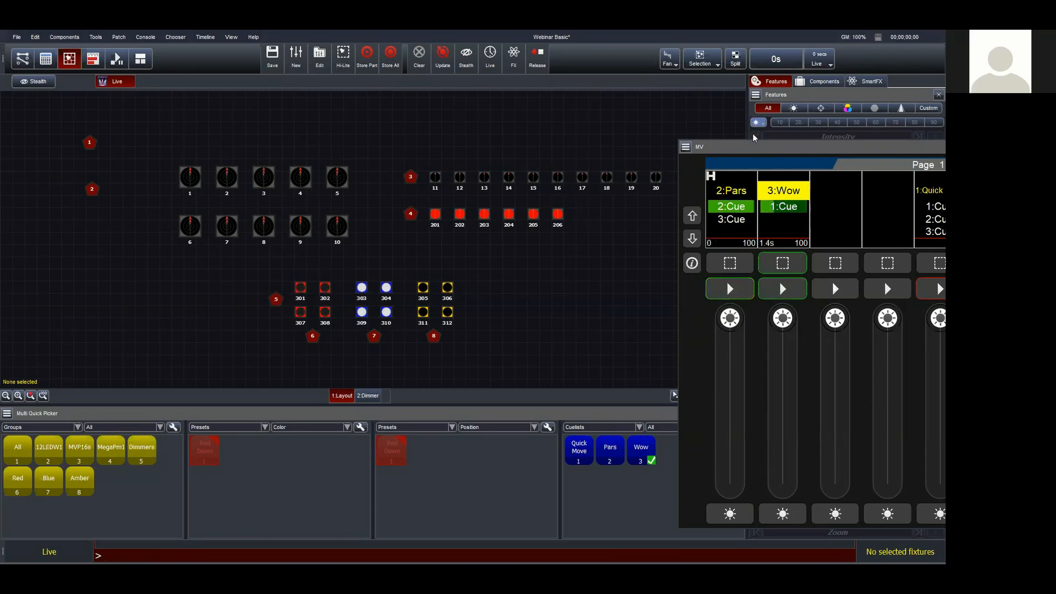
drag(754, 152, 724, 157)
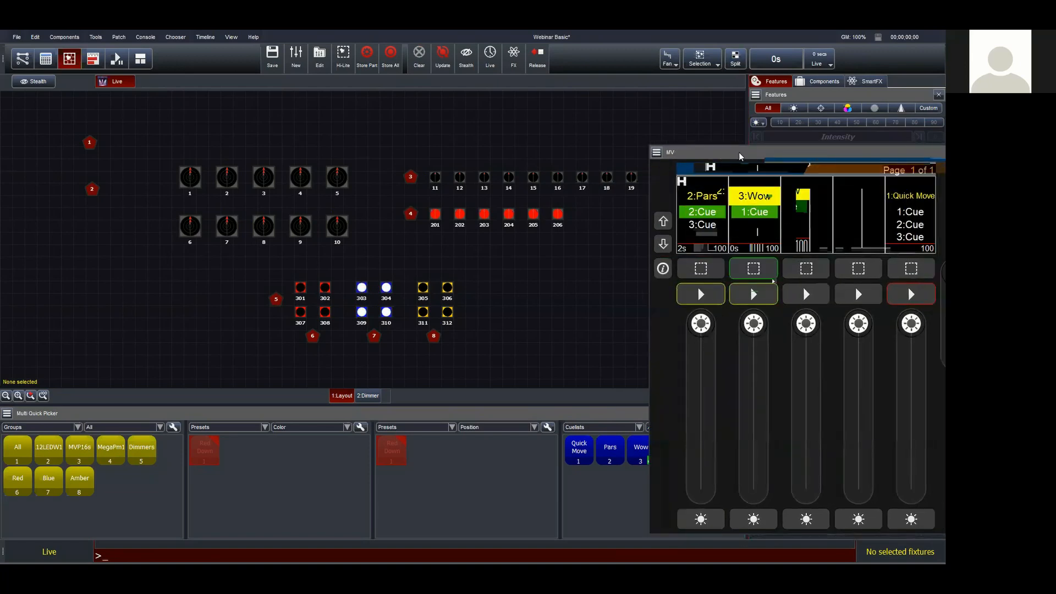
drag(740, 156, 700, 139)
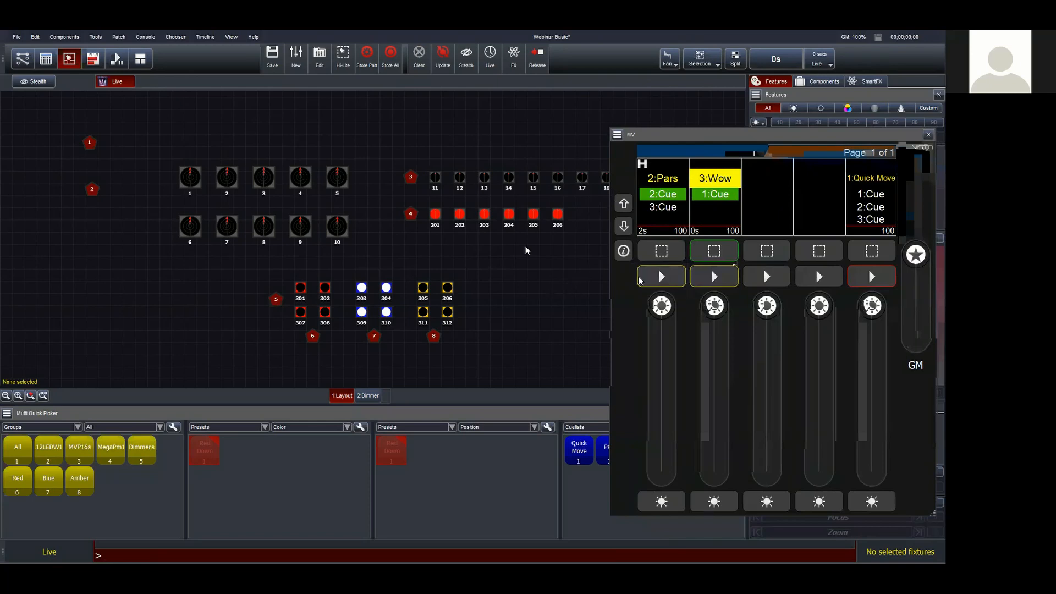
drag(671, 137, 735, 142)
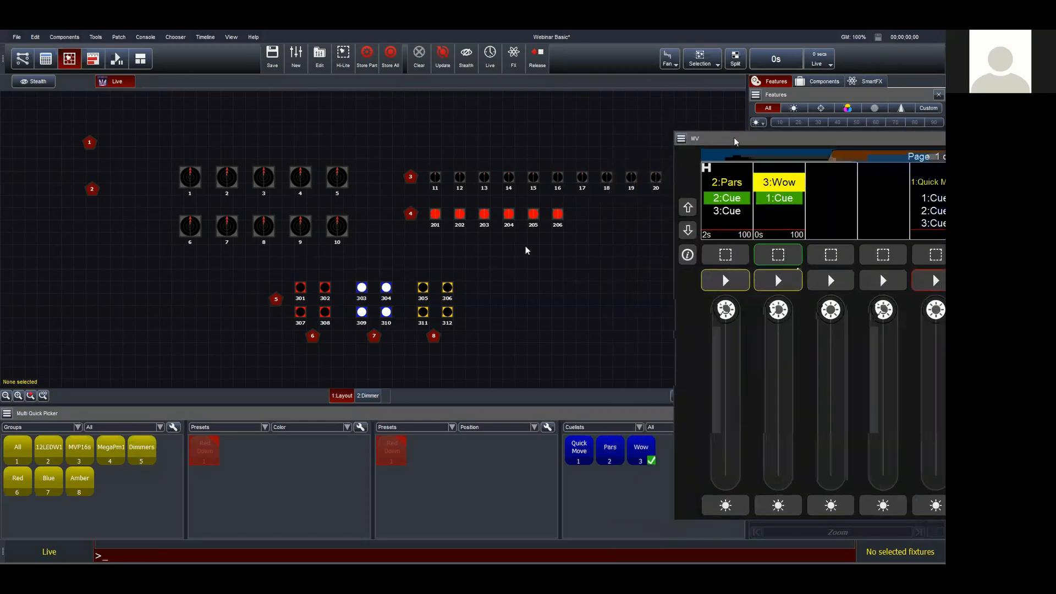
click(726, 280)
click(778, 280)
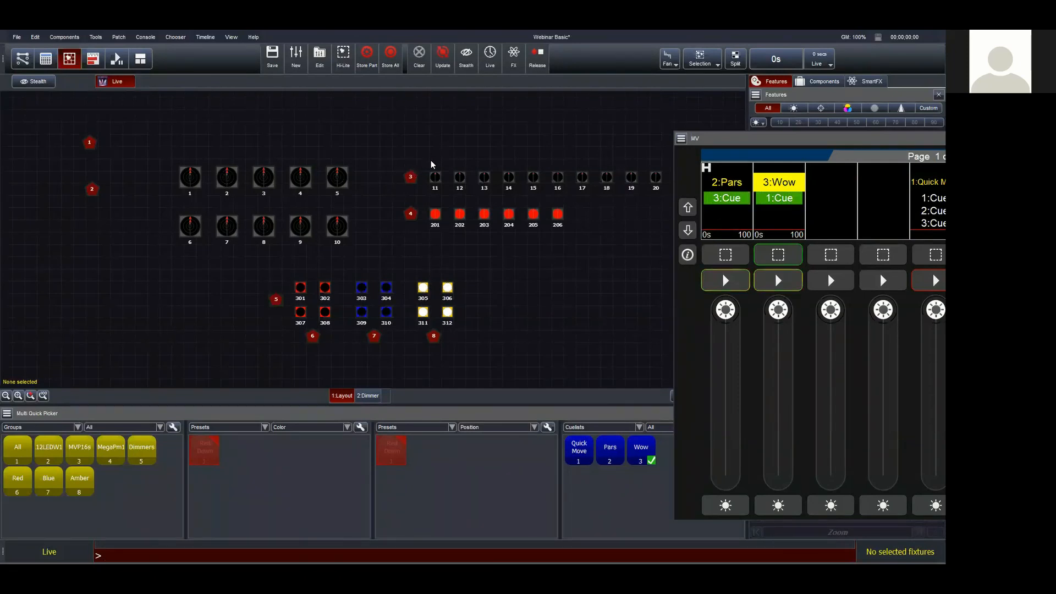
Set MVP16 fixtures 11 to 15 to intensity 100 with a blue colour, and deselect them
drag(423, 148, 552, 189)
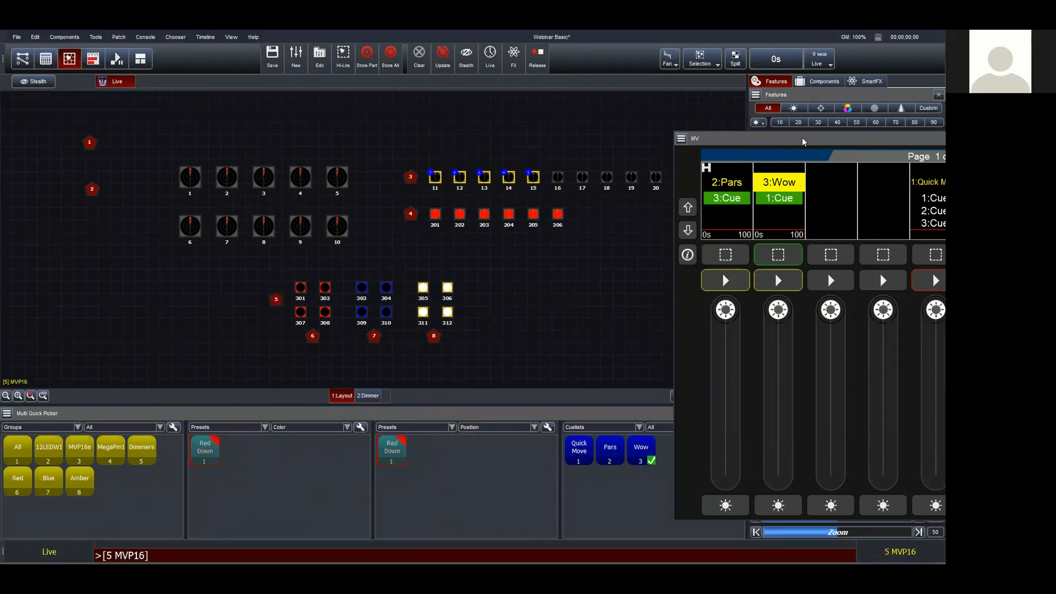
drag(768, 136, 912, 137)
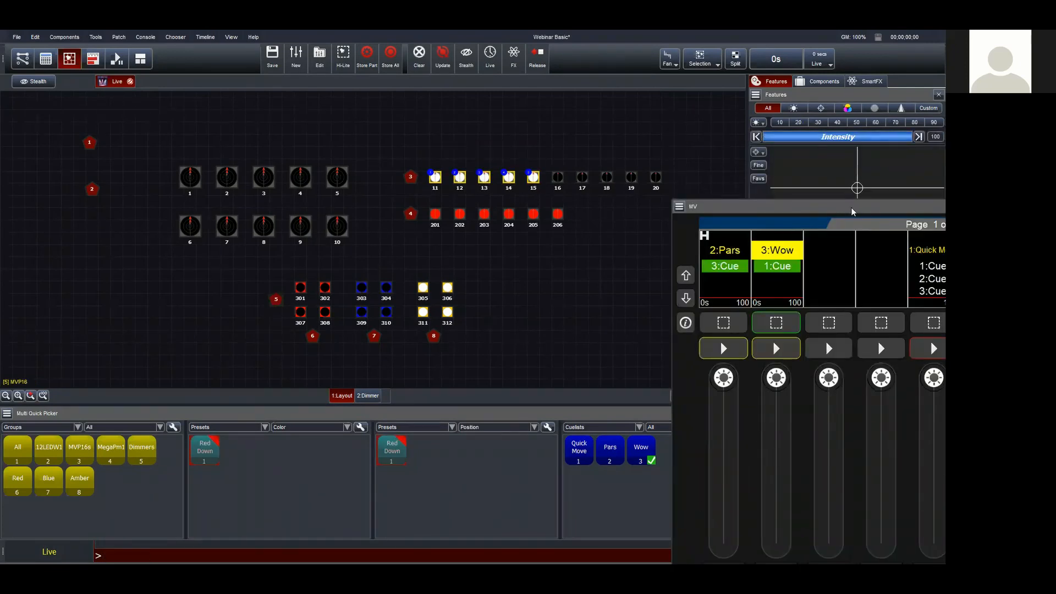
drag(850, 208, 795, 117)
click(871, 250)
click(548, 345)
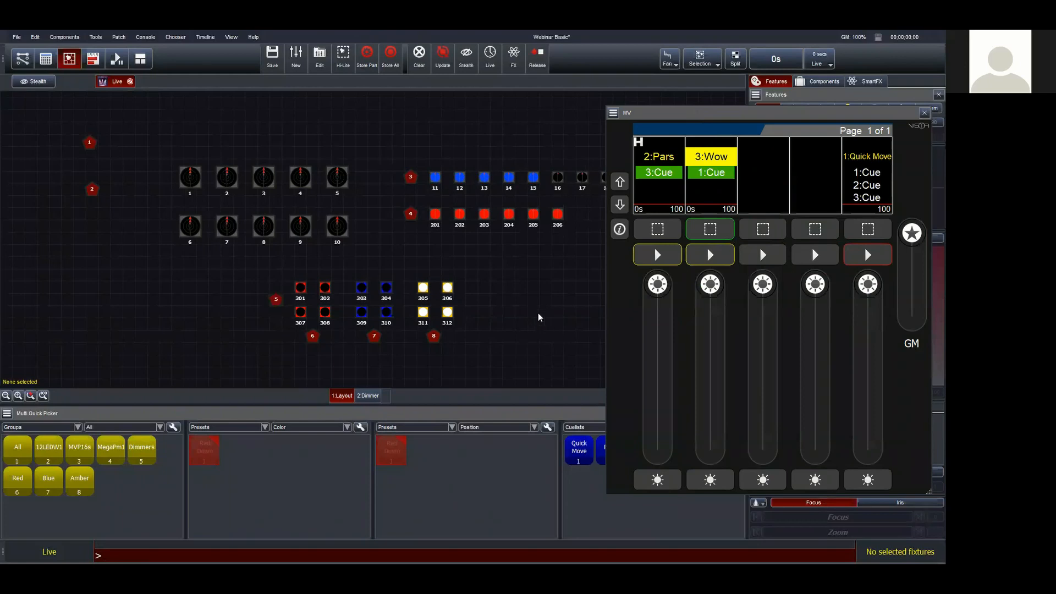
Store the complete current output as cue 1 of new cuelist 4, List, with Halt start mode and 2-second timing
click(389, 55)
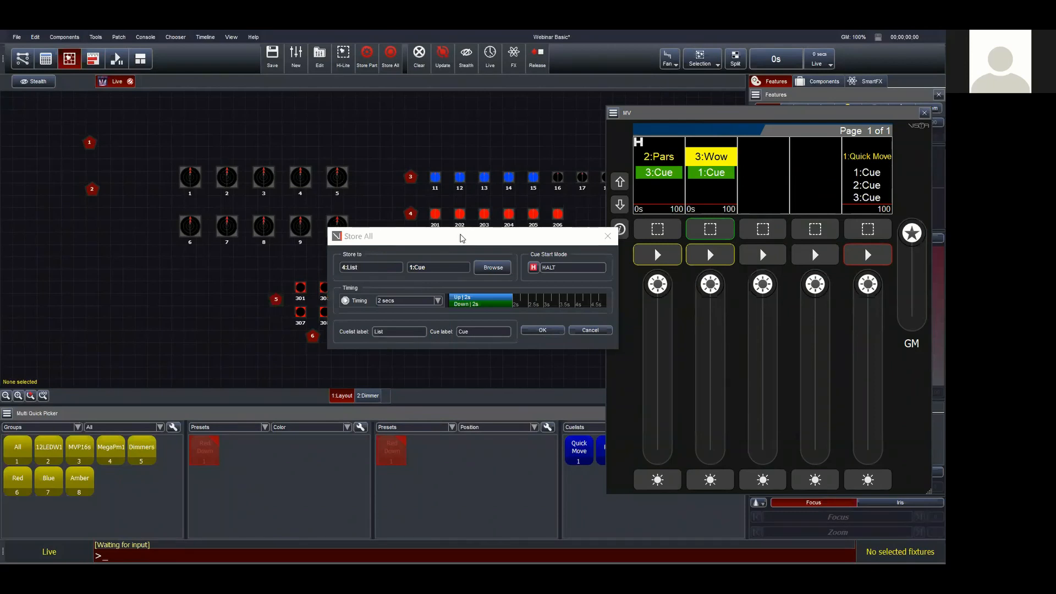
drag(352, 236, 129, 149)
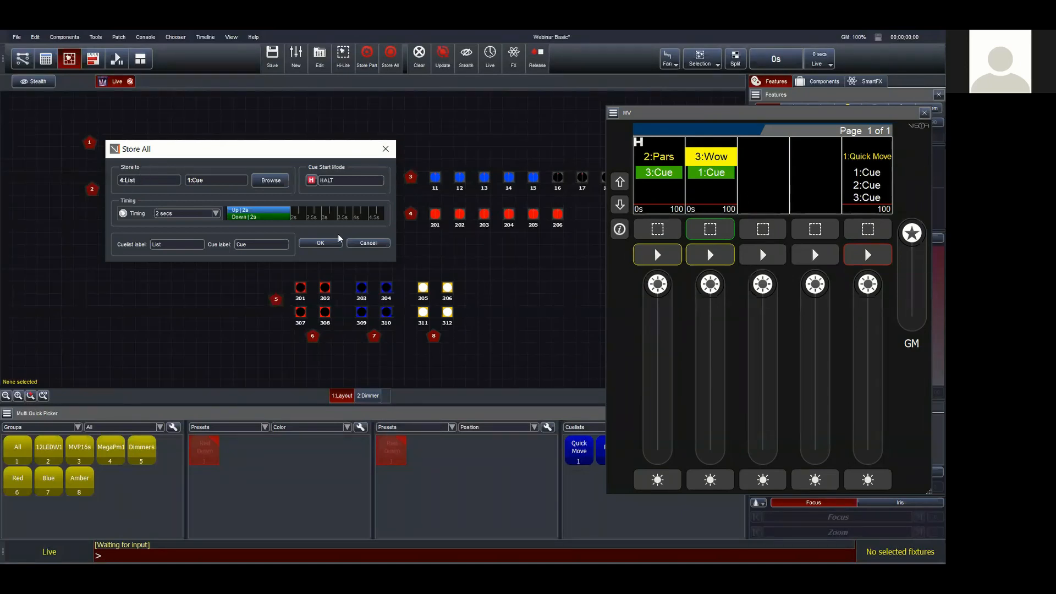
click(325, 243)
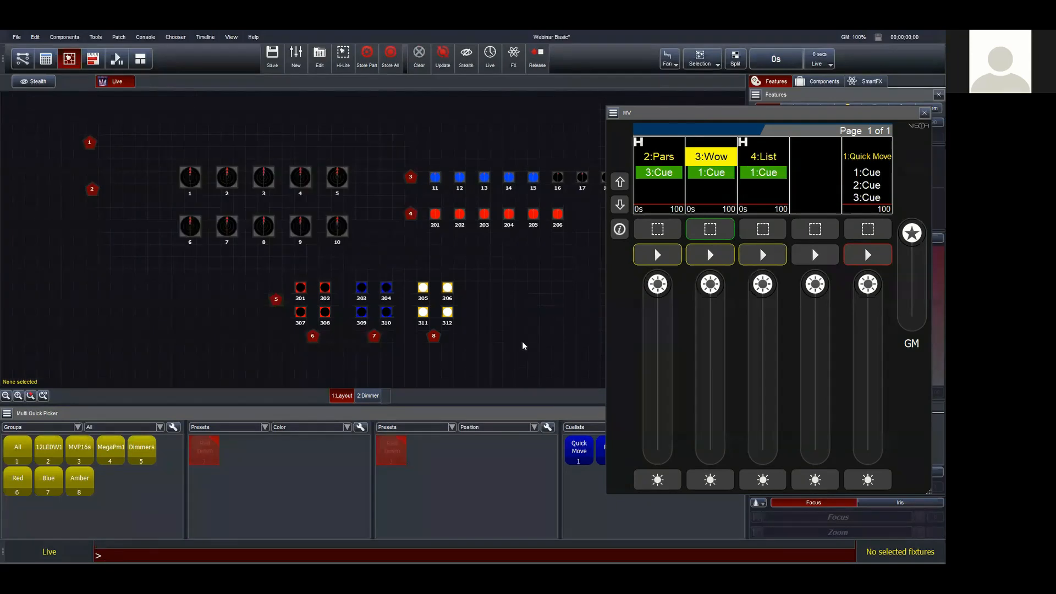
Lower the Pars and Wow faders to 0 and release all running cuelists
drag(715, 113, 740, 171)
drag(682, 341, 682, 507)
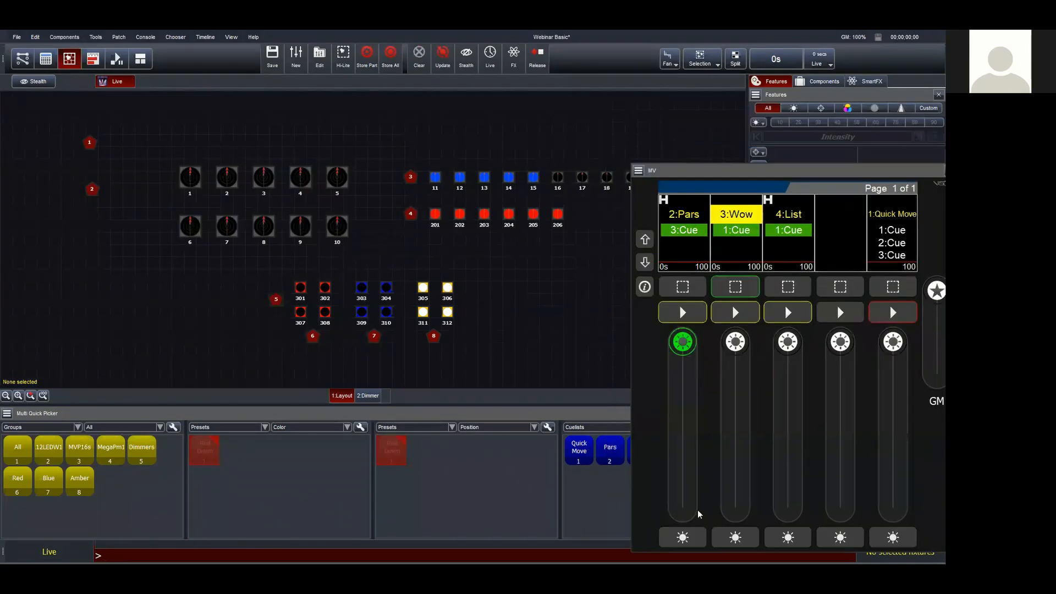
drag(735, 343, 735, 506)
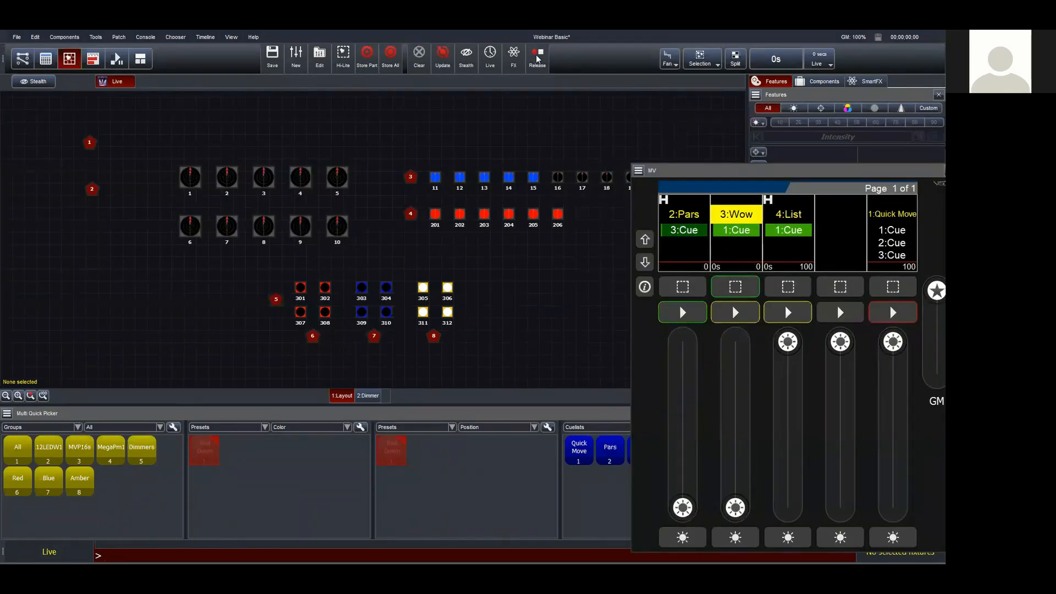
click(420, 57)
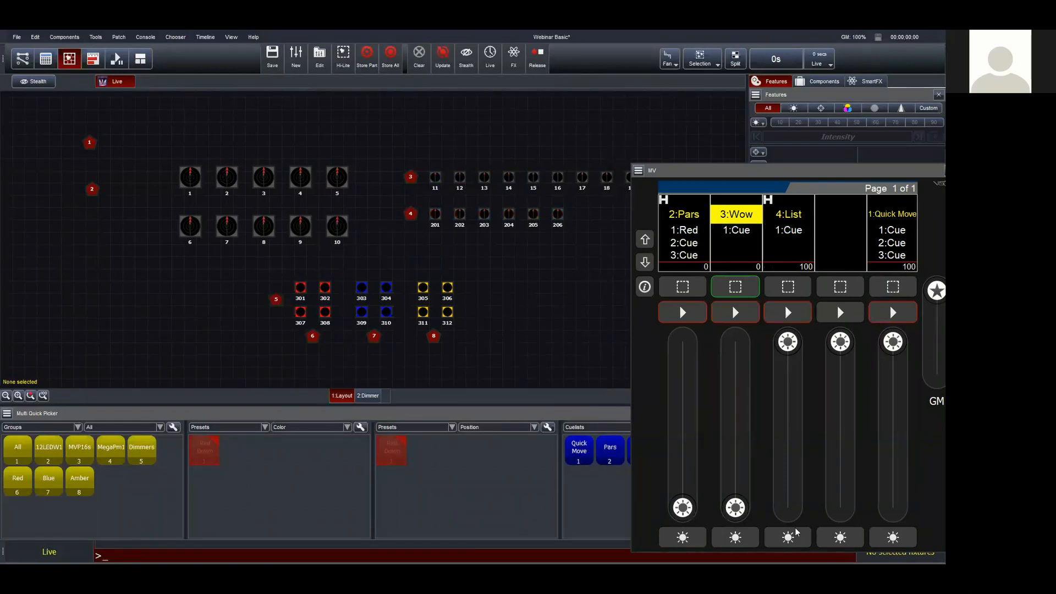
Play cue 1 of List on its own with the MVP16s uncovered, and lower its fader to 0 to release it
click(788, 342)
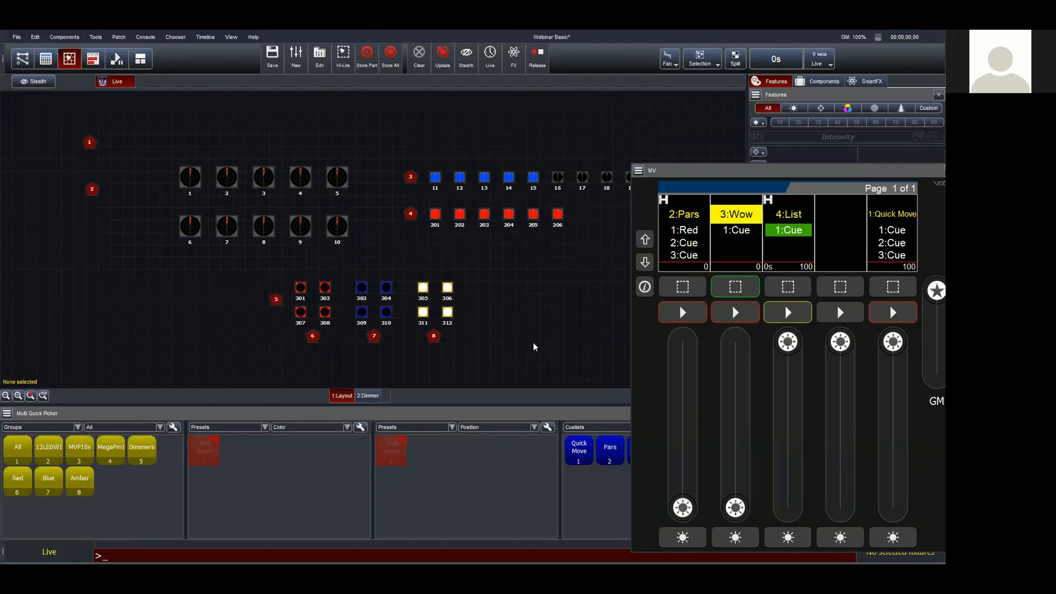
drag(790, 170, 843, 177)
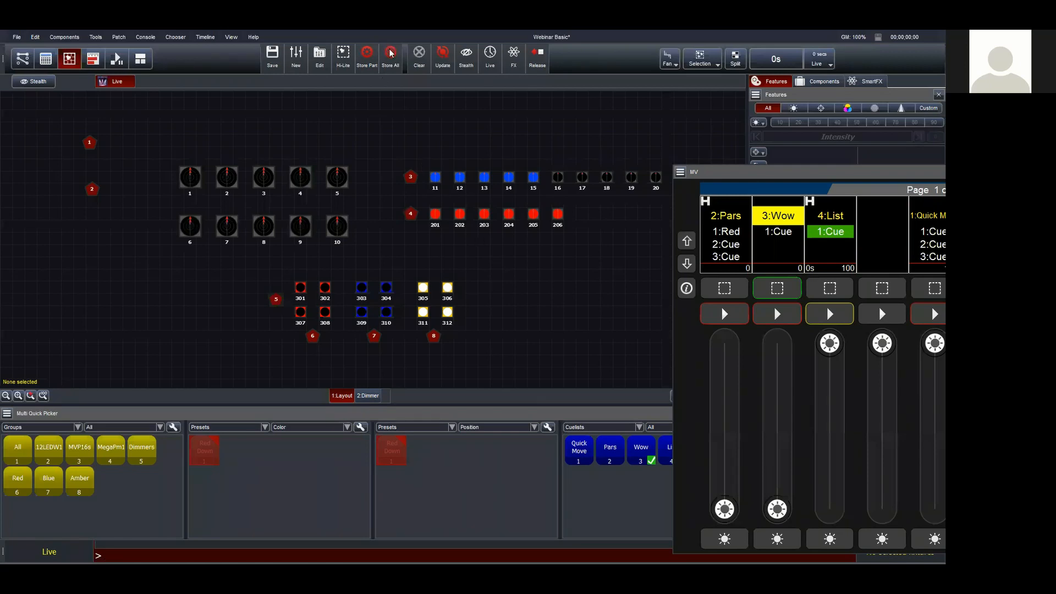
mouse_move(769, 173)
mouse_down()
mouse_move(760, 151)
mouse_move(773, 154)
mouse_up()
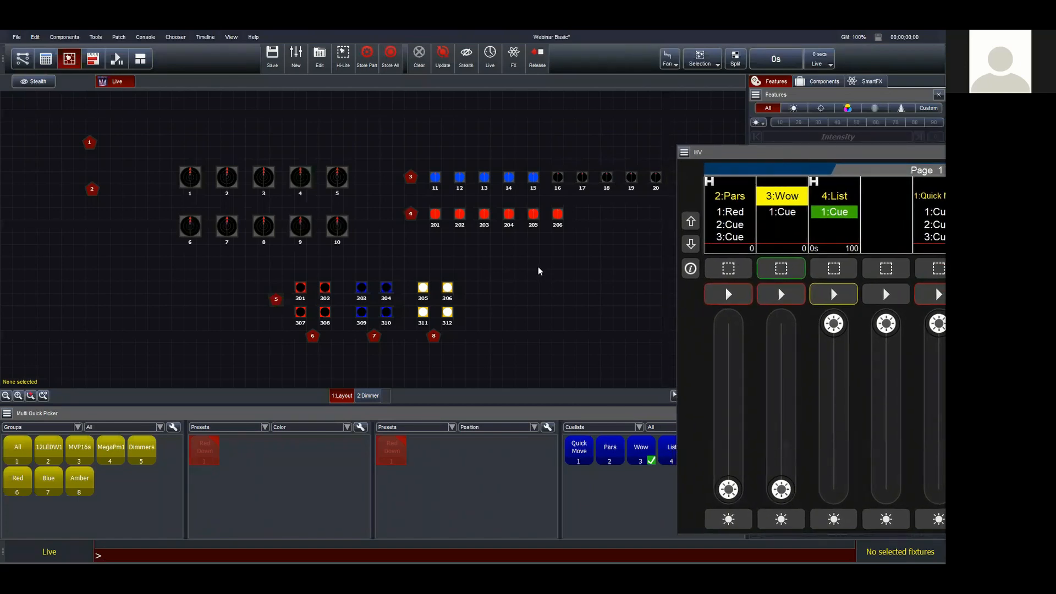
drag(733, 156, 722, 155)
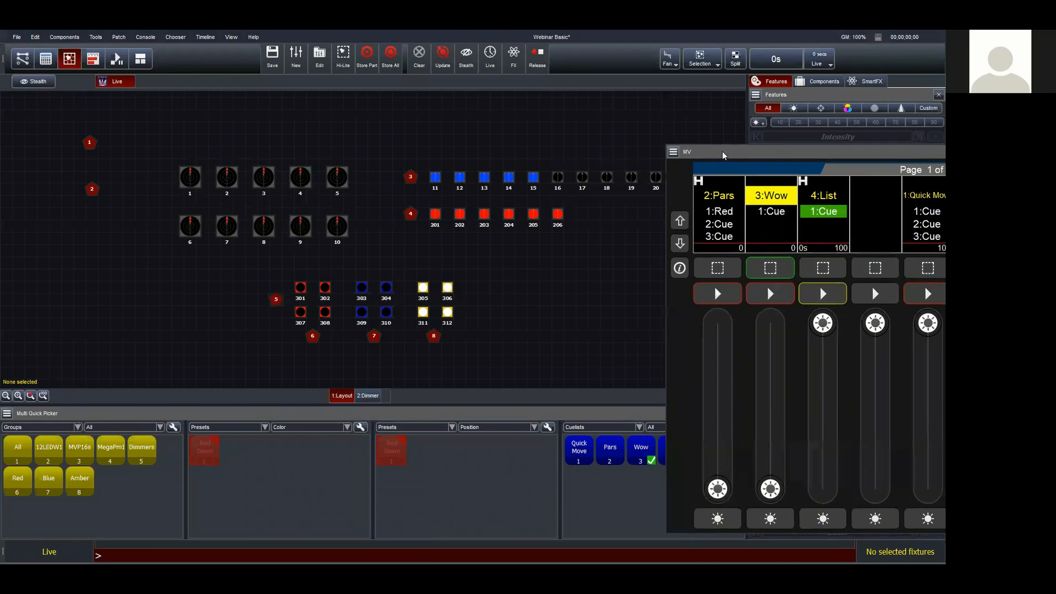
drag(807, 156, 818, 151)
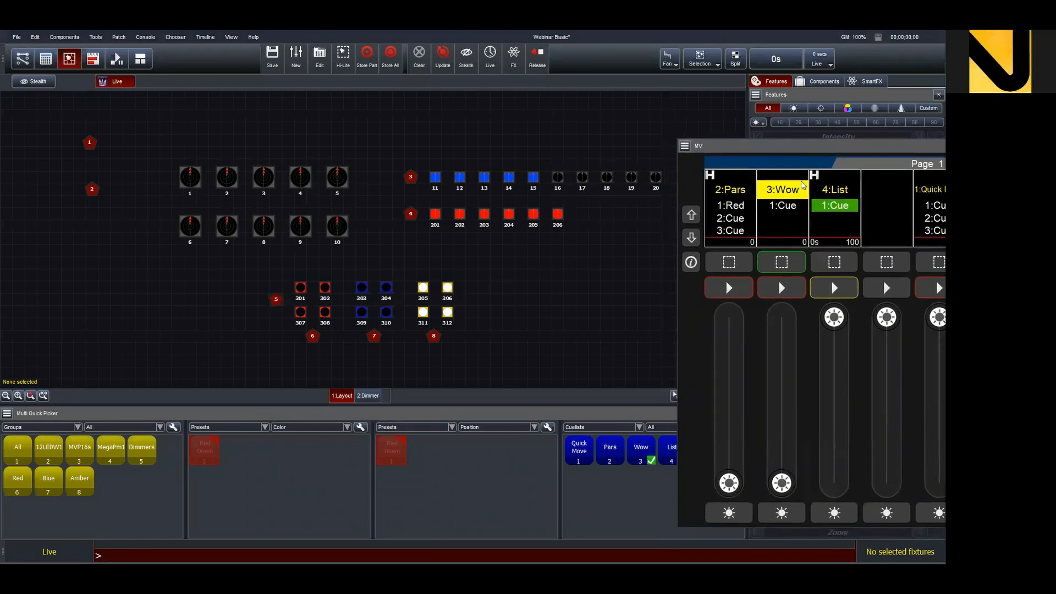
drag(834, 317, 834, 483)
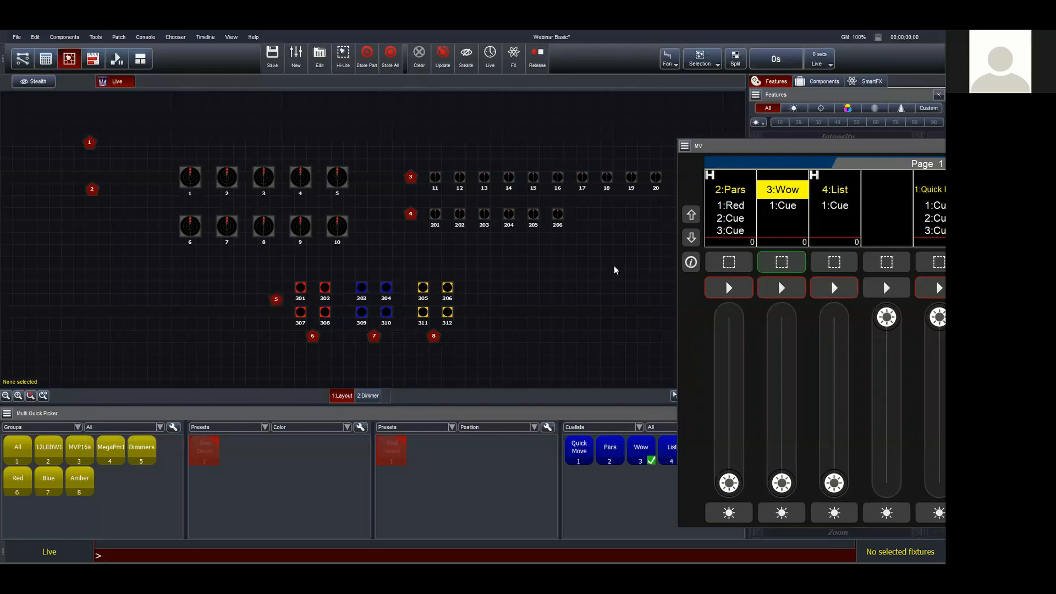
Select the four Blue dimmers 303, 304, 309 and 310 and set their intensity to 100
drag(410, 271, 485, 330)
click(502, 259)
drag(352, 263, 403, 337)
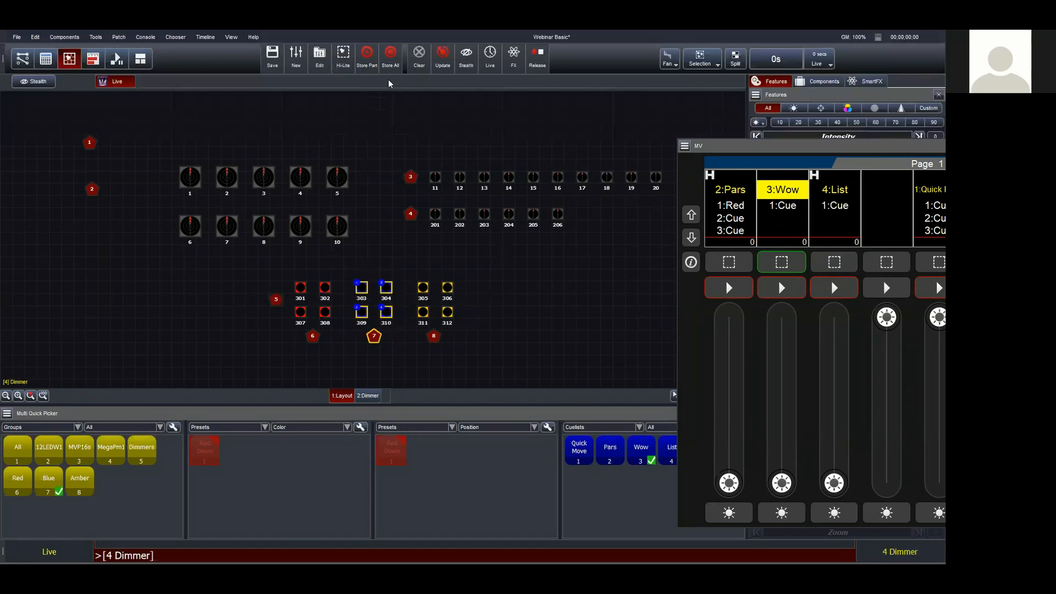
drag(794, 149, 787, 174)
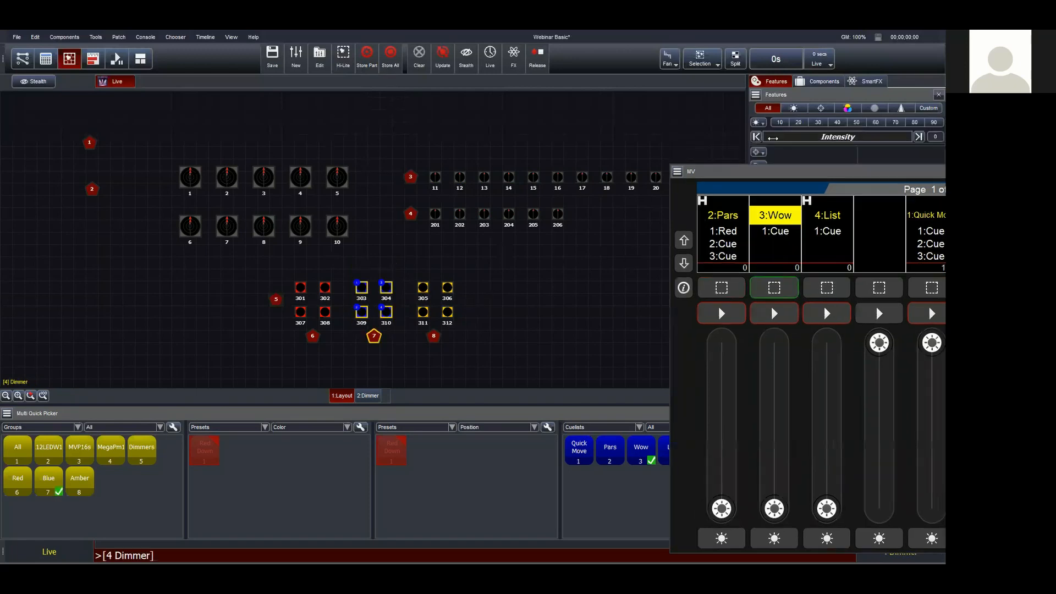
drag(773, 138, 911, 138)
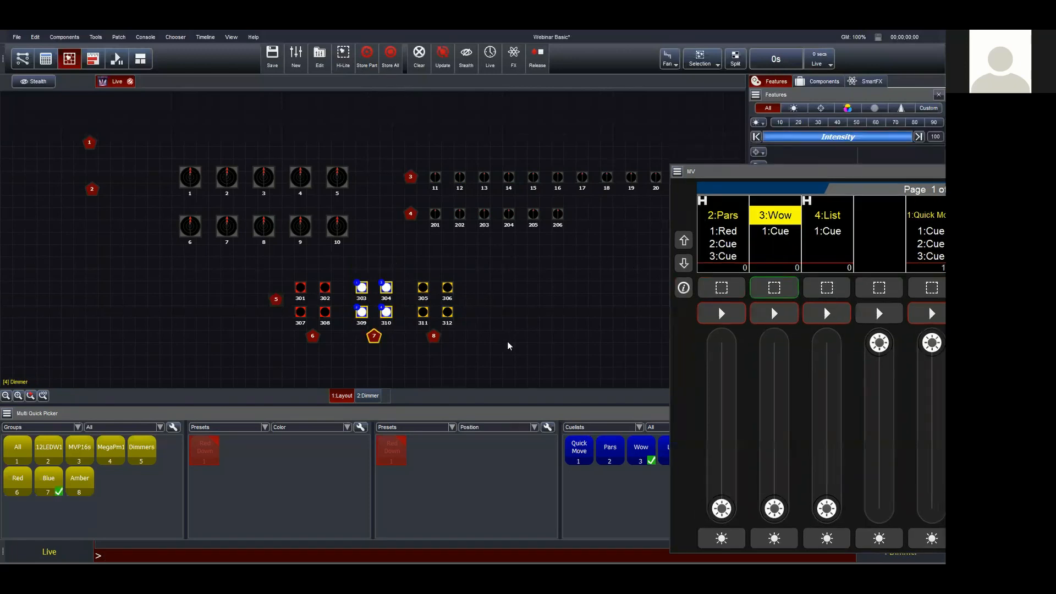
Store only the selected fixtures' programmer values as new cue 2 of the Wow cuelist
click(367, 58)
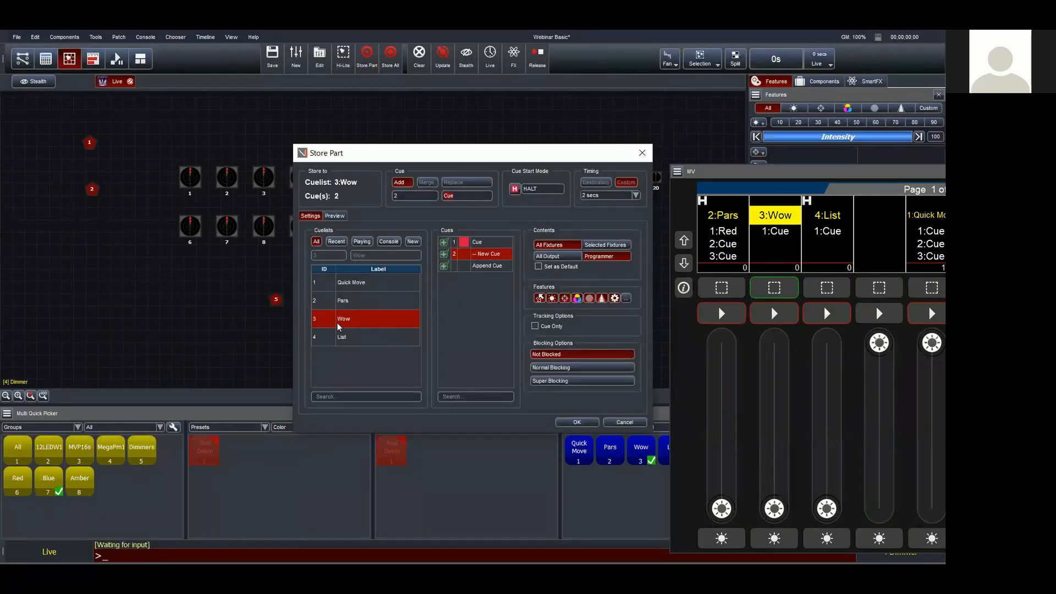
click(480, 257)
click(599, 246)
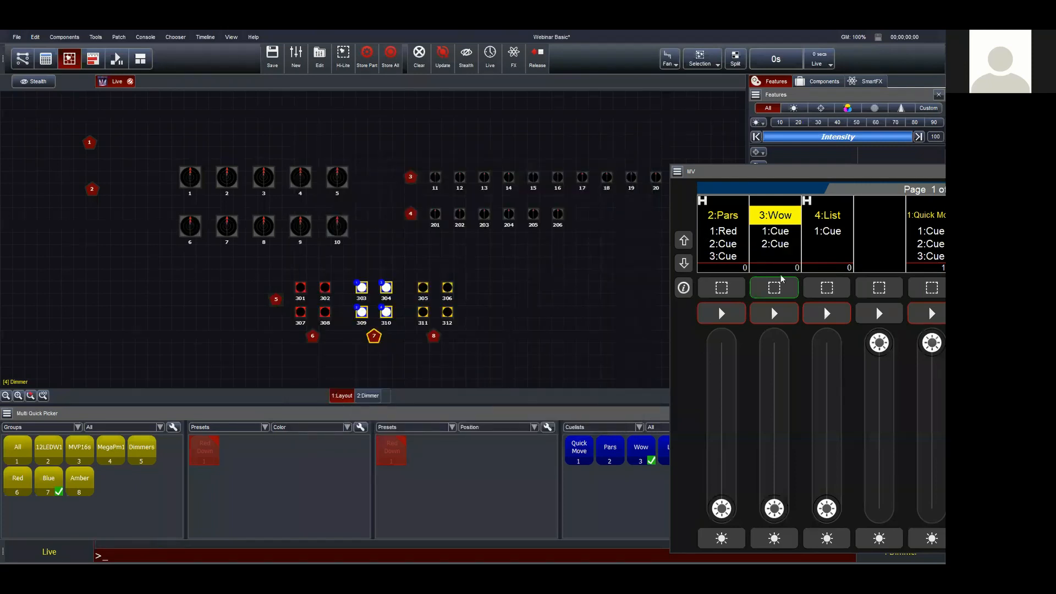
Set the four Blue dimmers' intensity to 0, and bring the lower row of dimmers 307 to 312 to 100
click(410, 271)
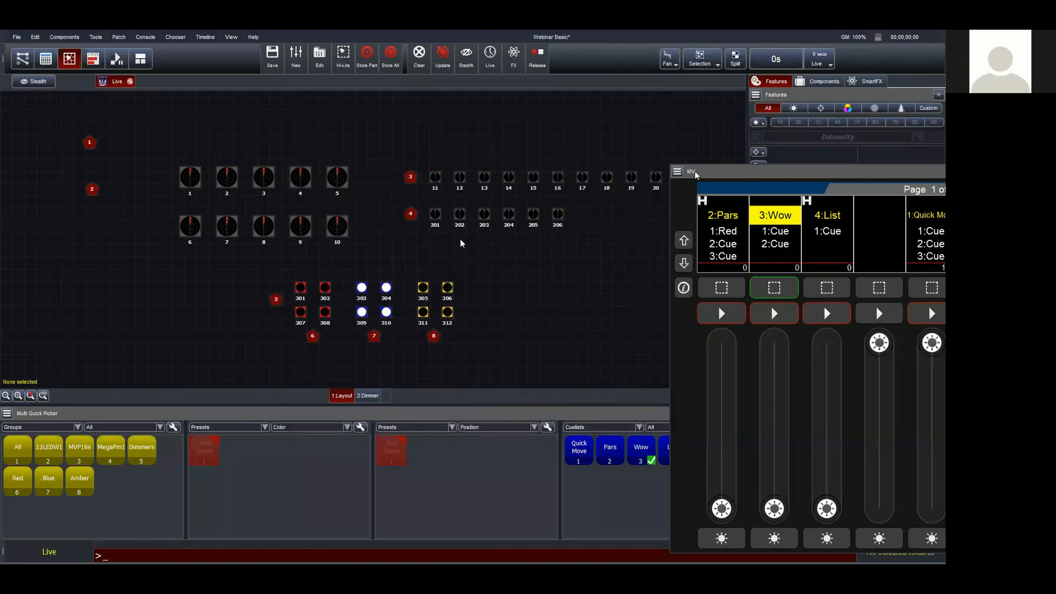
drag(358, 273, 396, 332)
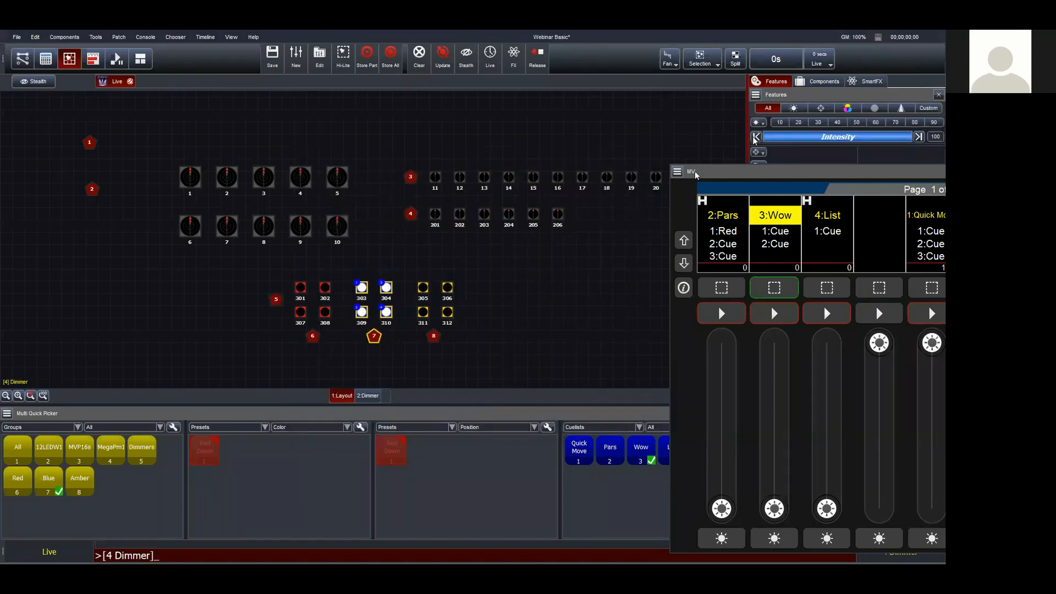
click(527, 259)
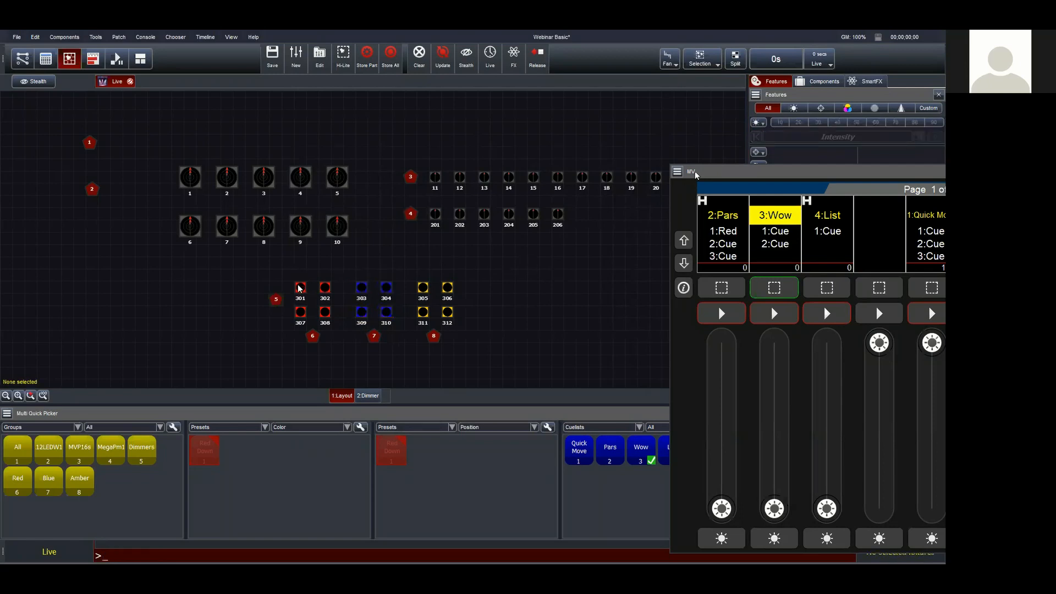
drag(286, 313, 484, 321)
drag(767, 136, 932, 137)
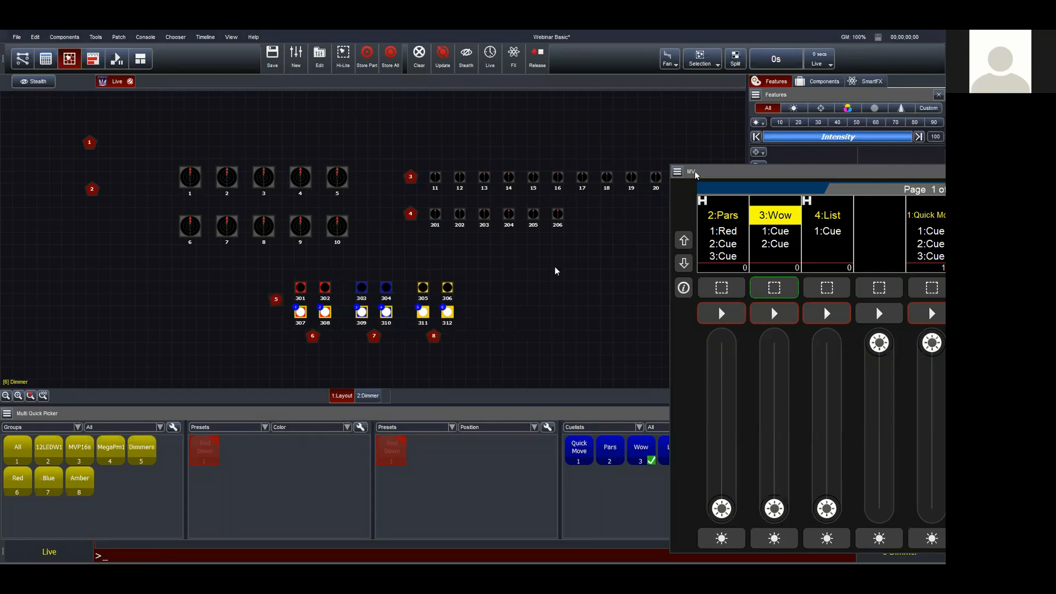
Store only the selected fixtures' programmer values as new cue 3 of the Wow cuelist
click(367, 56)
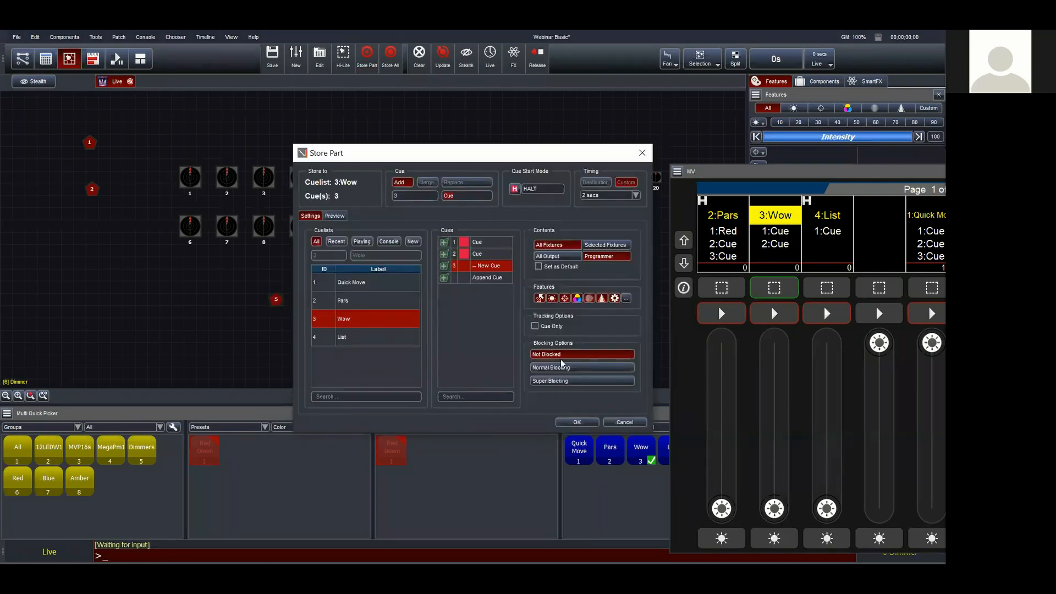
click(606, 246)
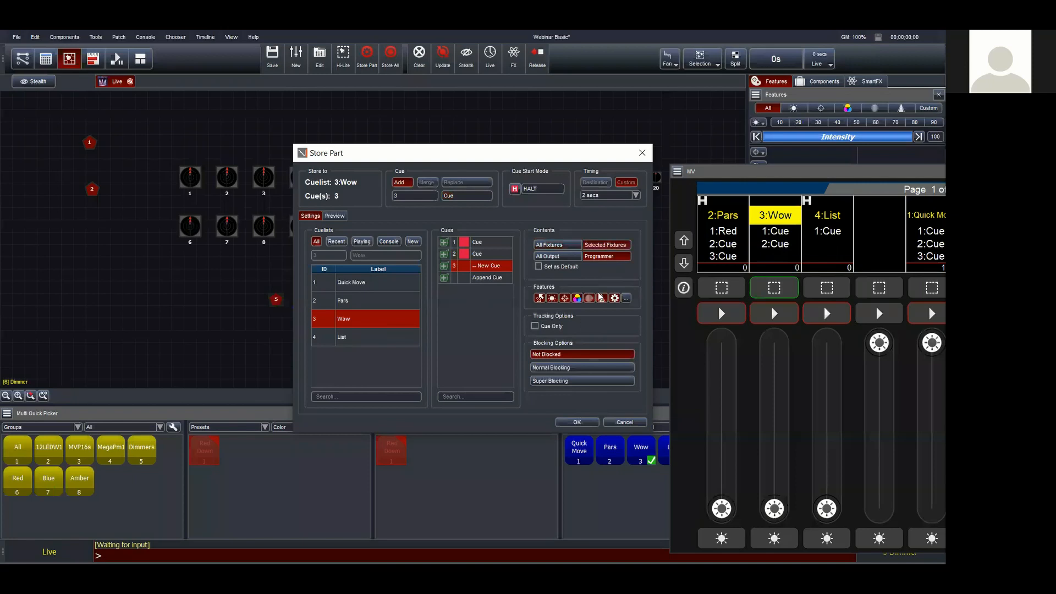
click(577, 422)
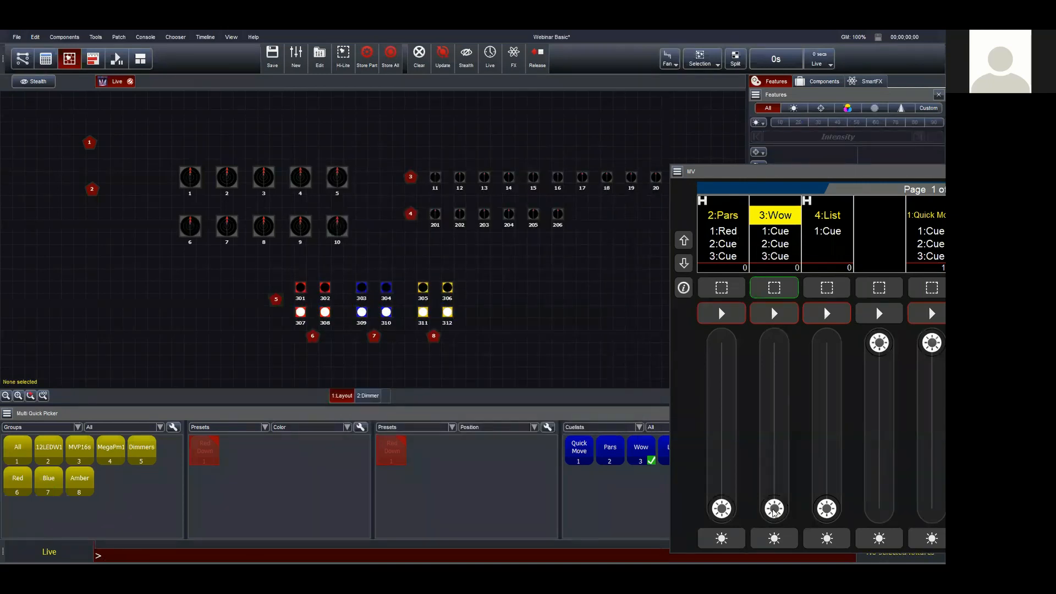
Raise the Wow fader to 100, clear the programmer, and play Wow's cues 1 to 3 in order
drag(774, 508, 775, 343)
click(422, 59)
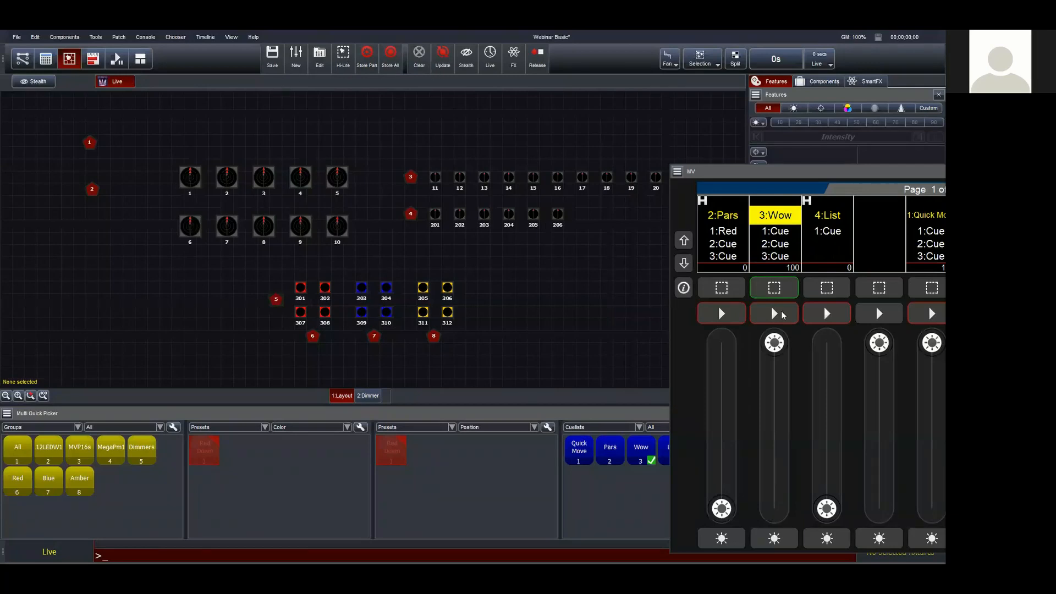
click(784, 314)
click(781, 316)
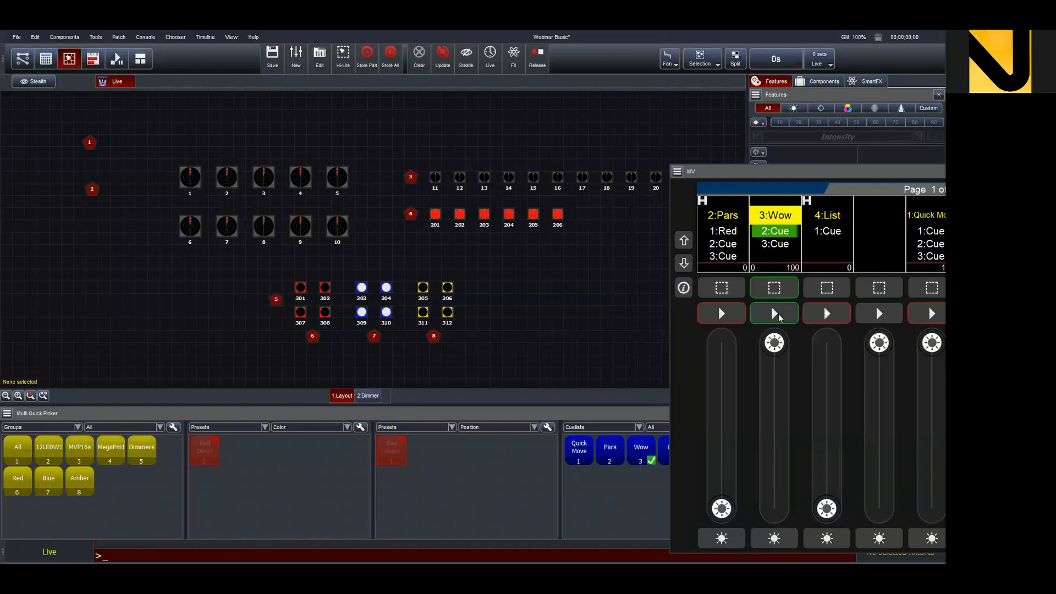
click(776, 319)
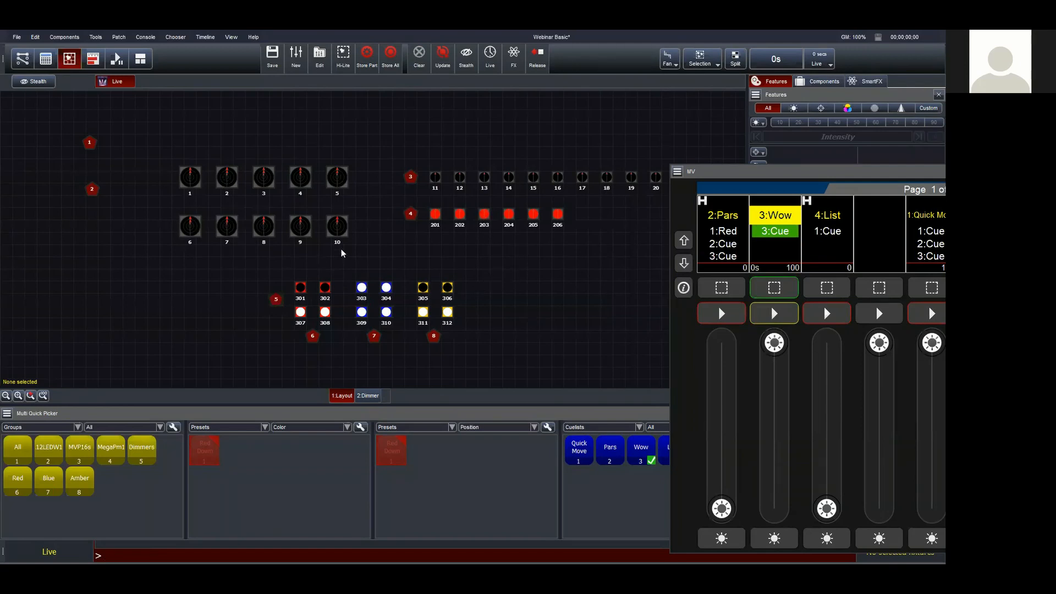
Set the upper row of dimmers 301 to 306 to intensity 100 and merge the programmer values into cue 3 of Wow
drag(290, 269, 456, 294)
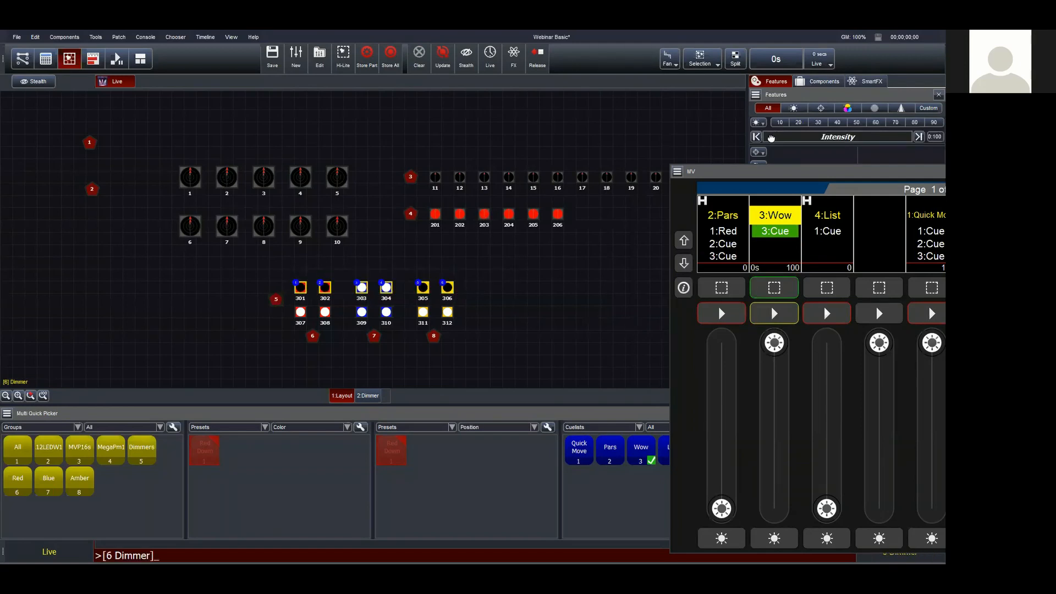
drag(772, 138, 931, 145)
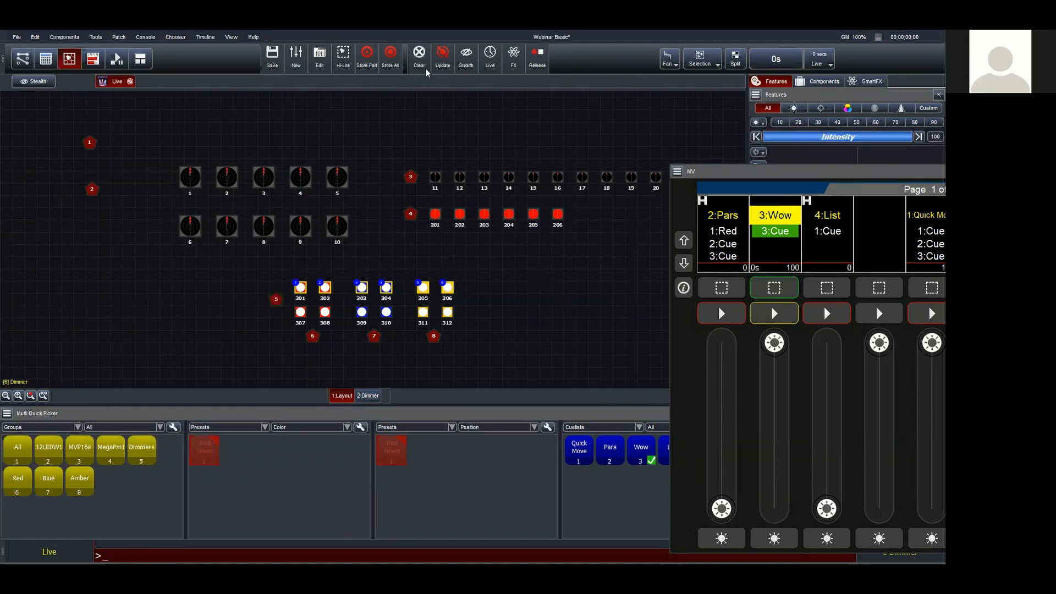
click(367, 55)
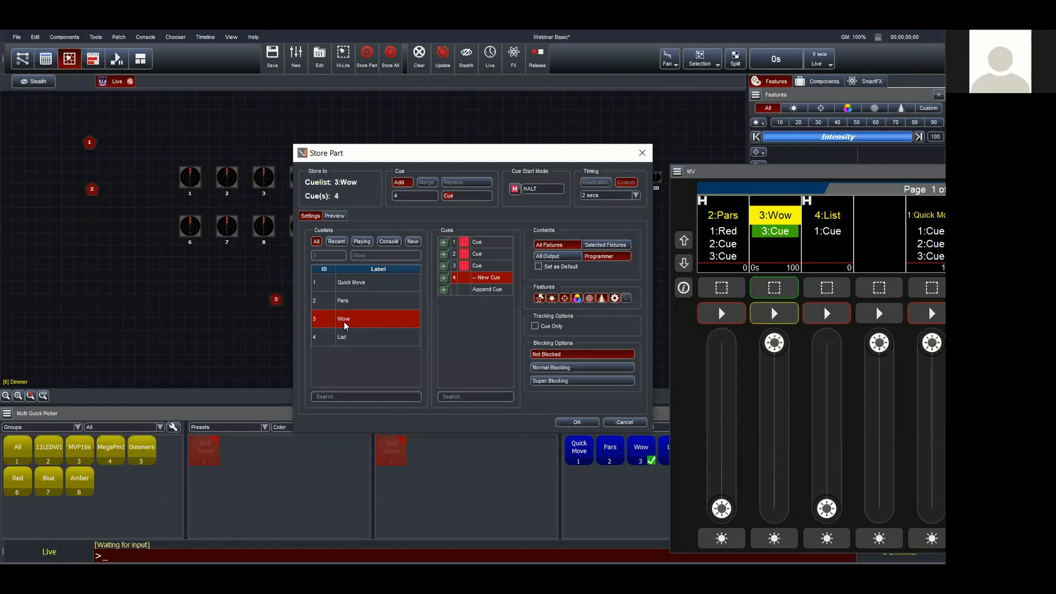
click(484, 268)
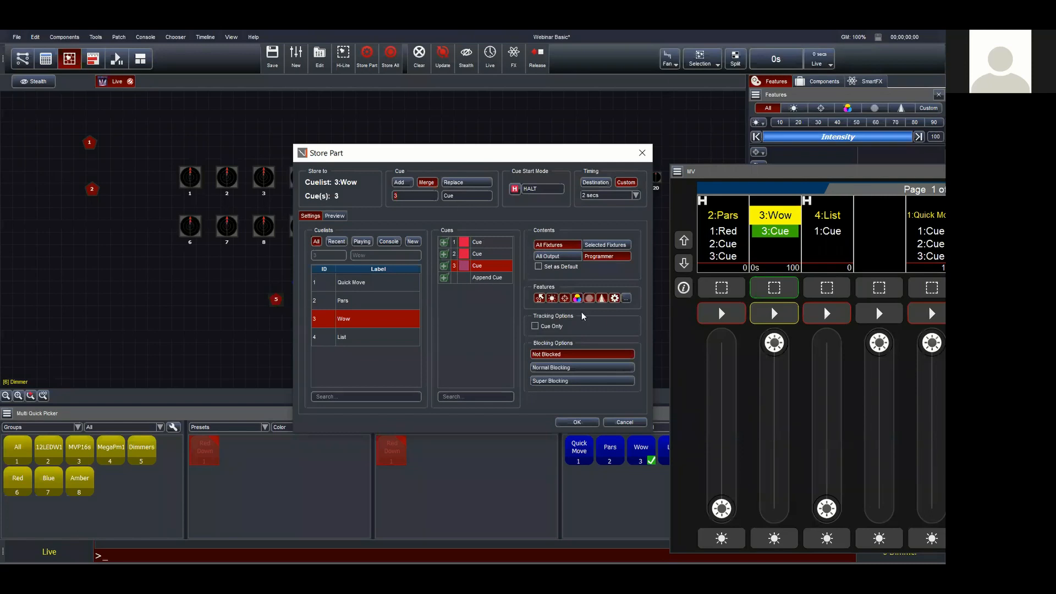
drag(523, 158, 503, 172)
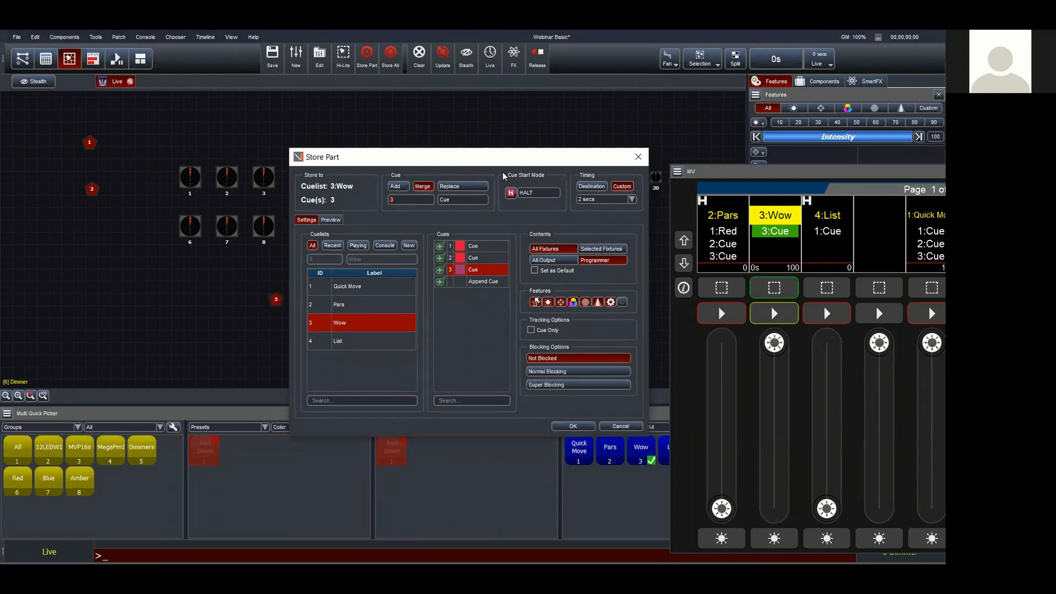
drag(502, 175, 474, 154)
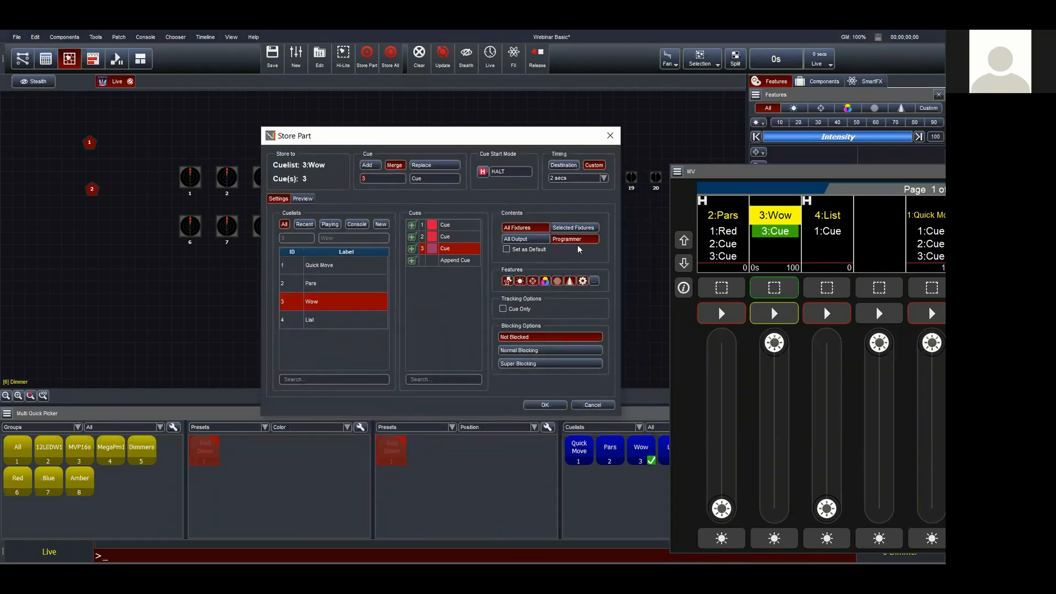
click(545, 405)
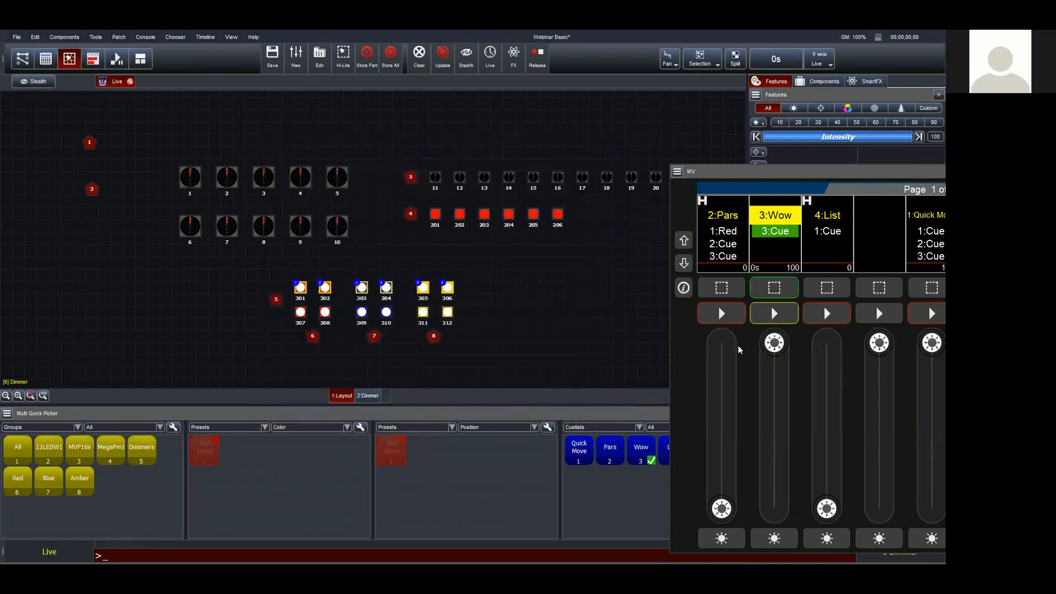
Play Wow through cues 1 to 3 to check the merged dimmers, deselect the fixtures, and return to cue 1
click(773, 316)
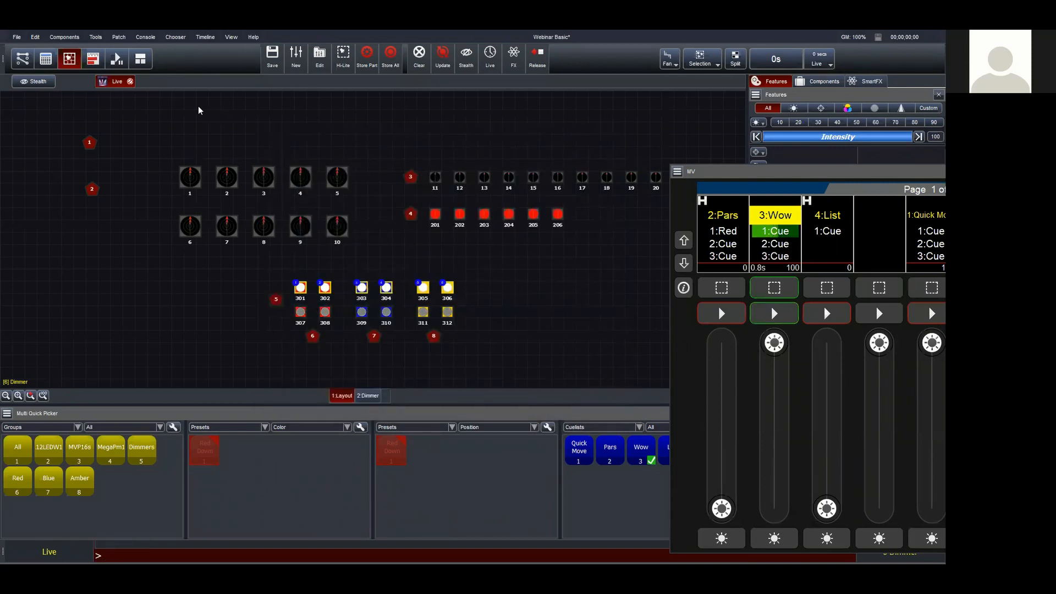
click(773, 317)
click(773, 315)
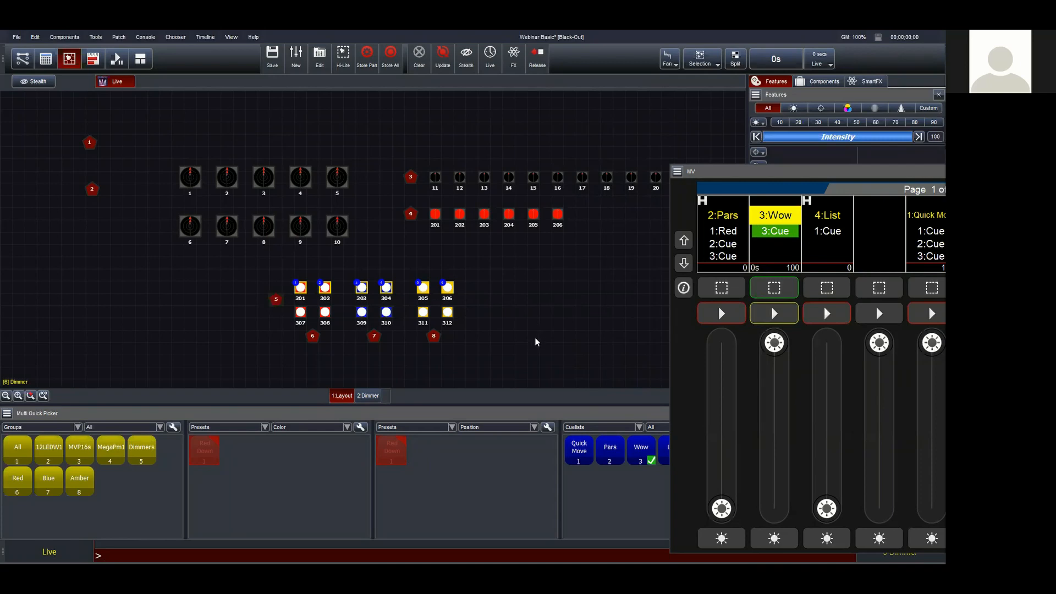
drag(736, 172, 657, 143)
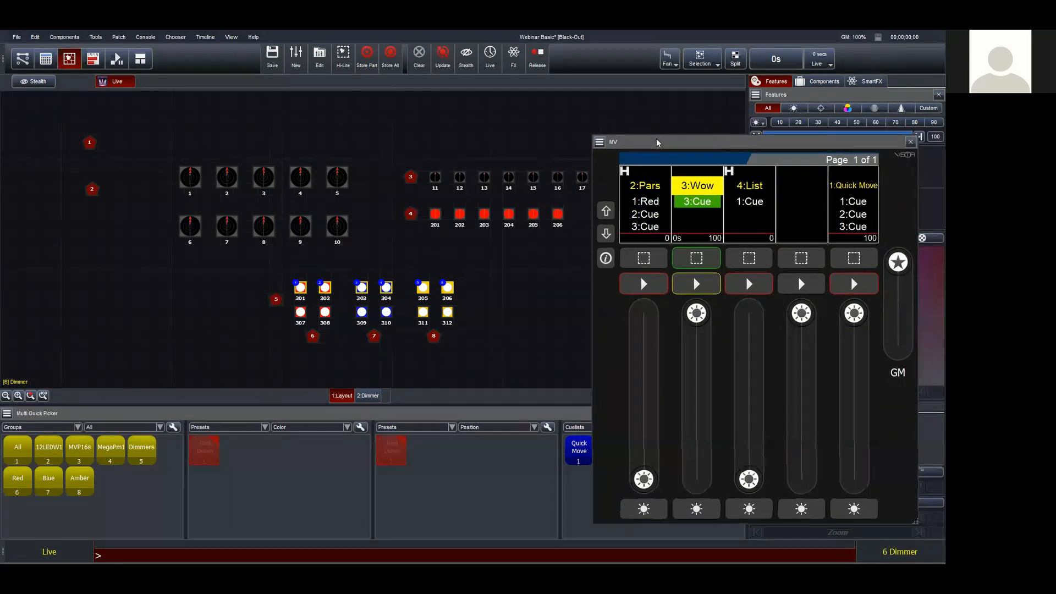
click(528, 316)
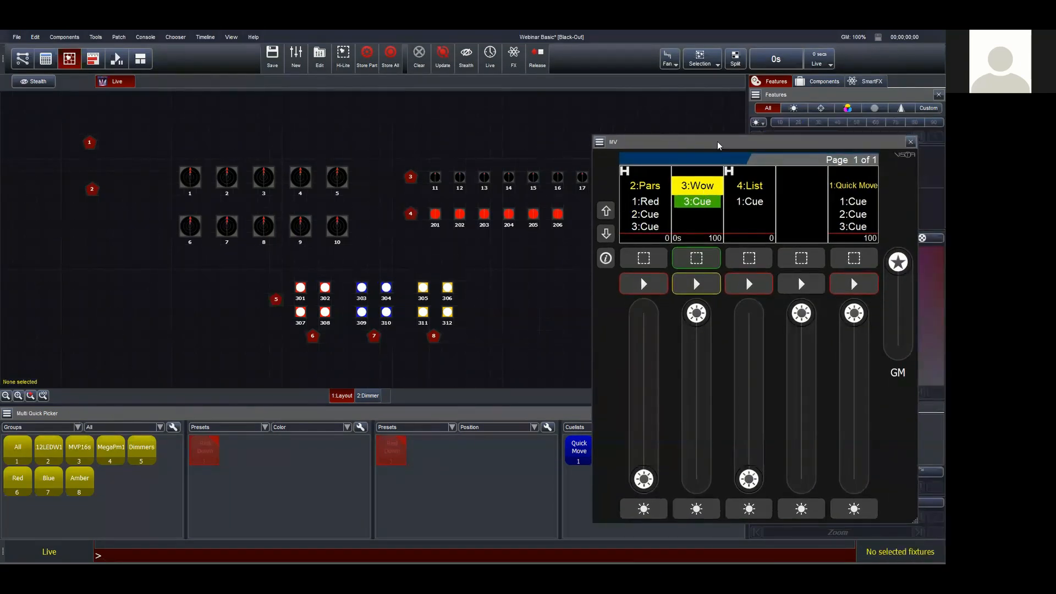
drag(718, 146, 715, 167)
click(693, 309)
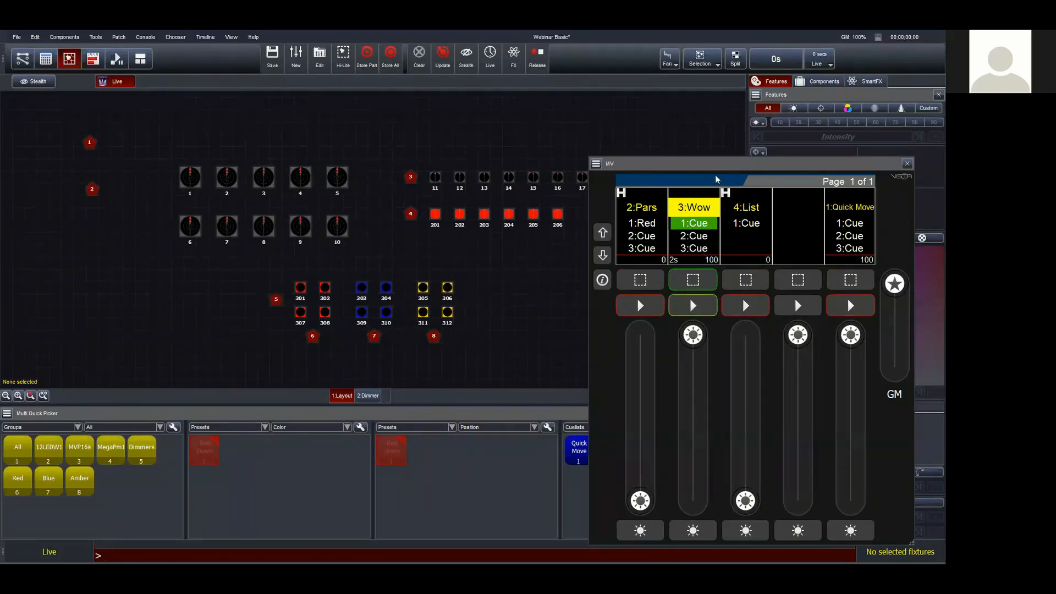
Close the MV playback window and open the Quick Move cuelist for editing
drag(718, 167, 717, 139)
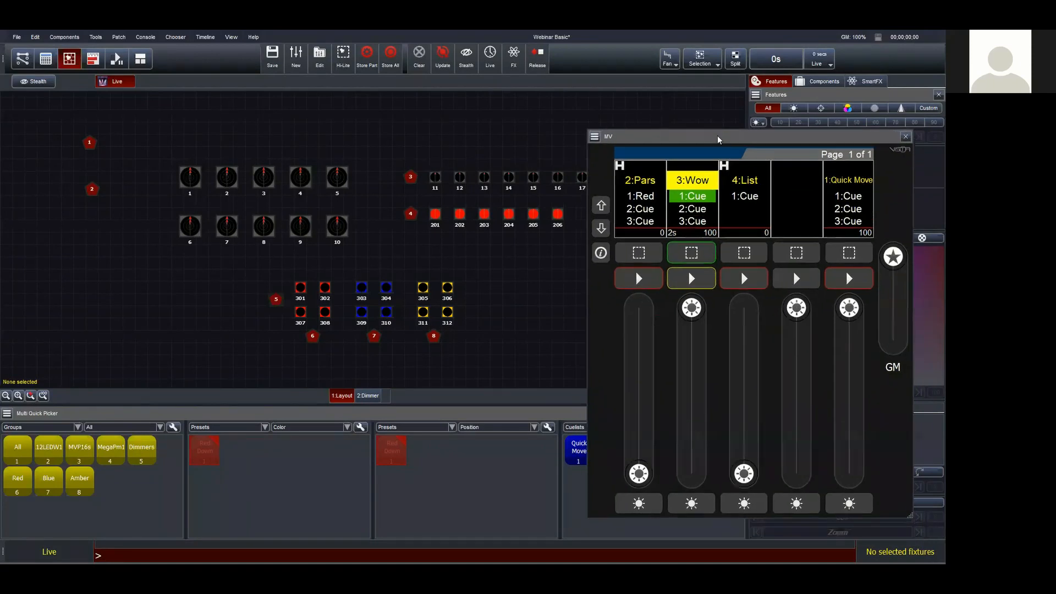
click(907, 138)
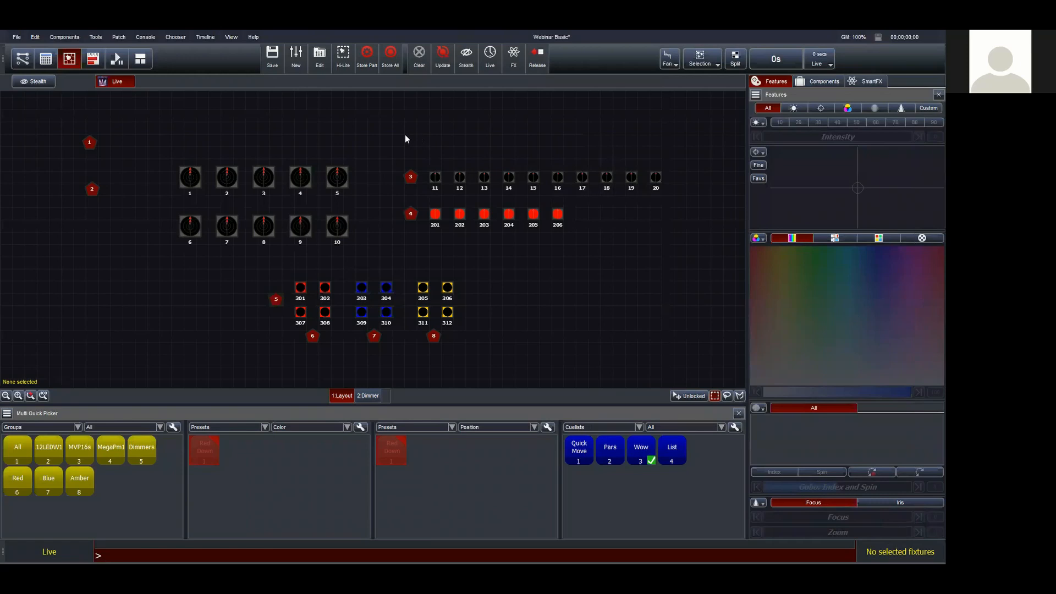
click(318, 54)
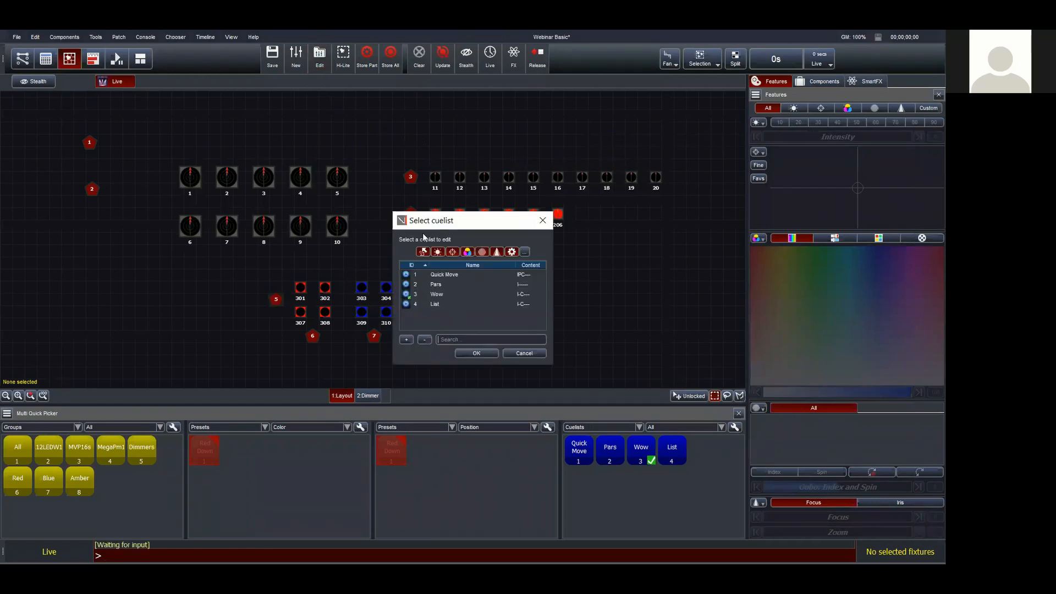
click(421, 274)
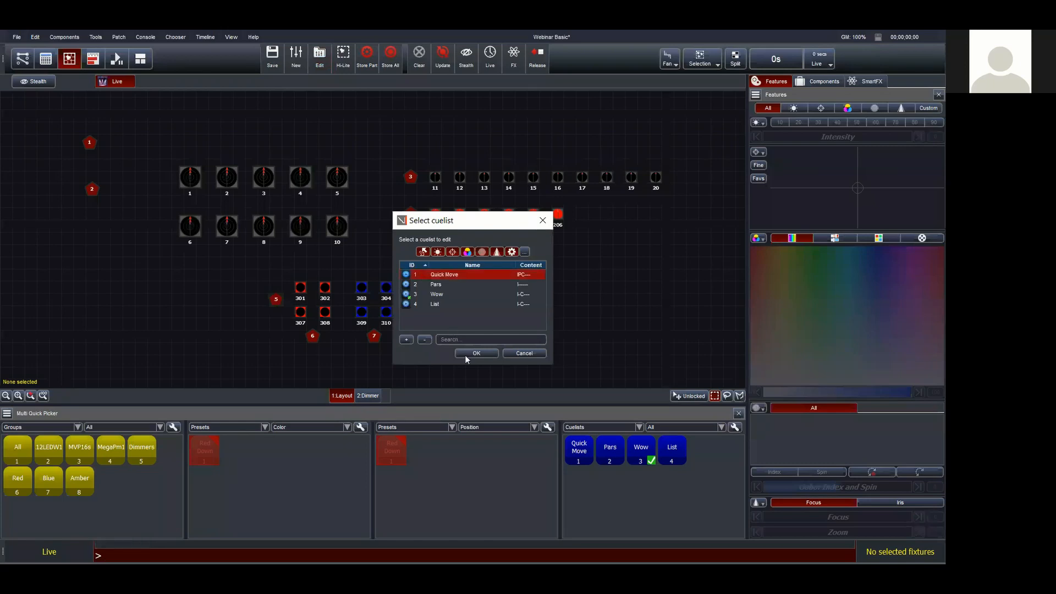
key(Return)
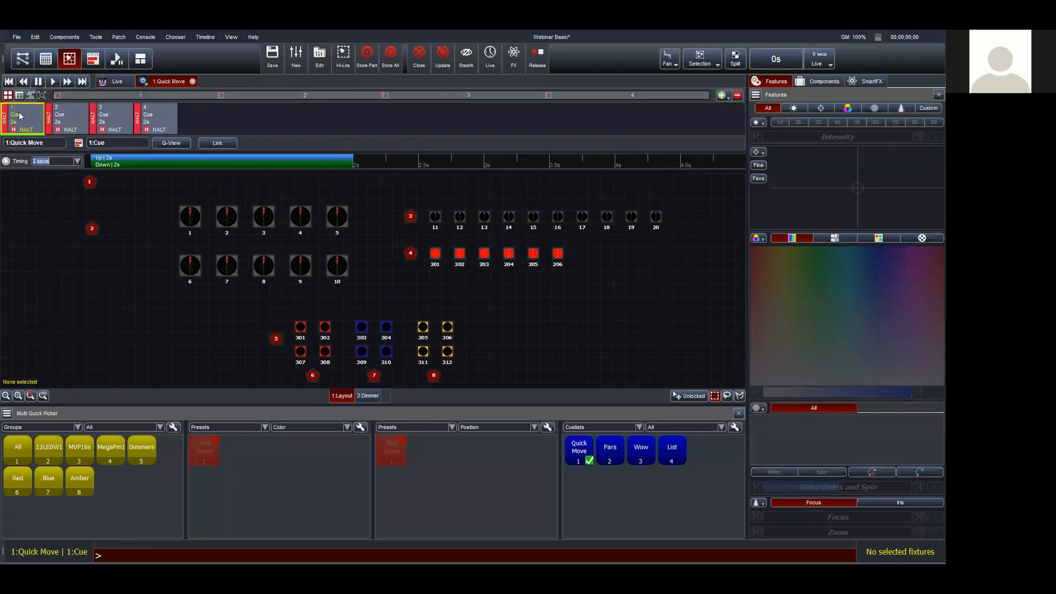
Show Quick Move in the timeline with its Position and Color tracks expanded and all four cues fitted in view
click(88, 65)
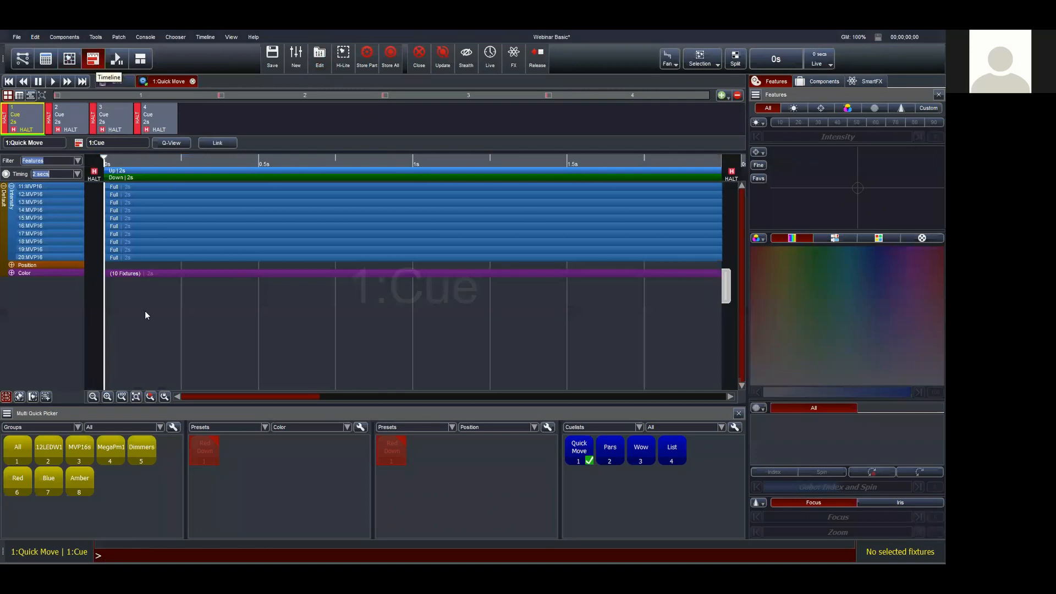
click(10, 265)
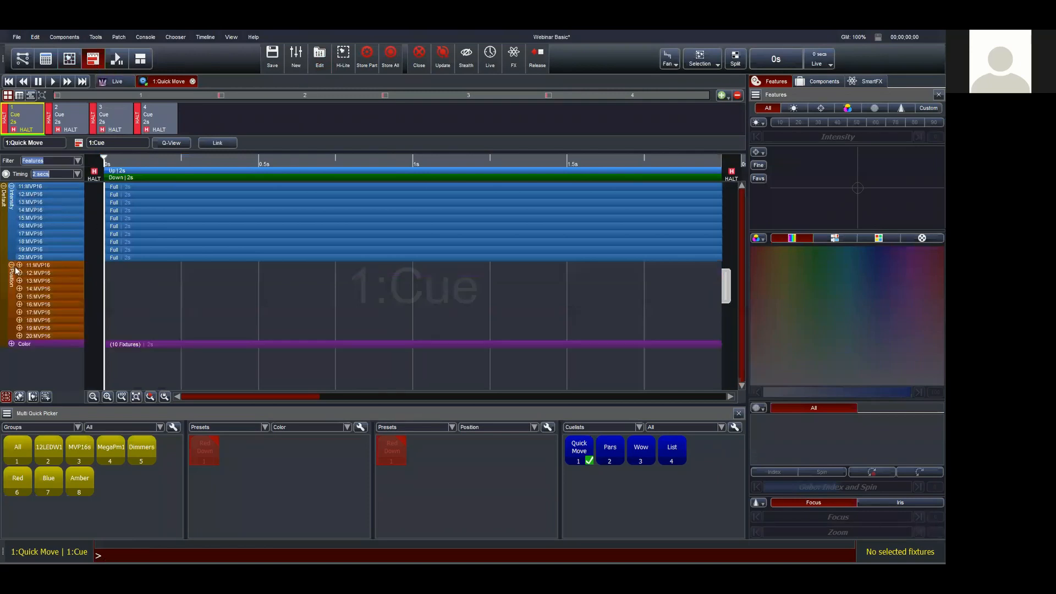
click(12, 345)
scroll(239, 301, down, 1)
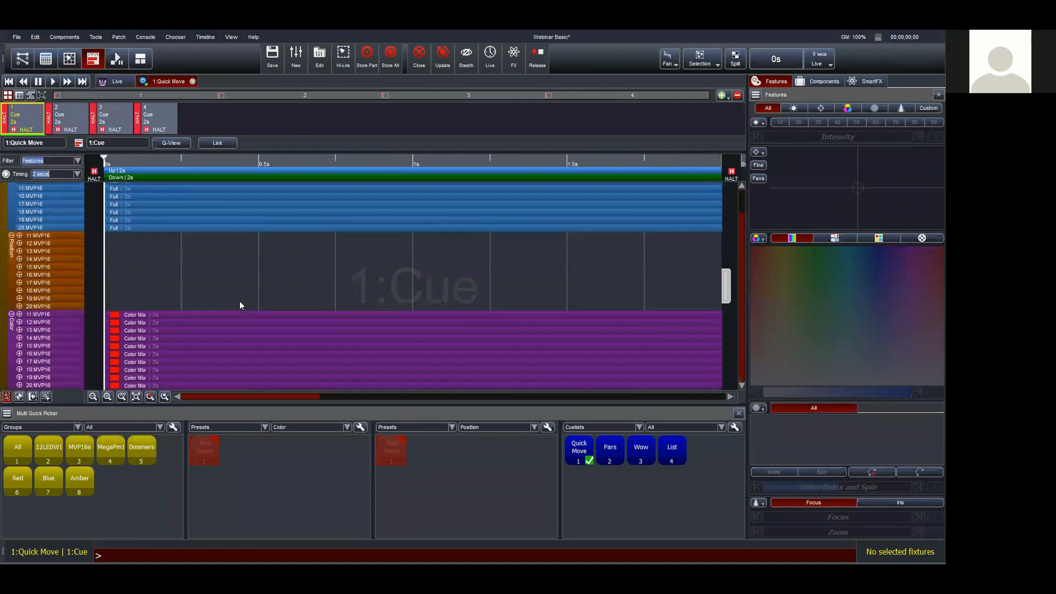
click(135, 398)
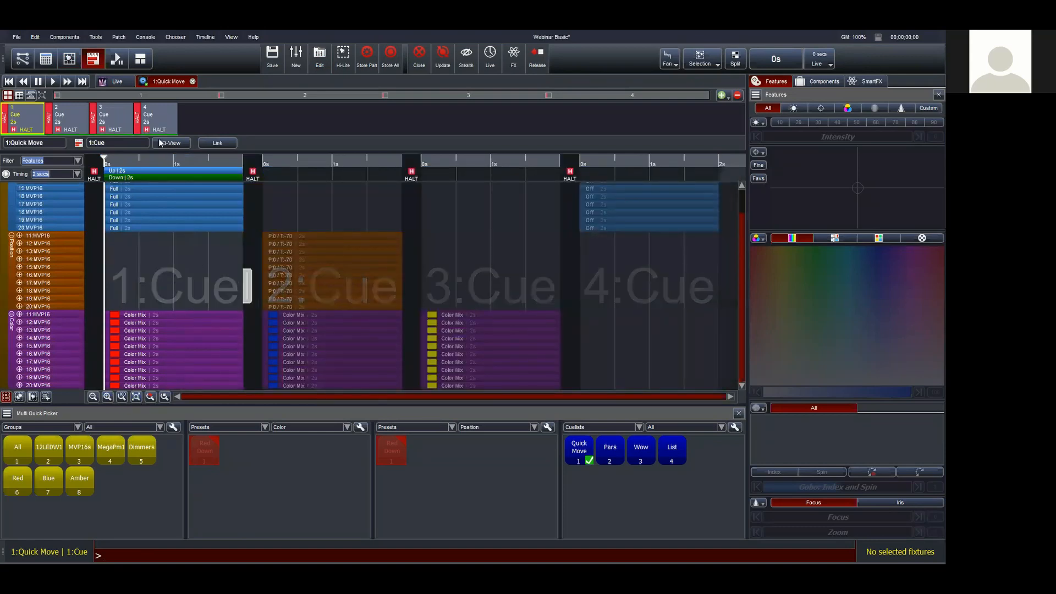
Play Quick Move's cues 1 to 4 one after another in the timeline to review their stored features
click(54, 82)
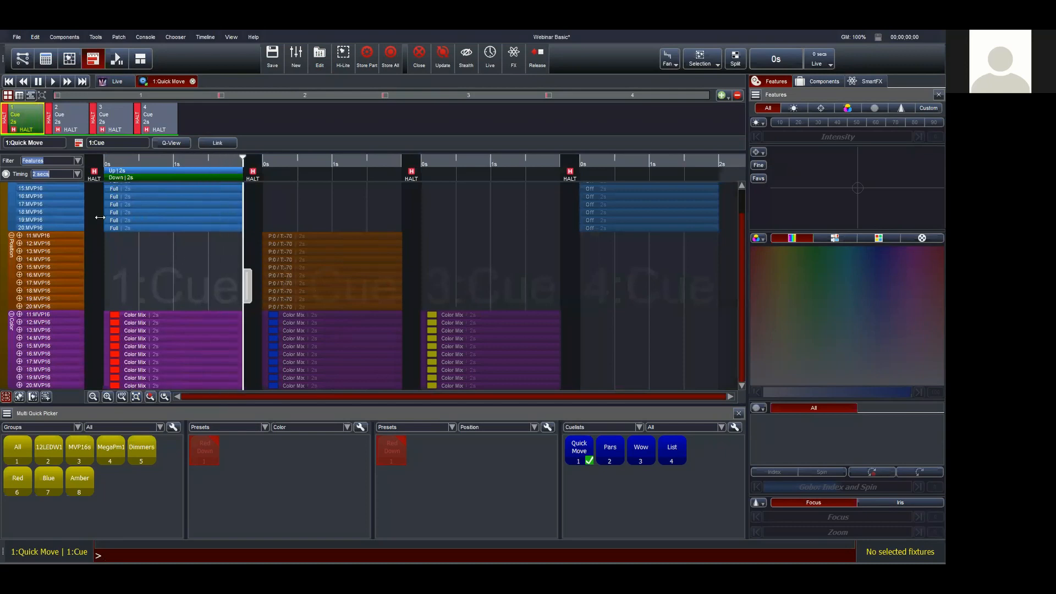
click(54, 83)
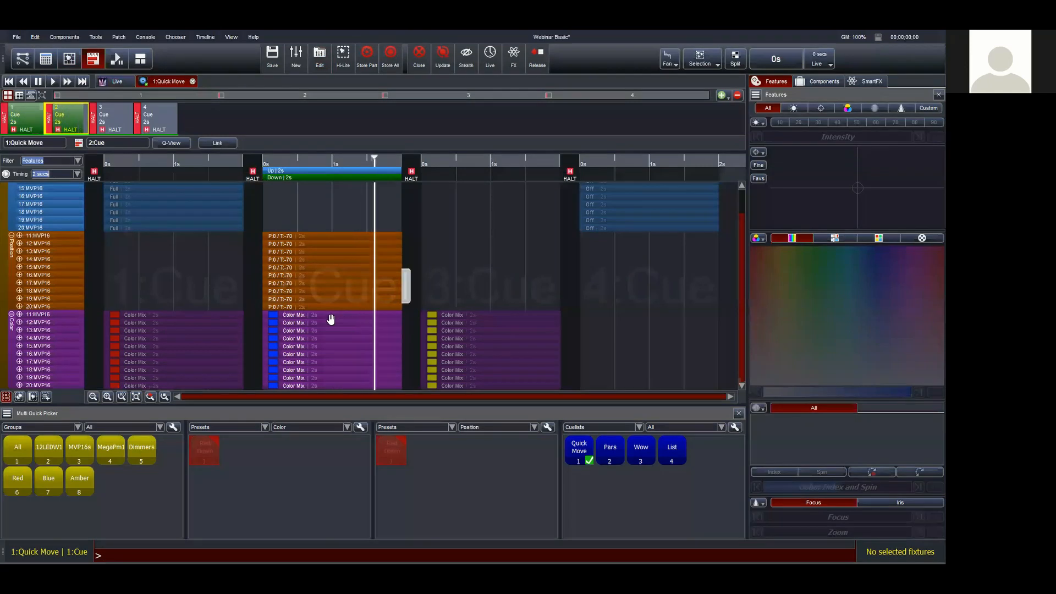
click(53, 82)
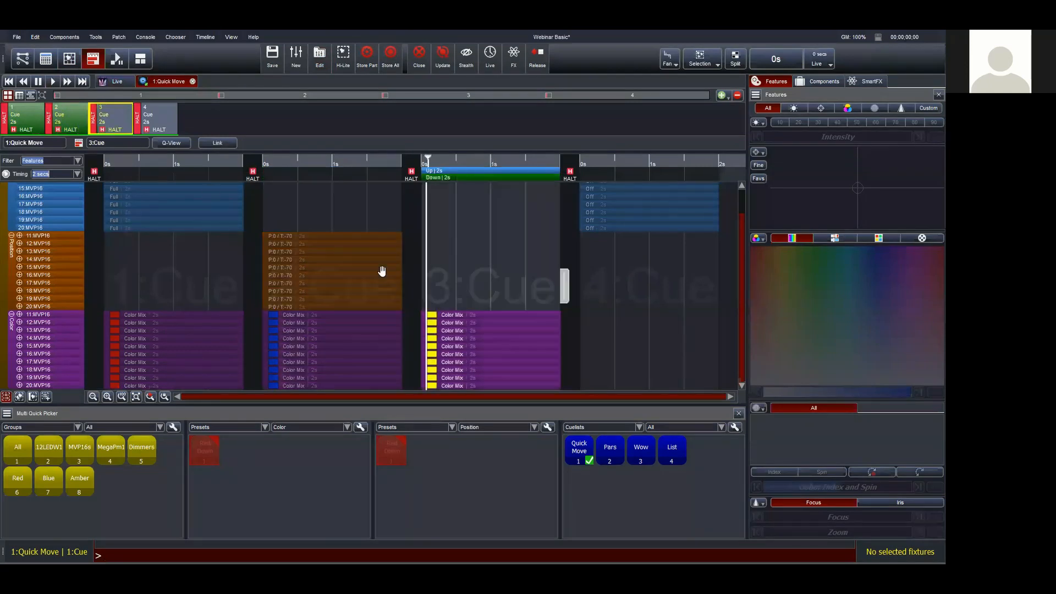
click(53, 82)
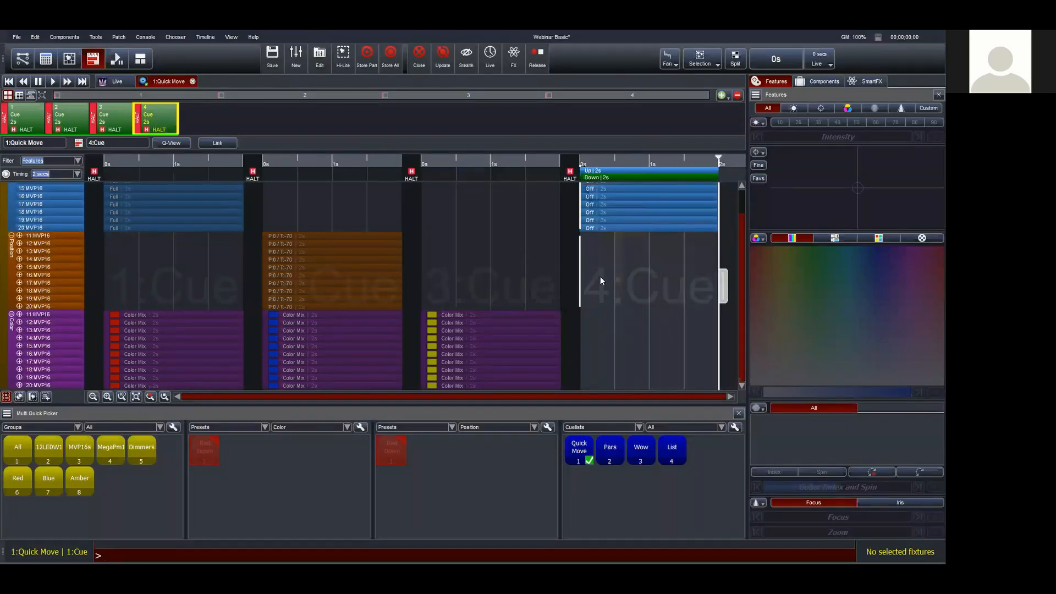
Try shortening cue 4's MVP16 intensity events to 1 s and staggering them across the cue, and undo both changes
scroll(605, 283, up, 2)
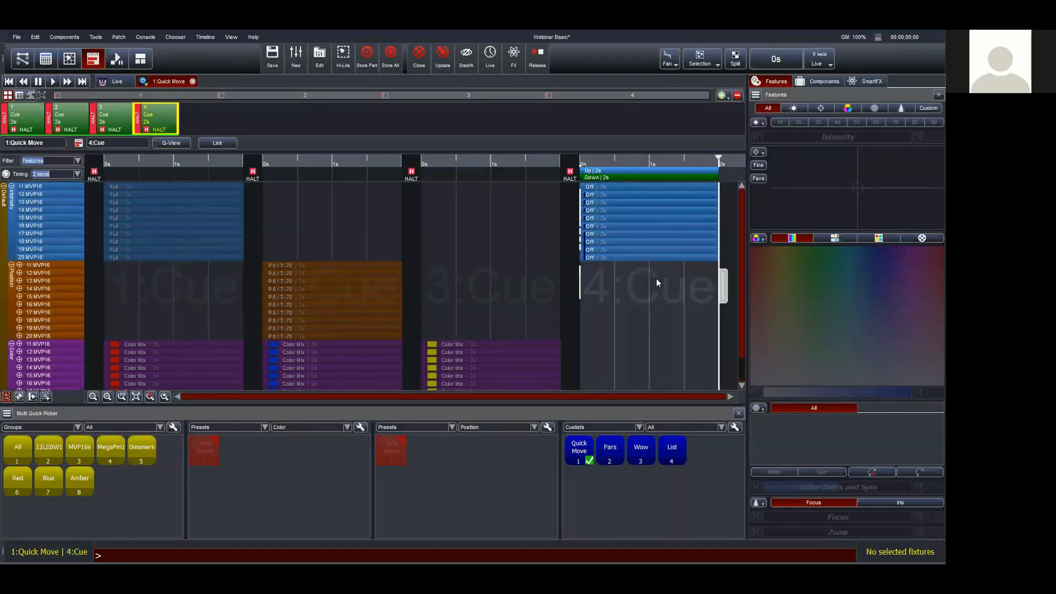
drag(661, 285, 626, 179)
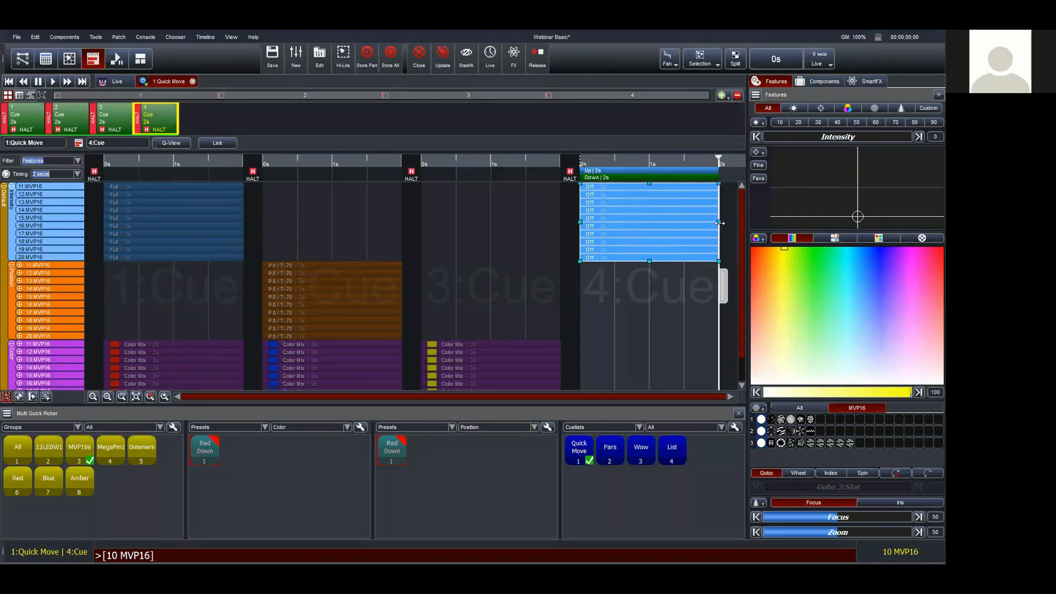
drag(719, 222, 644, 231)
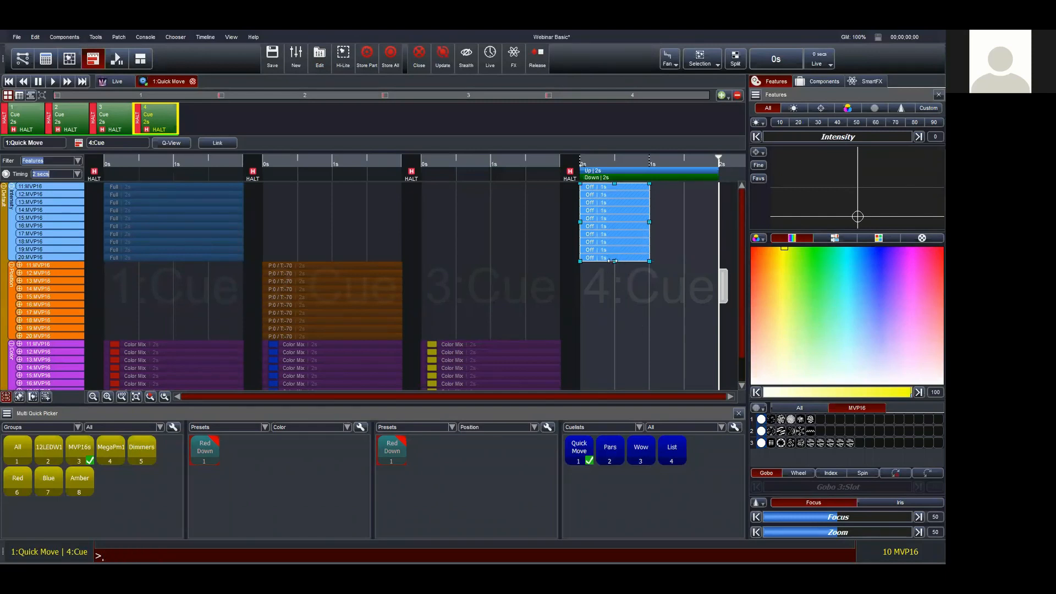
drag(613, 263, 694, 265)
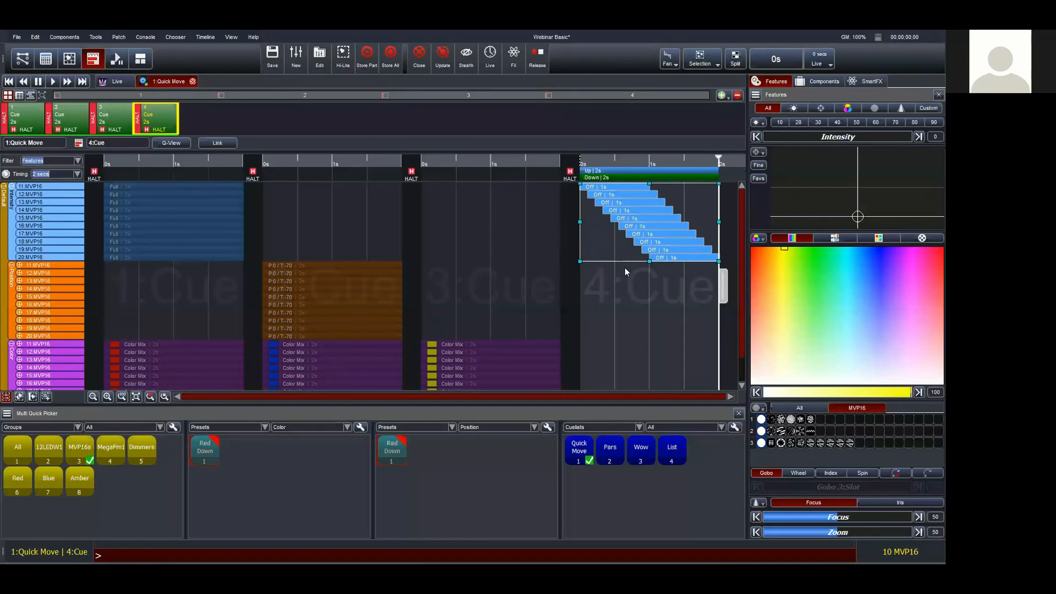
key(ctrl+z)
key(ctrl+z)
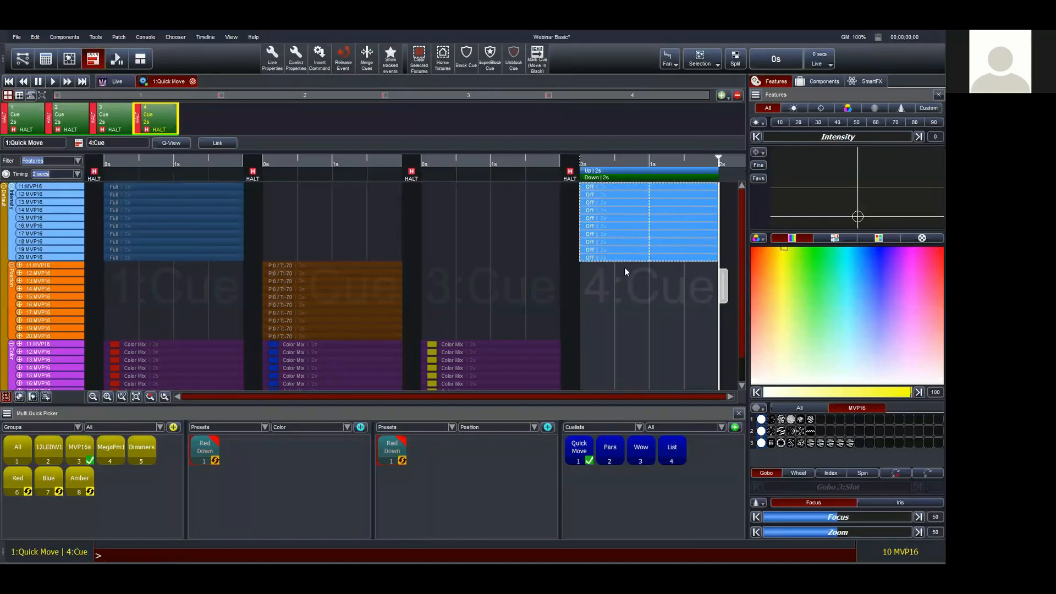
Set cue 3's time to 4 s and stagger its MVP16 Color Mix events as 1 s fades running from fixture 20 to fixture 11
click(519, 306)
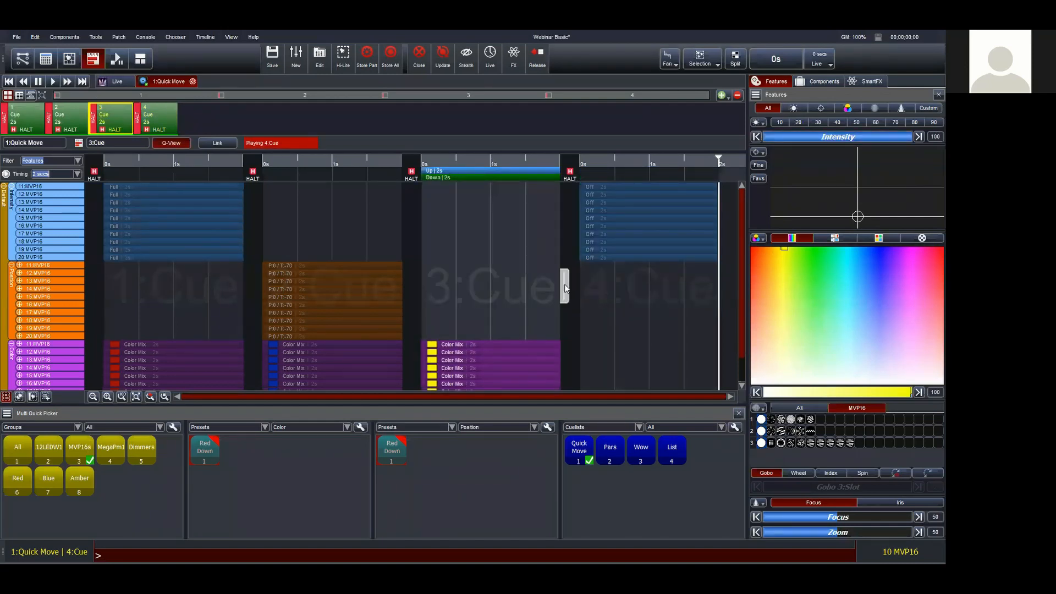
scroll(566, 287, down, 2)
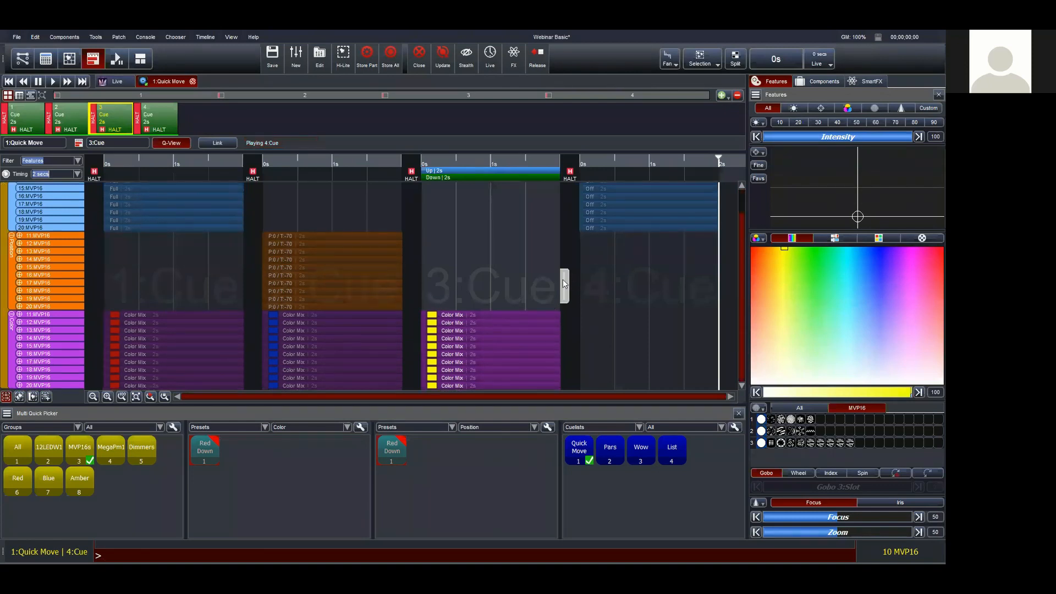
mouse_move(567, 283)
mouse_down()
mouse_move(736, 295)
mouse_move(549, 283)
mouse_up()
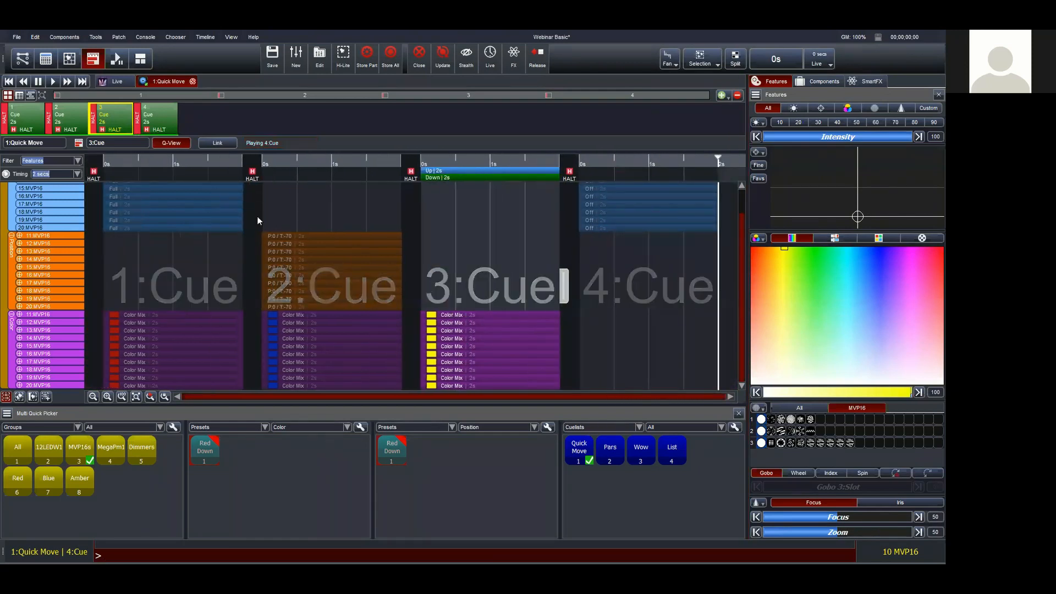
click(104, 122)
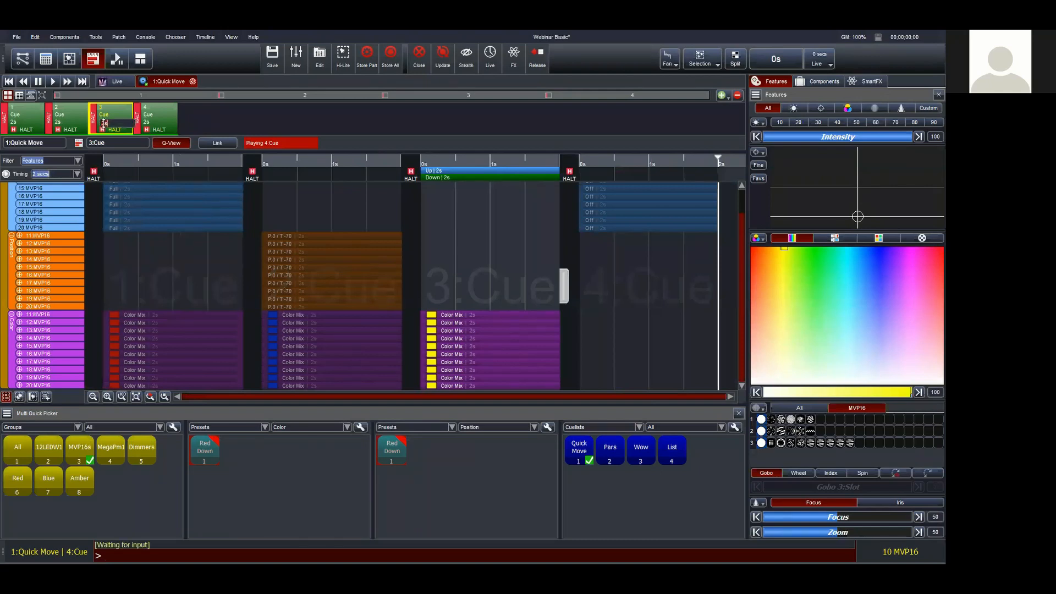
text(4)
key(Return)
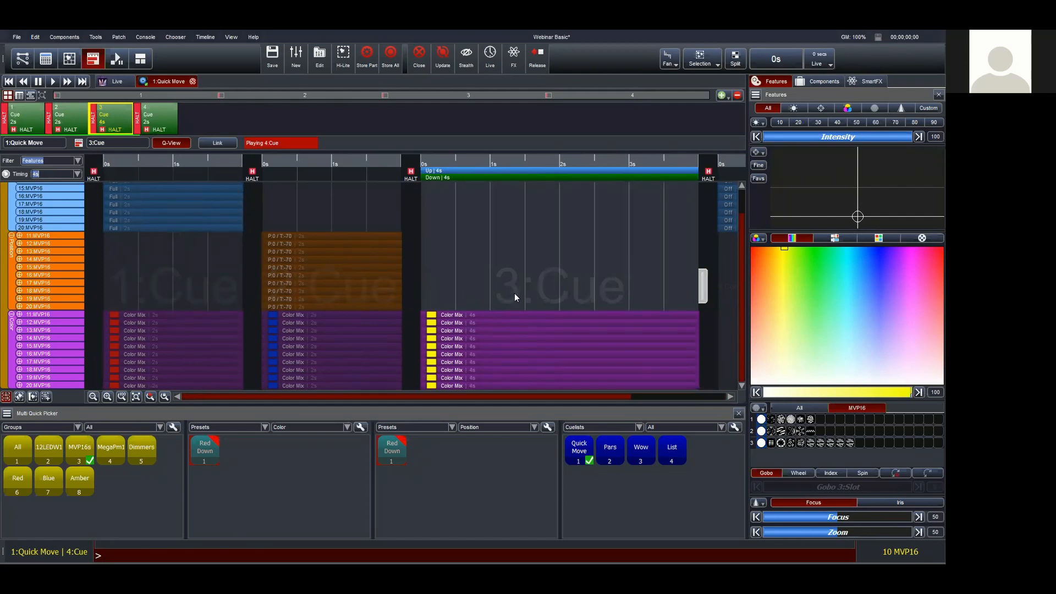
drag(514, 296, 568, 391)
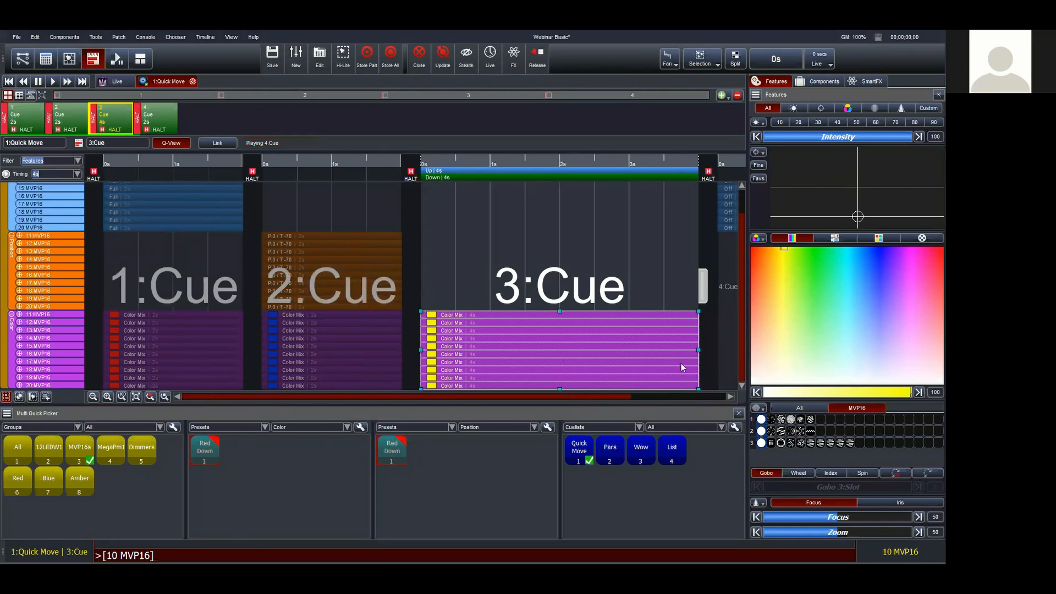
drag(697, 347, 697, 309)
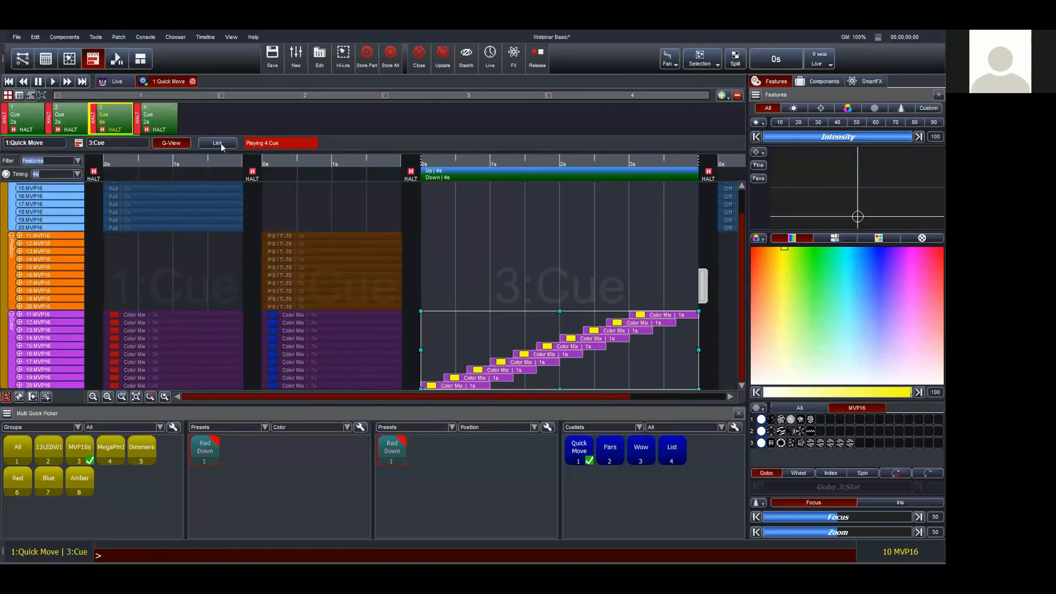
Enable Link, go to cue 2, and play cue 3 in the layout view to watch the staggered color change
click(219, 144)
click(70, 120)
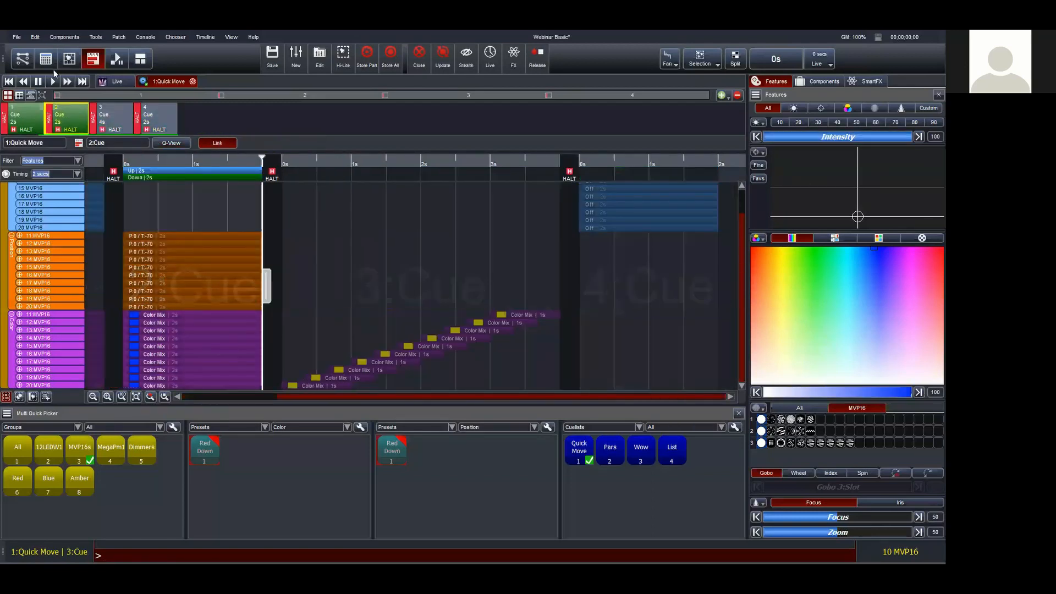
click(67, 59)
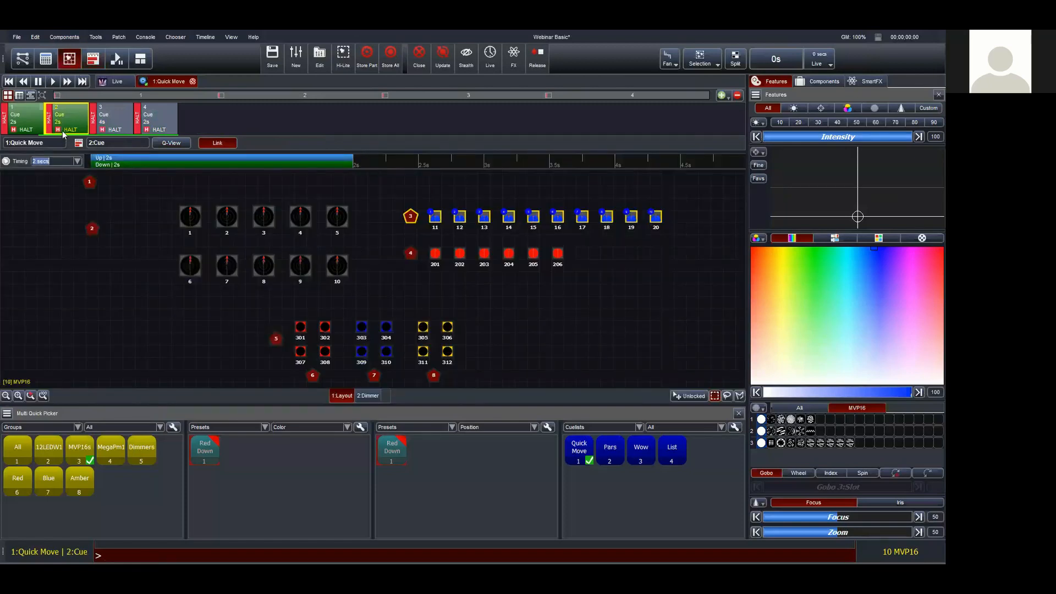
click(54, 81)
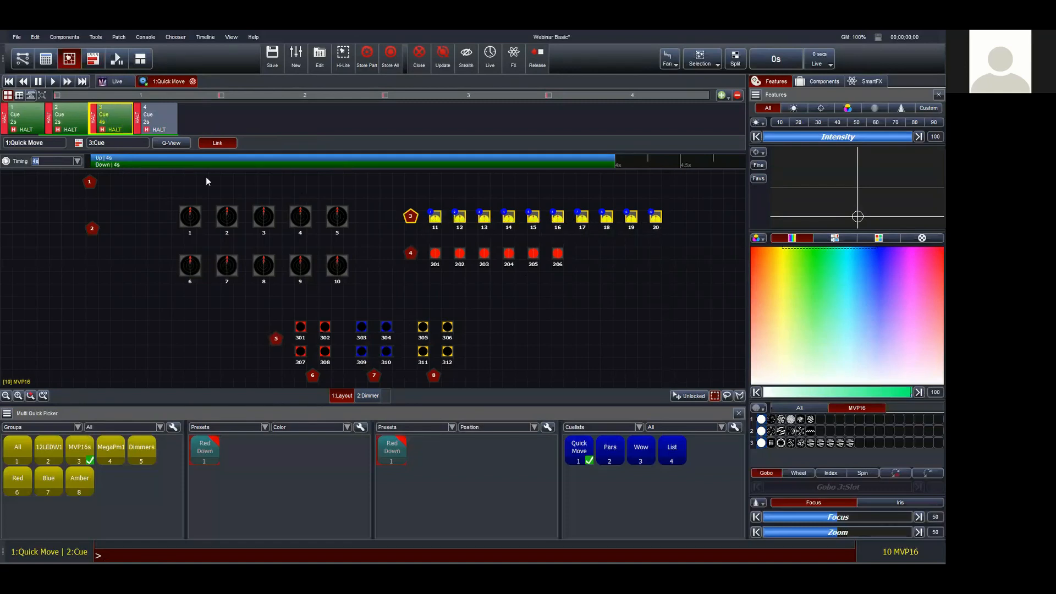
Return to the timeline, step back to cue 2, and replay cue 3 alongside its staggered color events
click(93, 58)
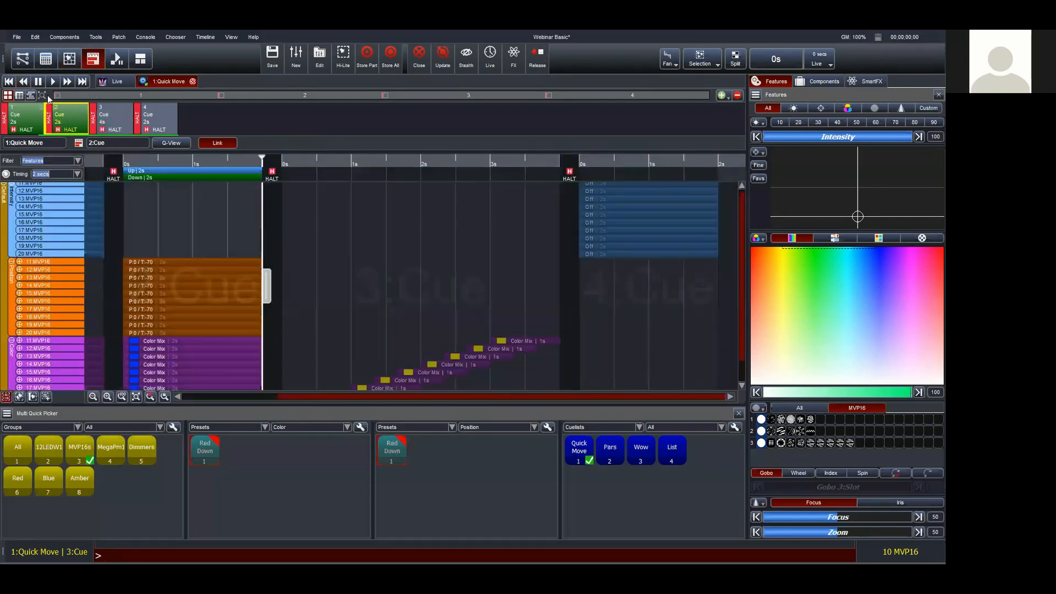
click(23, 81)
scroll(623, 319, down, 1)
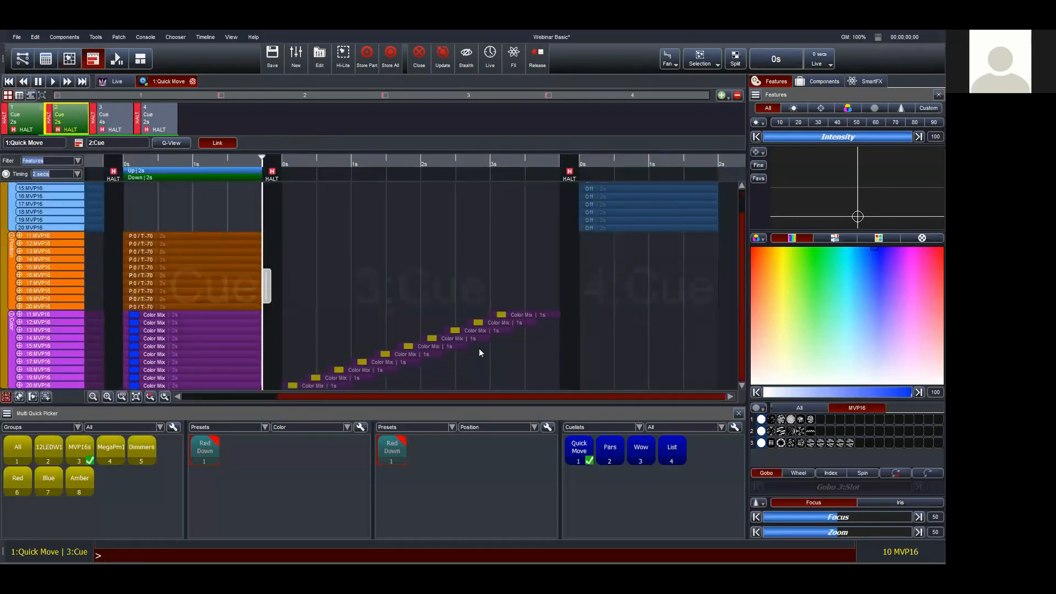
click(54, 81)
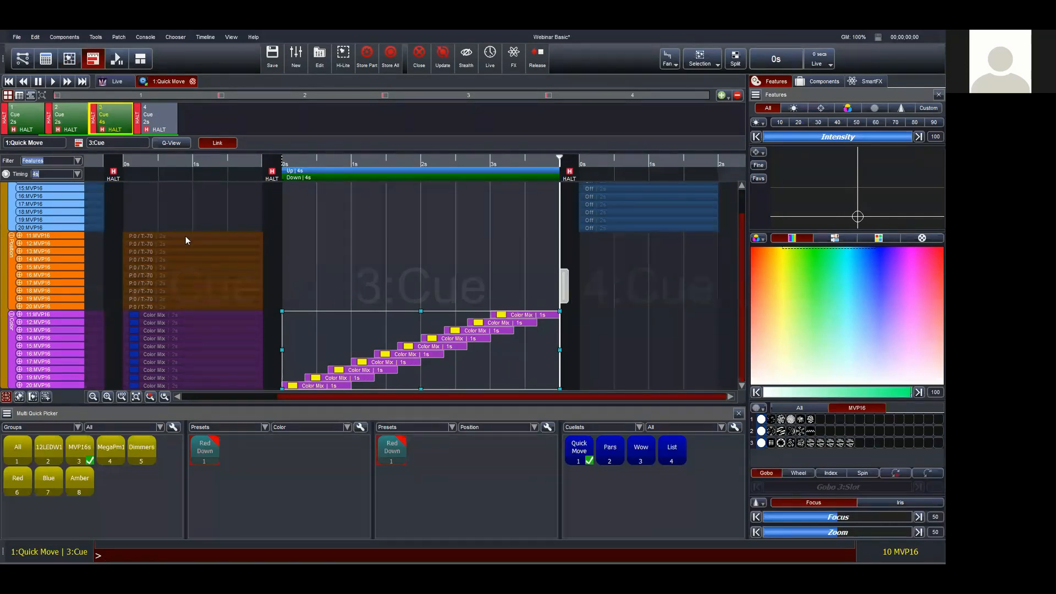
In cue 2, shorten the MVP16 position events to 1 s and make the Color Mix events start at 1 s and last 1 s
click(190, 203)
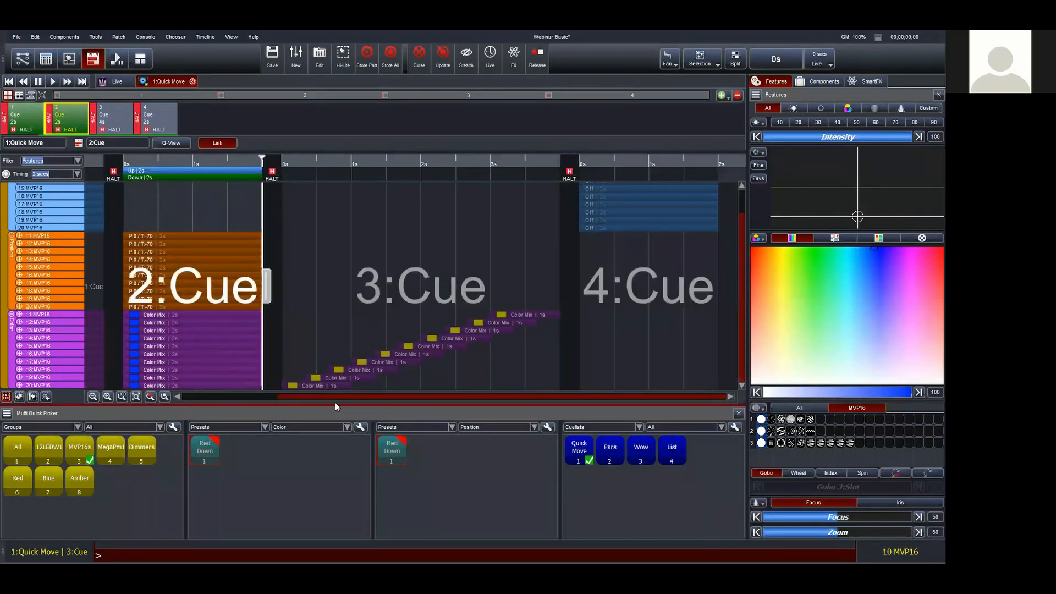
drag(331, 397, 160, 380)
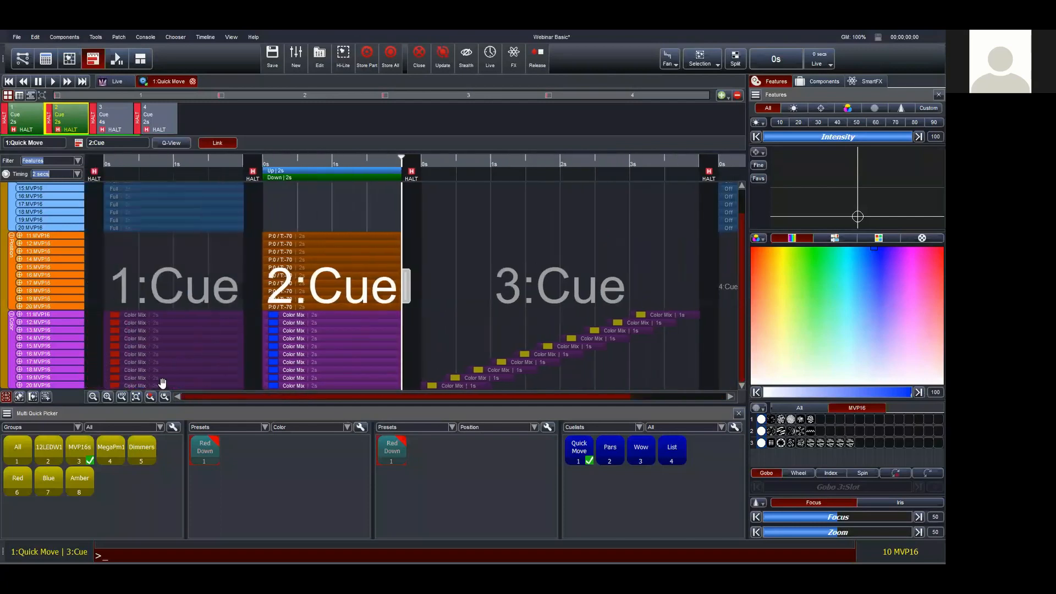
click(307, 208)
drag(306, 207, 345, 308)
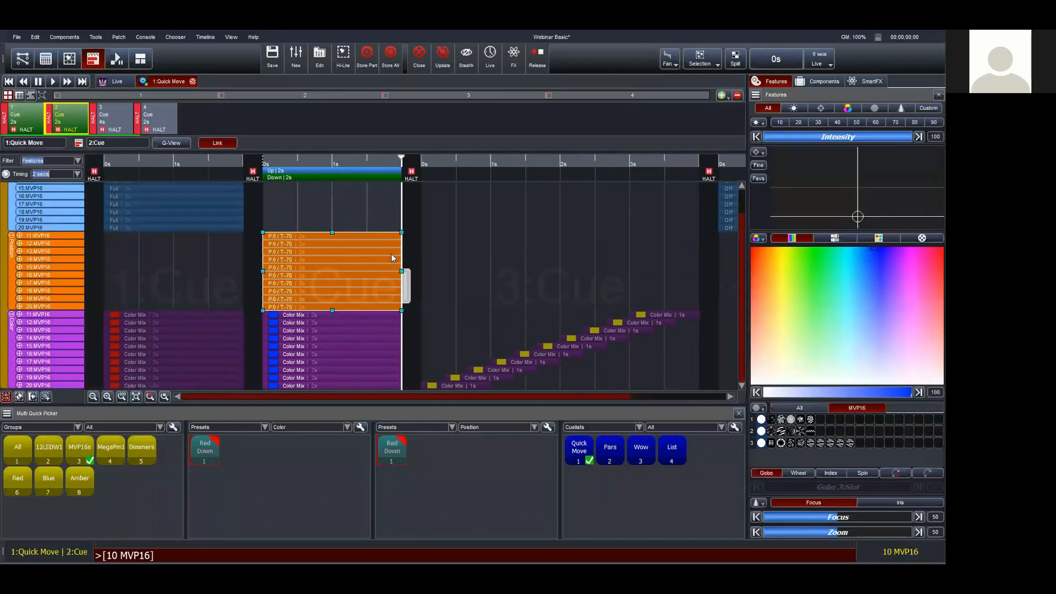
drag(387, 270, 318, 261)
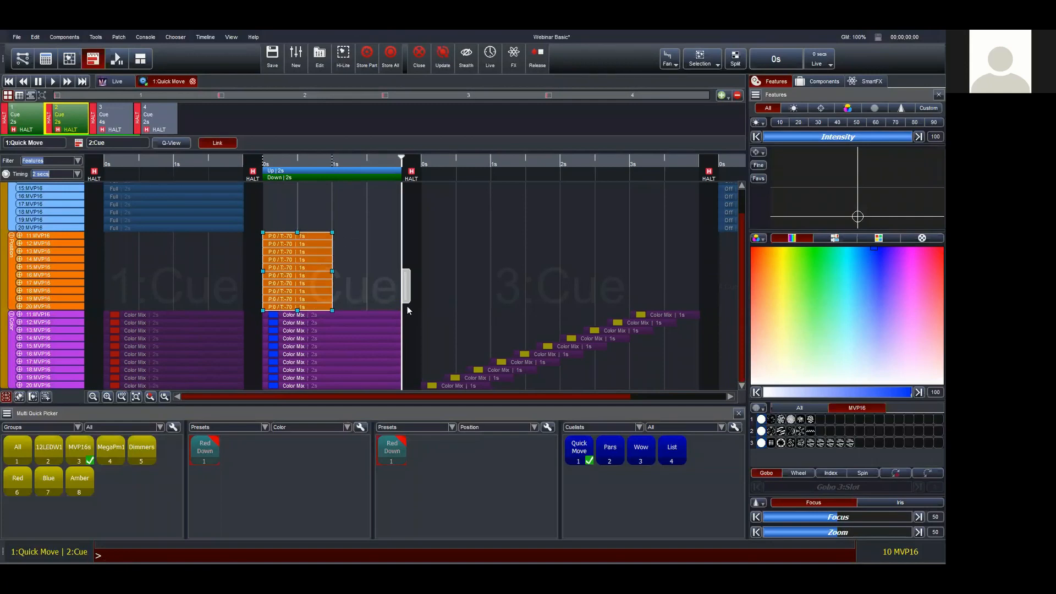
drag(355, 287, 368, 394)
drag(271, 350, 329, 354)
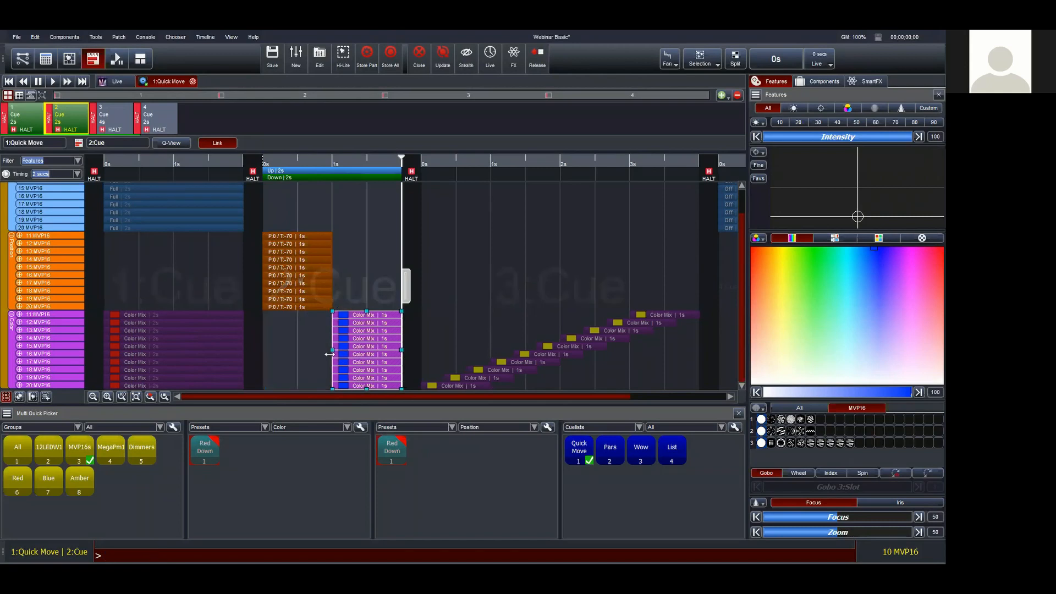
Deselect the fixtures, replay cue 2 to check the split timing, and stretch the whole cue to 4 s
click(272, 203)
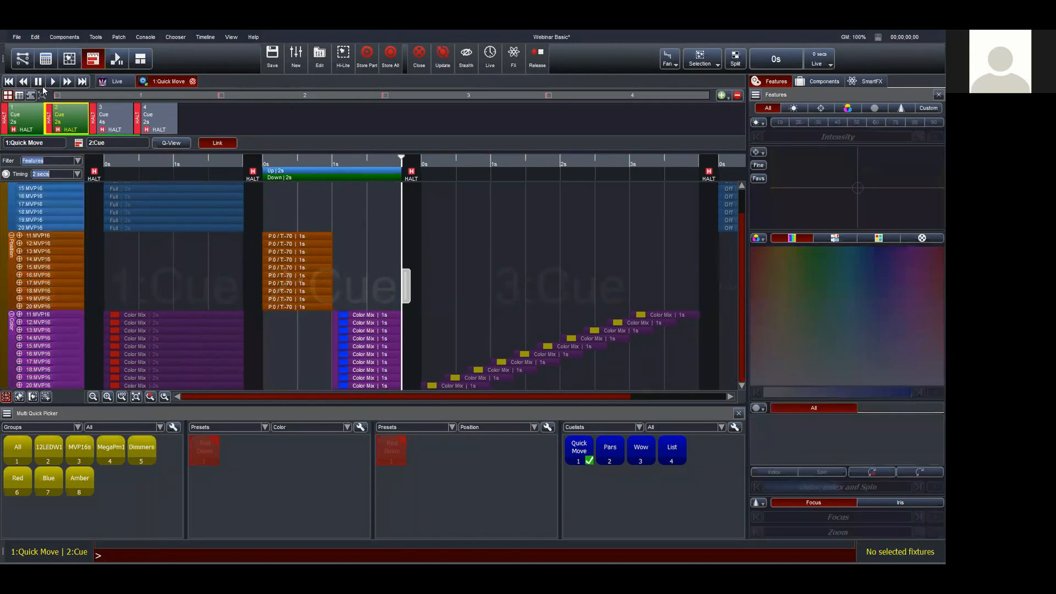
click(24, 81)
click(53, 81)
drag(406, 277, 538, 304)
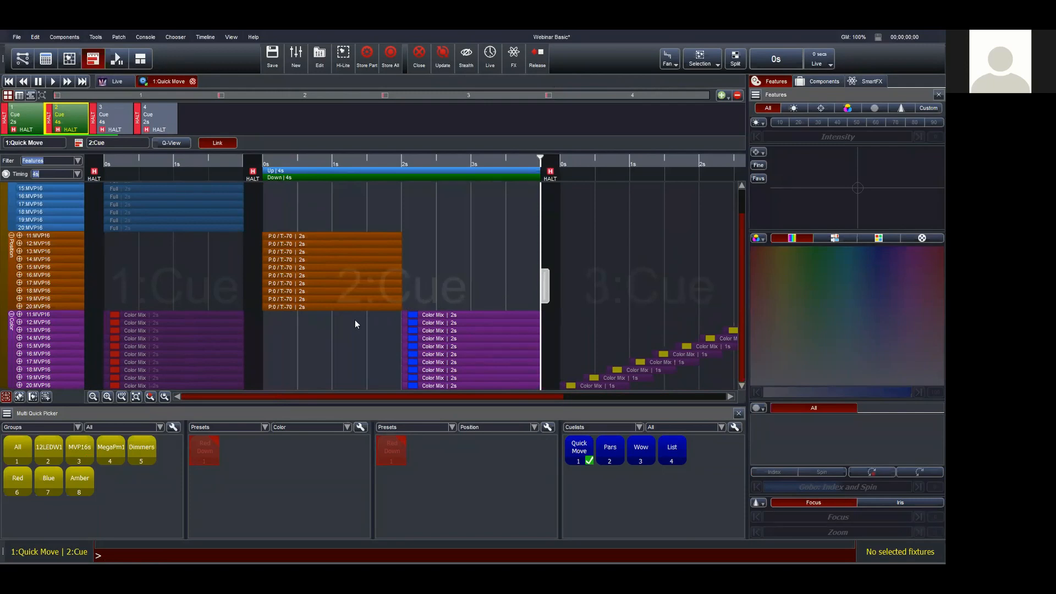
Select cue 2's MVP16 position events and set the fan mode to Fan From Centre
drag(355, 319, 326, 224)
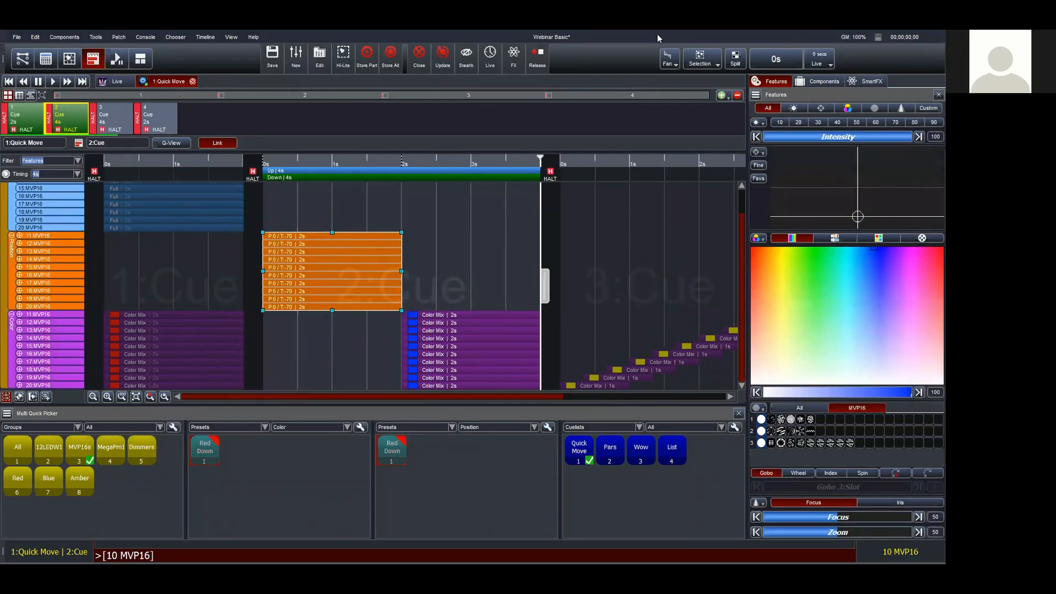
click(668, 59)
click(670, 62)
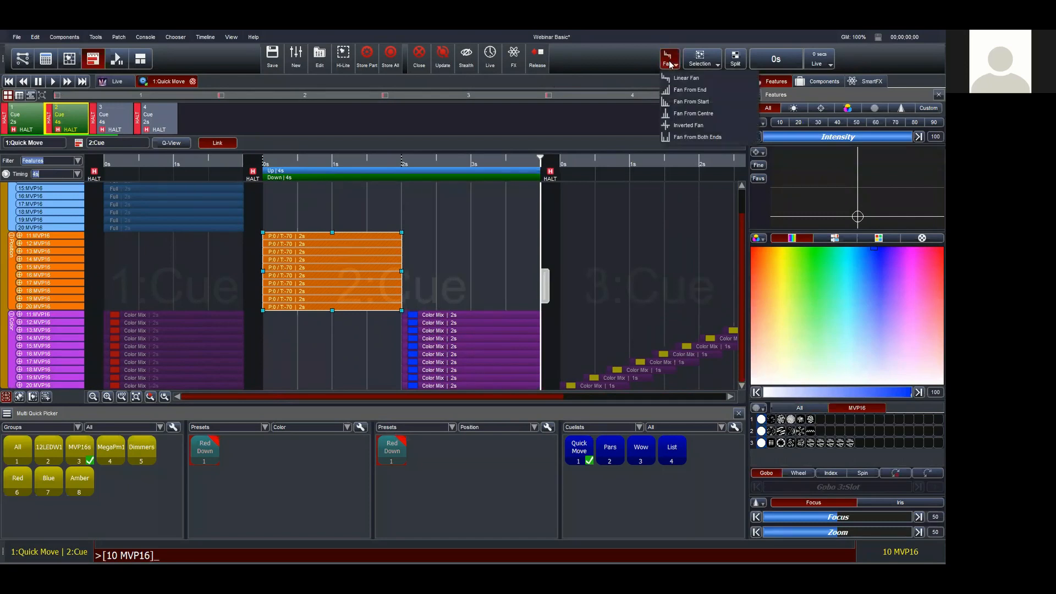
click(681, 114)
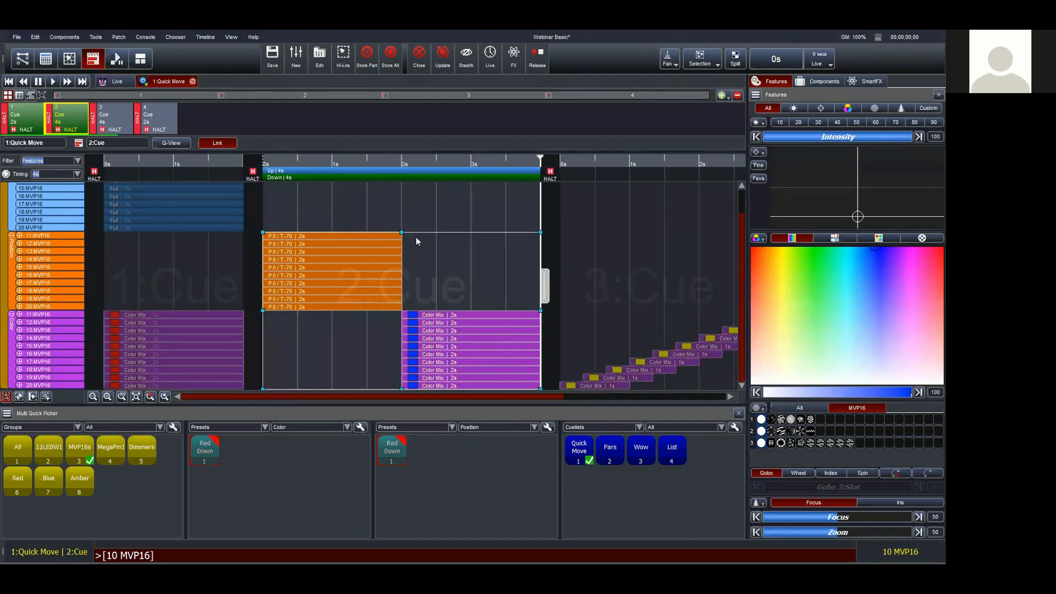
Try staggering cue 2's position events from the outer fixtures to the centre ones, extending to about 5.5 s, and undo it
drag(315, 217, 352, 318)
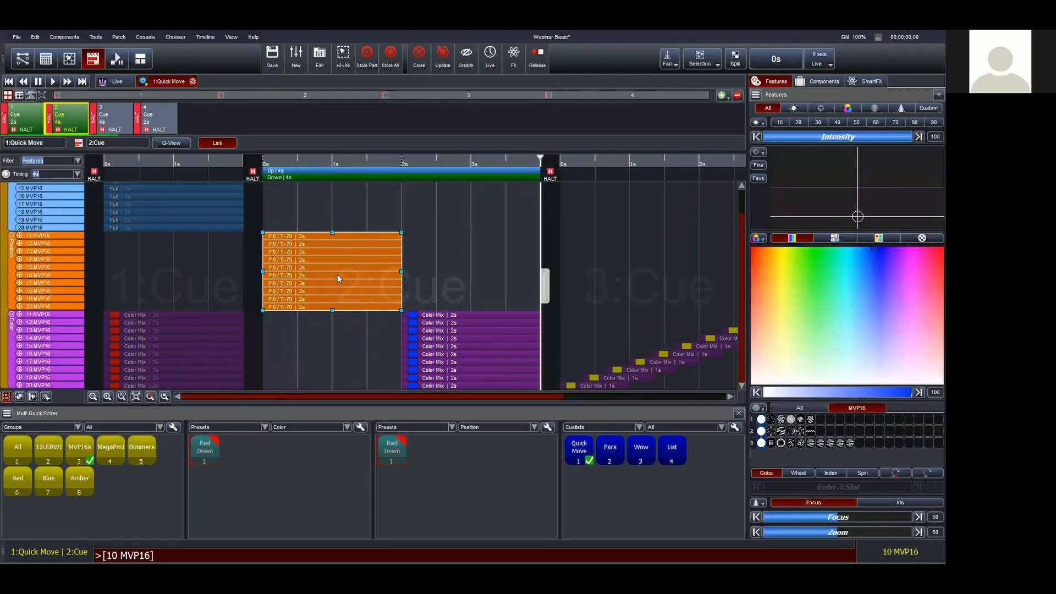
key(shift)
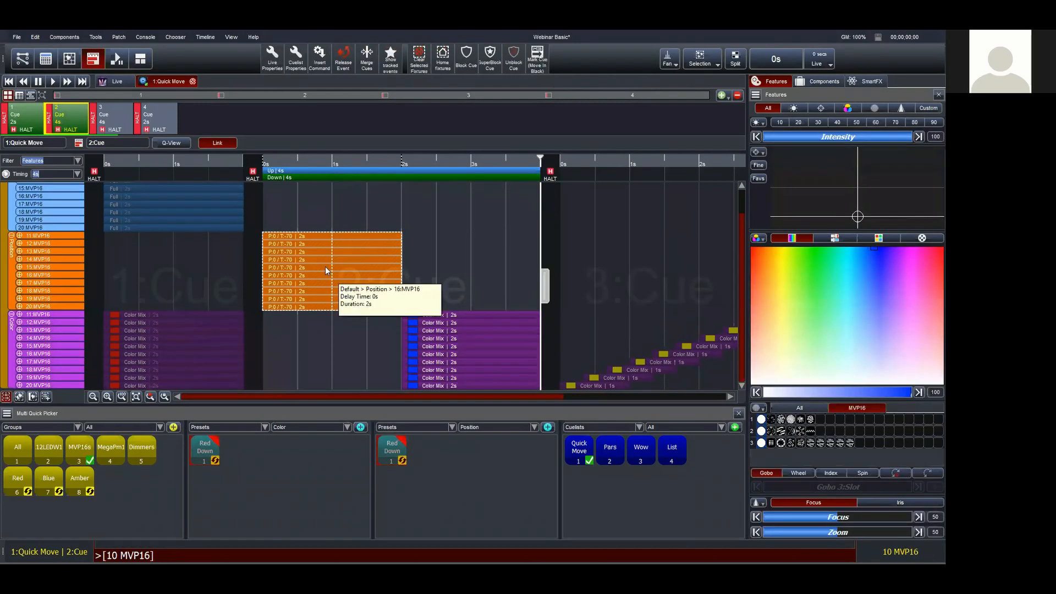
drag(331, 266, 437, 277)
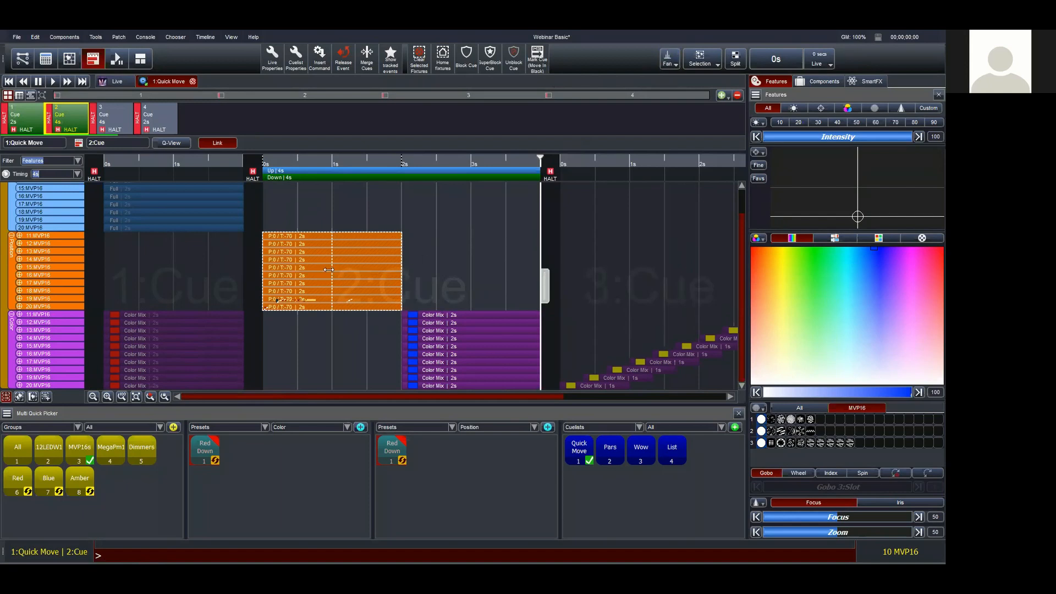
drag(328, 269, 648, 285)
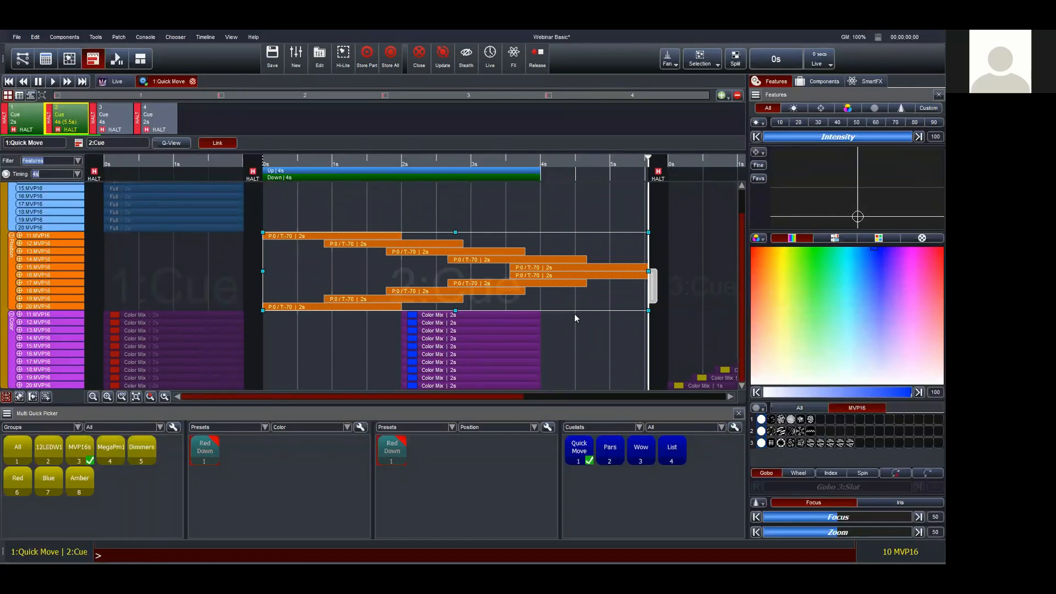
key(shift)
key(shift)
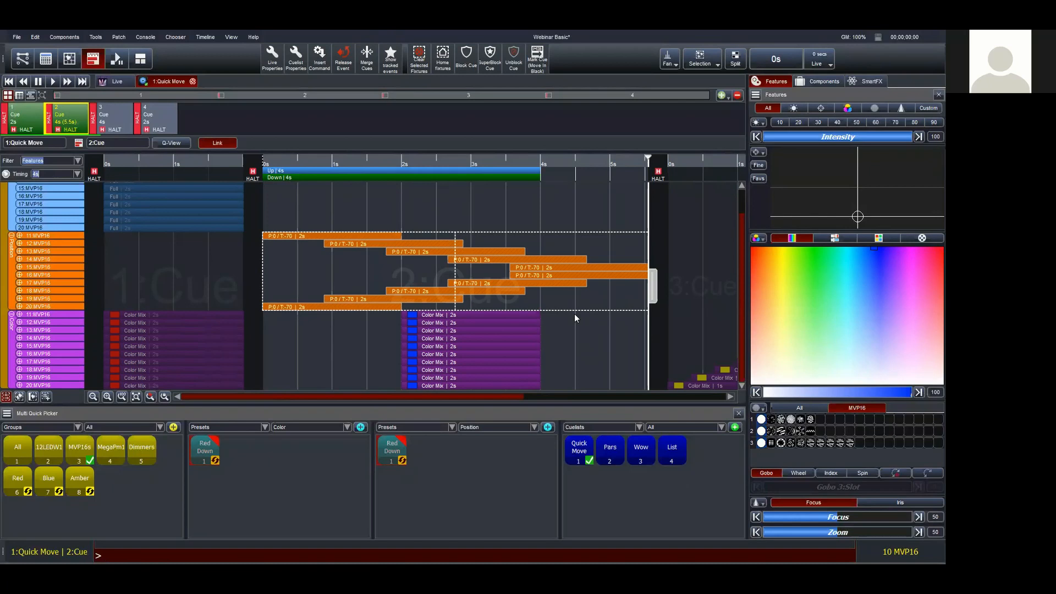
key(ctrl+z)
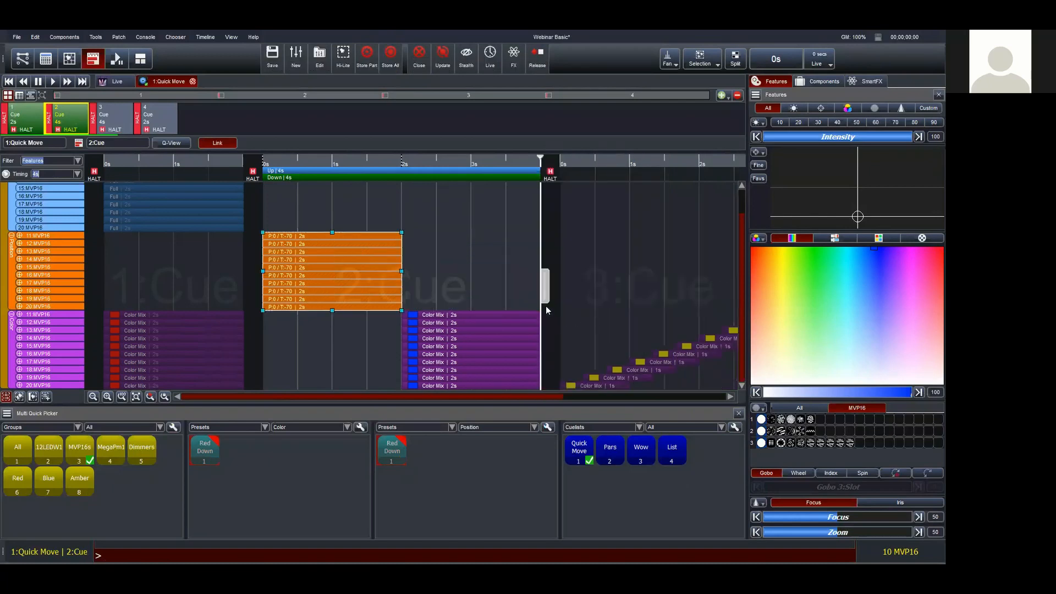
Undo cue 2's timing edits until its position and Color Mix events both last 2 s, and deselect the fixtures
key(shift)
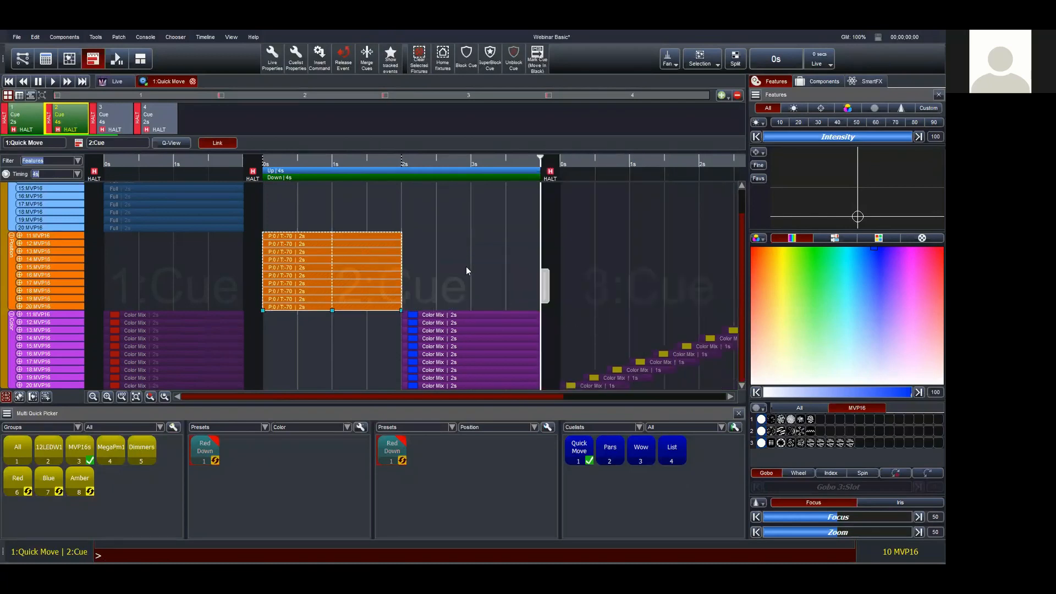
text(2)
key(Return)
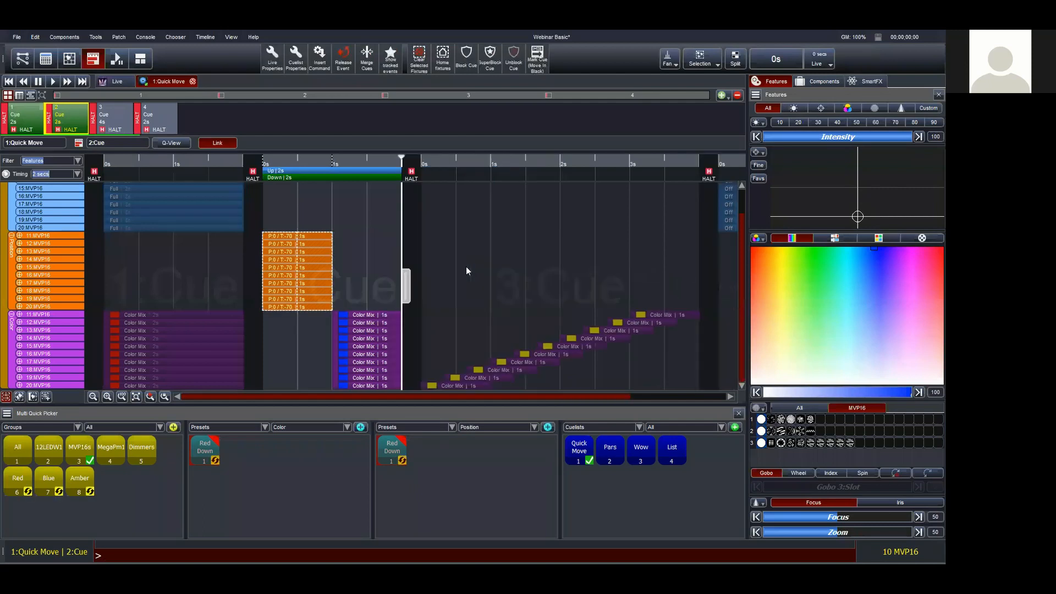
key(ctrl+z)
click(345, 213)
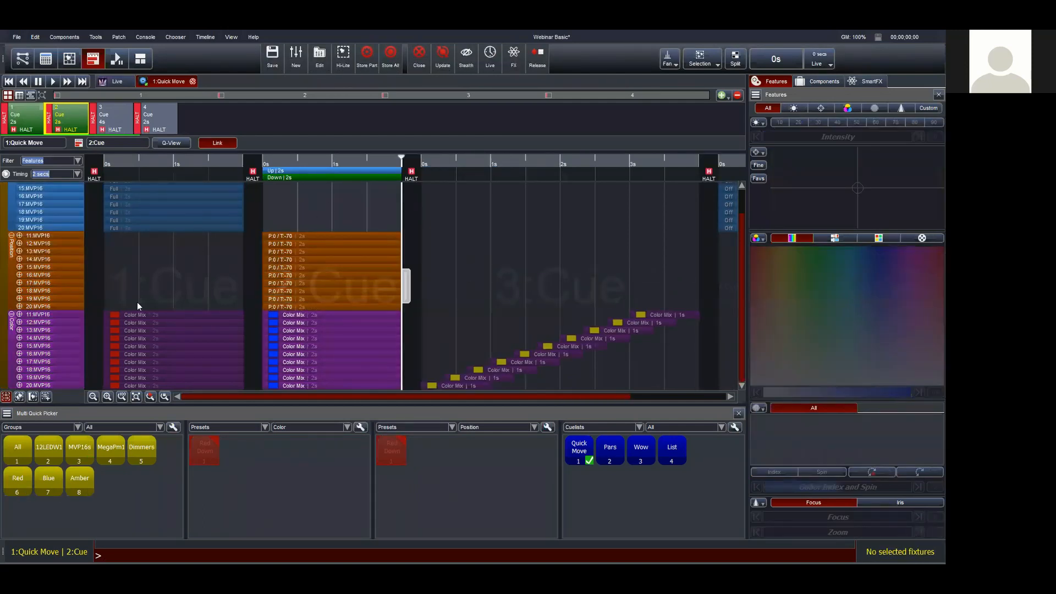
Collapse the timeline's Intensity, Position and Color groups, expand Color and Intensity again, and toggle Black-Out
click(11, 236)
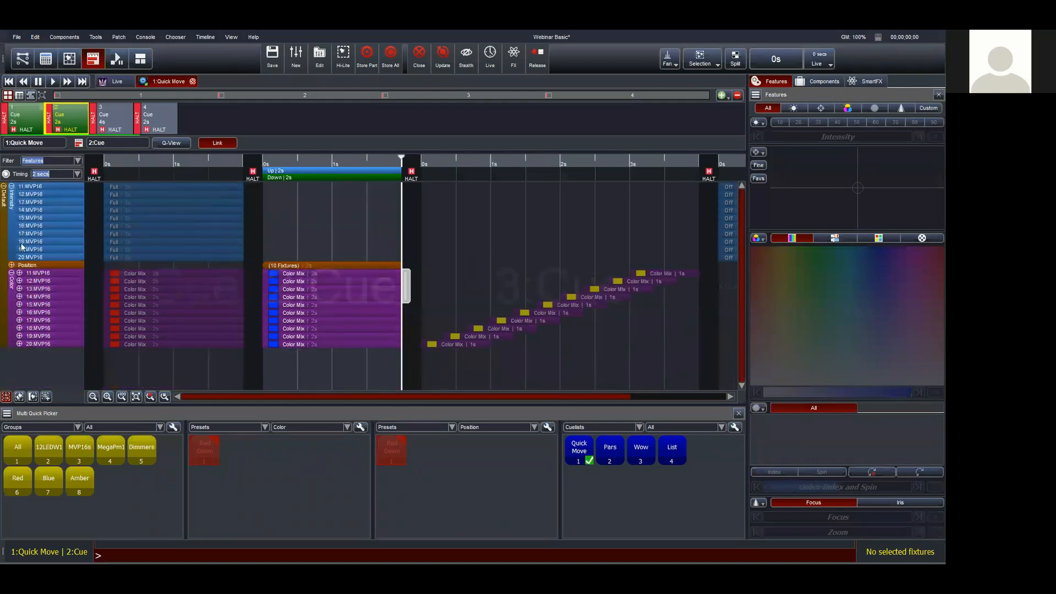
click(12, 186)
click(12, 202)
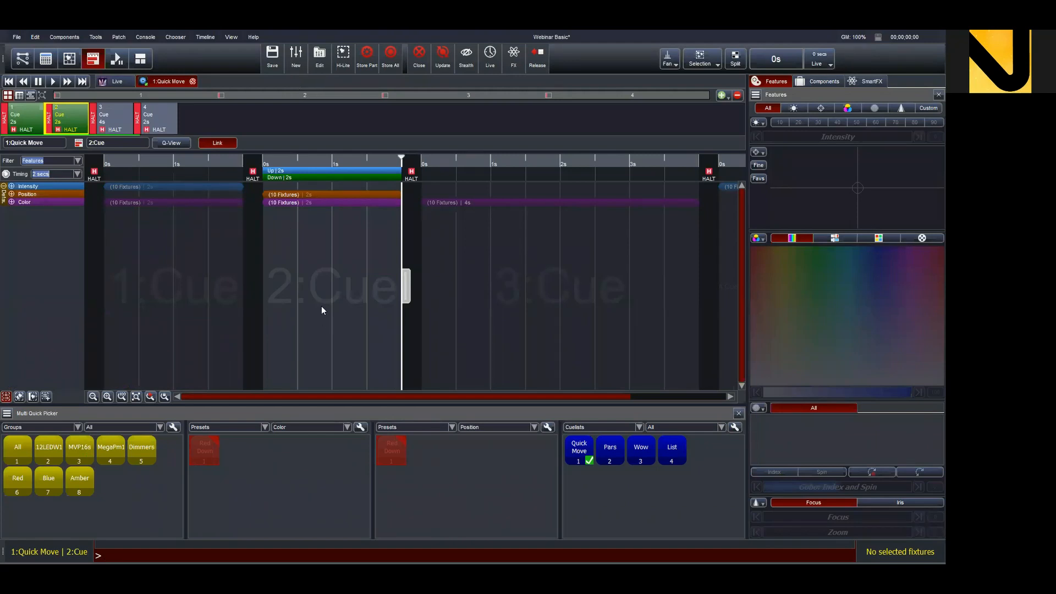
click(11, 201)
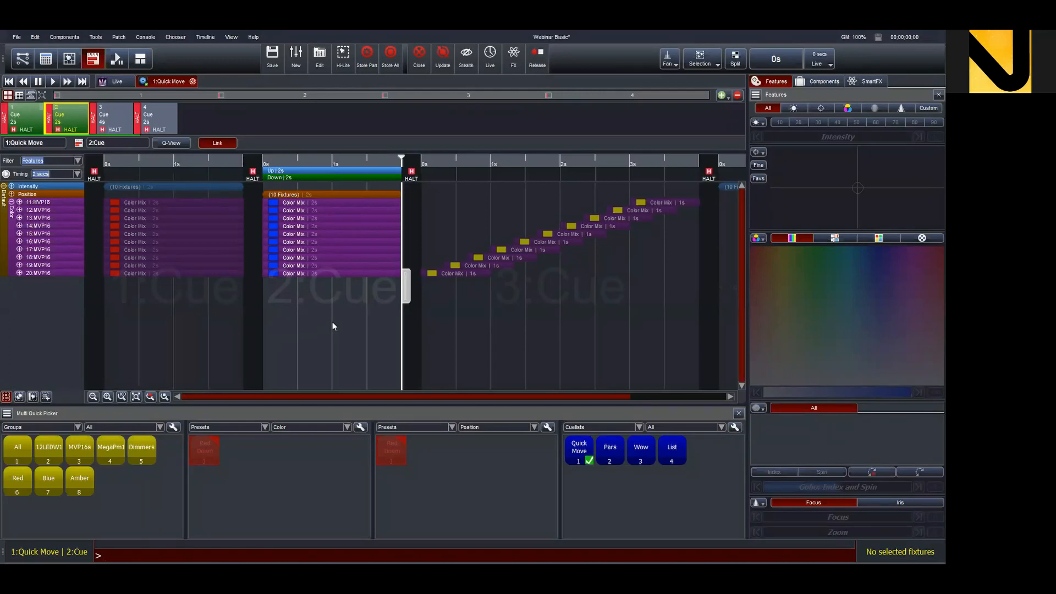
key(ctrl+b)
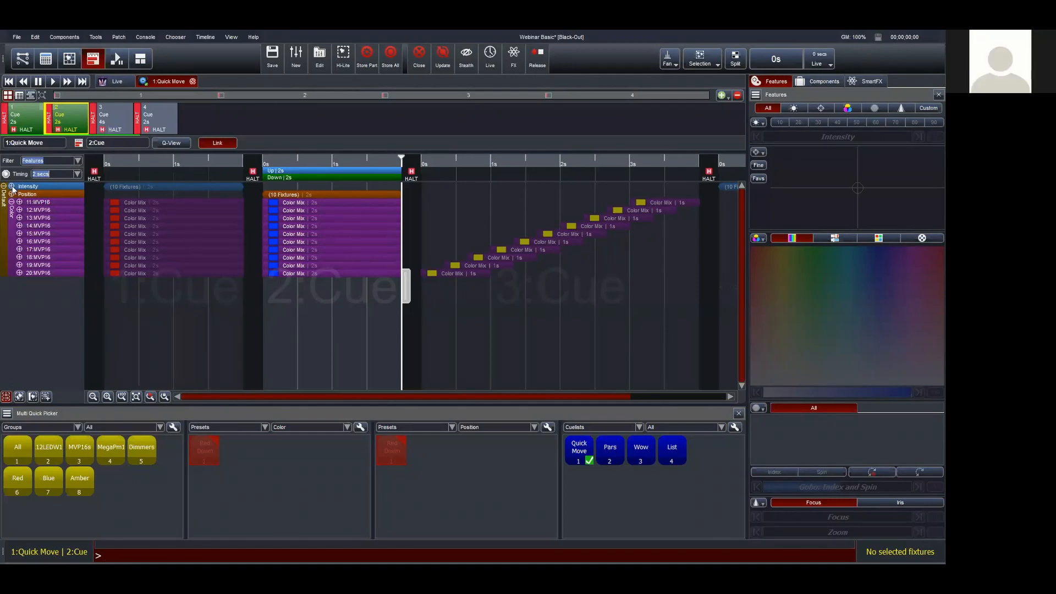
click(12, 186)
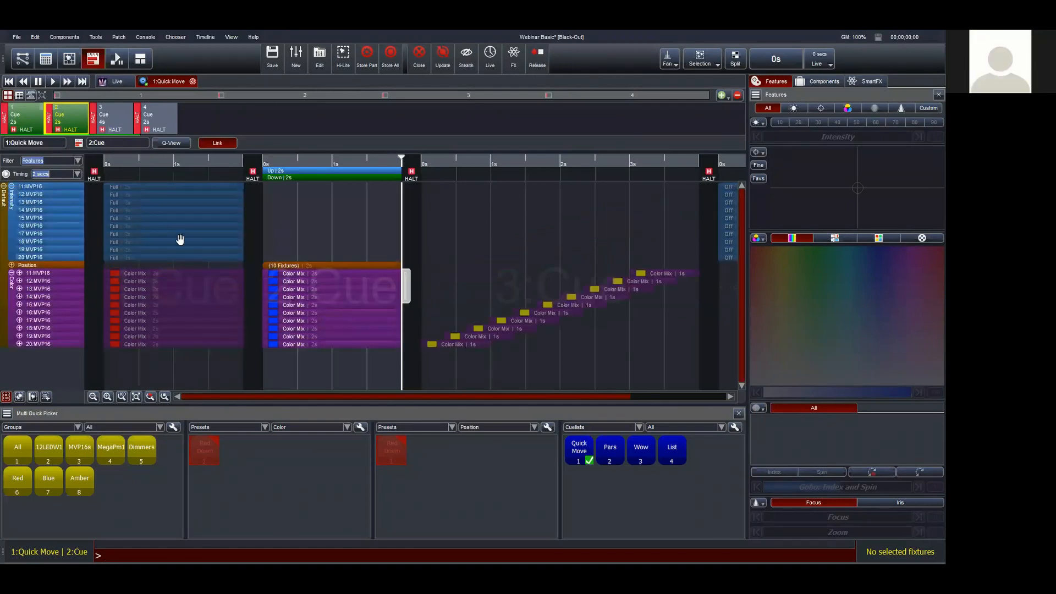
Select fixture 15:MVP16 and remove its intensity, position and color programming from the Quick Move cuelist with Remove Selected
click(42, 217)
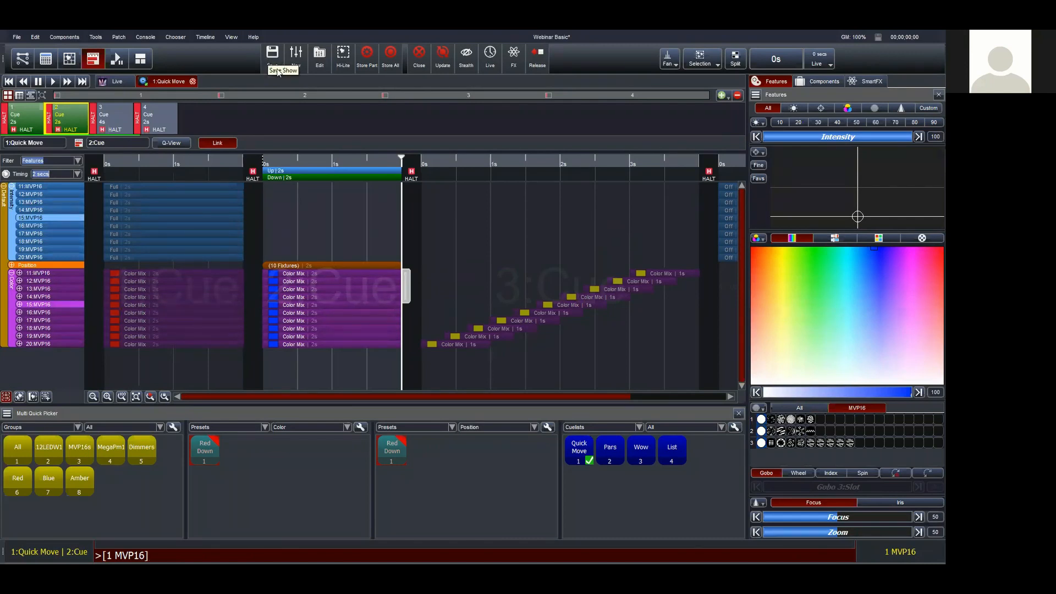
key(shift)
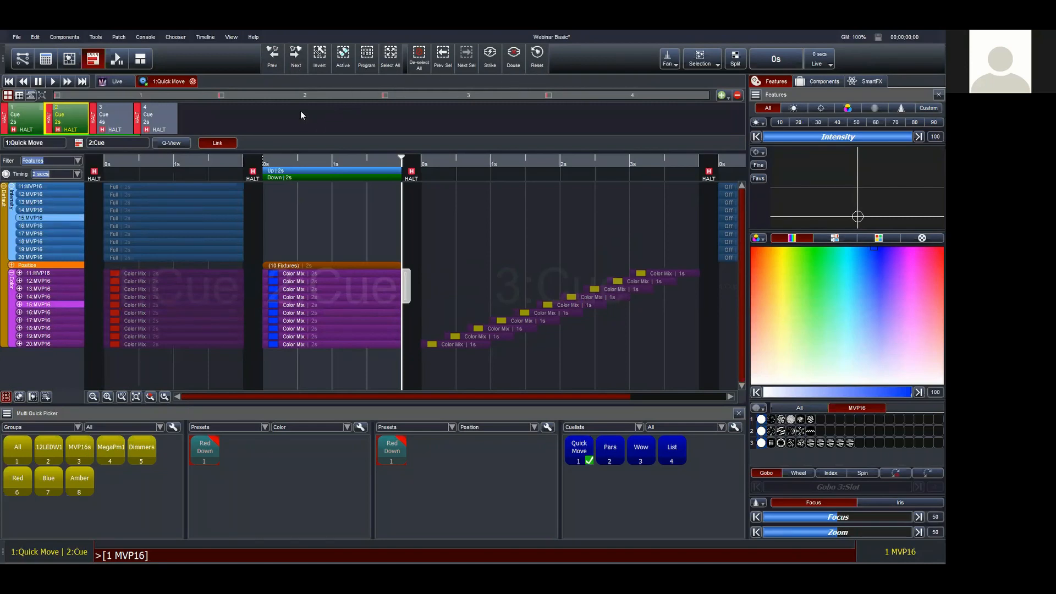
key(ctrl)
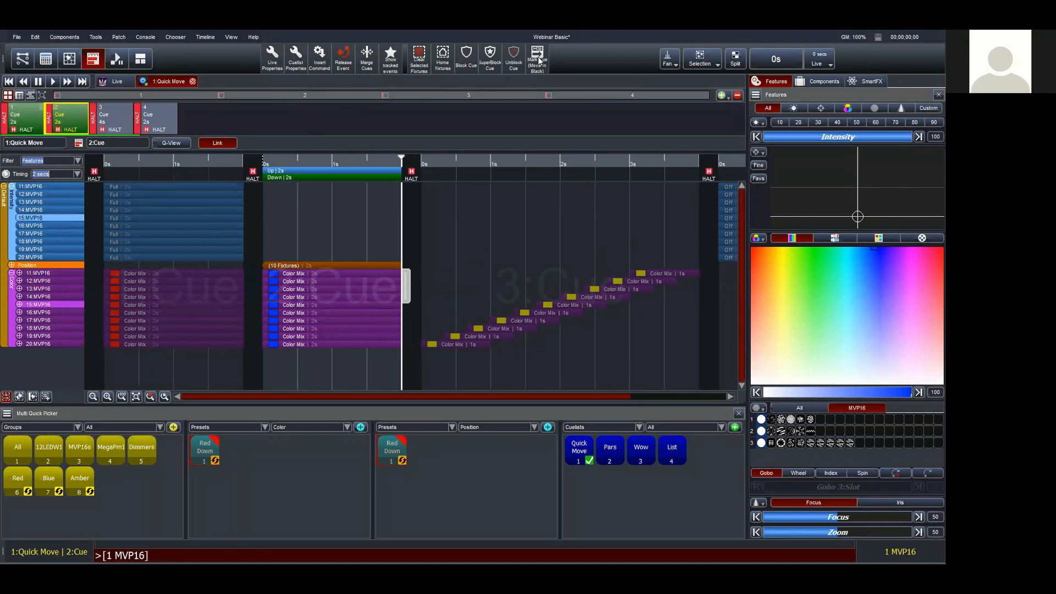
key(alt)
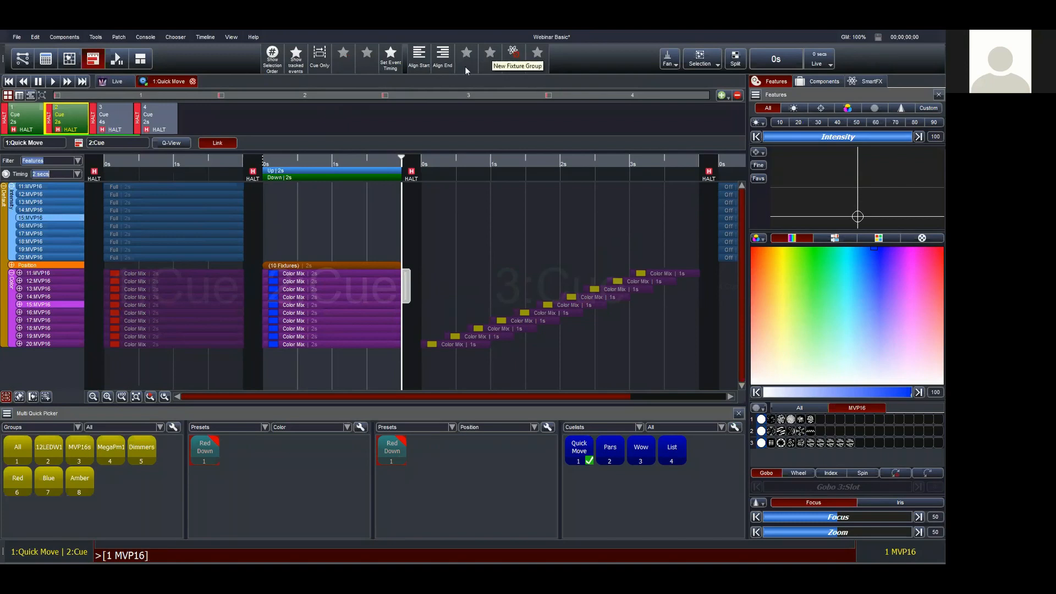
key(alt)
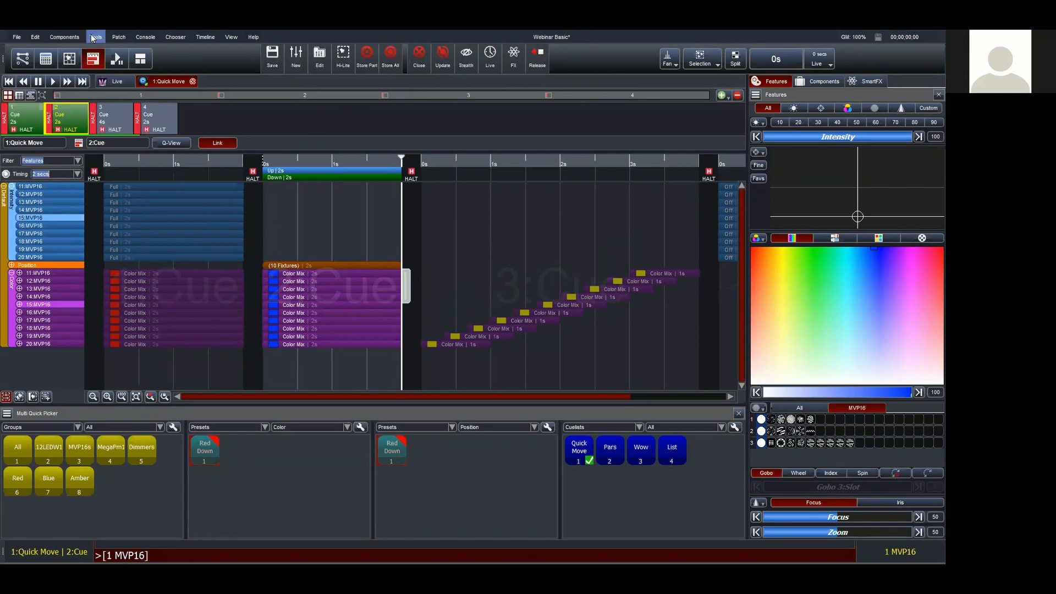
click(94, 37)
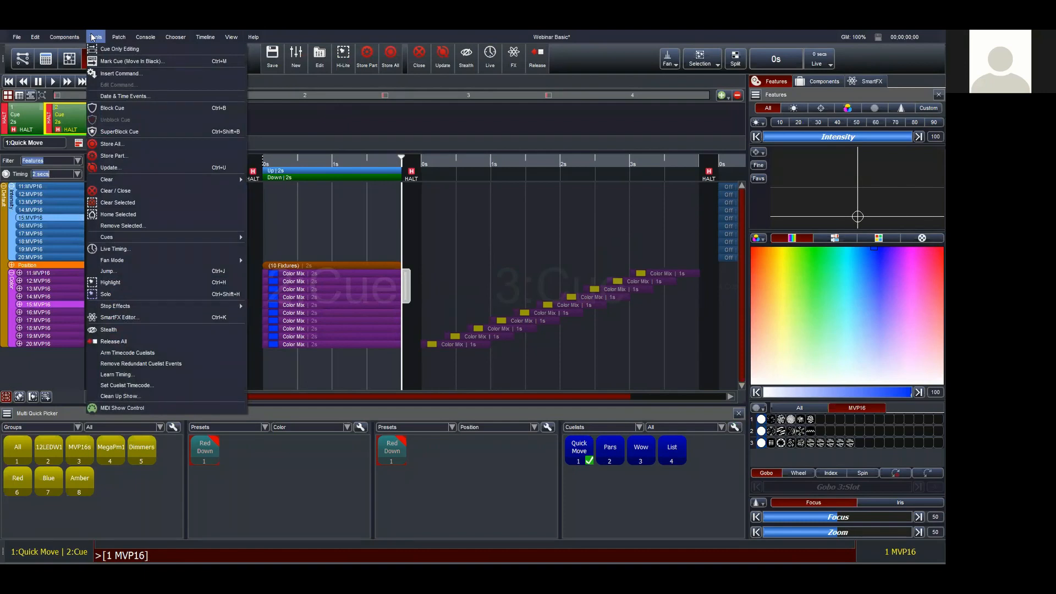
click(127, 225)
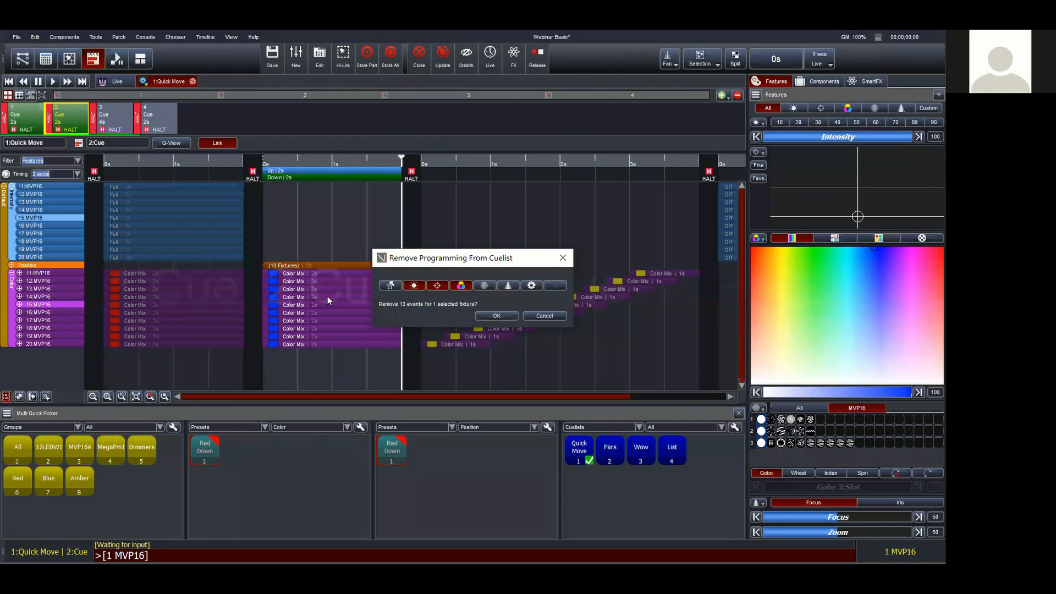
click(496, 316)
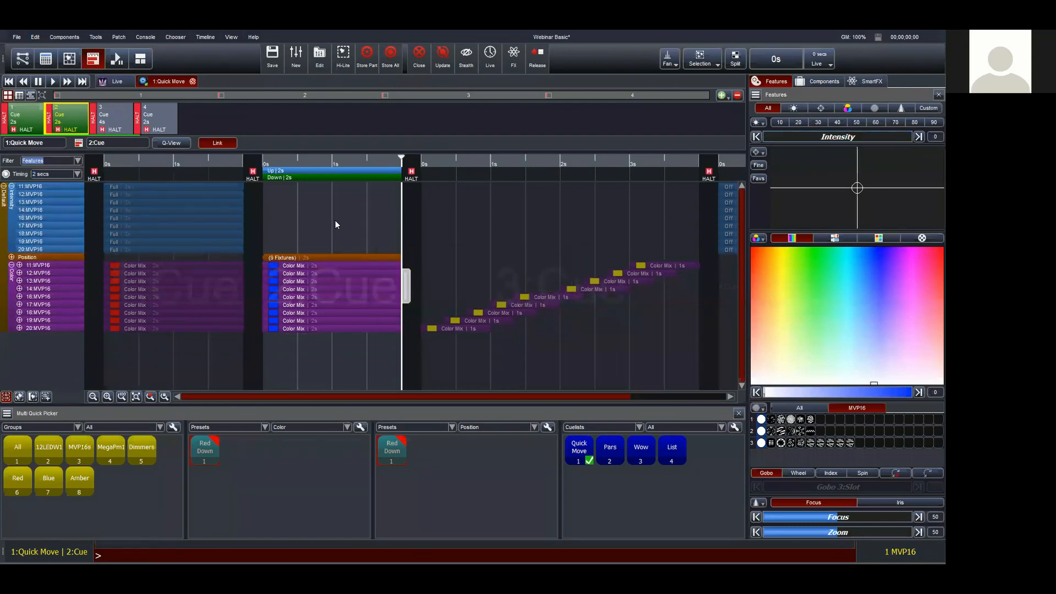
Undo the removal of fixture 15:MVP16's programming and clear the fixture selection
key(Tab)
key(ctrl+z)
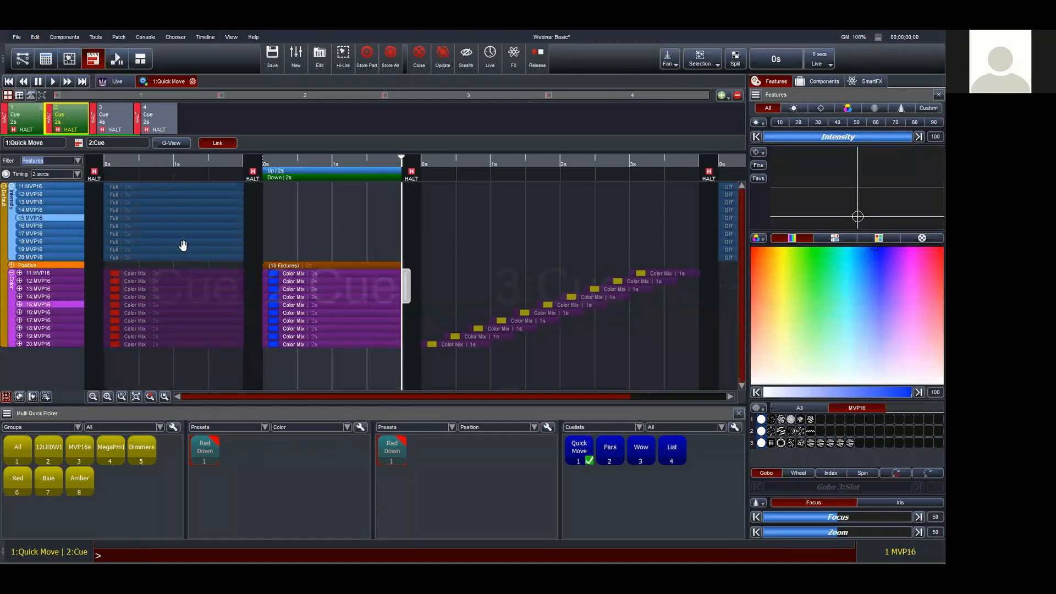
click(330, 229)
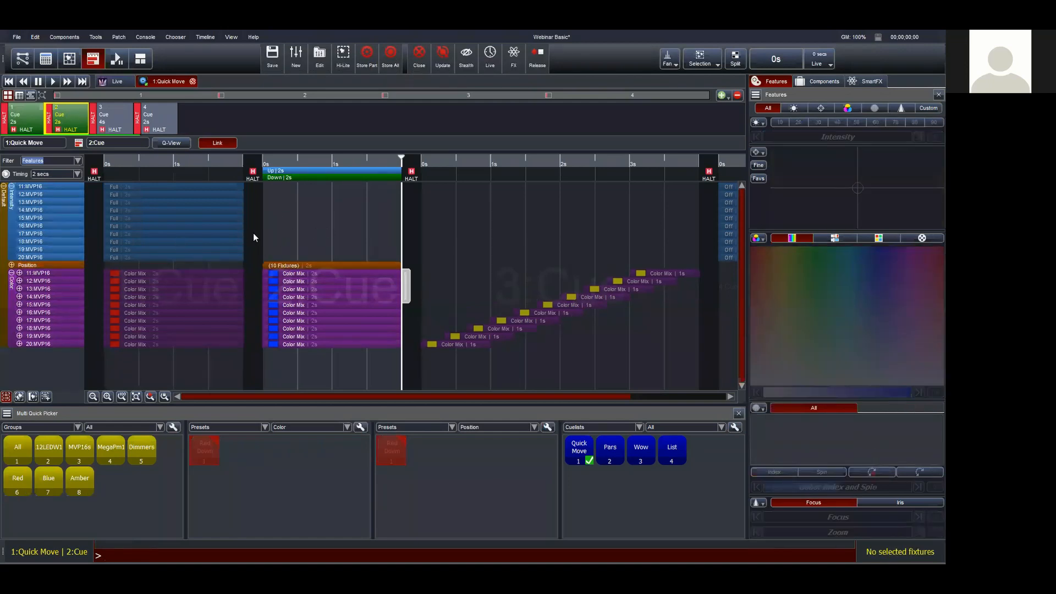
Try deleting fixture 15:MVP16's intensity event from cue 1, select its event in cue 4, and return to cue 2
click(150, 225)
click(145, 218)
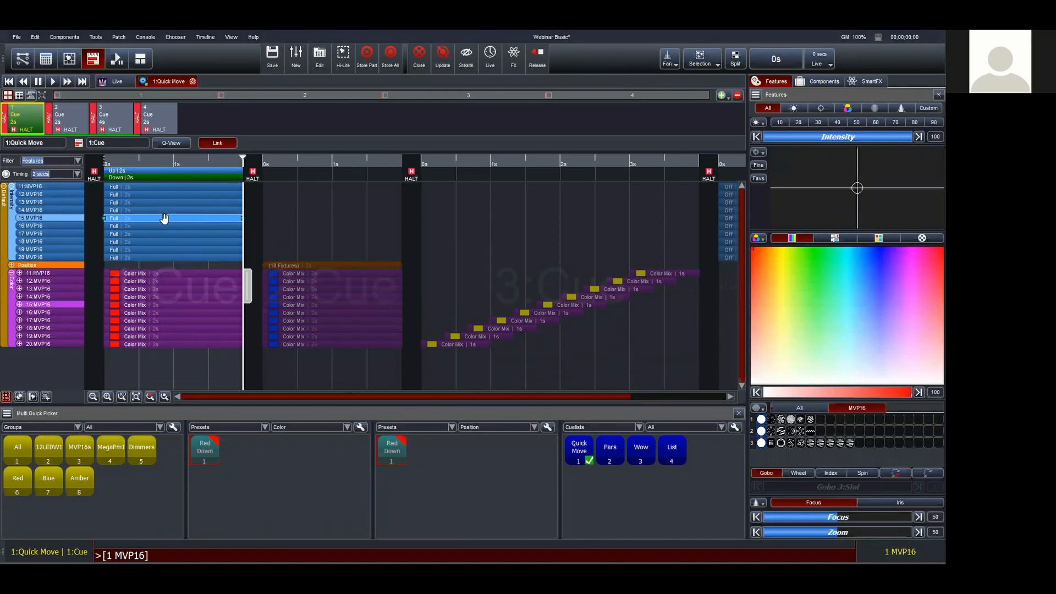
key(Delete)
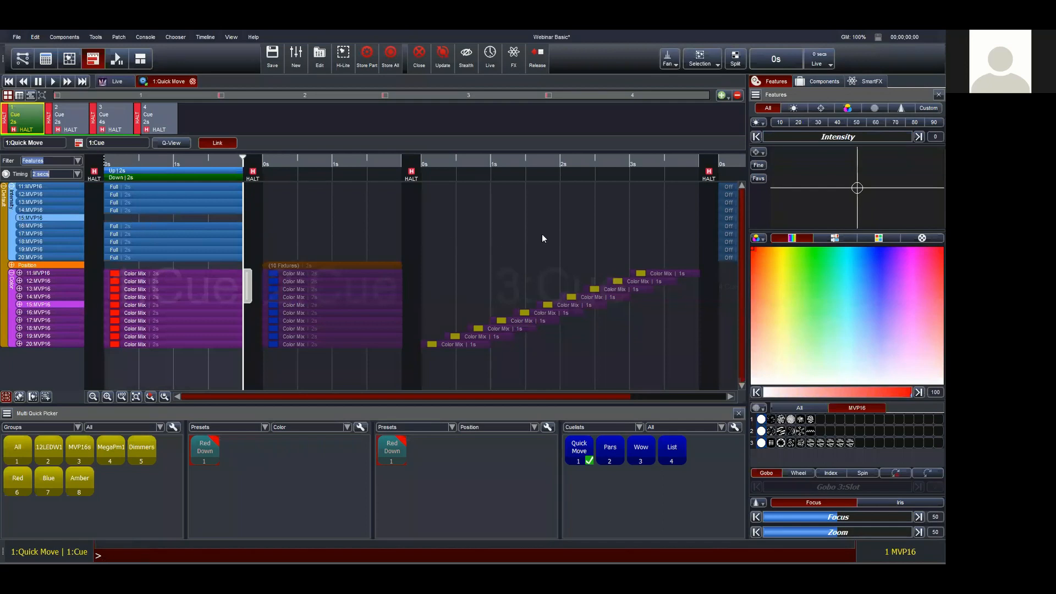
click(729, 219)
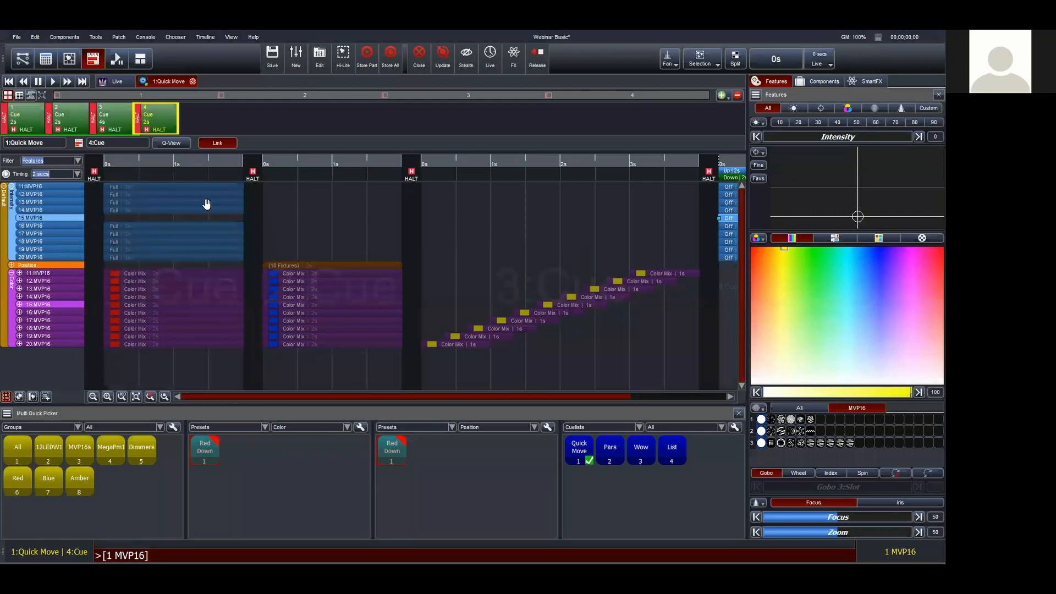
click(371, 377)
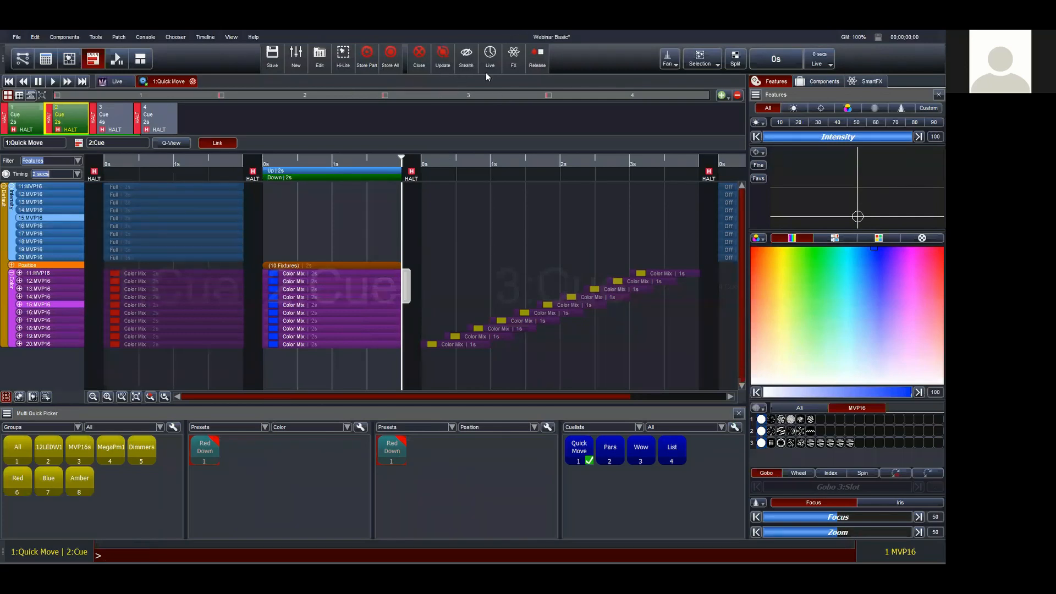
Assign the Remove Selected command to the empty shortcut slot beside Align End
key(shift)
key(ctrl)
key(shift)
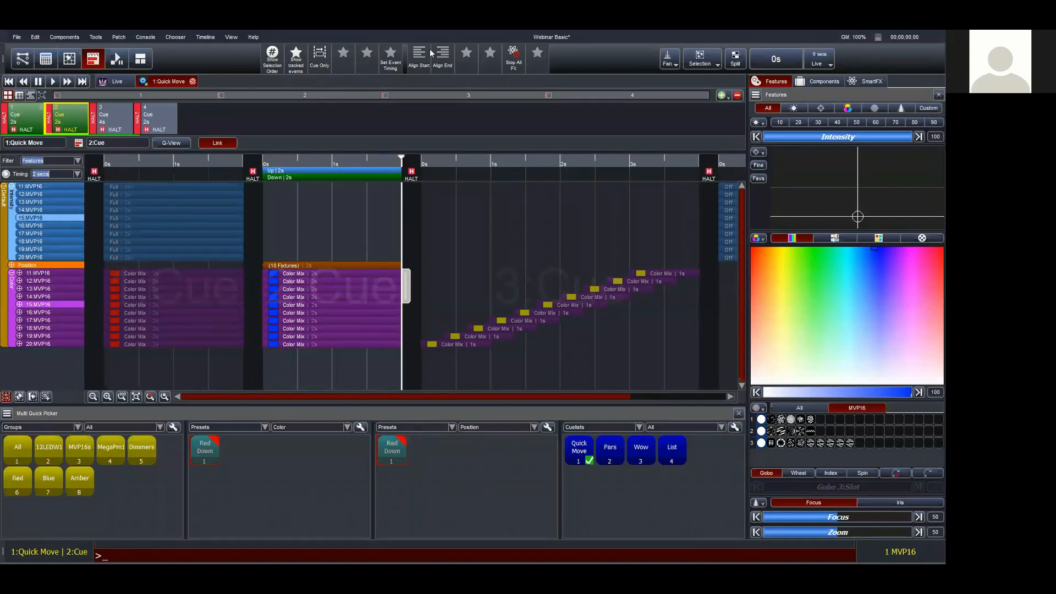
right_click(467, 55)
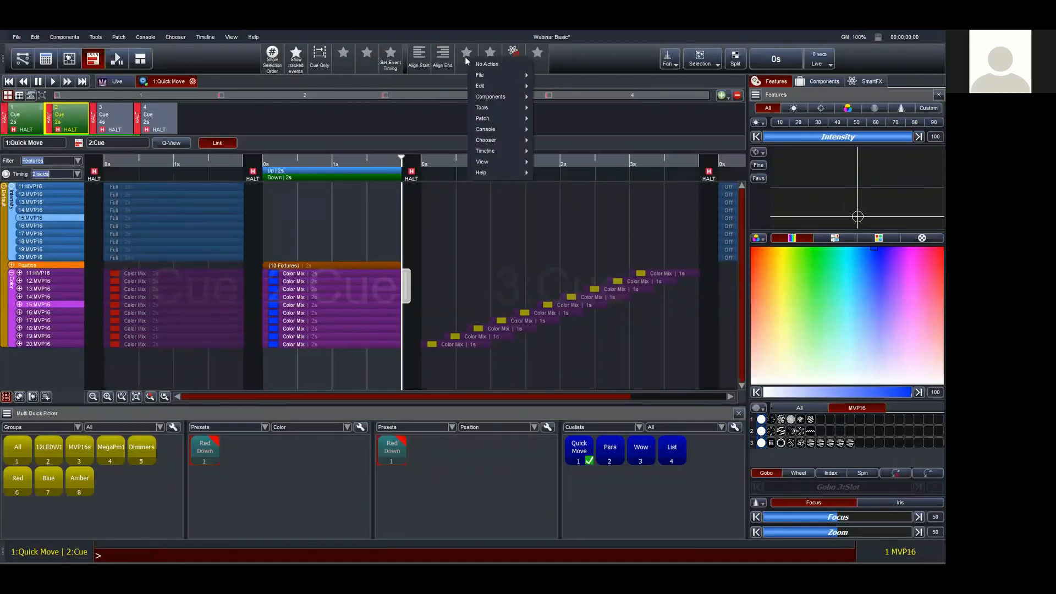
mouse_move(495, 108)
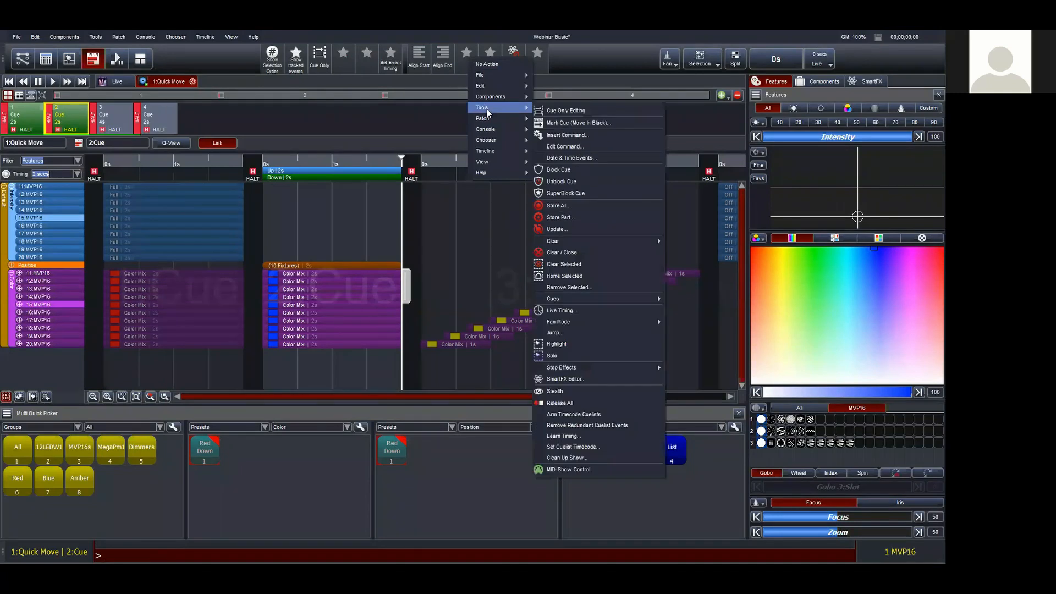
click(582, 288)
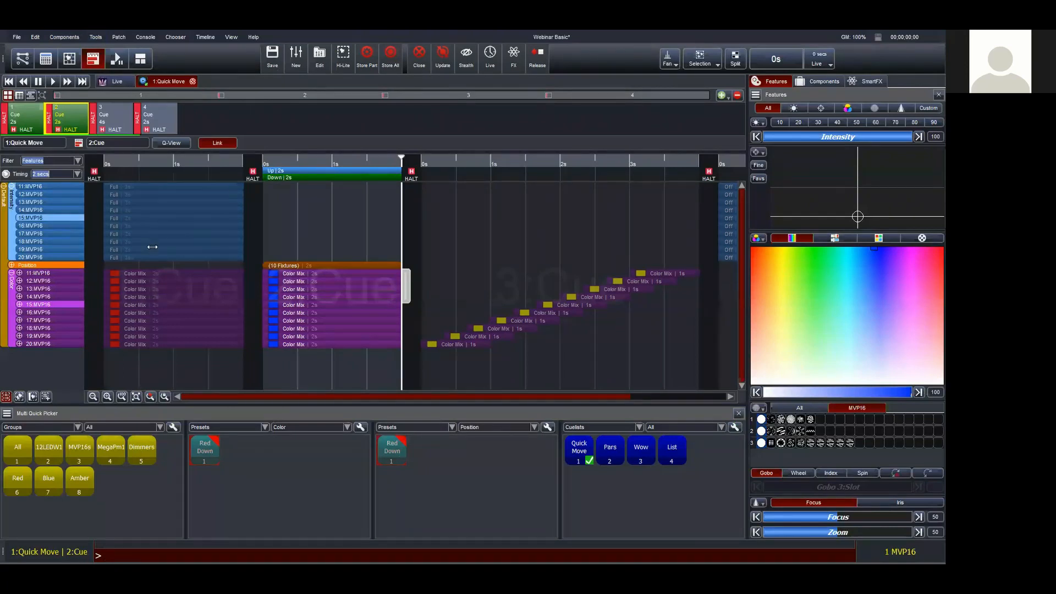
Try the Remove Selected shortcut on fixture 15:MVP16, confirming the removal of its programming from the cuelist, and undo it
click(41, 219)
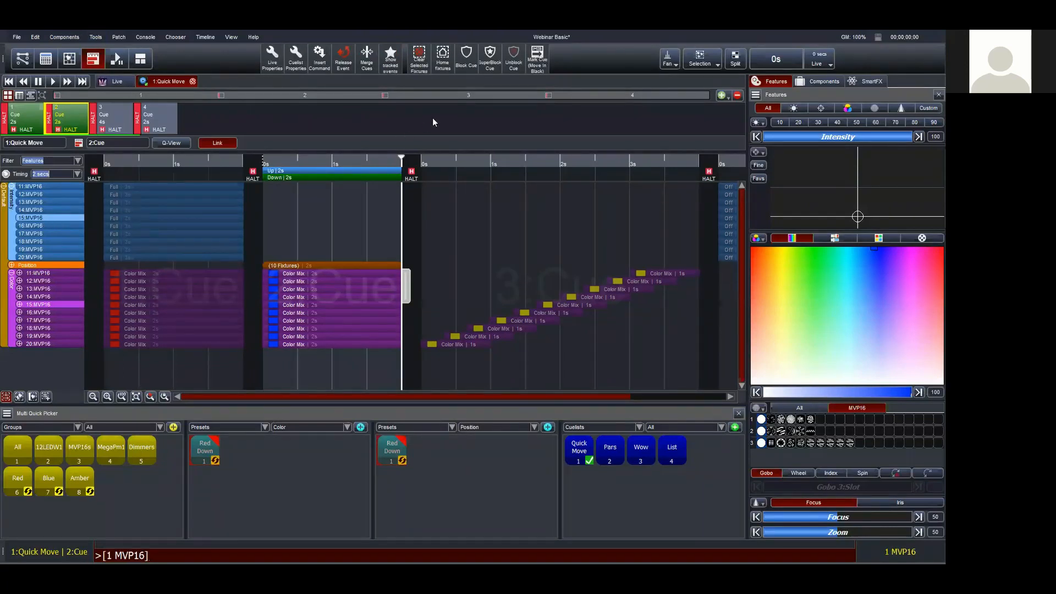
click(466, 55)
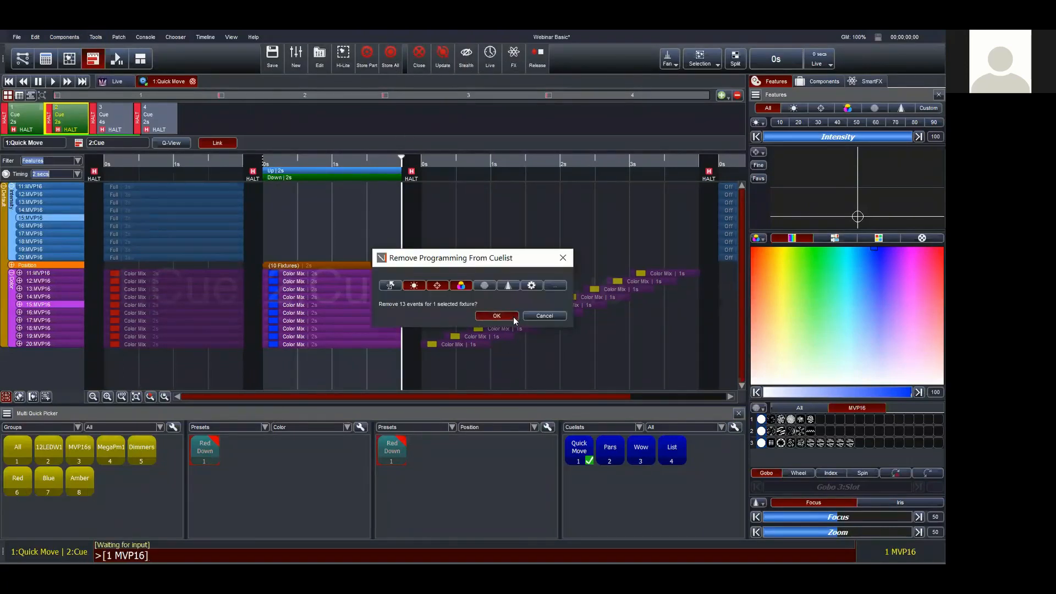
click(514, 315)
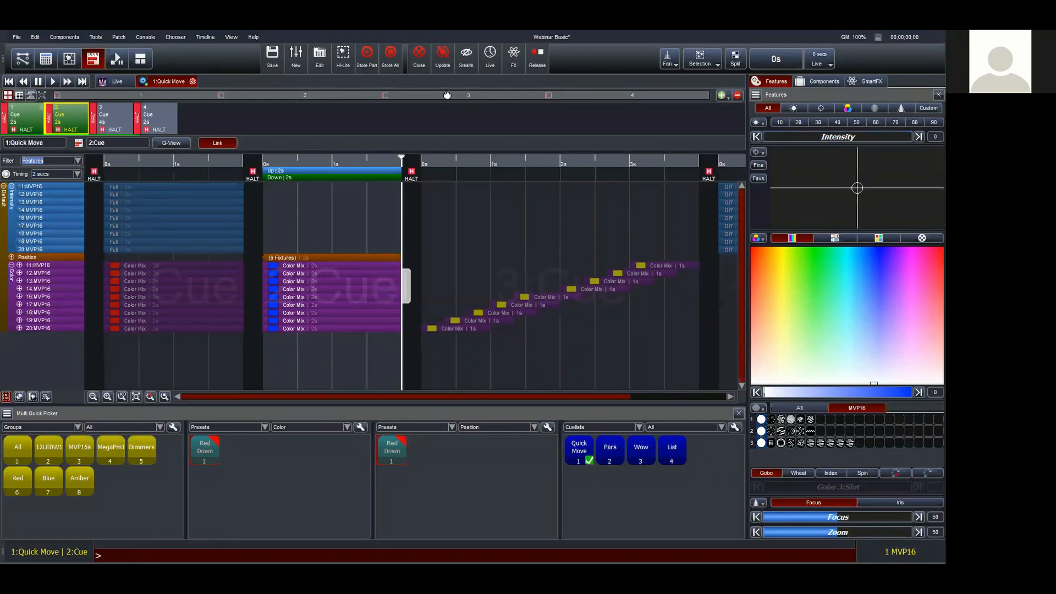
key(ctrl+z)
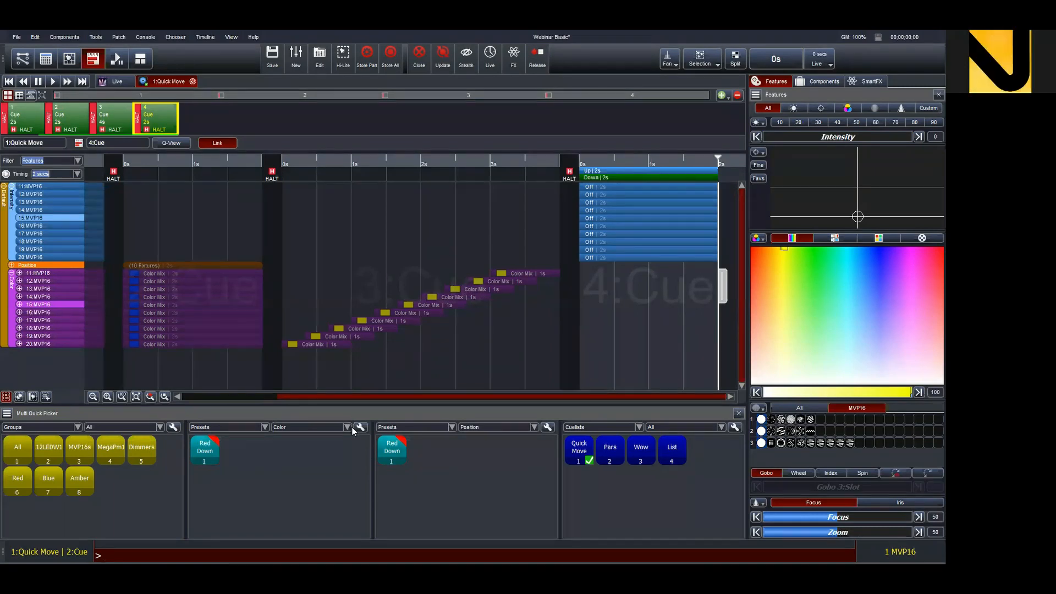
Apply the Red Down color preset to fixture 15:MVP16 in cue 4, and open its Update Preset options without changing the preset
click(209, 450)
drag(204, 454, 229, 459)
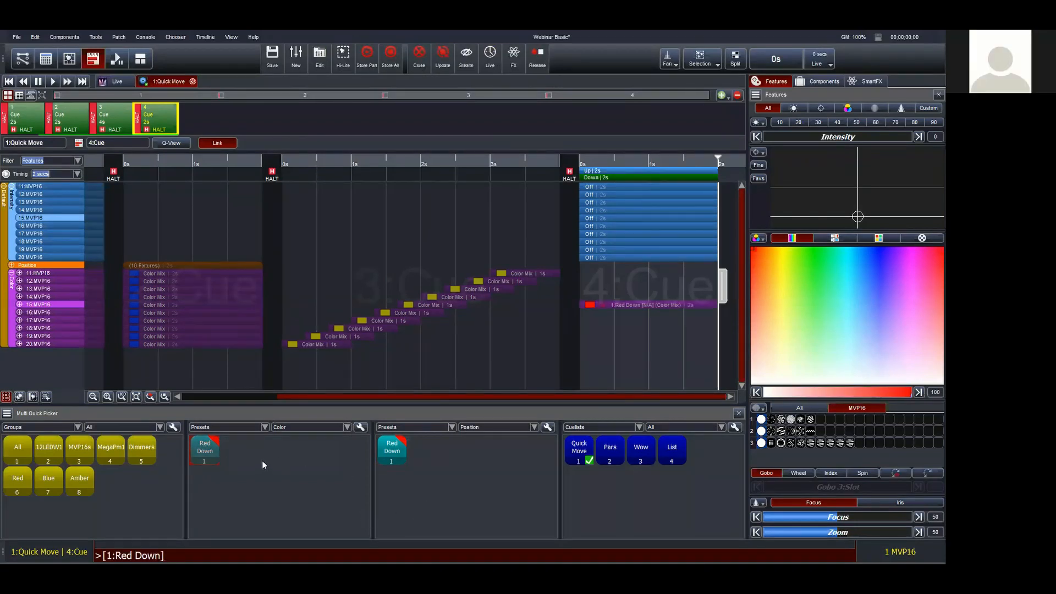
key(ctrl)
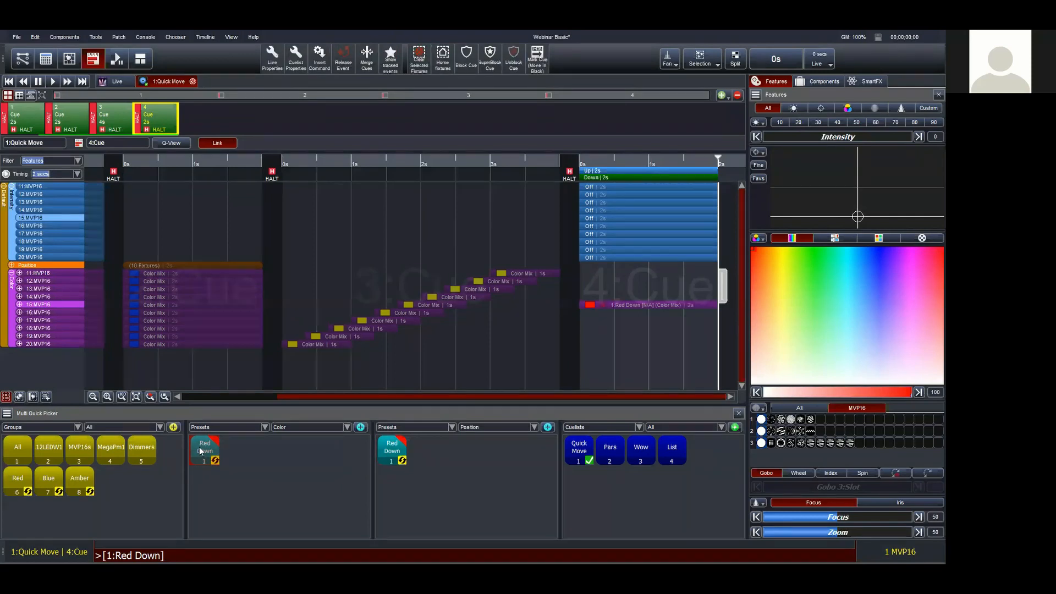
click(199, 447)
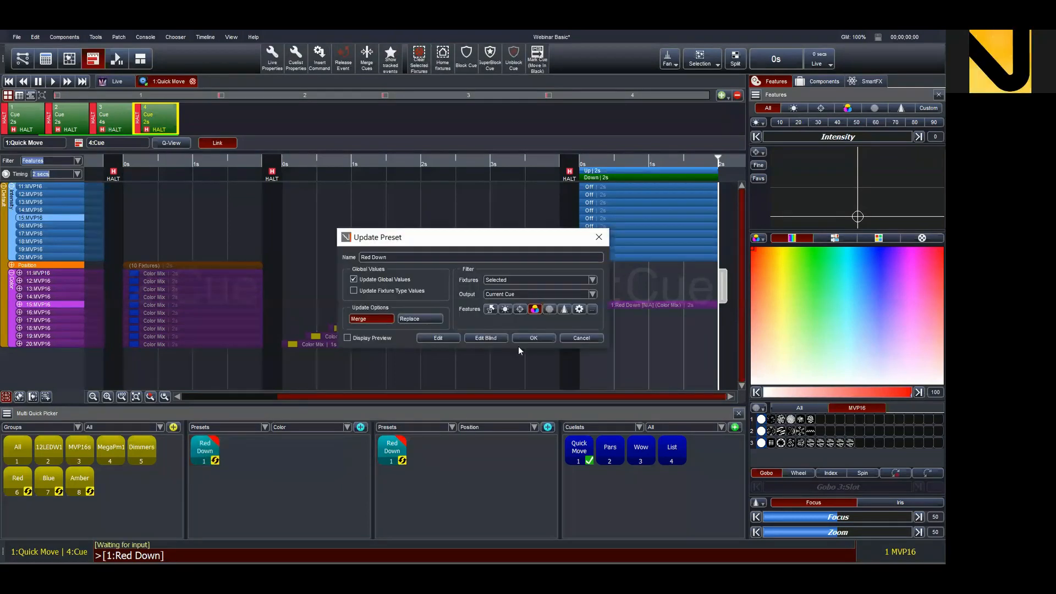
click(565, 336)
Widen the color presets picker's filter to All, keeping Presets as its content type
click(346, 427)
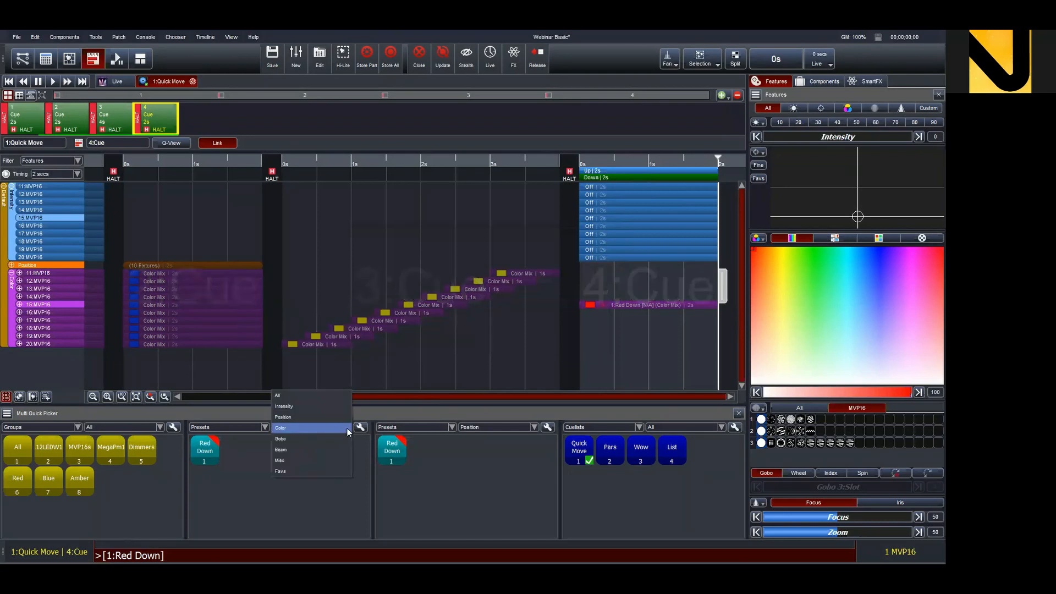
click(300, 394)
click(264, 424)
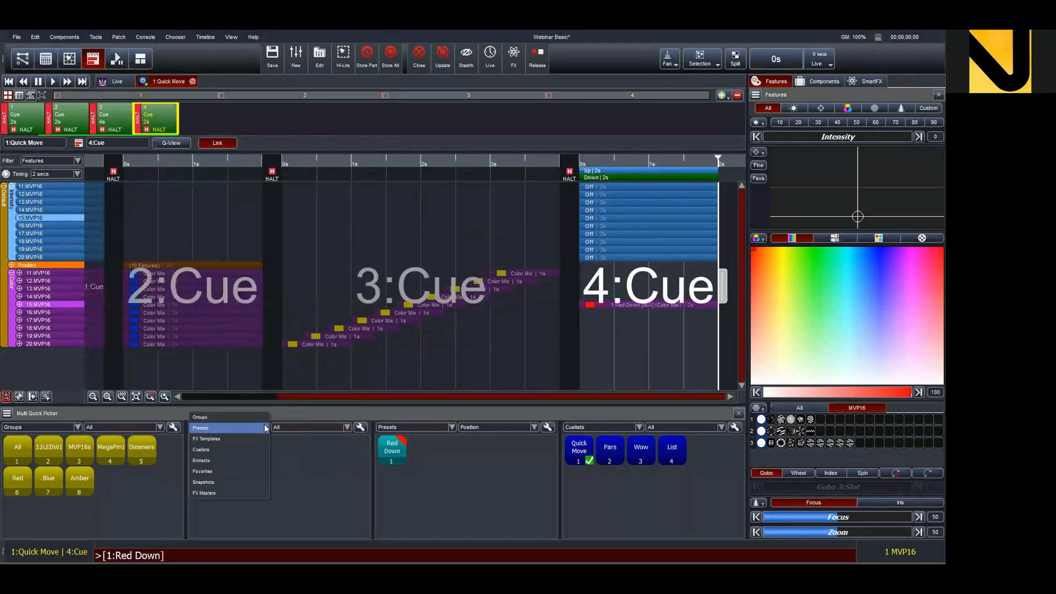
click(265, 428)
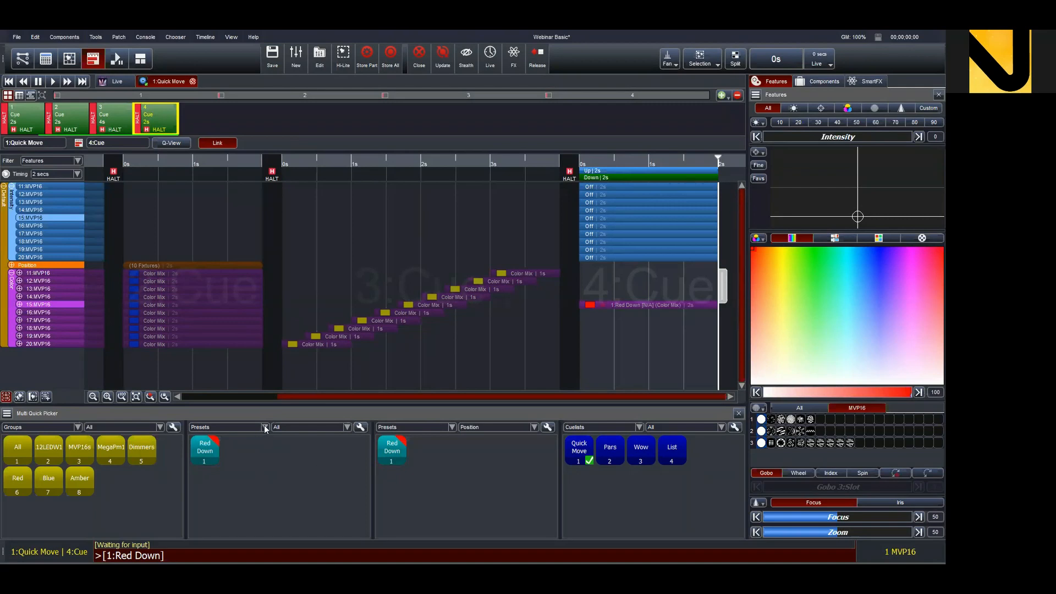
Switch the position presets picker to display Favorites, leaving the neighbouring picker on Presets
click(443, 426)
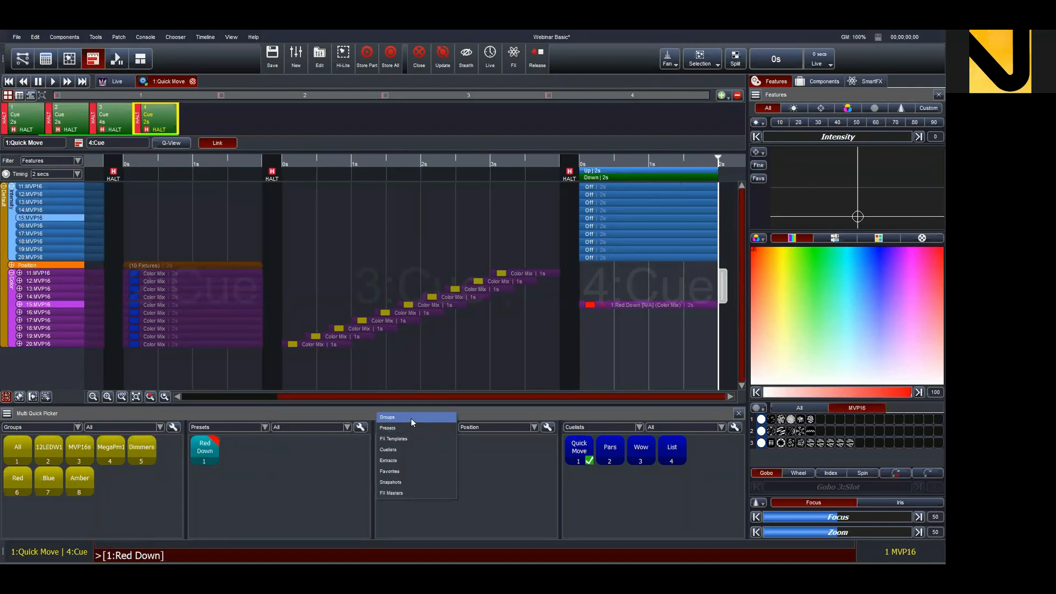
click(397, 472)
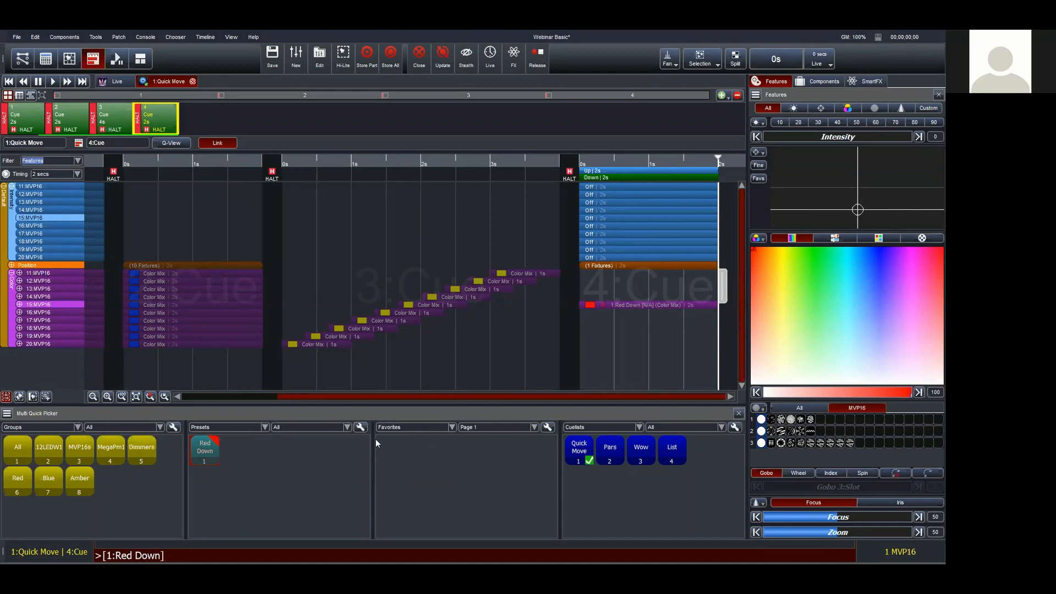
click(255, 425)
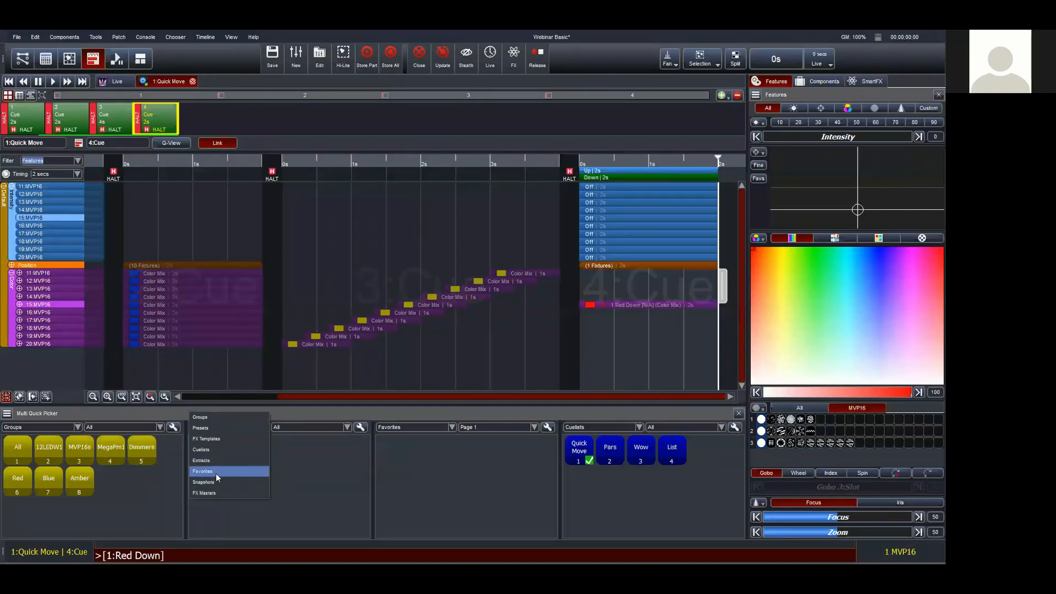
click(349, 460)
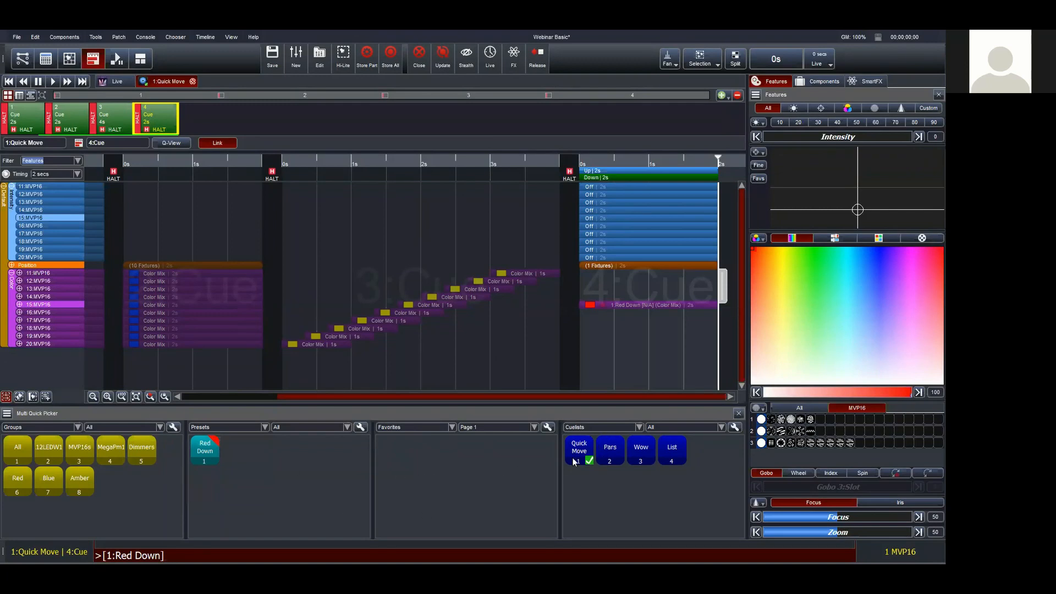
key(shift)
shift+click(206, 452)
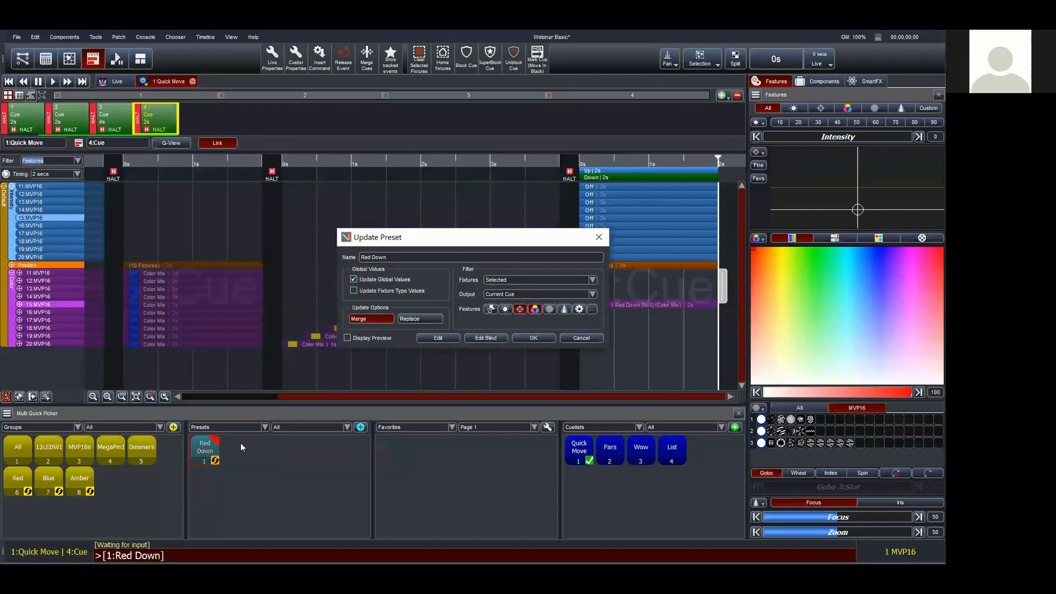
click(584, 337)
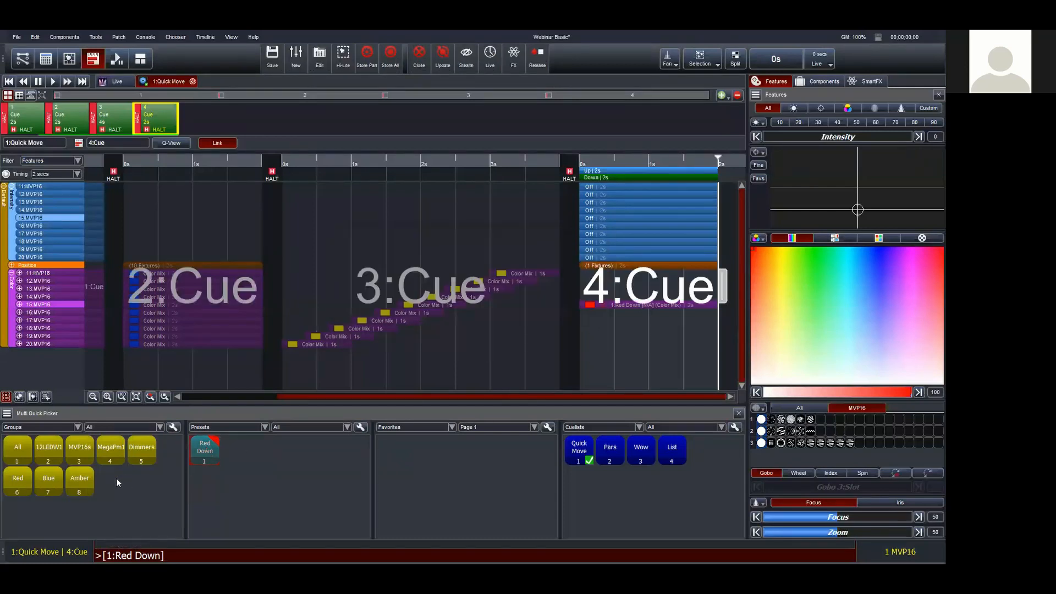
Add the Red Down preset and the MegaPm1 group to Page 1 of the favorites
drag(207, 450, 423, 482)
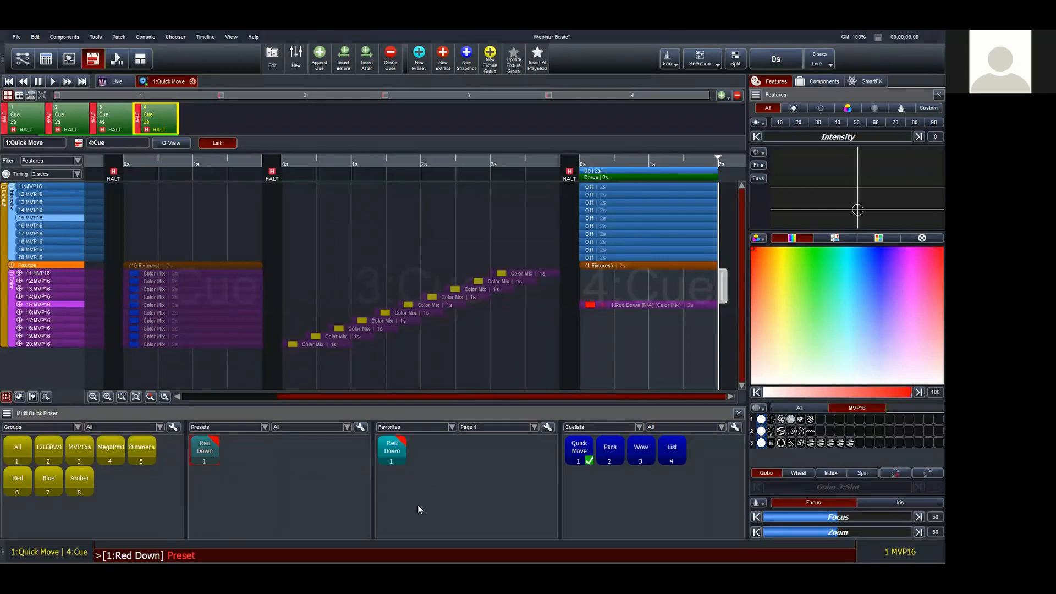
drag(417, 504, 415, 495)
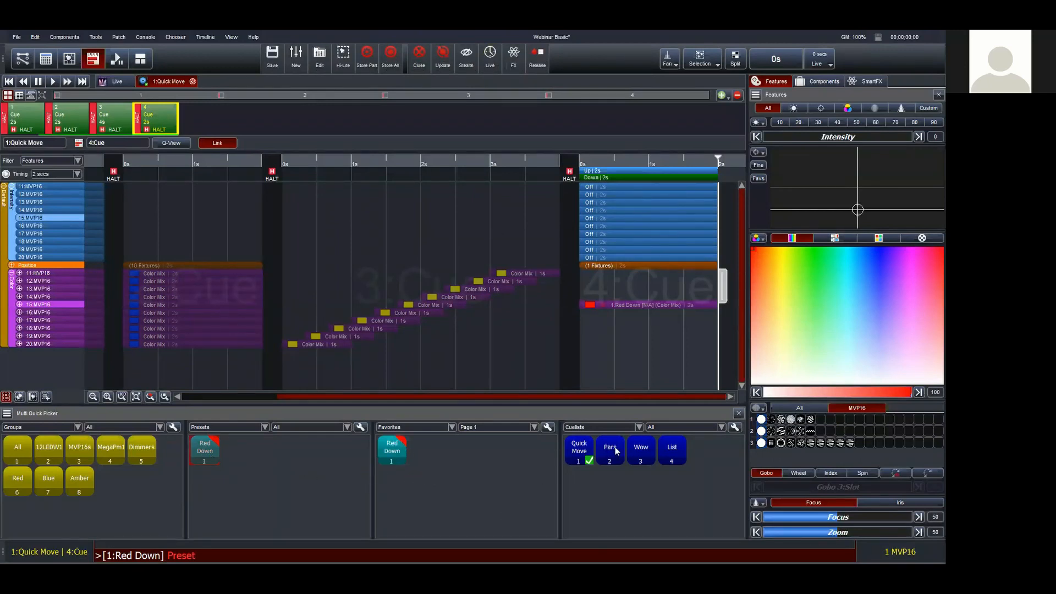
drag(111, 445, 111, 446)
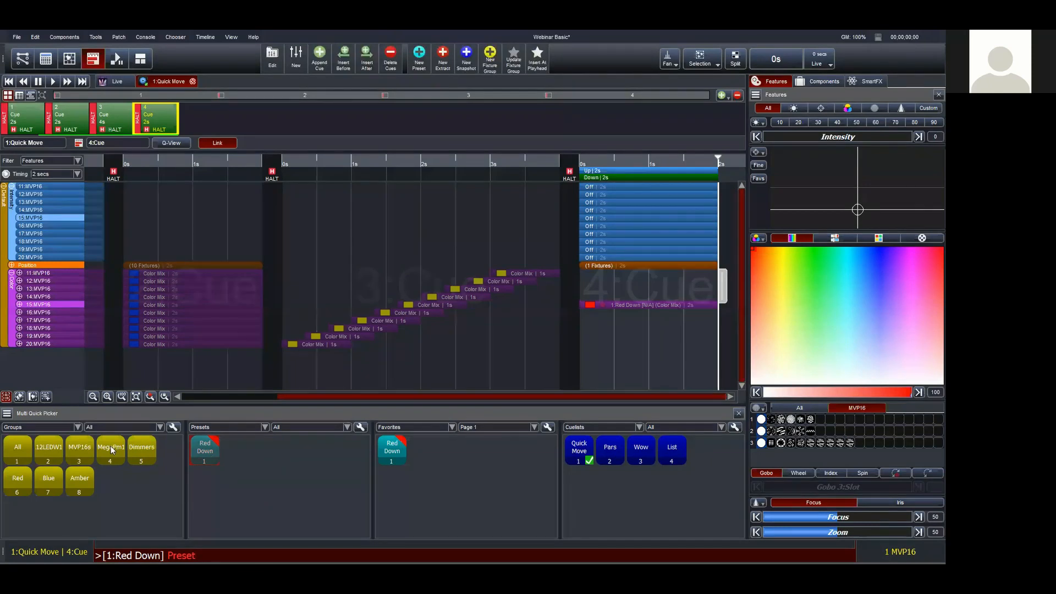
drag(441, 480, 453, 478)
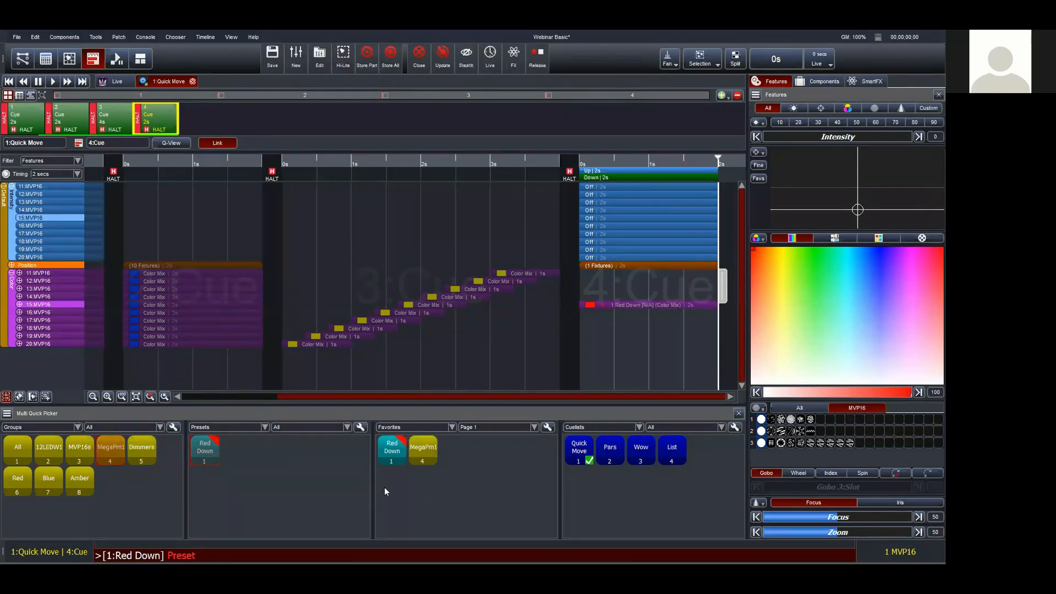
Select the MegaPm1 group from the favorites and apply the Red Down preset to it in cue 4
click(416, 447)
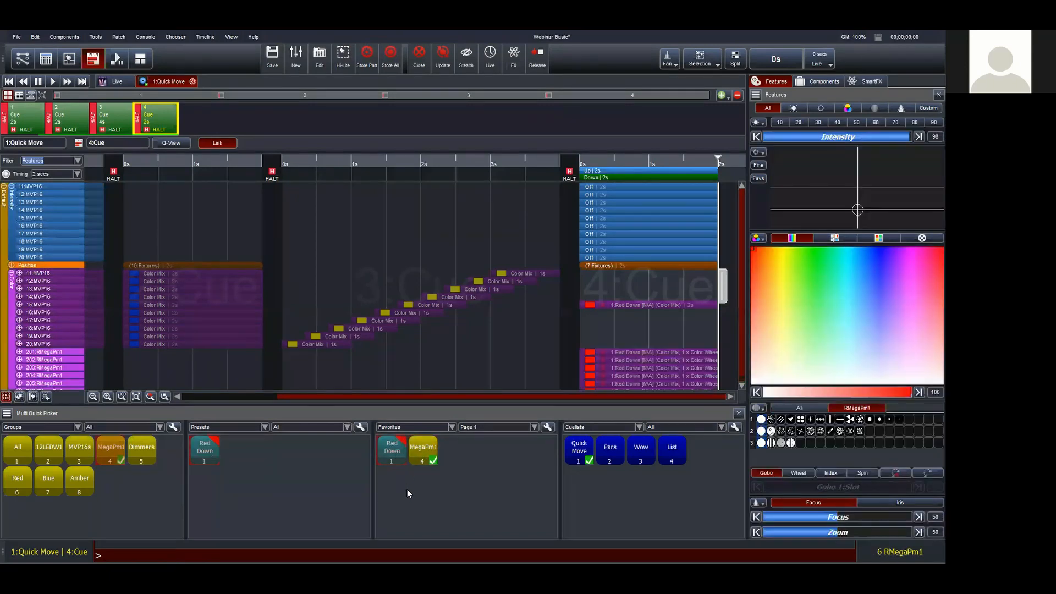
key(shift)
click(204, 449)
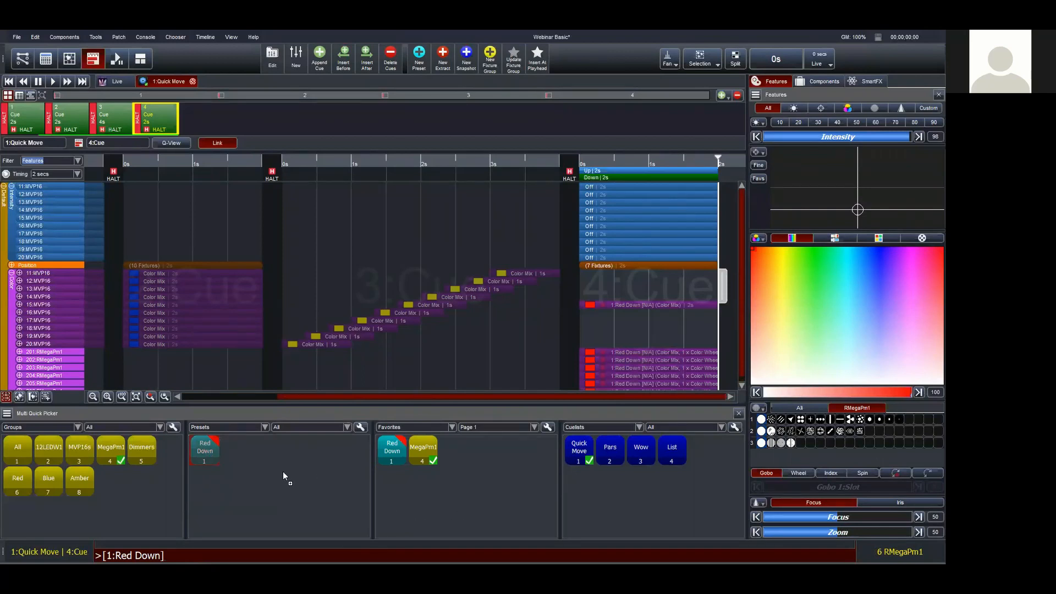
Examine the page options available for the Favorites and Presets pickers without adding a page
click(442, 426)
click(445, 426)
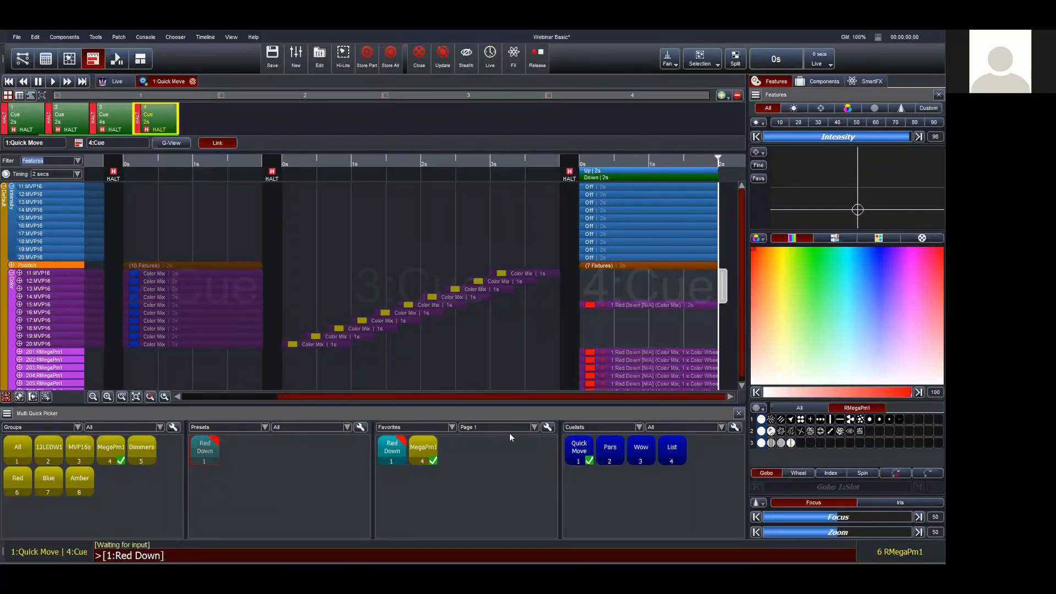
click(501, 428)
click(490, 429)
right_click(478, 447)
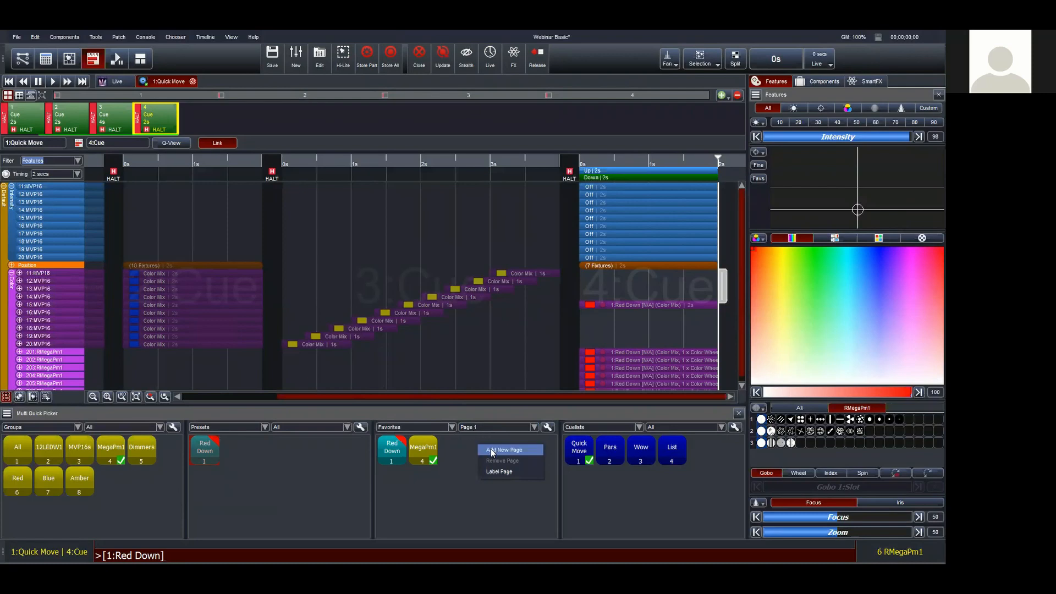
click(267, 454)
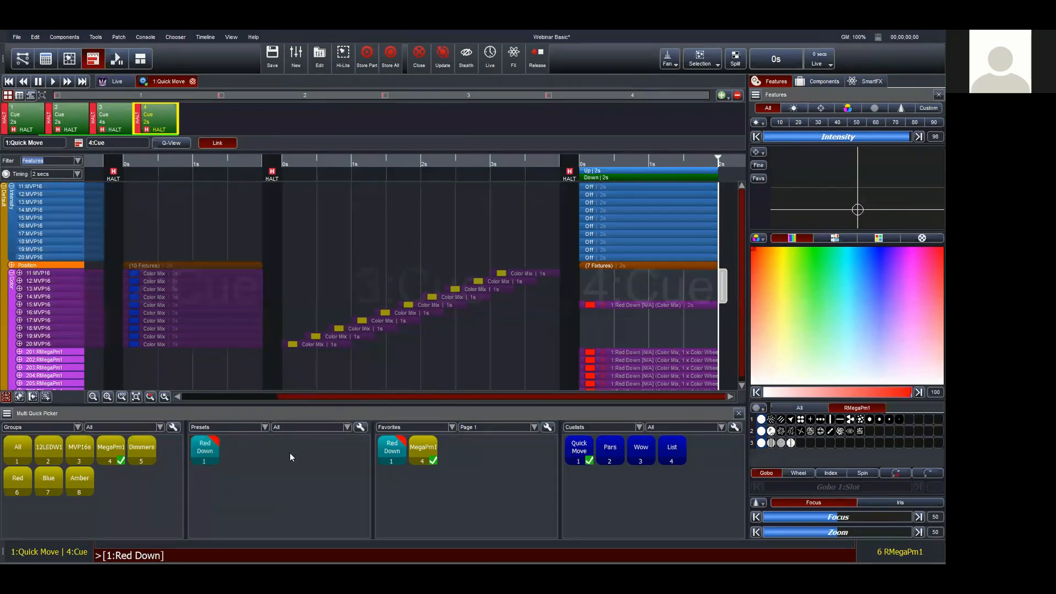
right_click(291, 457)
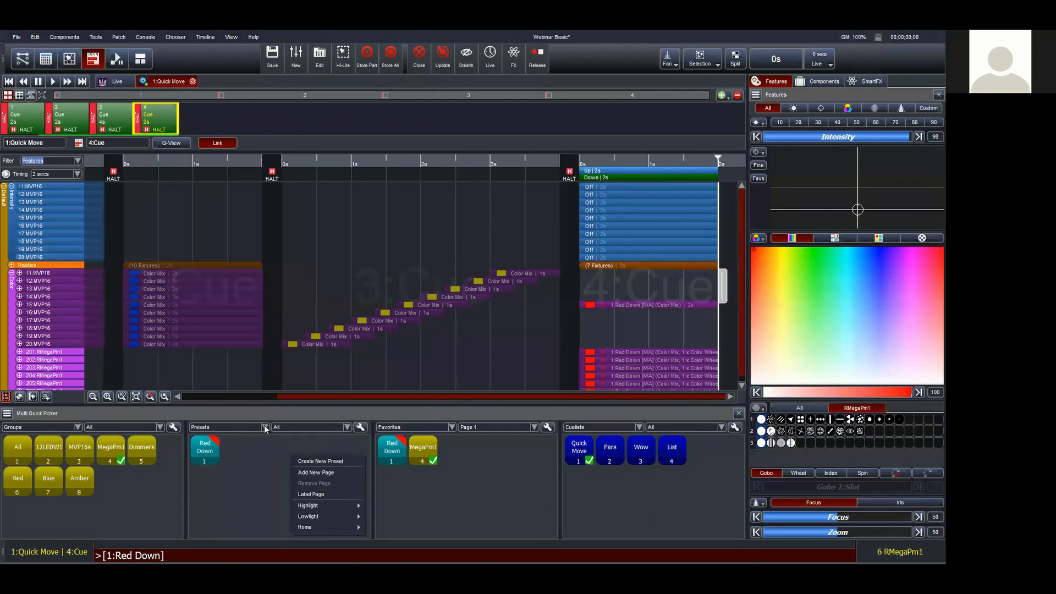
click(269, 471)
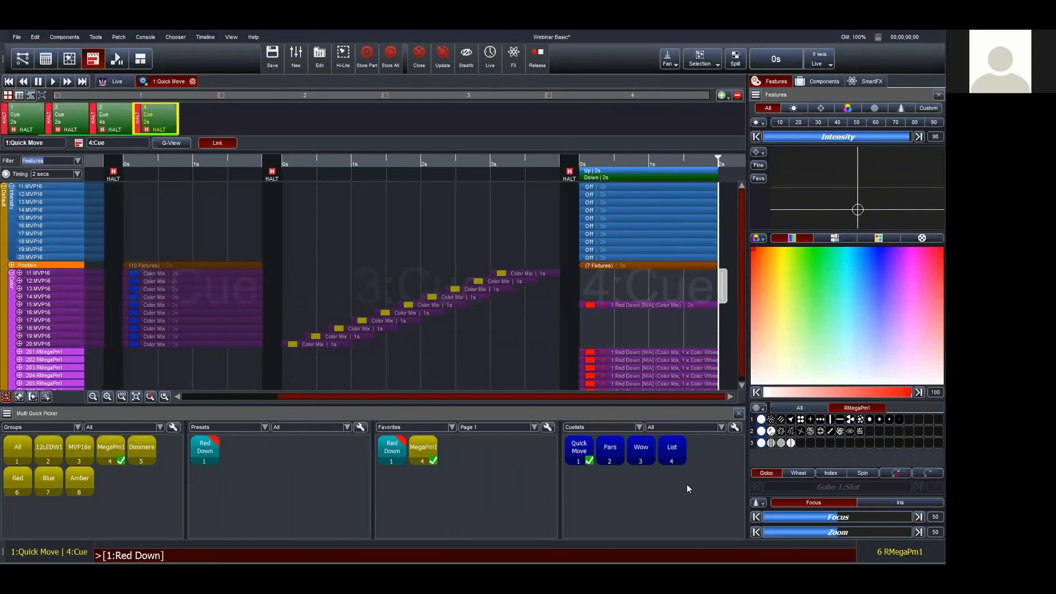
Close the Quick Move cuelist, saving its changes and releasing it
key(ctrl+b)
key(ctrl+b)
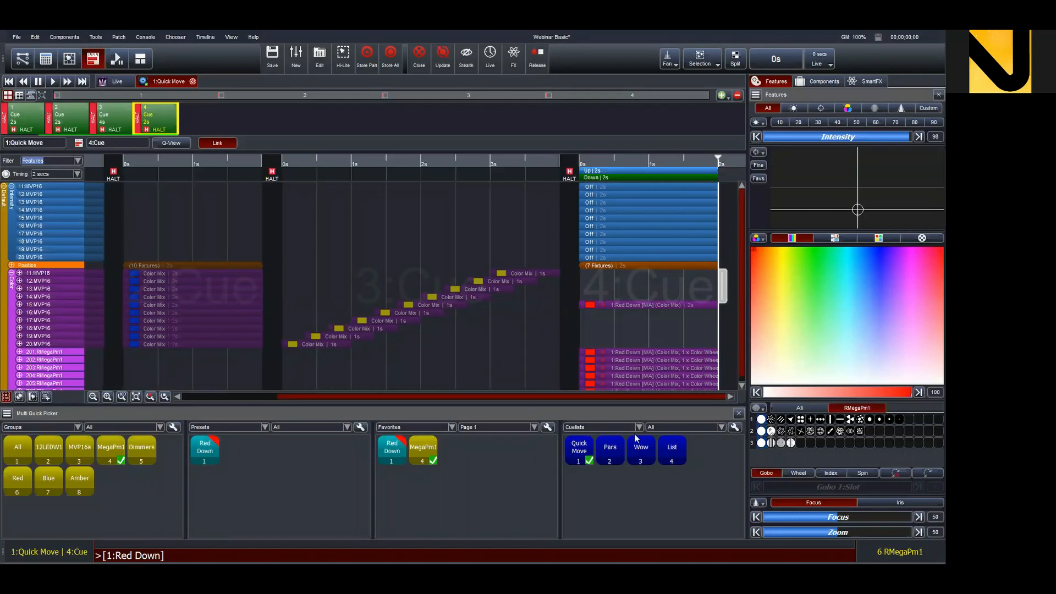
click(192, 82)
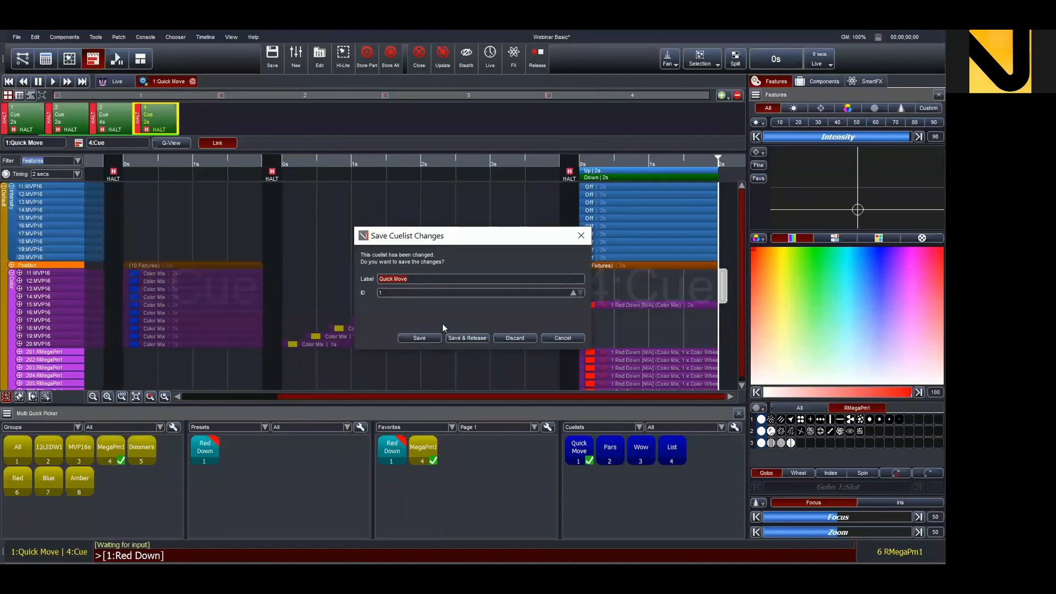
click(477, 338)
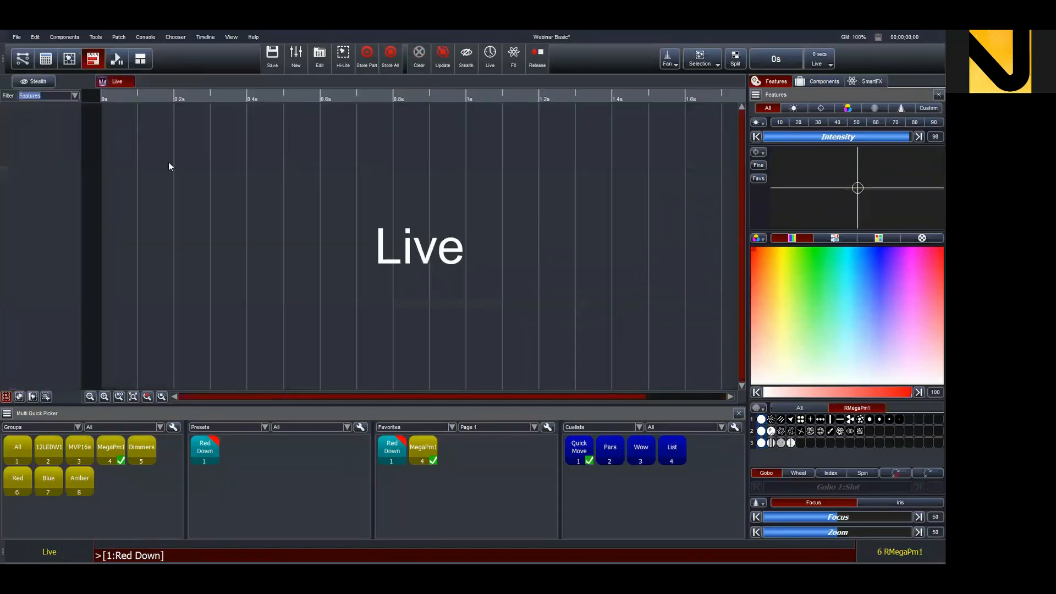
In the fixture layout, add the MVP16s group to the favorites and clear the fixture selection
click(69, 59)
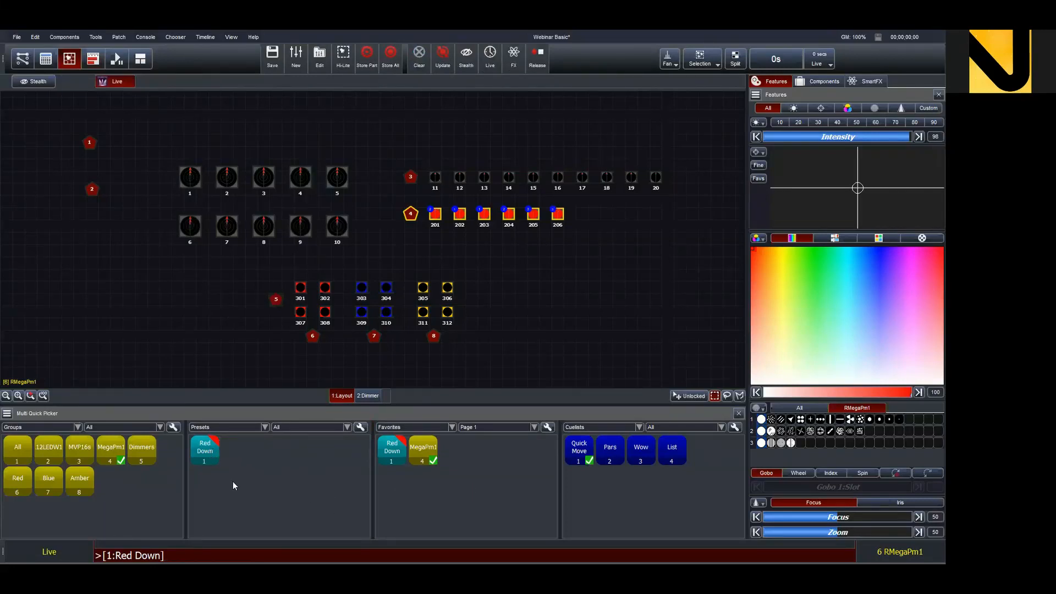
drag(82, 448, 468, 484)
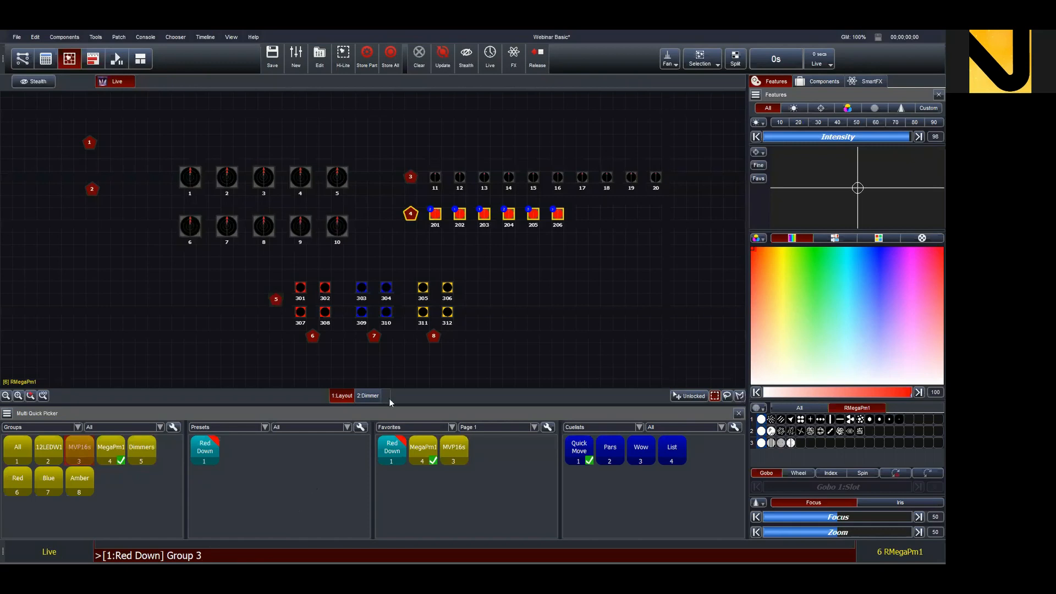
click(547, 319)
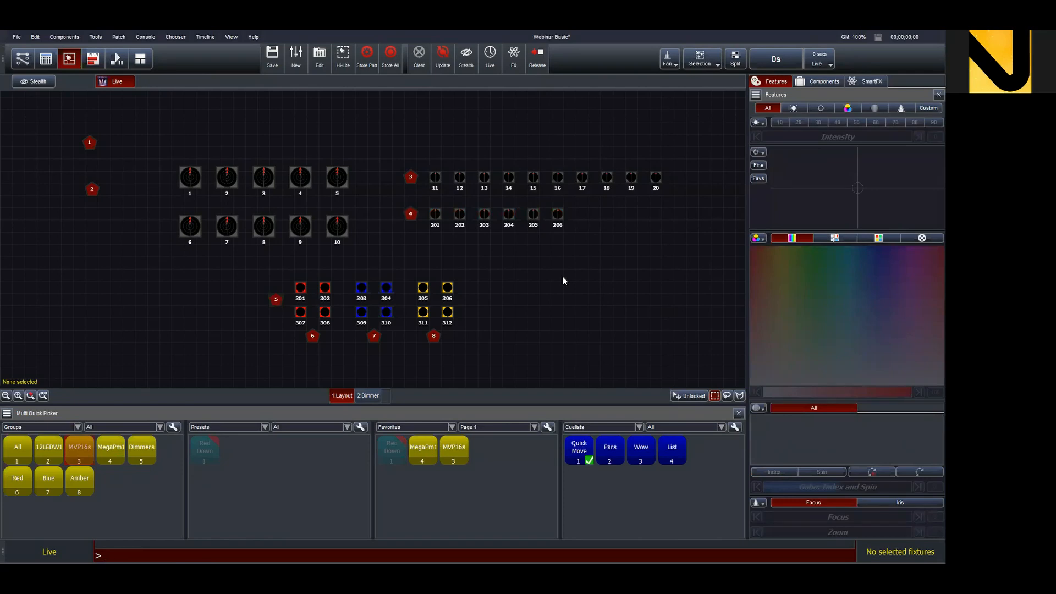
Review the Transforms settings of fixture 1 R12LEDW1 in the patch, and return to the fixture layout
click(22, 59)
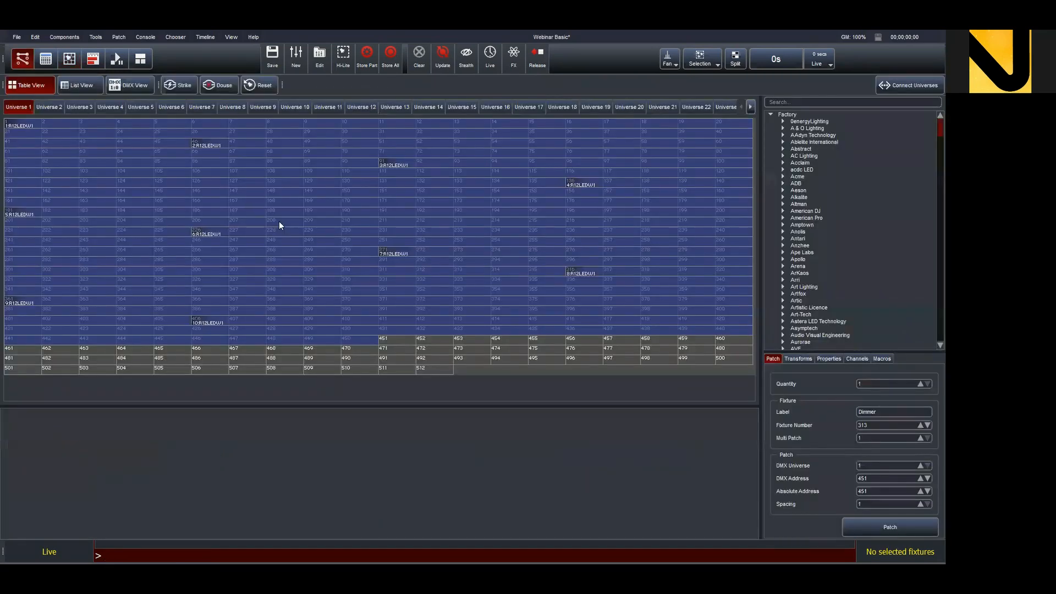
click(128, 126)
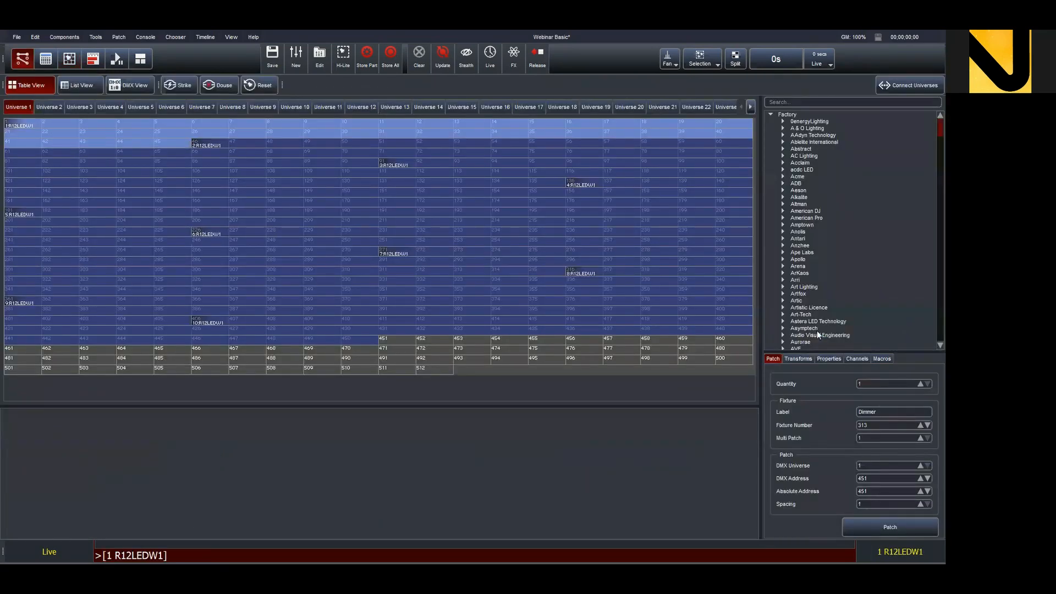
click(809, 359)
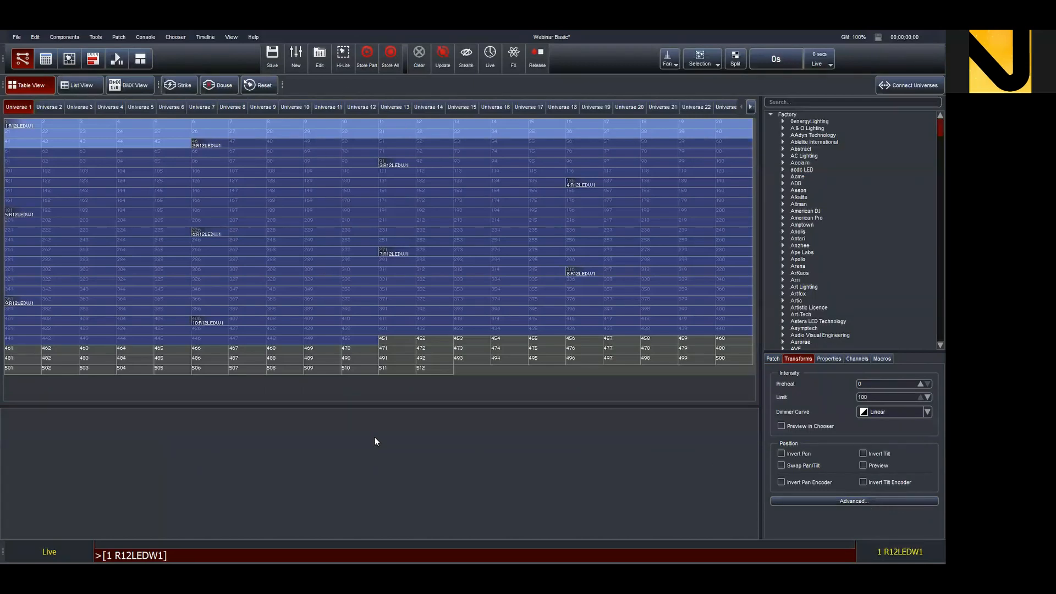
click(91, 147)
click(69, 58)
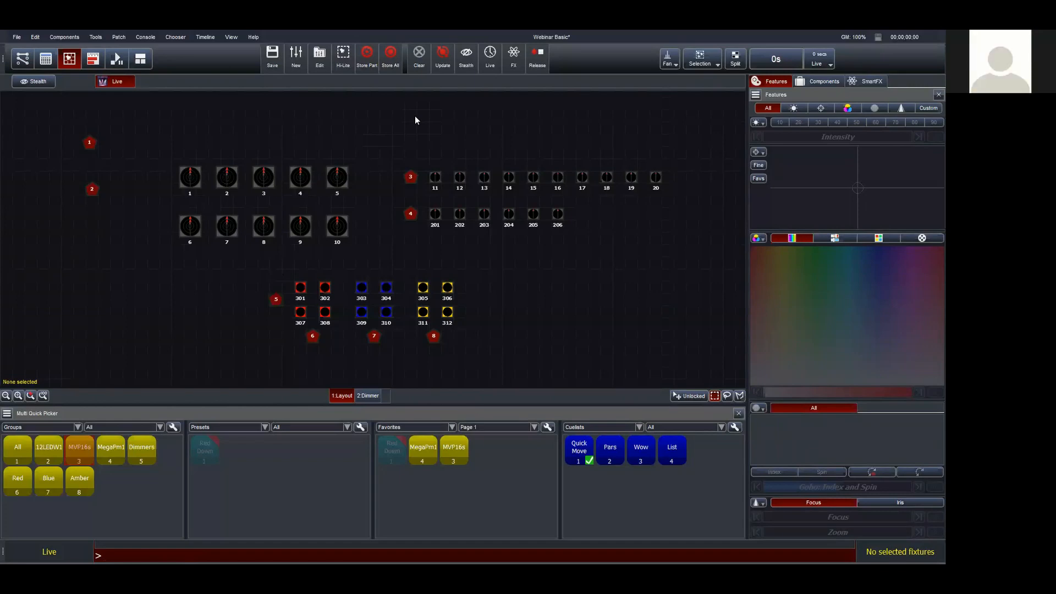
click(671, 63)
click(677, 75)
Lower the Wow cuelist's fader to 0 and start playback of the Quick Move cuelist
click(46, 59)
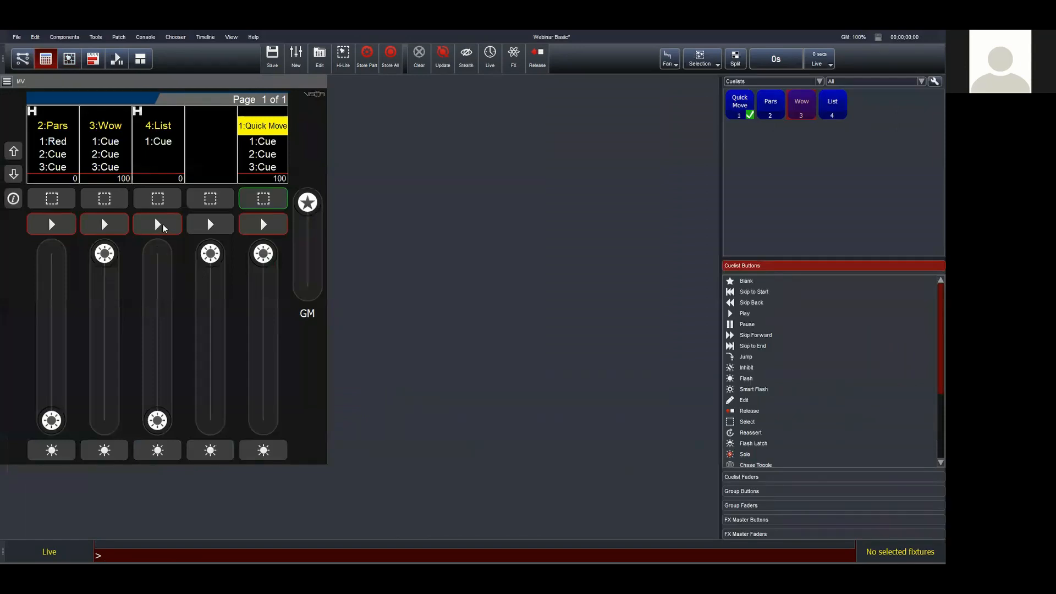
drag(105, 253, 104, 421)
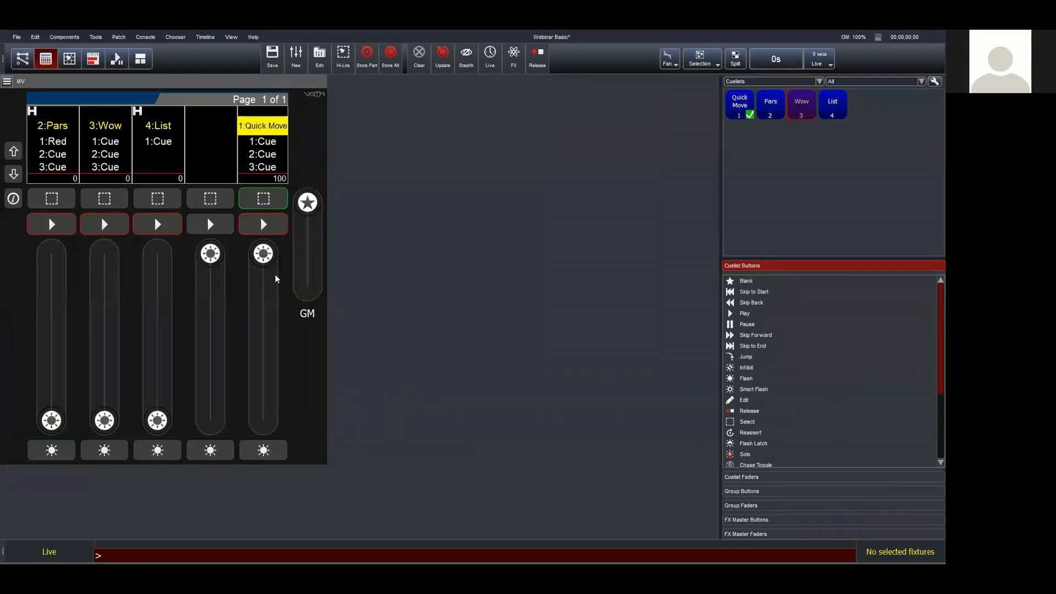
click(264, 225)
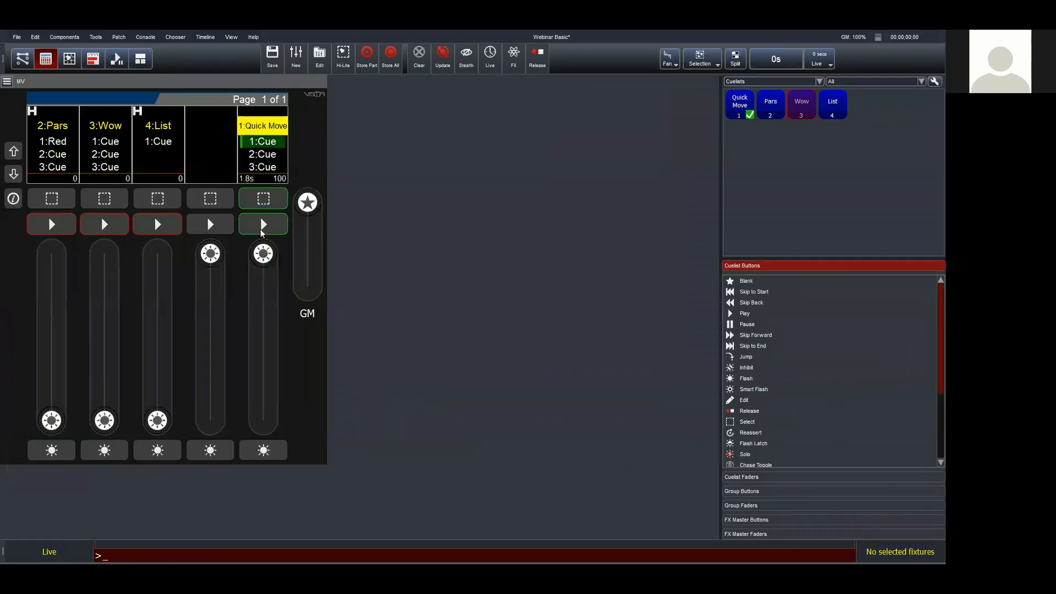
Check the fixtures' live output in the fixture layout, and switch to the blank customizable workspace
click(70, 59)
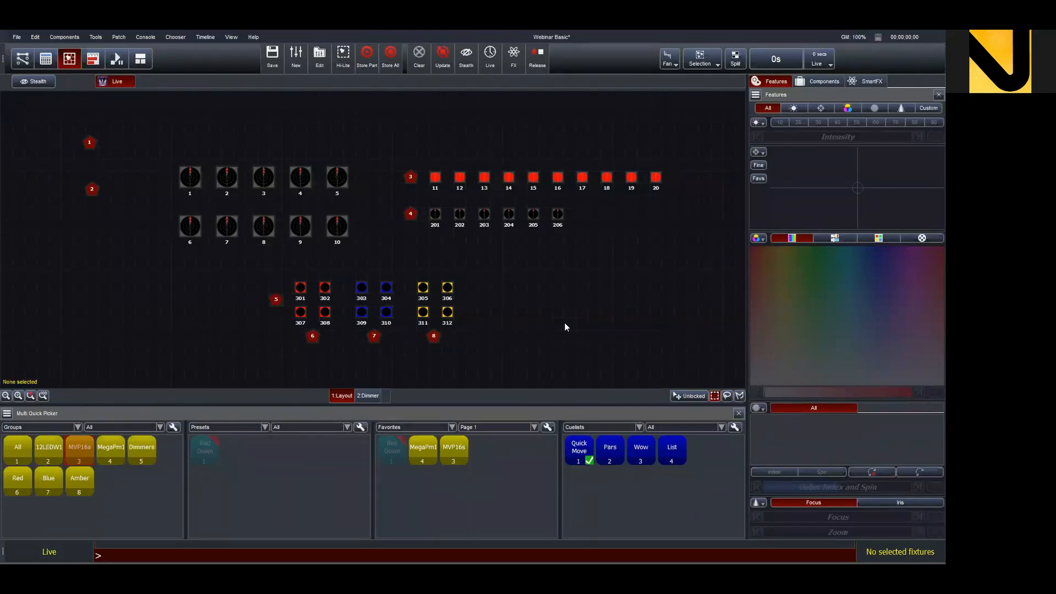
click(140, 59)
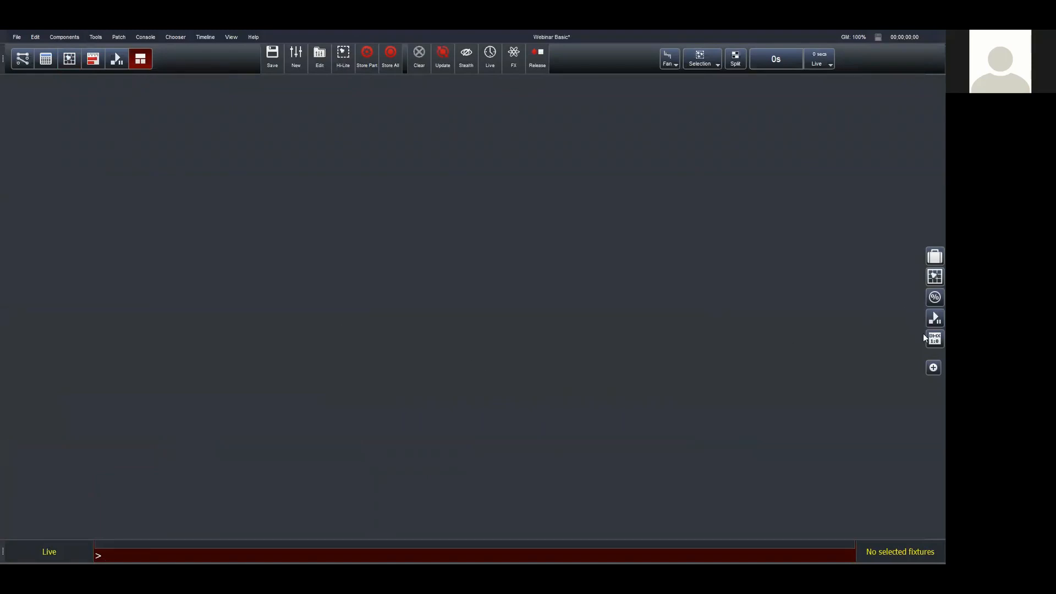
Add three Quick Picker panes to the blank workspace and widen the upper-right one
click(935, 256)
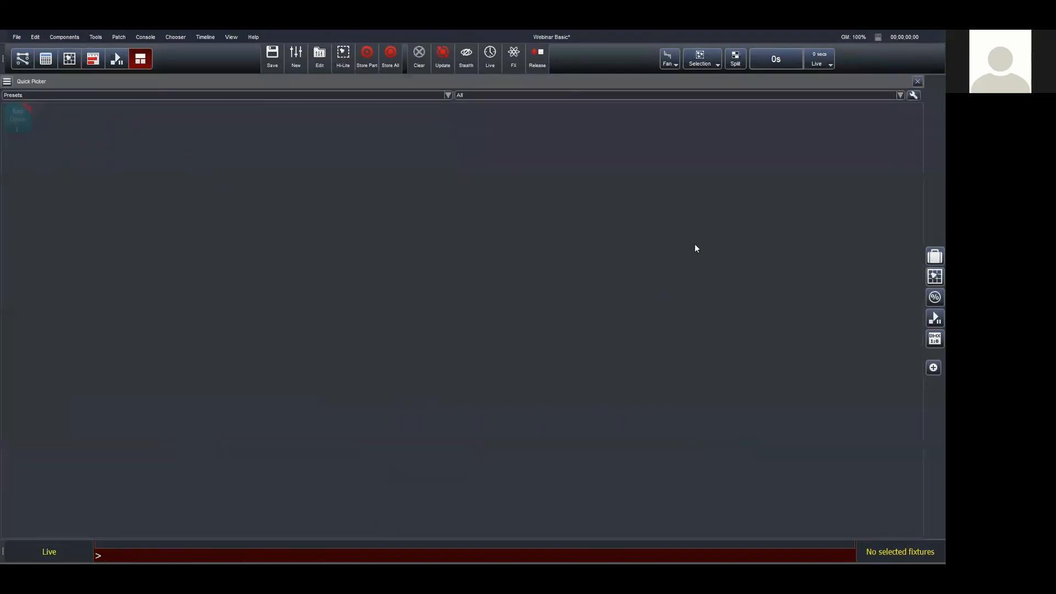
click(935, 257)
click(935, 256)
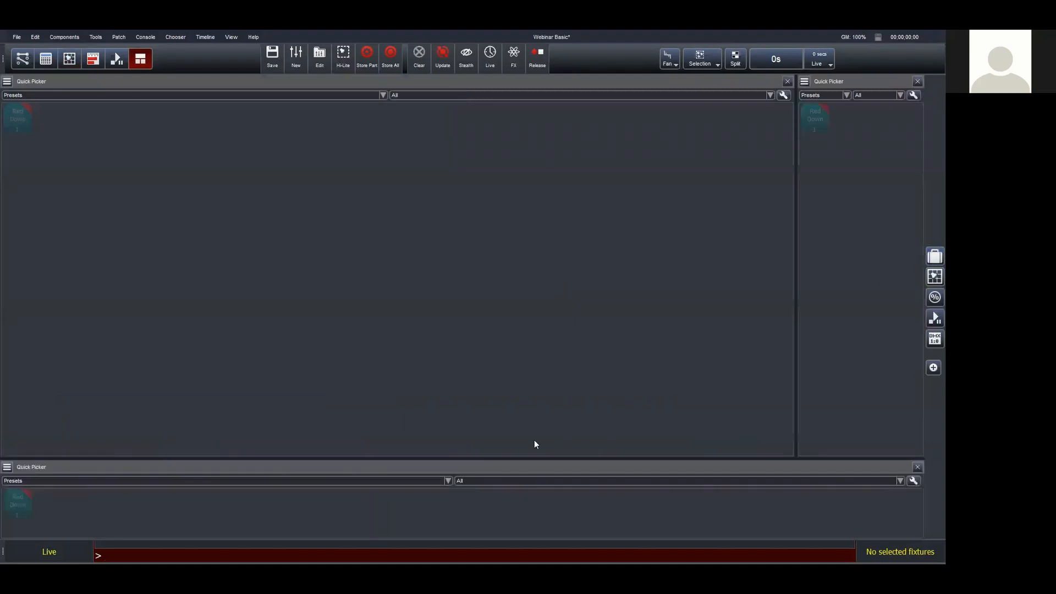
drag(795, 337, 611, 340)
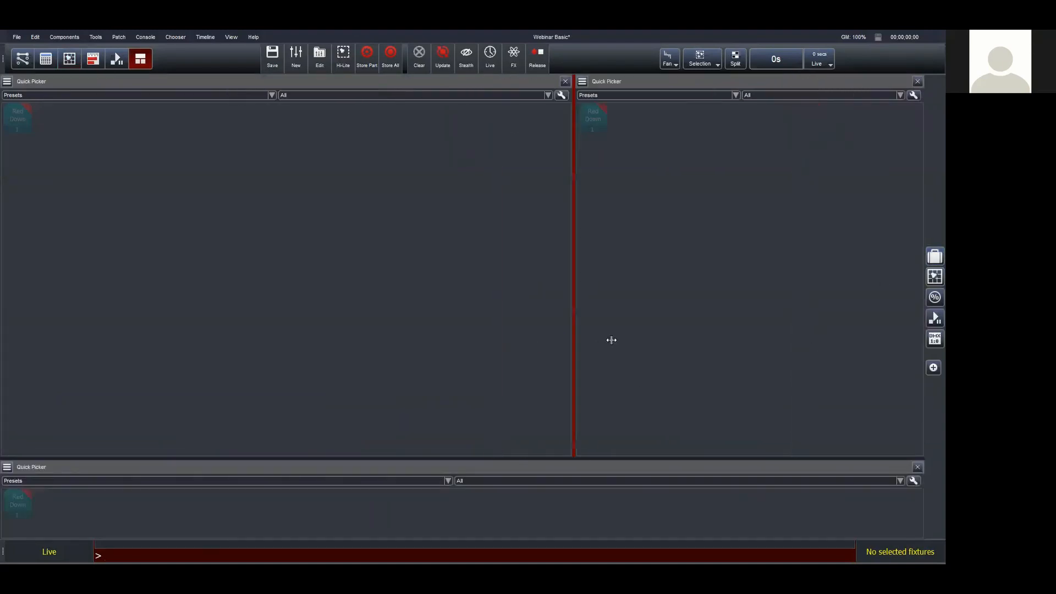
Add a Playback pane to the workspace and dock it between the two upper Quick Picker panes
click(935, 318)
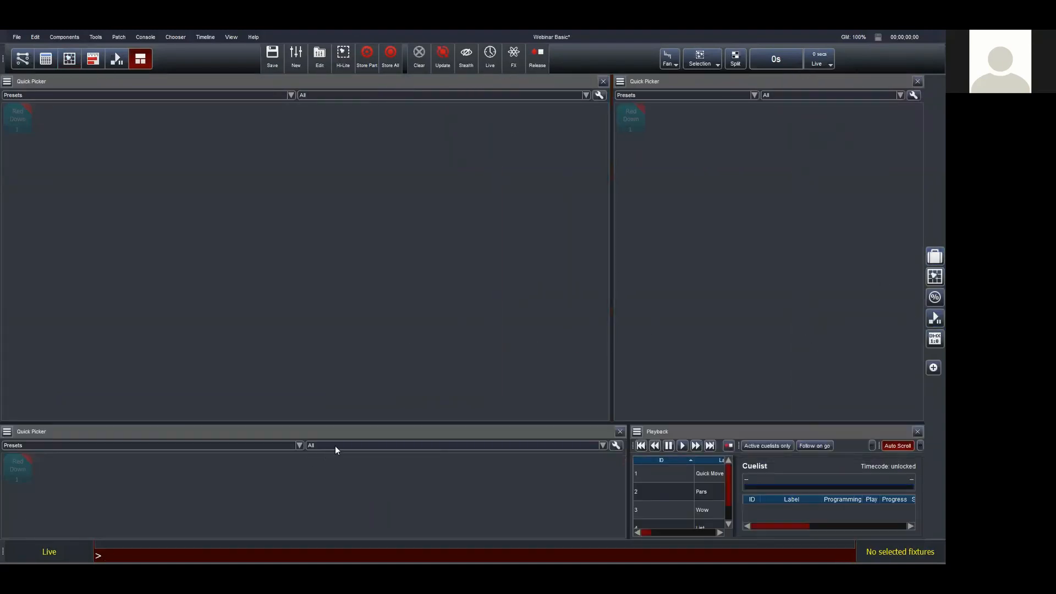
drag(692, 430, 278, 487)
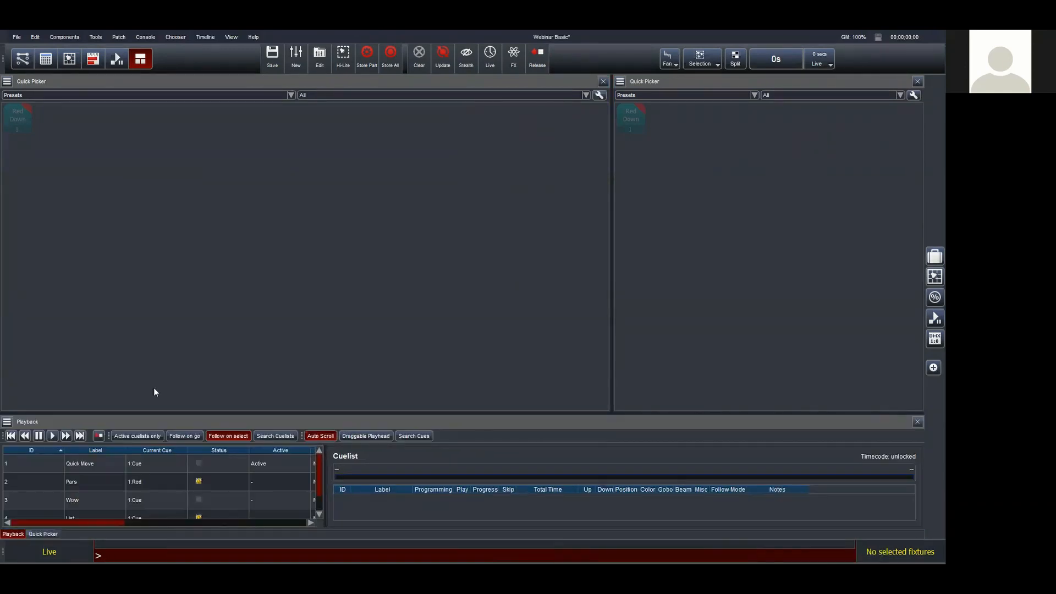
drag(508, 424, 552, 114)
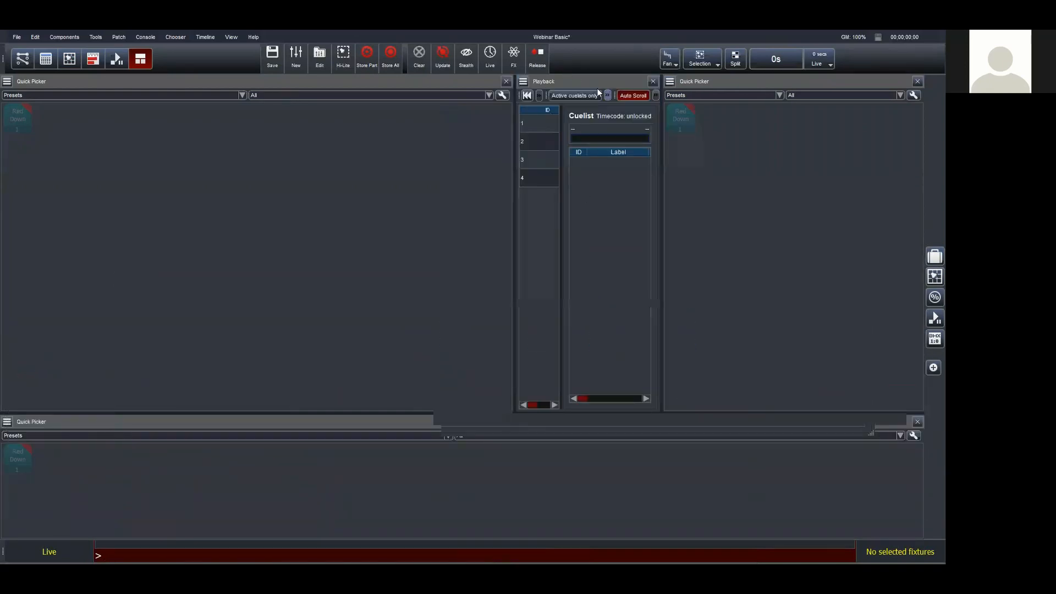
Resize the Playback pane by adjusting its dividers so it is wider than the Quick Picker panes on either side
drag(660, 106, 806, 118)
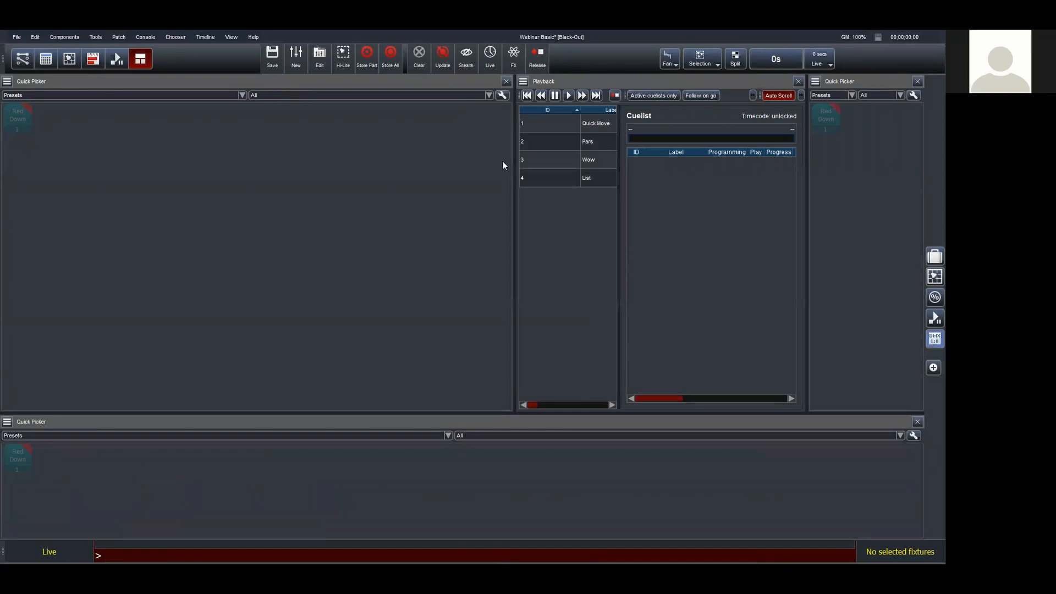
drag(512, 165, 255, 183)
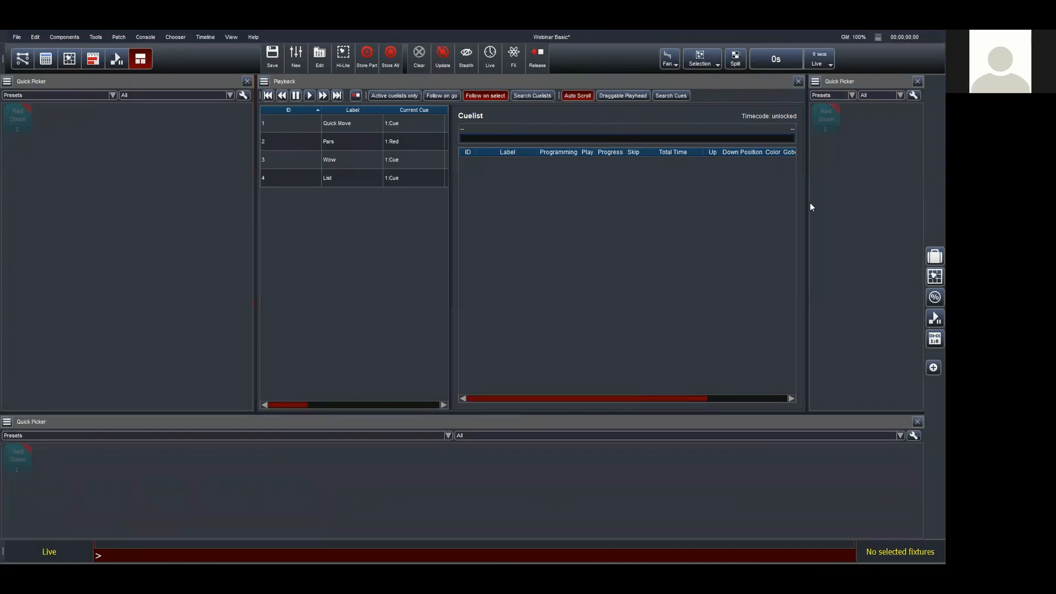
drag(809, 207, 687, 205)
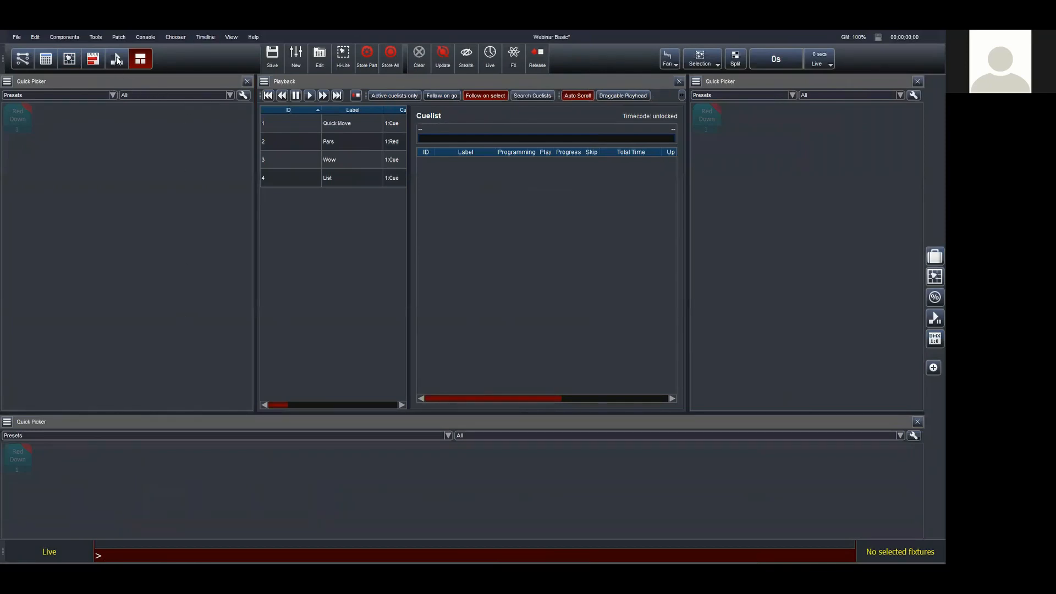
Return to the fixture layout and open the Quick Move cuelist for editing
click(117, 59)
click(98, 61)
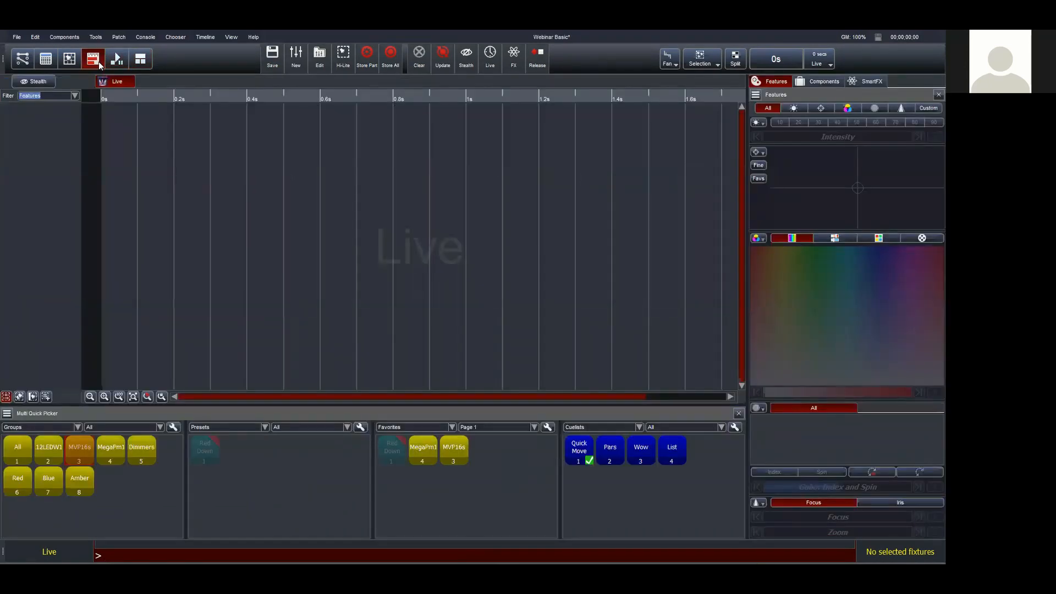
click(77, 60)
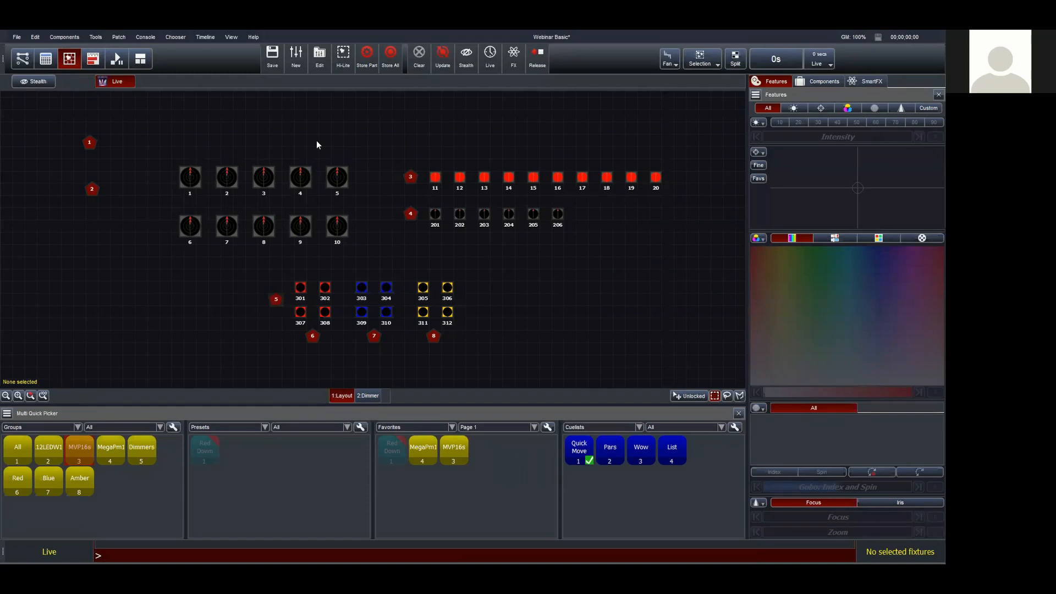
click(319, 55)
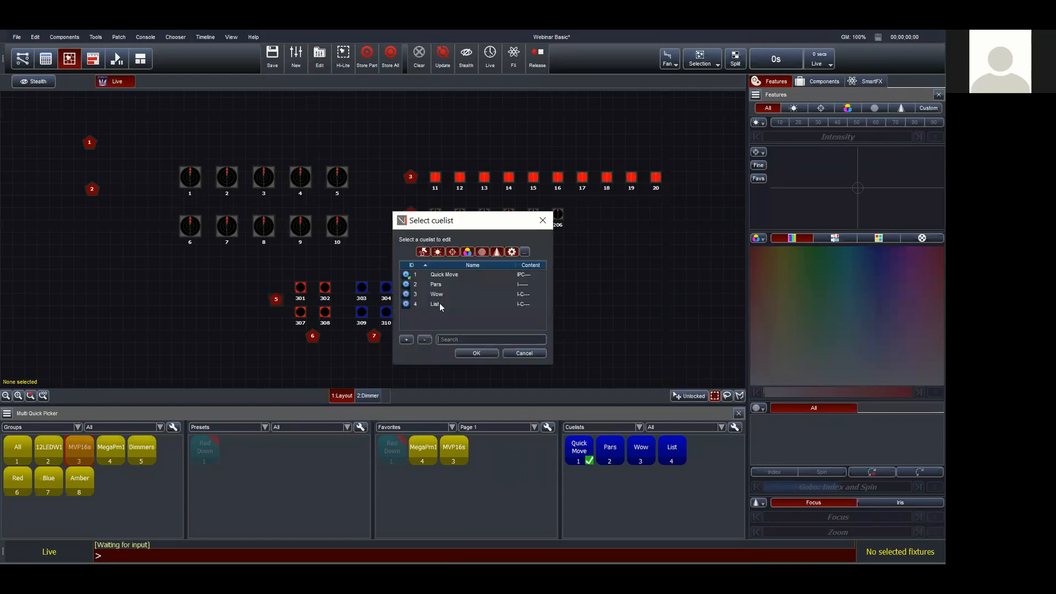
click(439, 277)
click(472, 355)
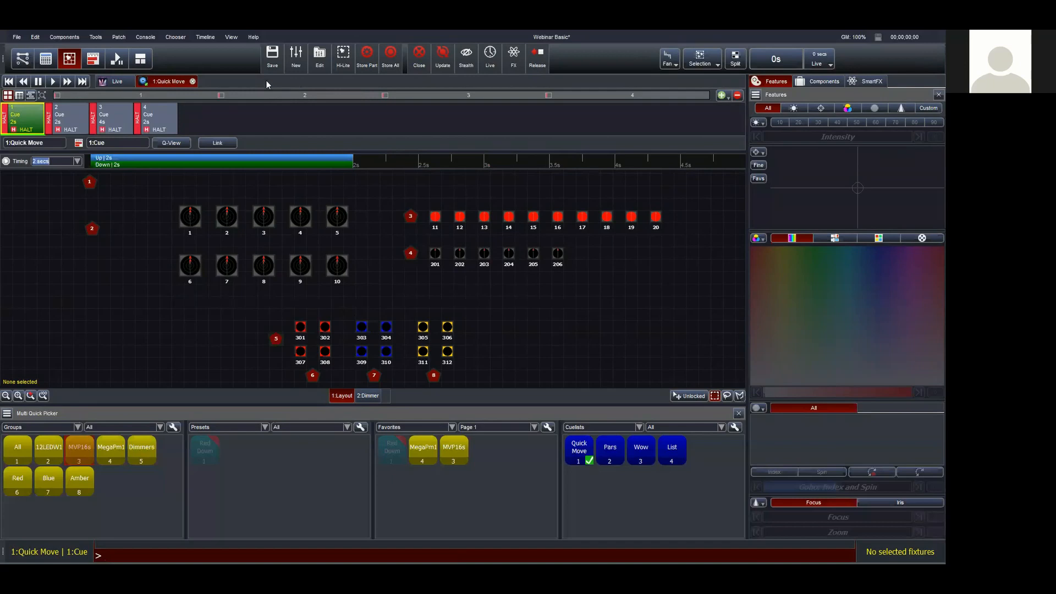
Review the fixture states in cues 2, 3 and 1 of Quick Move, and close the cuelist
click(76, 116)
click(120, 114)
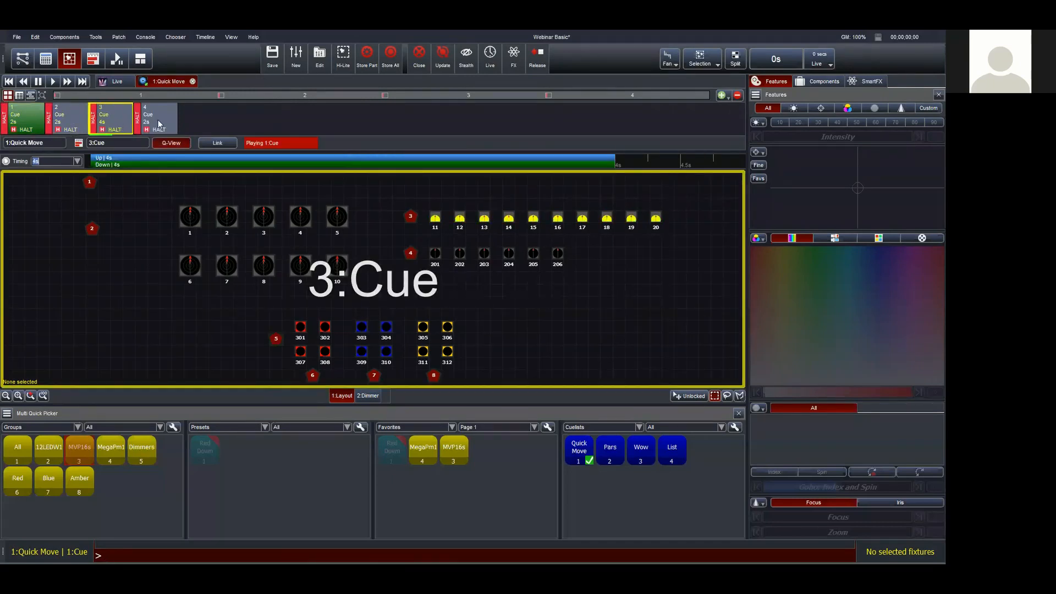
click(69, 118)
click(39, 121)
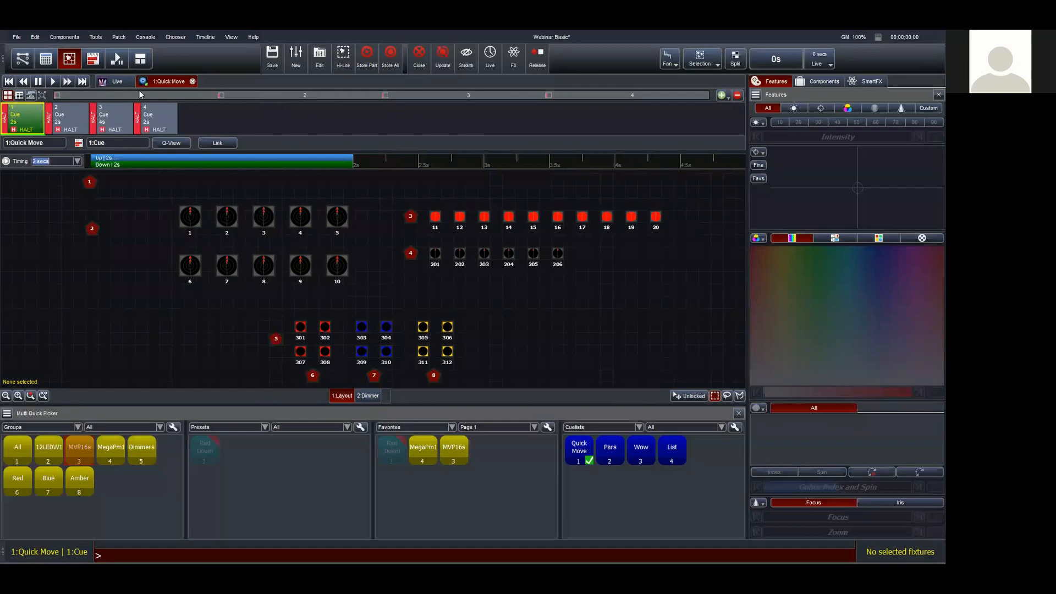
click(193, 82)
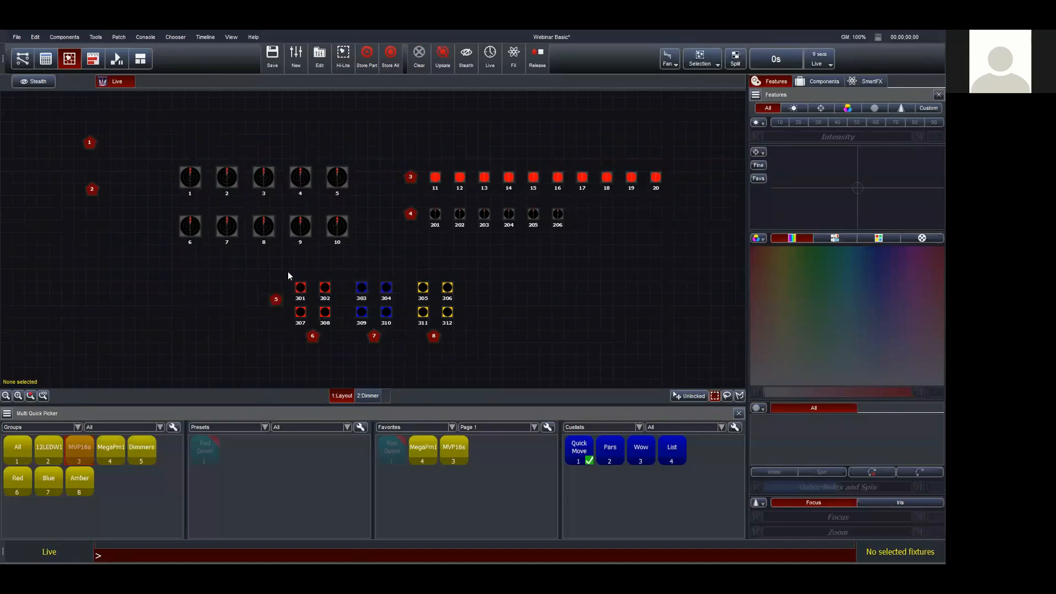
Set dimmer 301 to 100 intensity in Live, then clear the change and deselect the fixture
click(300, 288)
drag(774, 137, 936, 129)
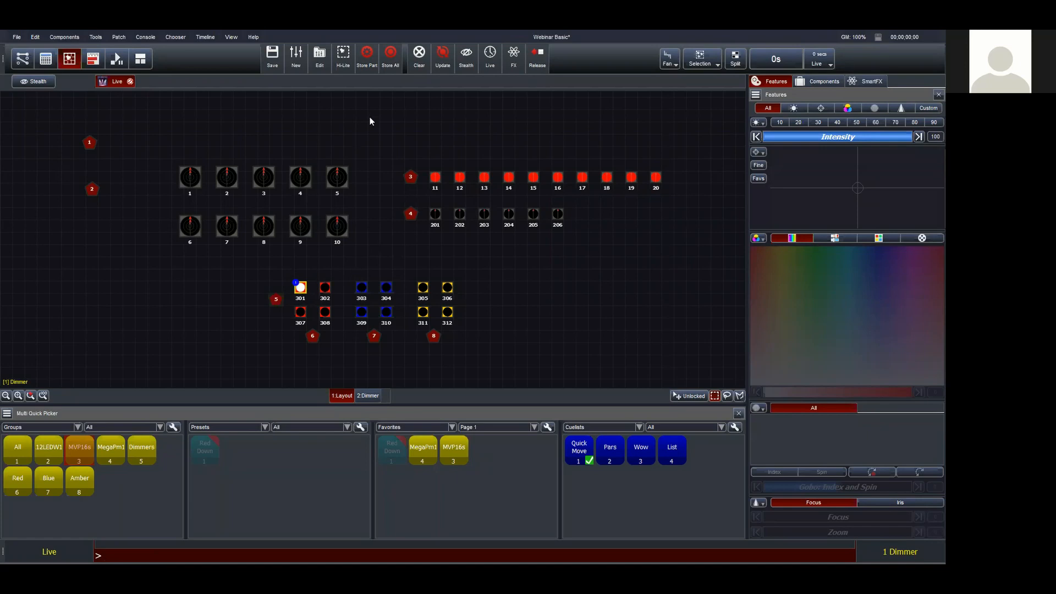
click(421, 53)
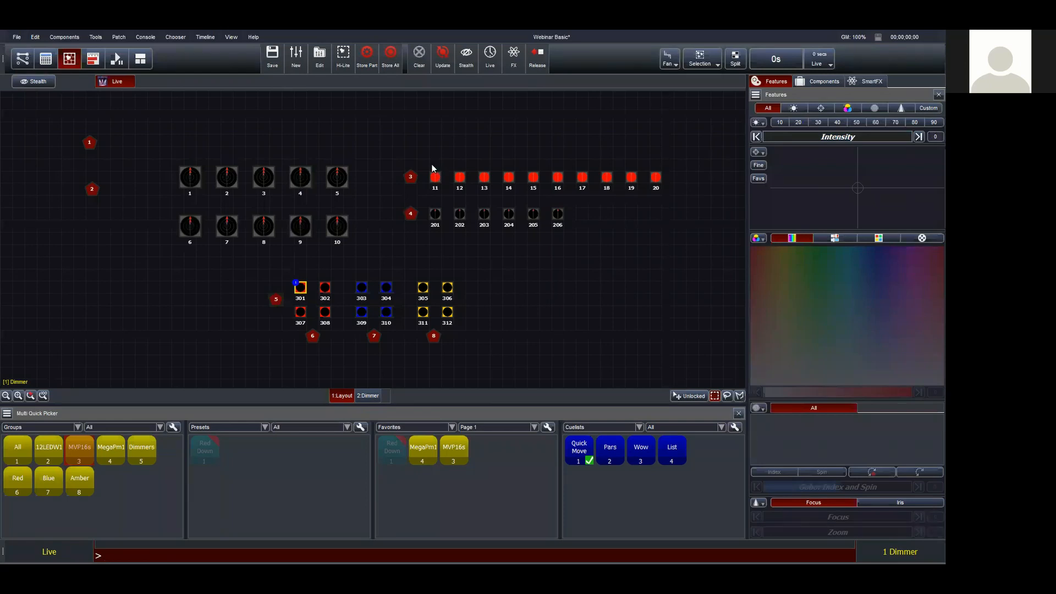
click(368, 123)
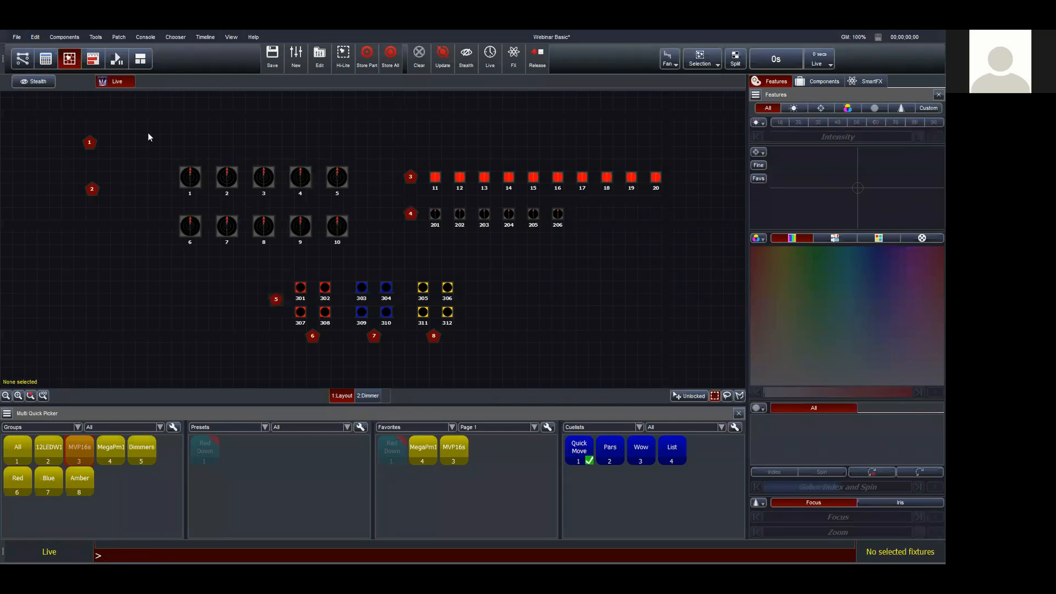
Undock the MV control surface and float it over the fixture layout, clear of the fixtures
click(47, 59)
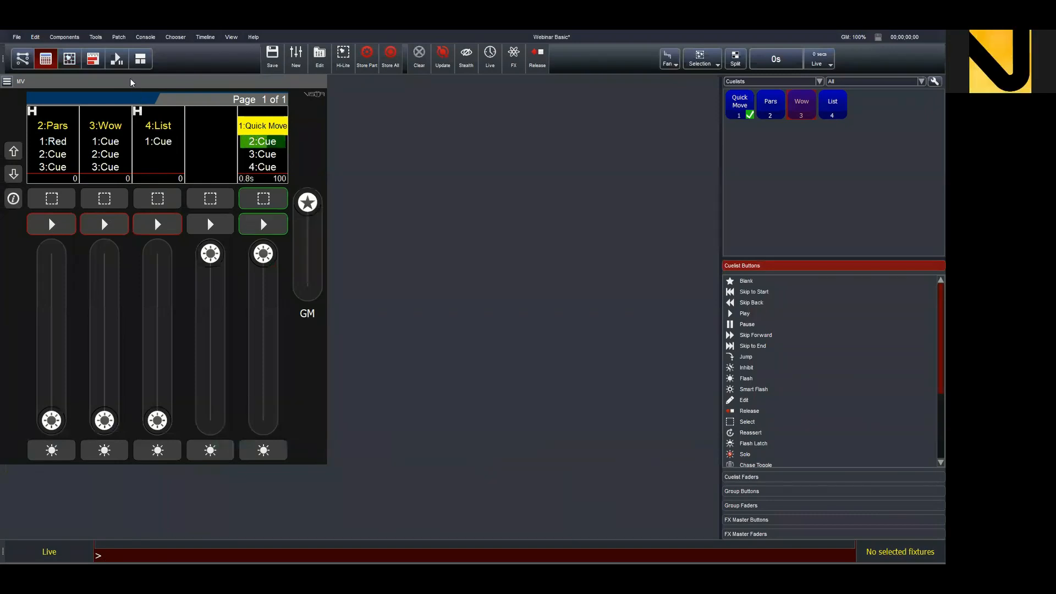
drag(135, 81, 596, 195)
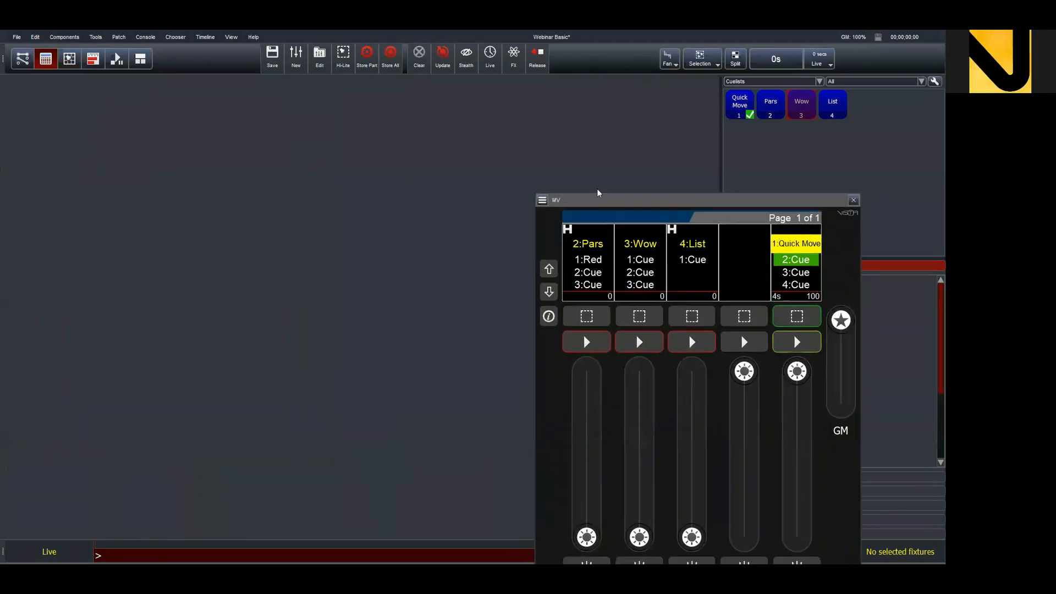
click(76, 61)
drag(585, 199, 678, 223)
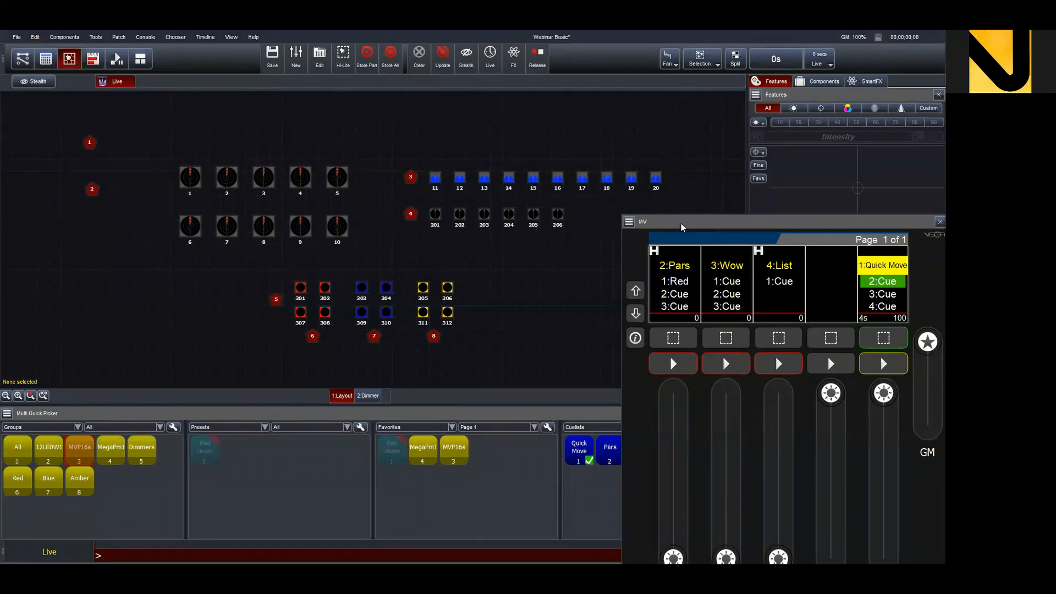
drag(689, 220, 657, 208)
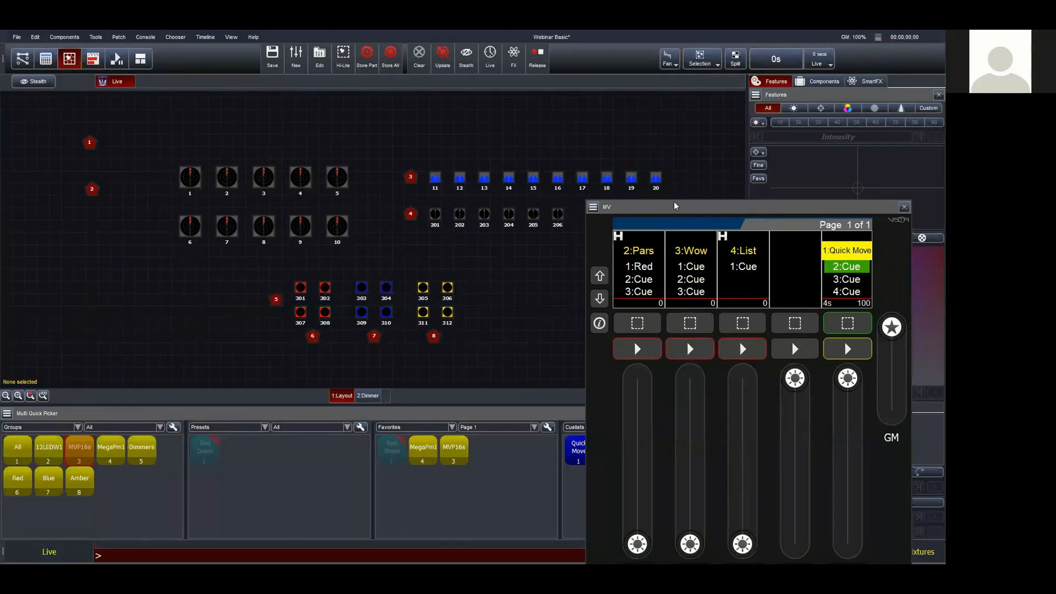
mouse_move(673, 210)
mouse_down()
mouse_move(684, 212)
mouse_move(666, 211)
mouse_up()
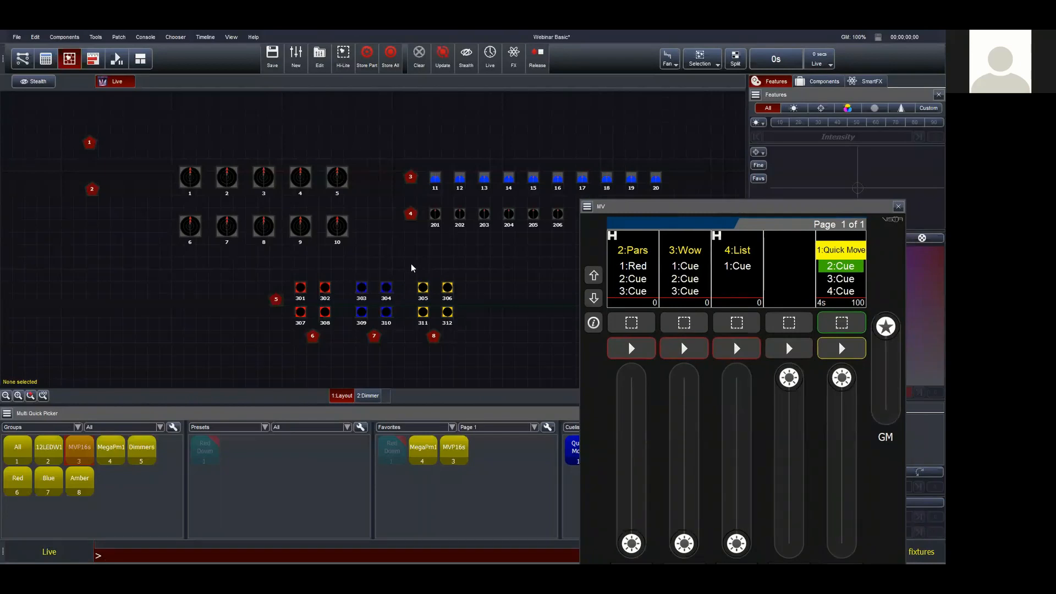
drag(411, 265, 463, 323)
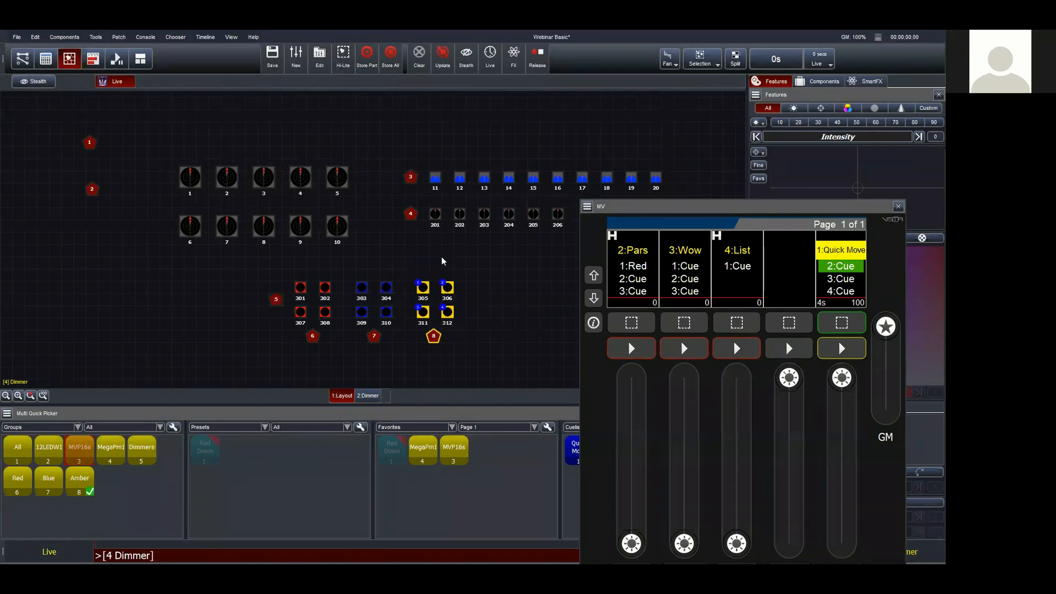
click(400, 254)
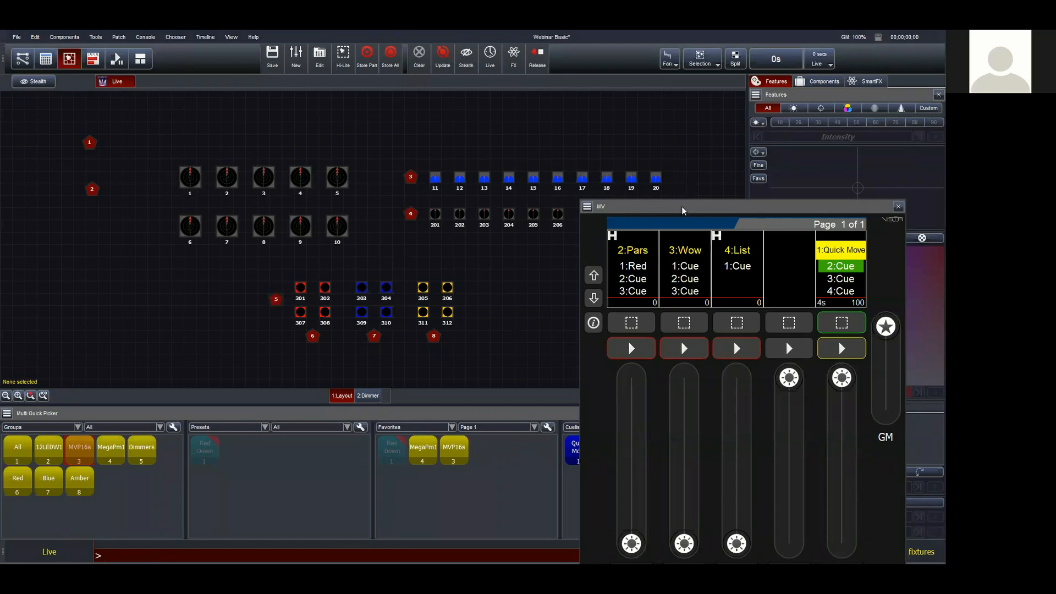
drag(682, 210, 677, 206)
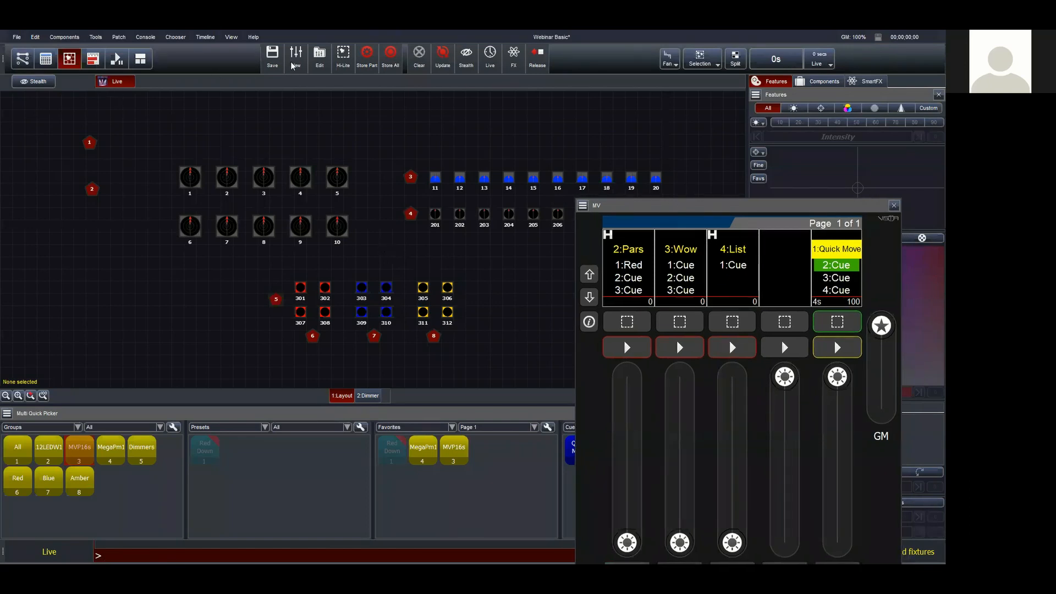
Open the Quick Move cuelist for editing and show it in the timeline
click(322, 59)
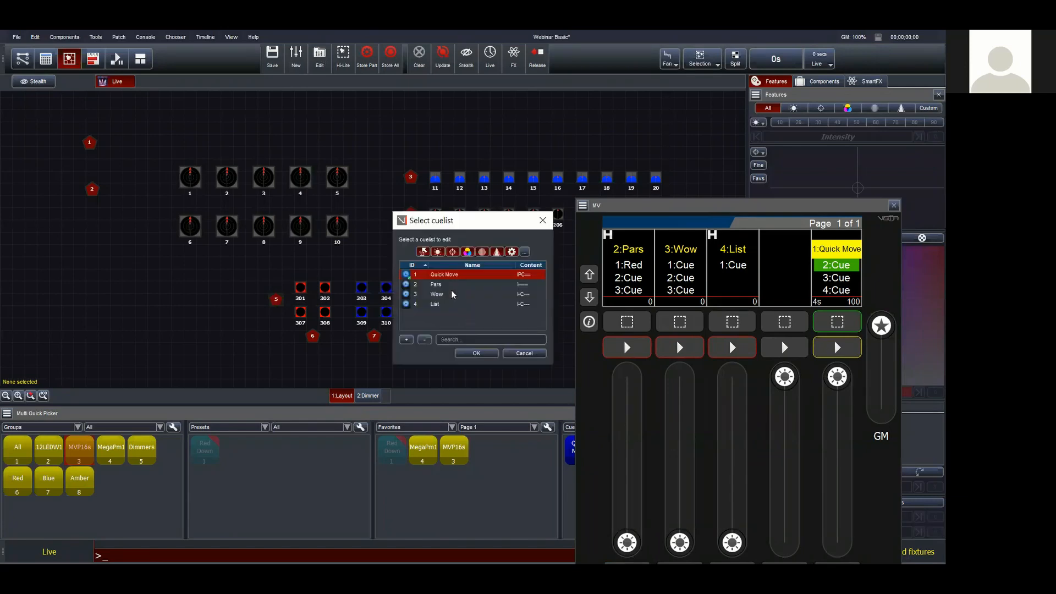
click(477, 354)
click(101, 59)
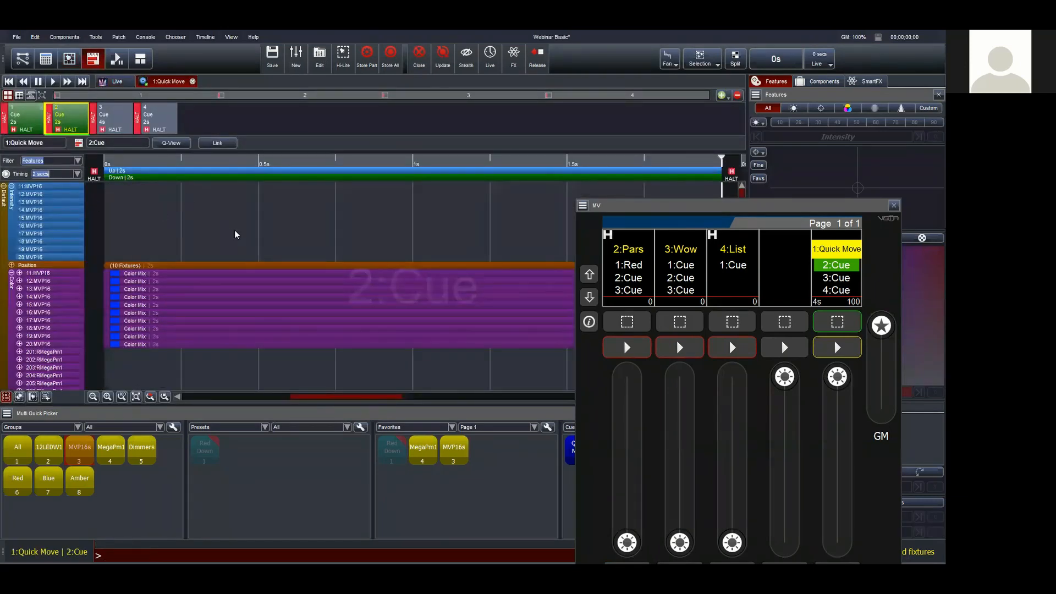
Shorten the Color Mix events of the MVP16 fixtures in Quick Move's cue 2 to 1 second
scroll(292, 299, down, 1)
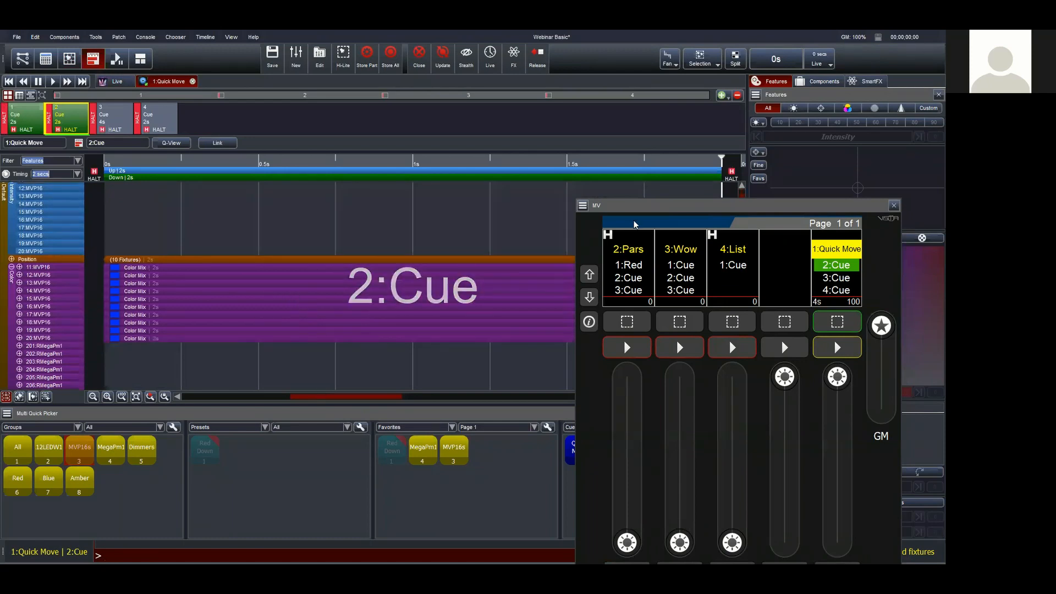
drag(628, 207, 772, 220)
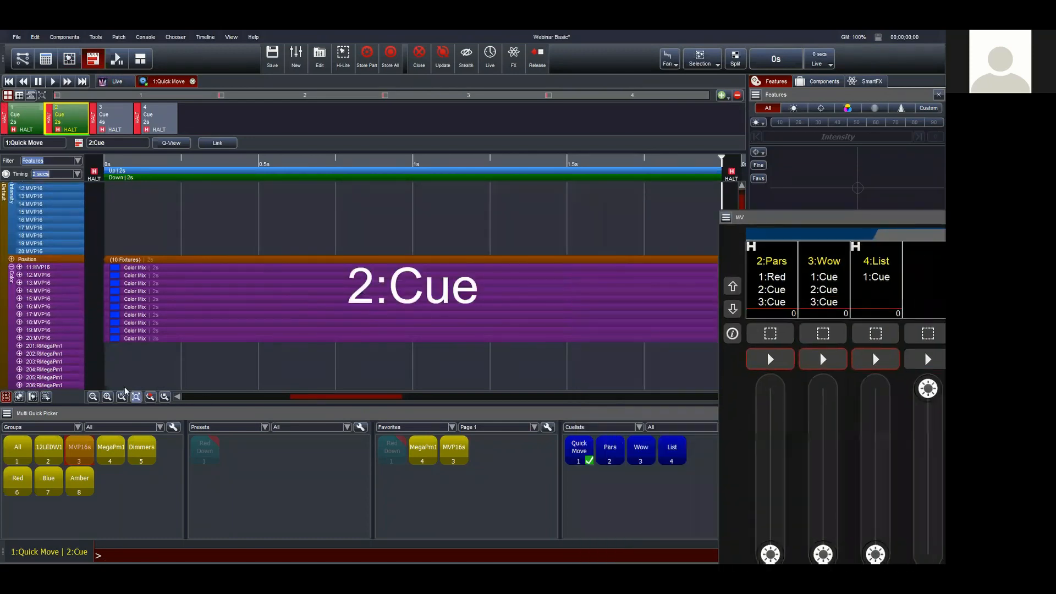
click(136, 396)
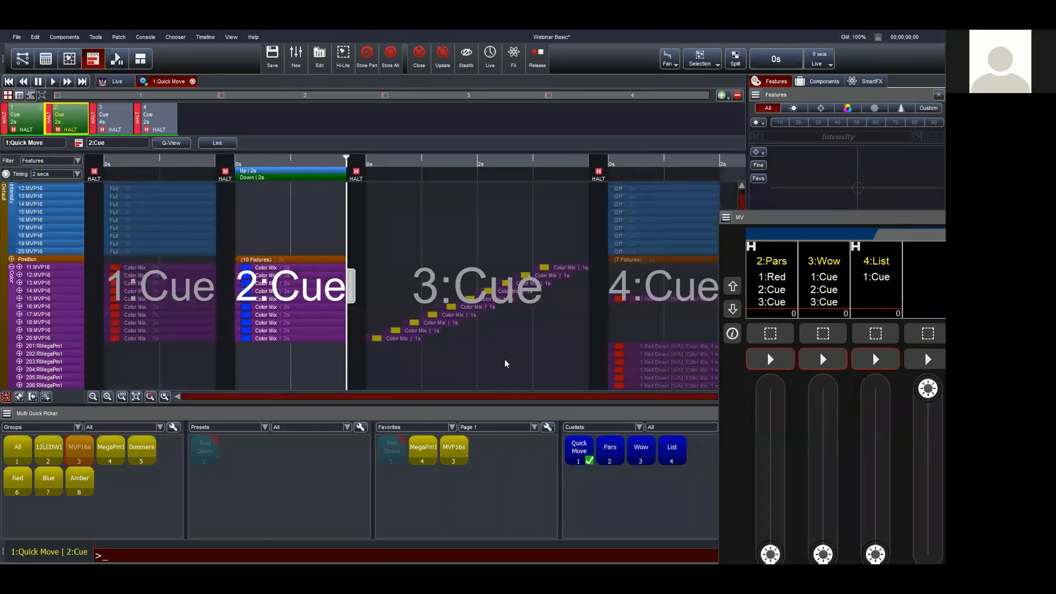
drag(299, 334, 291, 339)
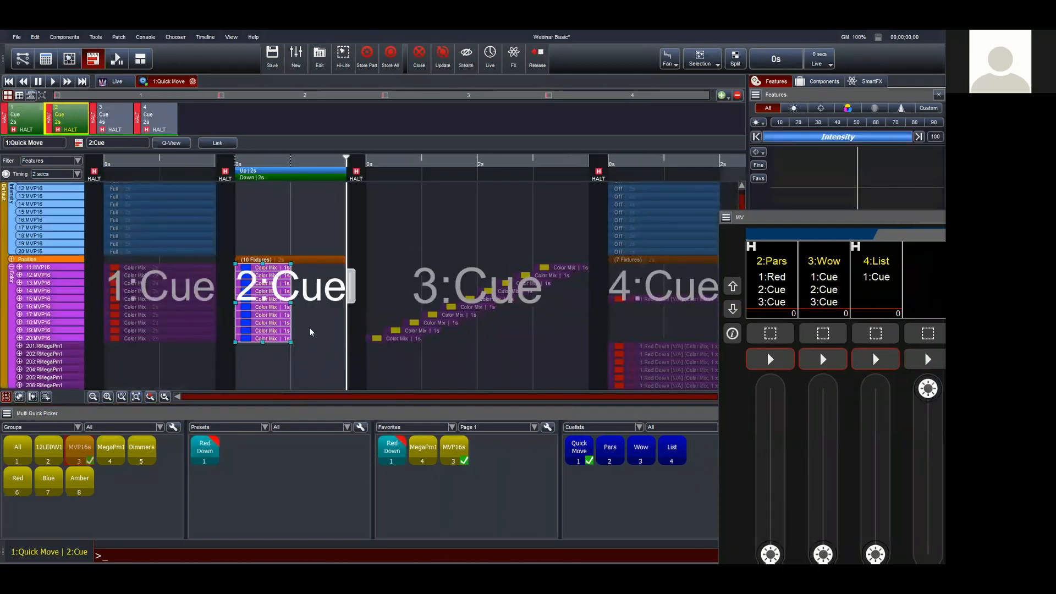
click(312, 333)
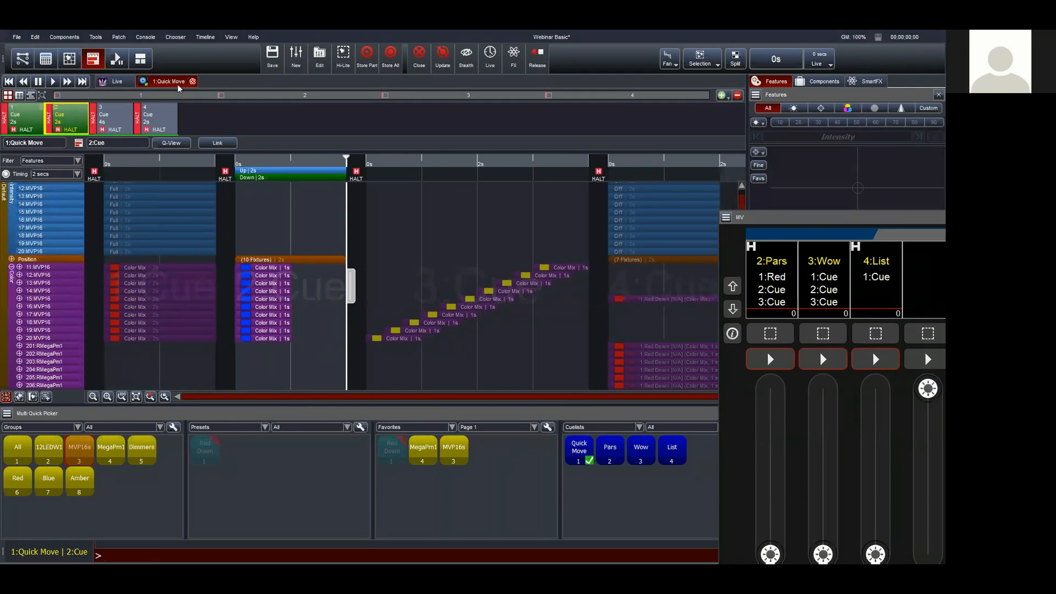